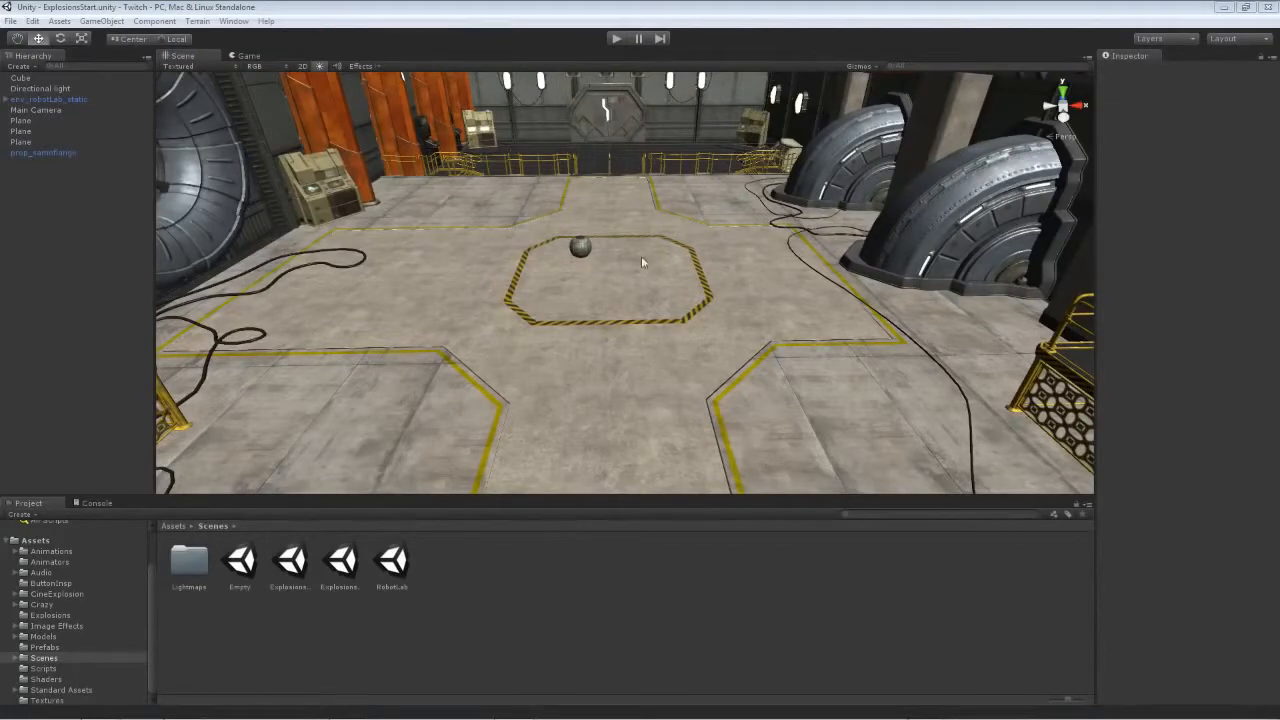
- Delete the round samoflange prop standing inside the hazard-striped floor area
left_click(583, 248)
key("Delete")
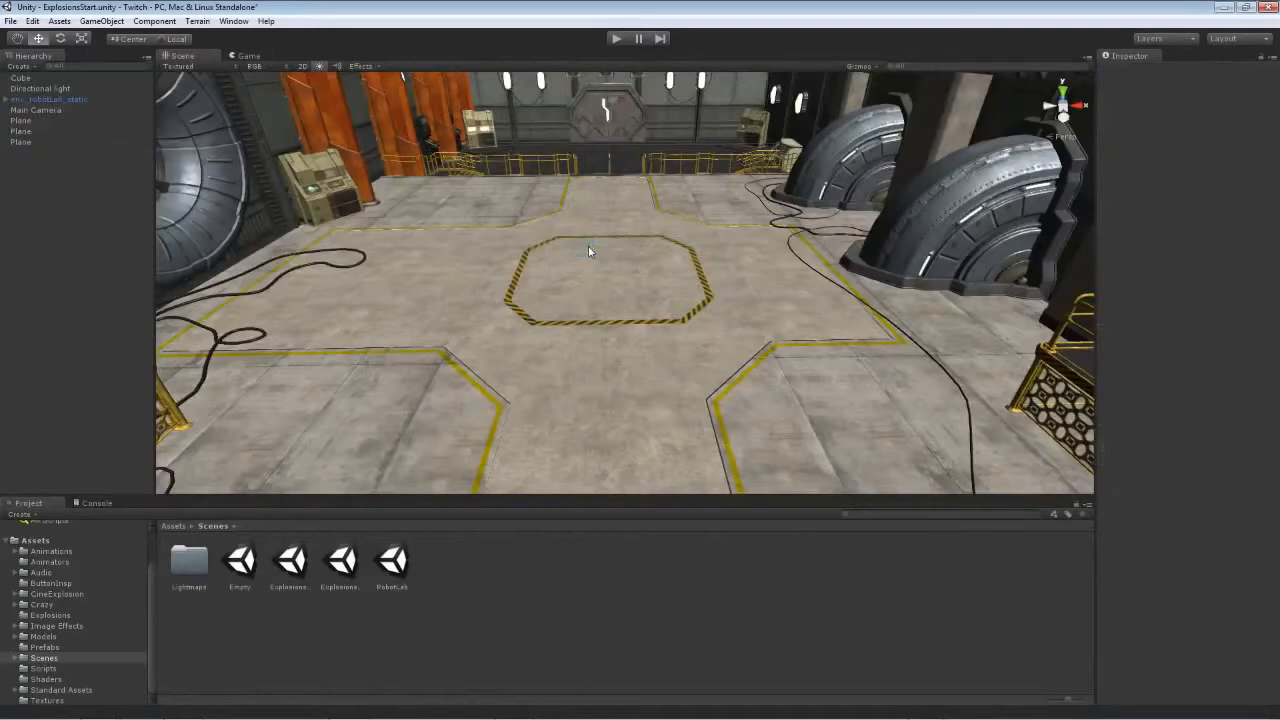
- Place the prop_powerCube prefab at the hazard-striped area and duplicate it into a bottom row of five spaced cubes
right_click_drag(606, 240, 612, 209)
key("w")
left_click(45, 647)
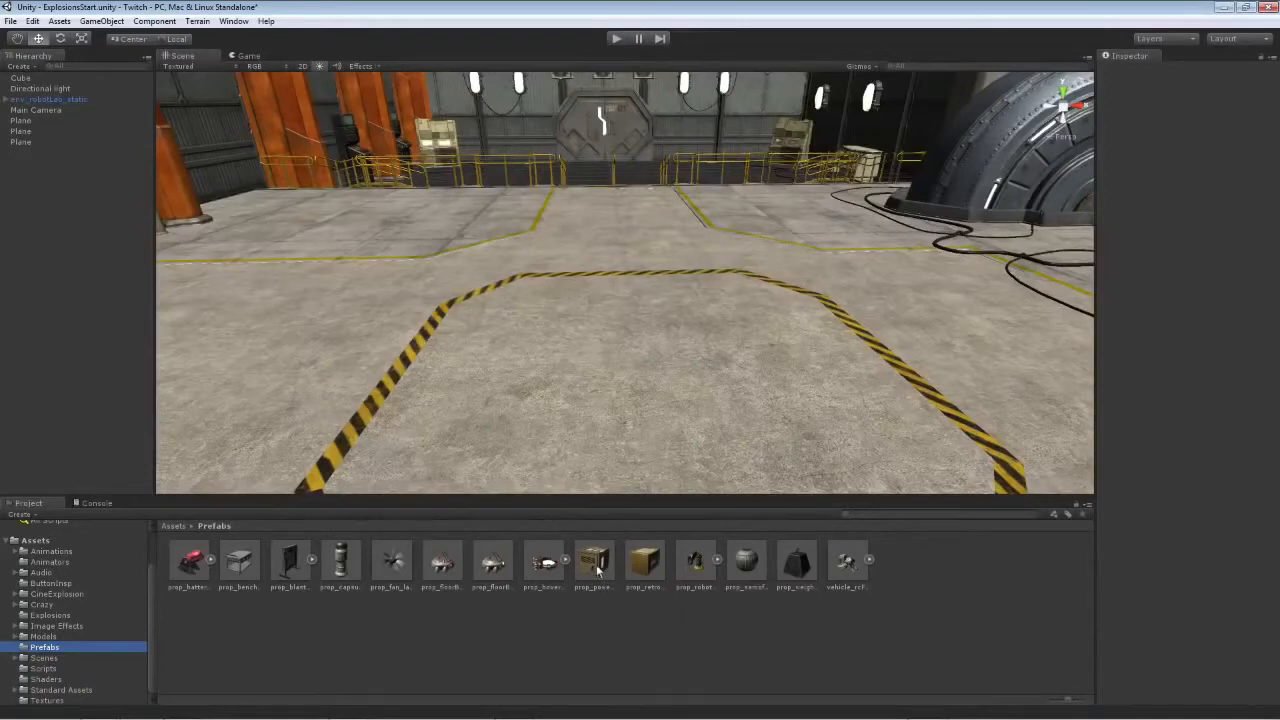
left_click_drag(595, 566, 884, 178)
key("ctrl+d")
key("ctrl+d")
key("ctrl+d")
key("ctrl+d")
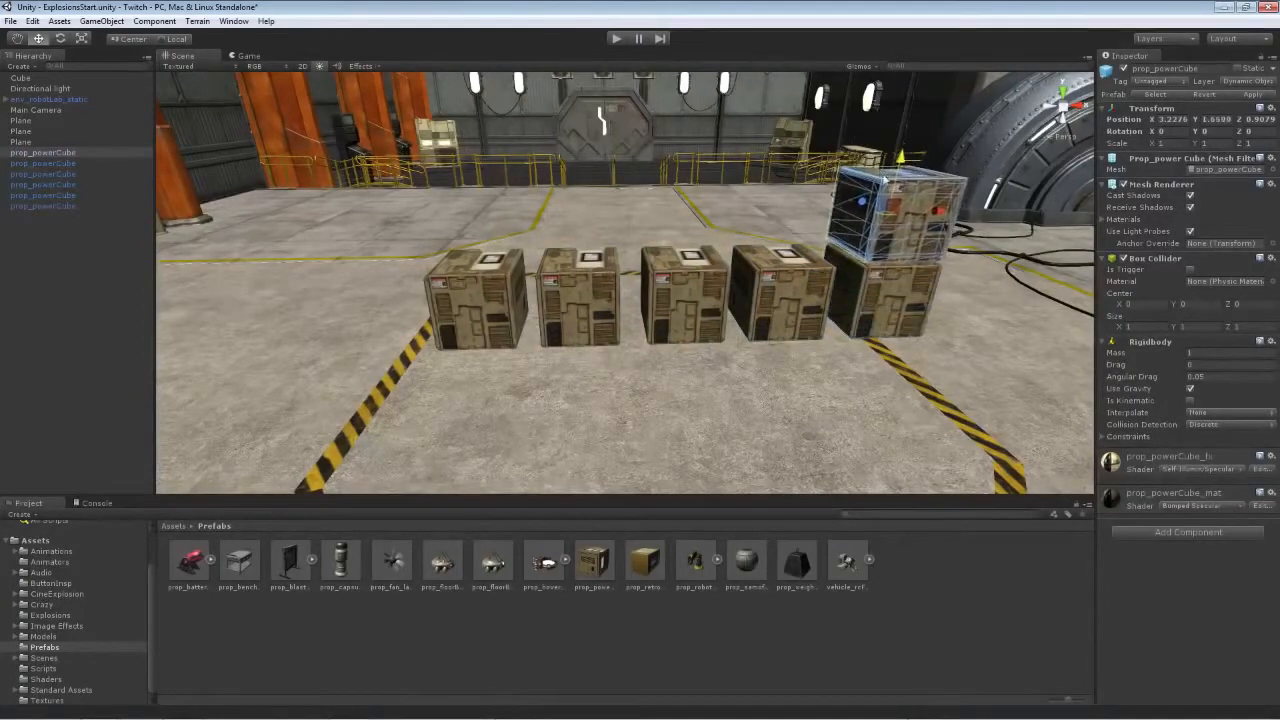
- Duplicate the raised power cube and arrange a second row of four cubes on top of the bottom row
left_click_drag(932, 212, 580, 215)
key("ctrl+d")
key("ctrl+d")
key("ctrl+d")
key("ctrl+d")
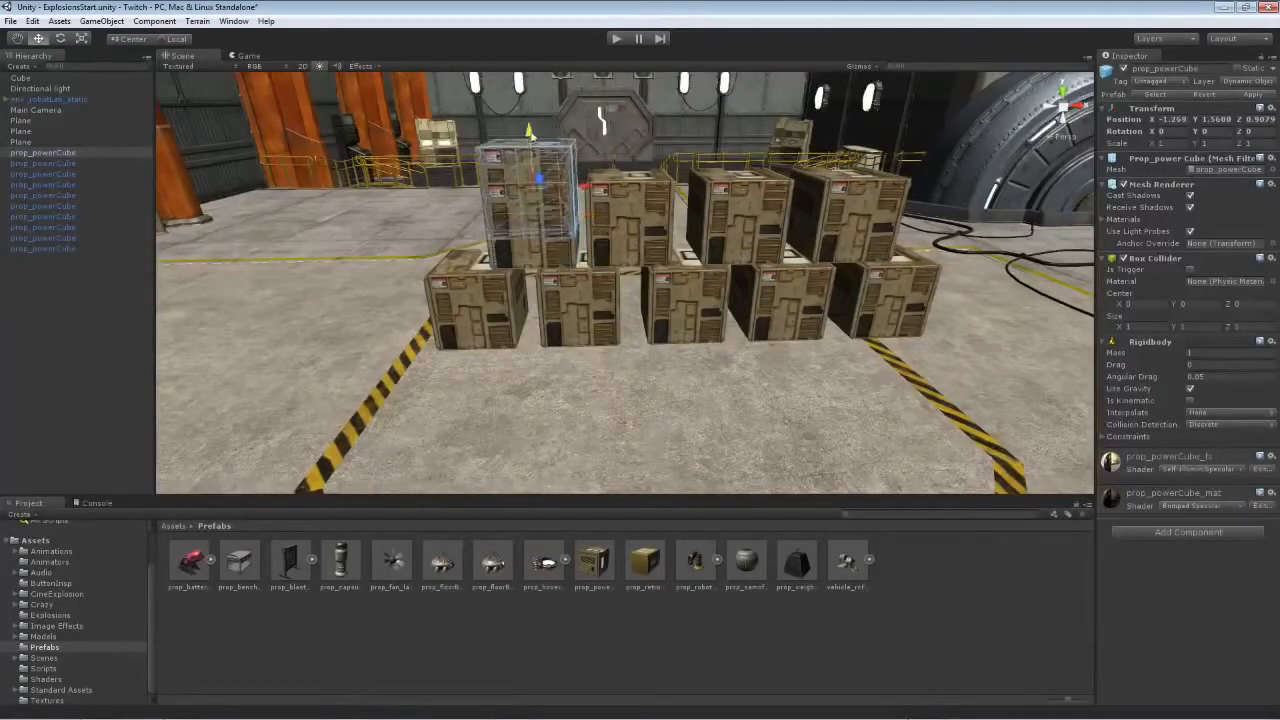
- Stack a third row of two duplicated power cubes and centre one more cube above them as the peak
left_click_drag(529, 130, 819, 129)
key("ctrl+d")
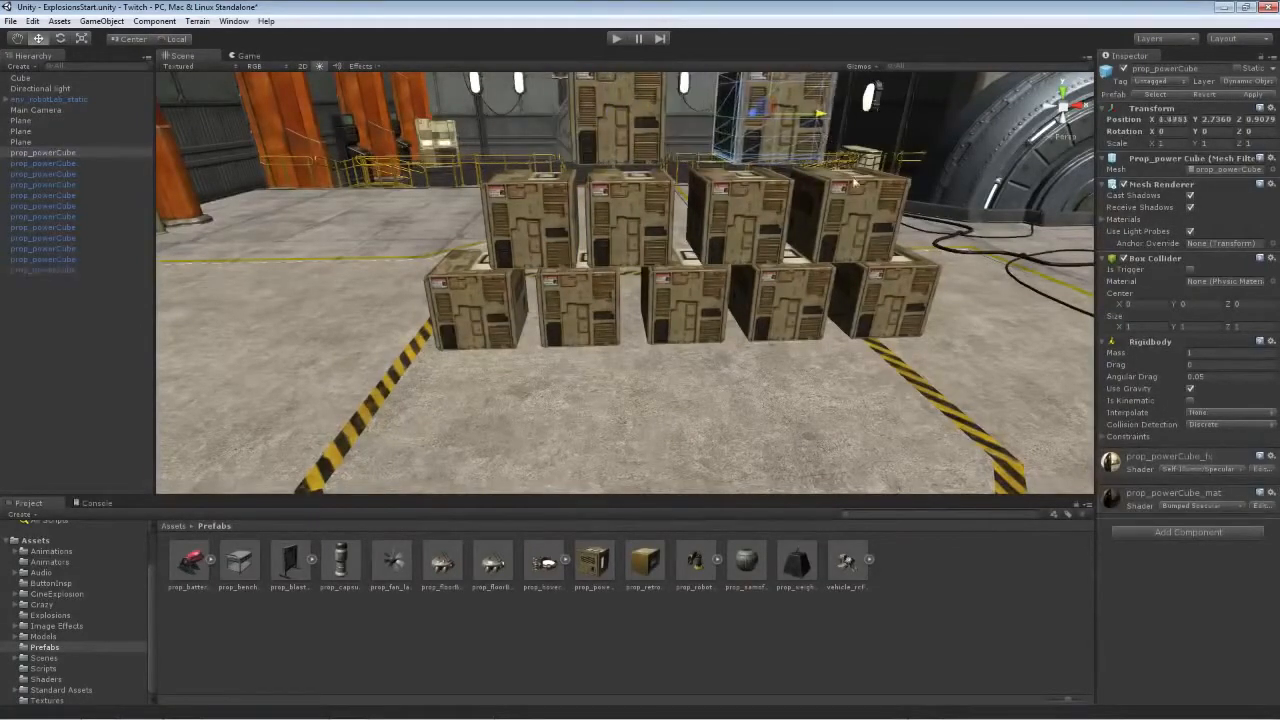
right_click_drag(768, 377, 819, 318)
key("s")
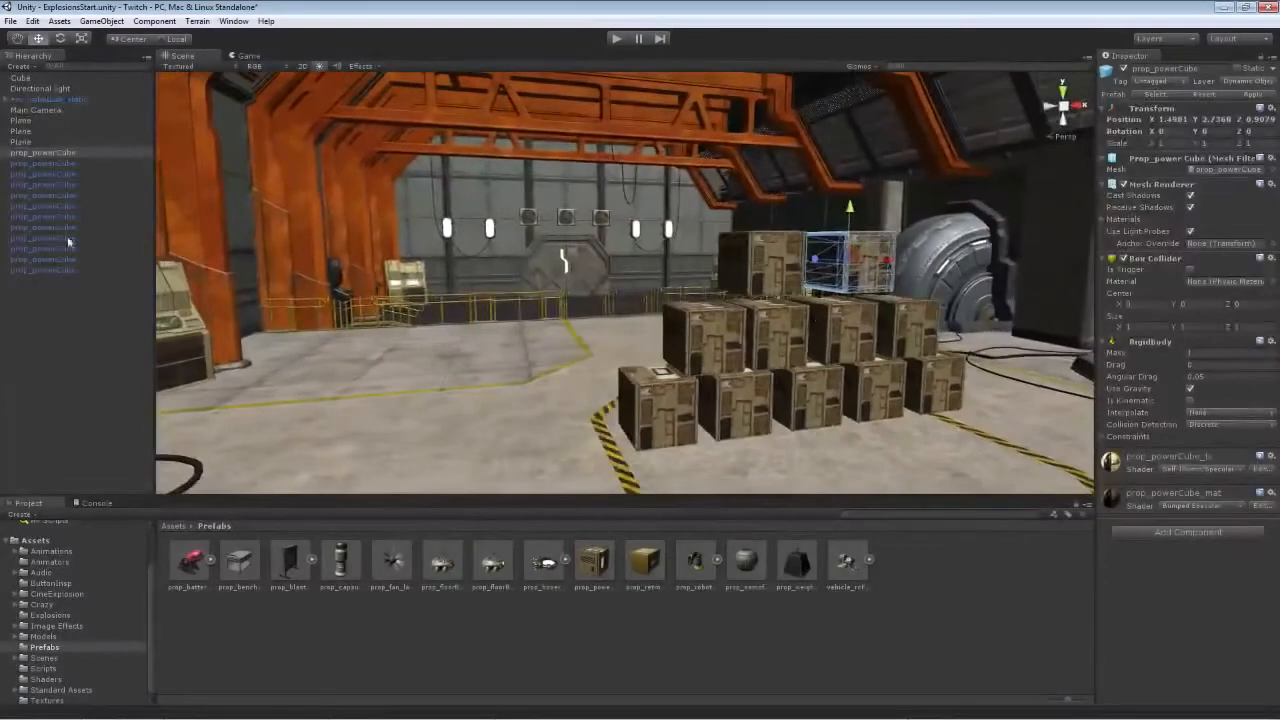
left_click(67, 164)
left_click(66, 172)
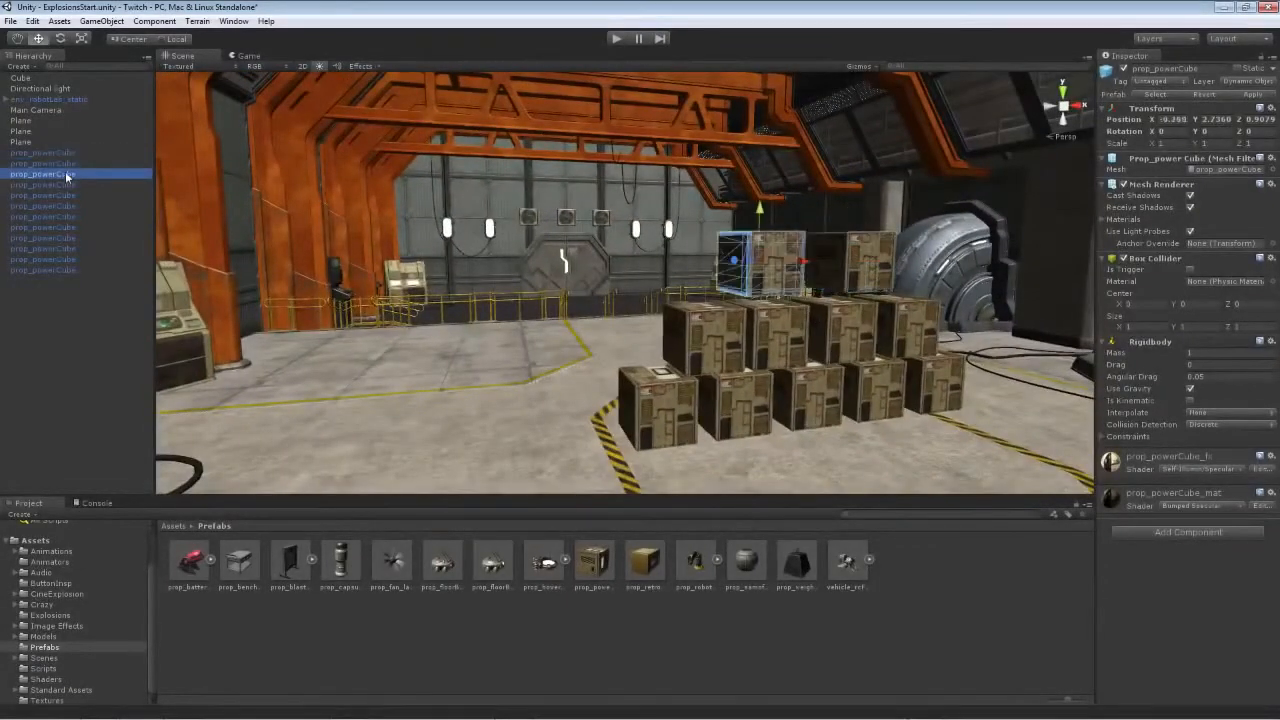
left_click(65, 163)
left_click(65, 154)
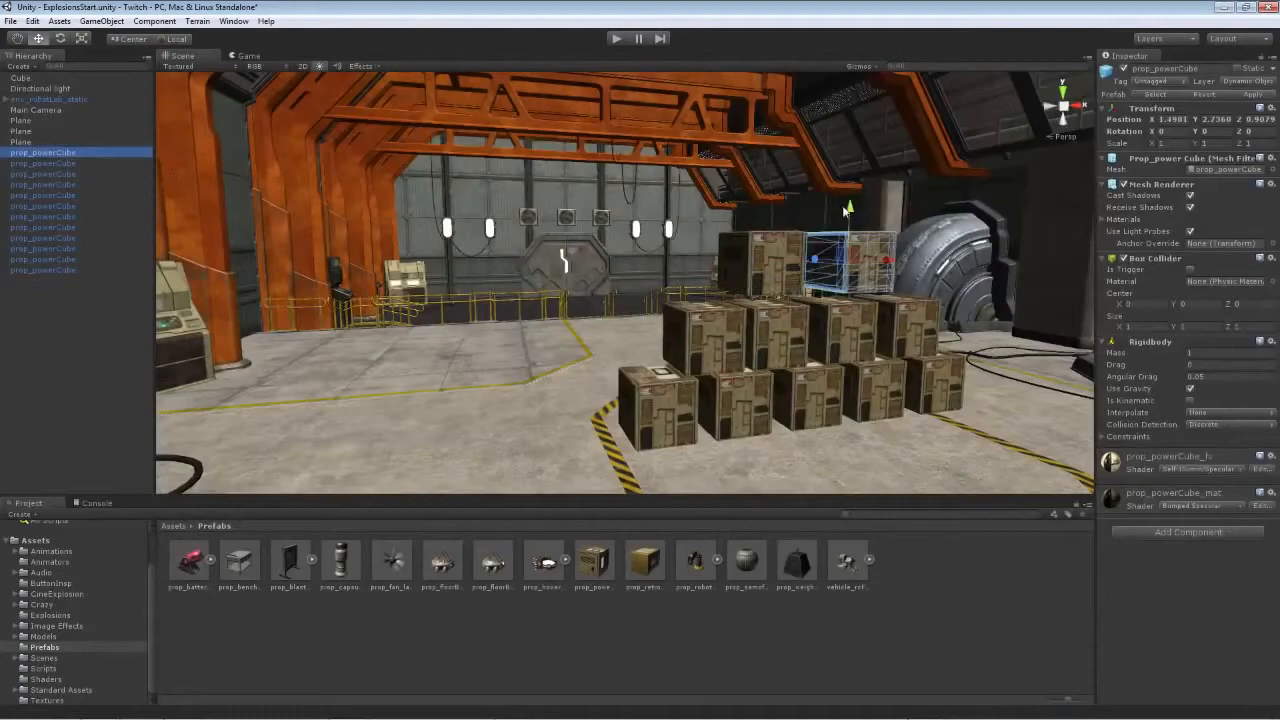
left_click_drag(846, 211, 850, 152)
left_click_drag(890, 202, 862, 200)
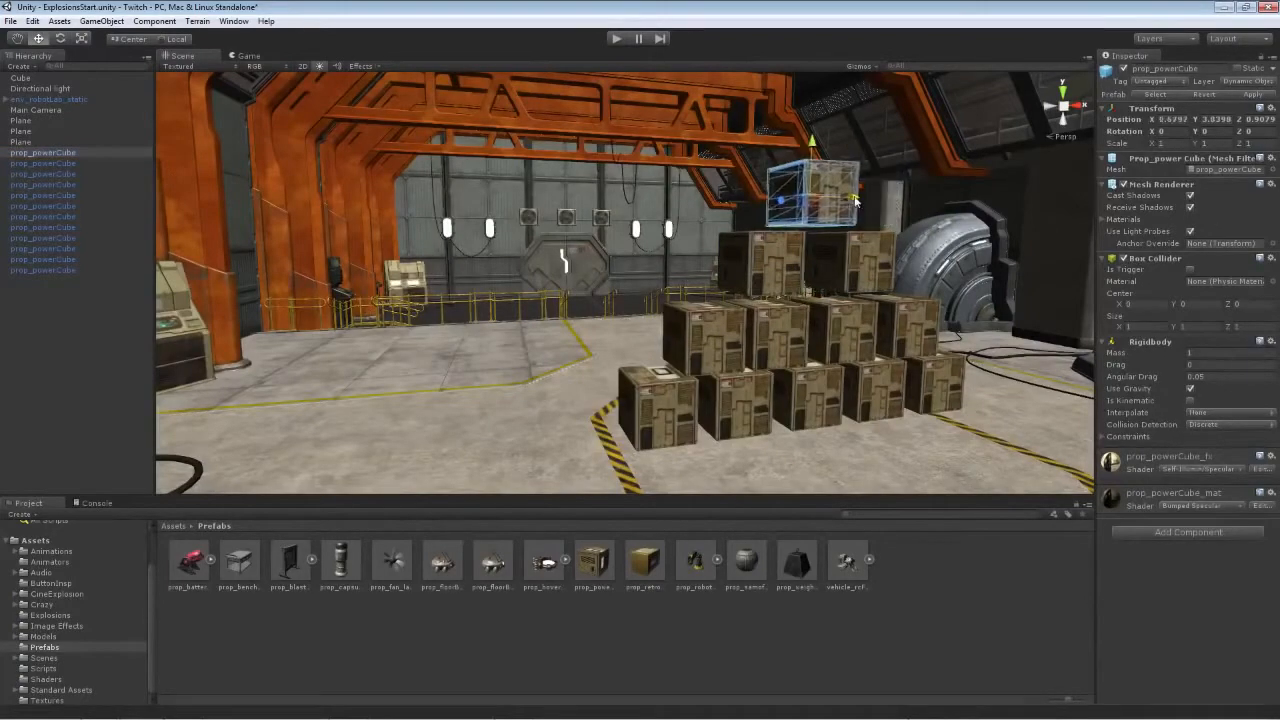
- Duplicate the right-end cube of the bottom row twice, moving the copies forward to form a side wall
right_click_drag(914, 202, 1026, 251)
key("w")
left_click(678, 240)
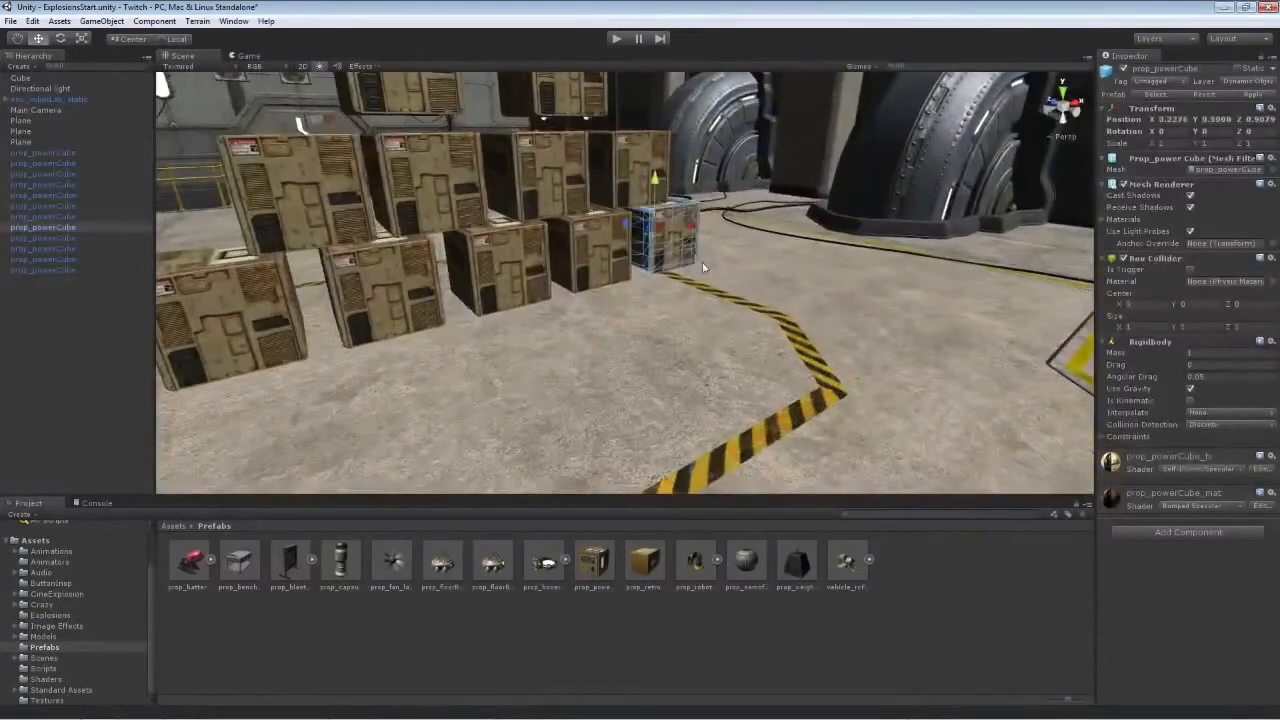
right_click_drag(716, 335, 763, 323)
key("ctrl+d")
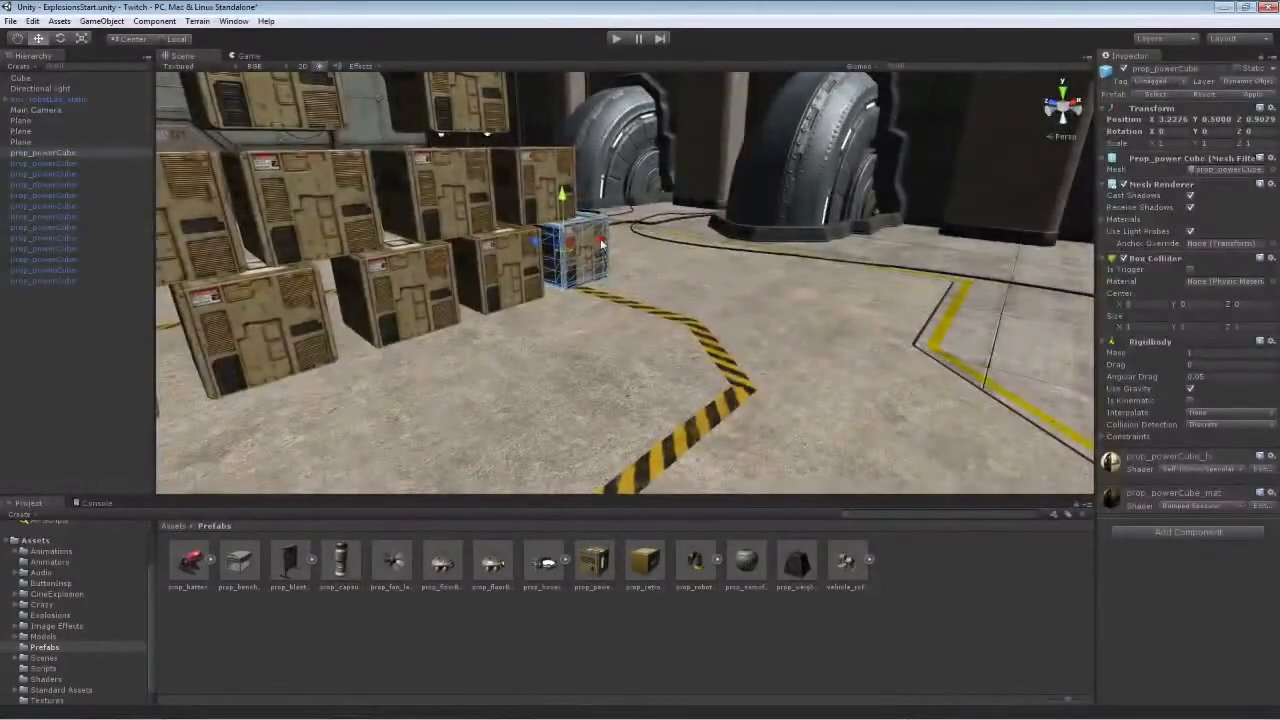
right_click_drag(674, 271, 602, 262)
key("w")
left_click_drag(598, 262, 835, 310)
key("ctrl+d")
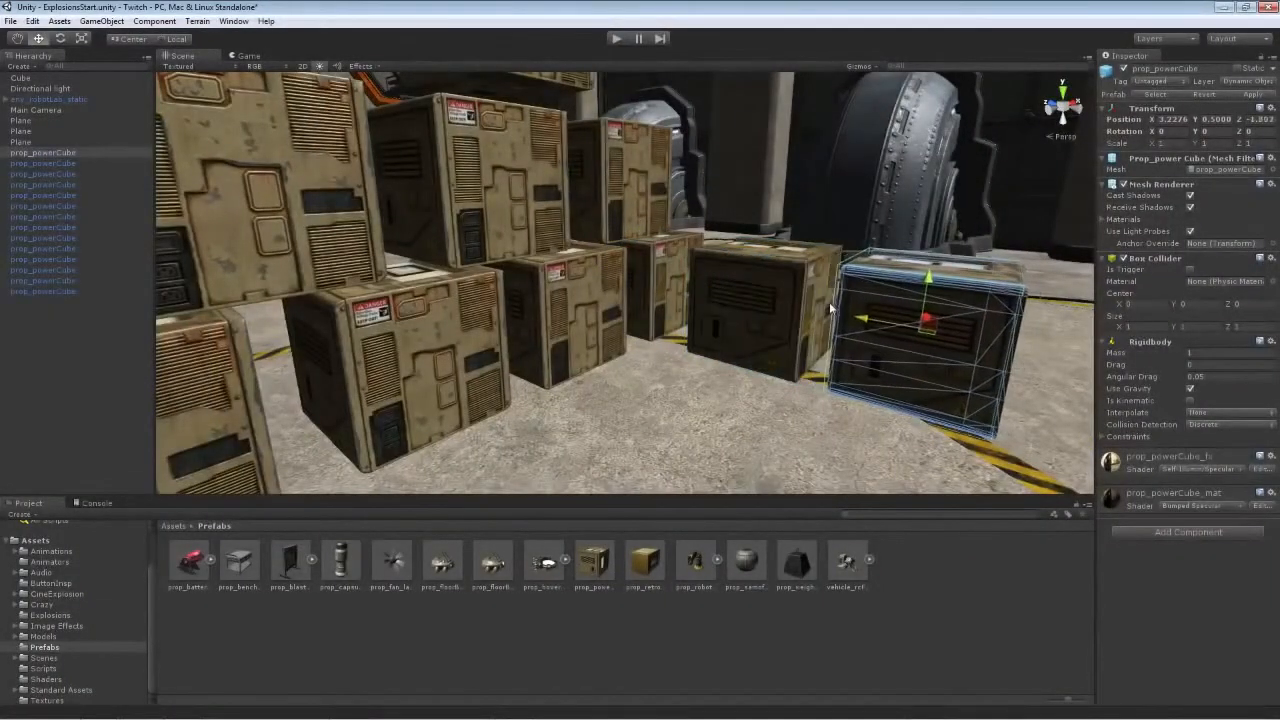
- Duplicate the two right side-wall cubes and move the copies along X to form a matching left side wall
key("d")
right_click_drag(998, 204, 815, 296)
key("s")
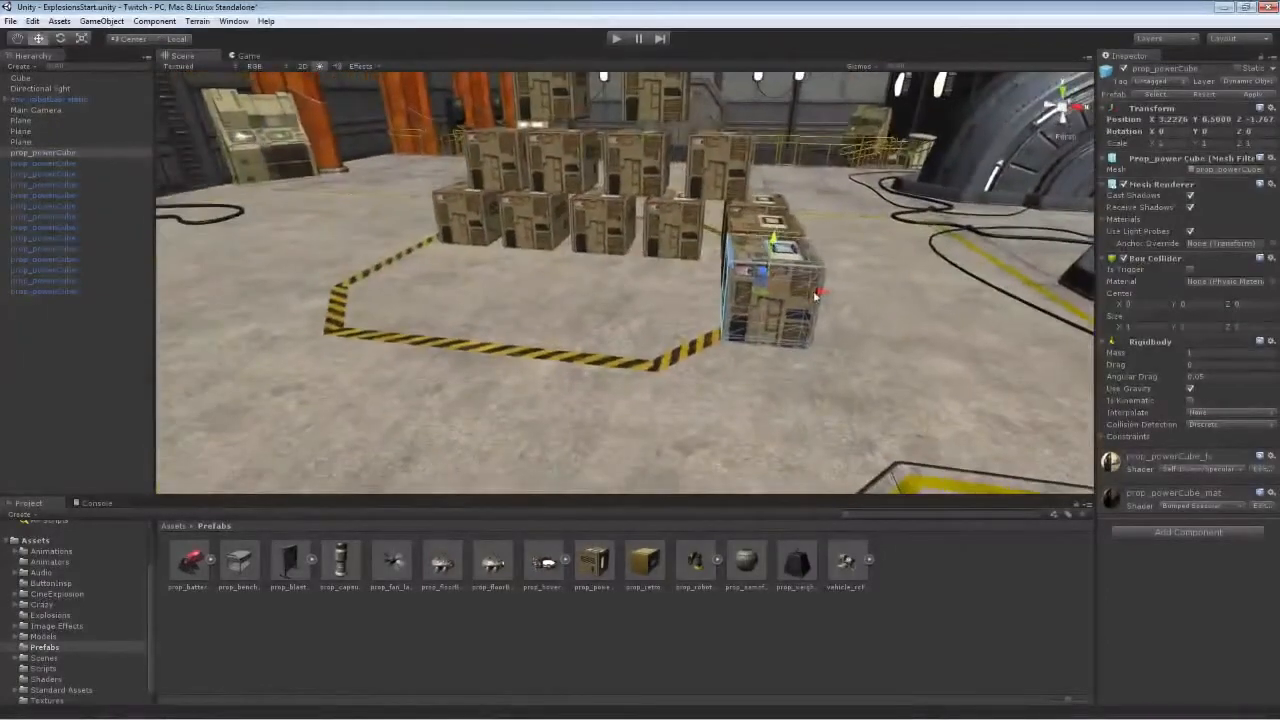
key("ctrl+d")
left_click_drag(815, 296, 431, 263)
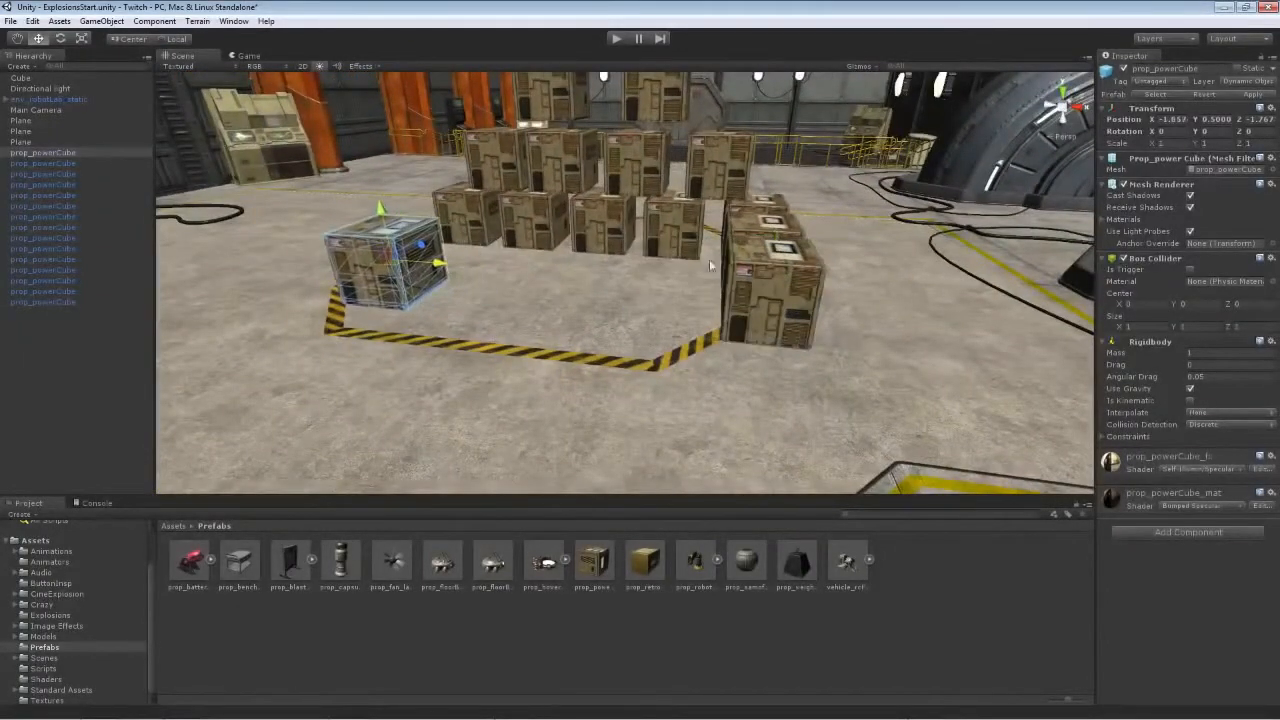
left_click(786, 228)
key("ctrl+d")
left_click_drag(812, 256, 488, 236)
- Stack a duplicated cube on the left side wall and copy it across on top of the right side wall
key("d")
right_click_drag(611, 338, 504, 289)
key("w")
key("ctrl+d")
left_click_drag(636, 310, 628, 268)
key("a")
right_click_drag(680, 300, 1000, 410)
key("ctrl+d")
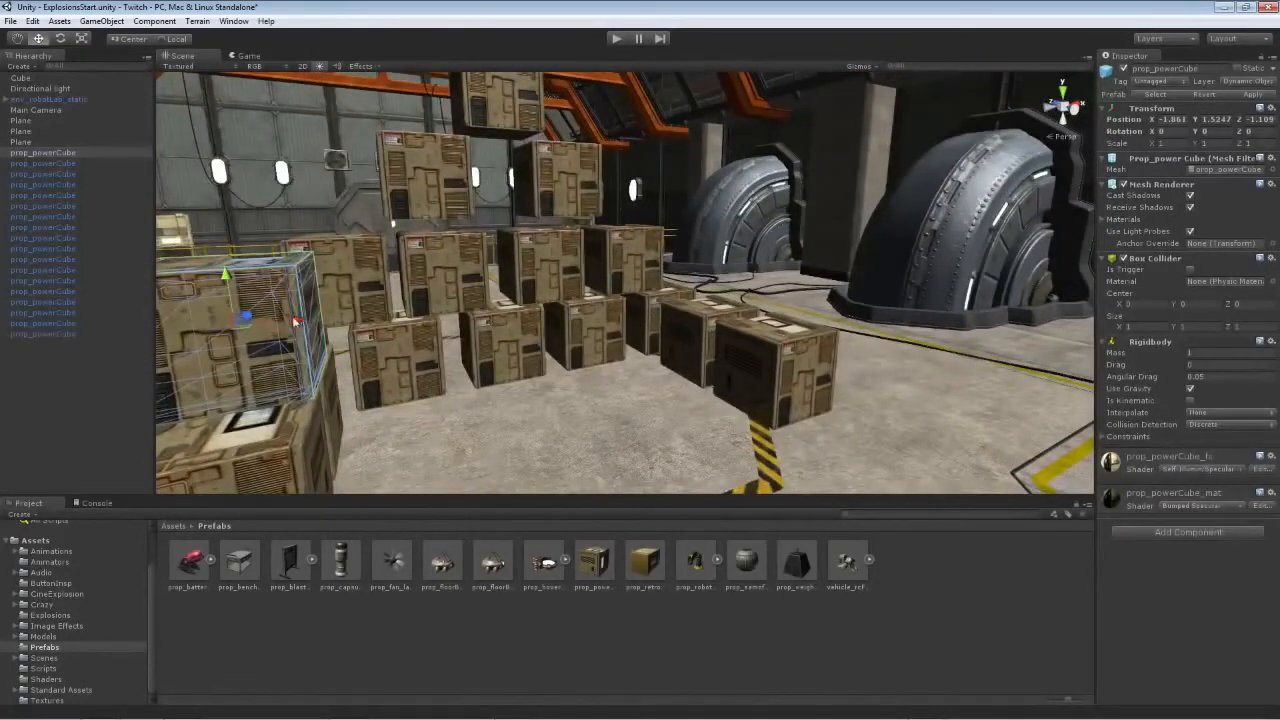
left_click_drag(292, 316, 1042, 263)
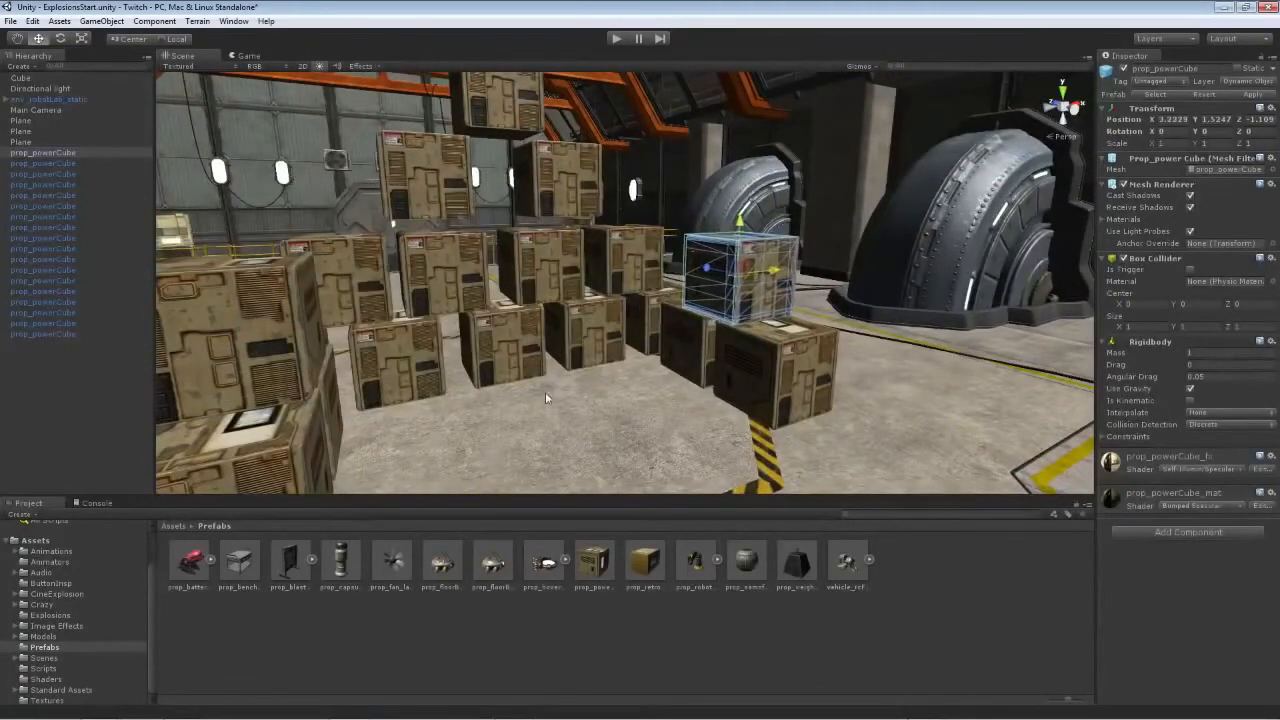
- Run the scene to test how the cube stack behaves under physics, and stop playback
left_click_drag(545, 391, 330, 385, "alt")
scroll(572, 168, "down", 8)
left_click(616, 39)
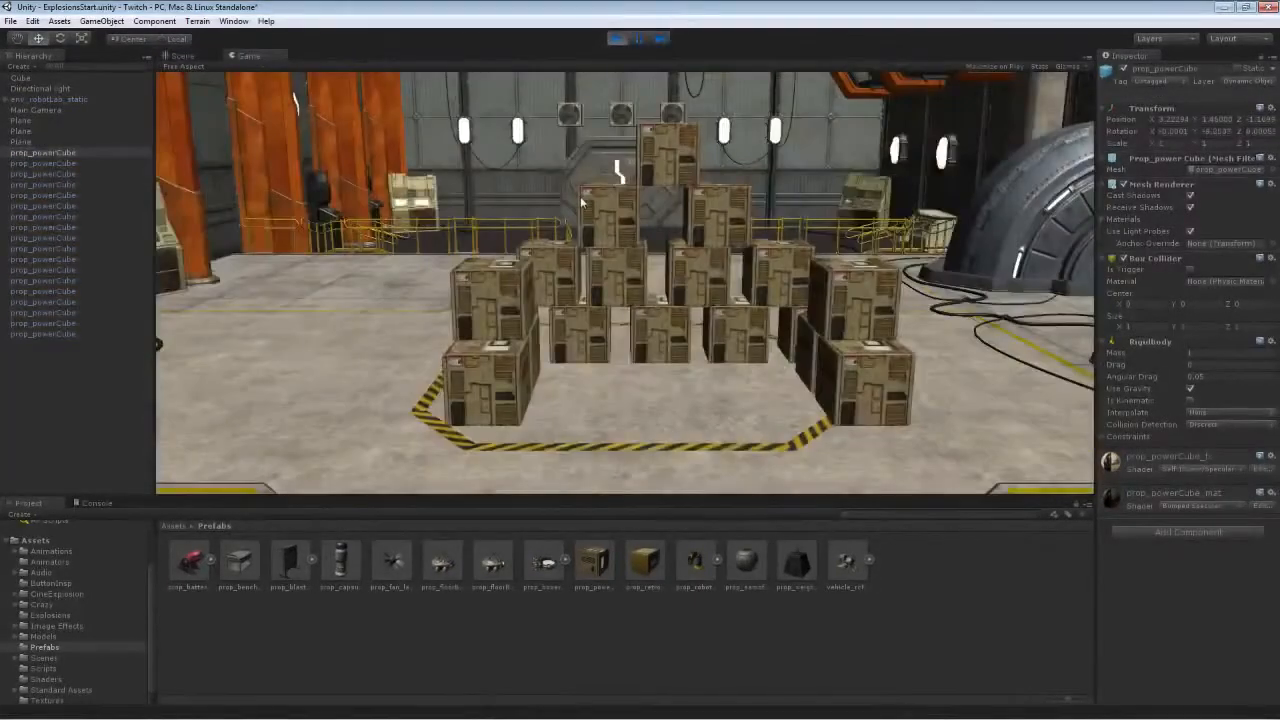
left_click(618, 42)
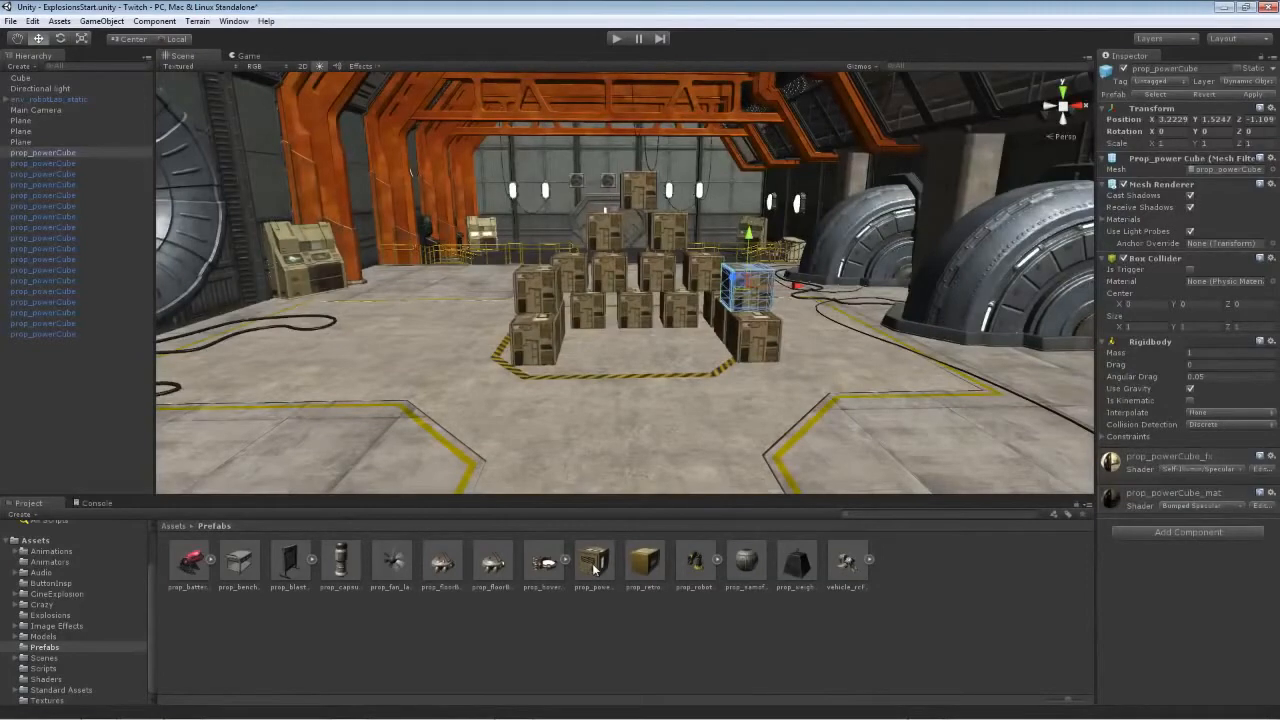
- Place a separate prop_powerCube to the left of the stack and create a new prefab named TNT in the Prefabs folder
left_click_drag(594, 565, 293, 280)
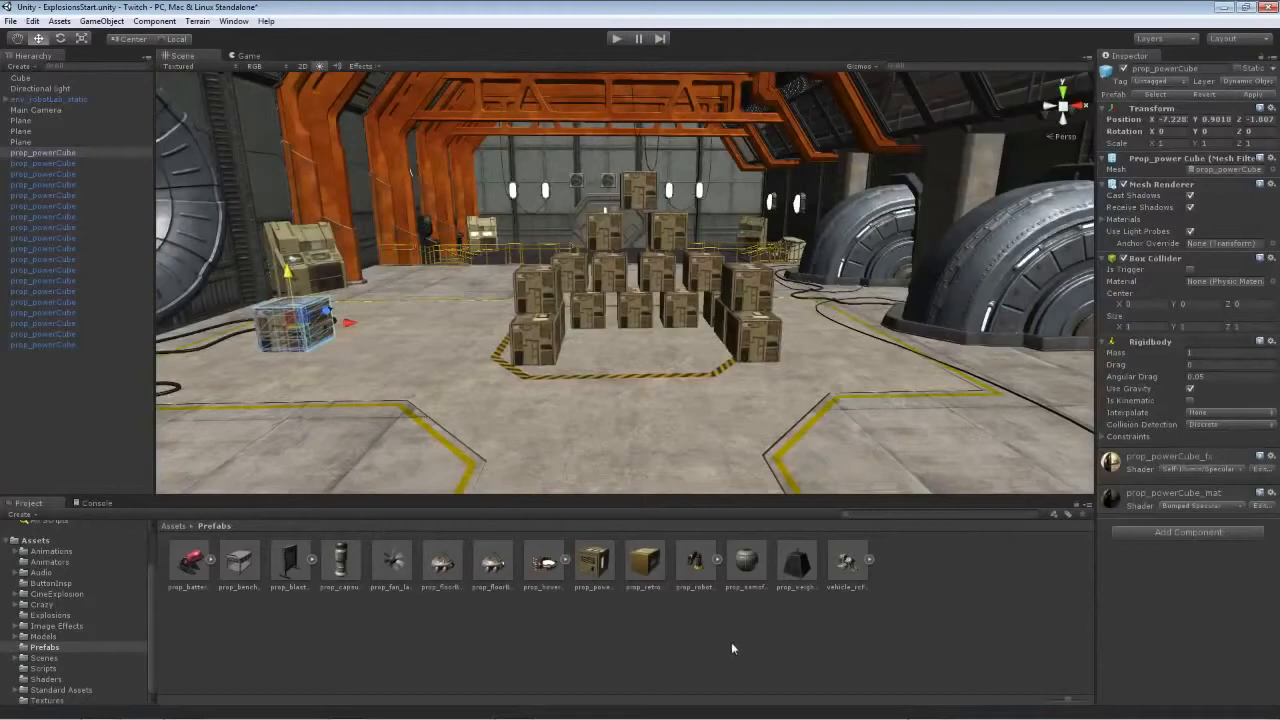
right_click(972, 578)
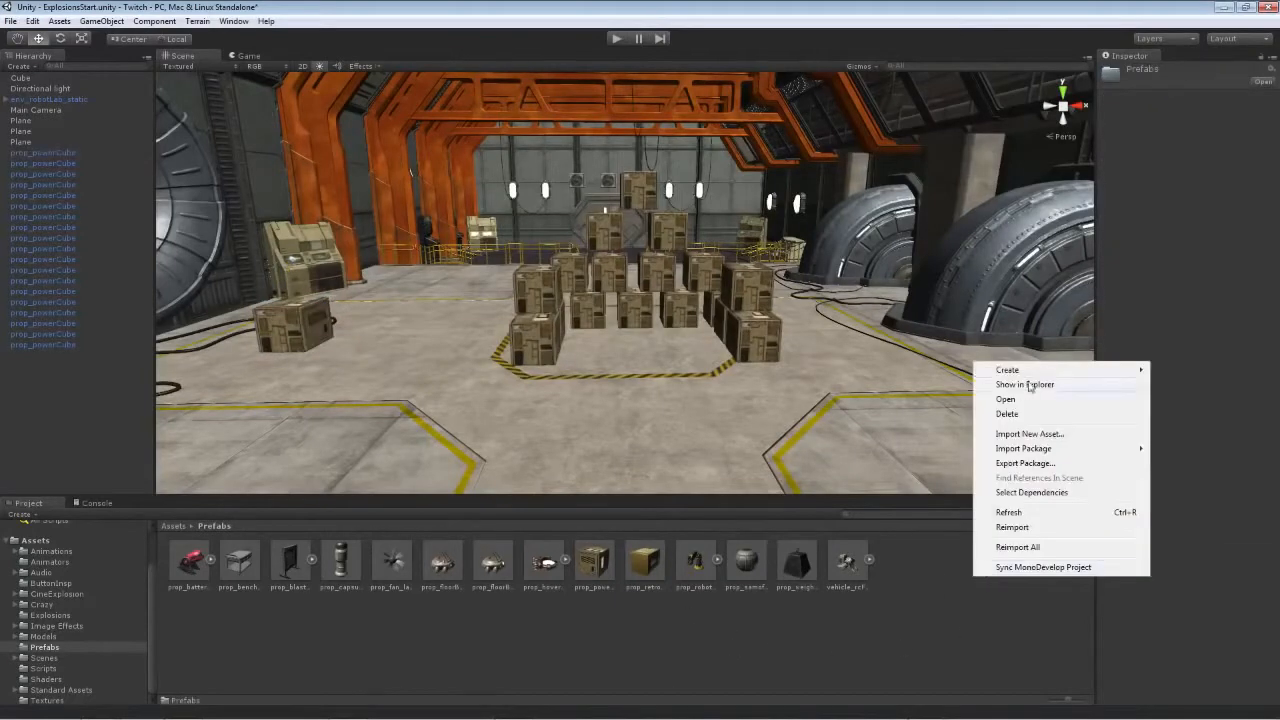
mouse_move(1030, 370)
left_click(891, 482)
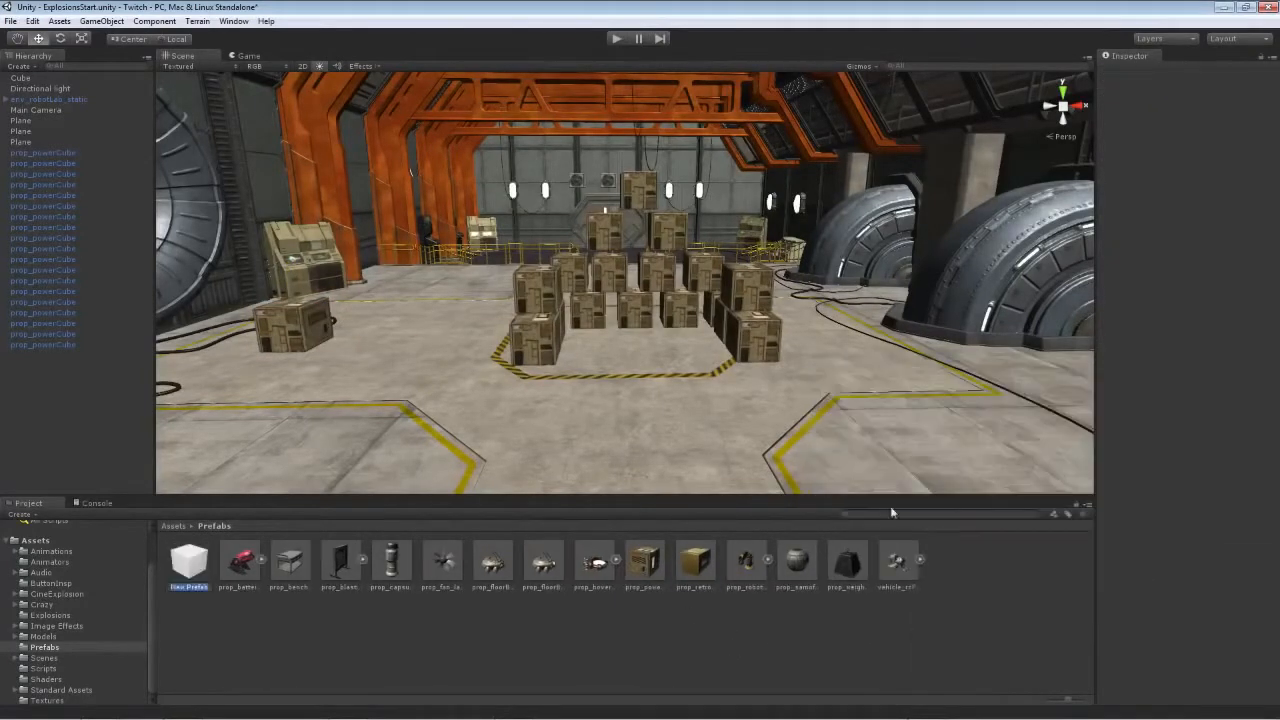
type("TNT")
key("Return")
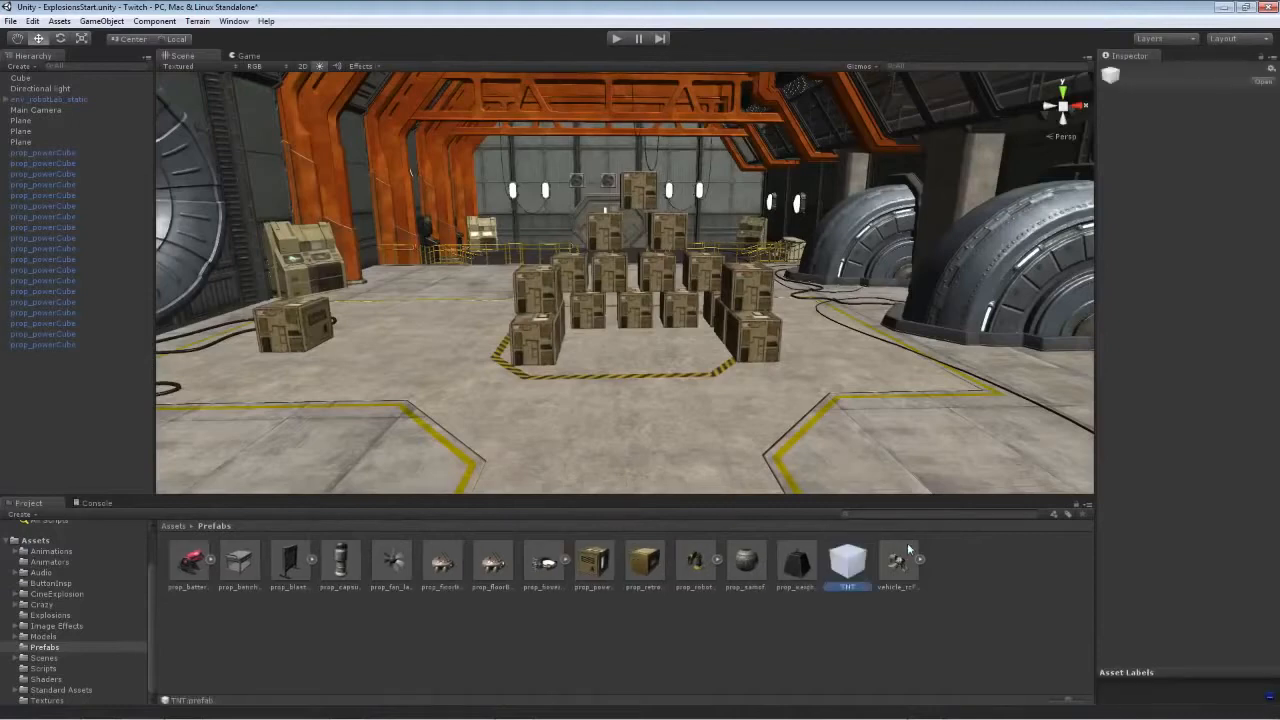
- Store the separate cube in the TNT prefab and replace it in the scene with a TNT prefab instance
left_click(300, 320)
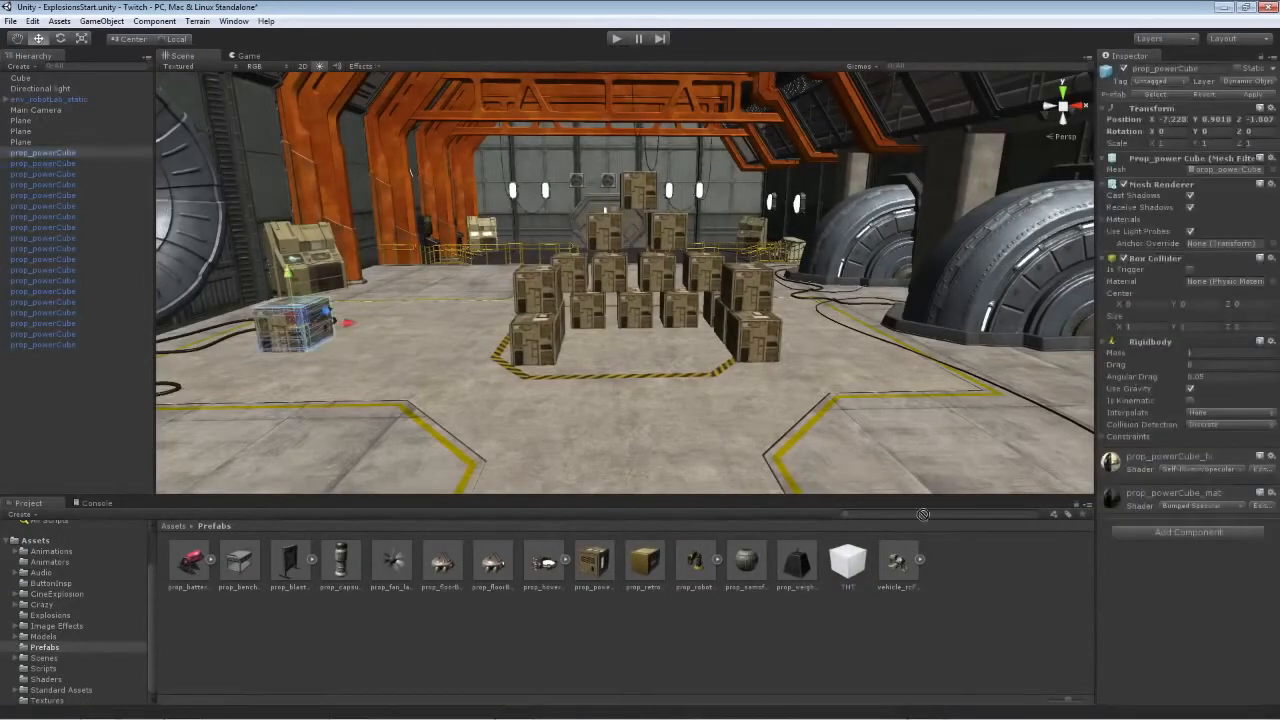
left_click_drag(923, 514, 848, 562)
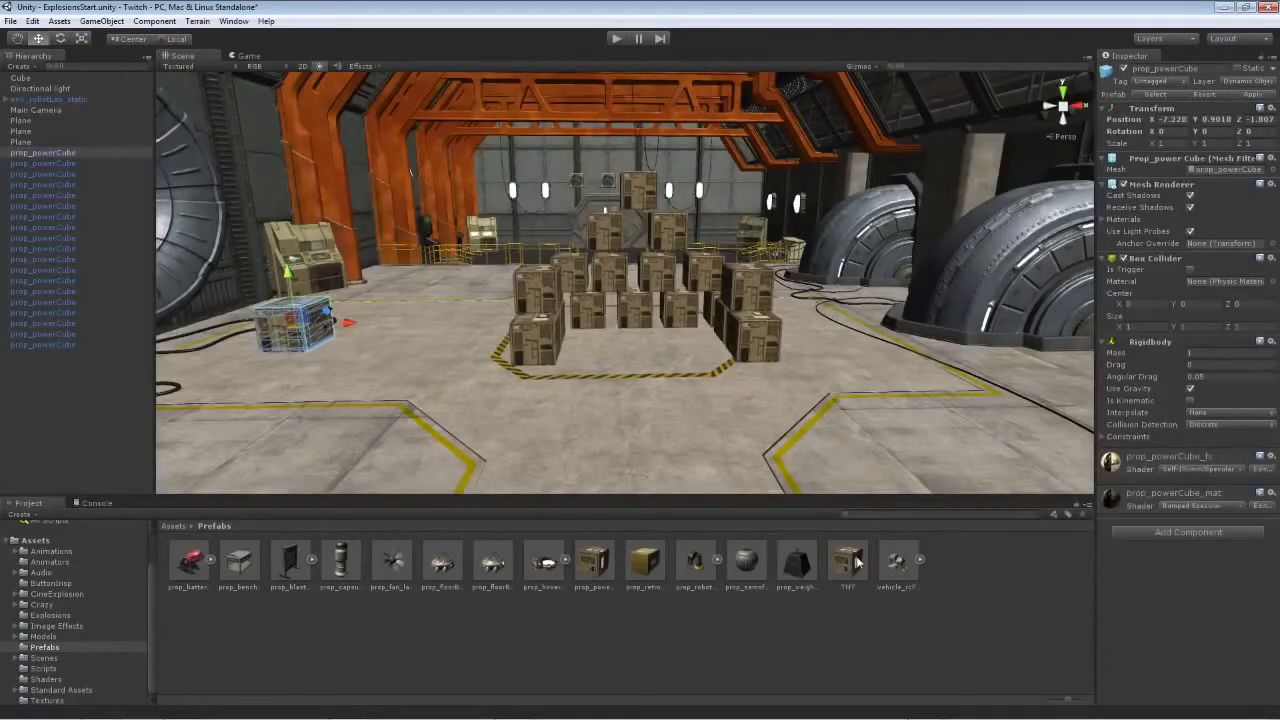
left_click(45, 152)
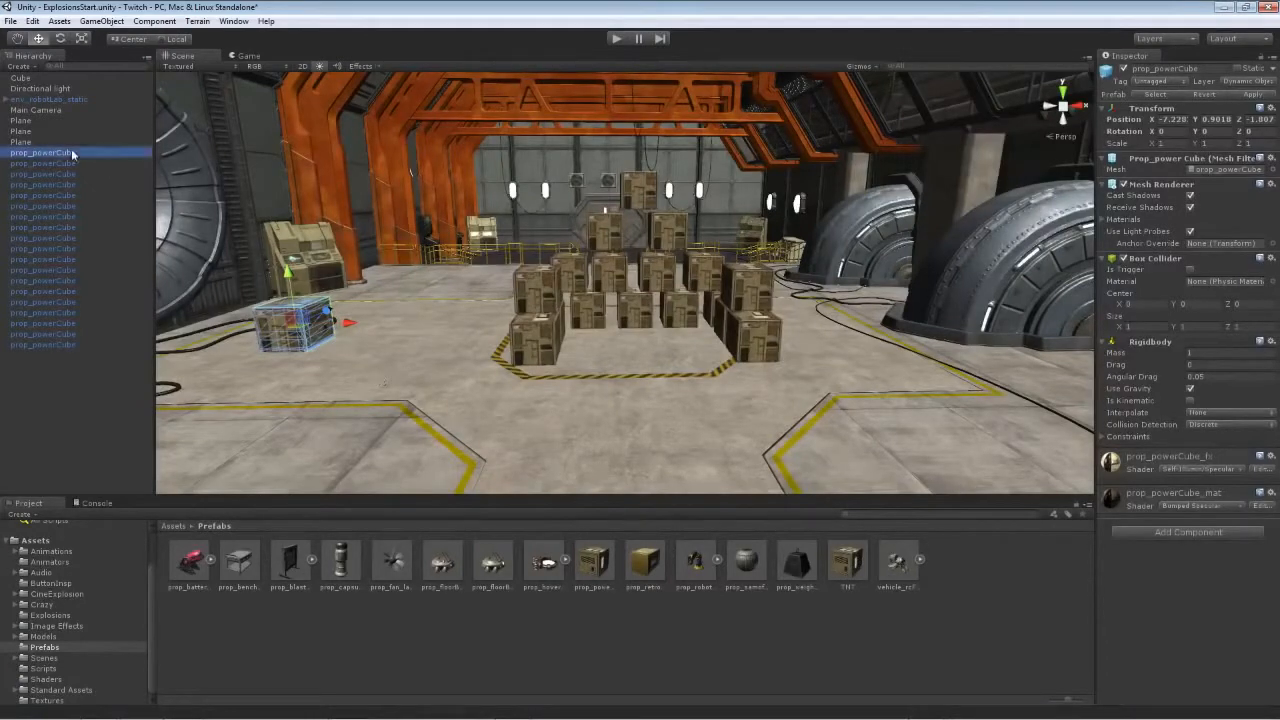
right_click(60, 152)
left_click(90, 224)
left_click_drag(862, 558, 318, 370)
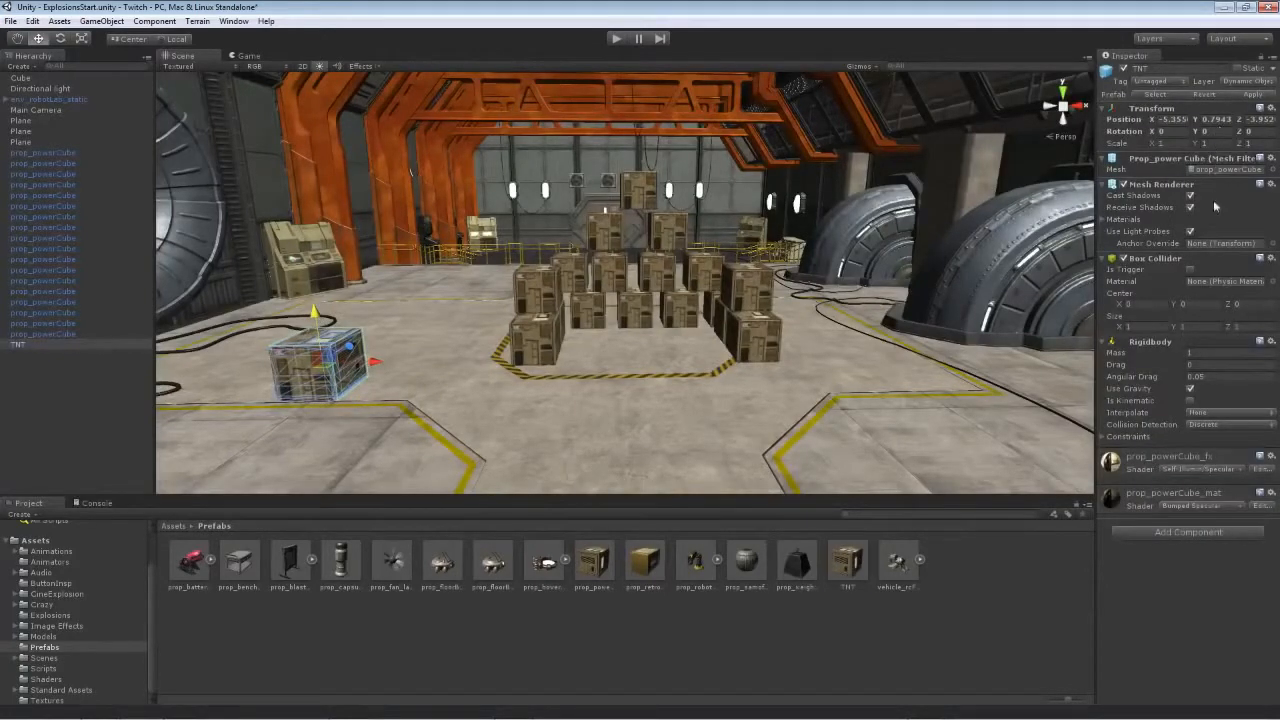
- Set both the main and specular colours of the TNT cube's self-illuminated material to pure red
left_click(1146, 470)
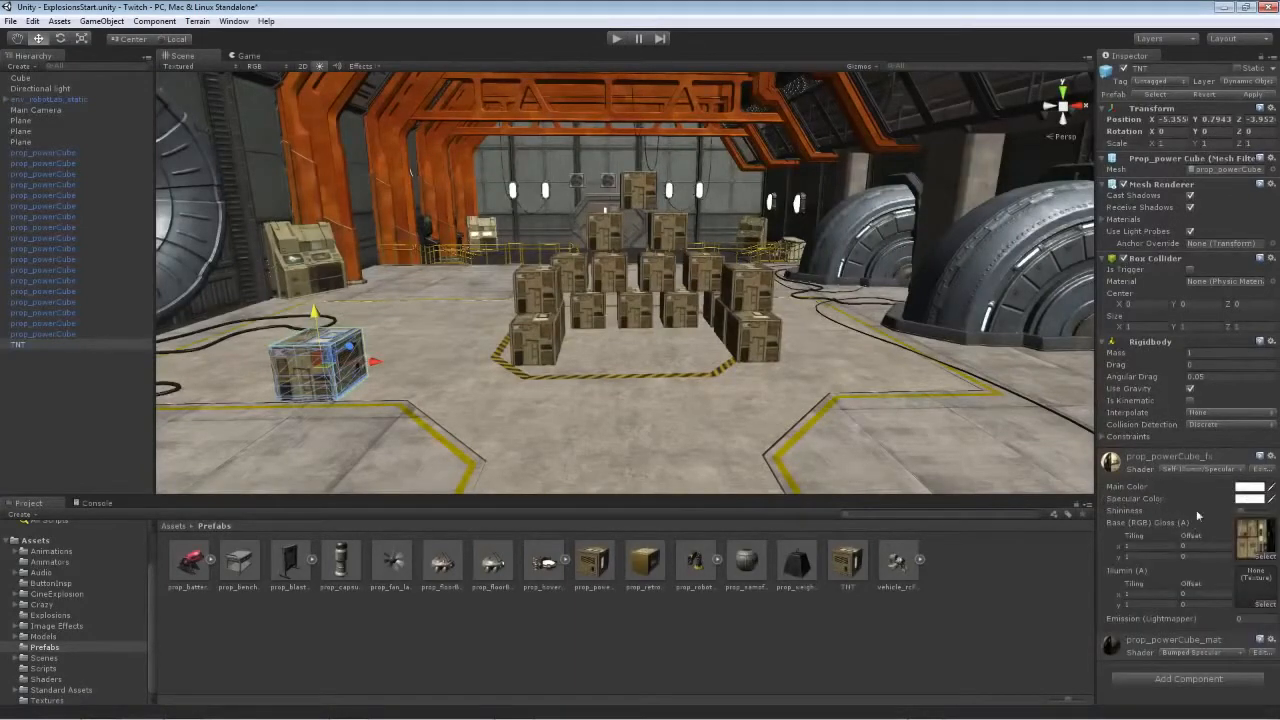
left_click(1240, 488)
left_click_drag(32, 56, 129, 51)
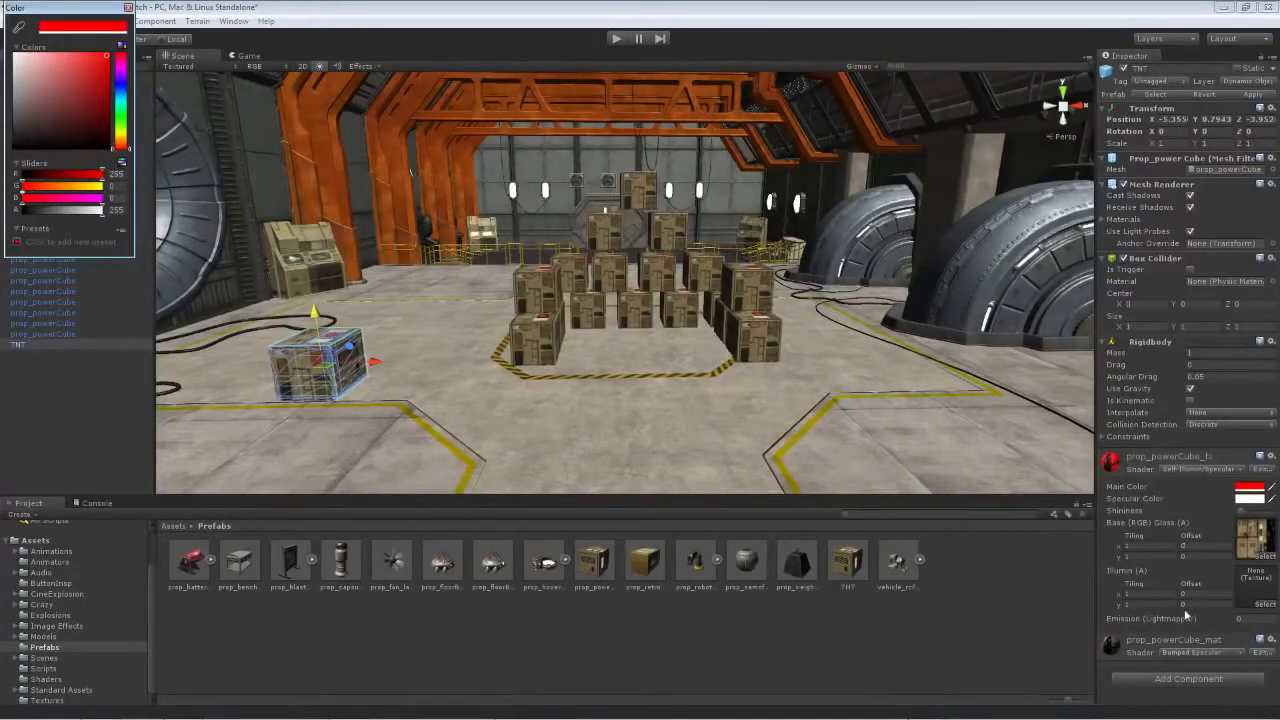
left_click(1241, 501)
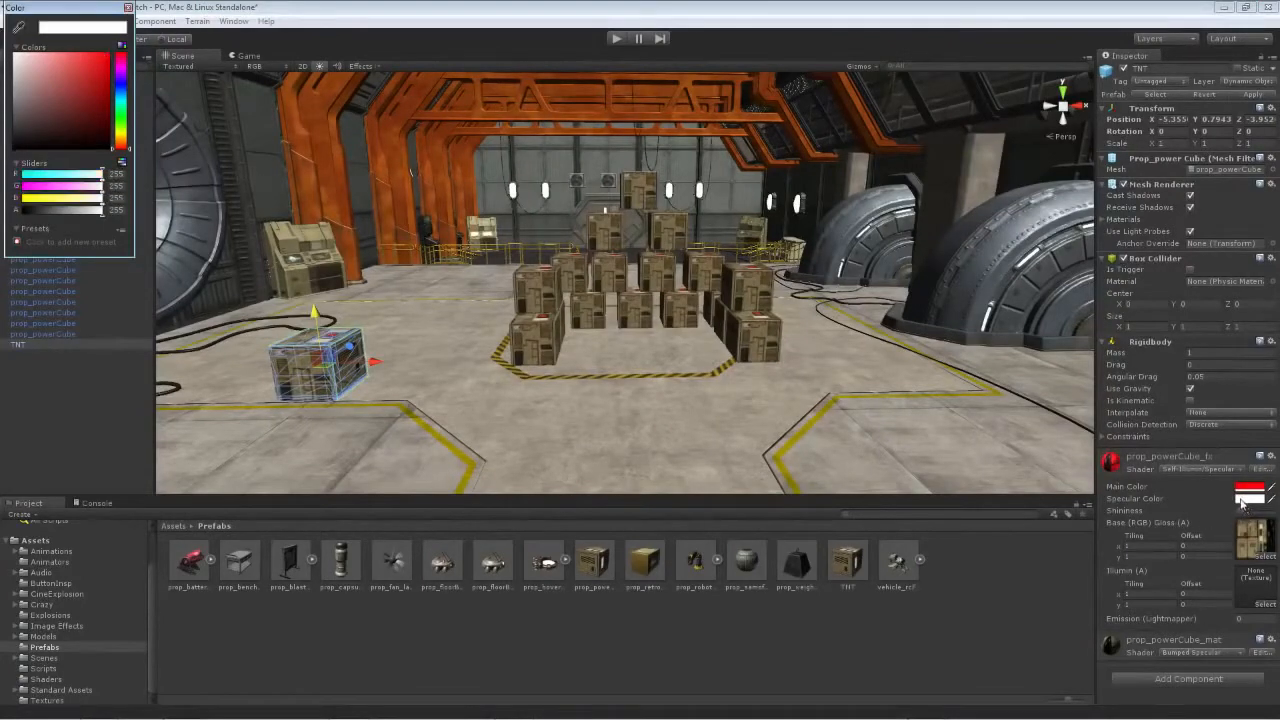
left_click_drag(58, 108, 126, 48)
left_click(128, 7)
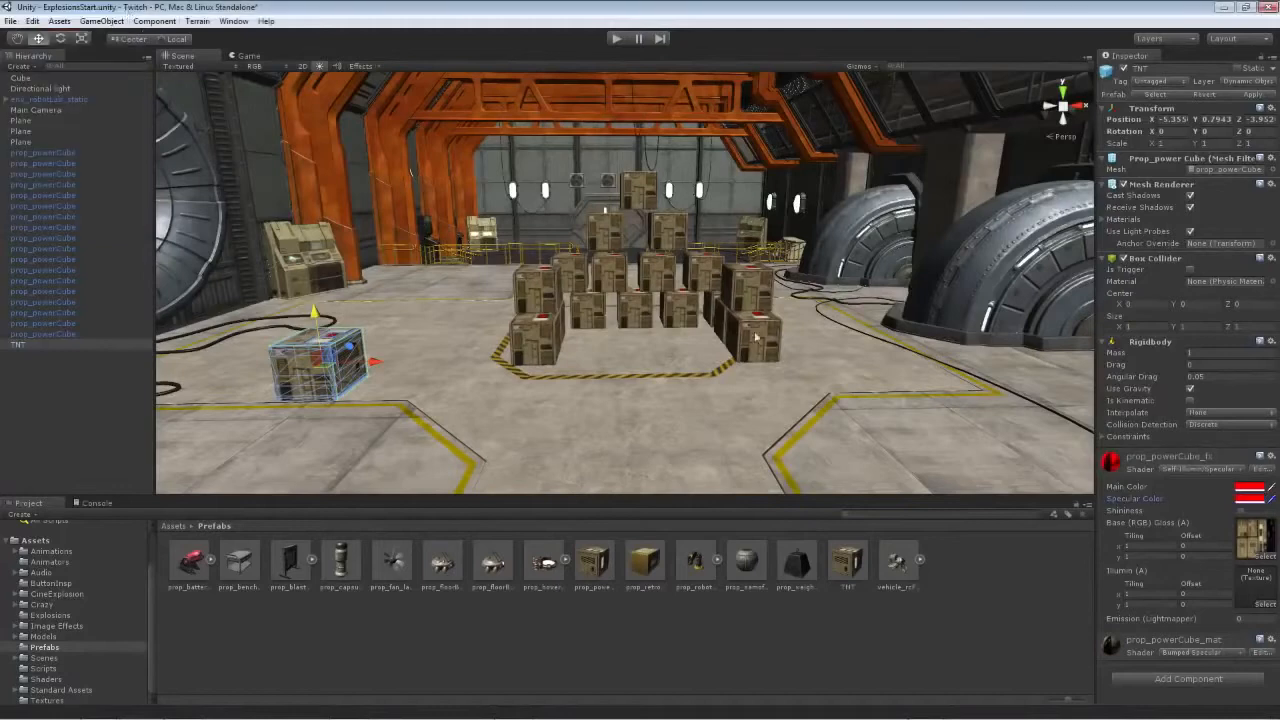
- Set the main colour of the TNT cube's prop_powerCube_mat material to pure red and check the TNT prefab
left_click(1147, 653)
scroll(1144, 645, "down", 1)
left_click(1240, 631)
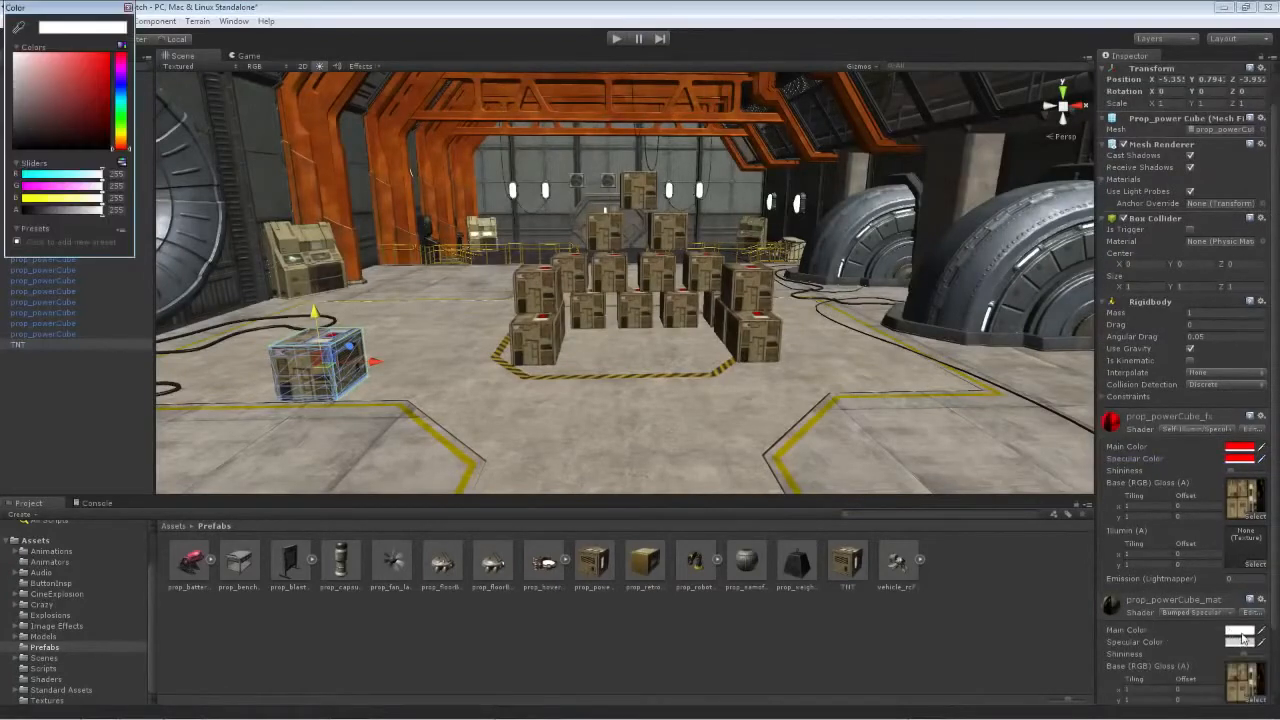
left_click_drag(99, 93, 119, 43)
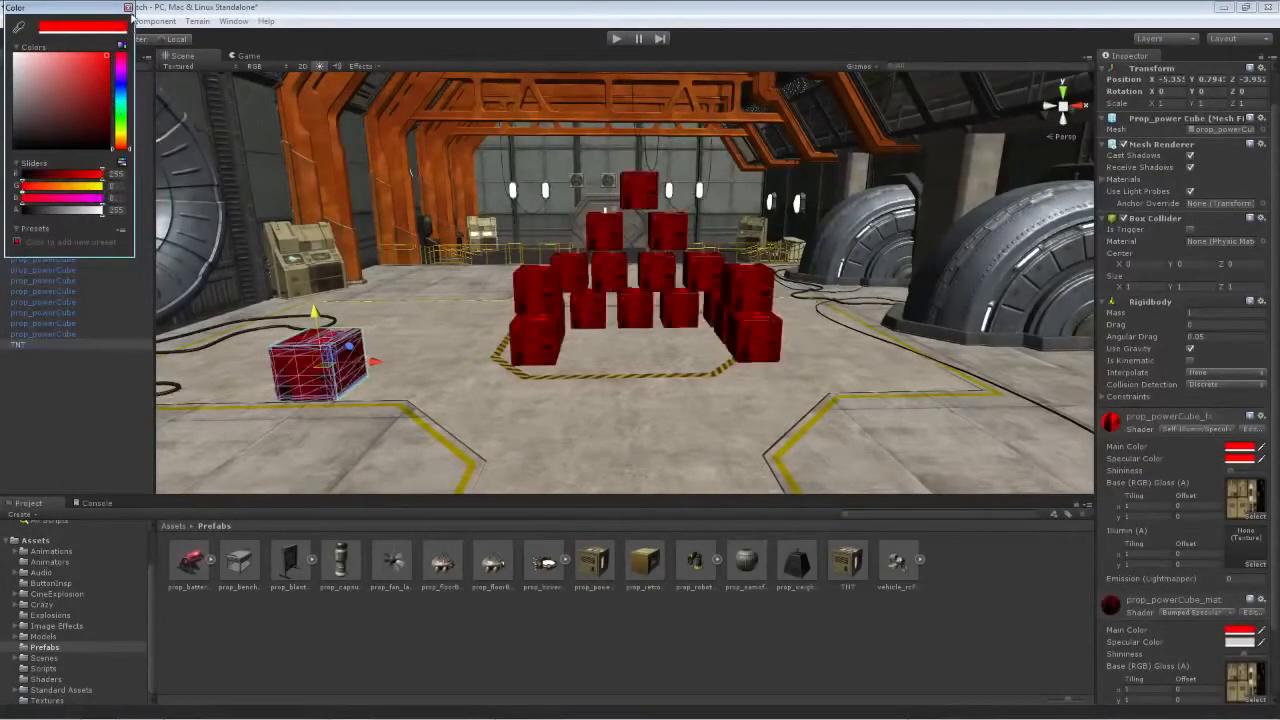
left_click(127, 8)
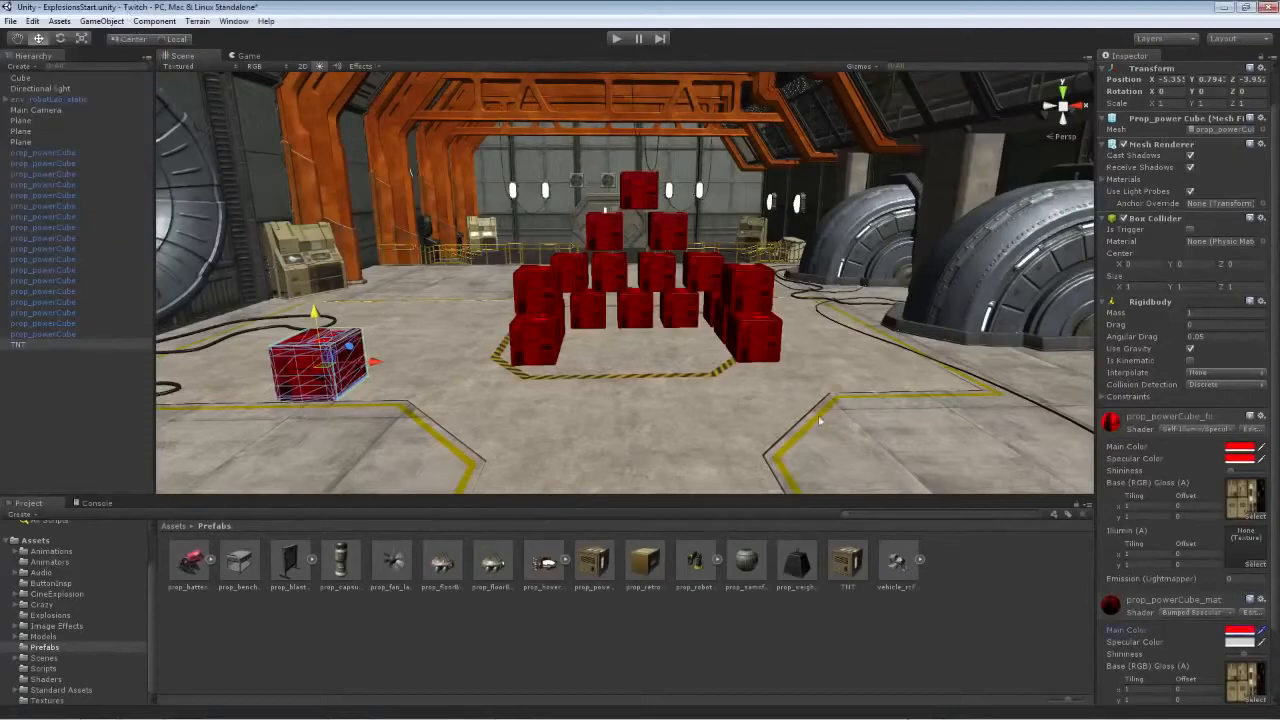
left_click(840, 570)
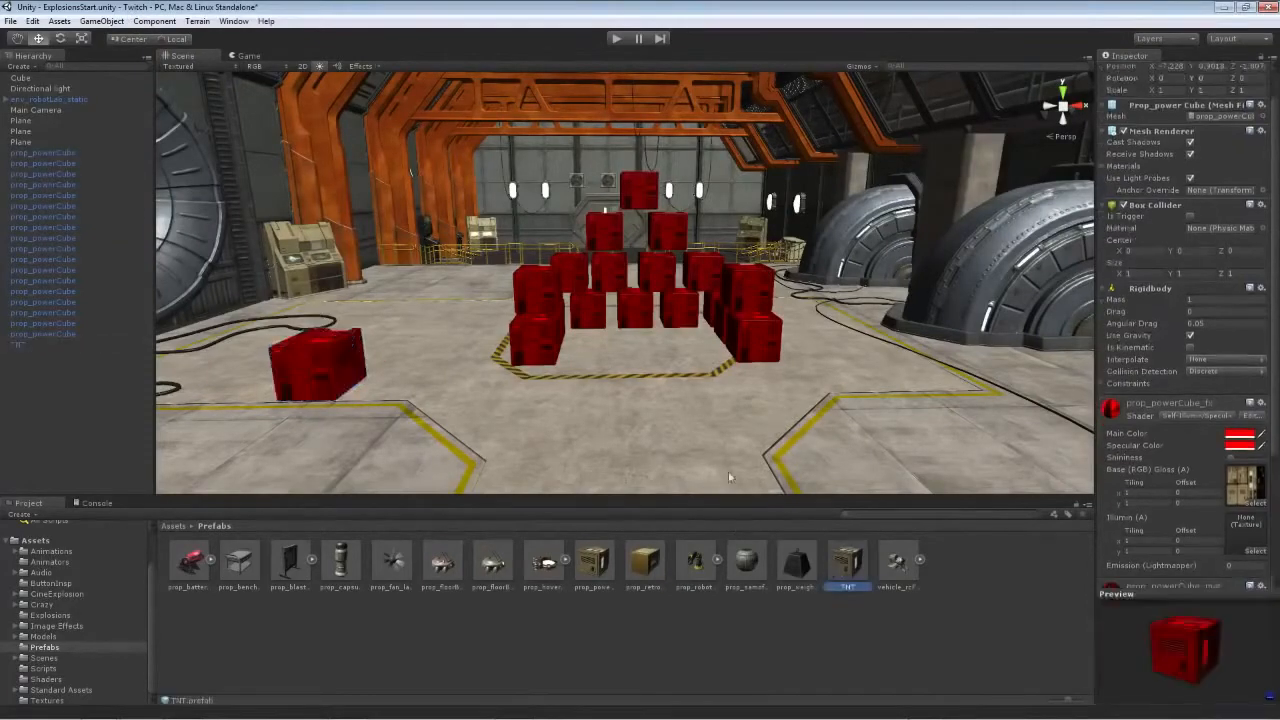
left_click(300, 355)
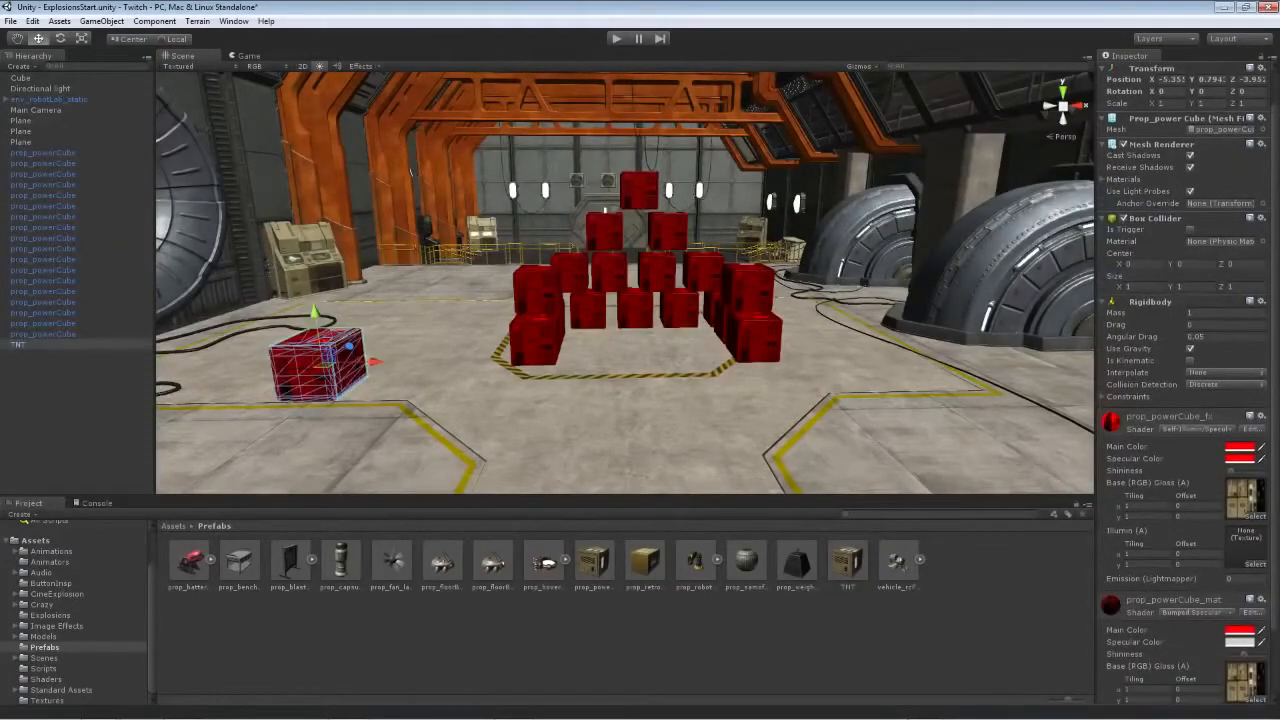
- Set the main colour of prop_powerCube_mat and both the main and specular colours of the self-illuminated material to white
left_click(1239, 632)
left_click_drag(85, 100, 13, 53)
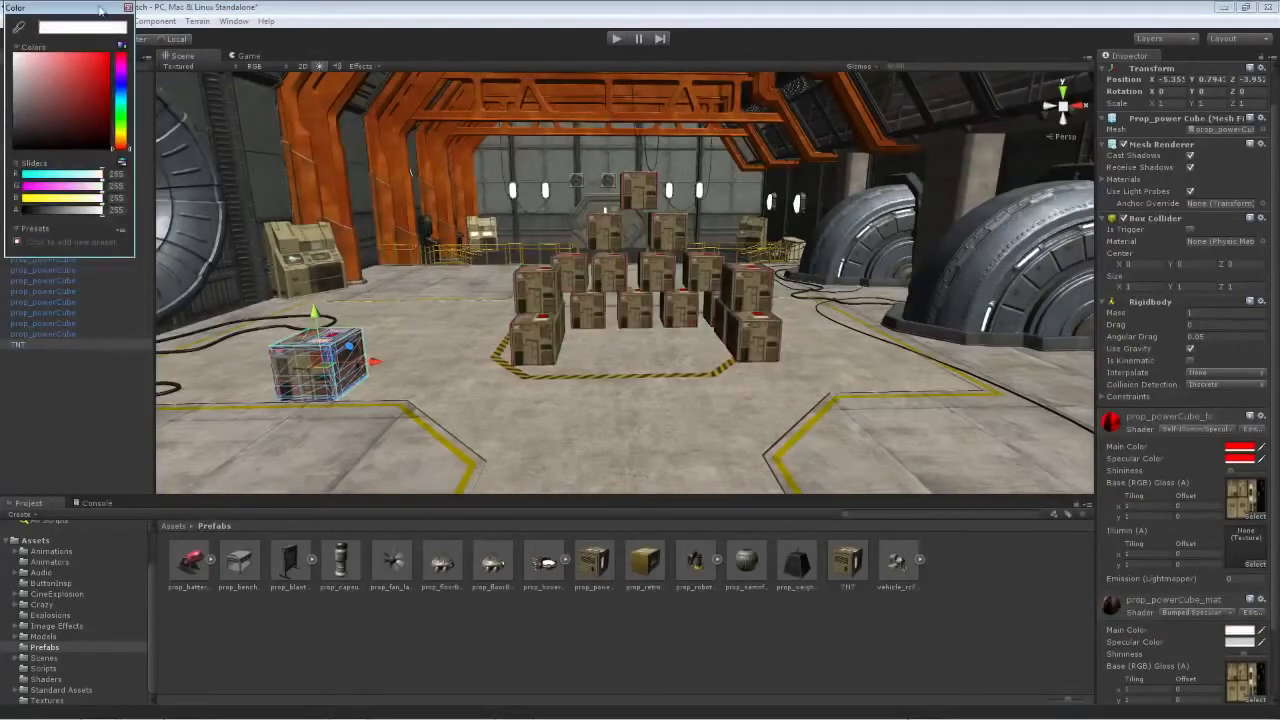
left_click(128, 8)
left_click(1239, 447)
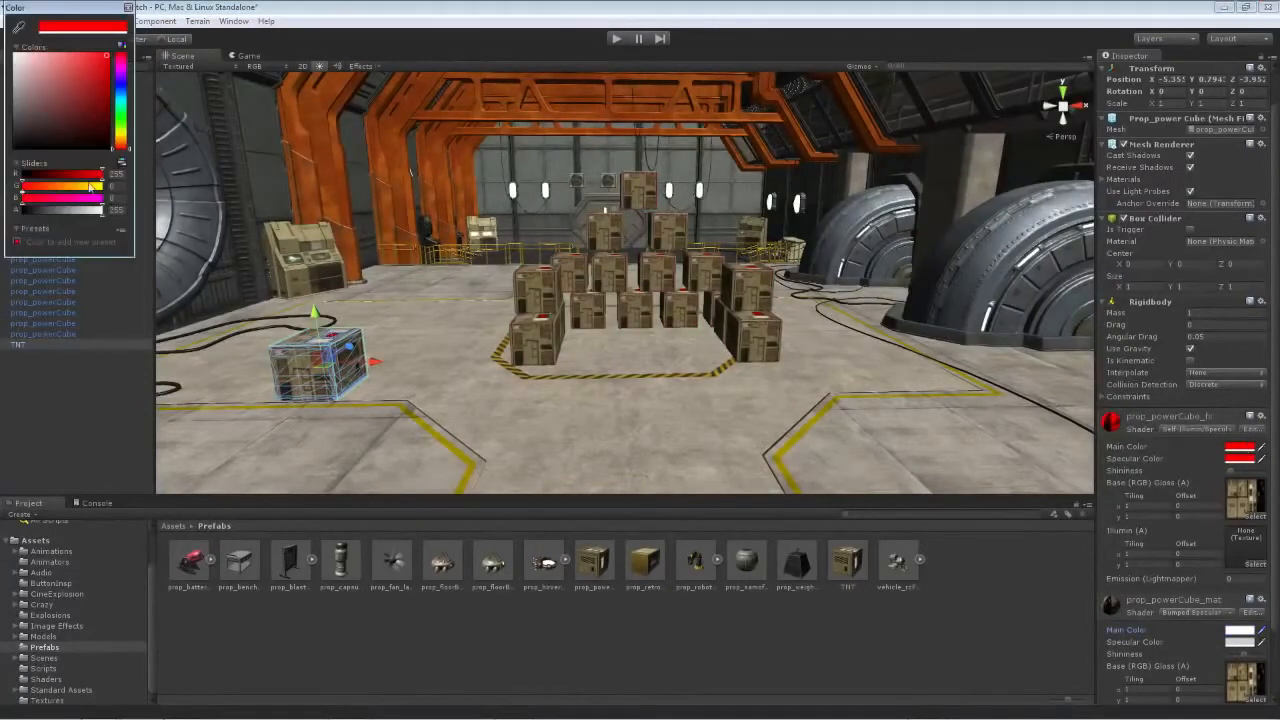
left_click_drag(29, 109, 2, 58)
left_click(128, 8)
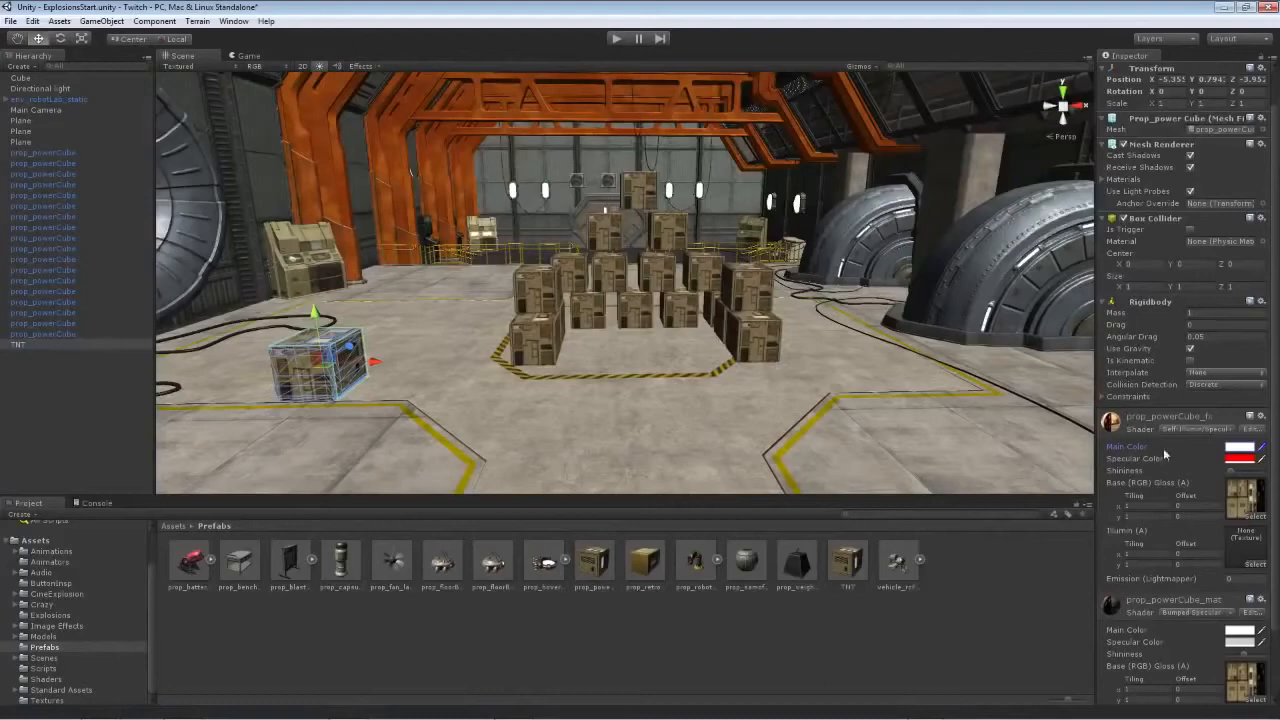
left_click(1240, 459)
left_click_drag(48, 80, 12, 56)
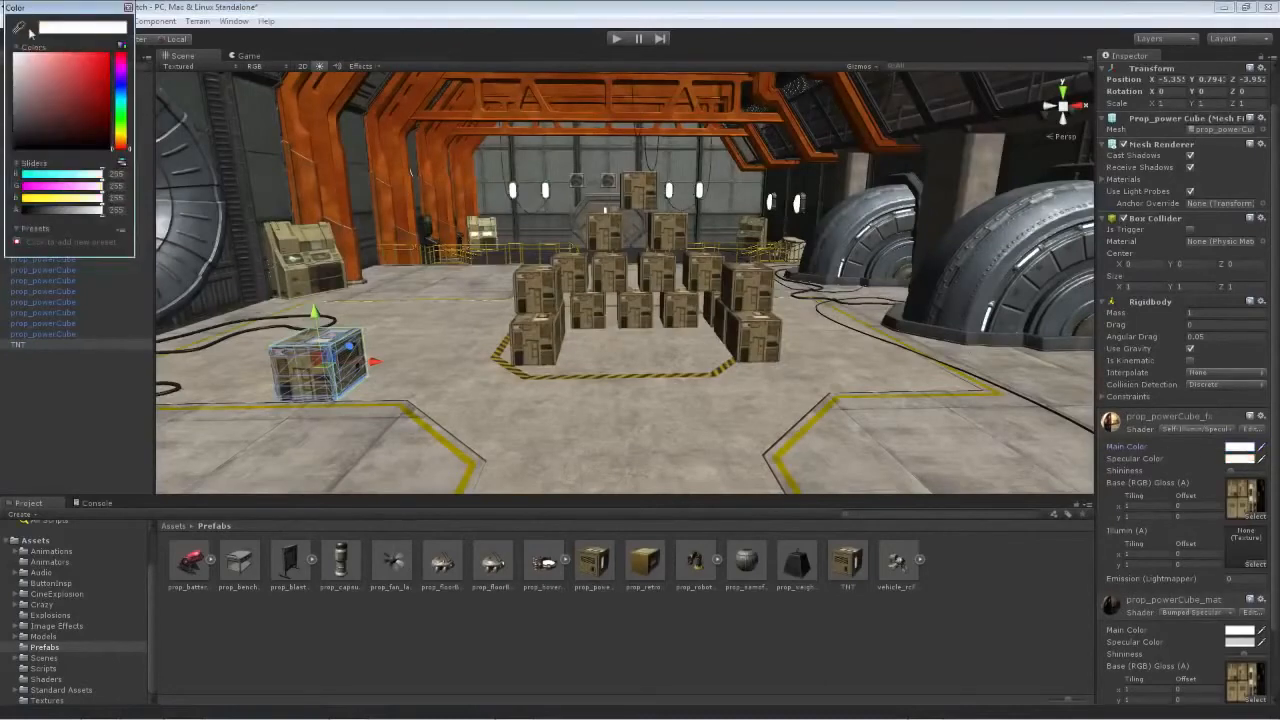
left_click(128, 8)
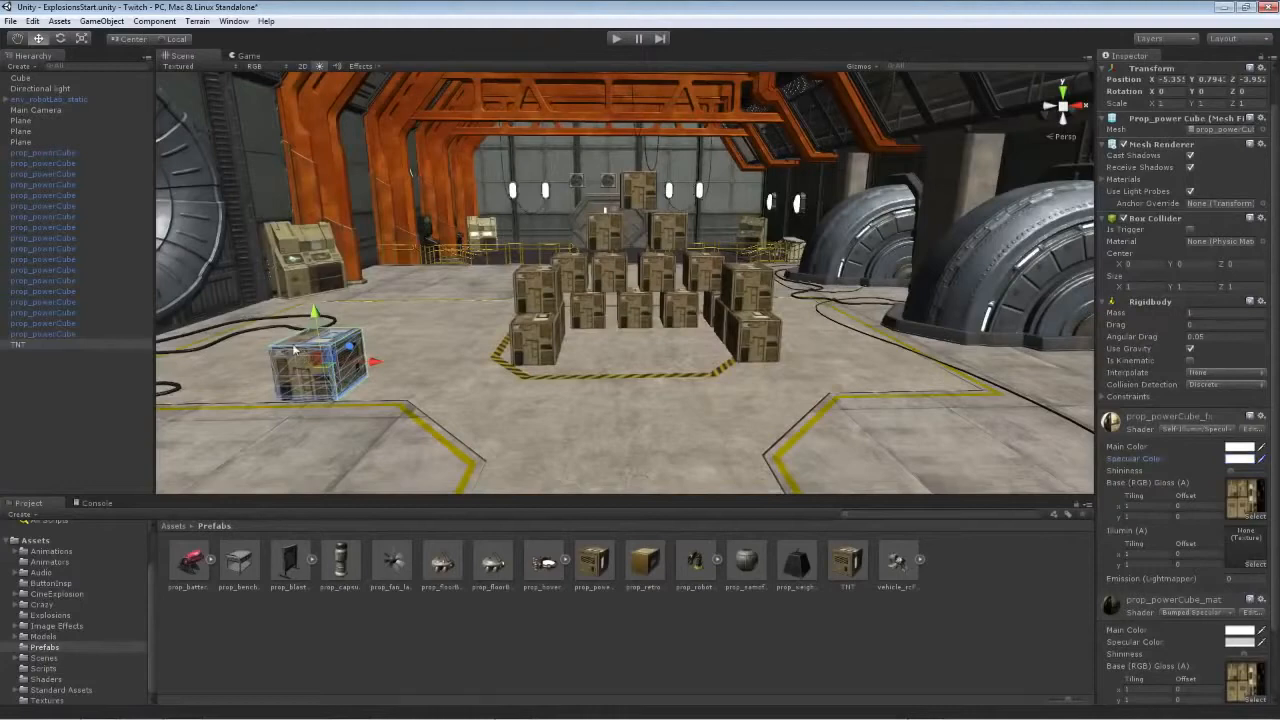
- Delete the TNT power cube from the scene and create a plain Cube primitive
key("Delete")
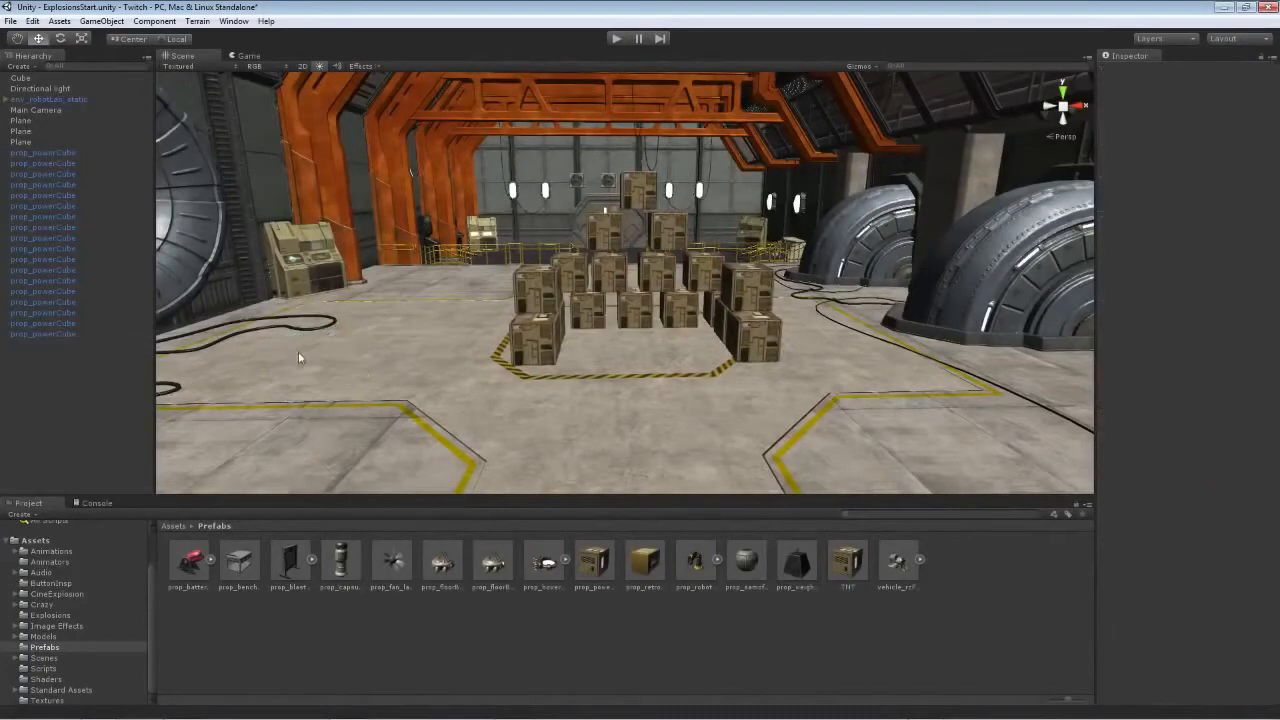
left_click(101, 21)
mouse_move(127, 53)
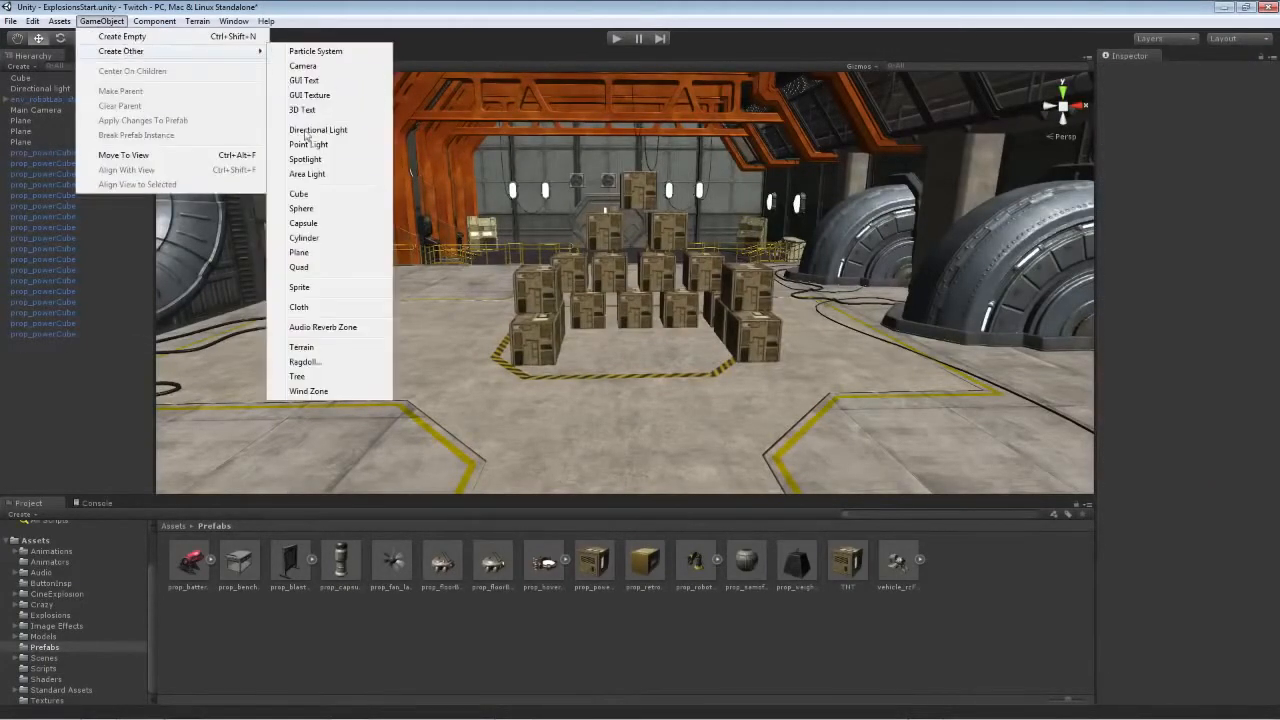
left_click(316, 194)
mouse_move(657, 368)
right_mouse_down()
mouse_move(645, 360)
mouse_move(656, 350)
right_mouse_up()
- Replace the contents of the TNT prefab with the new cube and delete that cube from the scene
left_click(37, 79)
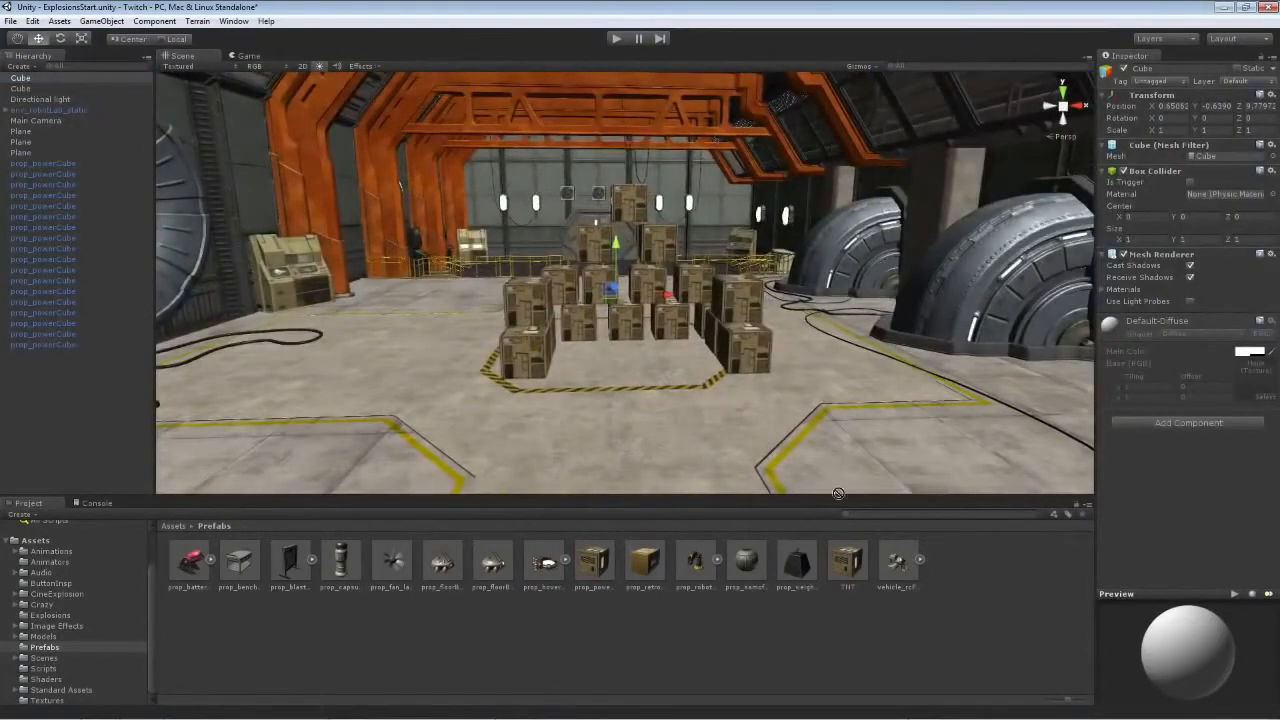
left_click_drag(857, 565, 852, 562)
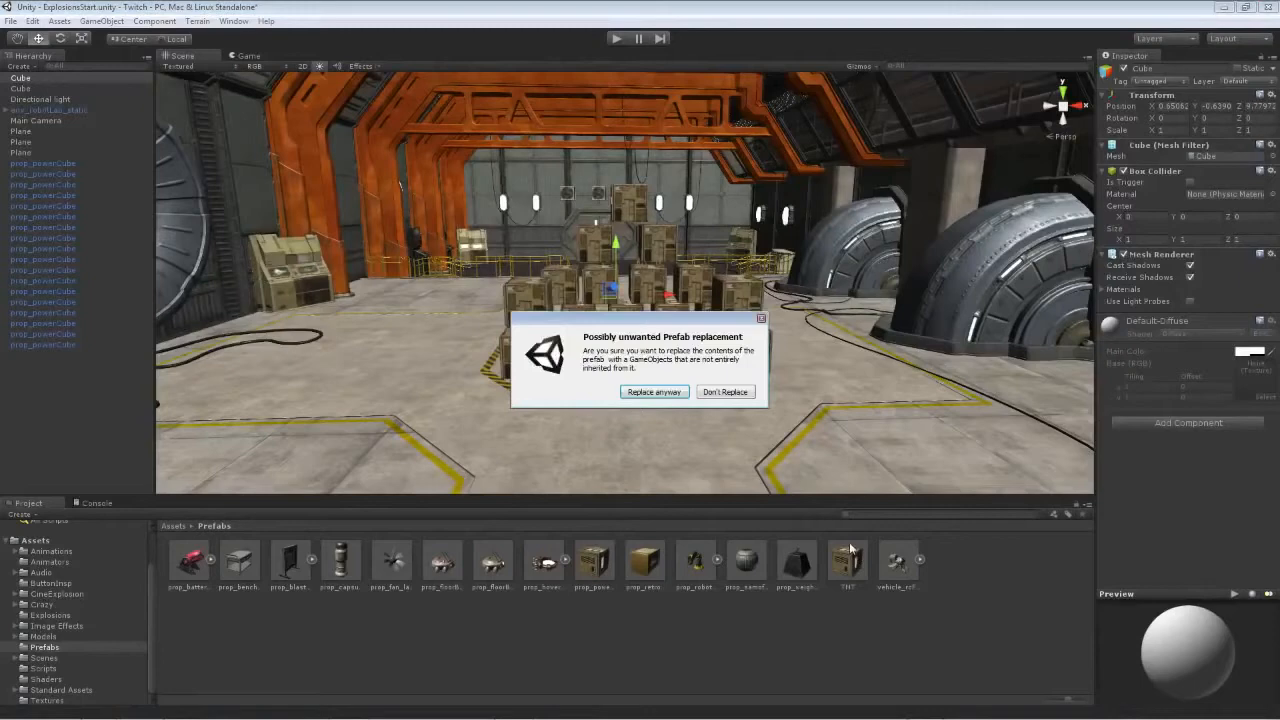
left_click(638, 390)
right_click(38, 78)
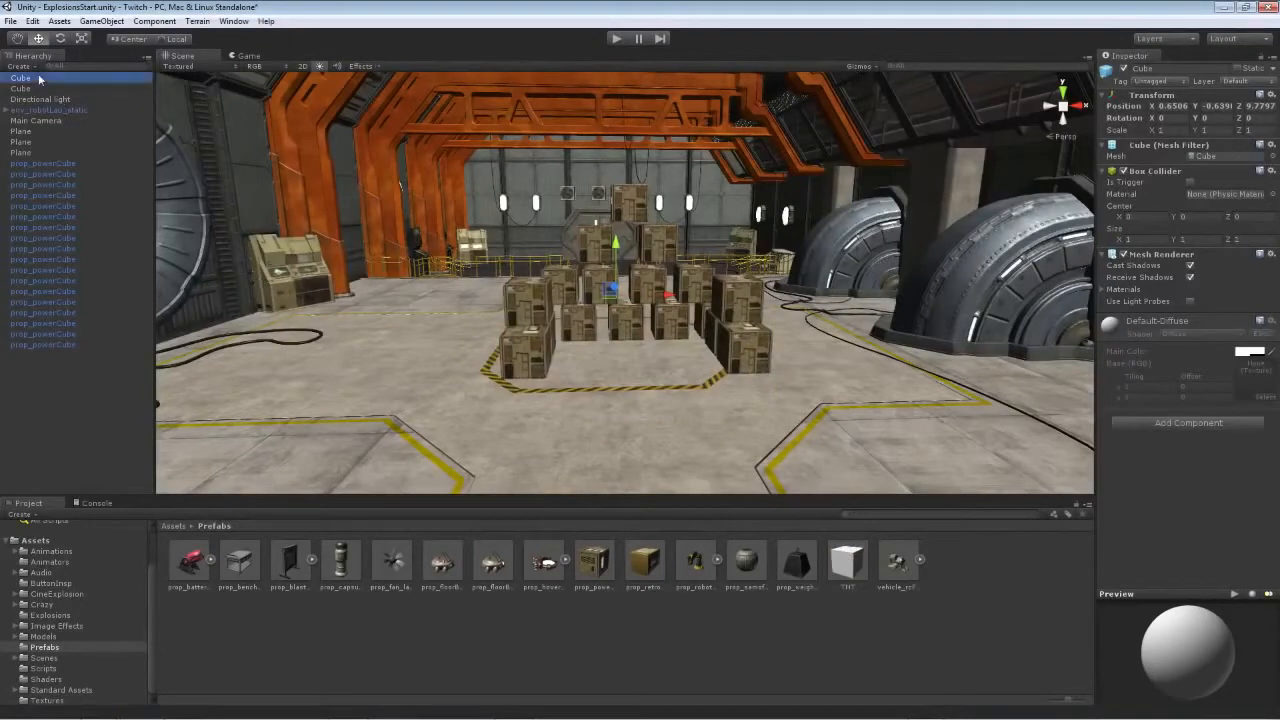
left_click(72, 147)
- Place a TNT prefab instance in the scene and move it between the front columns of the stack, about X 0.72, Z -1.62
left_click_drag(846, 562, 453, 418)
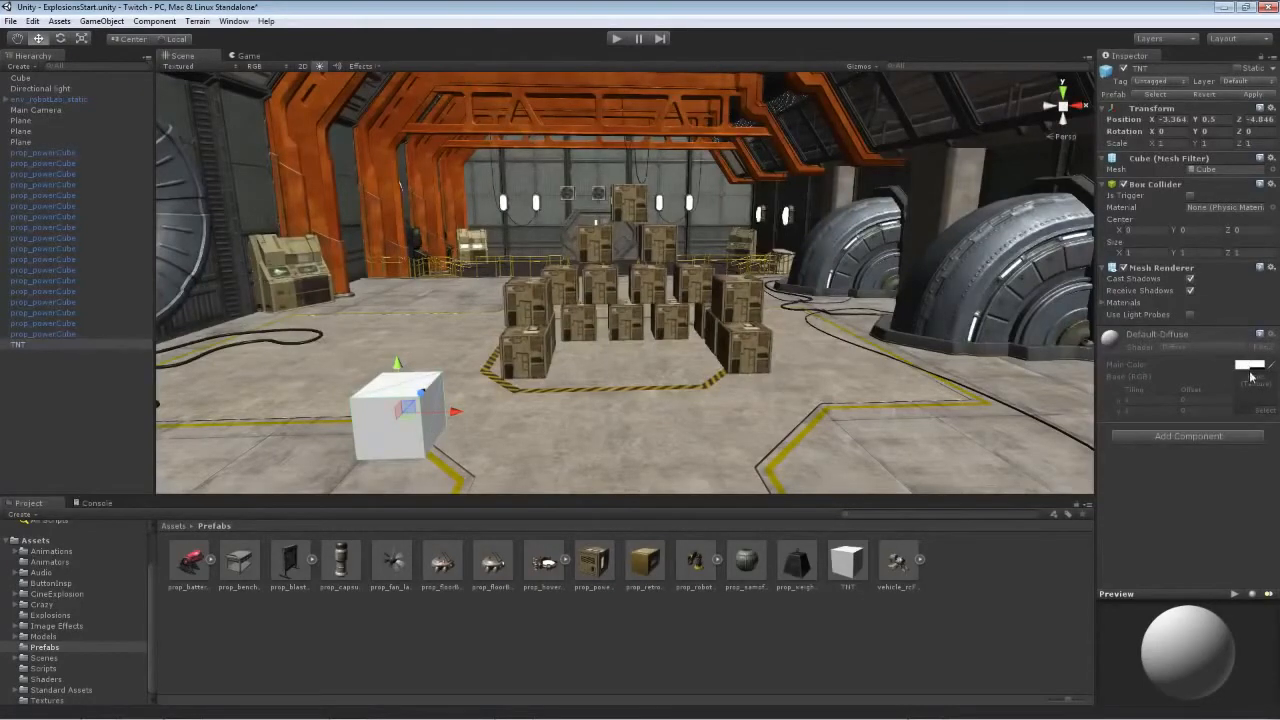
left_click_drag(452, 412, 716, 422)
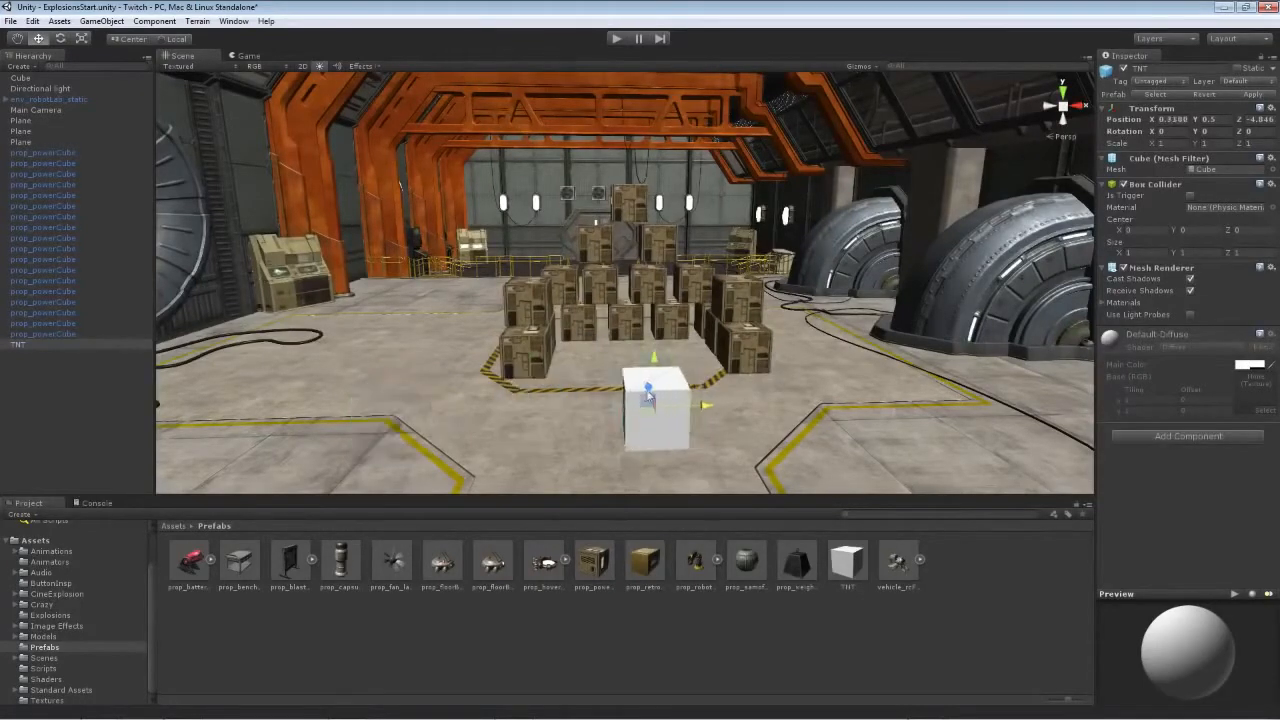
left_click_drag(647, 390, 636, 346)
left_click_drag(676, 430, 446, 467, "alt")
left_click_drag(716, 394, 640, 440)
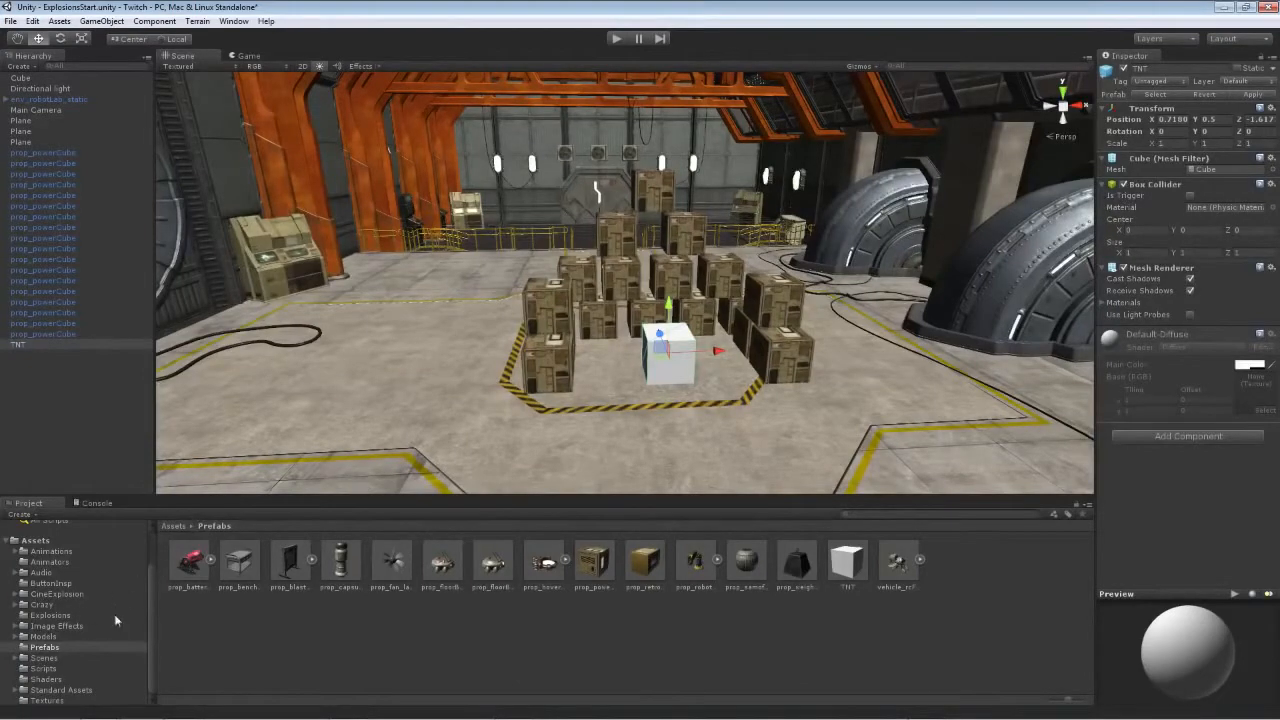
- Open TNTScript from the CineExplosion Scripts folder in MonoDevelop and maximize the editor window
left_click(57, 594)
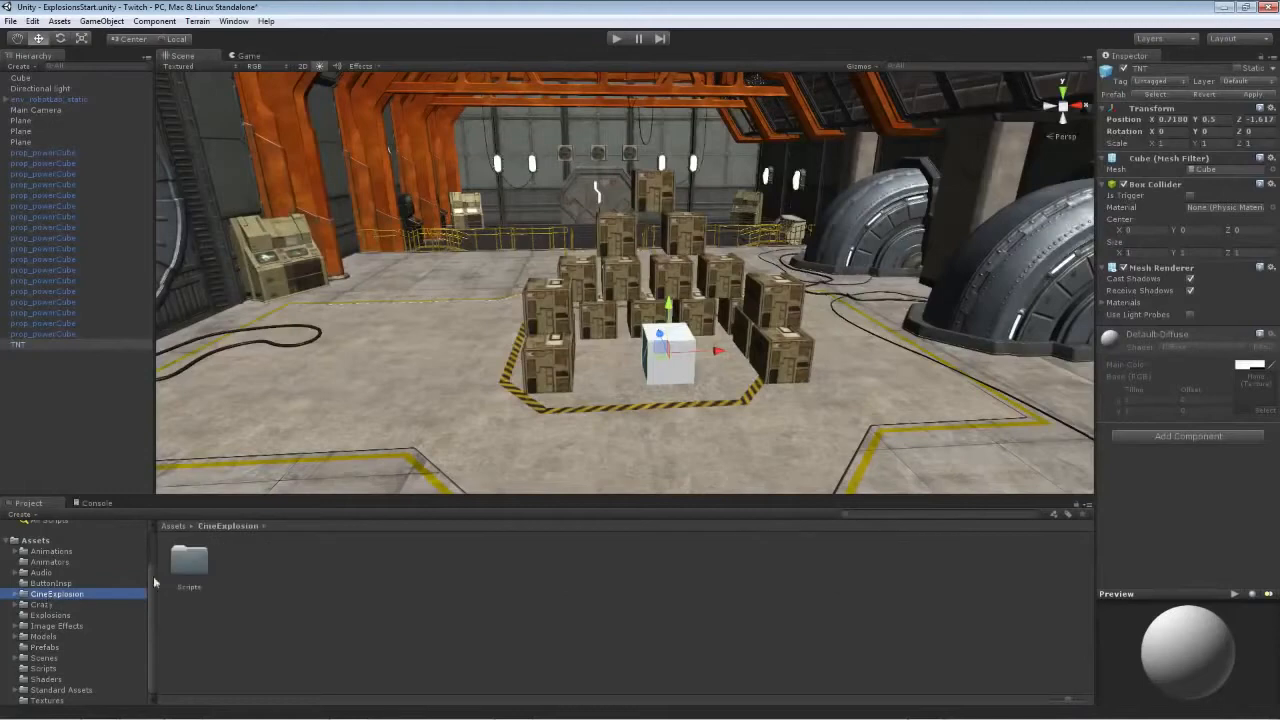
double_click(186, 560)
double_click(189, 566)
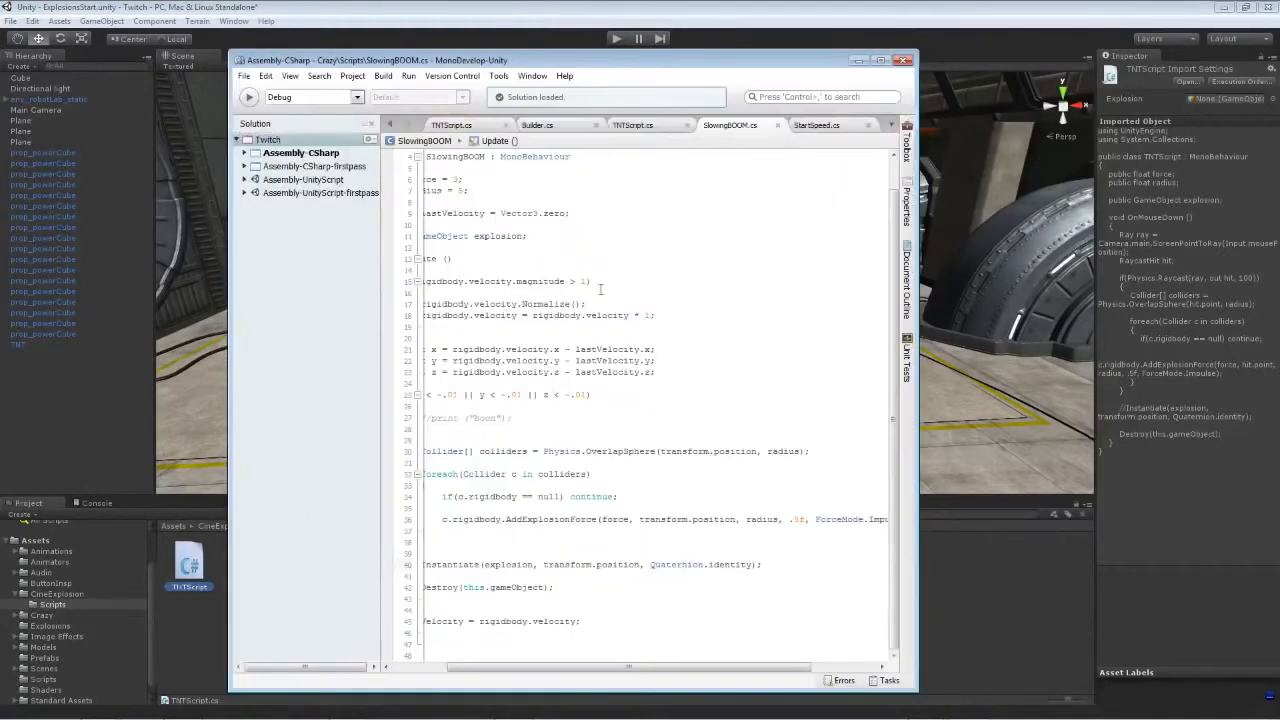
double_click(613, 62)
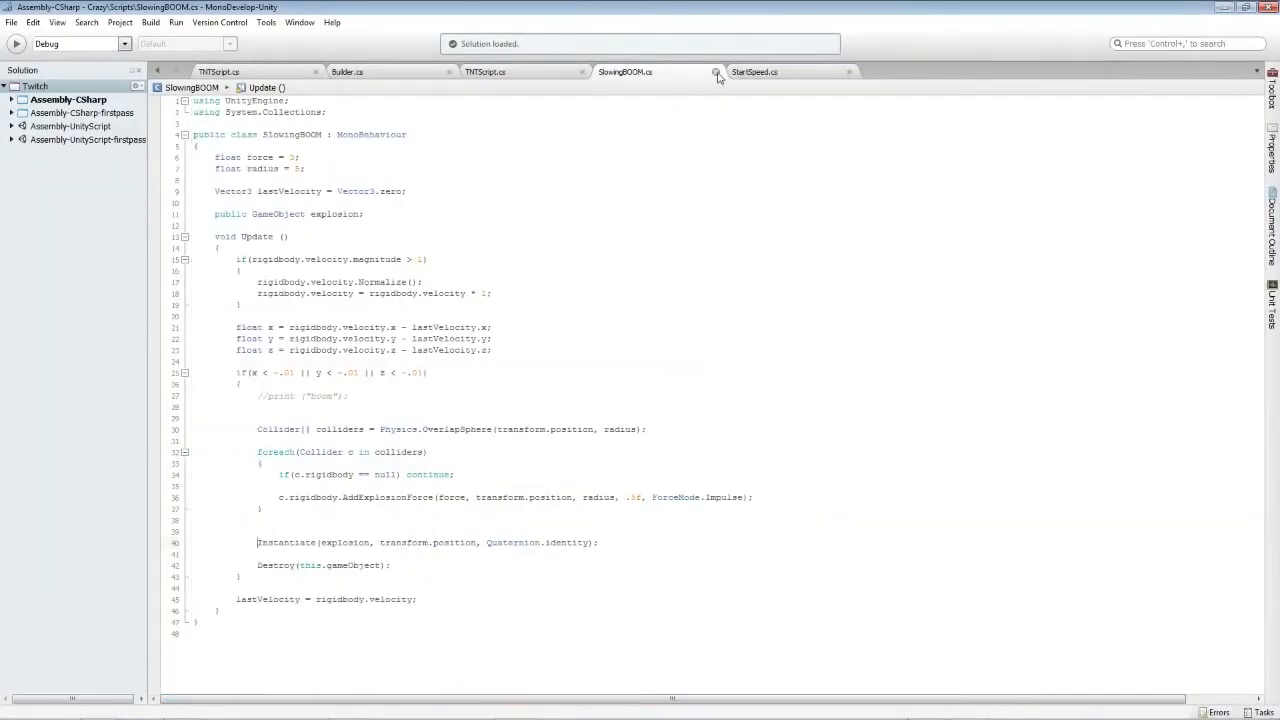
- Close all other open scripts, keeping only the CineExplosion TNTScript.cs, and enlarge its code text
left_click(715, 72)
left_click(715, 73)
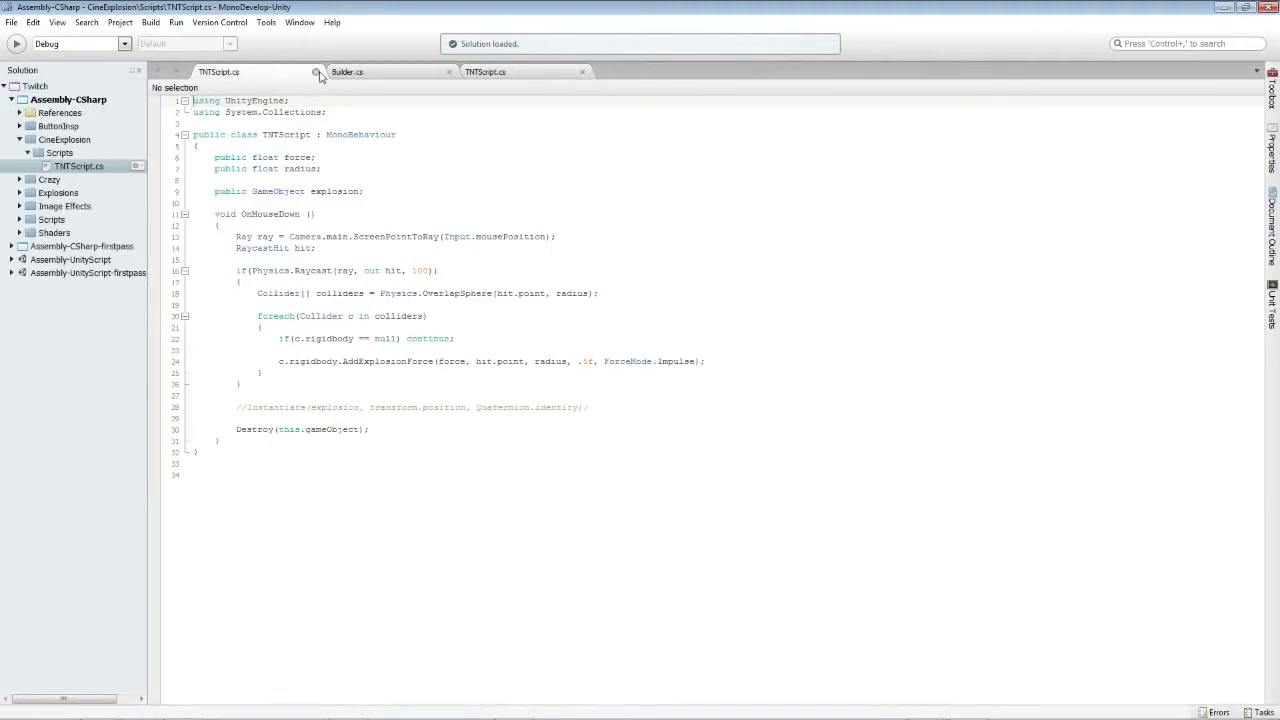
left_click(449, 72)
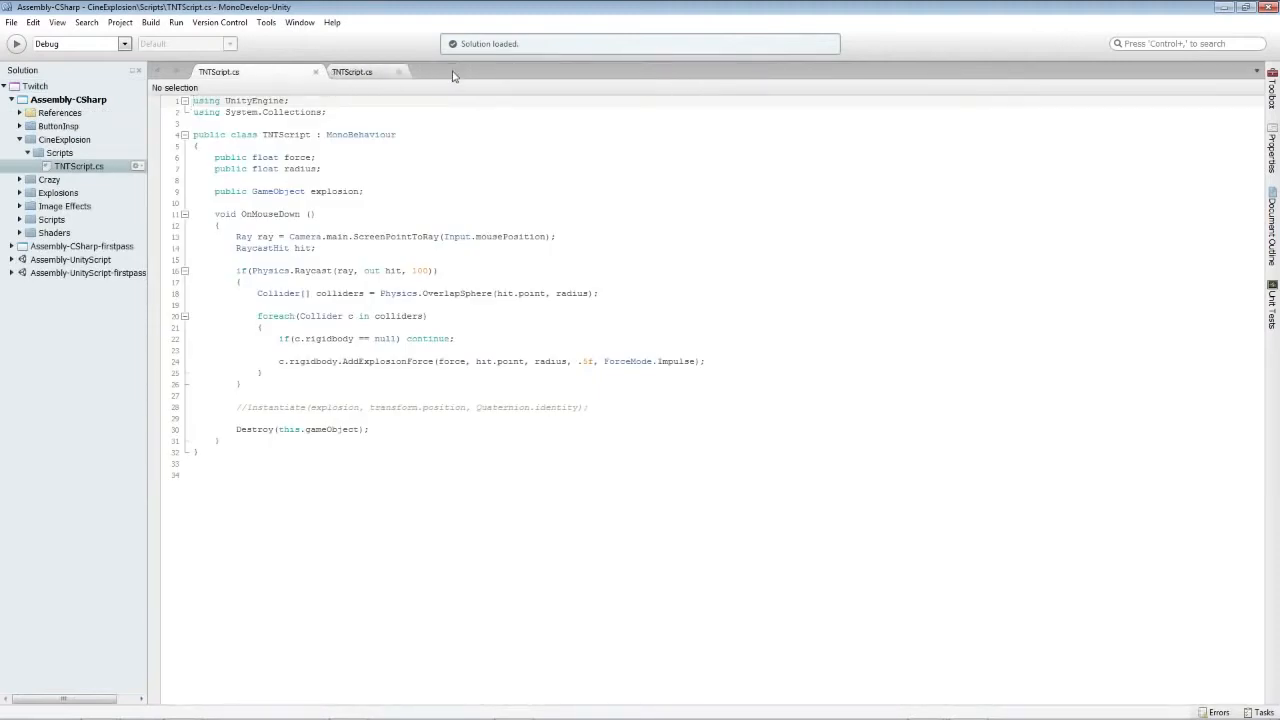
left_click(449, 72)
left_click(437, 191)
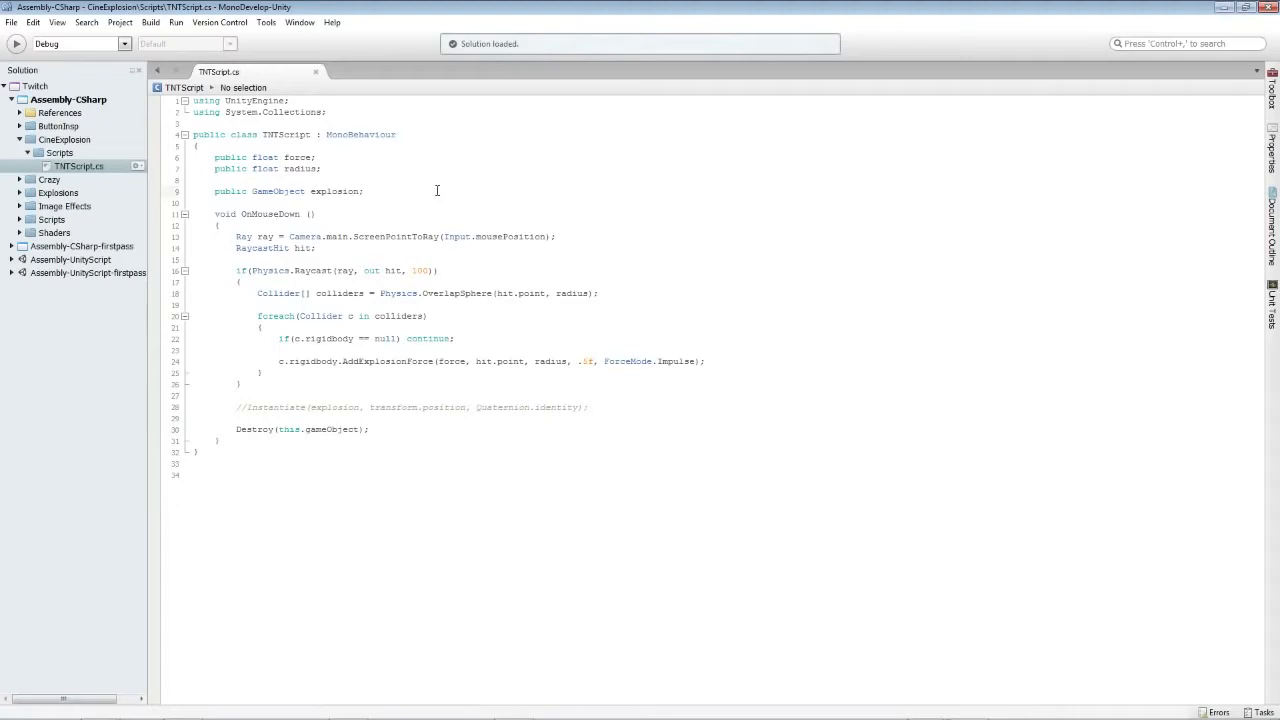
scroll(830, 501, "up", 5, "ctrl")
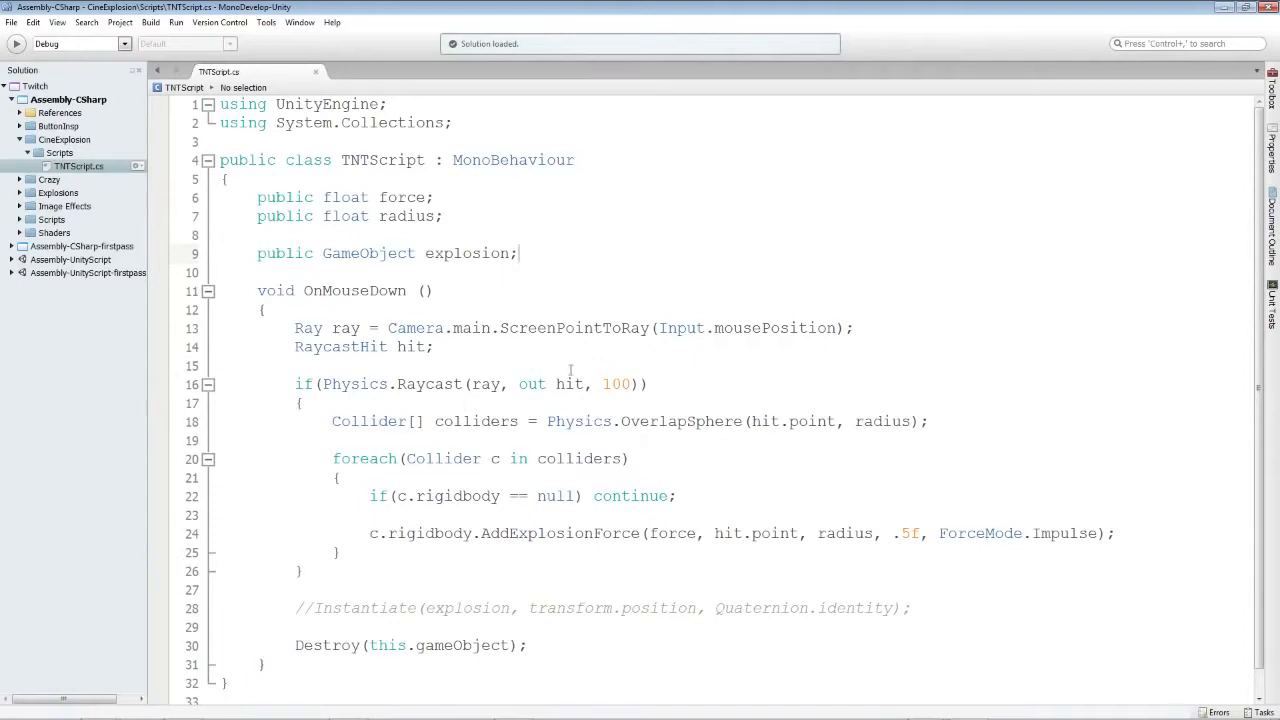
- Examine the OnMouseDown function of TNTScript, from the ray and RaycastHit declarations through the raycast, OverlapSphere colliders and foreach loop
scroll(571, 370, "down", 1)
left_click_drag(260, 265, 408, 265)
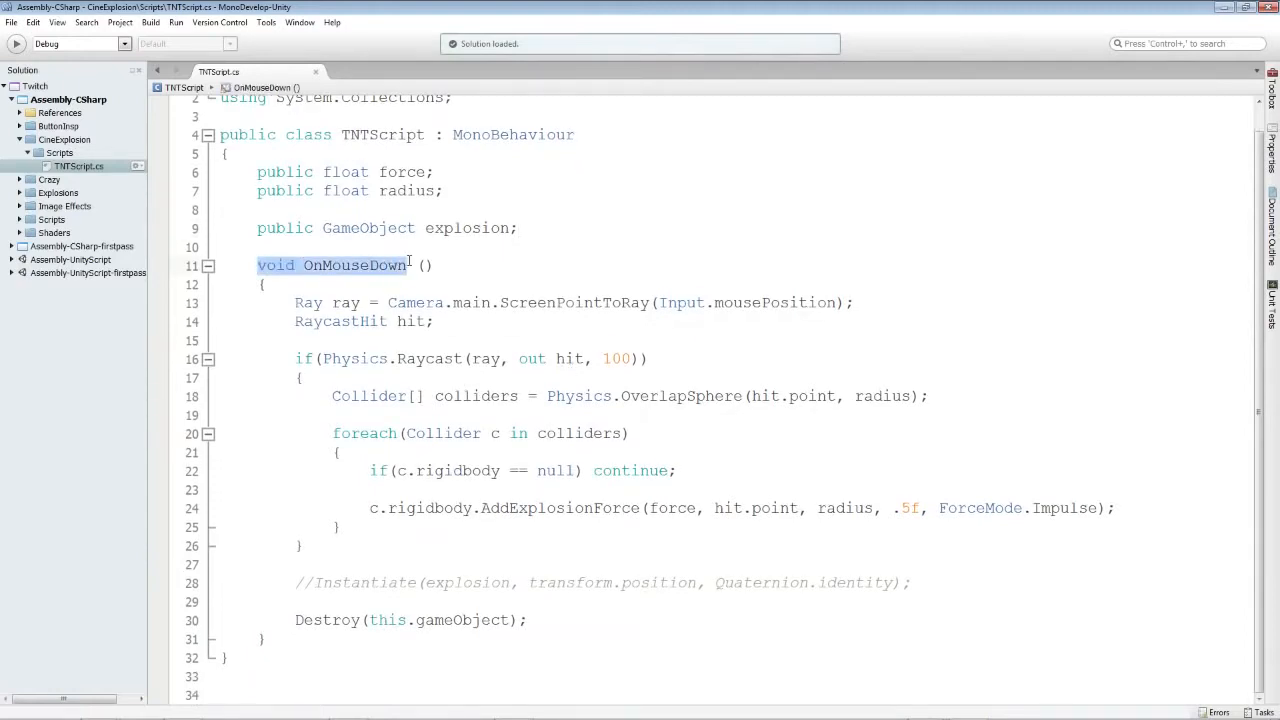
left_click(292, 302)
left_click_drag(292, 302, 863, 302)
left_click_drag(292, 321, 438, 321)
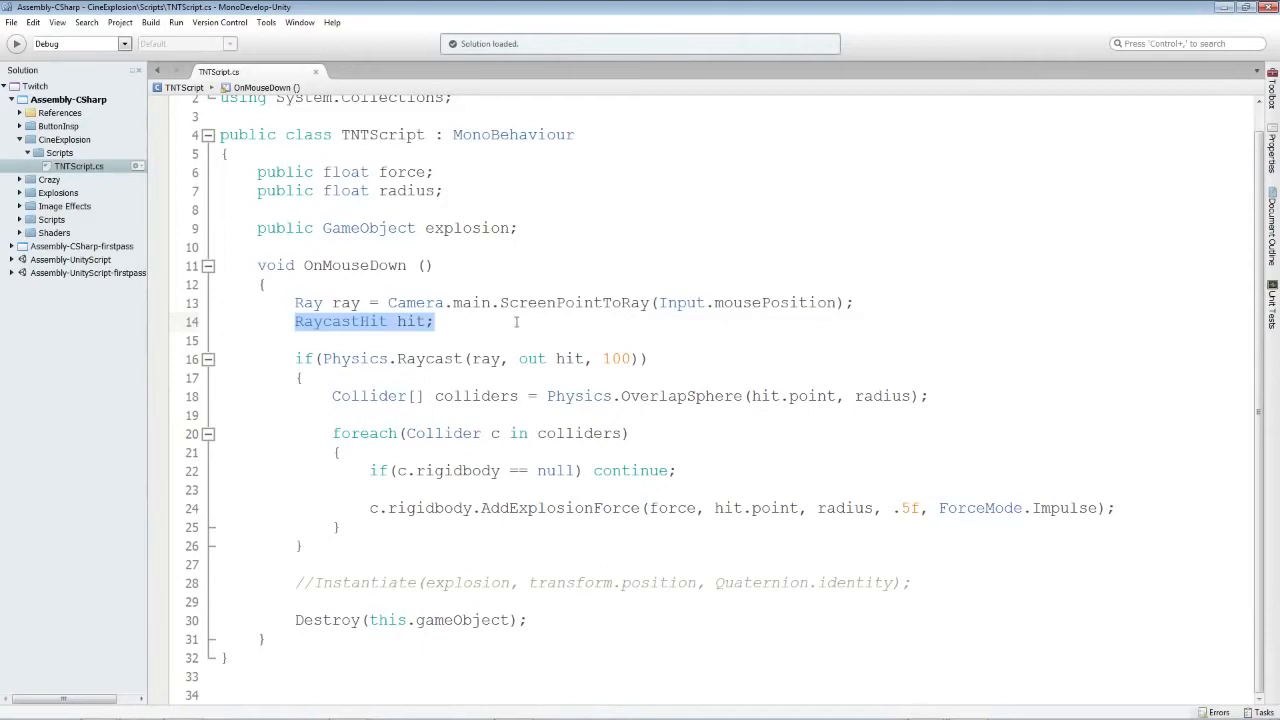
left_click(446, 325)
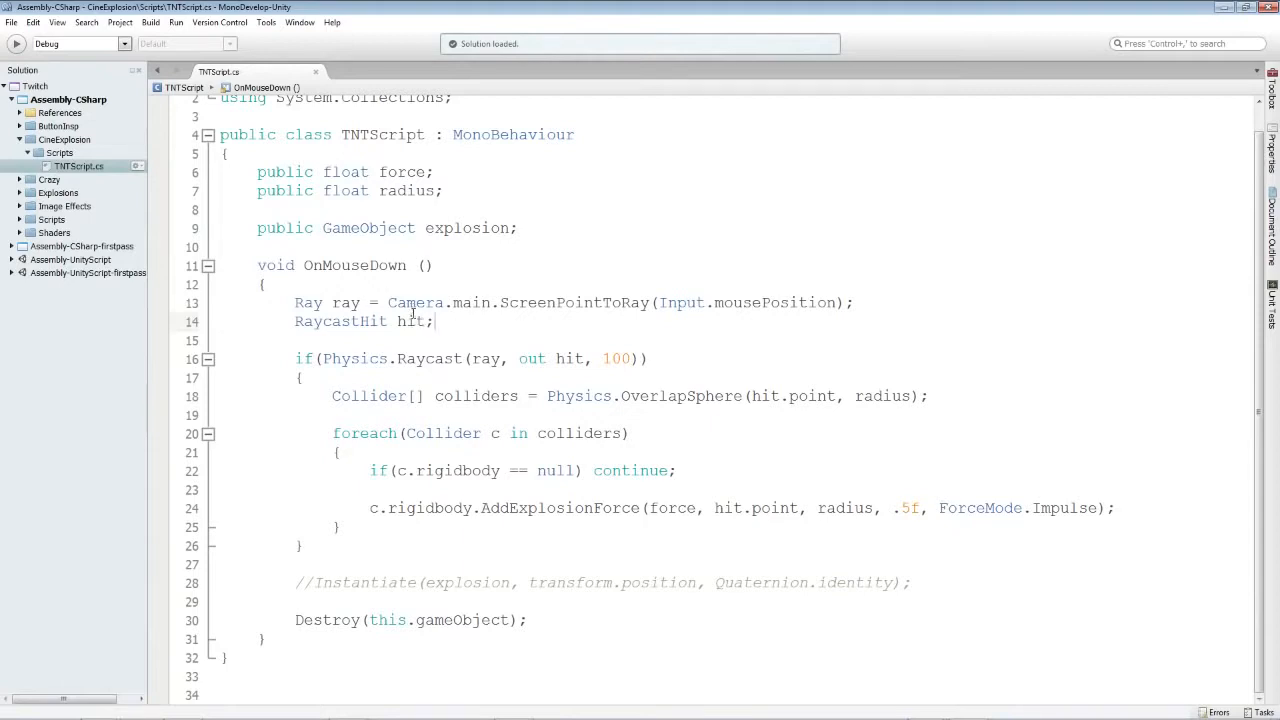
left_click_drag(291, 310, 818, 303)
left_click_drag(297, 321, 463, 321)
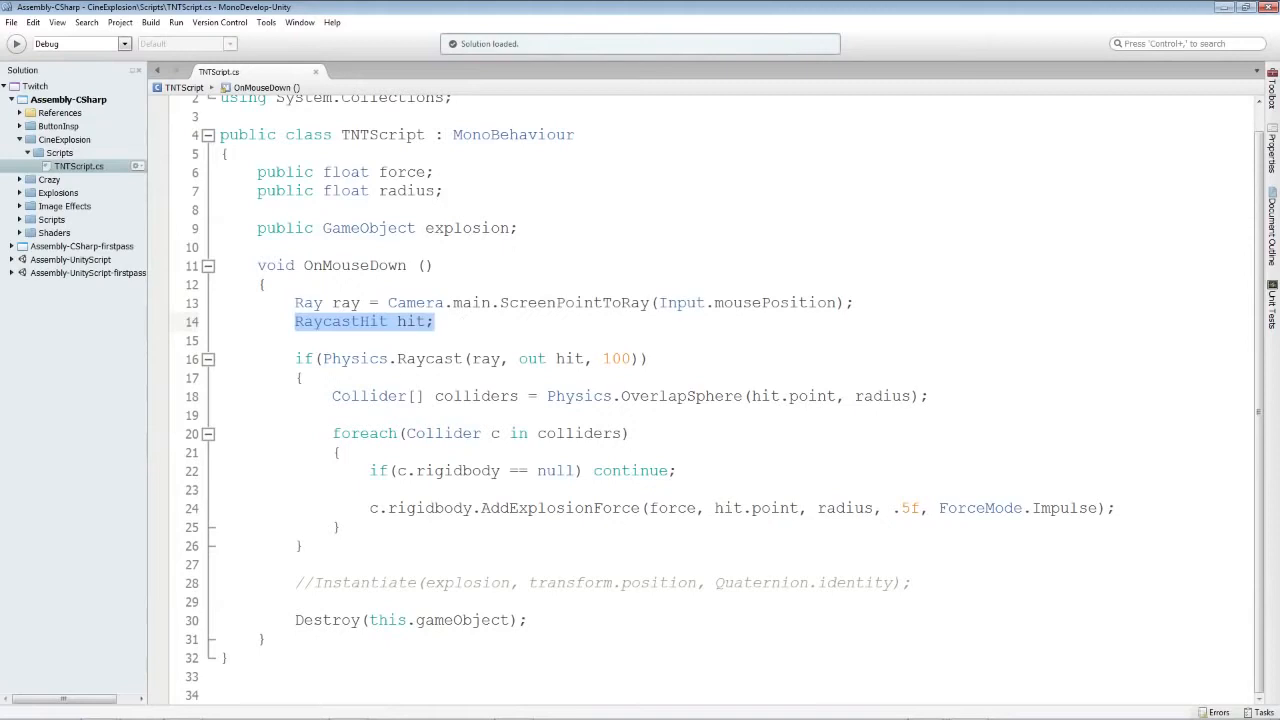
left_click_drag(290, 358, 647, 358)
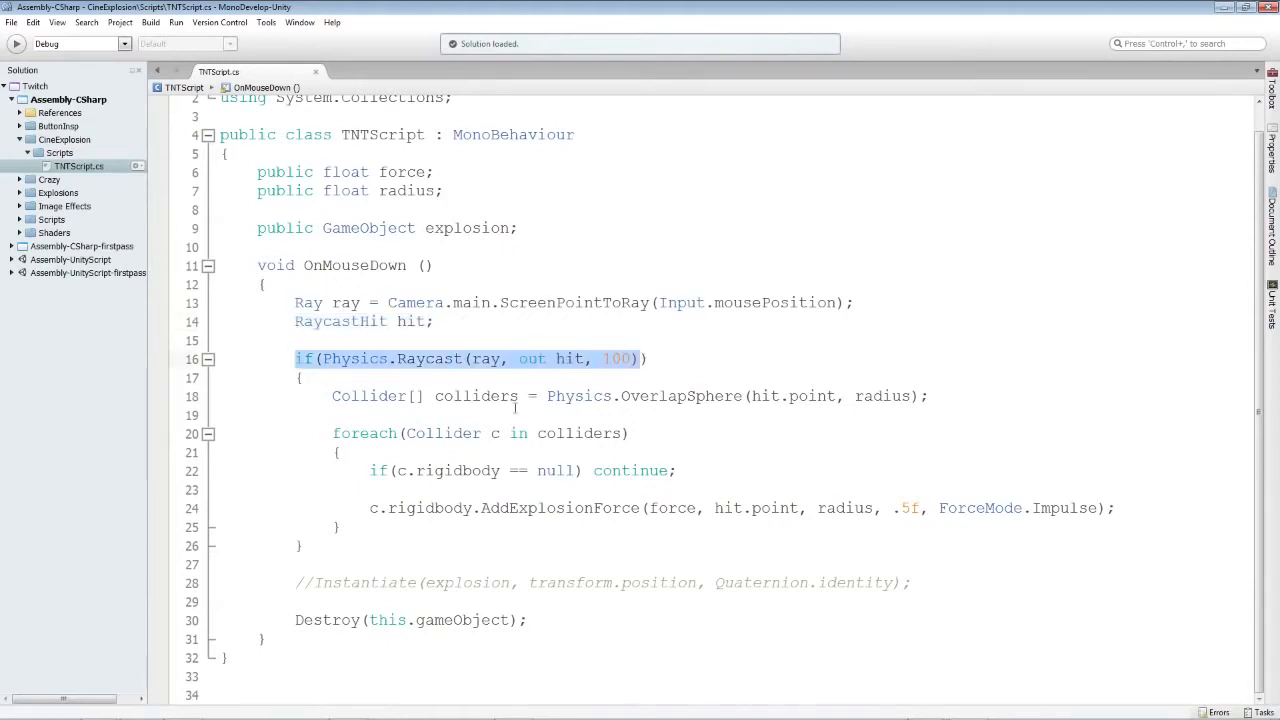
left_click_drag(333, 397, 862, 397)
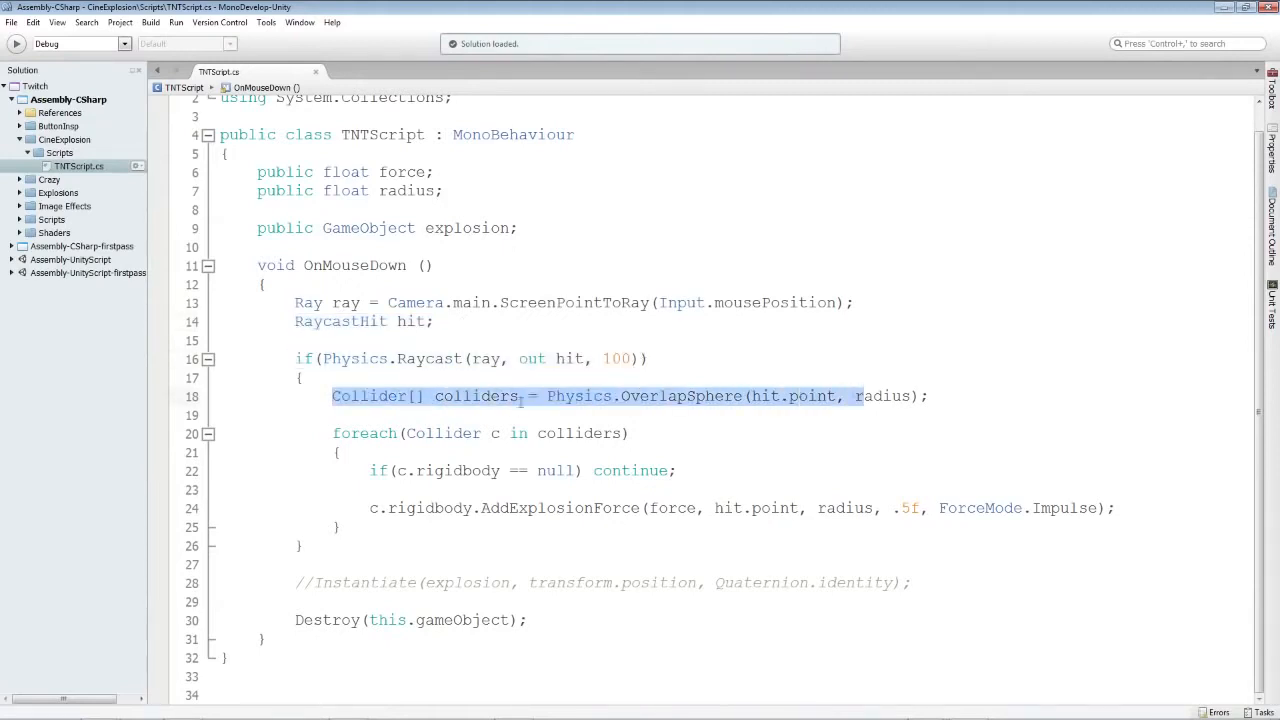
left_click_drag(333, 433, 532, 546)
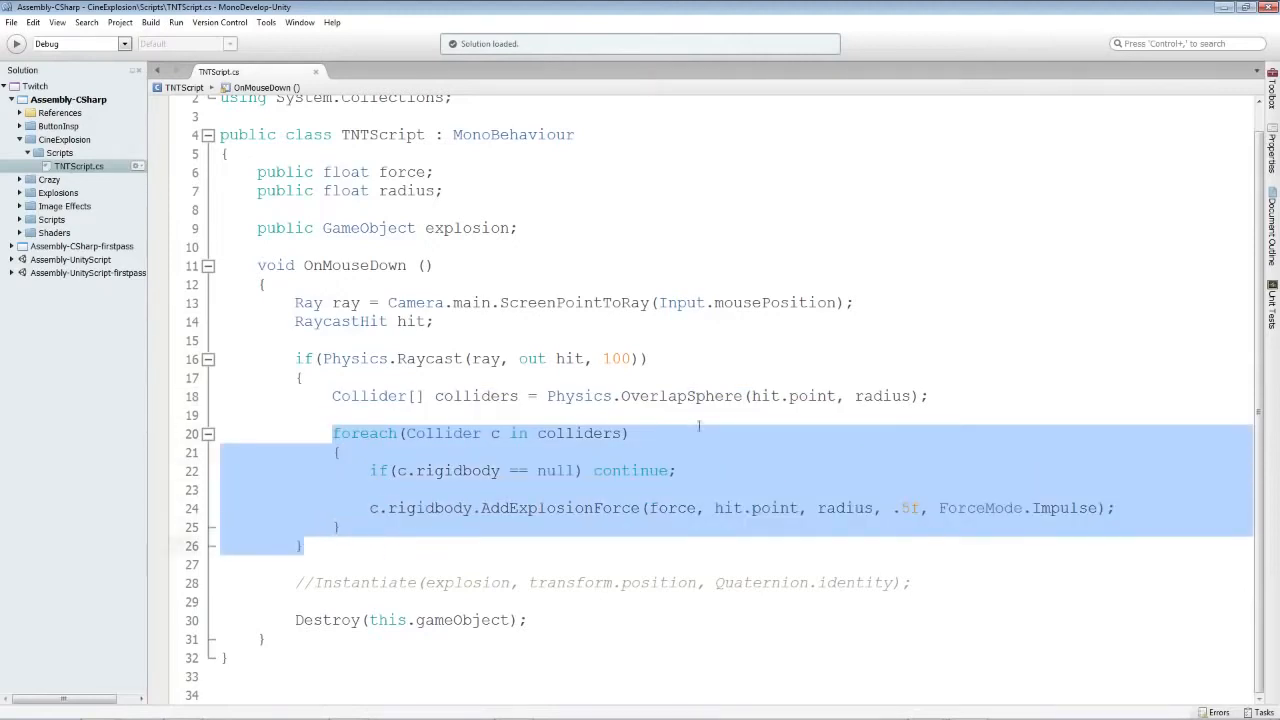
left_click(649, 396)
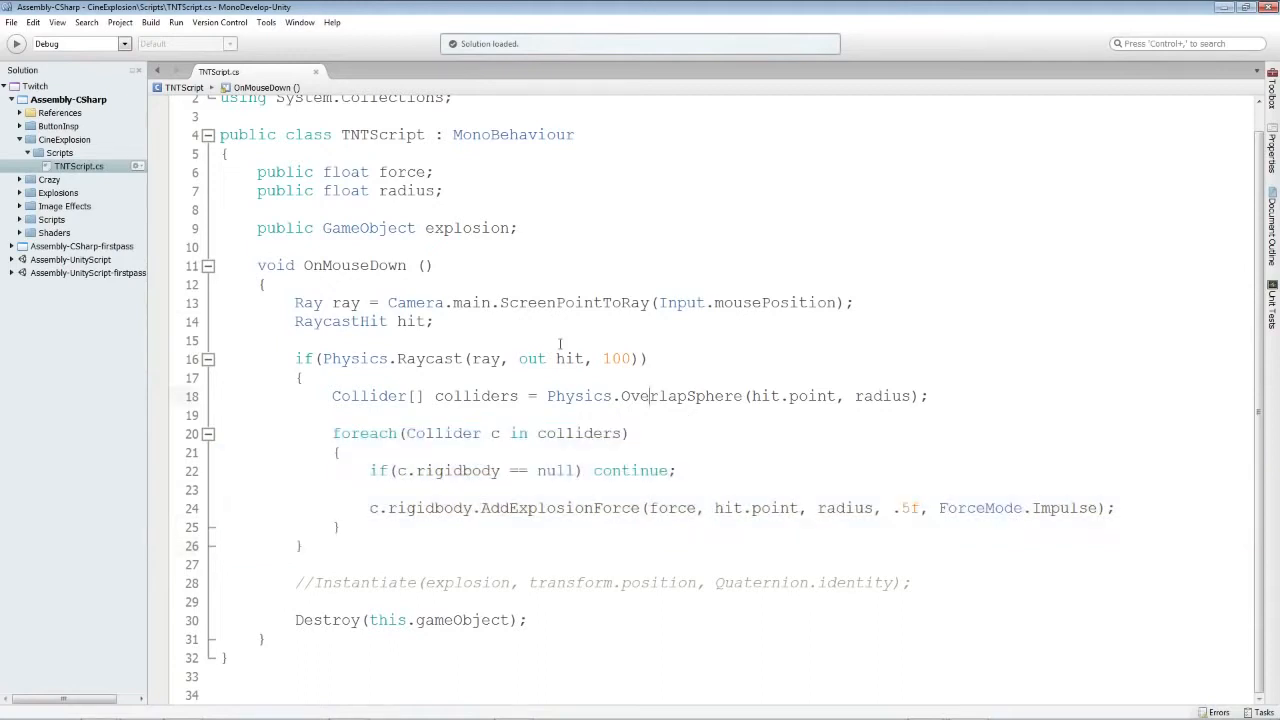
- Review how OnMouseDown builds the camera ray from the mouse position and checks it with Physics.Raycast
left_click_drag(436, 322, 298, 303)
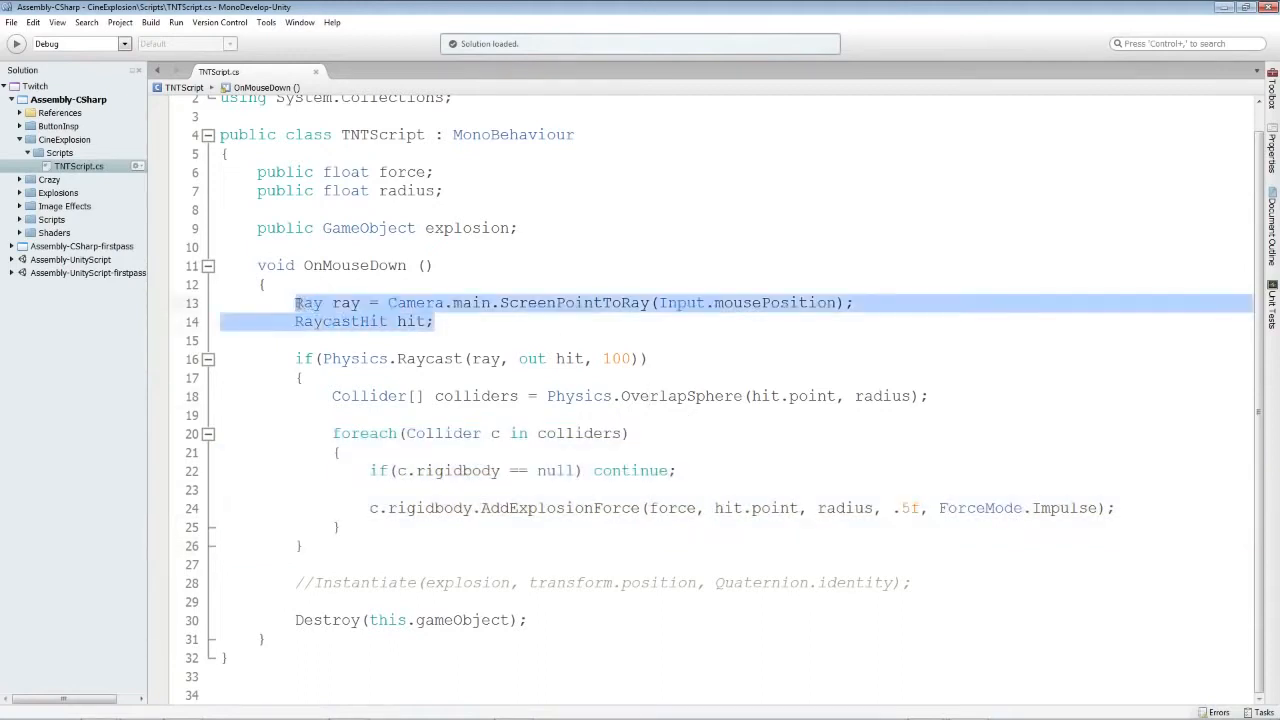
left_click_drag(296, 359, 336, 379)
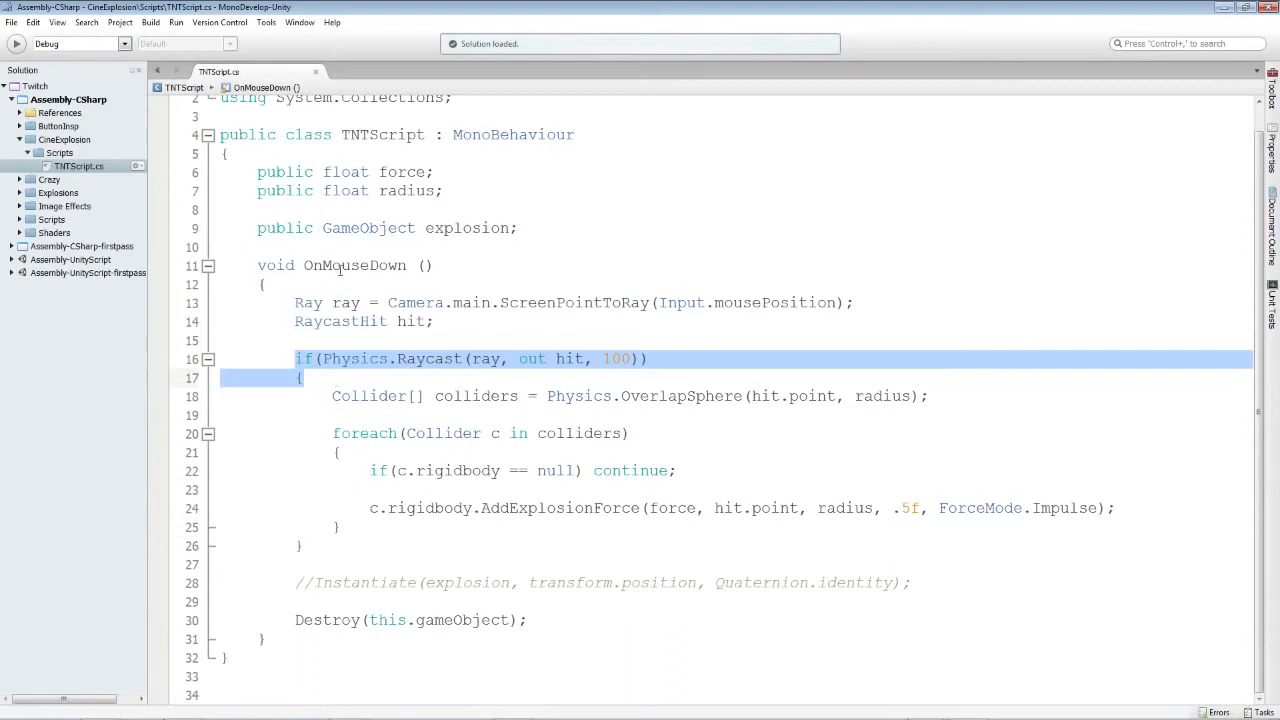
left_click_drag(304, 266, 407, 266)
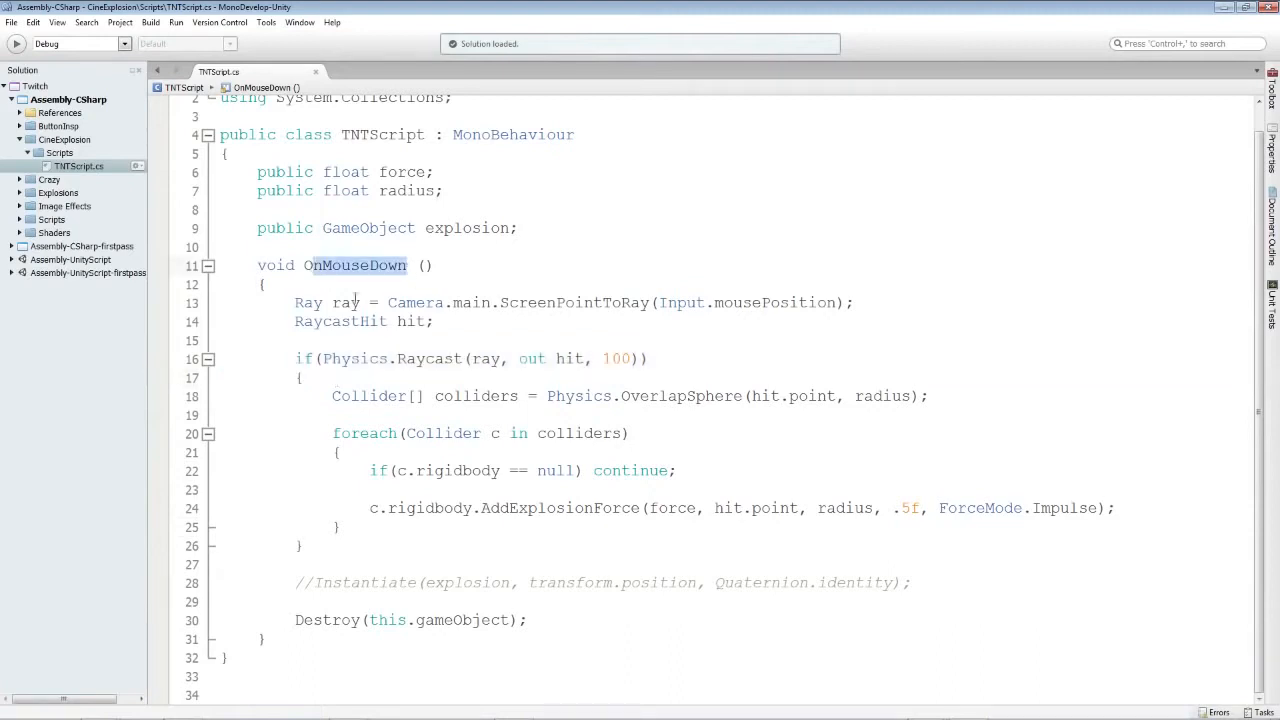
left_click_drag(296, 303, 469, 305)
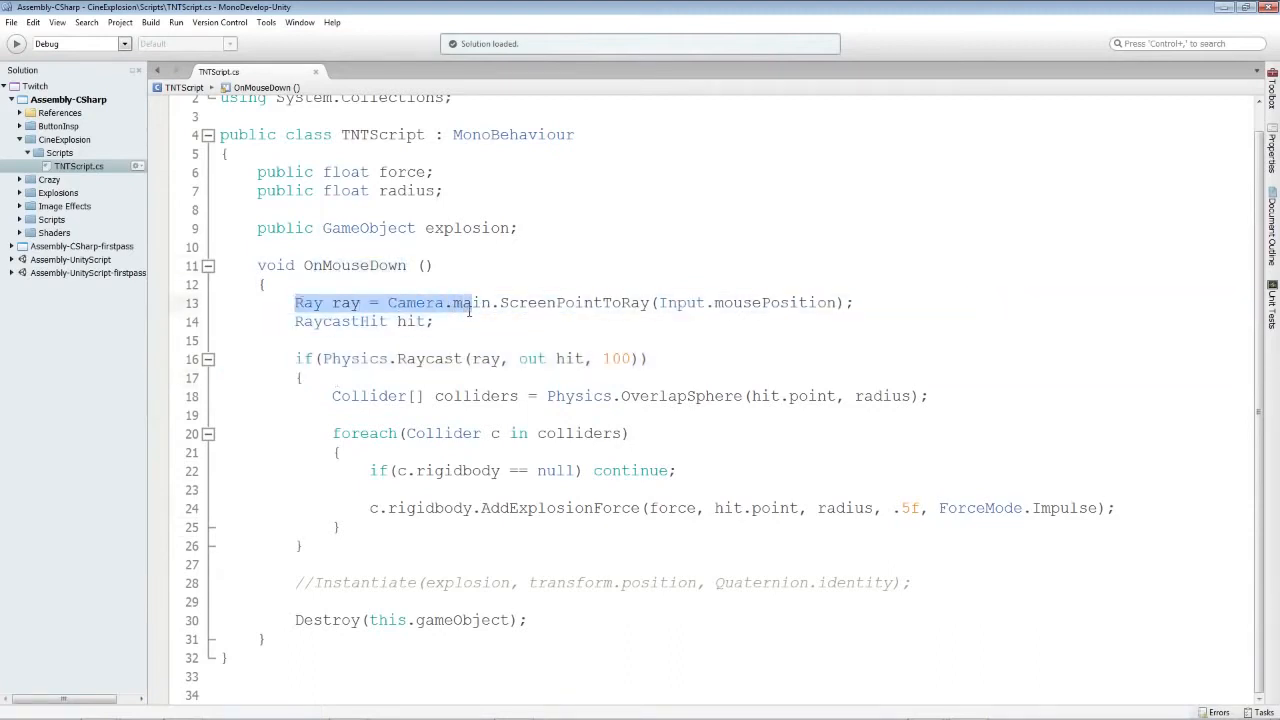
left_click(461, 322)
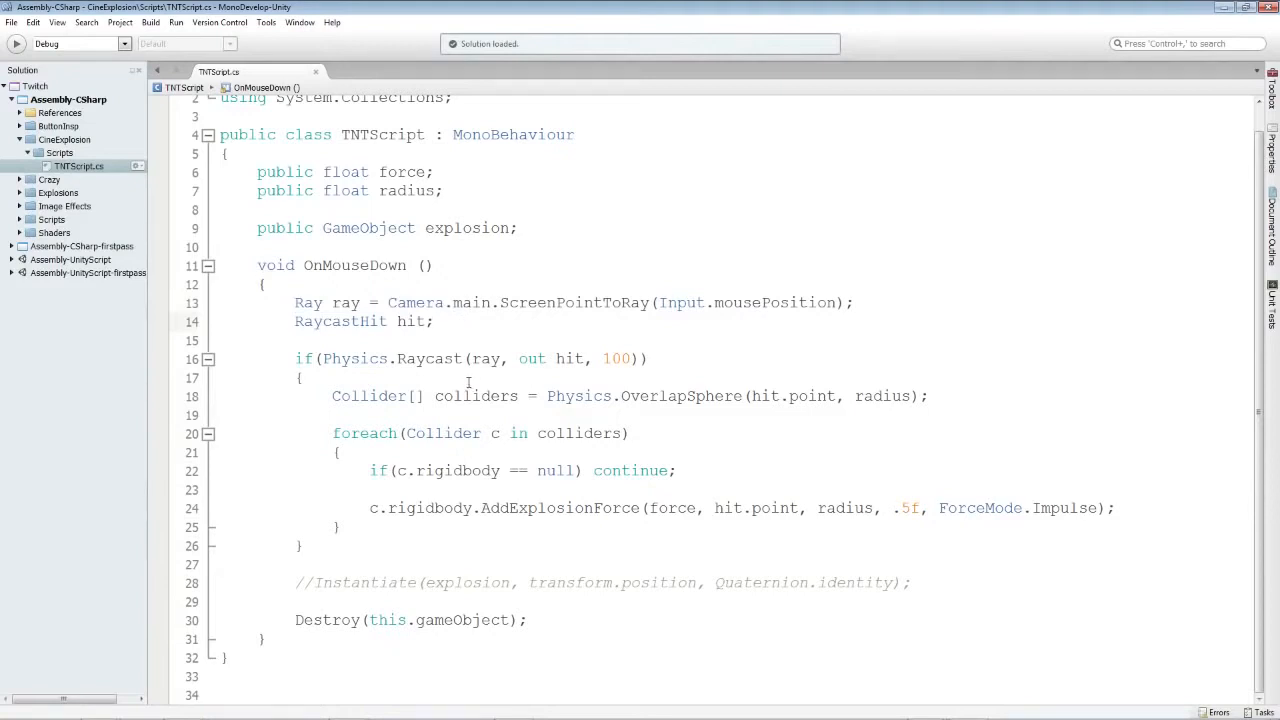
left_click(295, 302, "shift")
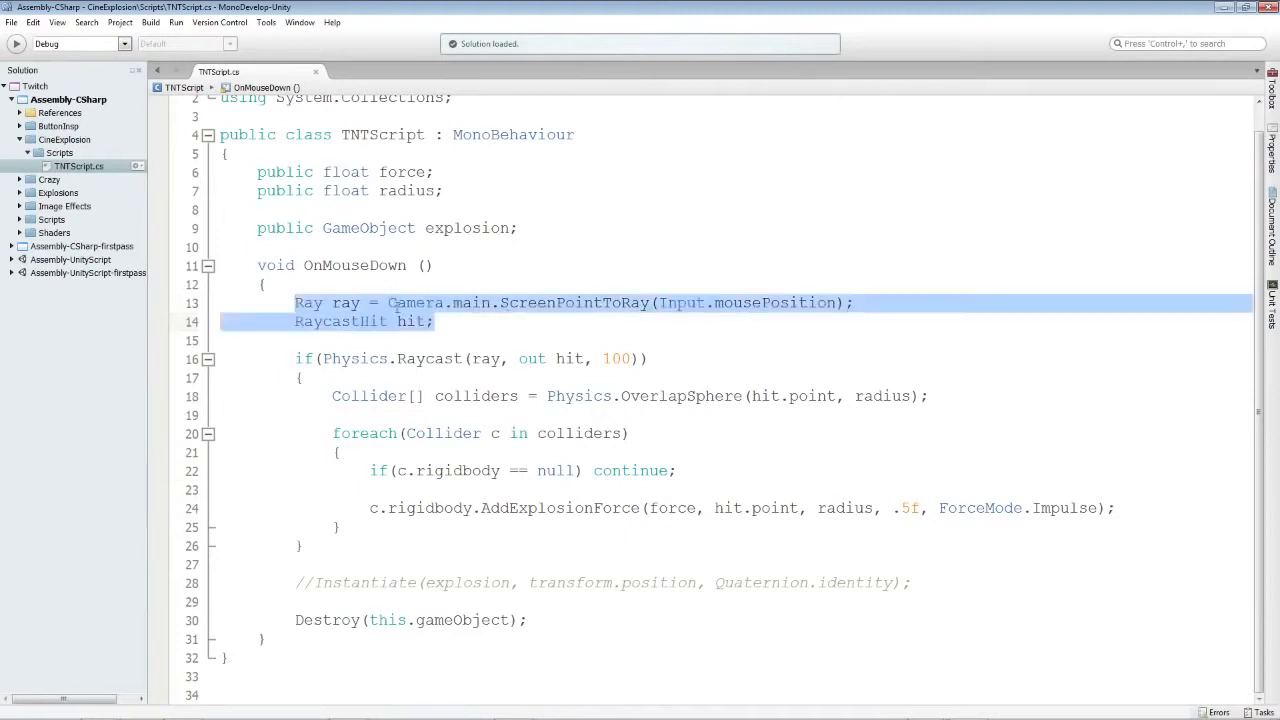
left_click_drag(293, 355, 728, 385)
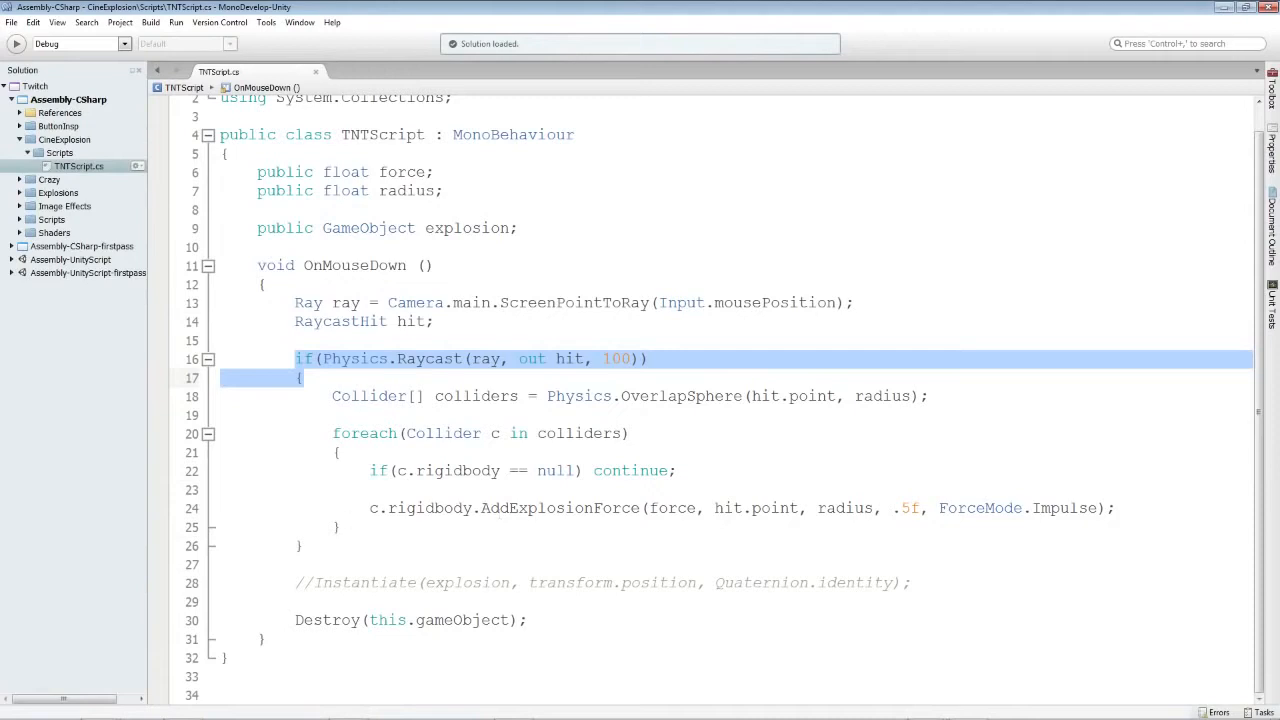
- Remove the ray and RaycastHit declarations and the Physics.Raycast condition with its braces from OnMouseDown
left_click(334, 508)
left_click_drag(304, 378, 297, 304)
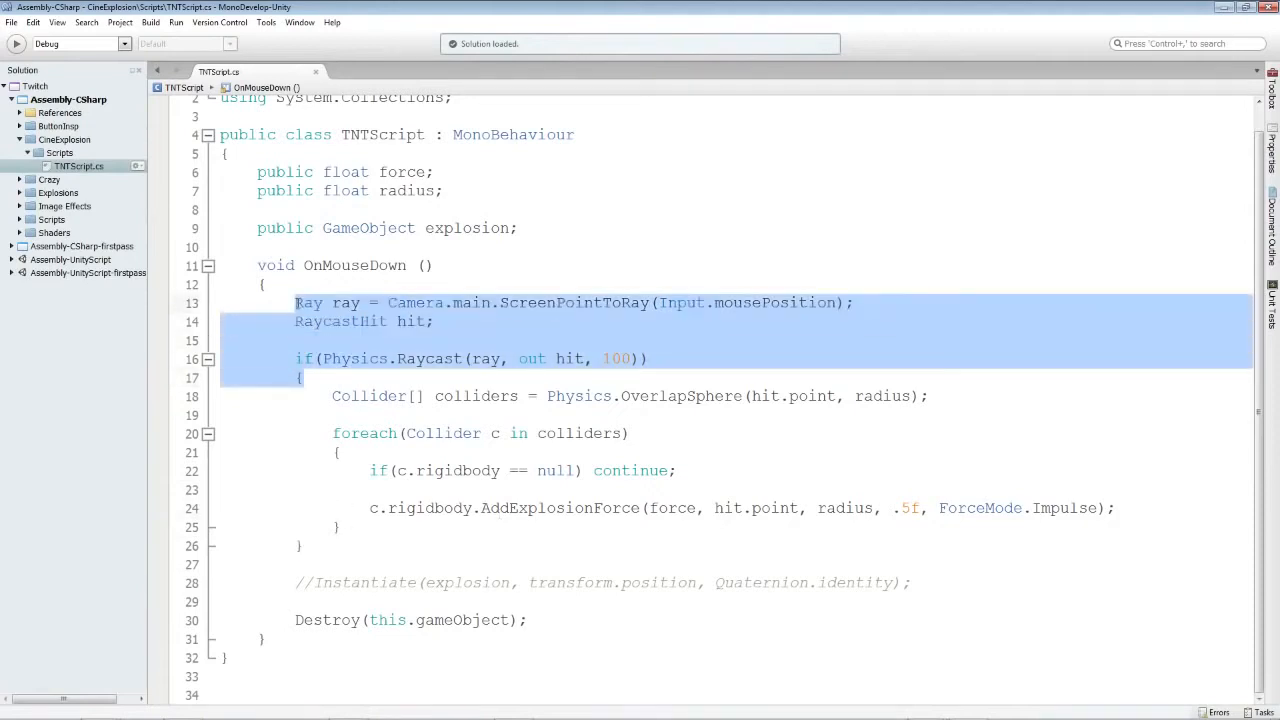
key("Delete")
left_click(303, 497)
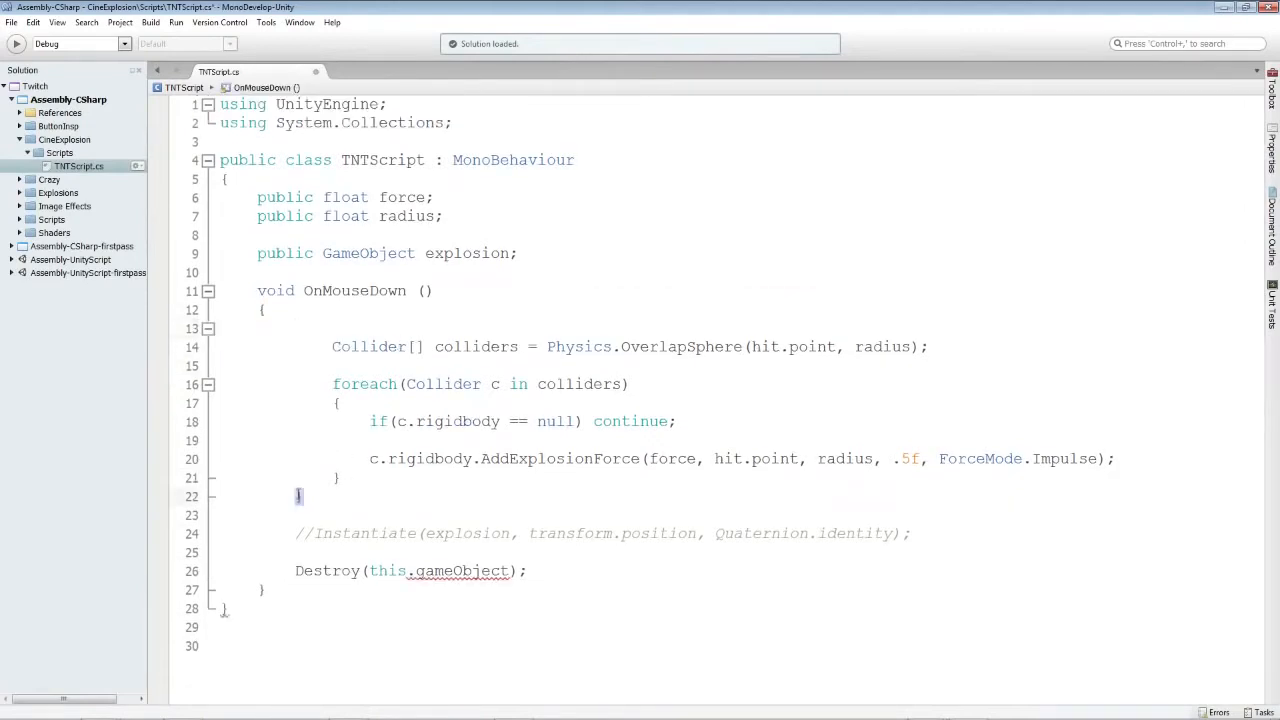
key("BackSpace")
- Outdent the OverlapSphere line and the foreach block by one level inside OnMouseDown
left_click_drag(341, 478, 340, 350)
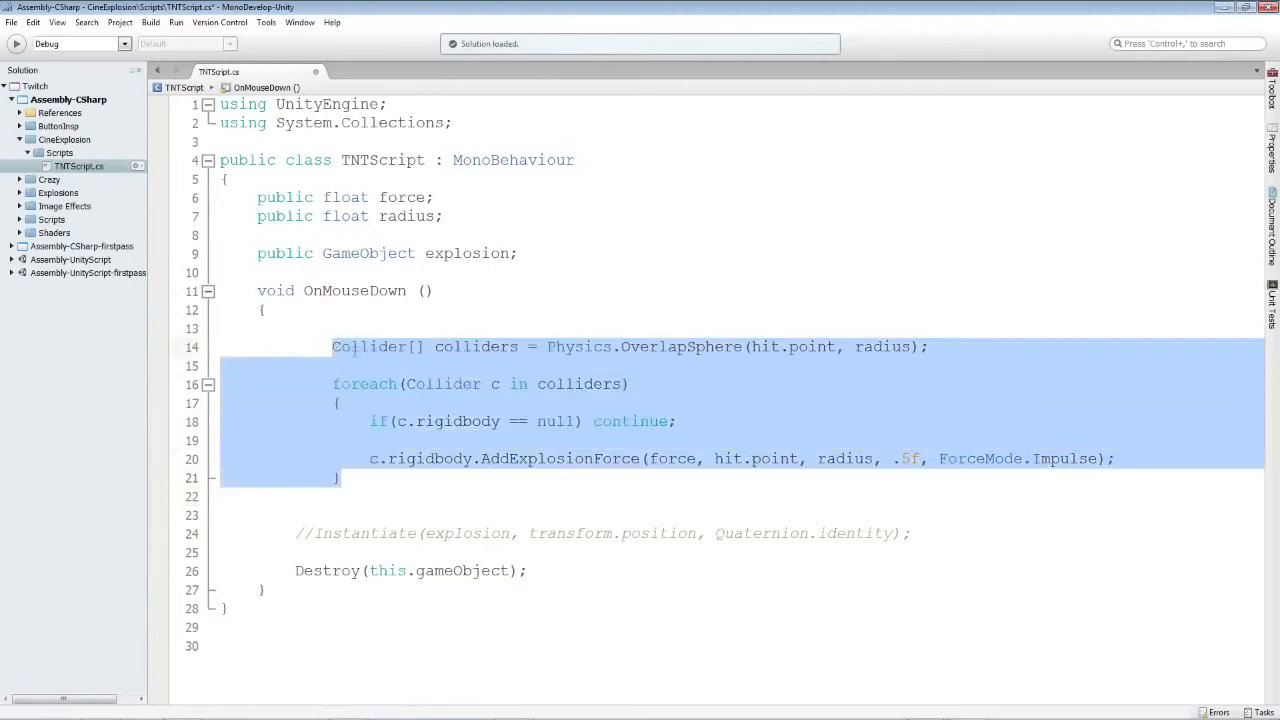
right_click(352, 350)
left_click(428, 463)
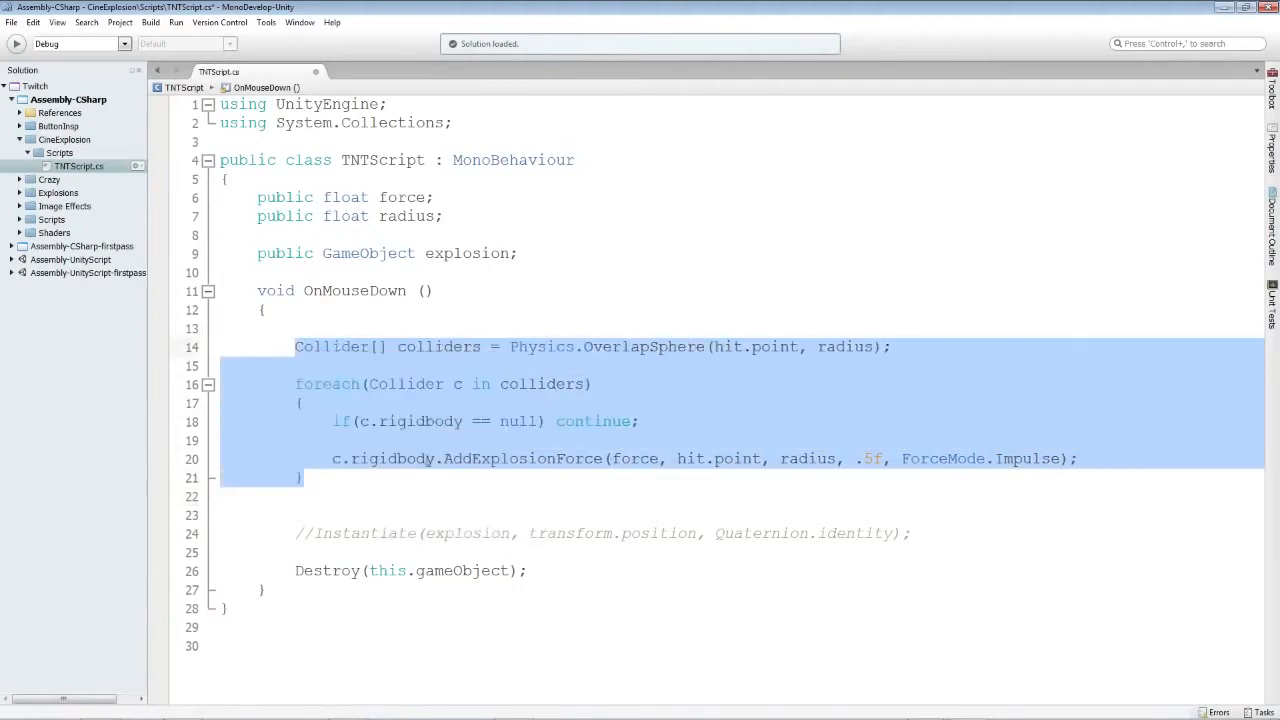
left_click(372, 490)
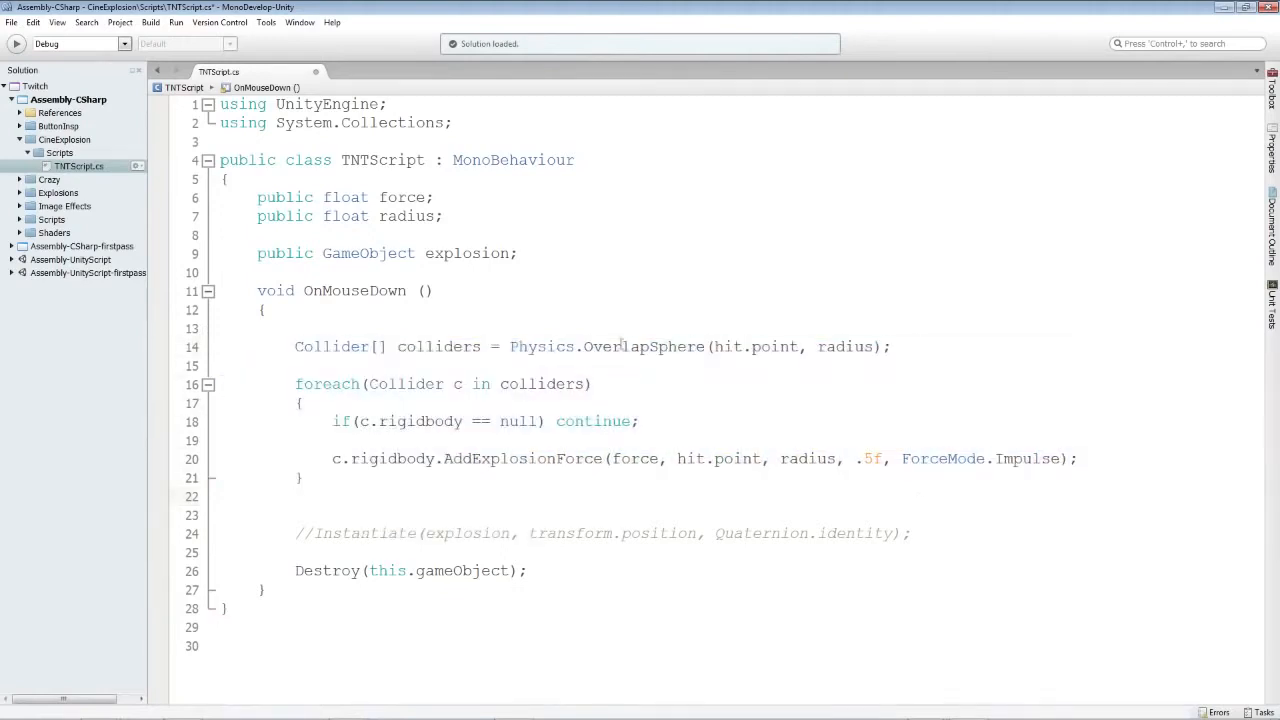
- Replace hit.point with transform.position in both the OverlapSphere and AddExplosionForce calls, and save the script
left_click_drag(800, 346, 715, 346)
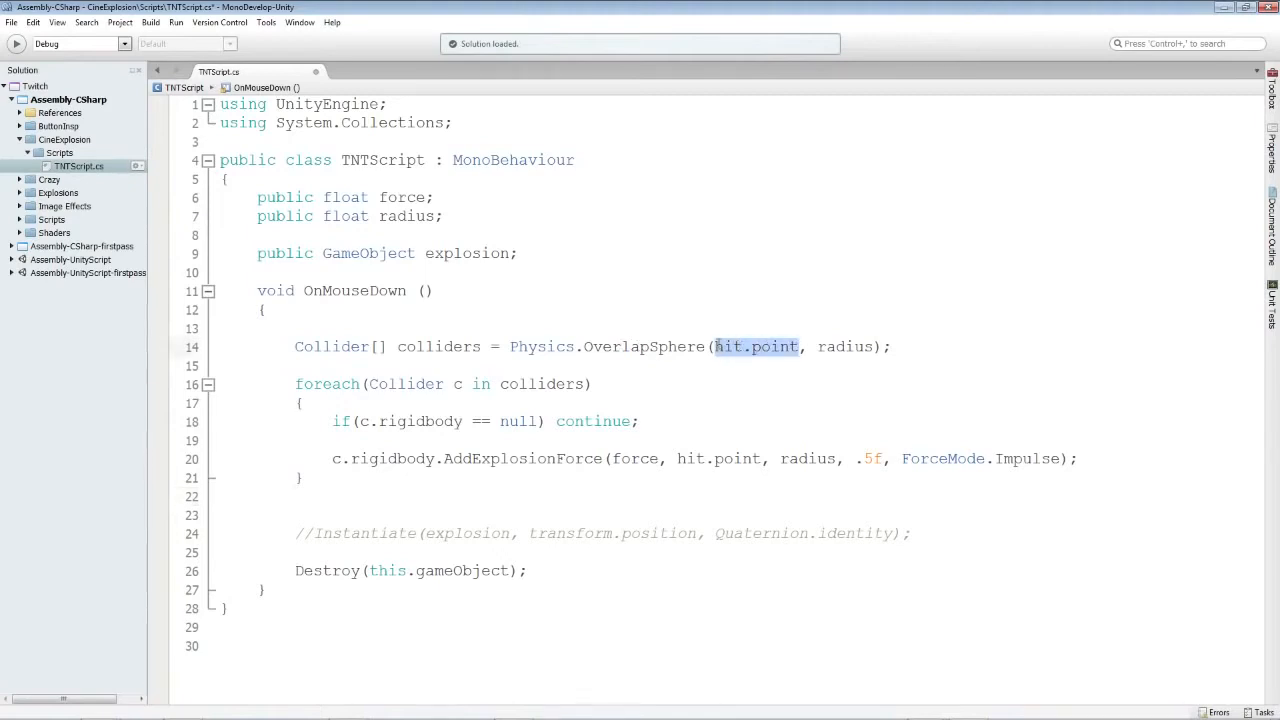
type("trans")
key("Return")
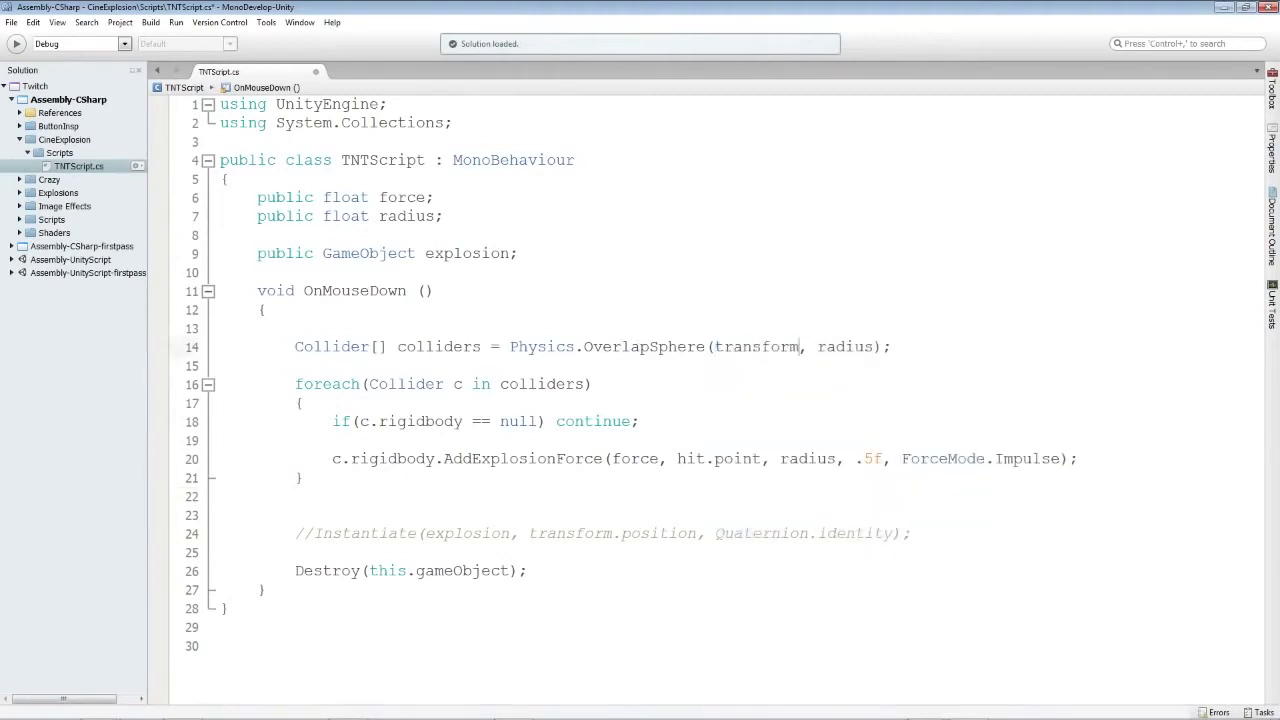
type(".position")
key("Return")
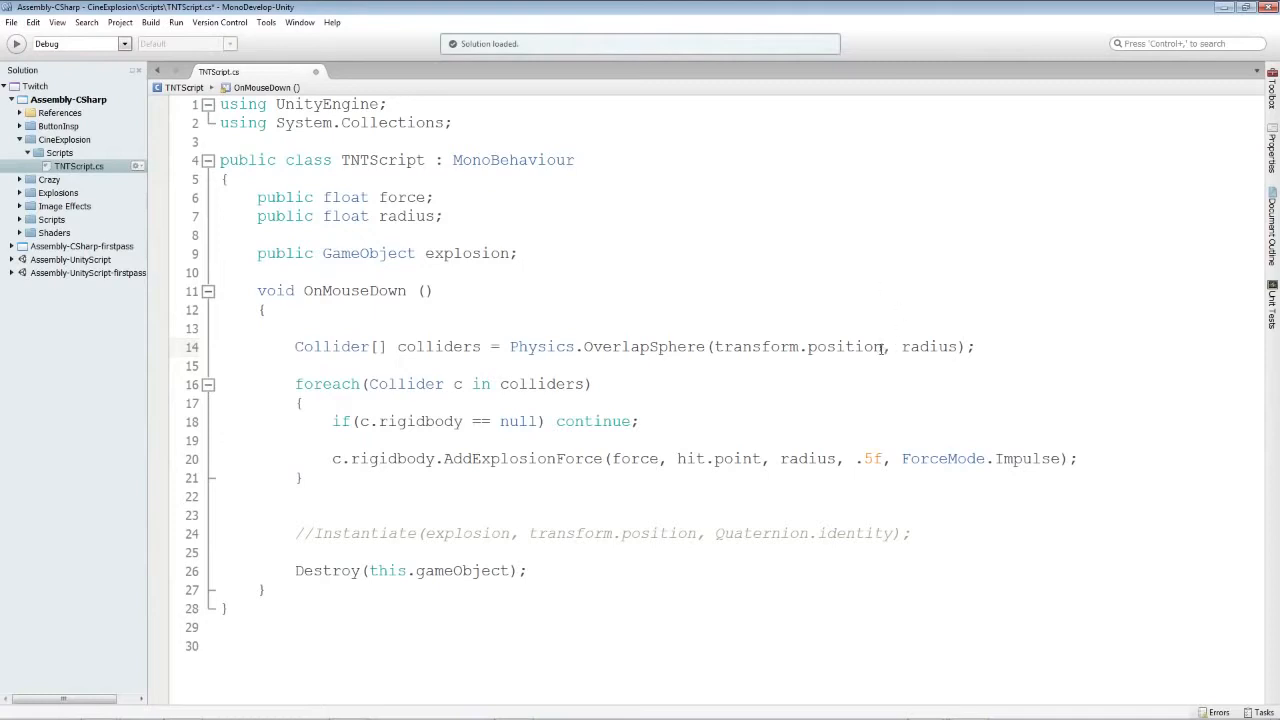
left_click_drag(884, 346, 716, 346)
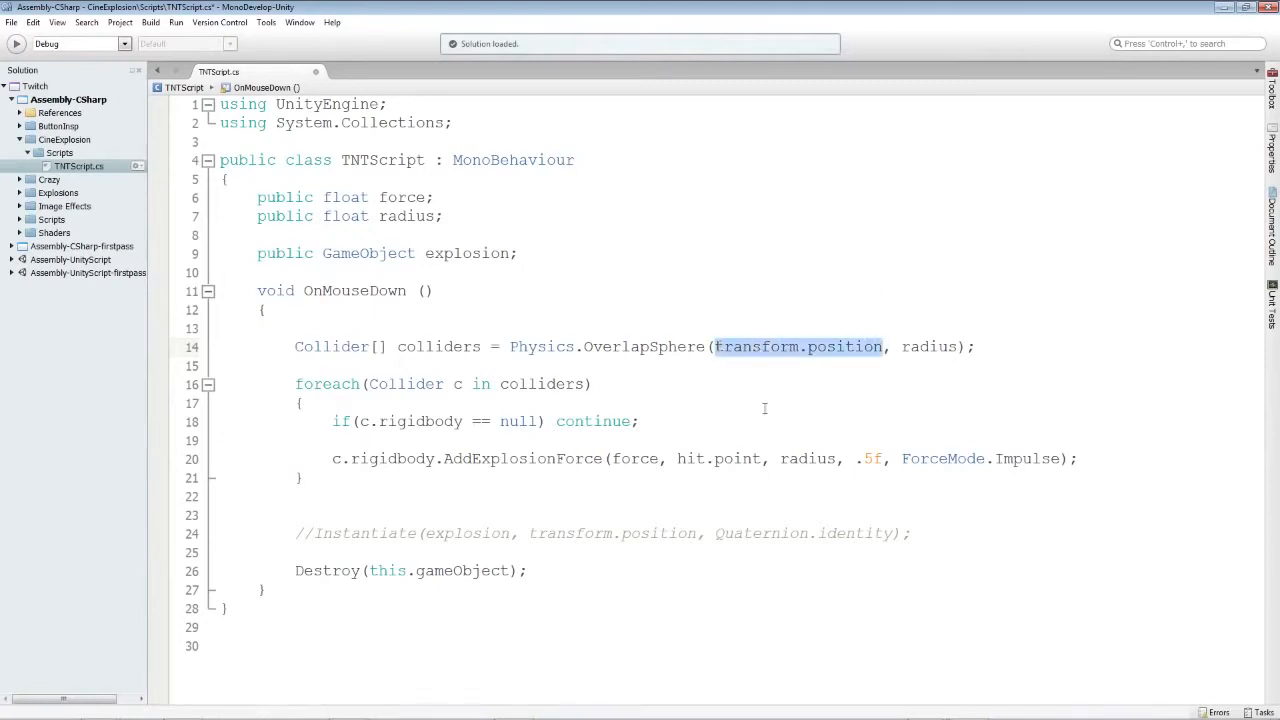
left_click_drag(762, 458, 679, 458)
key("ctrl+v")
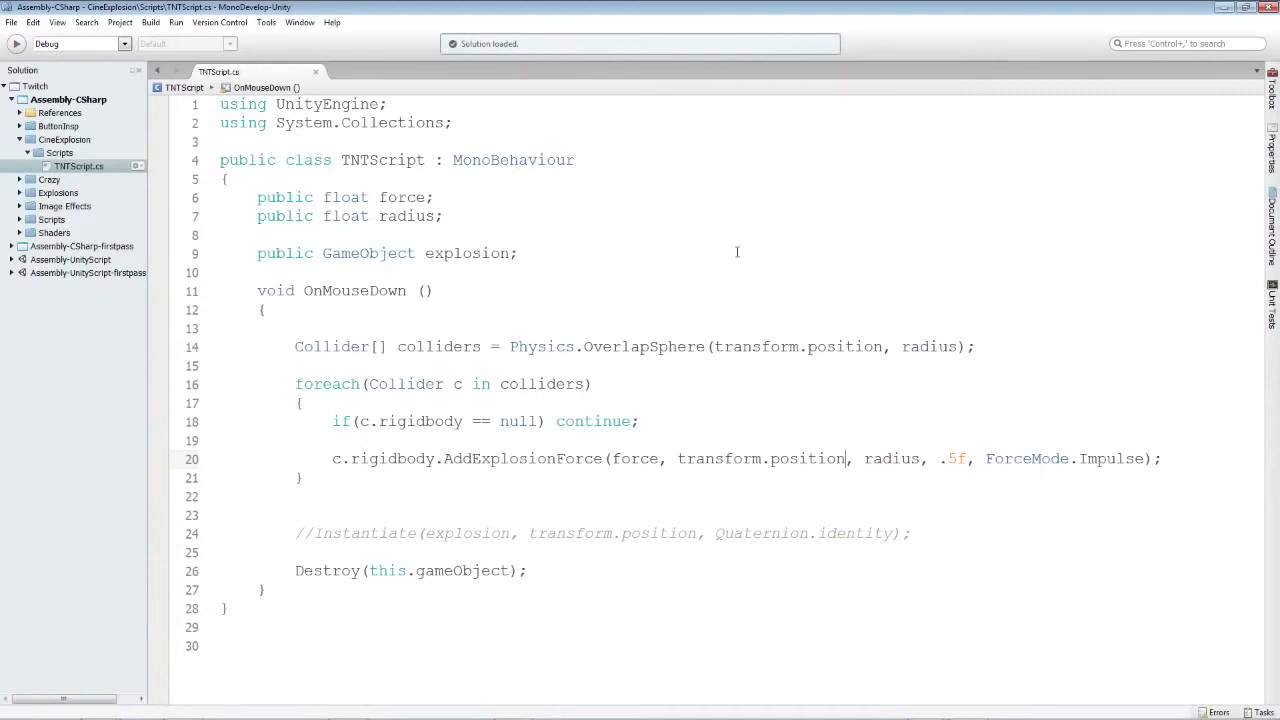
- Review the simplified OnMouseDown, from the OverlapSphere colliders and foreach loop to the Destroy call, commented Instantiate line and explosion variable
left_click_drag(313, 291, 434, 291)
left_click_drag(295, 347, 932, 347)
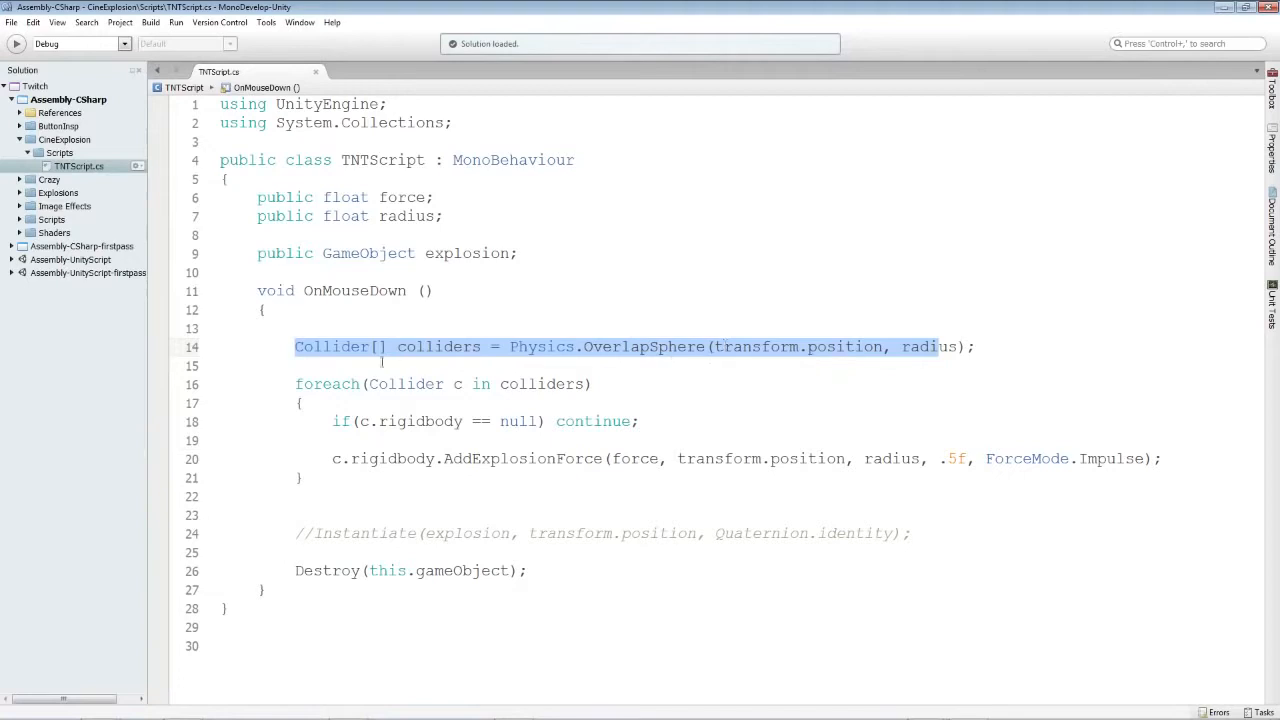
left_click_drag(296, 384, 304, 479)
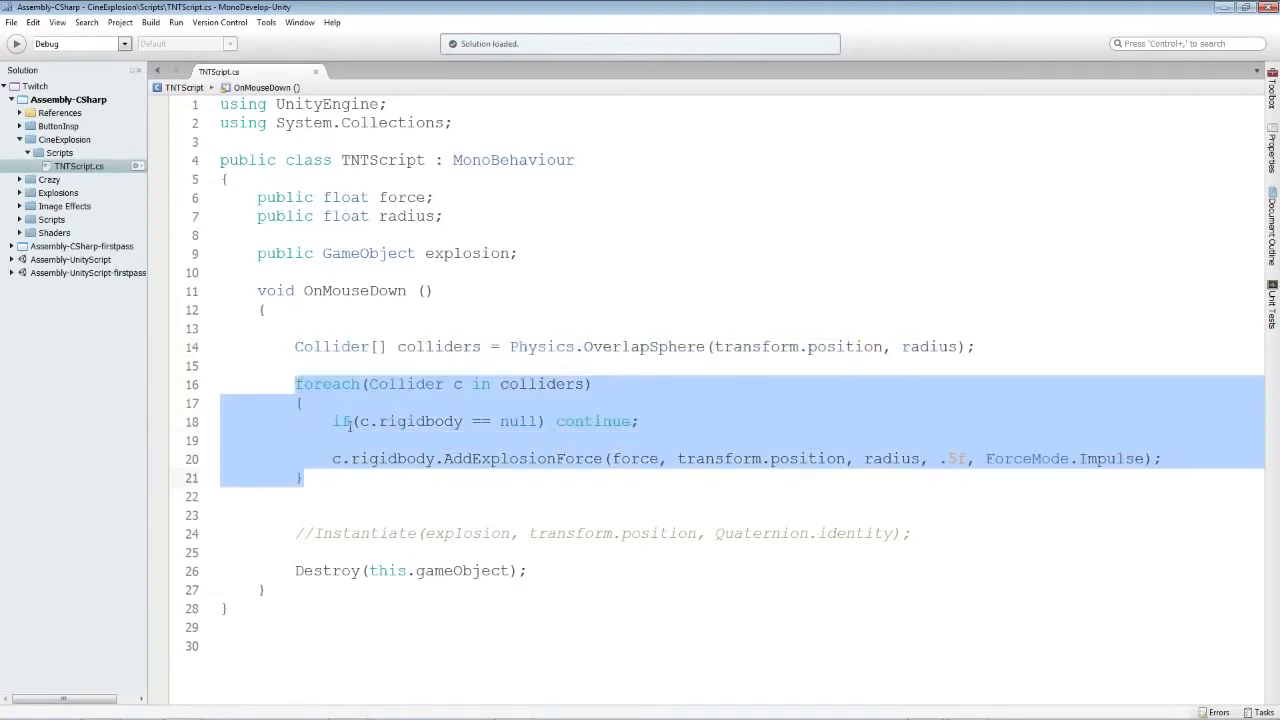
left_click_drag(295, 570, 552, 570)
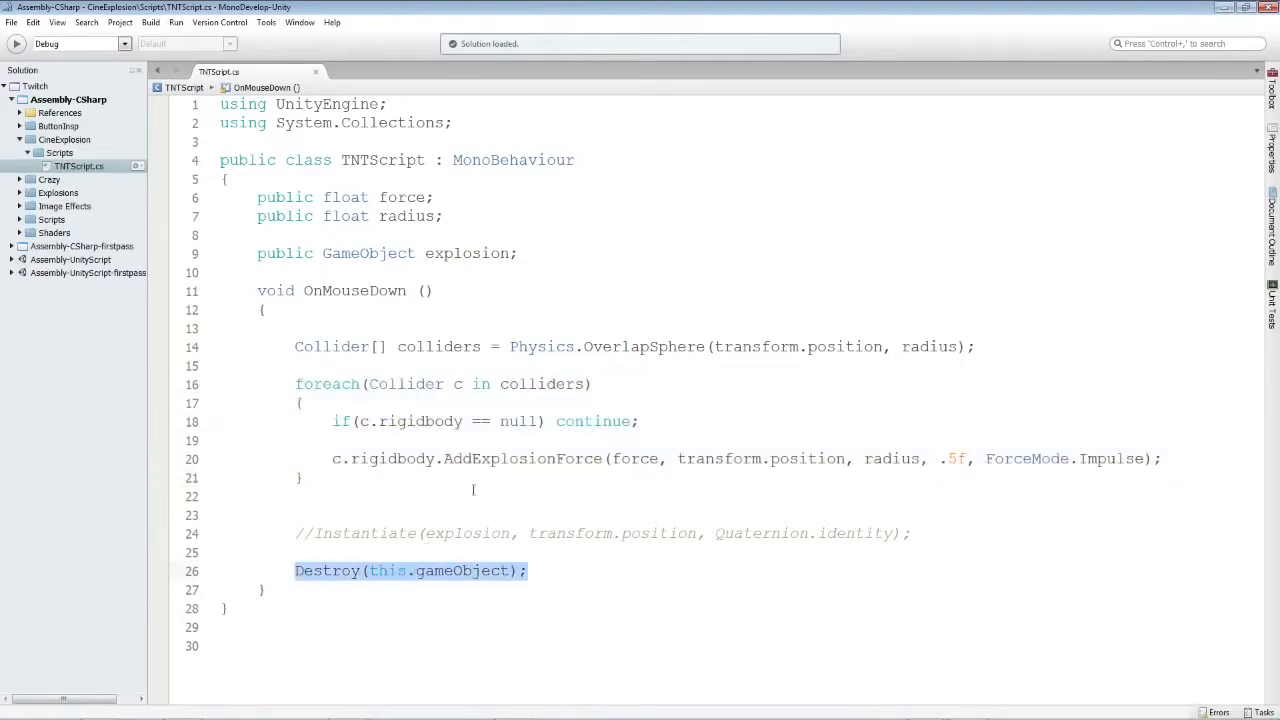
left_click_drag(296, 533, 910, 533)
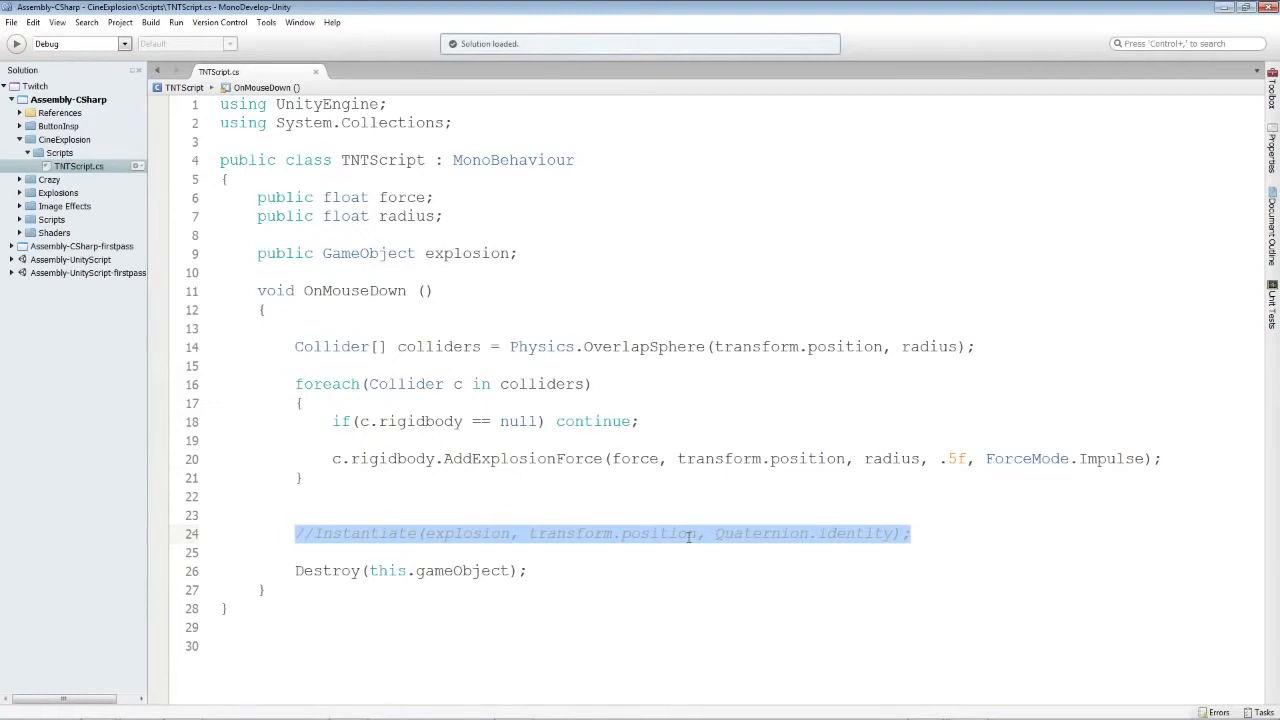
left_click_drag(257, 253, 518, 253)
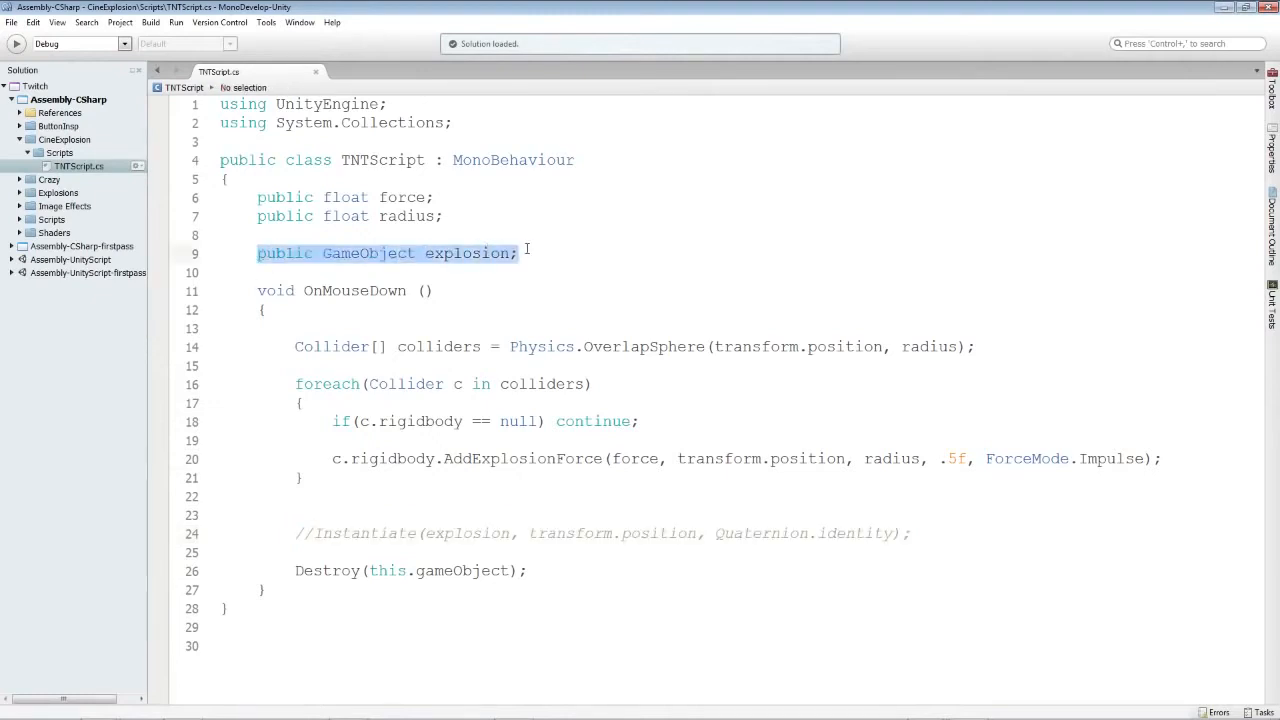
left_click(403, 488)
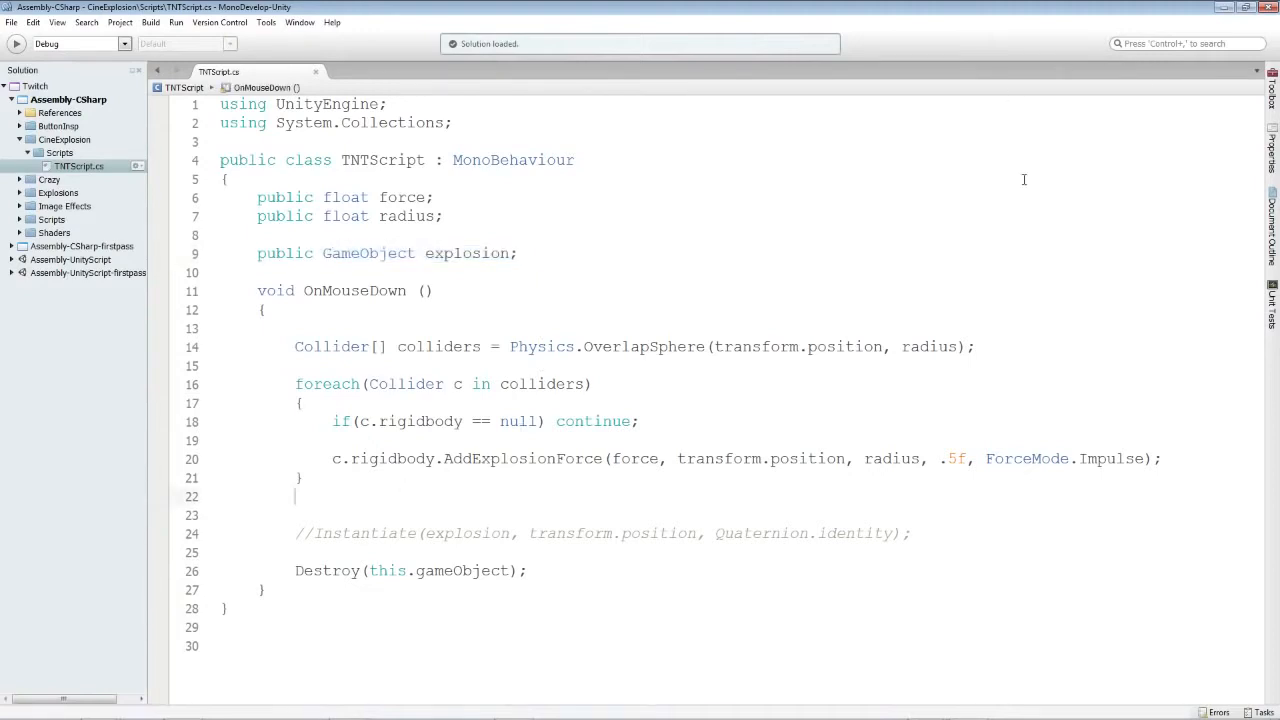
- Switch to Unity and set the TNT cube's TNTScript Force to 20 and Radius to 5
left_click(1224, 8)
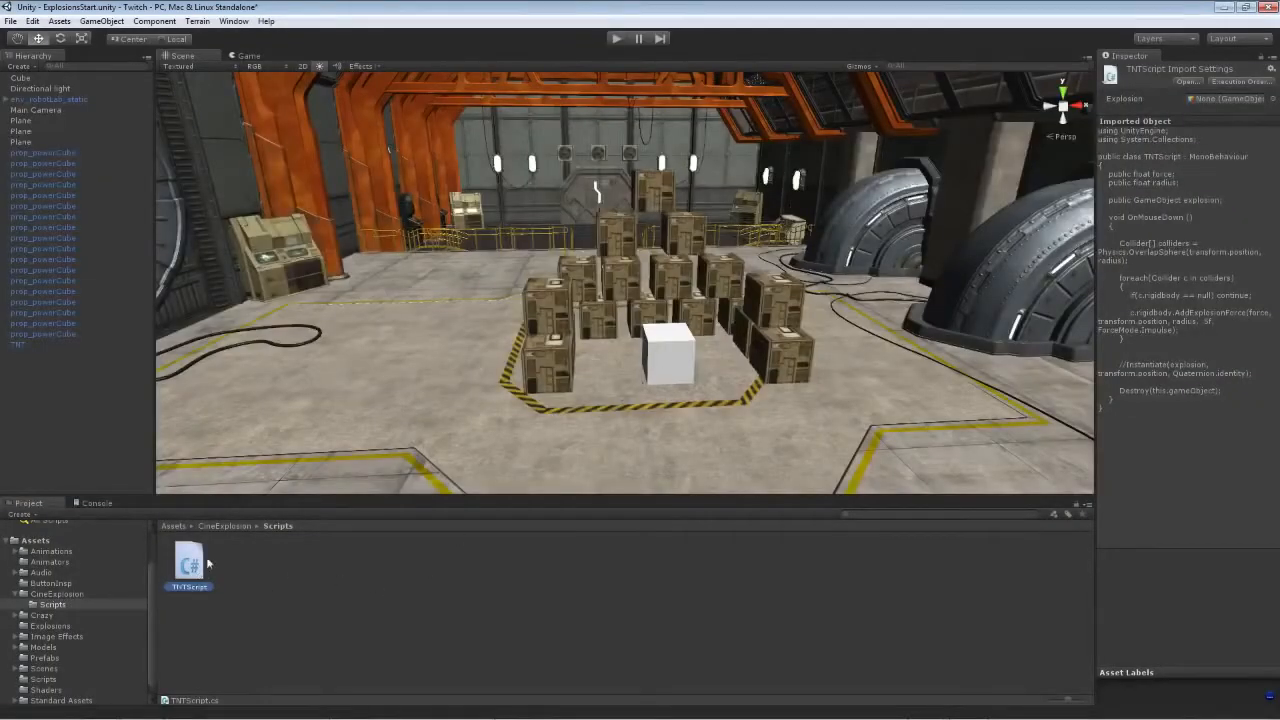
left_click(663, 360)
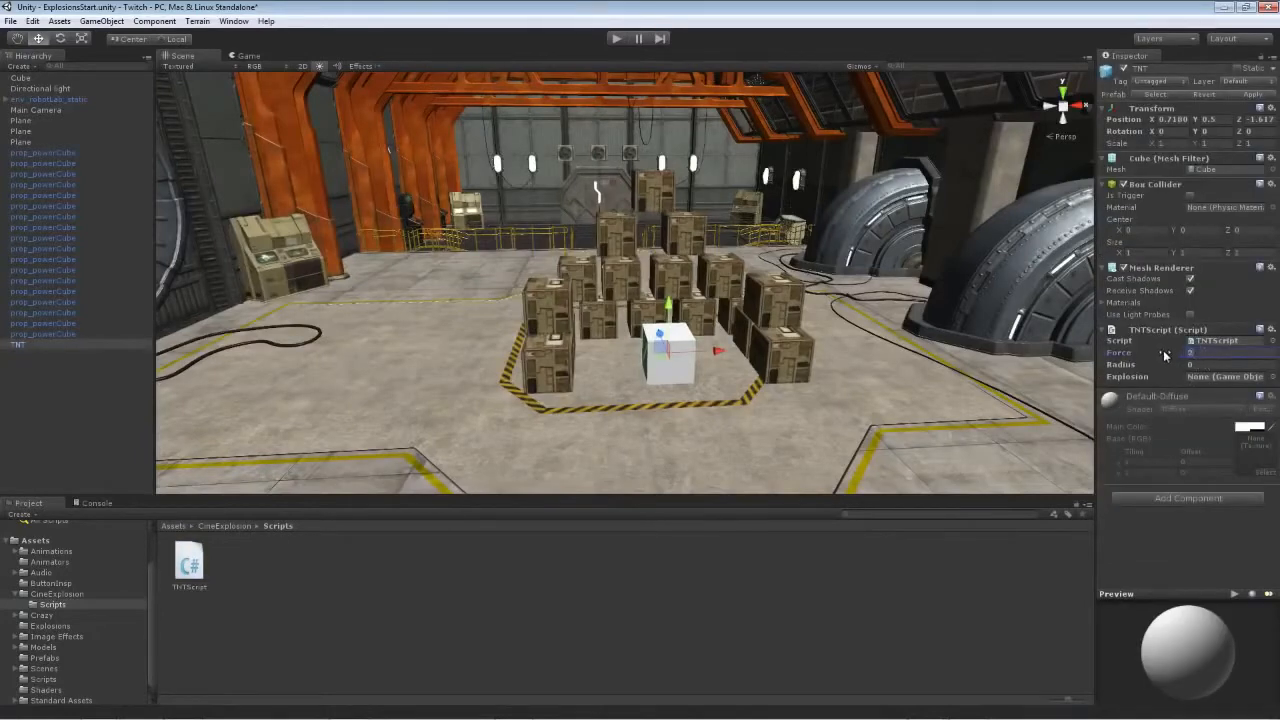
type("20")
key("Tab")
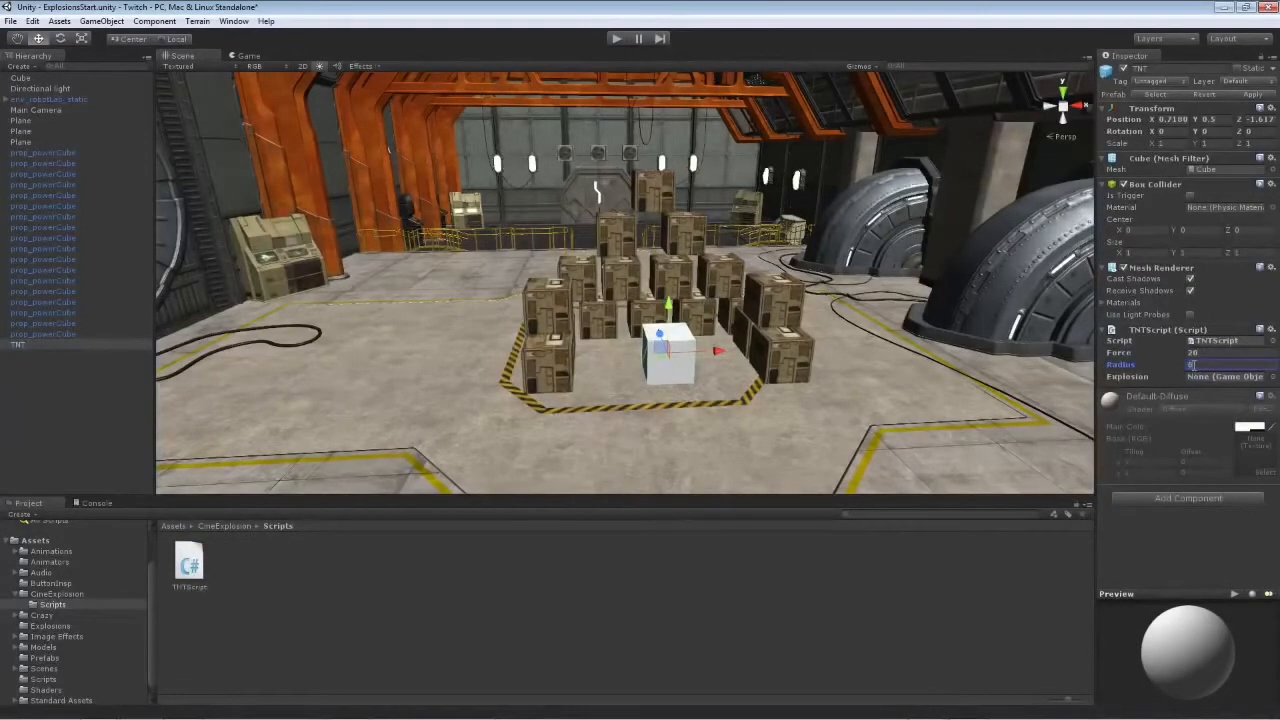
type("5")
- Play the scene, set off the TNT cube to test the explosion, and stop playback
key("ctrl+p")
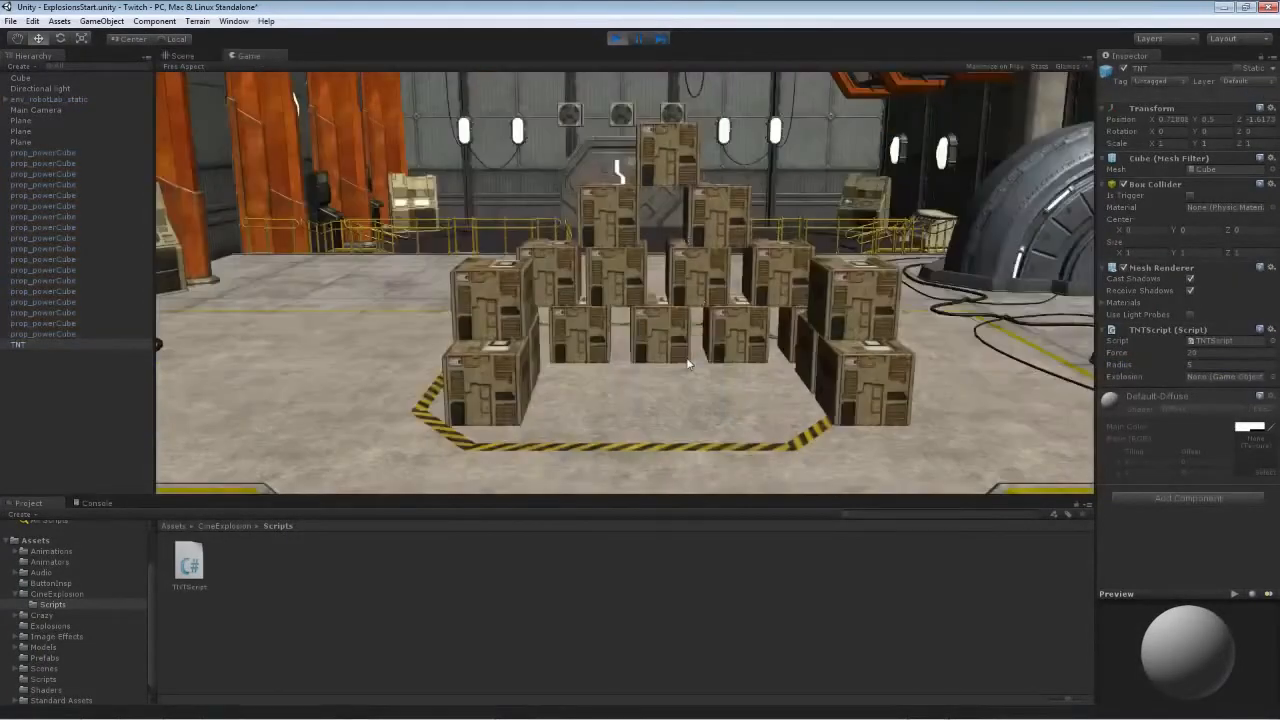
left_click(688, 348)
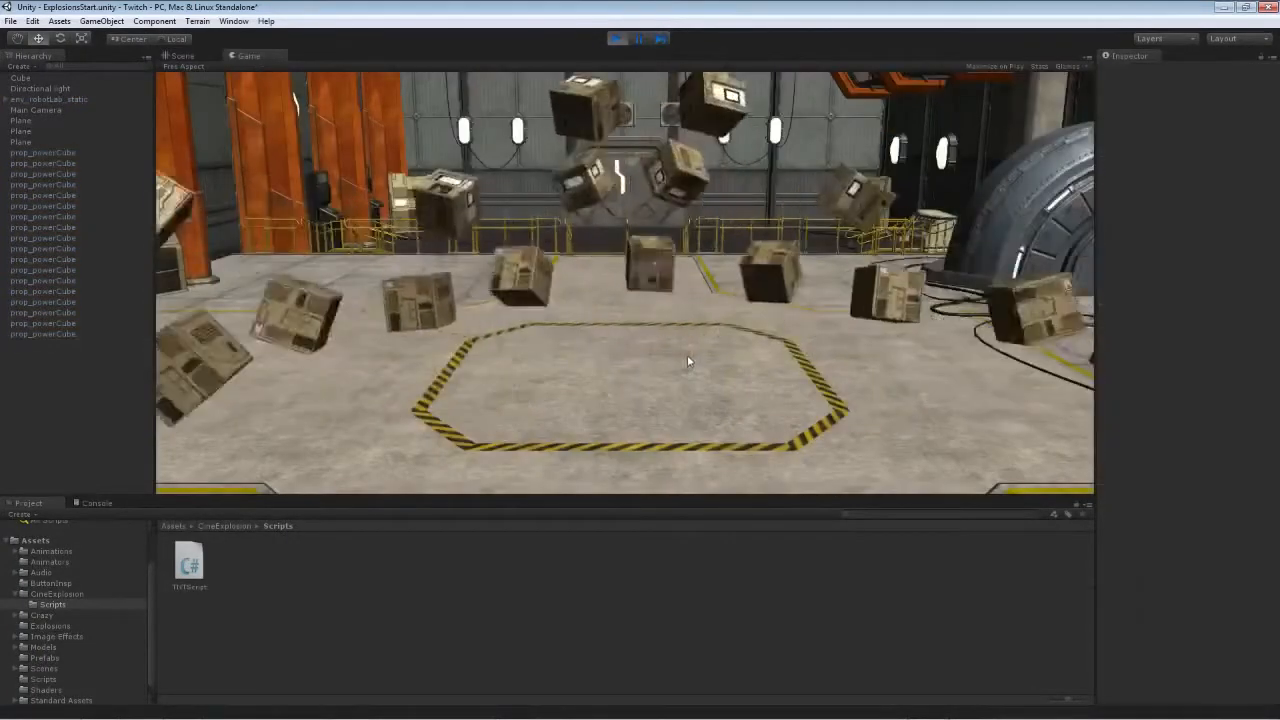
left_click(617, 40)
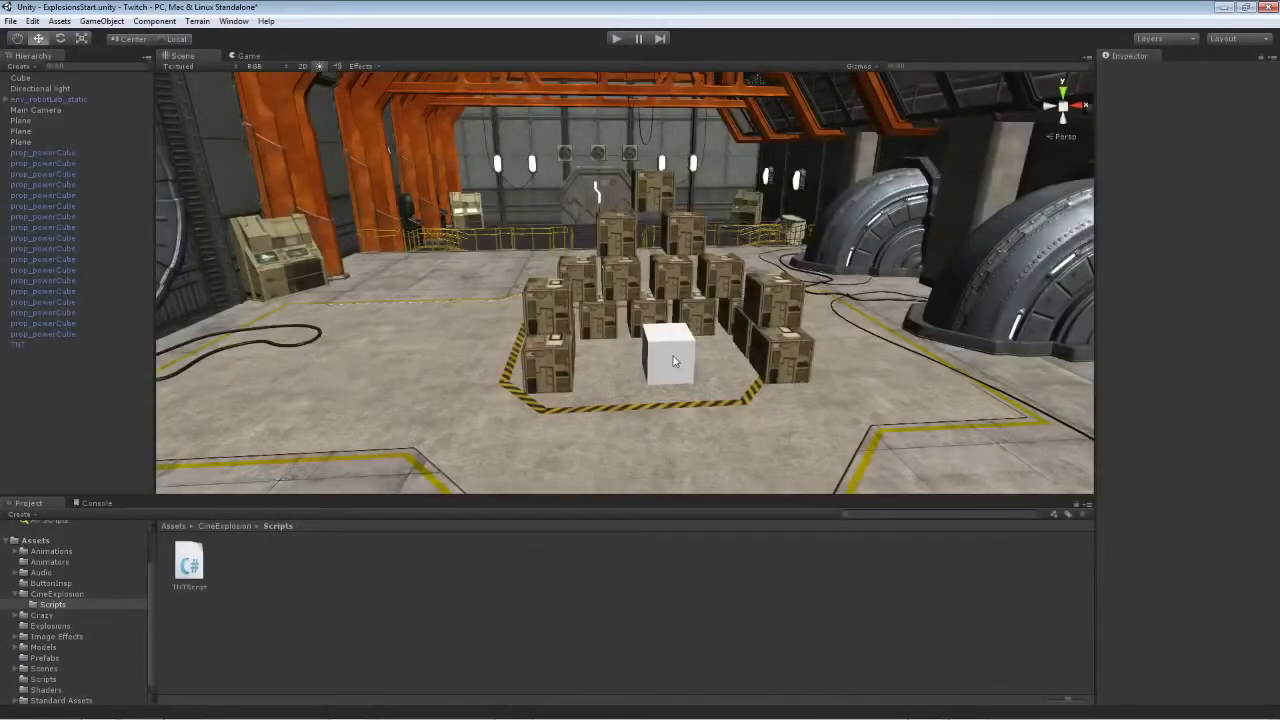
- Set the TNT cube's TNTScript Force to 30 and save the scene
left_click(1195, 353)
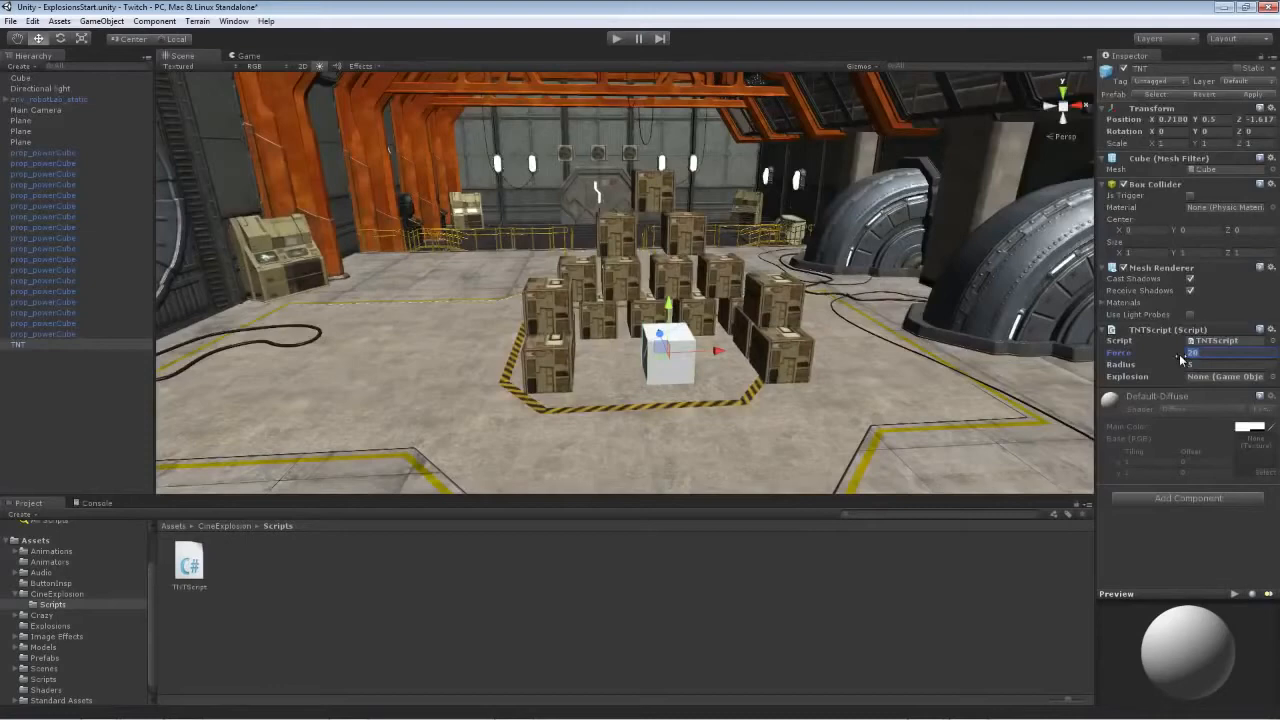
type("30")
left_click(11, 21)
left_click(12, 22)
- Create a new scene and save it as EffectBuilder in the Scenes folder
left_click(12, 22)
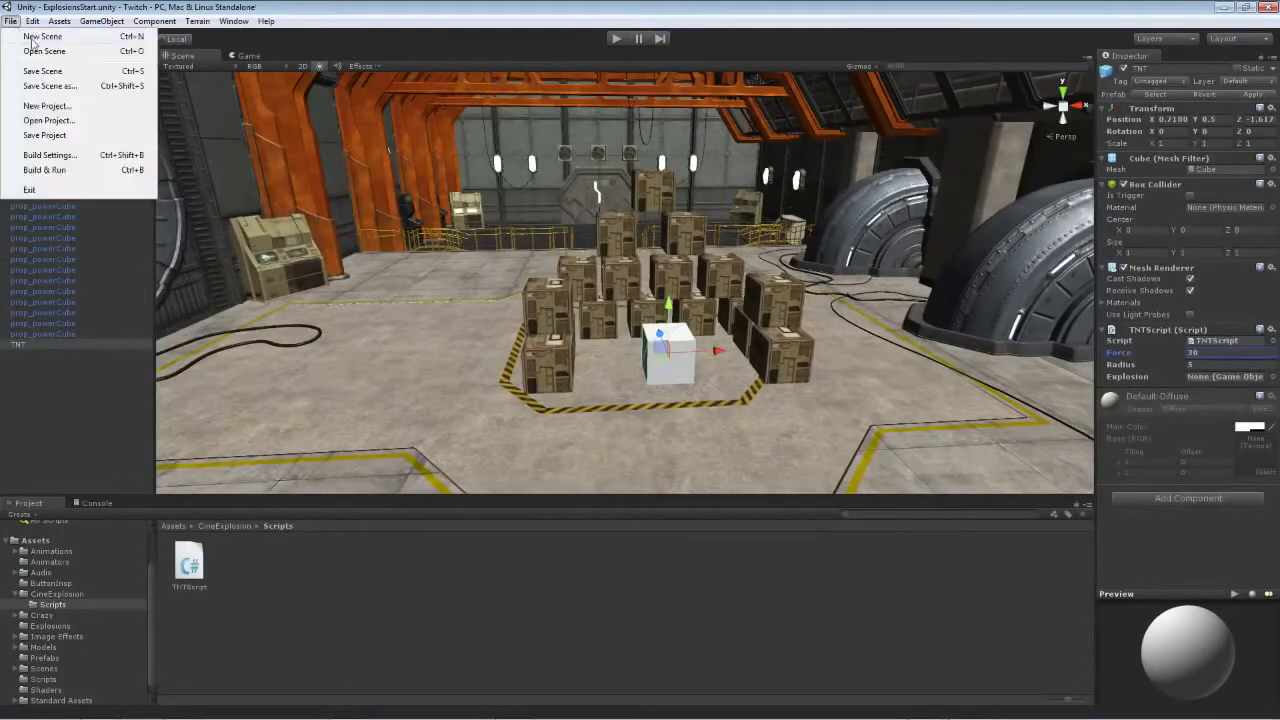
left_click(33, 38)
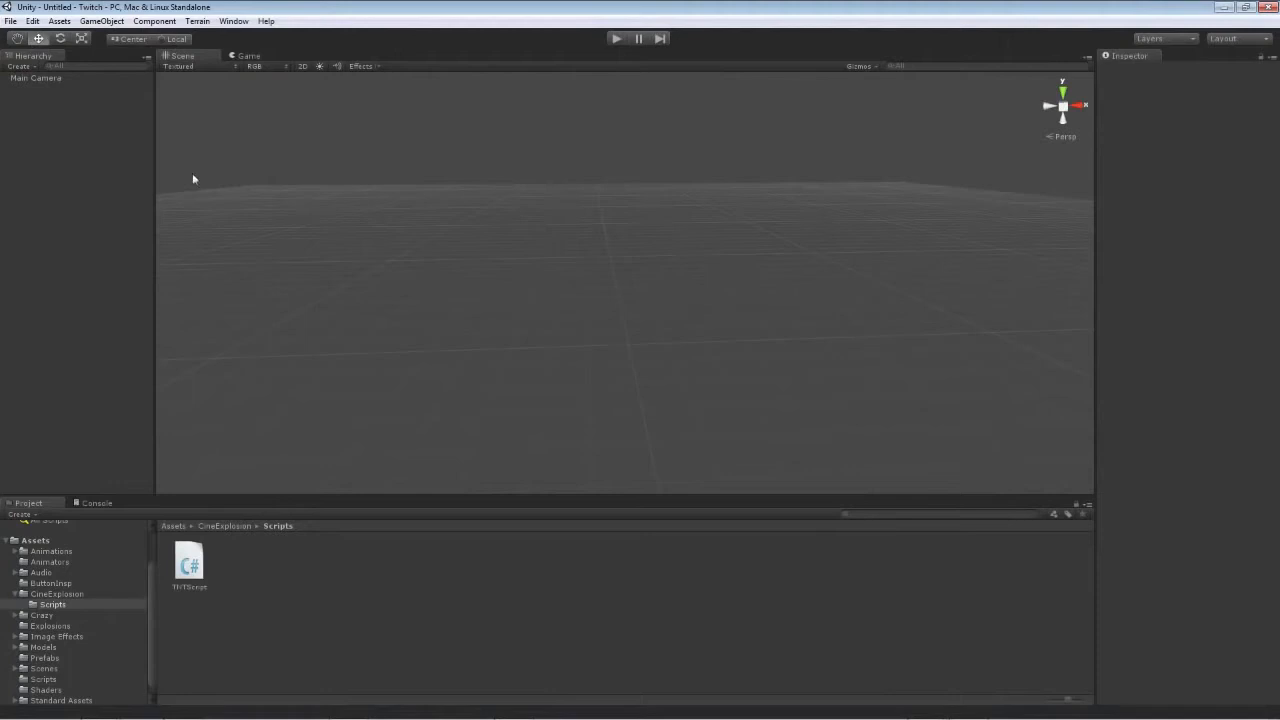
left_click(11, 21)
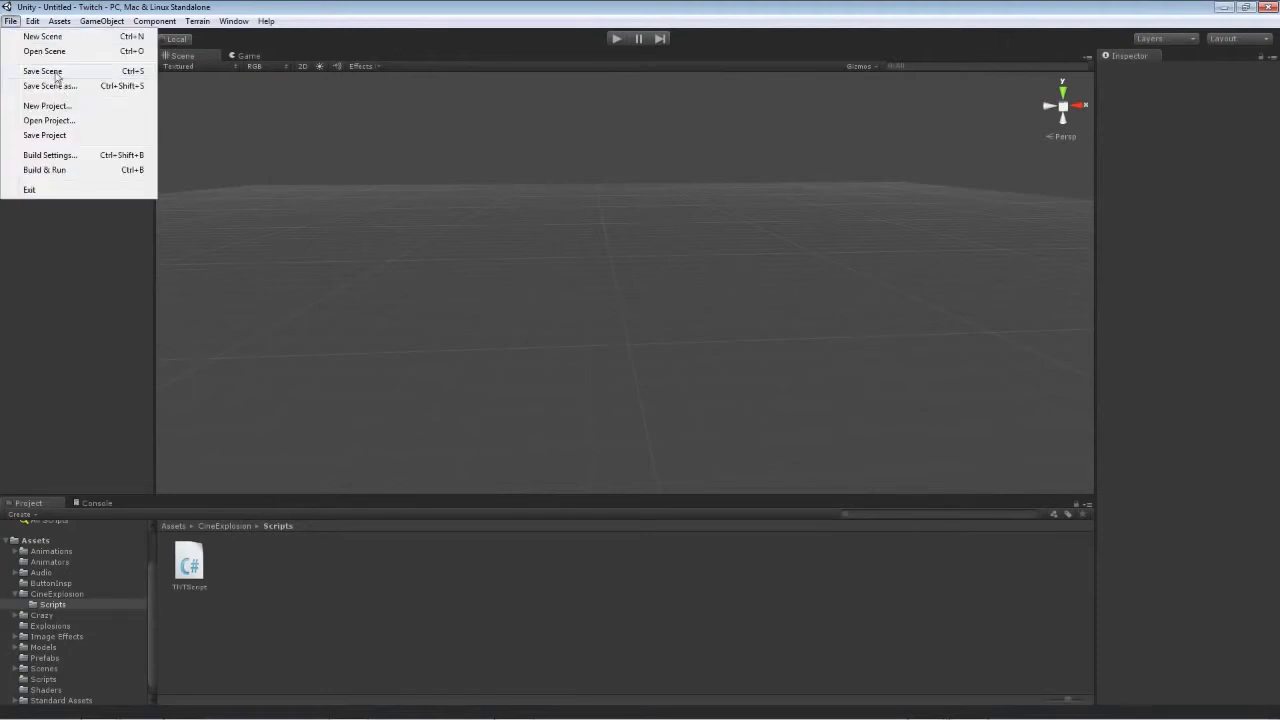
left_click(52, 86)
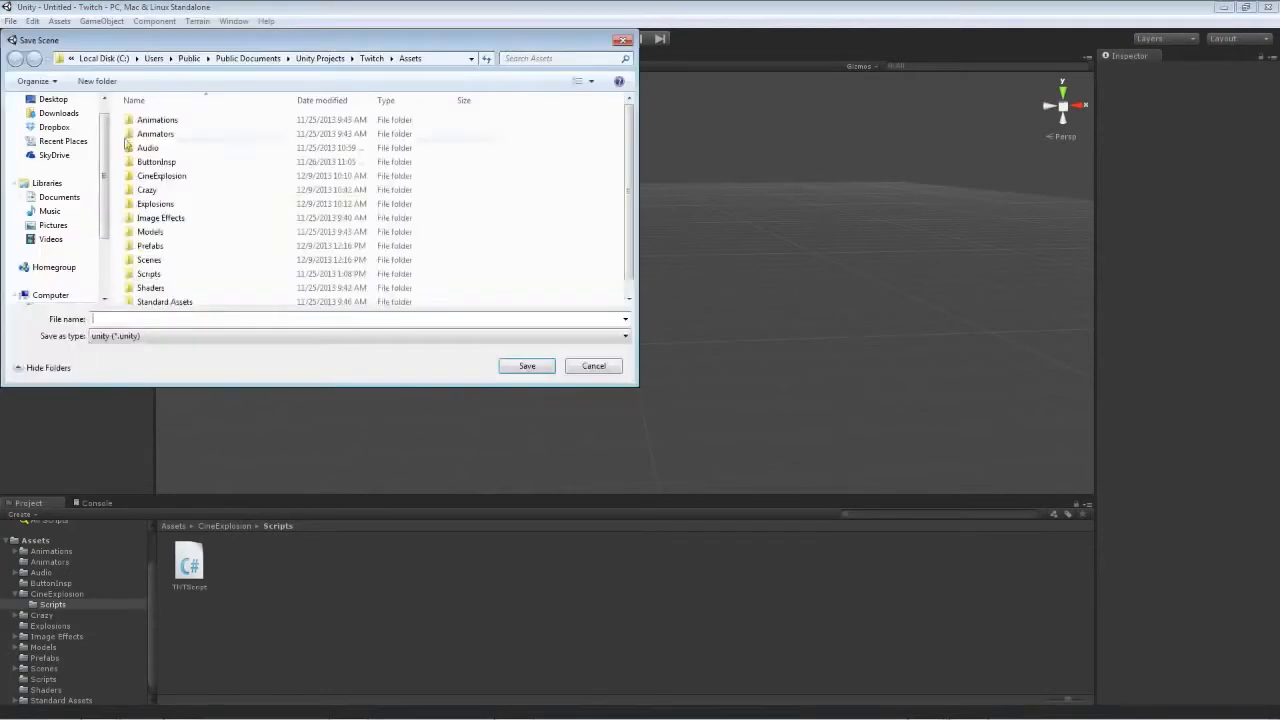
double_click(149, 259)
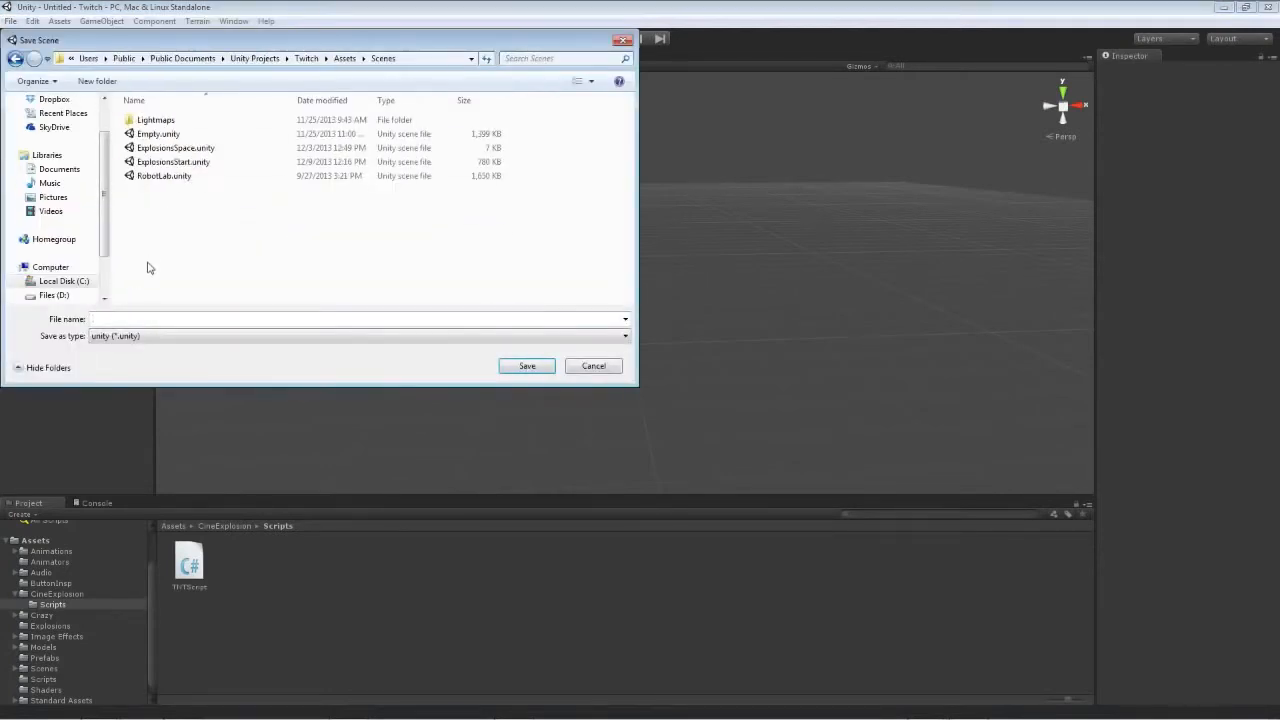
left_click(155, 318)
type("EffectBu")
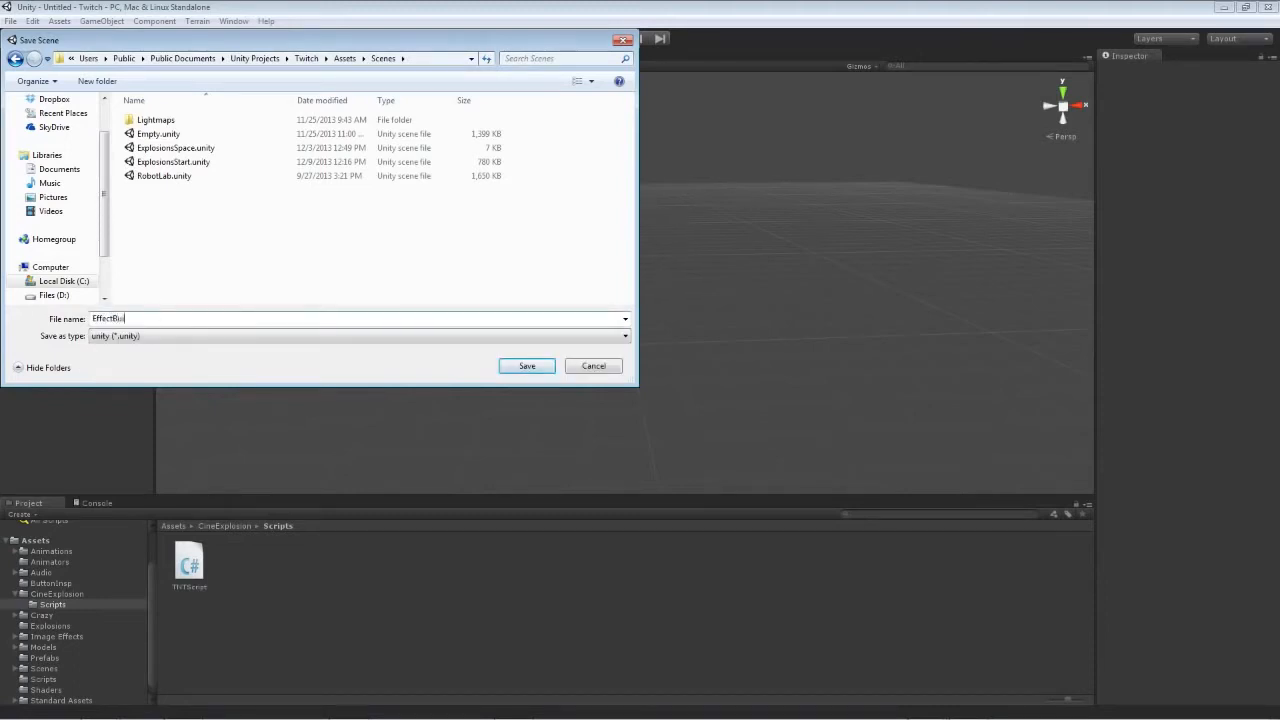
type("ilder")
key("Return")
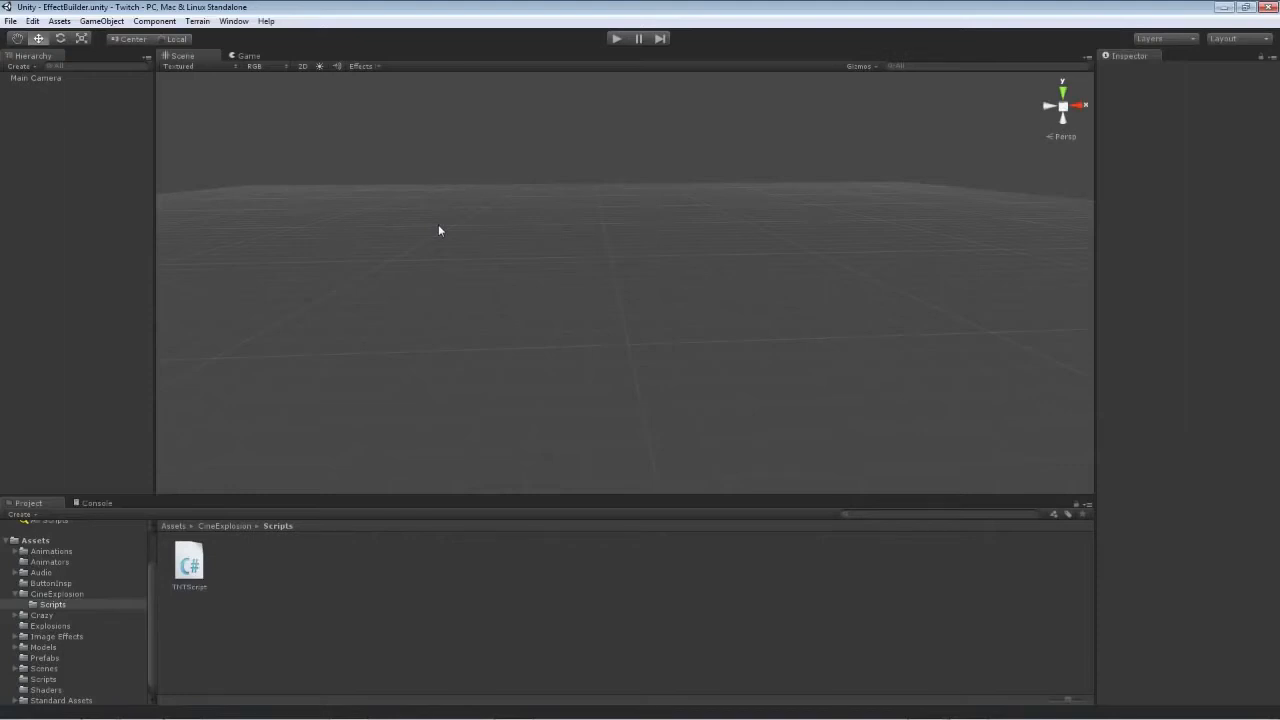
- Create an empty game object and set its position to 0, 0, 0
left_click(101, 21)
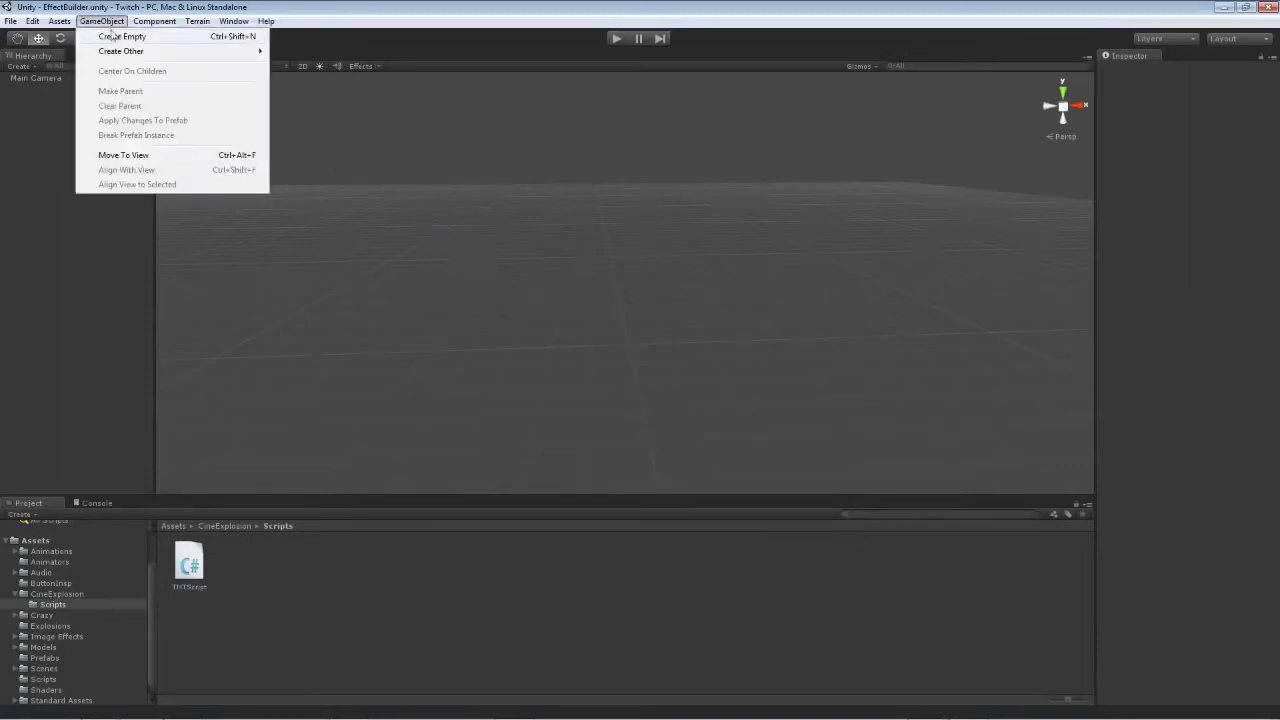
left_click(137, 37)
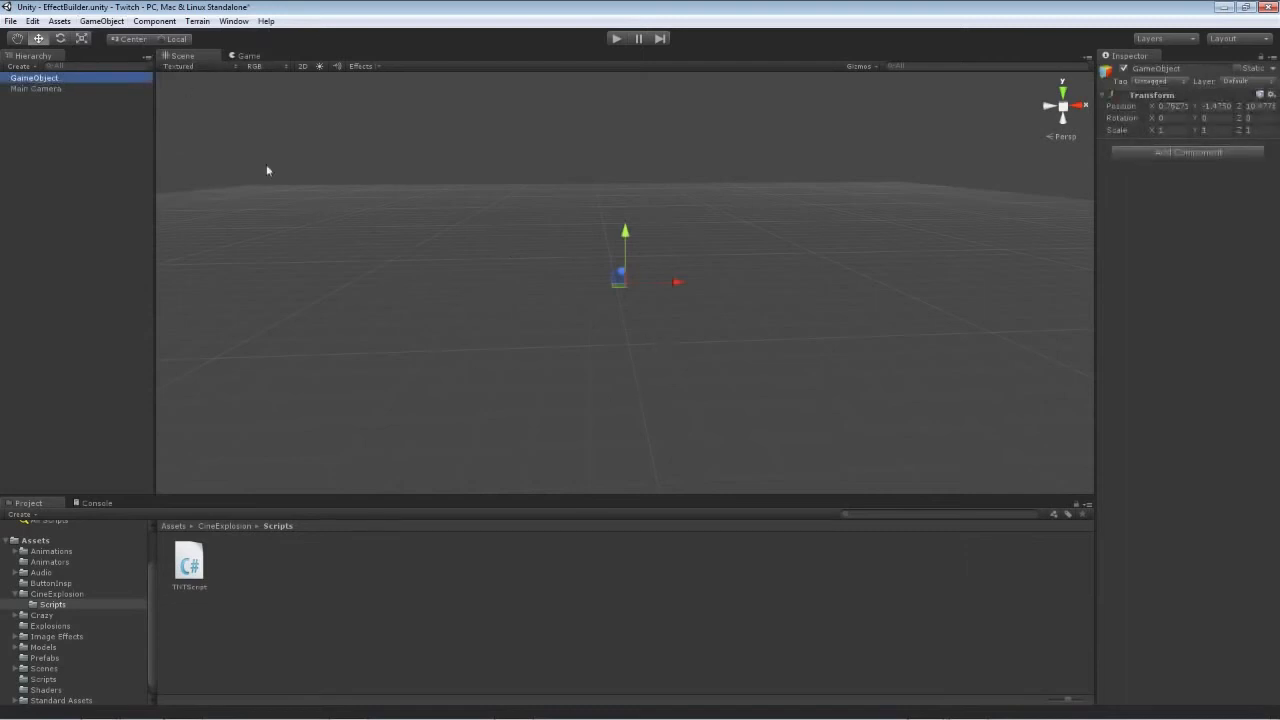
left_click(1170, 106)
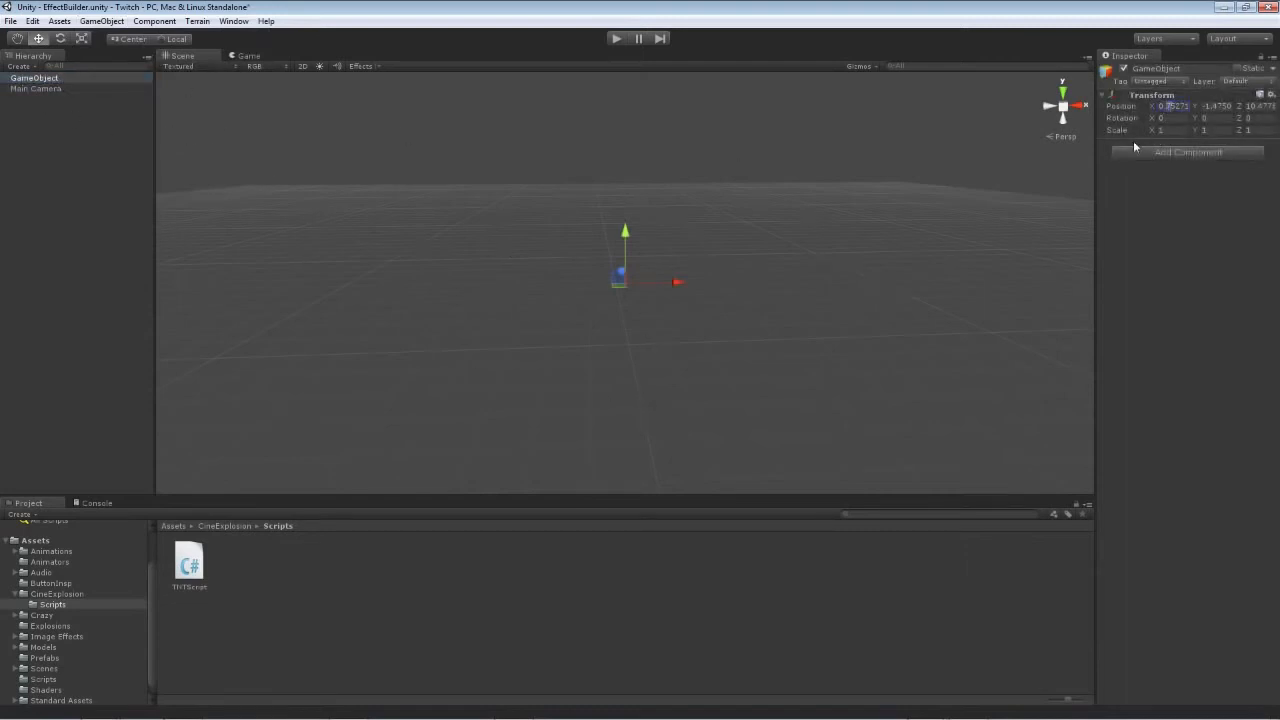
type("0")
key("Return")
key("Tab")
type("0")
key("Tab")
type("0")
key("Return")
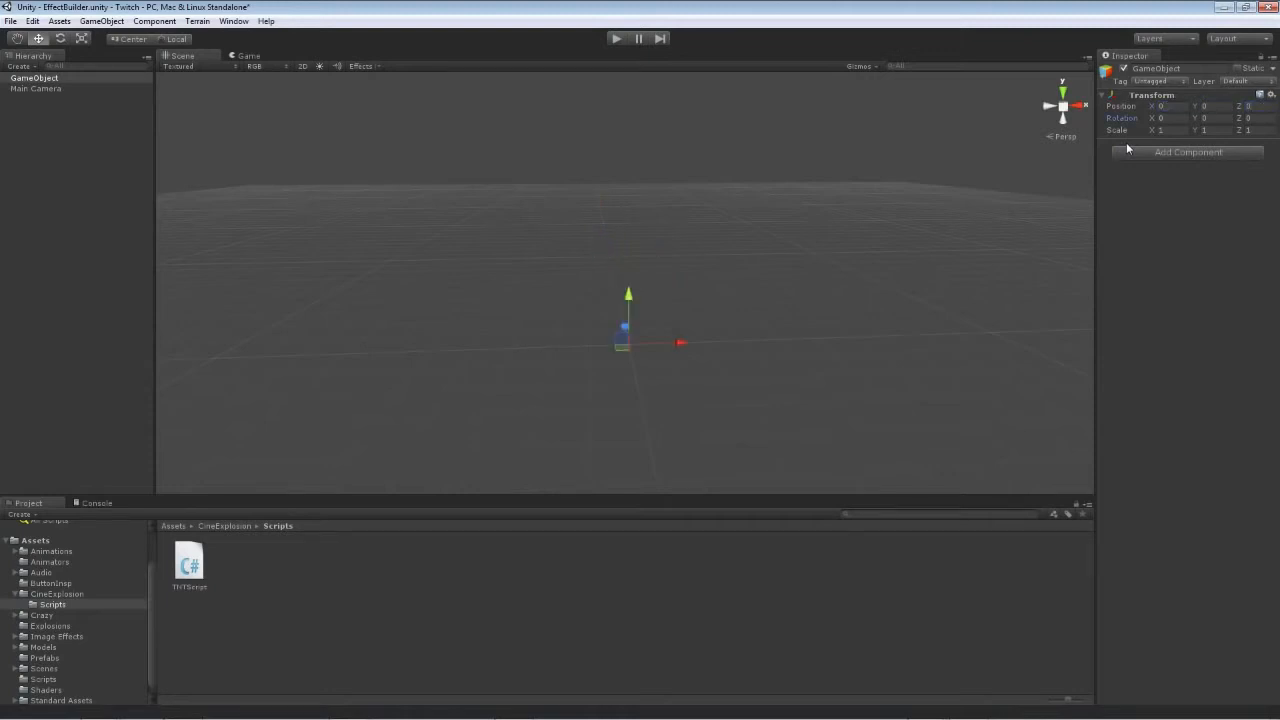
- Rename the empty game object as Explosion
left_click(36, 80)
right_click(36, 80)
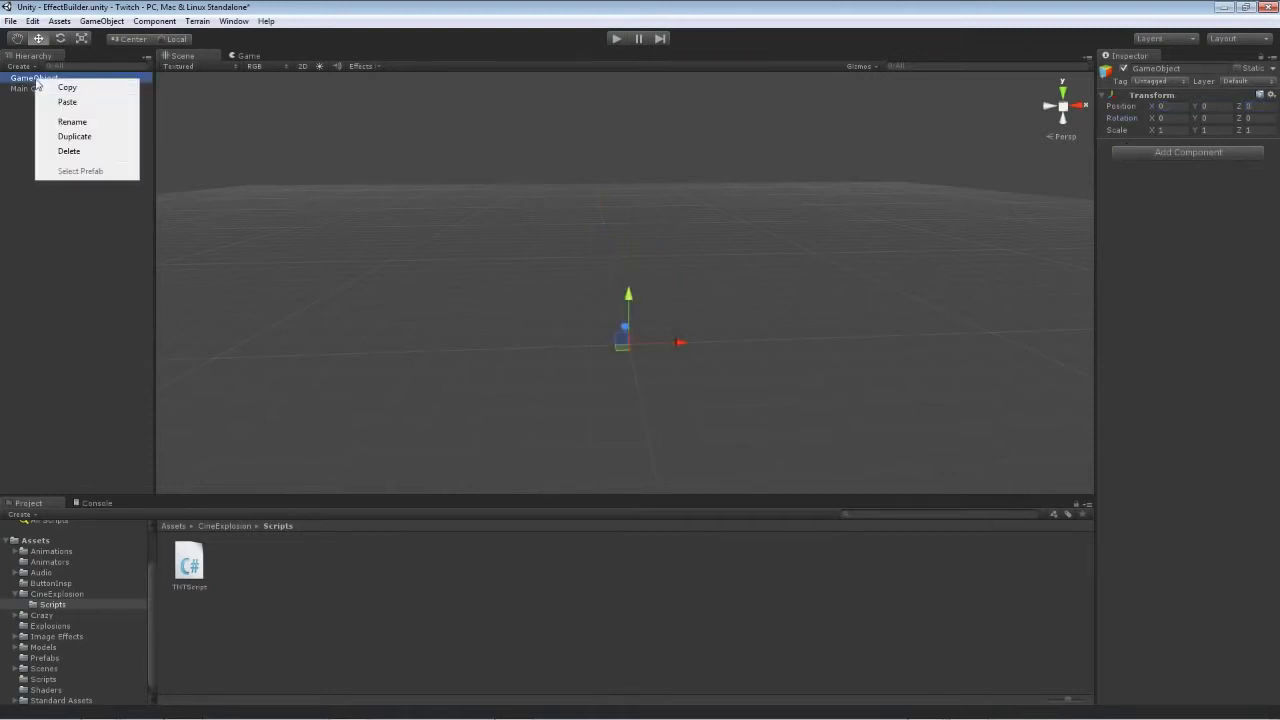
left_click(86, 119)
type("Explo")
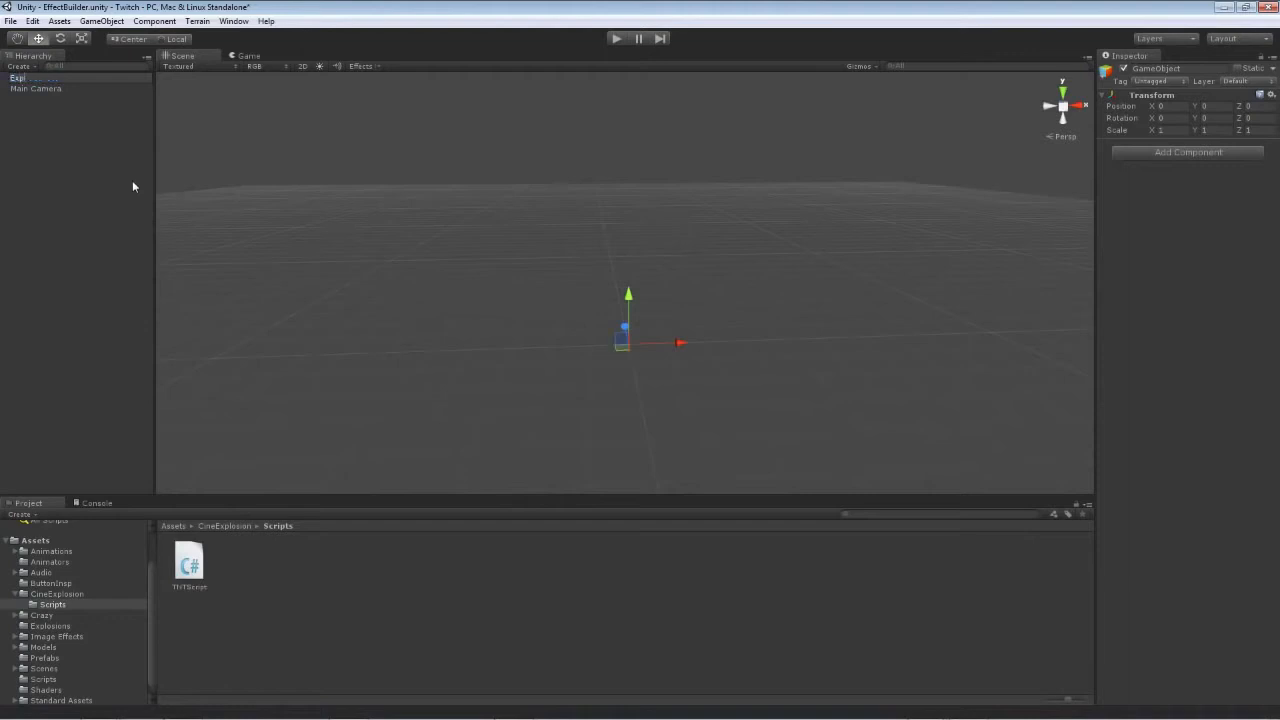
type("sion")
key("Return")
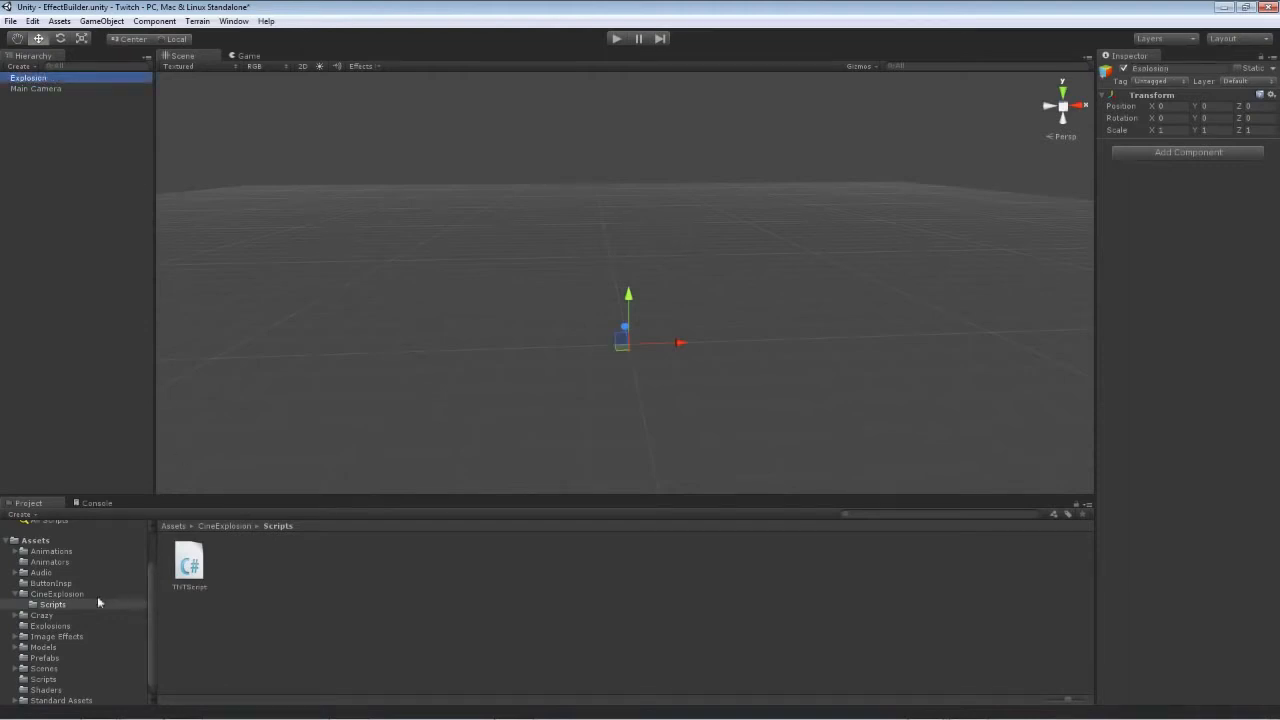
- Create a prefab named Explosion in the CineExplosion folder
left_click(69, 594)
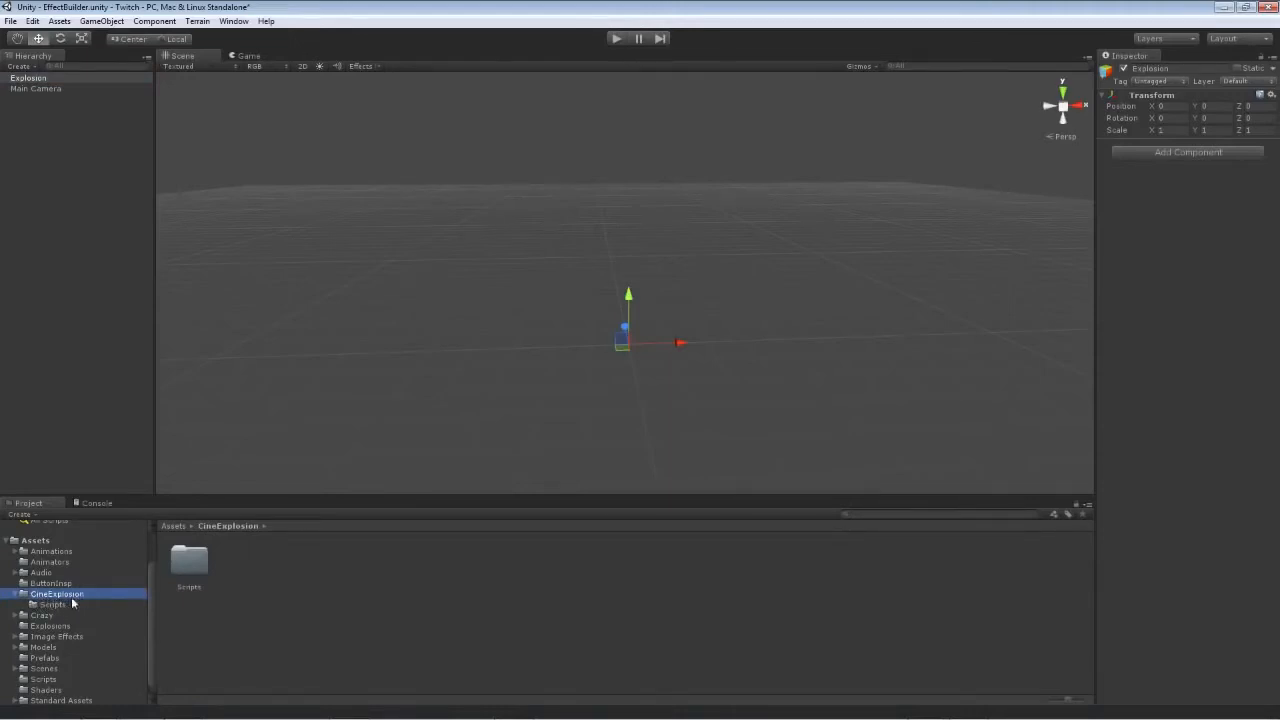
left_click(321, 602)
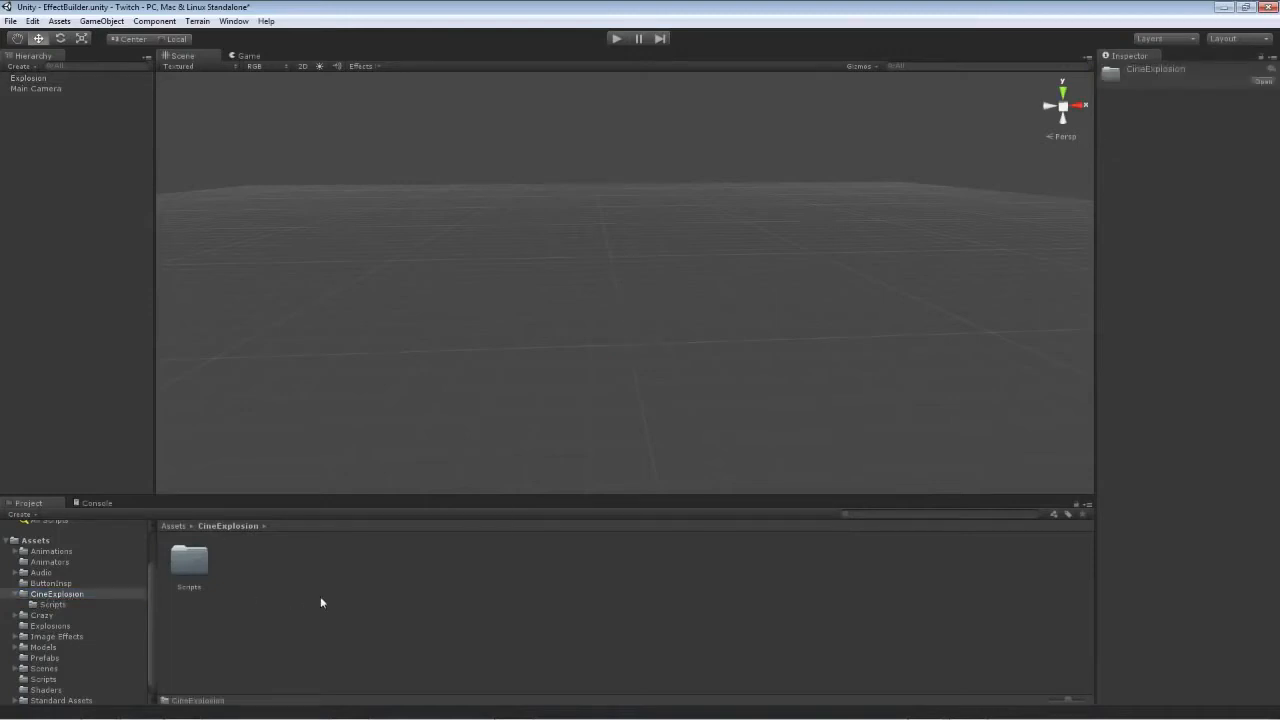
right_click(321, 602)
mouse_move(389, 392)
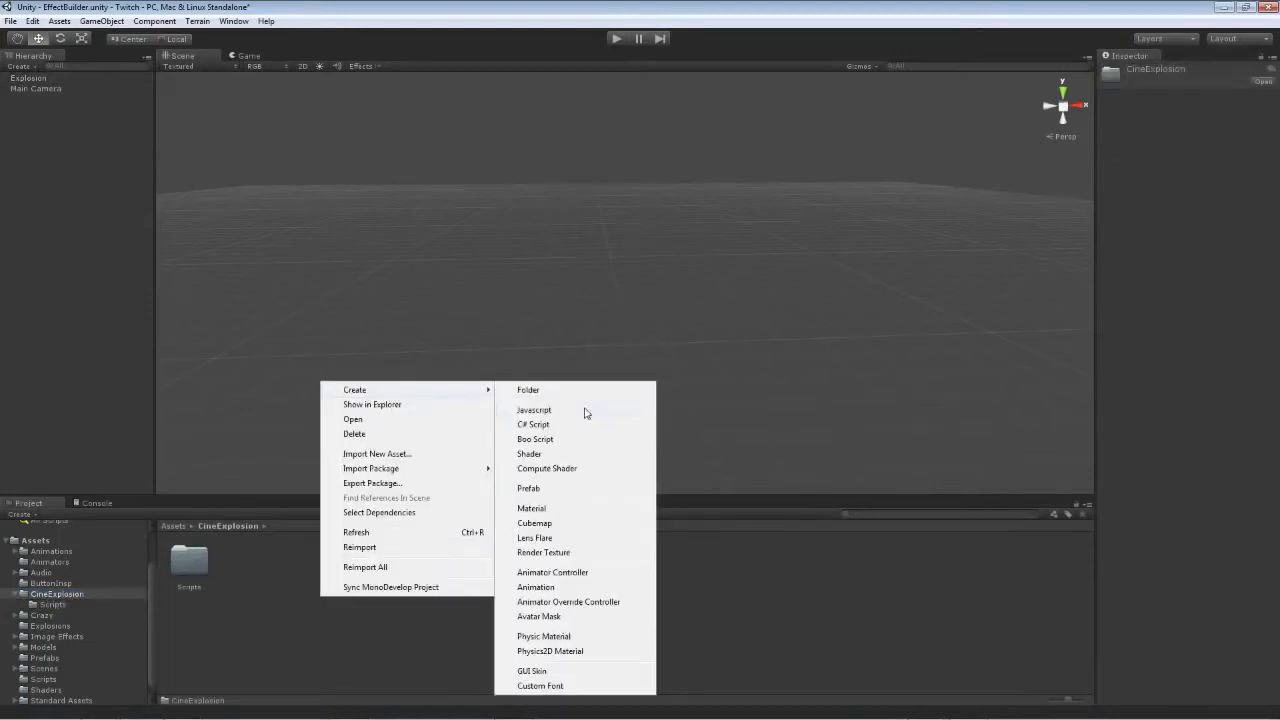
left_click(530, 488)
type("Explosion")
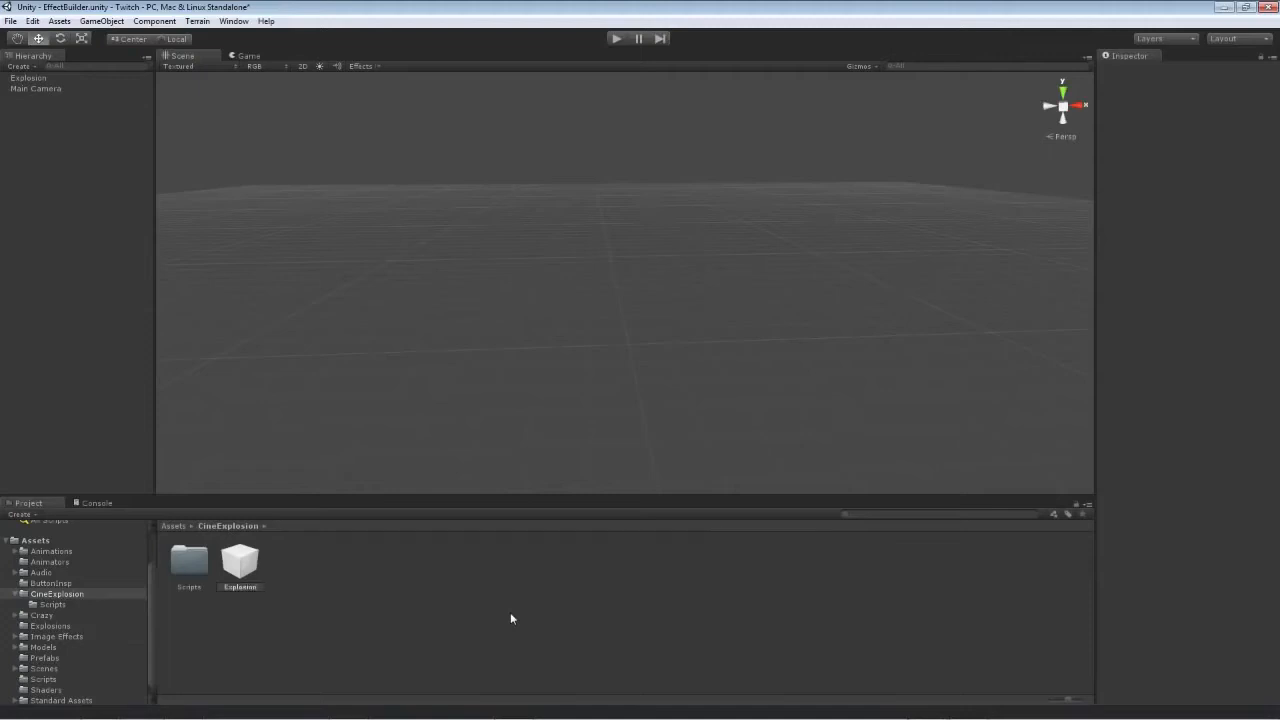
key("Return")
- Store the Explosion game object in the Explosion prefab and select the linked object in the scene
left_click_drag(28, 80, 240, 560)
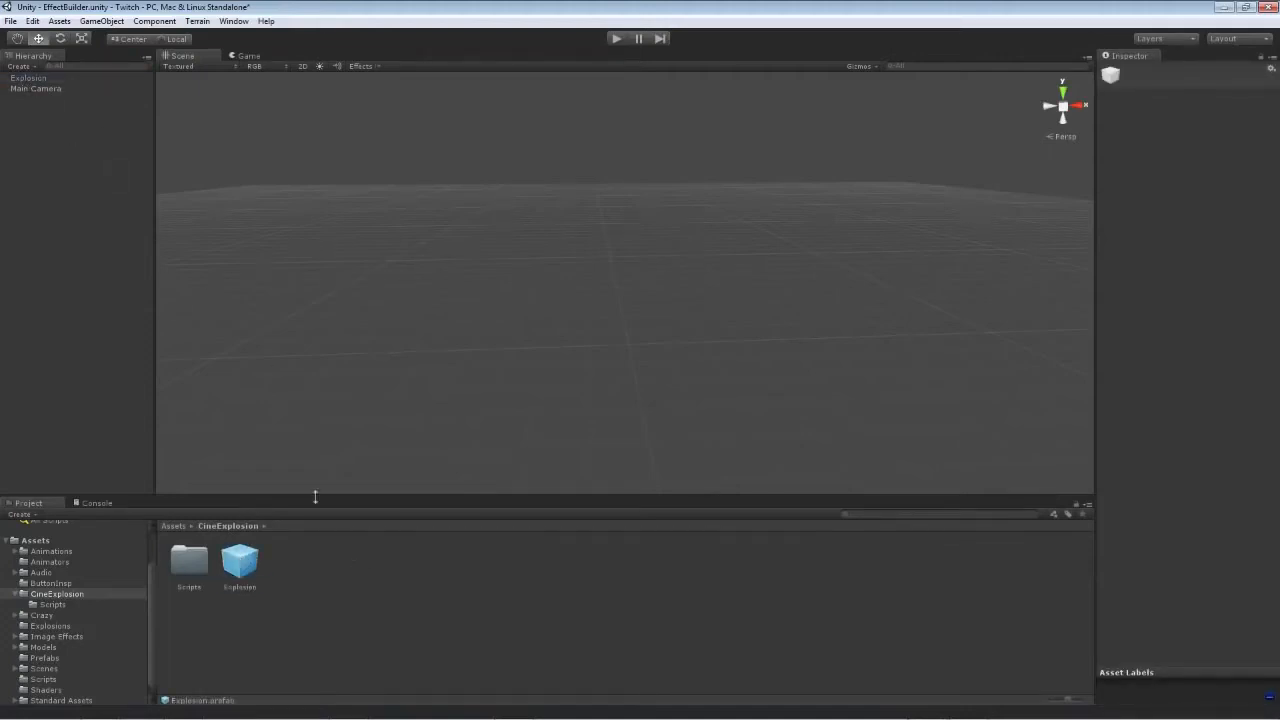
left_click(40, 78)
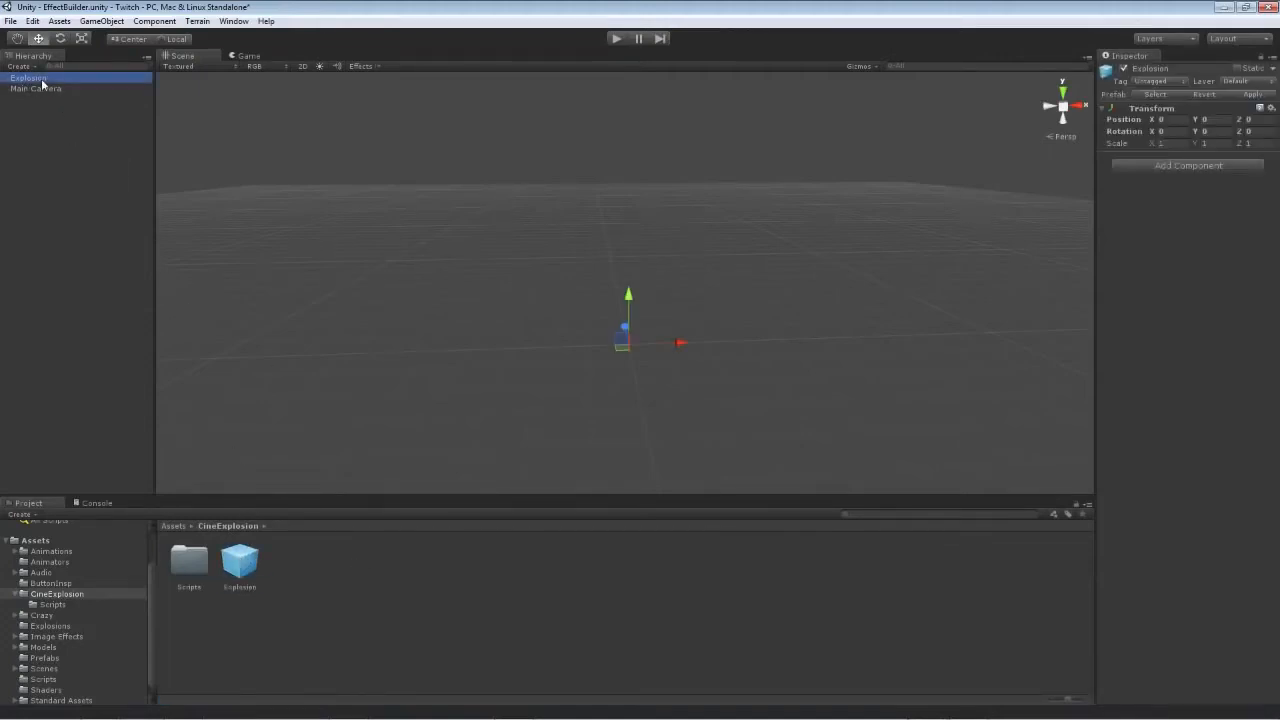
left_click(1242, 97)
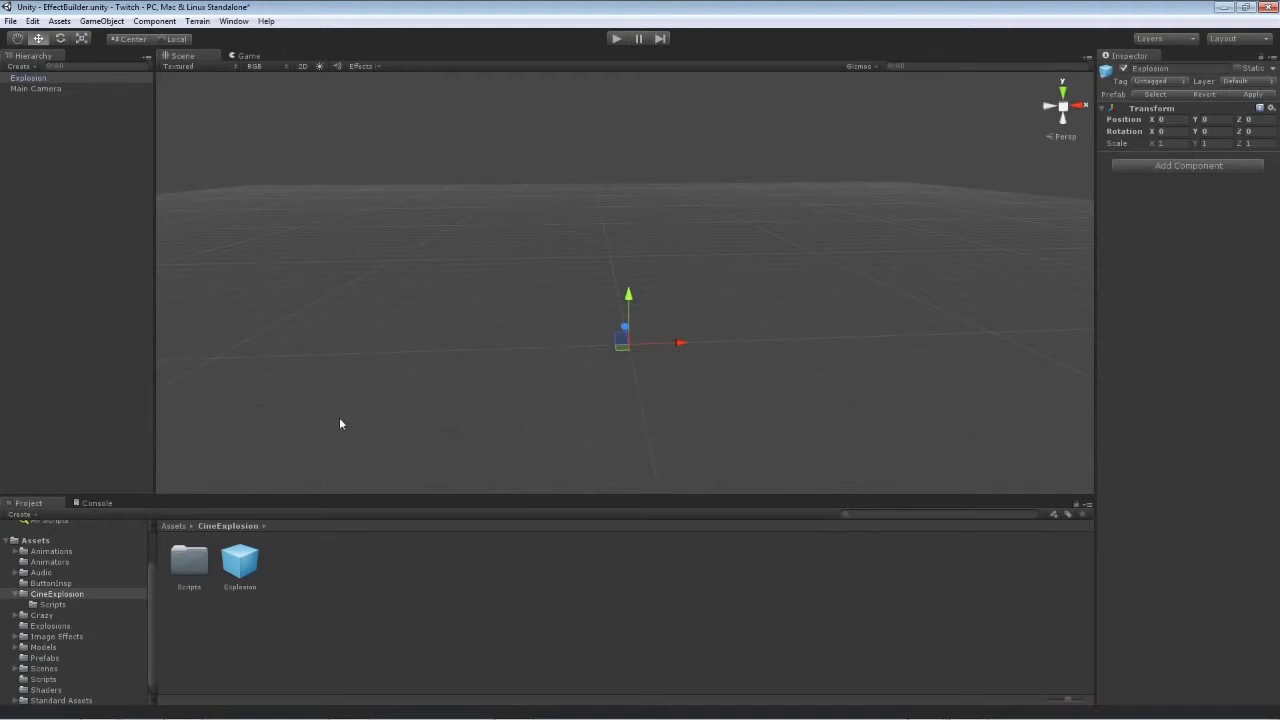
- Create a folder named Materials inside the CineExplosion folder
left_click(346, 595)
right_click(345, 593)
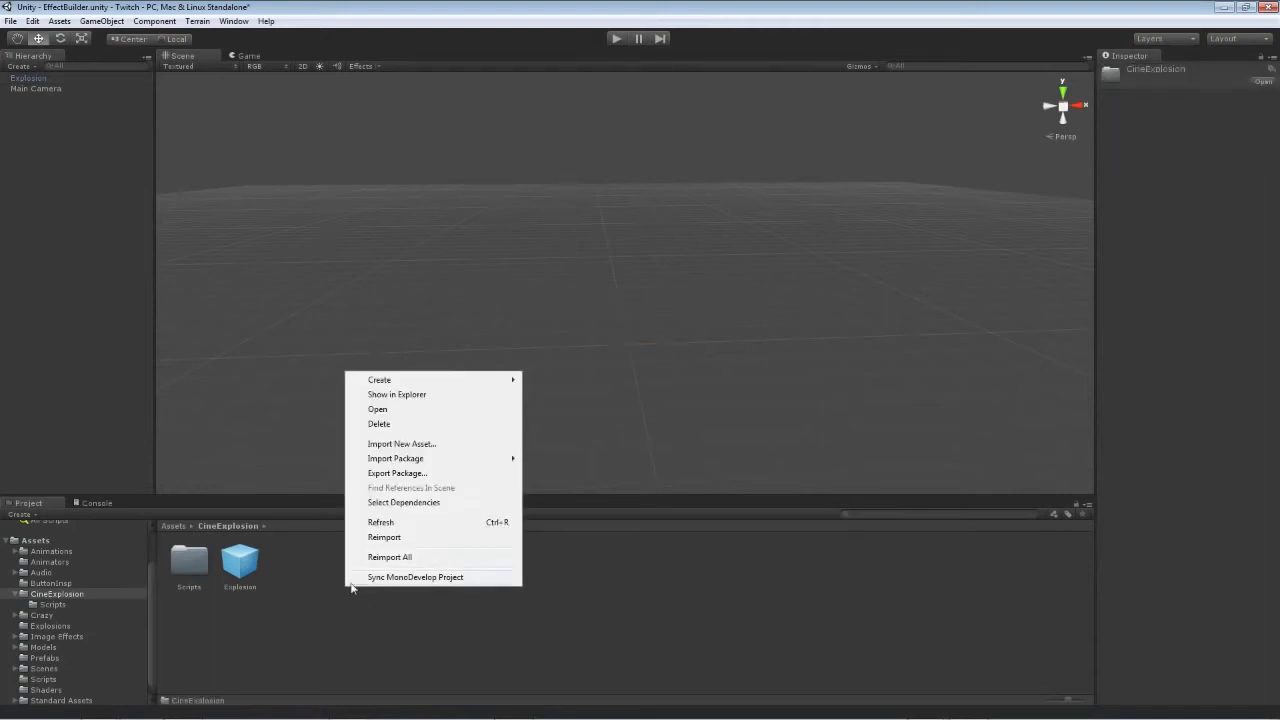
mouse_move(404, 382)
left_click(572, 383)
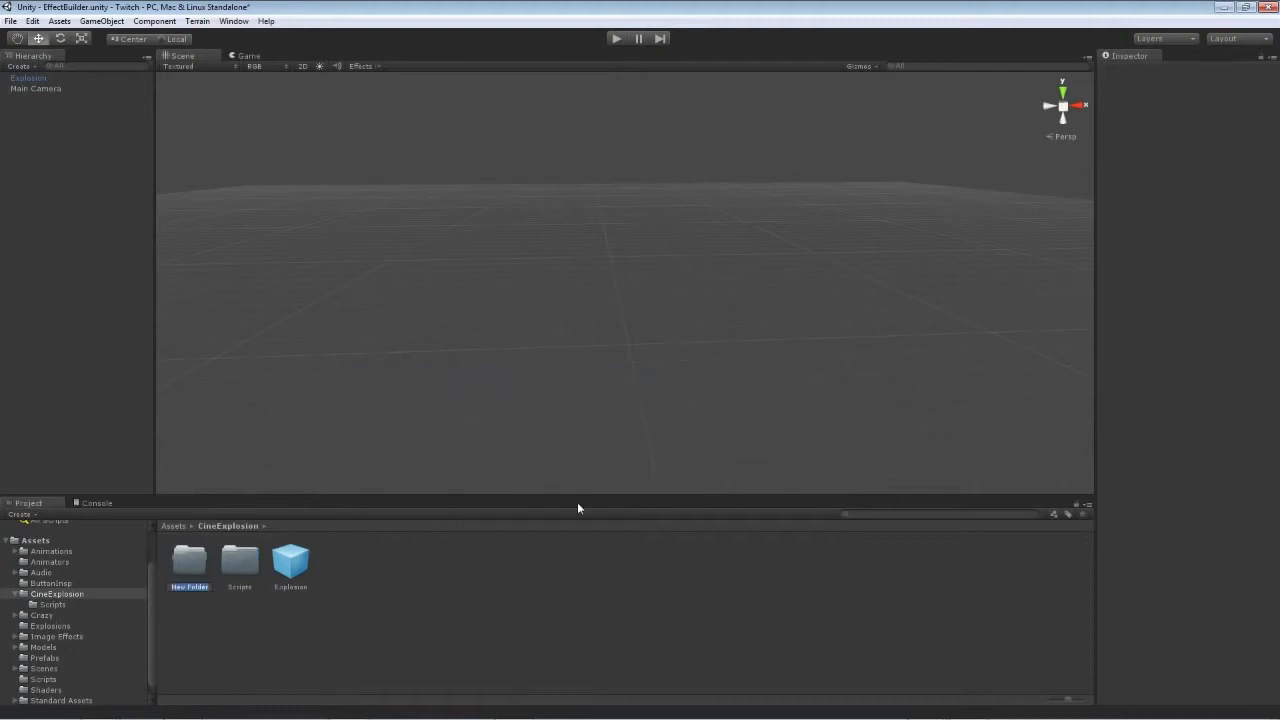
type("Materials")
key("Return")
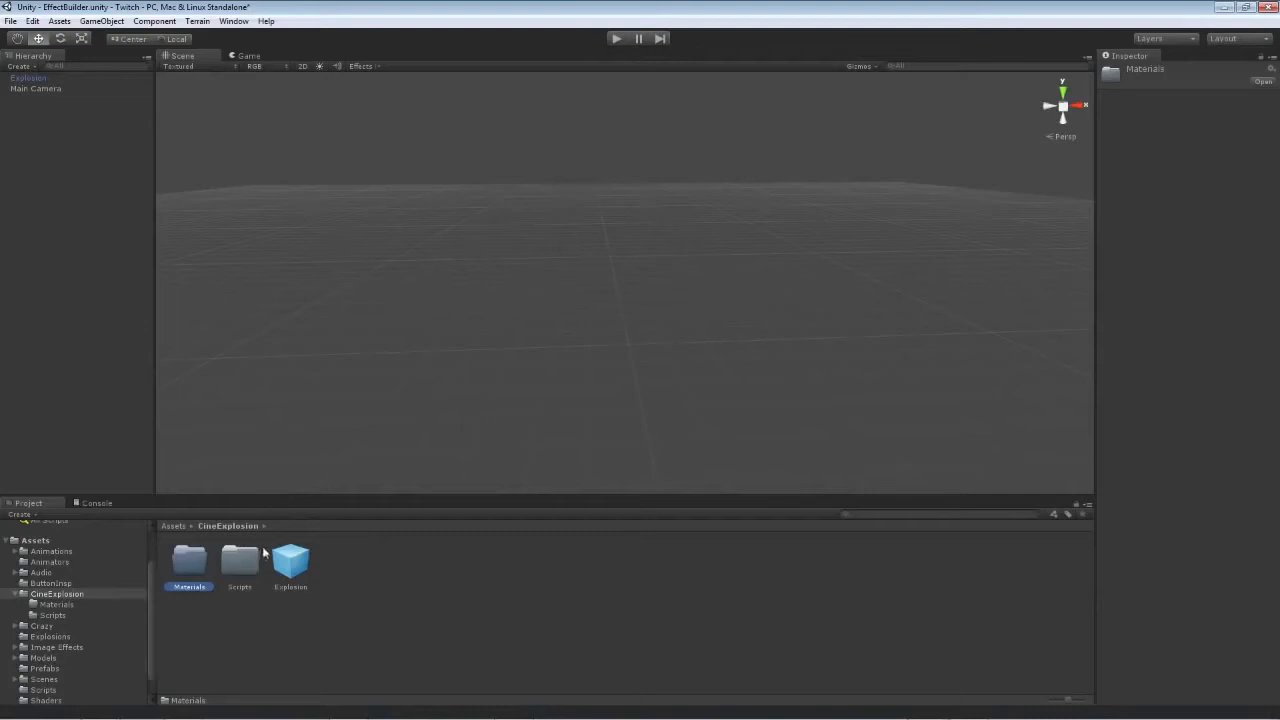
- Create a material named Fire Core inside the Materials folder
double_click(190, 563)
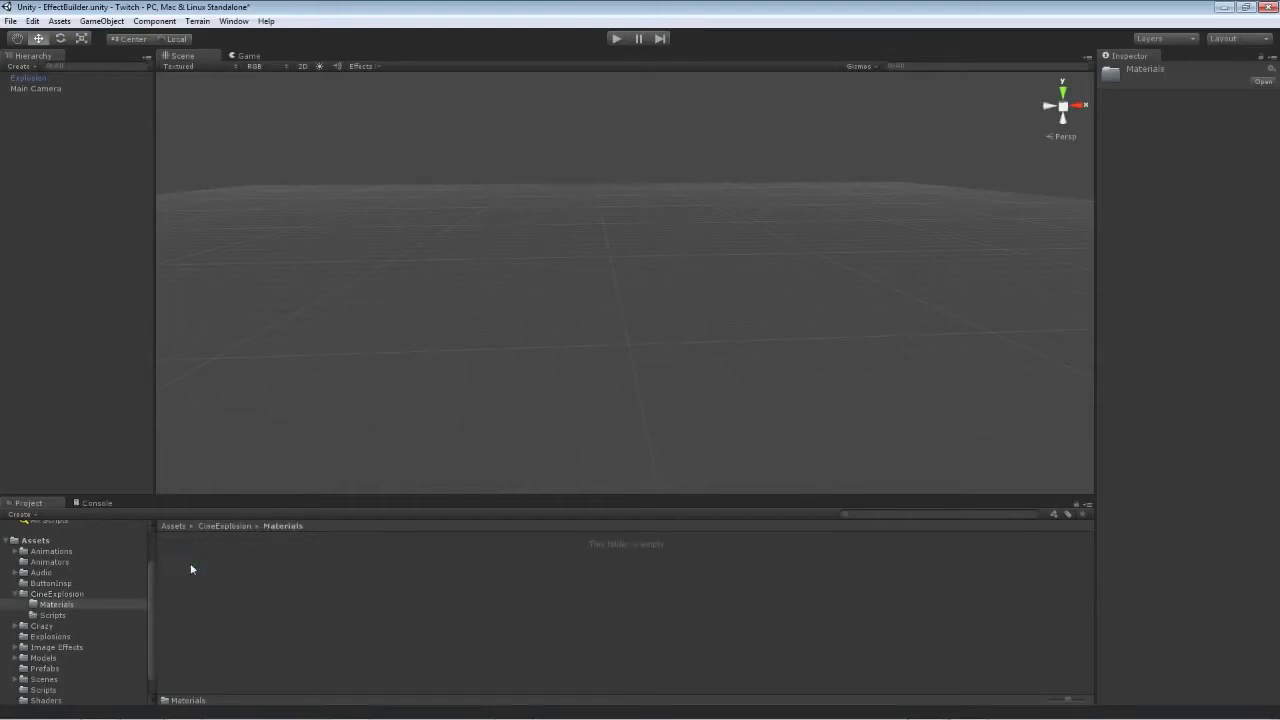
right_click(241, 577)
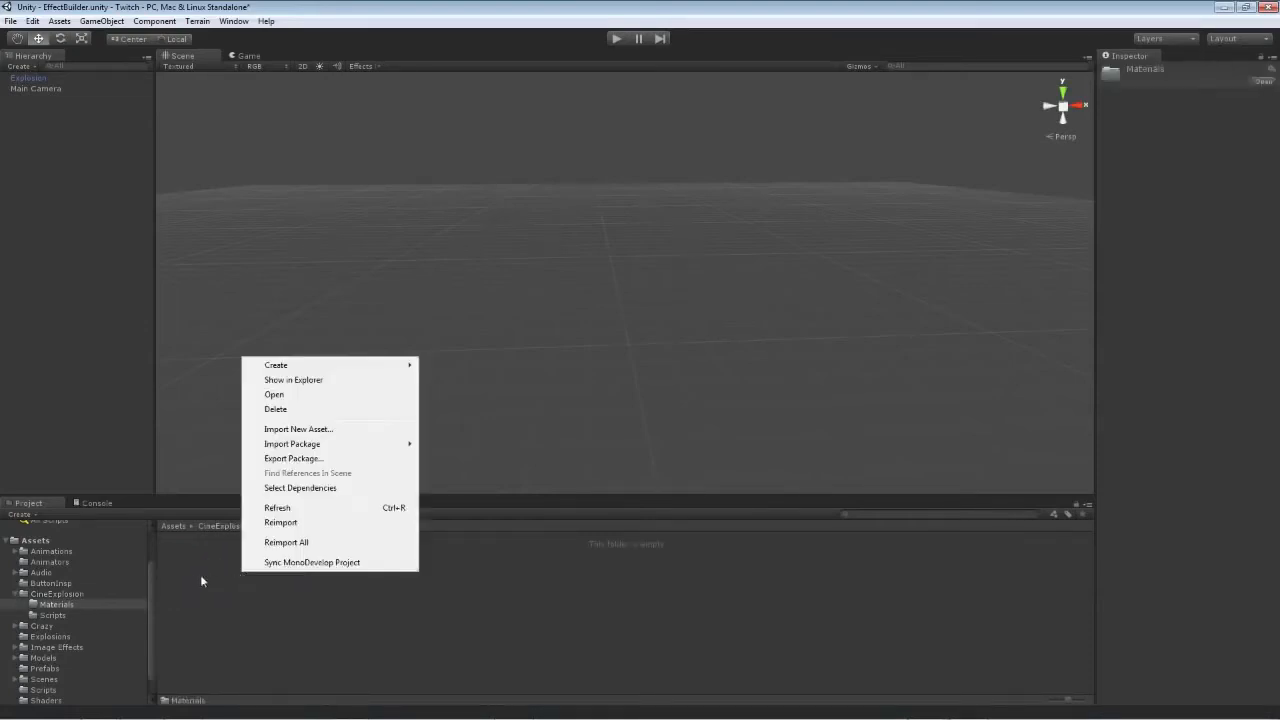
left_click(202, 577)
right_click(236, 577)
mouse_move(297, 372)
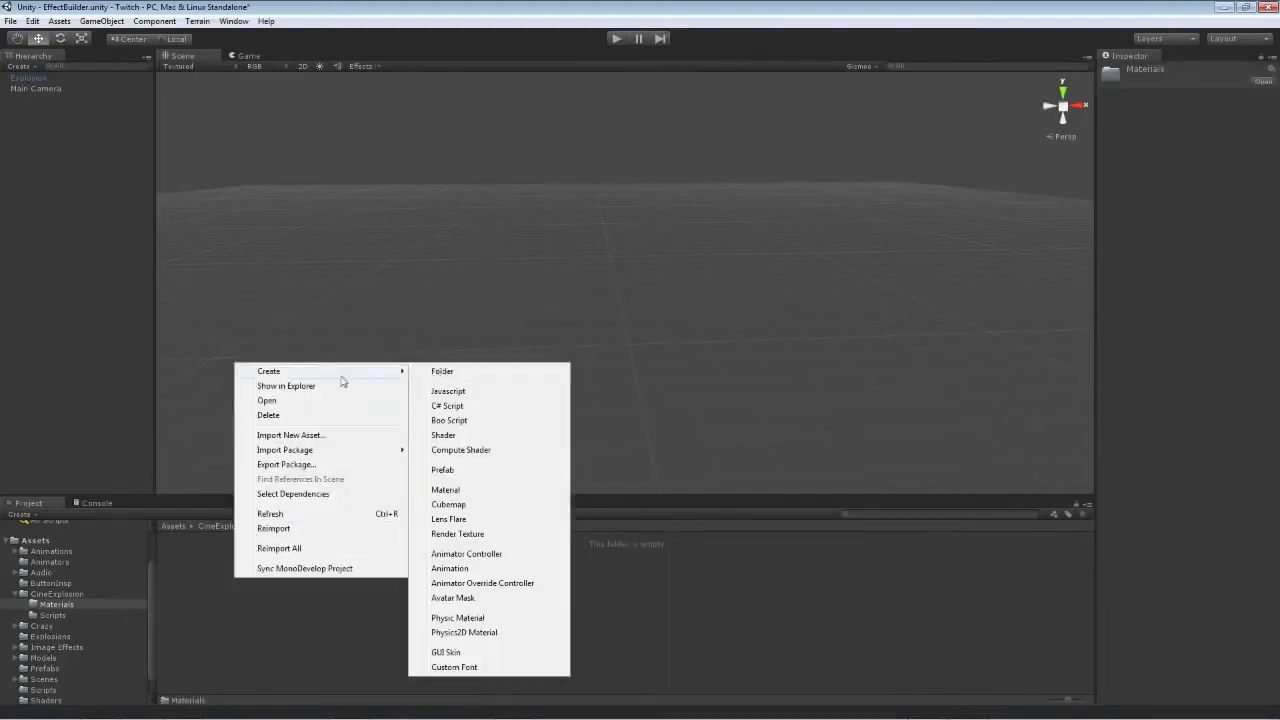
left_click(429, 486)
type("flre Core")
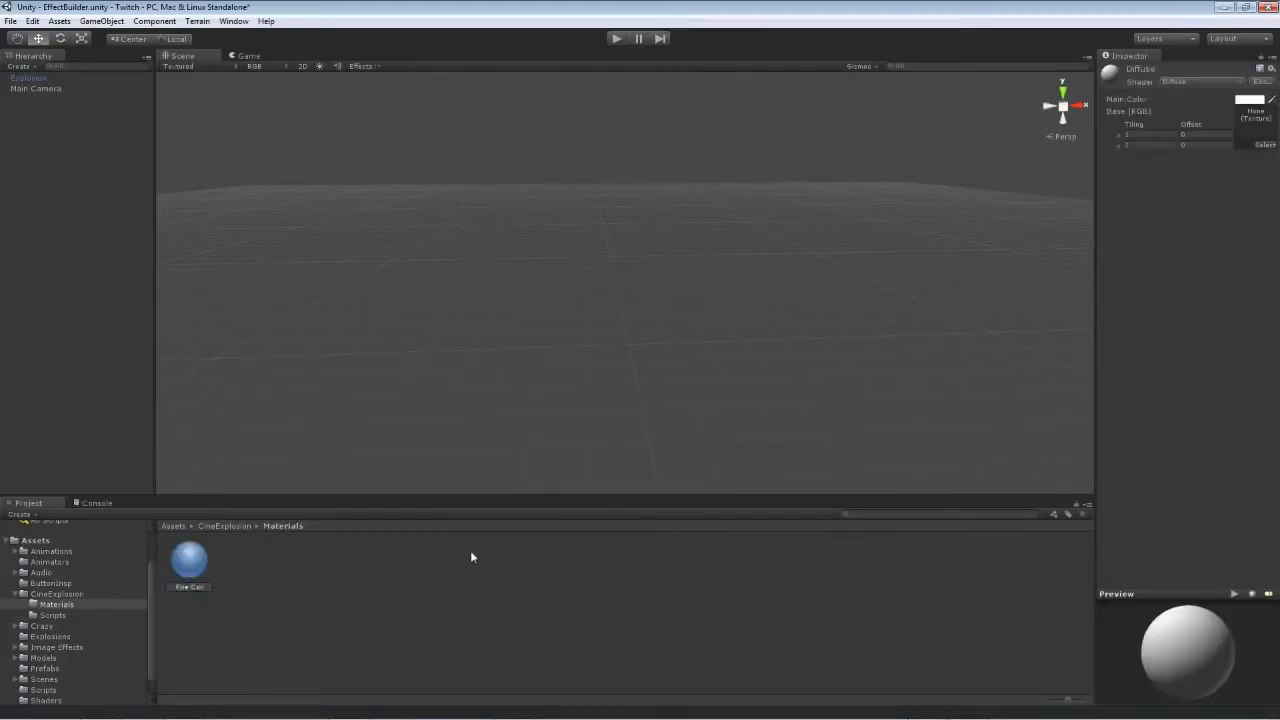
key("Return")
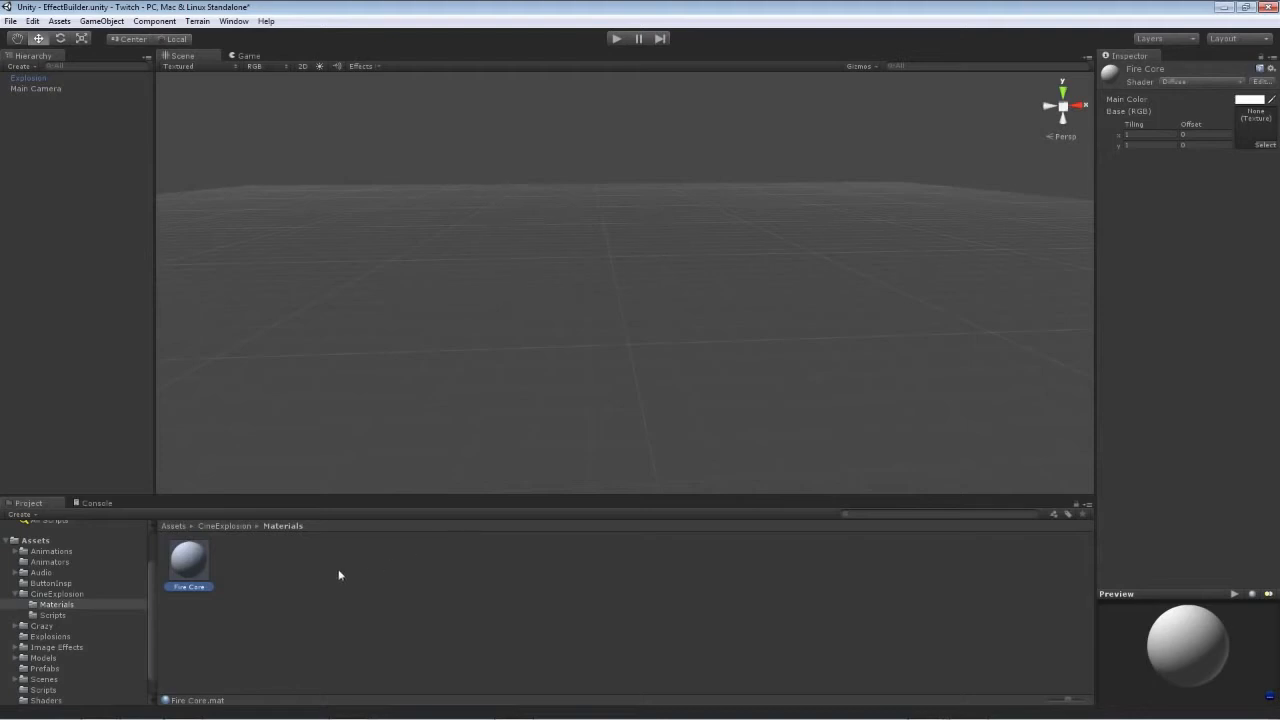
- Return to the CineExplosion folder and create a folder named Textures in it
left_click(297, 589)
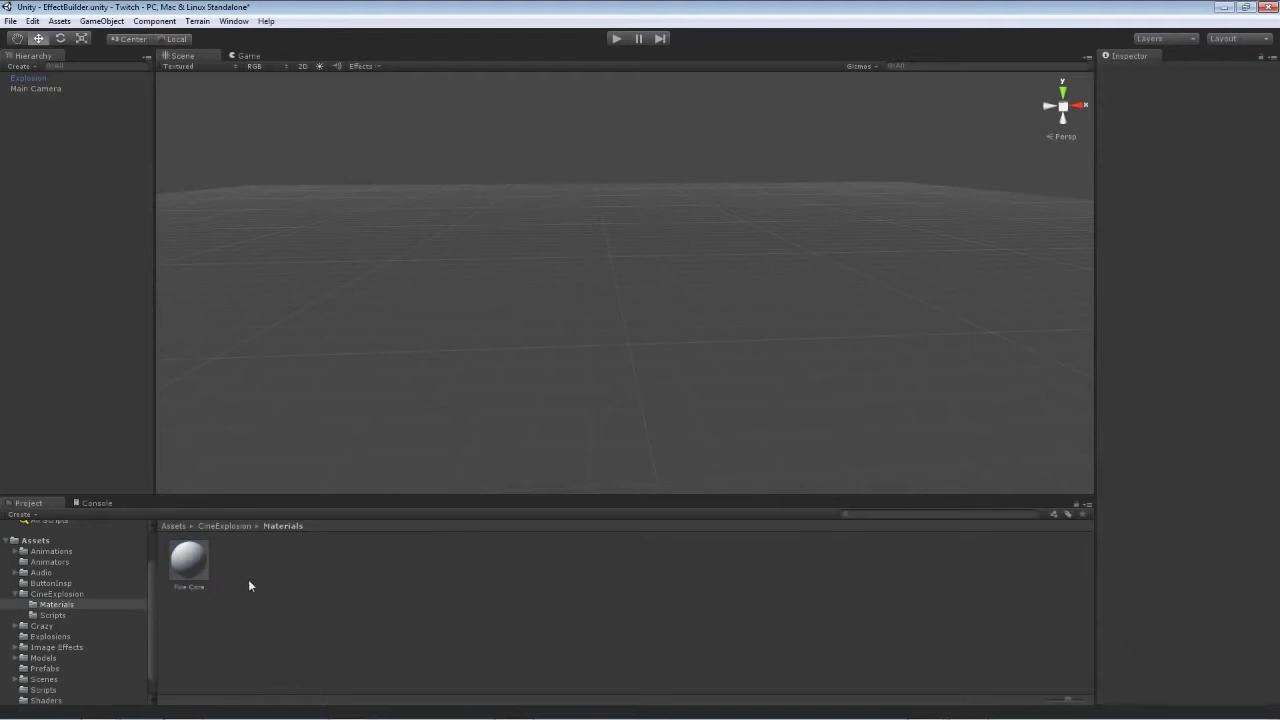
left_click(230, 526)
right_click(408, 609)
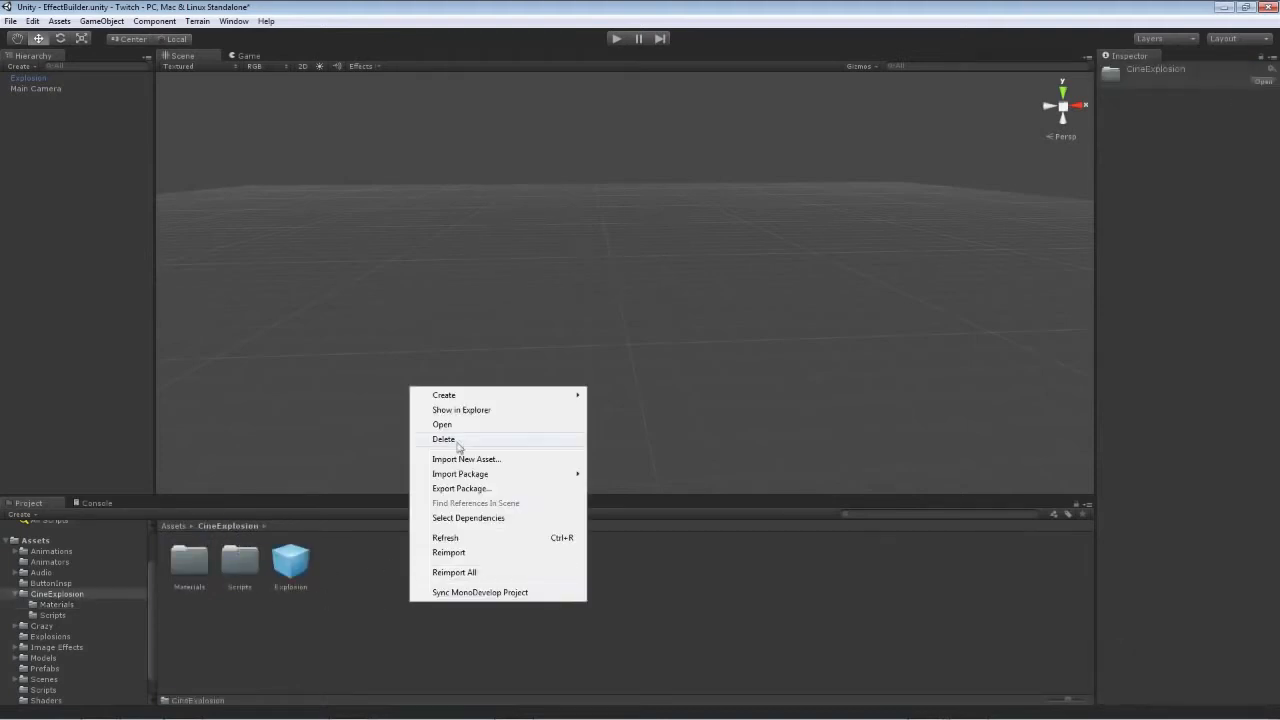
mouse_move(466, 397)
left_click(598, 399)
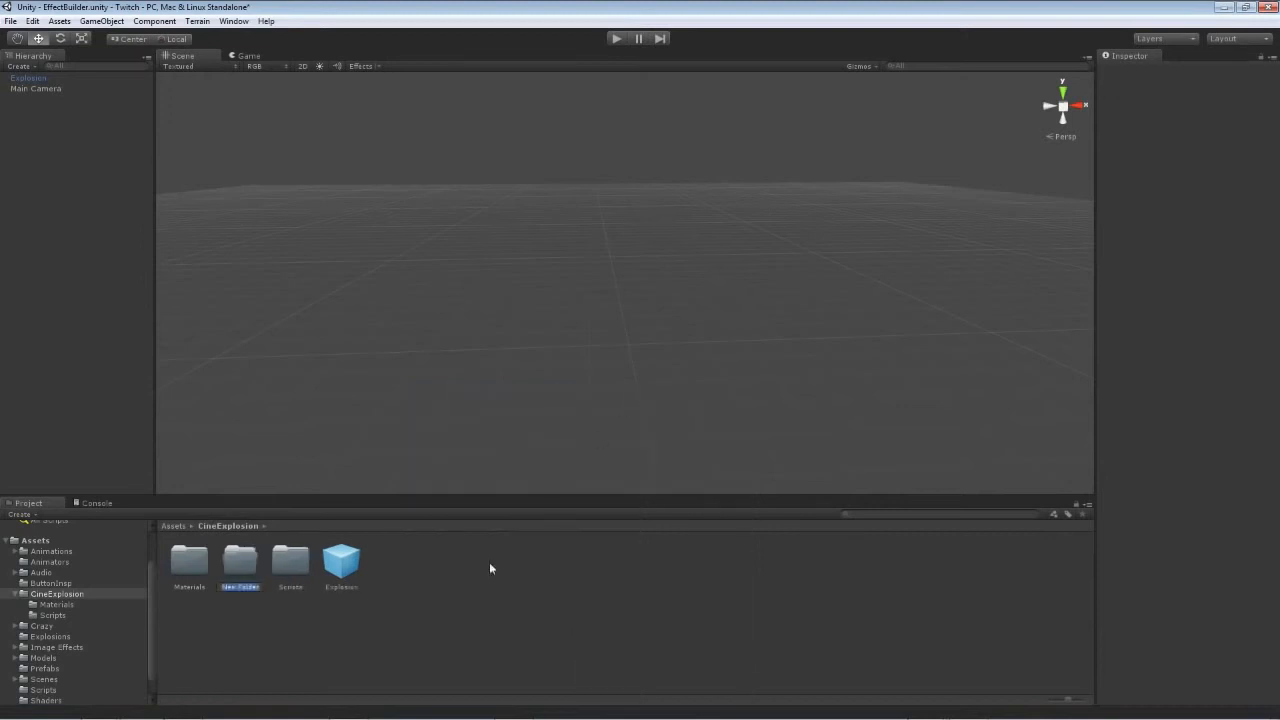
type("Textures")
key("Return")
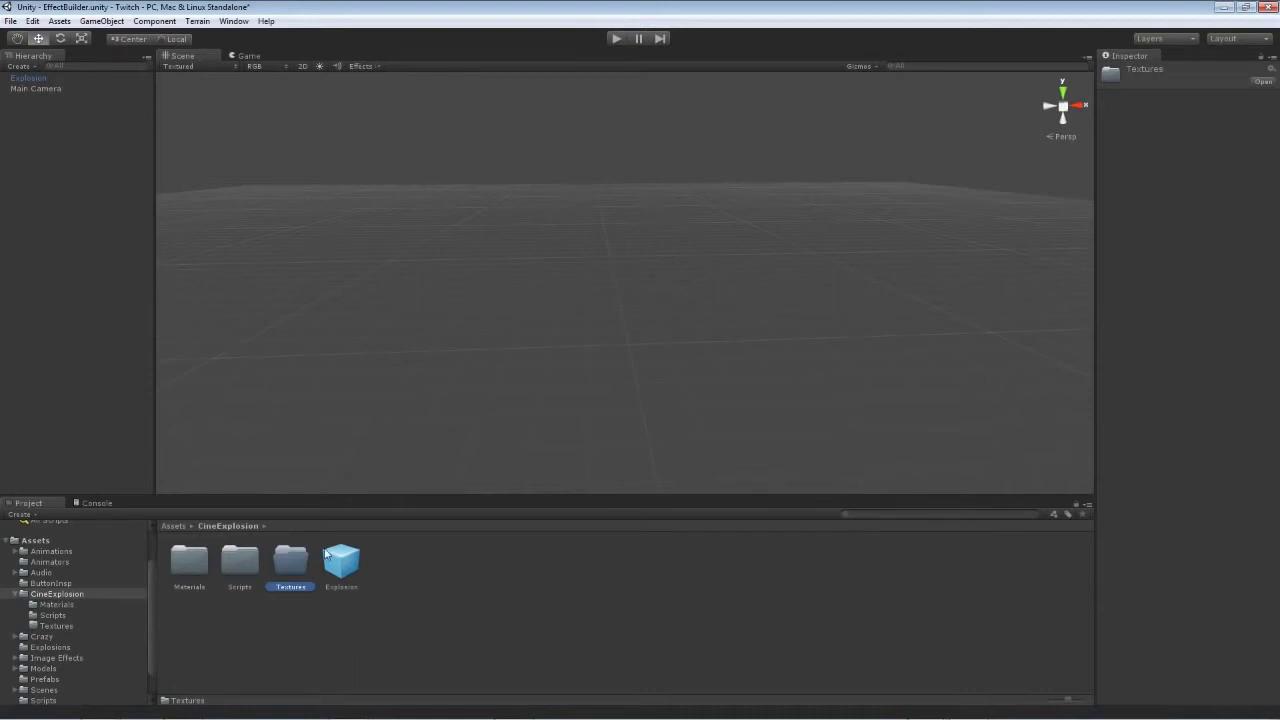
- Switch to Windows Explorer and import fireball x4.psd from the Twitch Assets Textures folder into CineExplosion's Textures folder
left_click_drag(1279, 80, 870, 226)
double_click(852, 325)
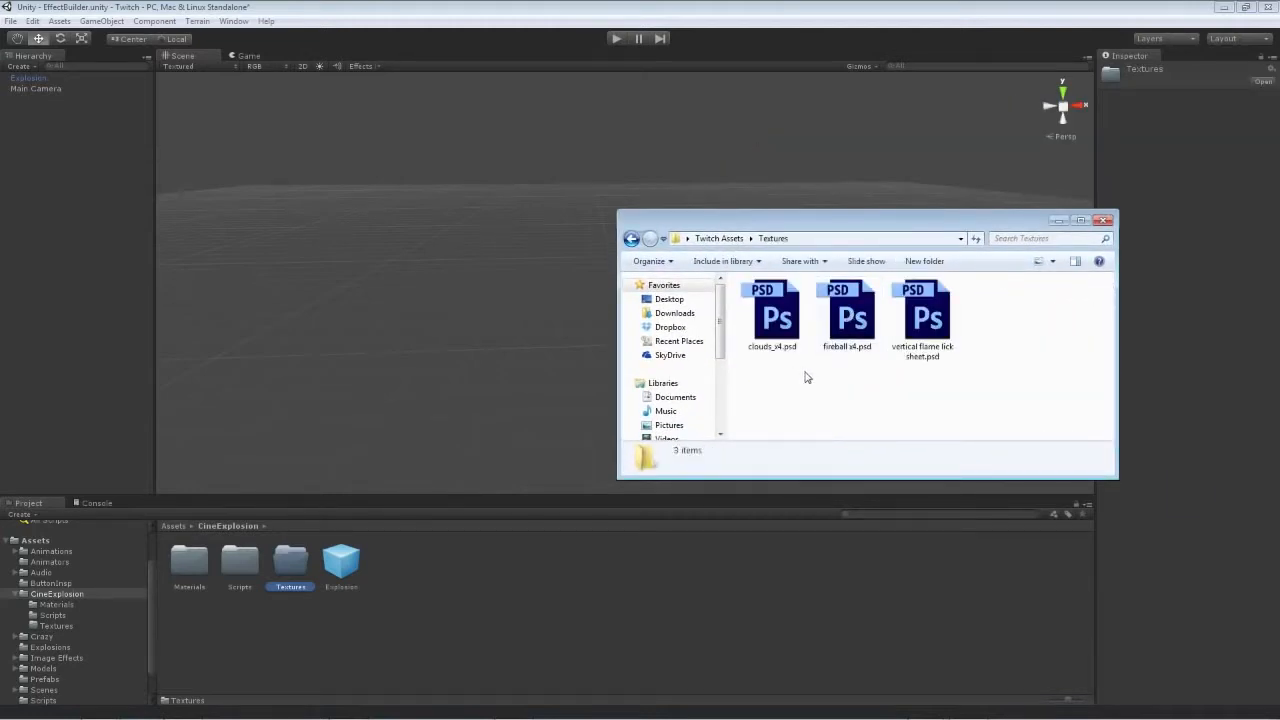
left_click(853, 314)
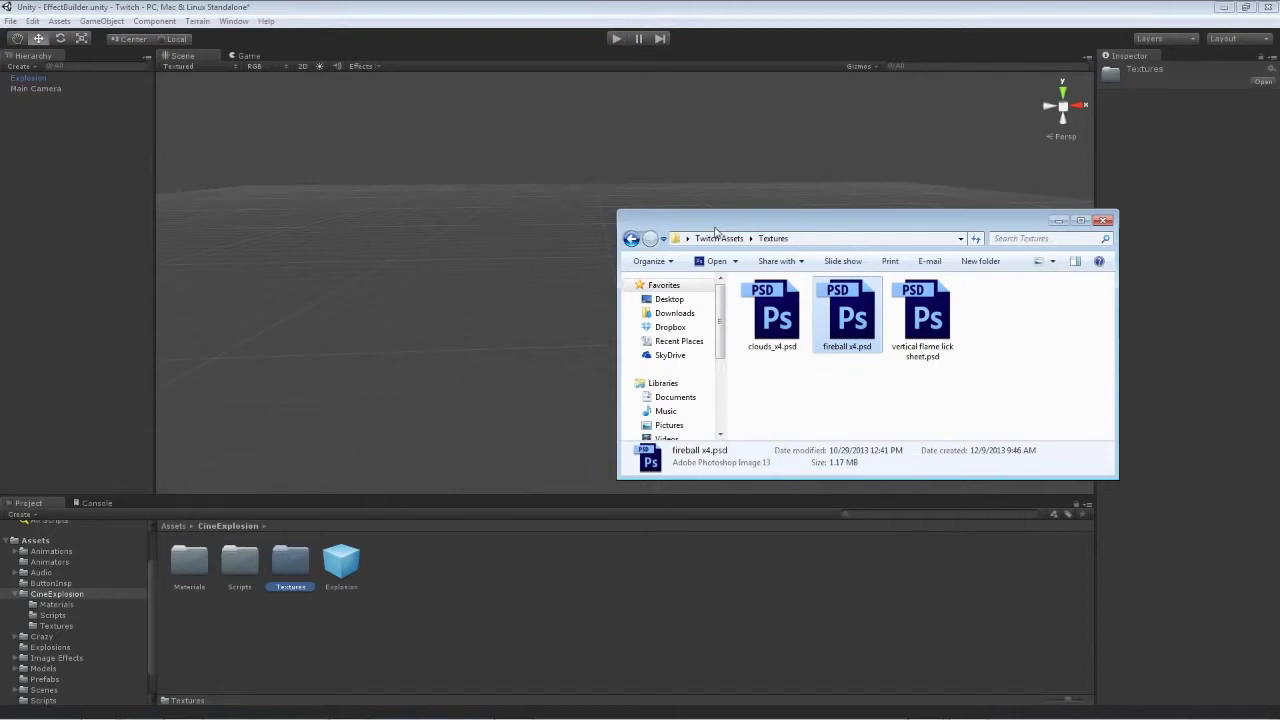
left_click_drag(714, 228, 1279, 210)
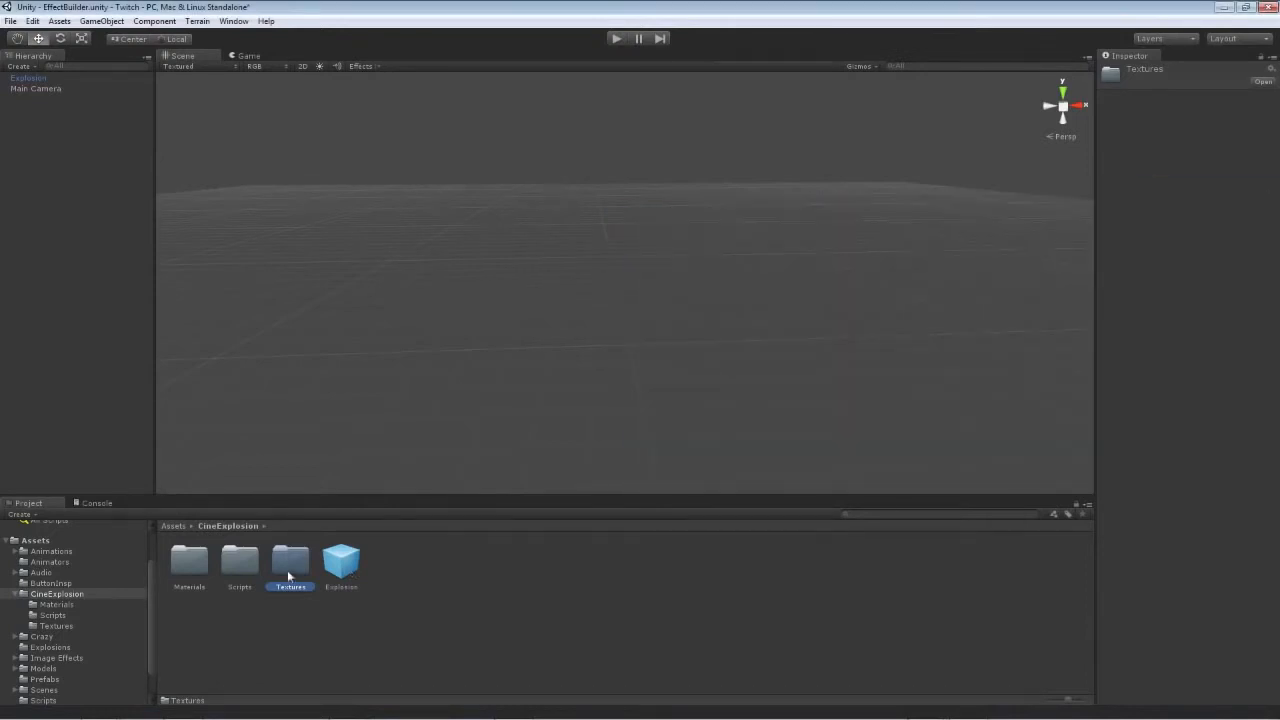
- Set the Fire Core material's shader to Particles/Additive
double_click(191, 565)
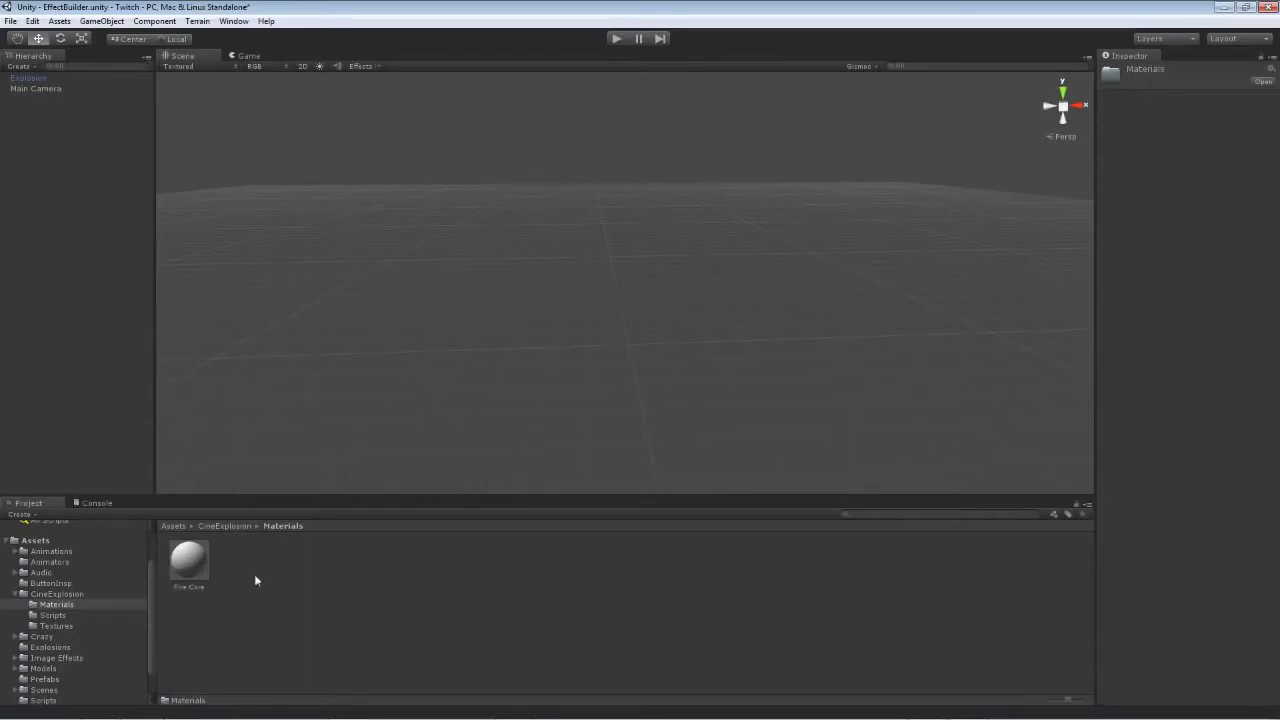
left_click(201, 560)
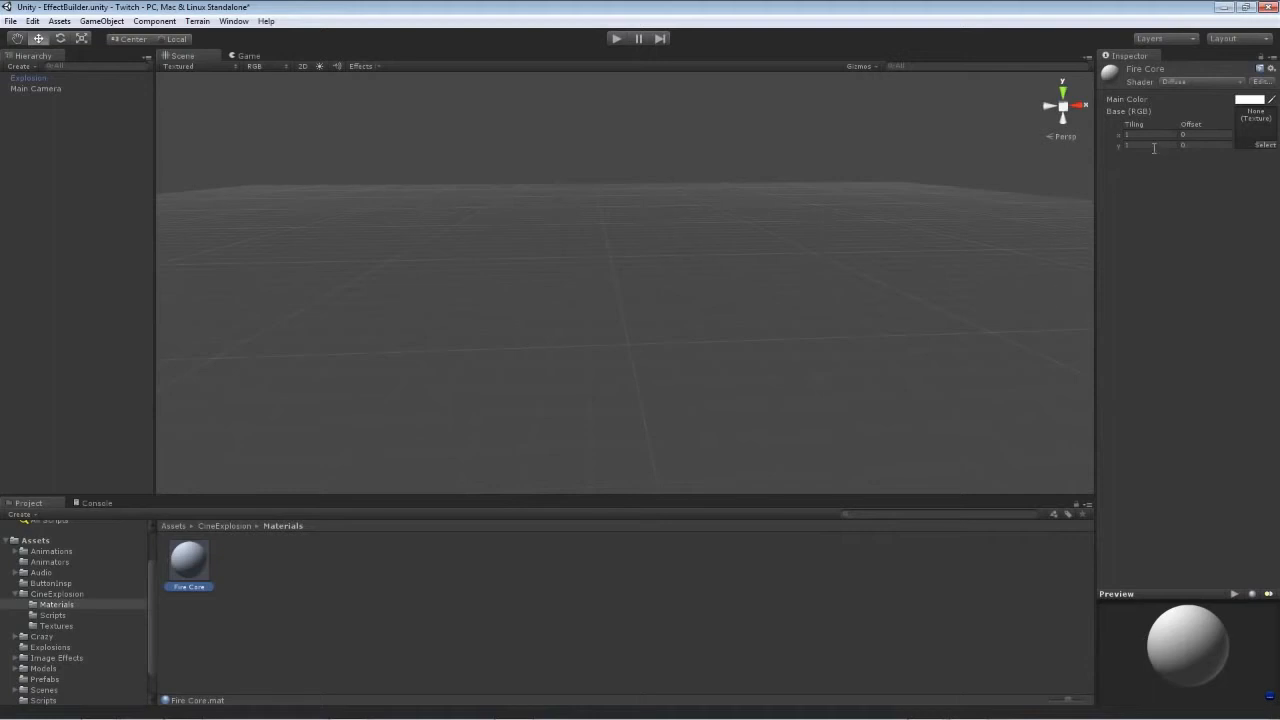
left_click(1182, 83)
mouse_move(1200, 287)
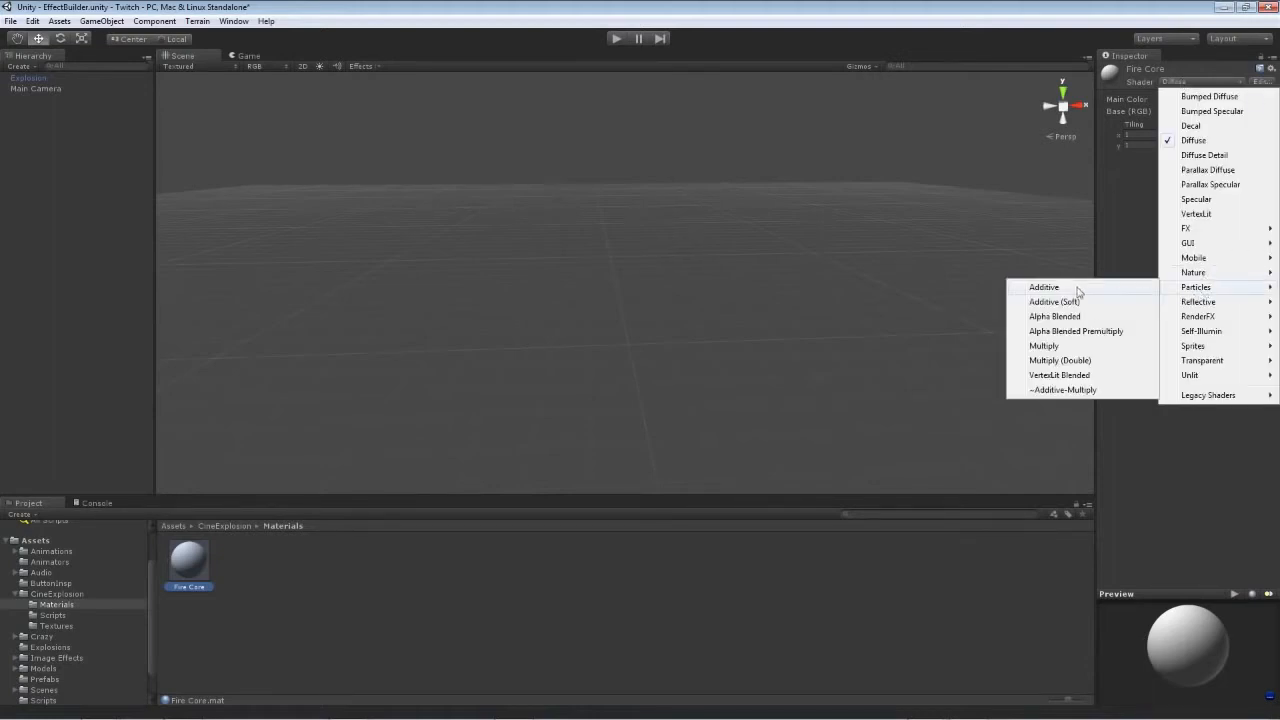
left_click(1078, 290)
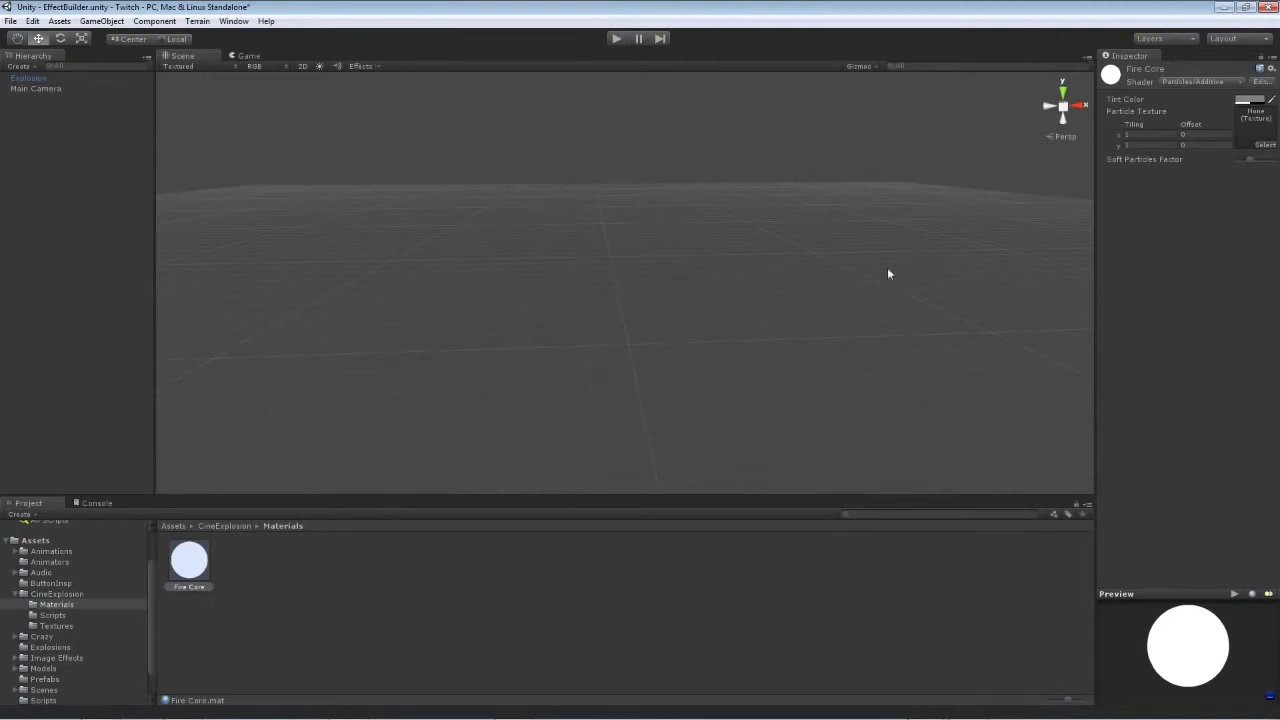
- Assign the fireball x4 texture as the Fire Core material's particle texture
left_click(1263, 145)
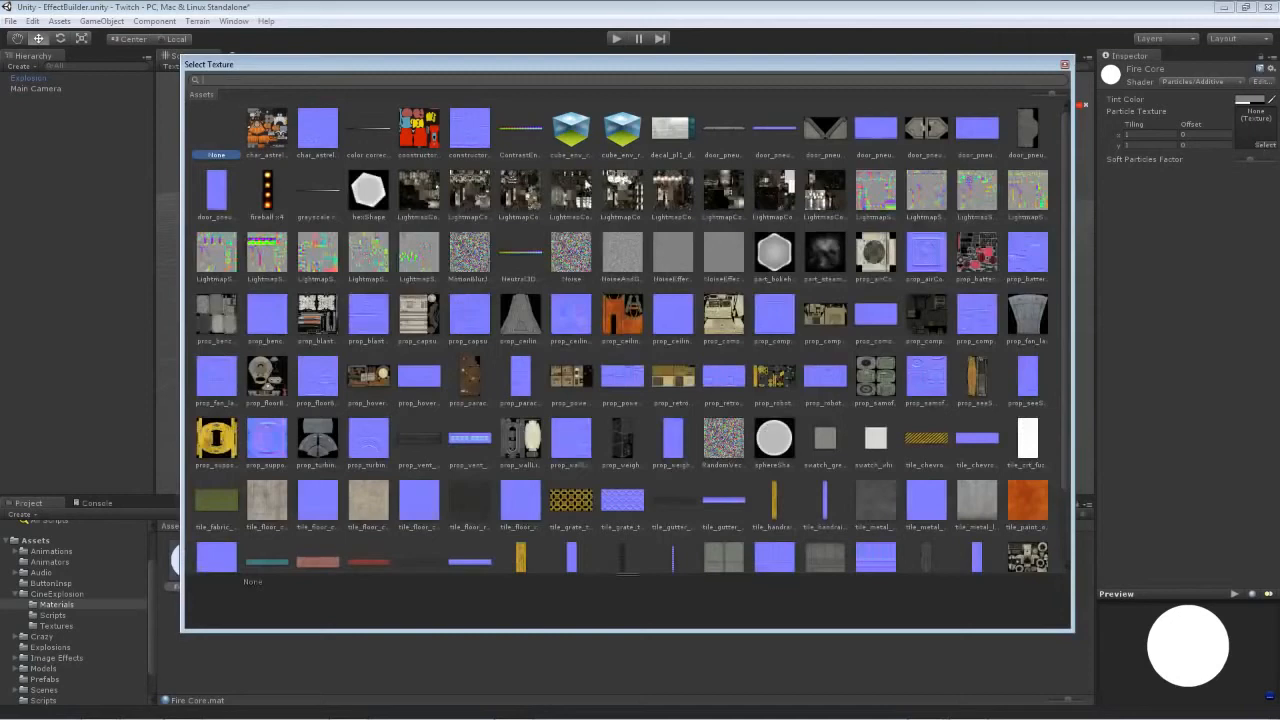
left_click(267, 195)
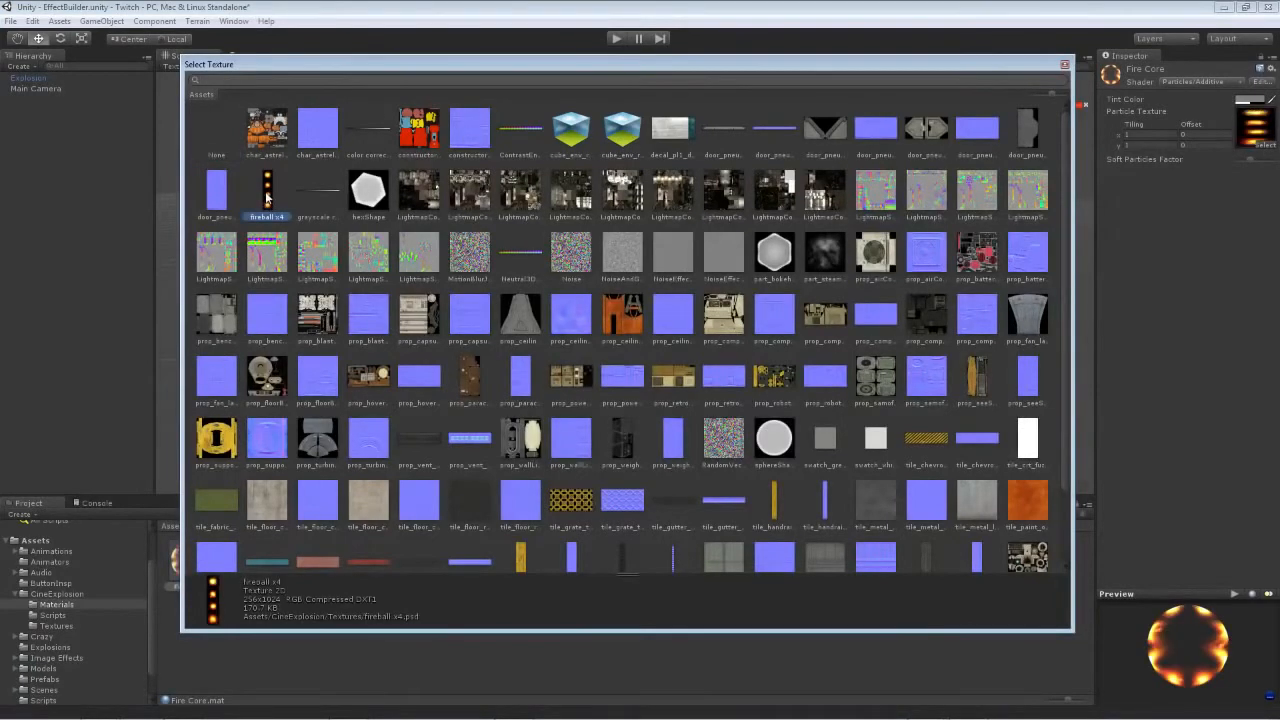
double_click(267, 199)
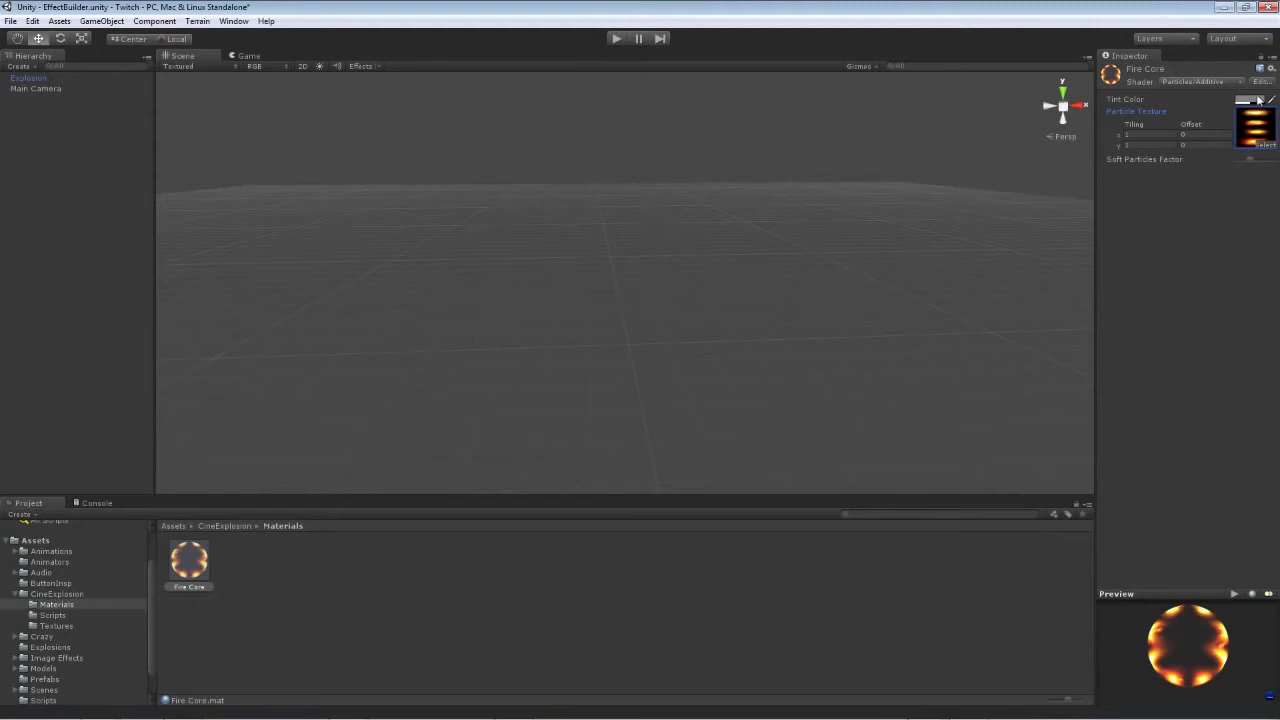
- Set the alpha of the Fire Core material's tint color to 37
left_click(1250, 100)
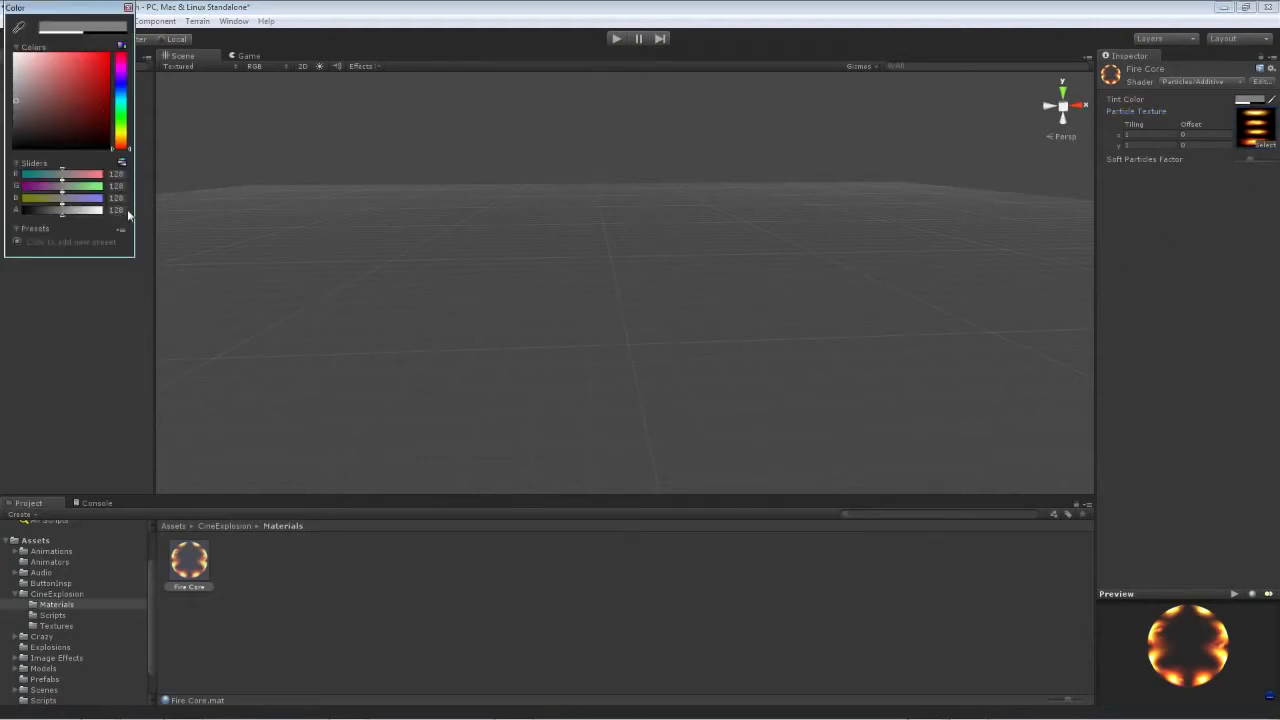
left_click_drag(124, 210, 108, 210)
type("37")
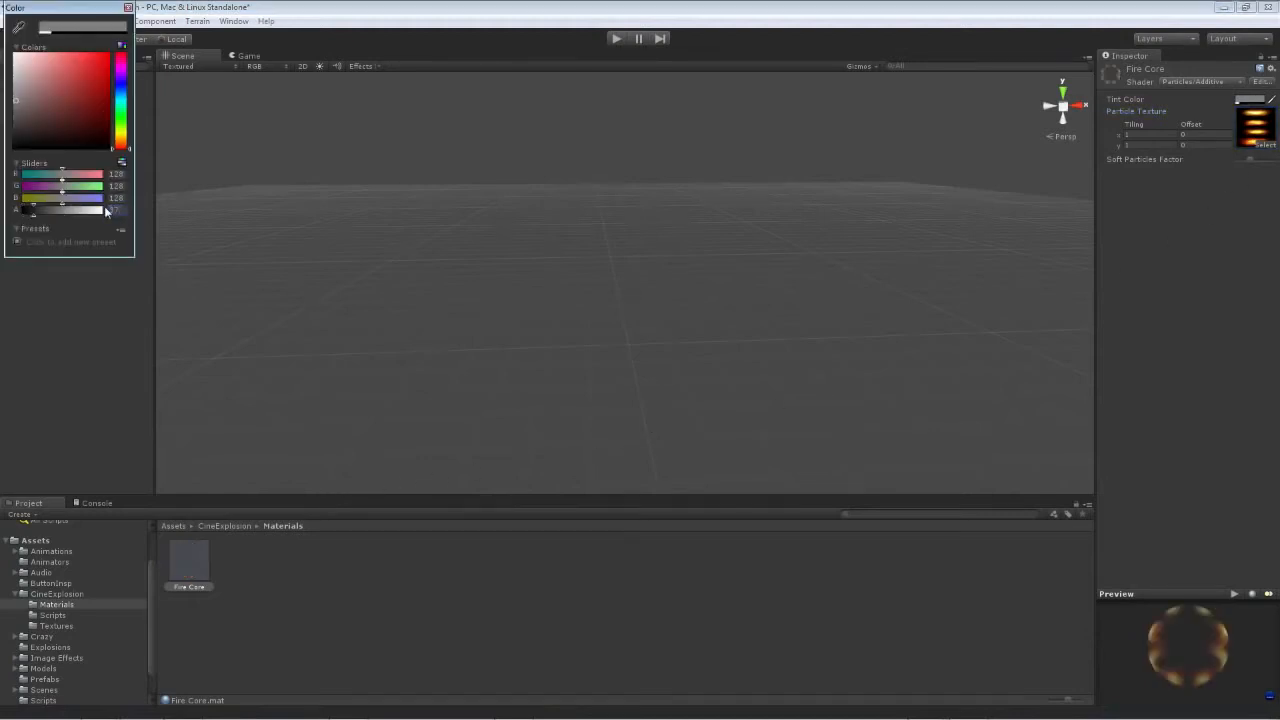
left_click(128, 8)
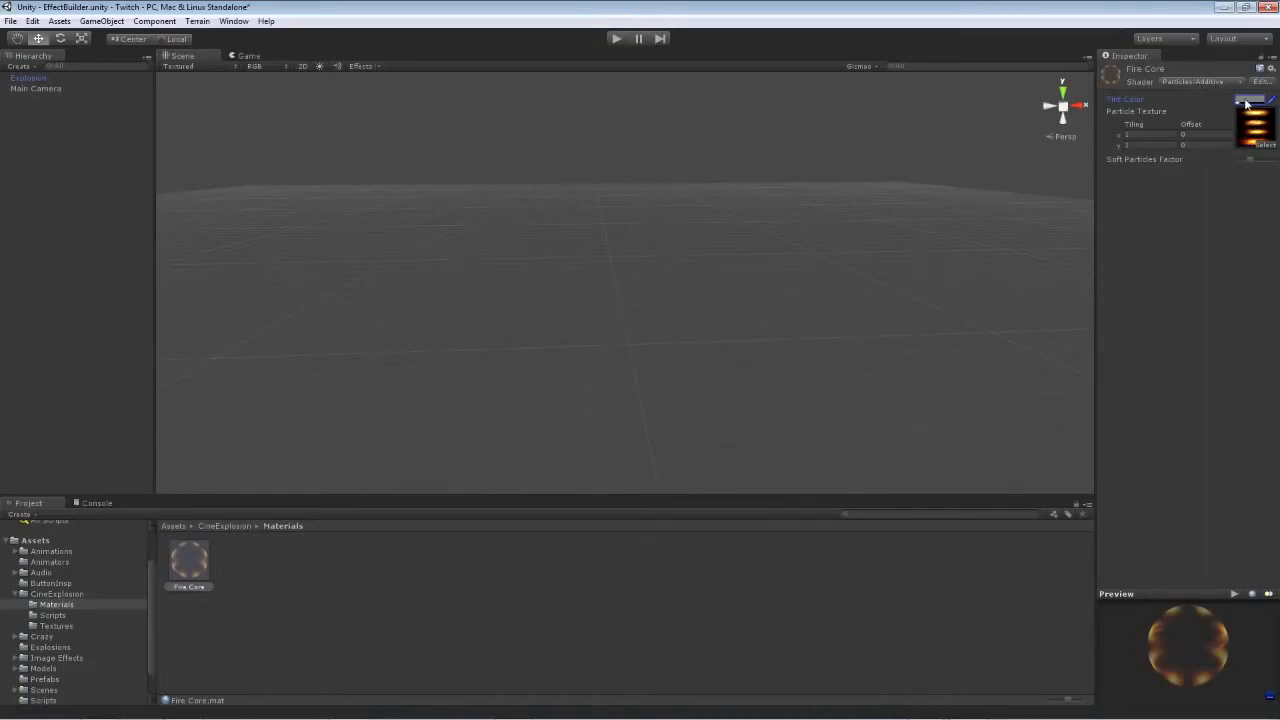
- Create a new particle system and make it a child of the Explosion object
left_click(279, 630)
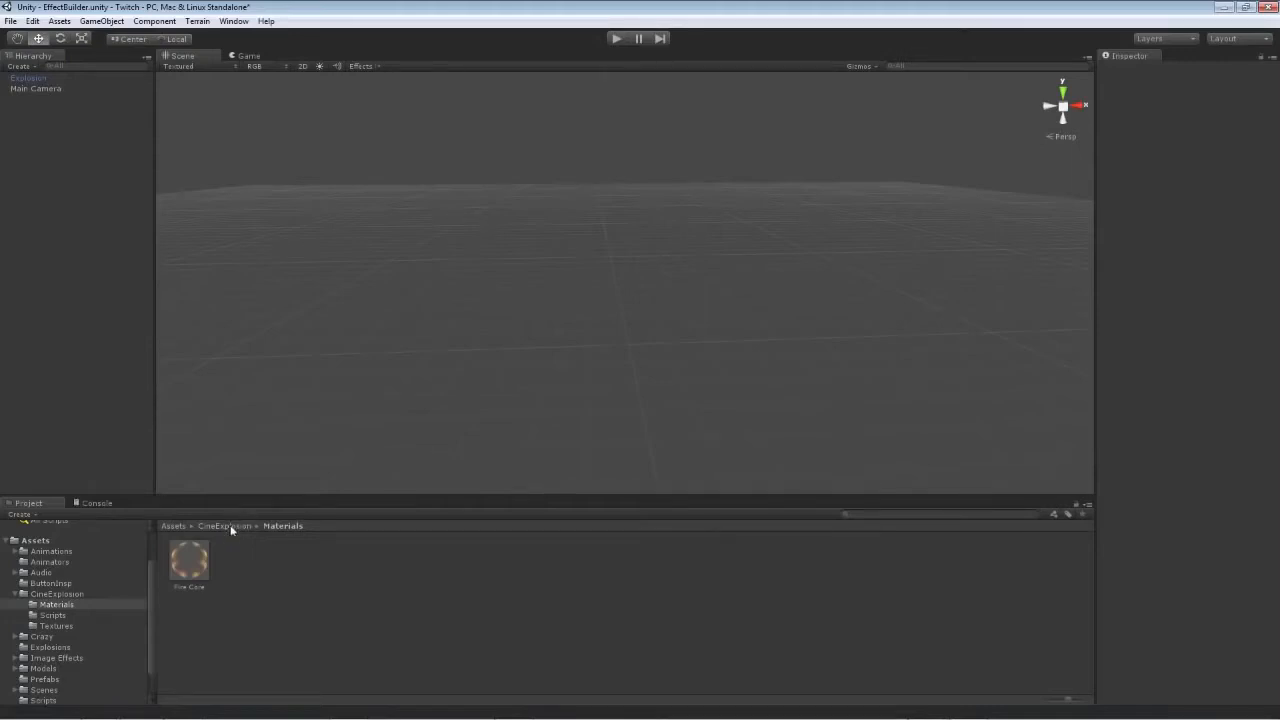
left_click(19, 79)
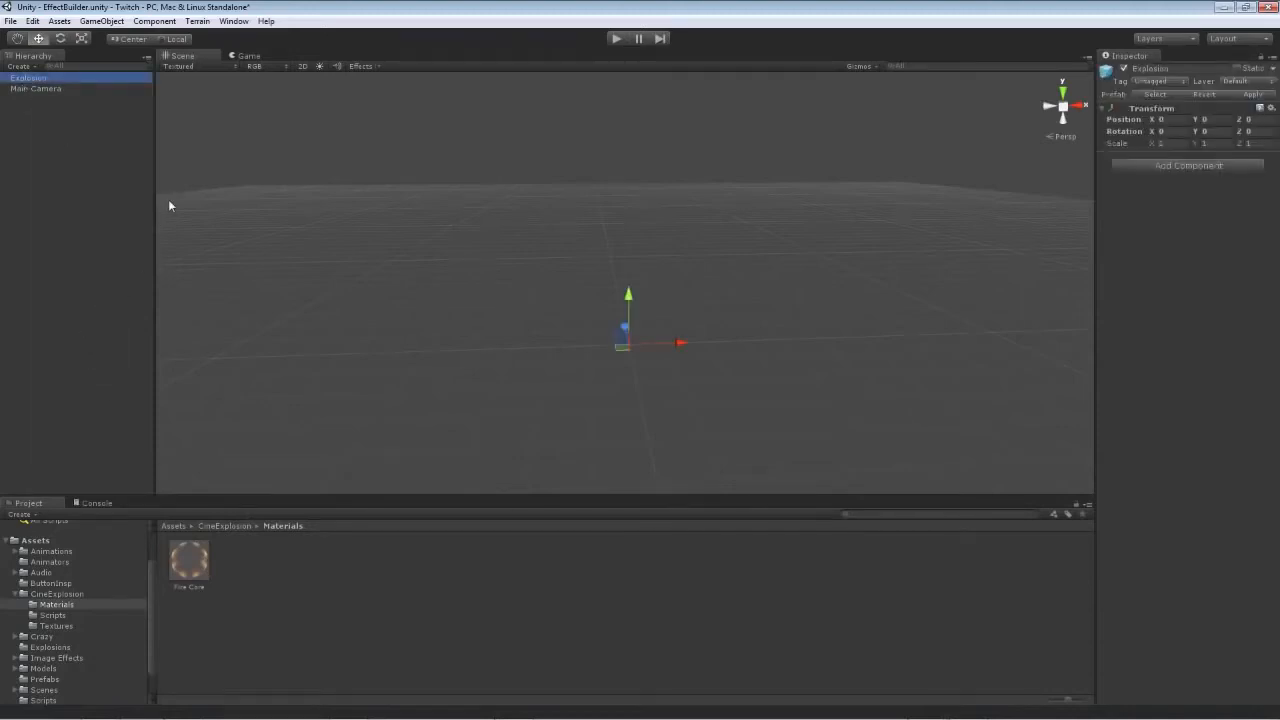
left_click(102, 21)
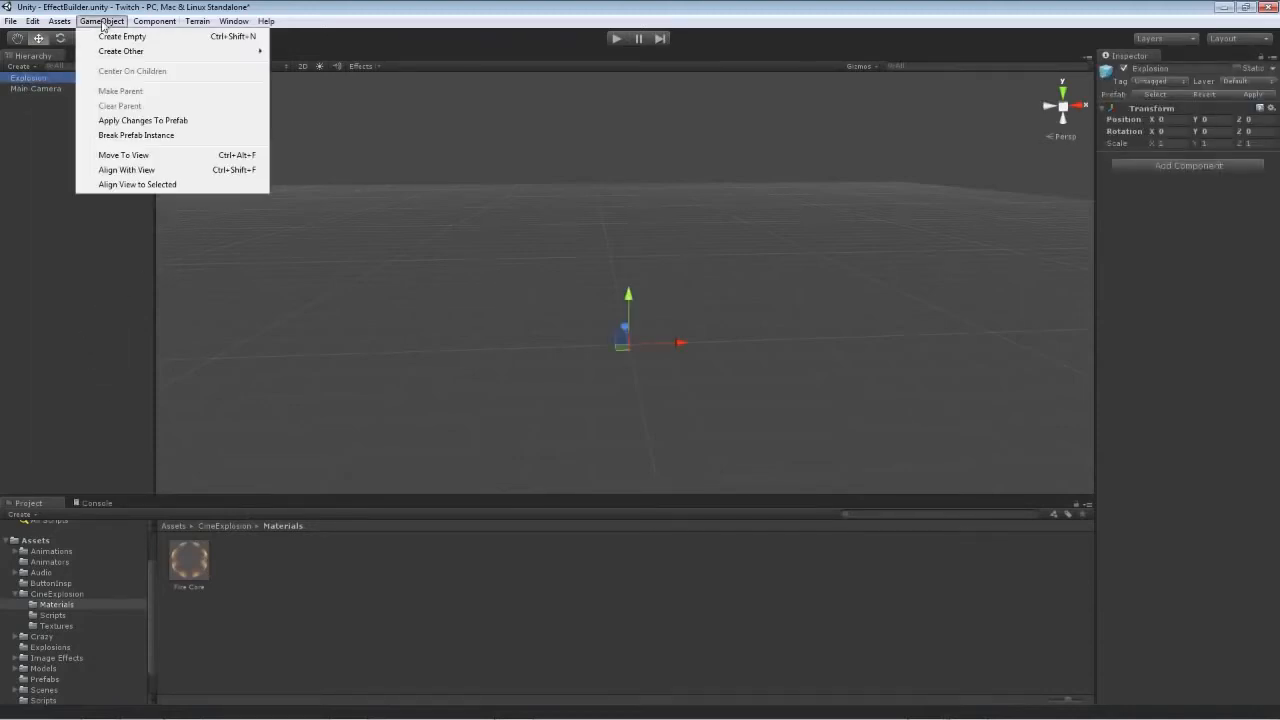
mouse_move(130, 51)
left_click(310, 46)
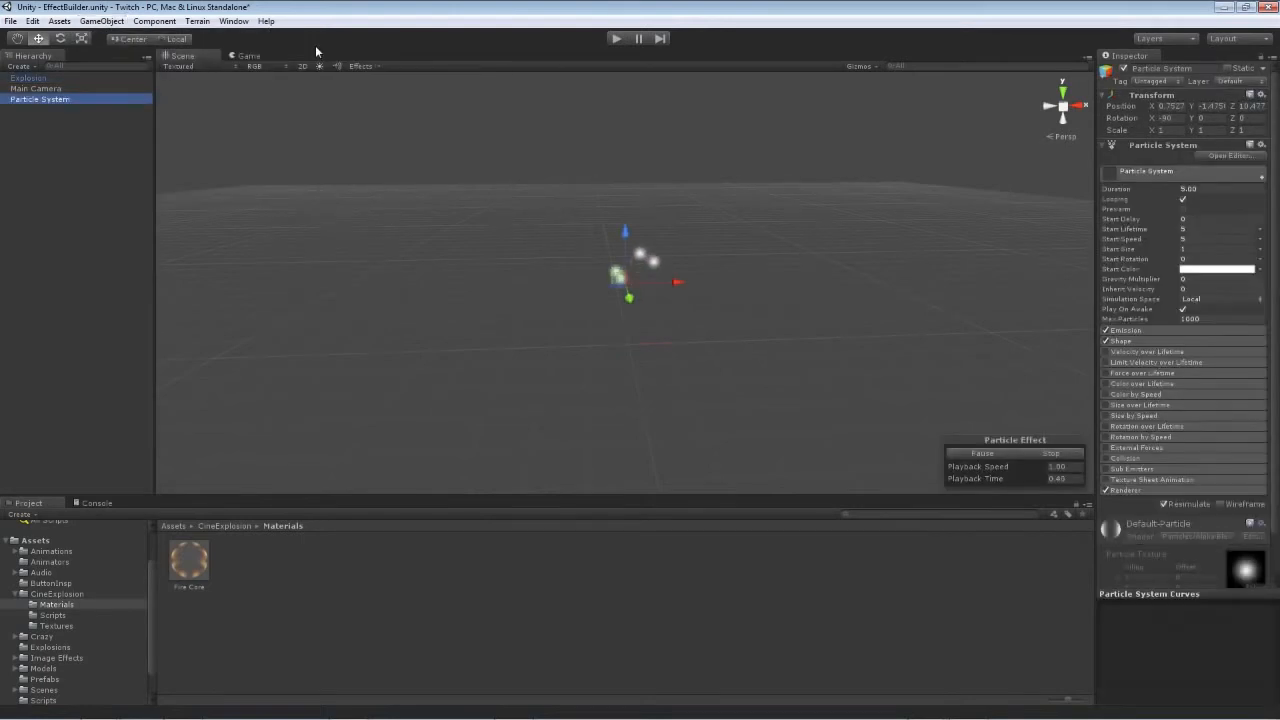
left_click_drag(49, 100, 33, 81)
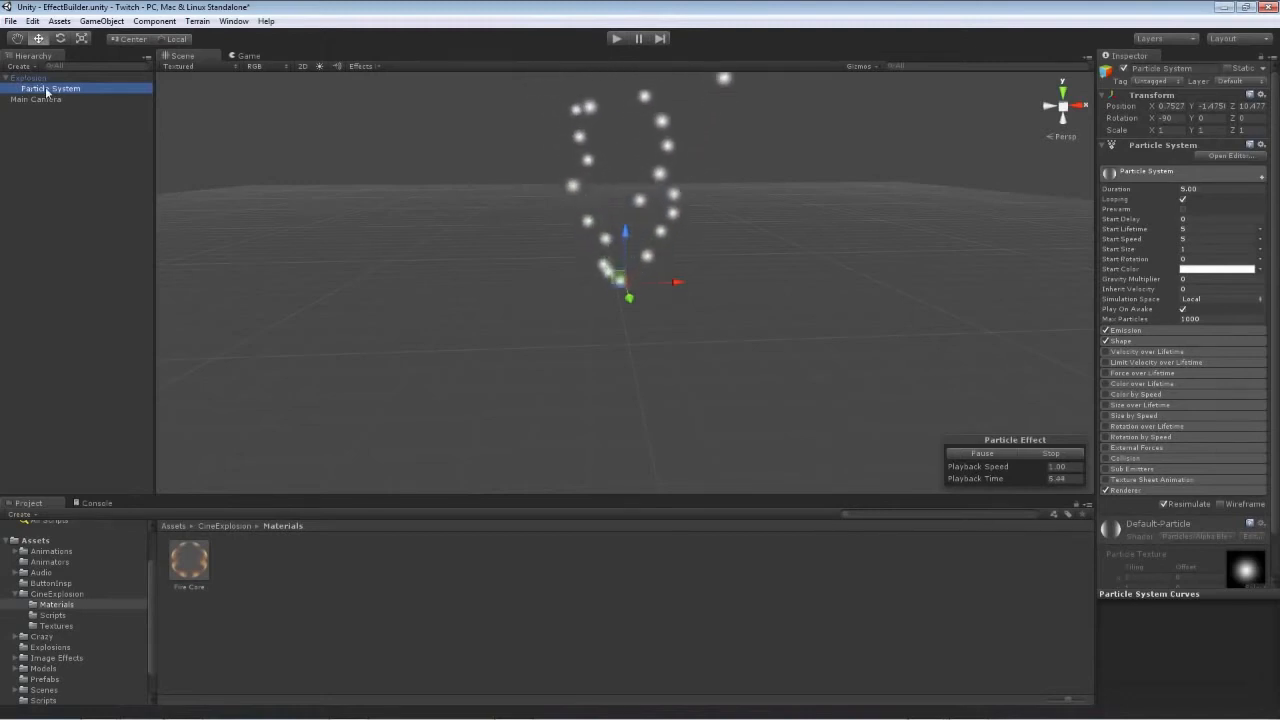
- Rename the new particle system as Central Fireball
left_click(46, 92)
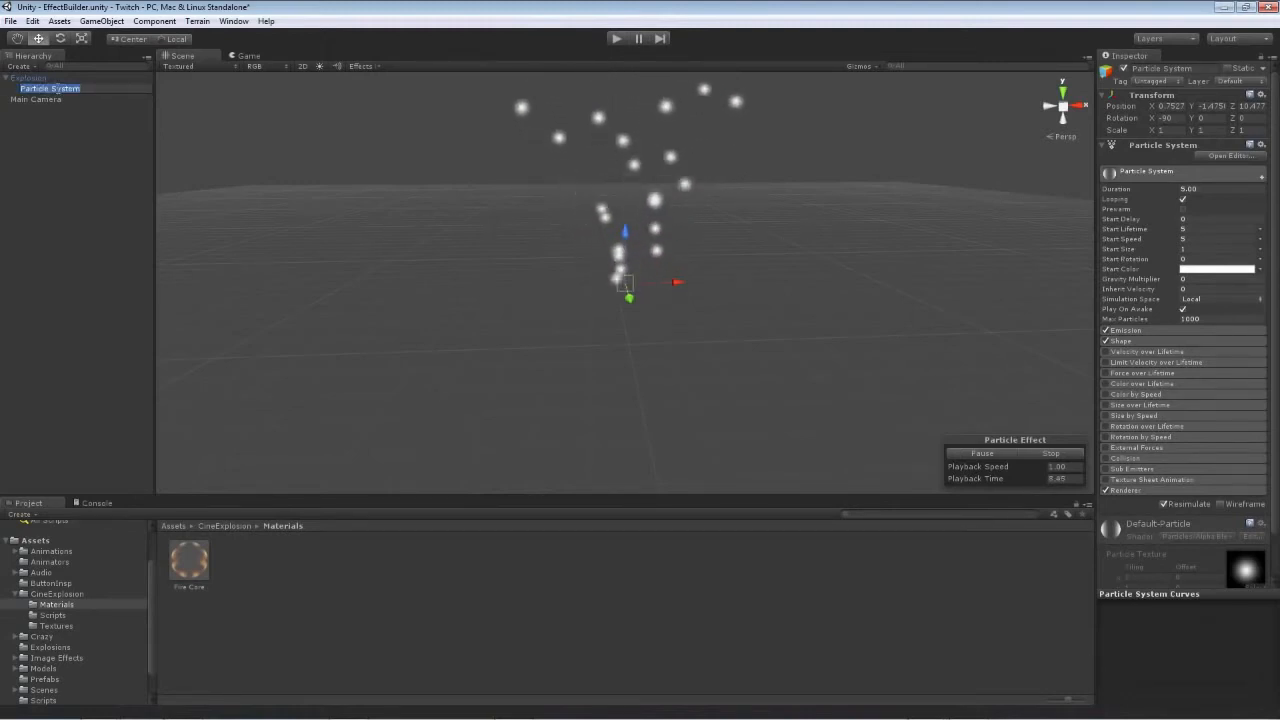
type("Centr")
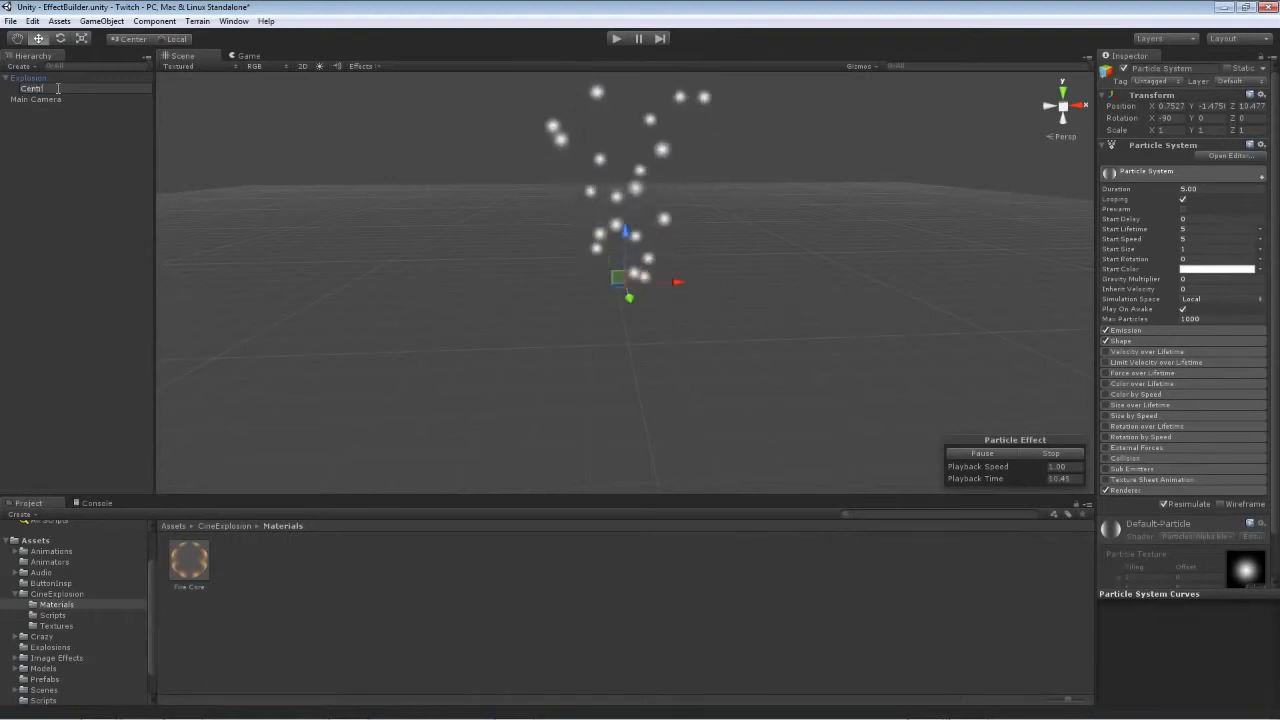
type("al Fireball")
key("Return")
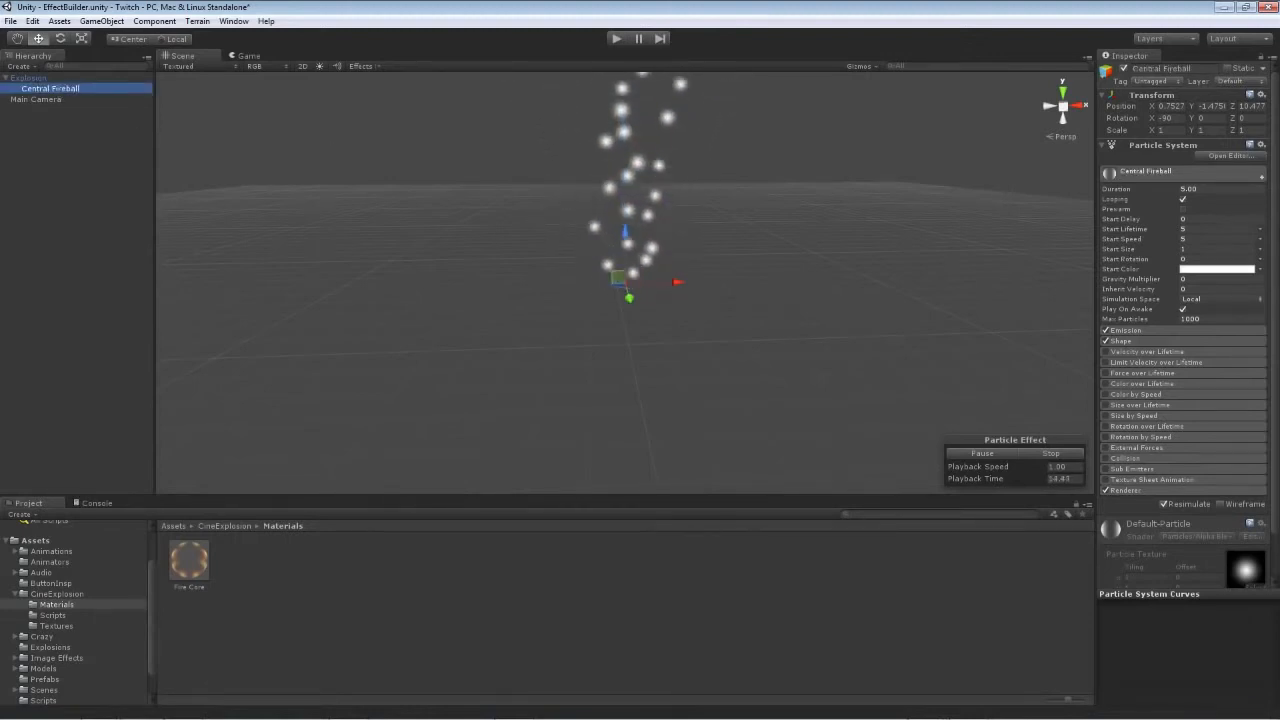
- Set Central Fireball's position to 0, 0, 0 and its X rotation to 0
left_click(1170, 105)
type("0")
key("Tab")
type("0")
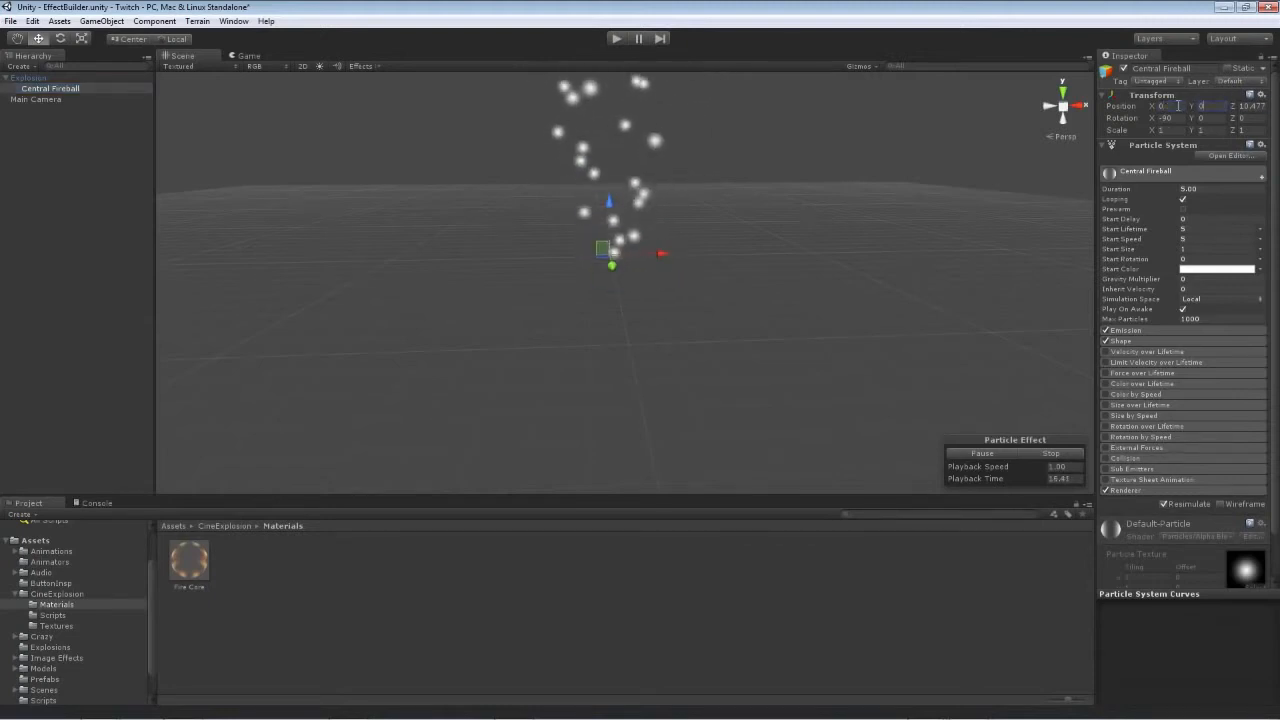
key("Tab")
type("0")
key("Tab")
type("0")
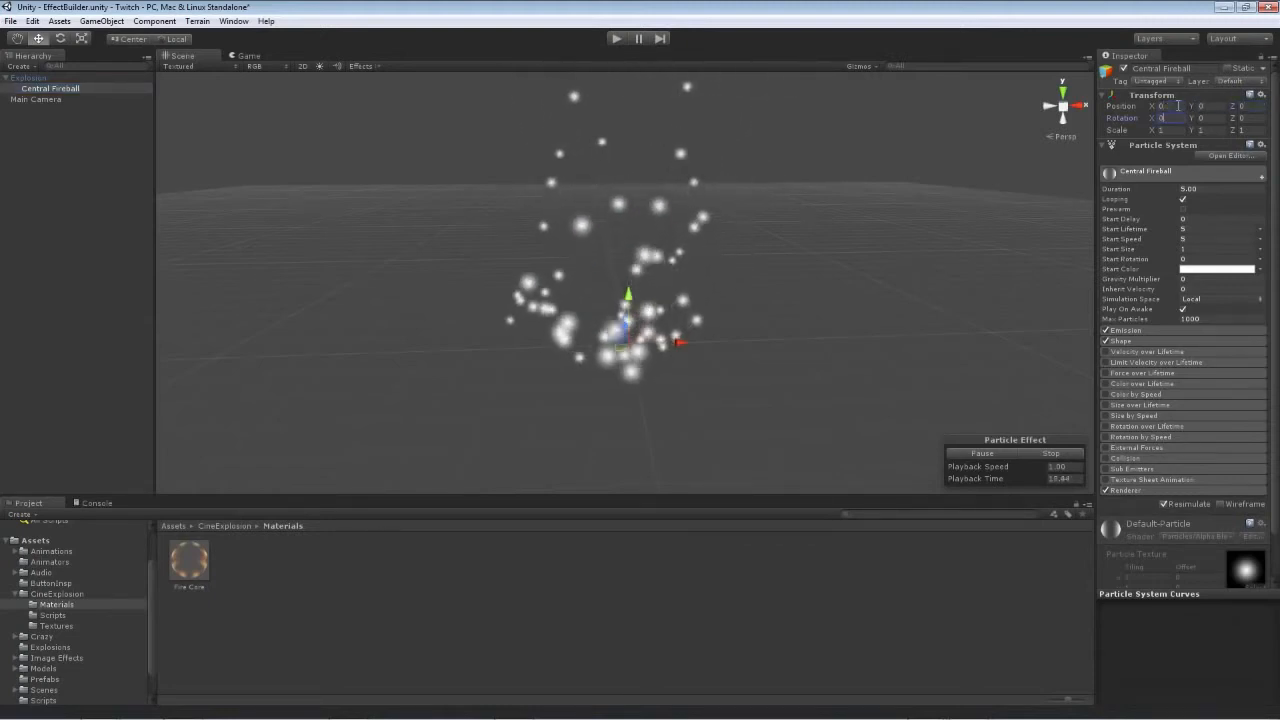
- Apply the Explosion object's changes to its prefab
left_click(50, 79)
left_click(39, 89)
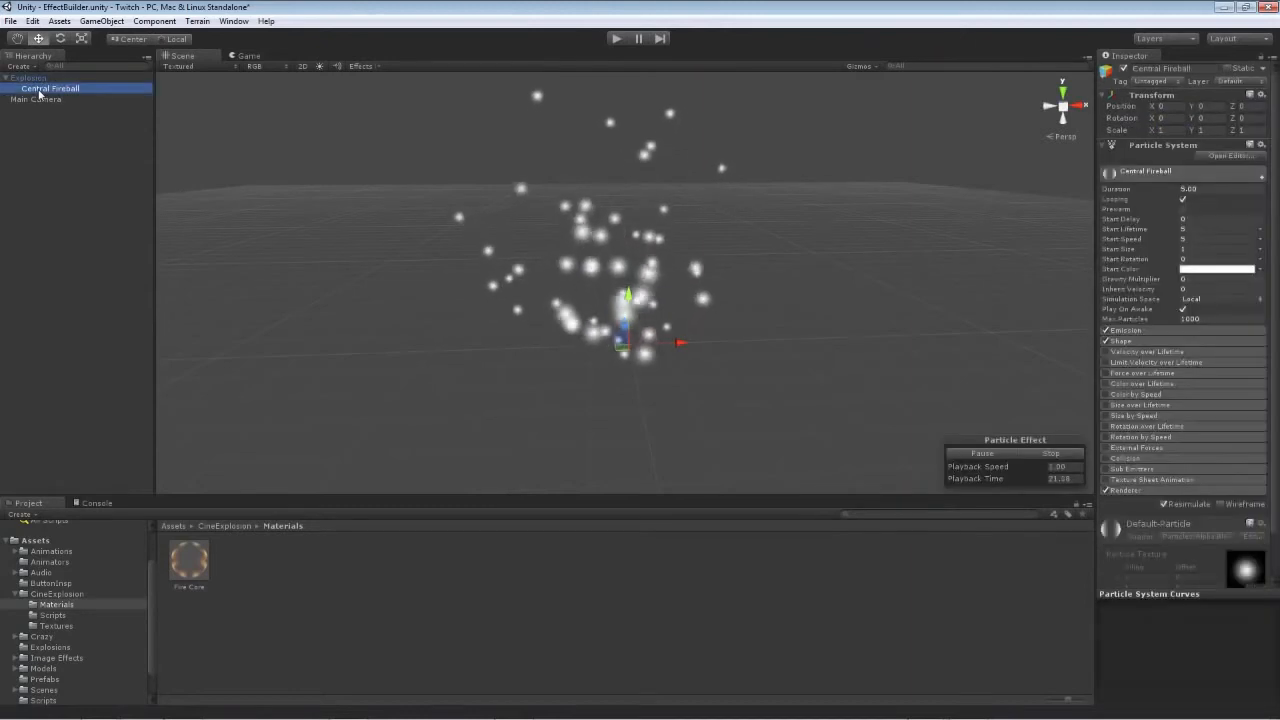
left_click(38, 79)
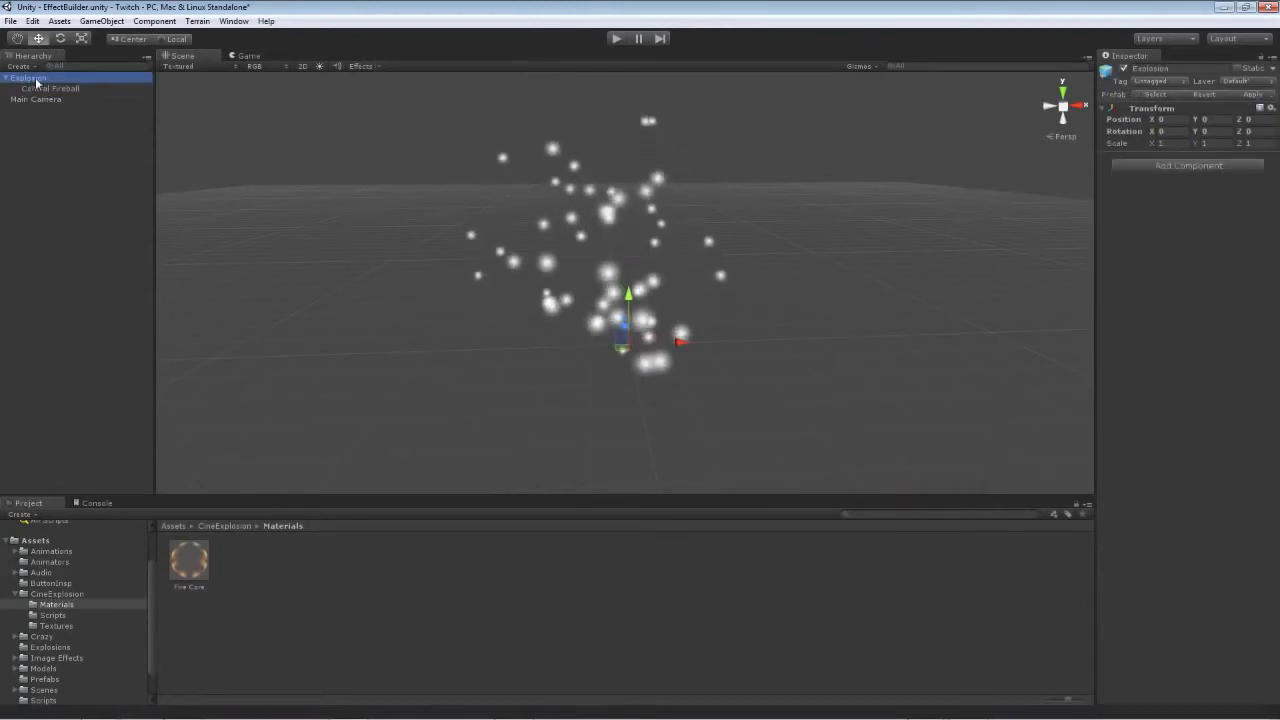
left_click(1250, 95)
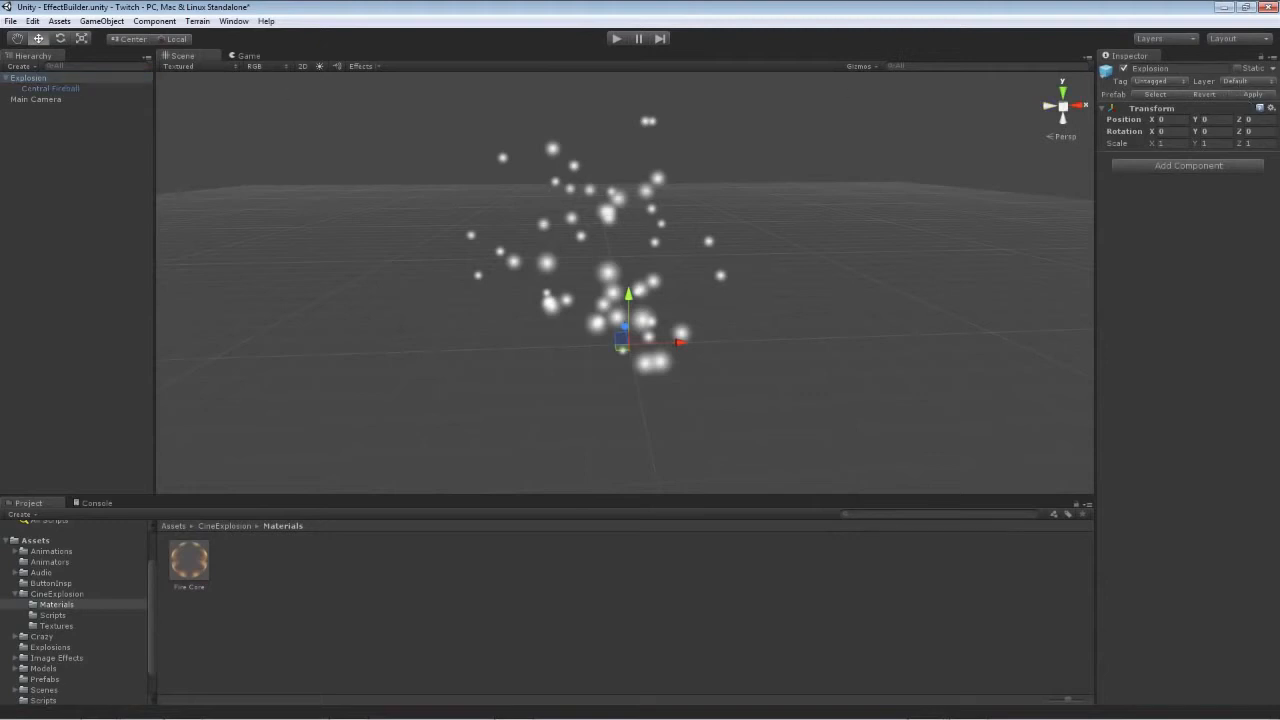
- Set Central Fireball's duration to 3 and turn off looping
left_click(53, 90)
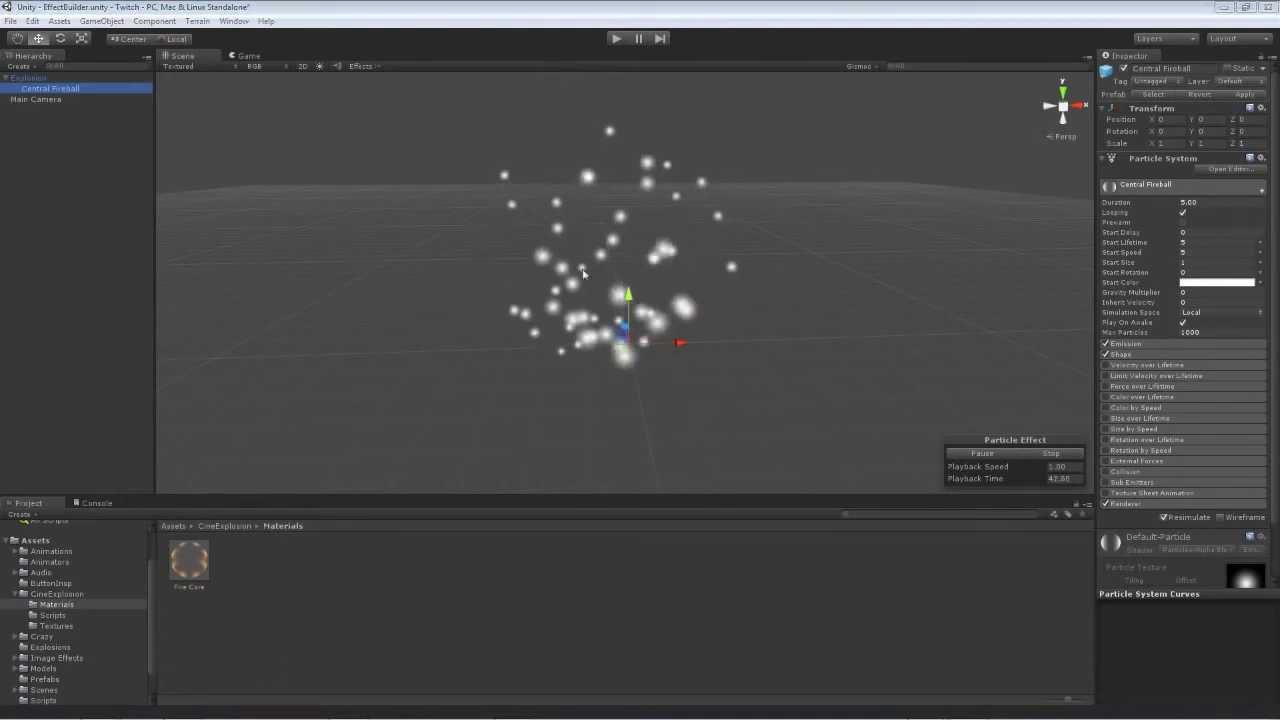
left_click(1180, 203)
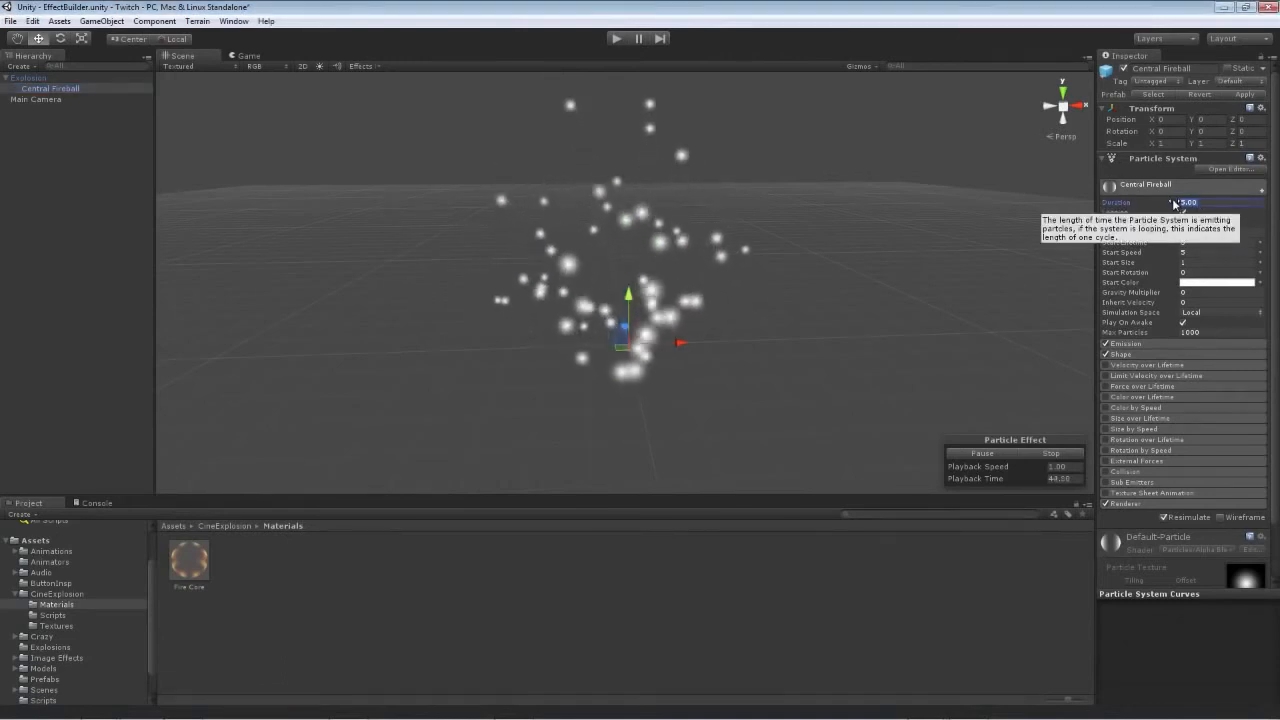
type("3")
key("Return")
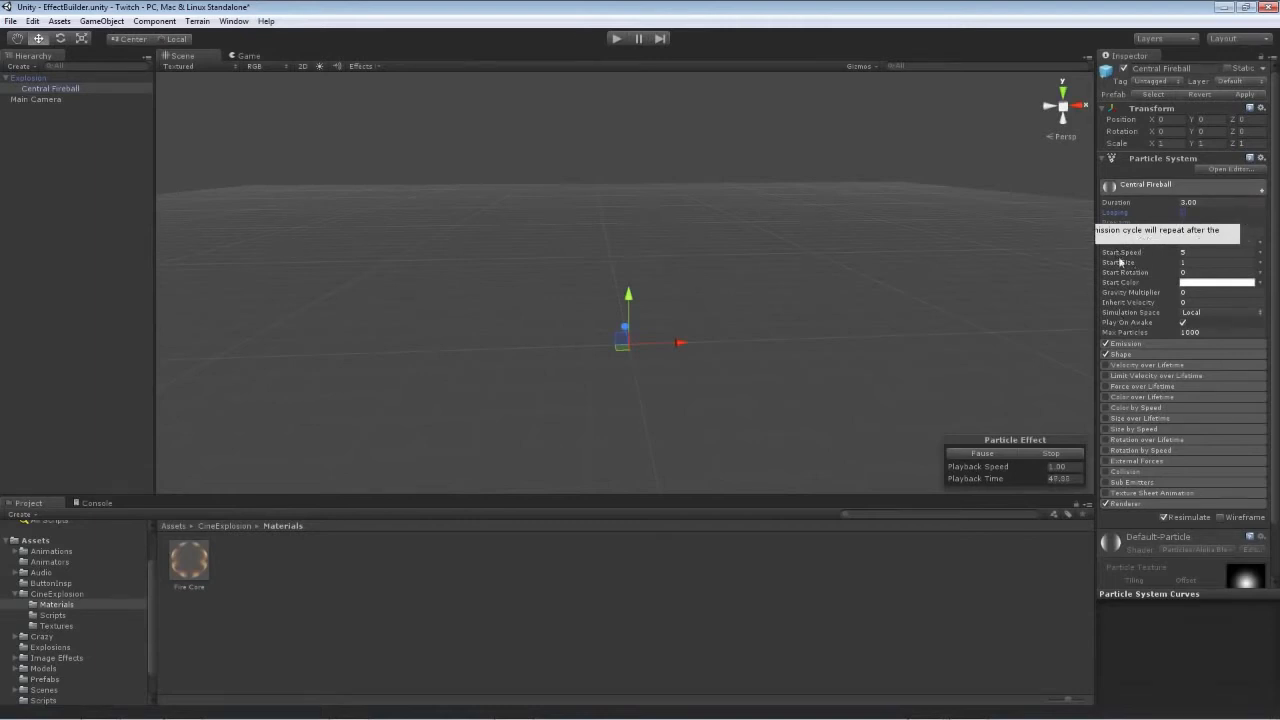
- Make Central Fireball's start lifetime random between the two constants 0.4 and 0.8
left_click_drag(1274, 220, 1277, 238)
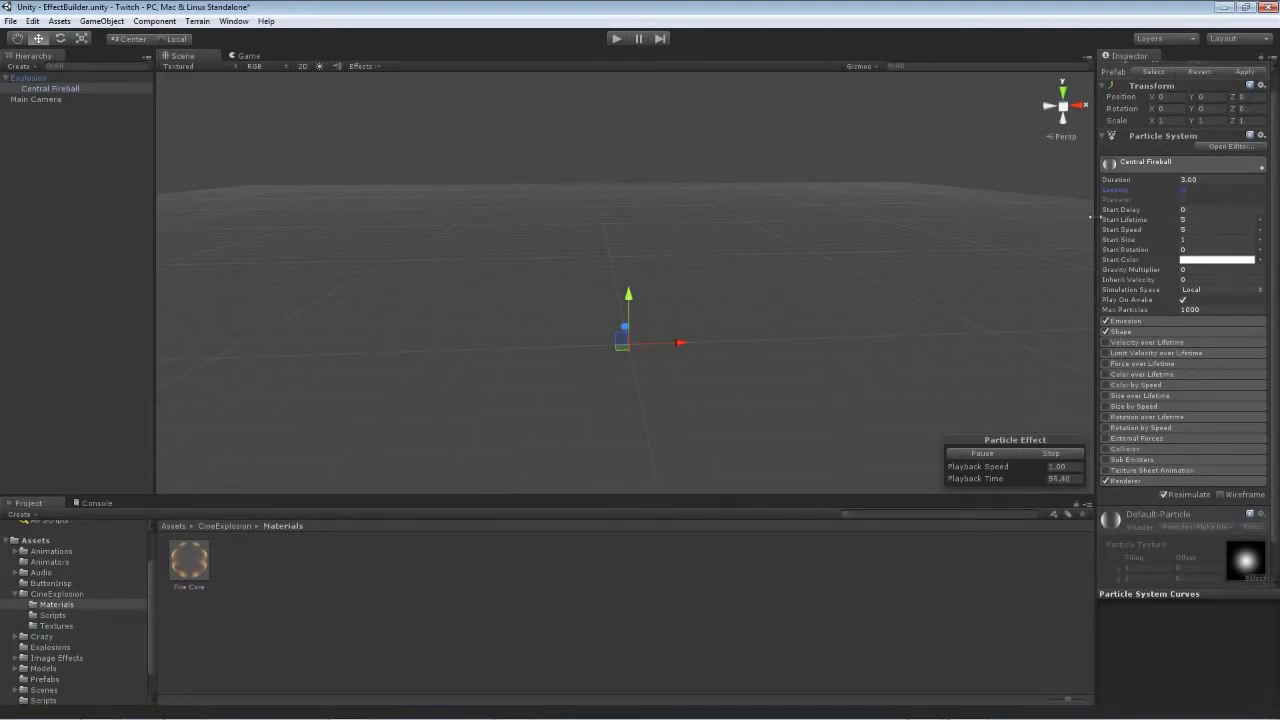
left_click_drag(1092, 217, 968, 217)
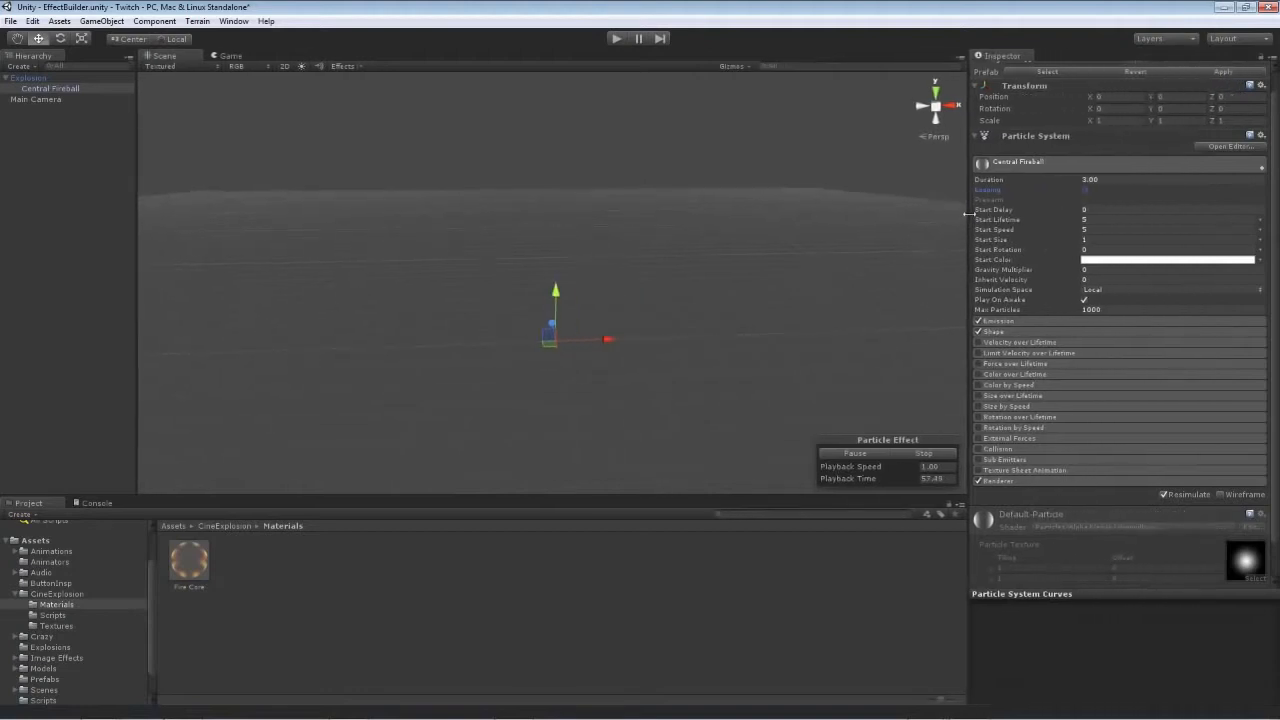
left_click(1260, 220)
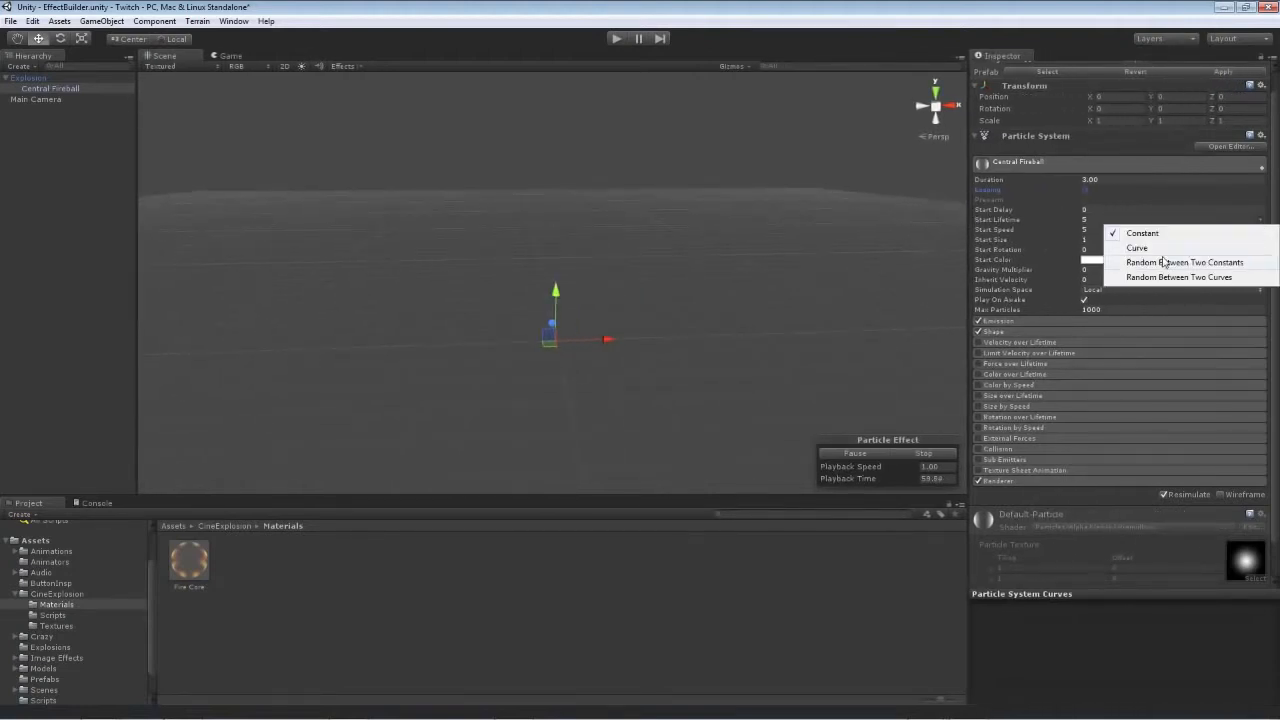
left_click(1162, 262)
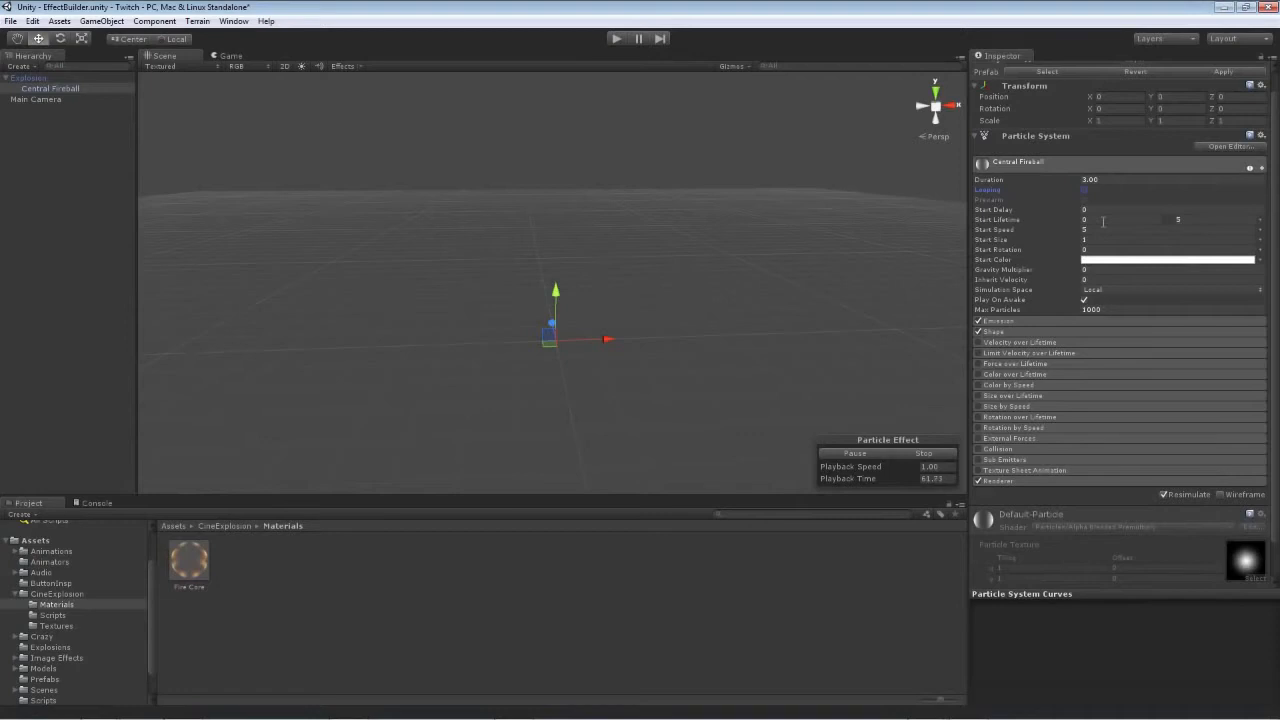
left_click(1103, 221)
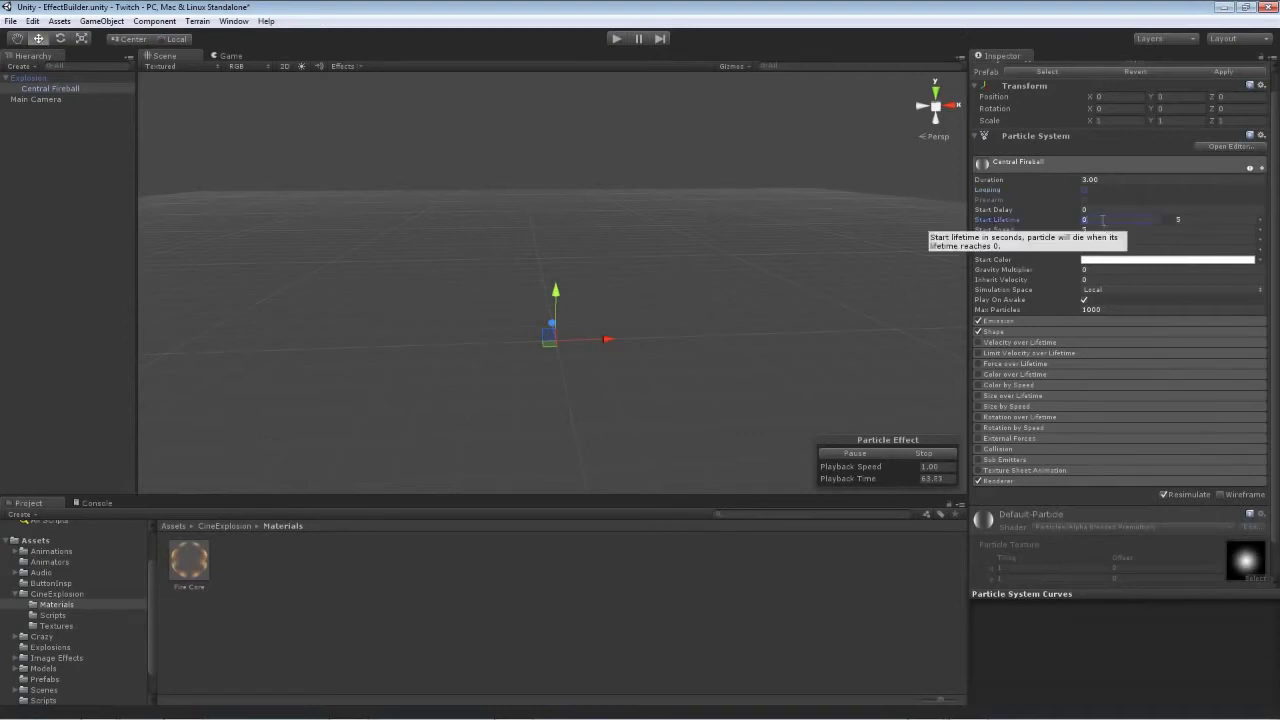
left_click(1191, 220)
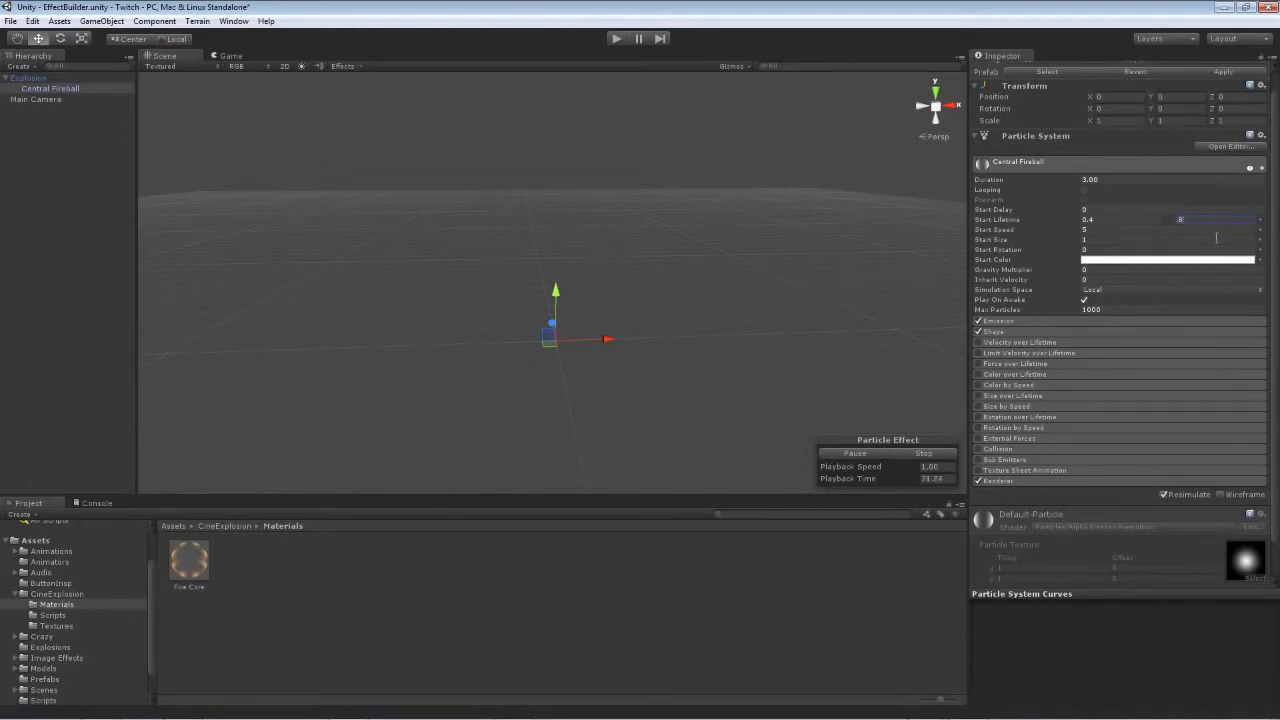
- Make Central Fireball's start speed random between the two constants 2 and 4
left_click(1260, 230)
left_click(1190, 272)
left_click(1108, 230)
type("2")
left_click(1170, 229)
type("4")
- Make Central Fireball's start size random between the two constants 10 and 20
left_click(1260, 240)
left_click(1175, 281)
left_click(1177, 240)
- Make Central Fireball's start rotation random between the two constants -180 and 180
left_click(1260, 250)
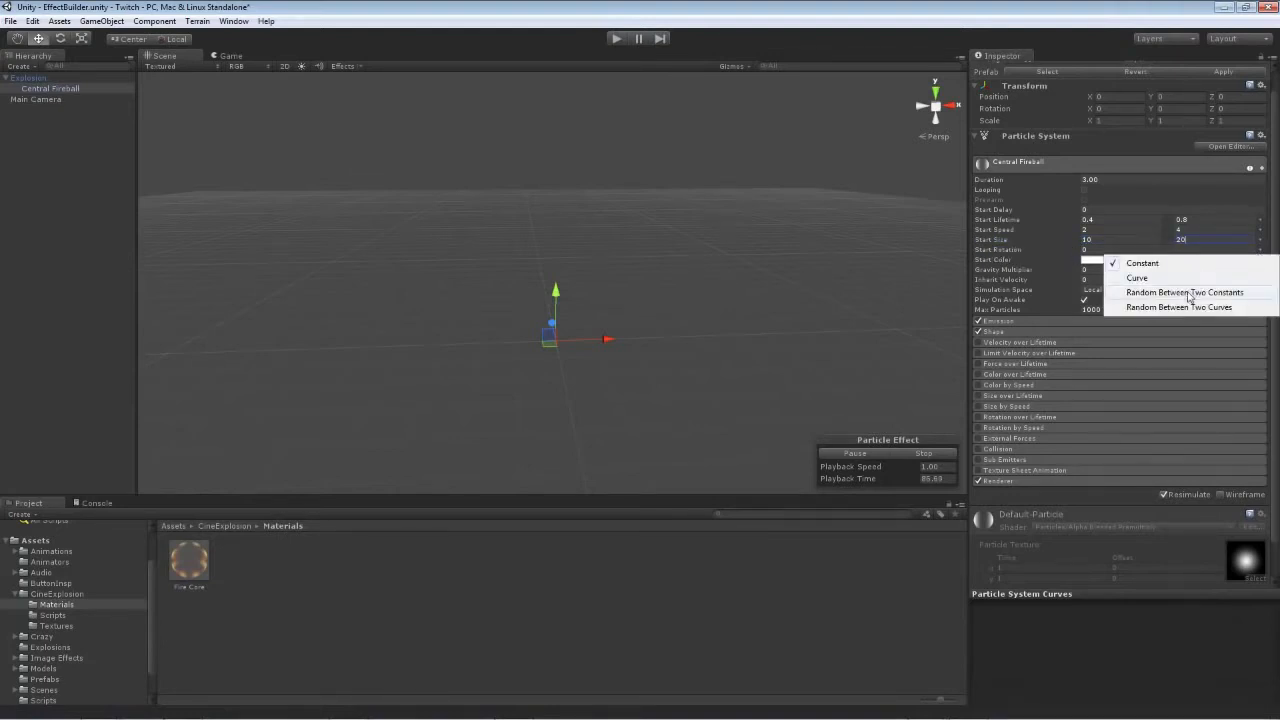
left_click(1190, 288)
left_click(1080, 251)
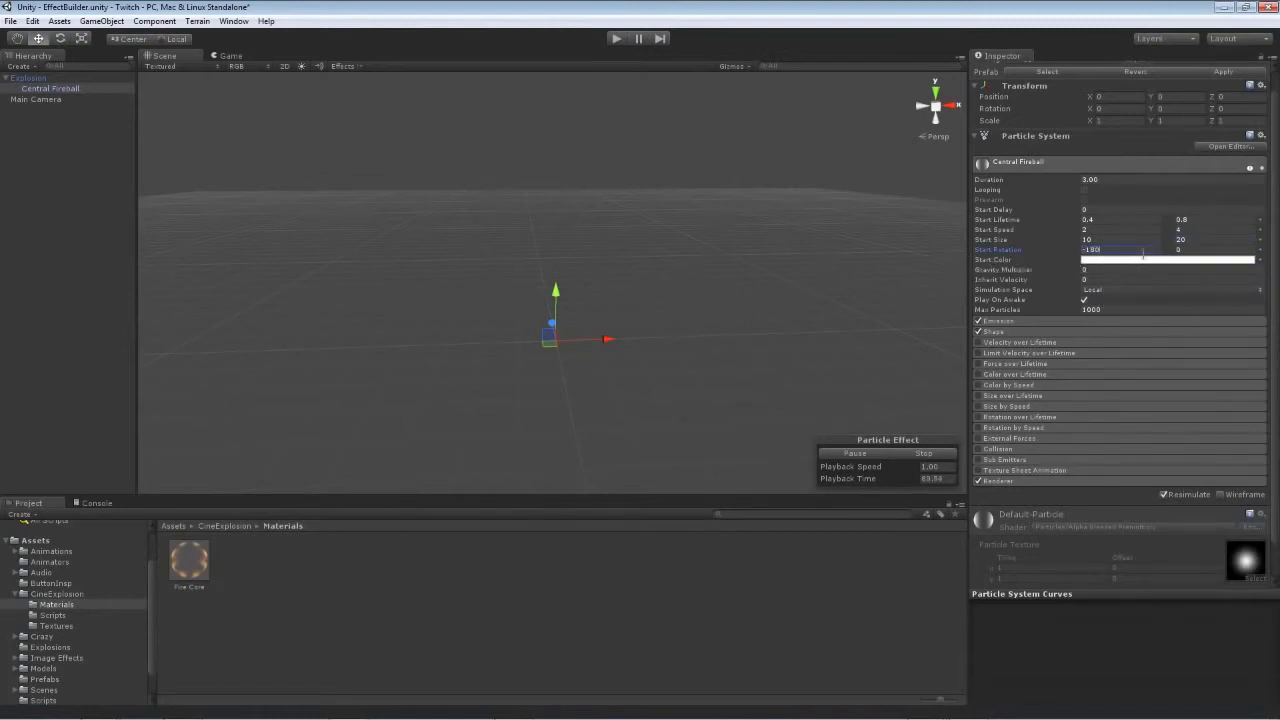
left_click(1190, 250)
- Set Central Fireball's simulation space to World and its max particles to 20, and restart the particle preview
left_click(1092, 290)
left_click(1100, 298)
left_click(1082, 310)
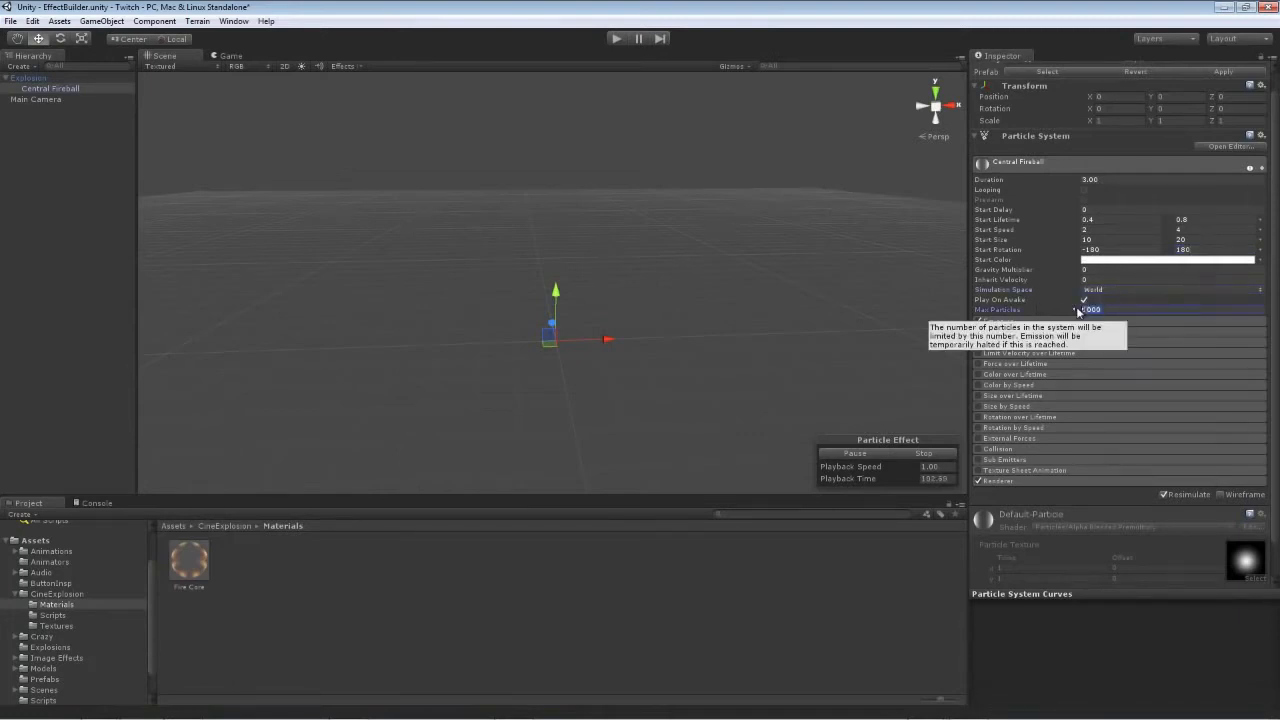
type("20")
left_click(864, 454)
left_click(864, 454)
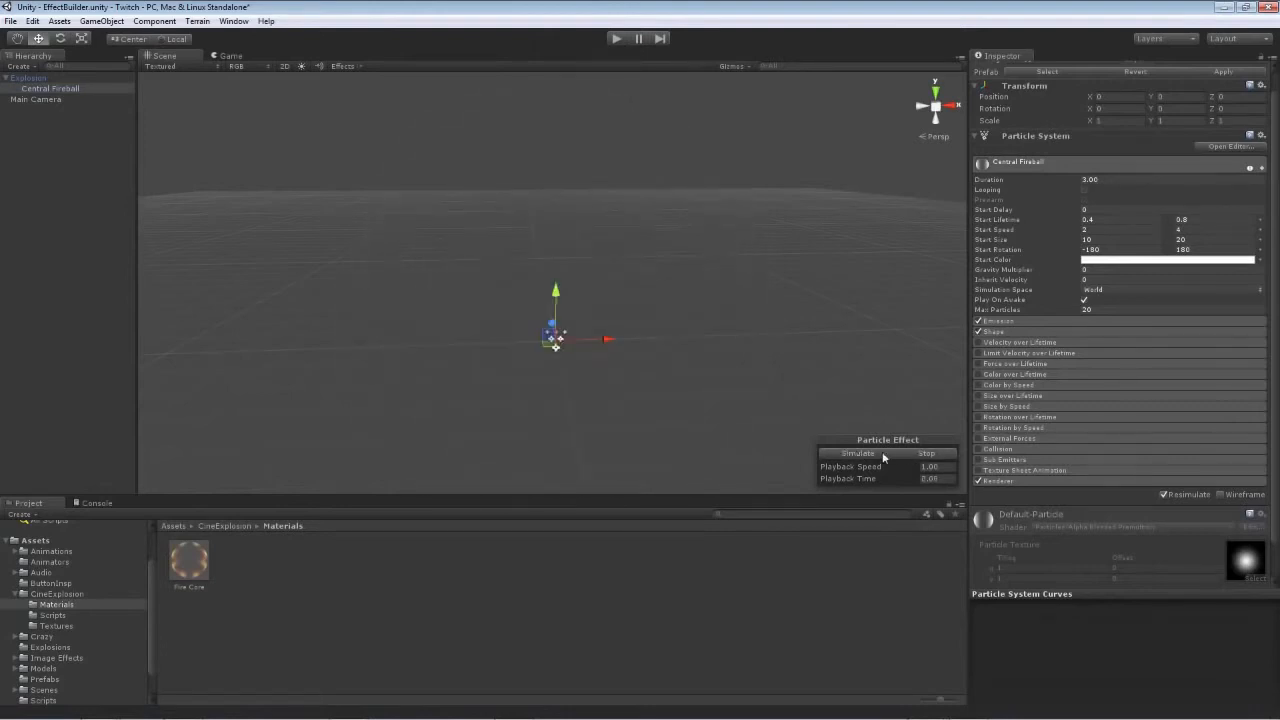
left_click(869, 455)
- Set the emission rate to 0 and add a burst of 20 particles at time 0.00
left_click(1052, 320)
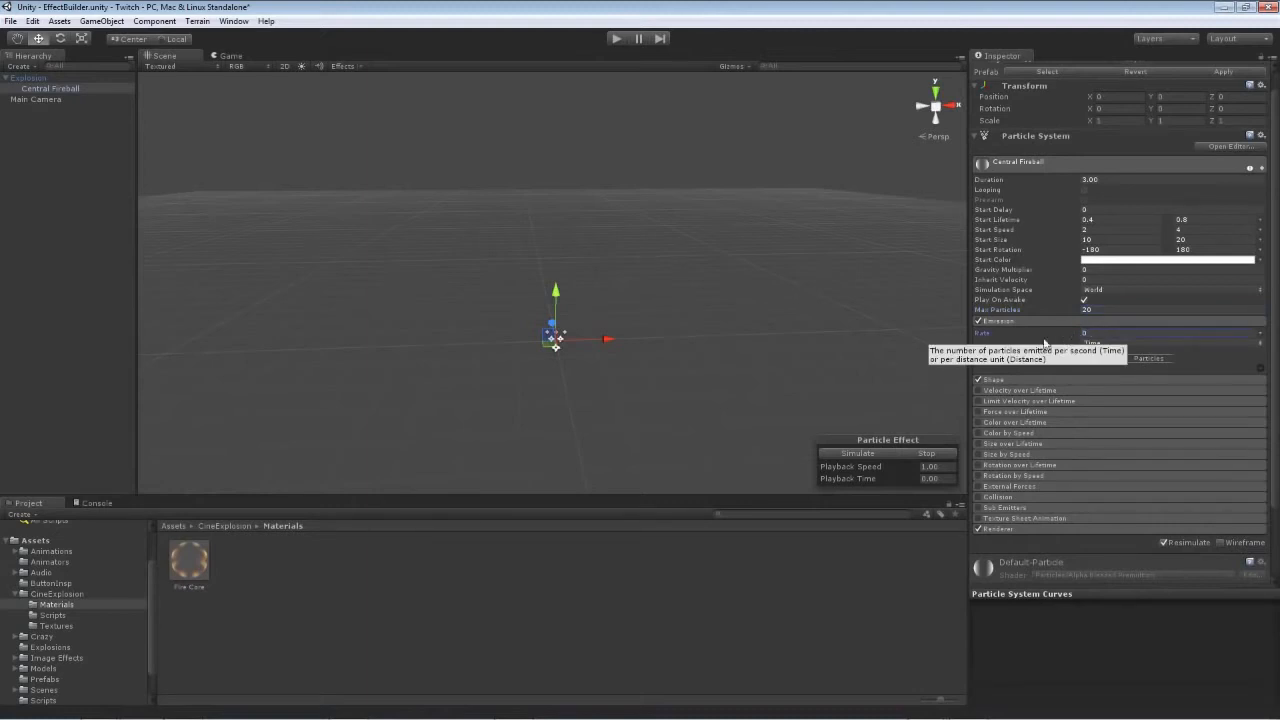
left_click(1259, 370)
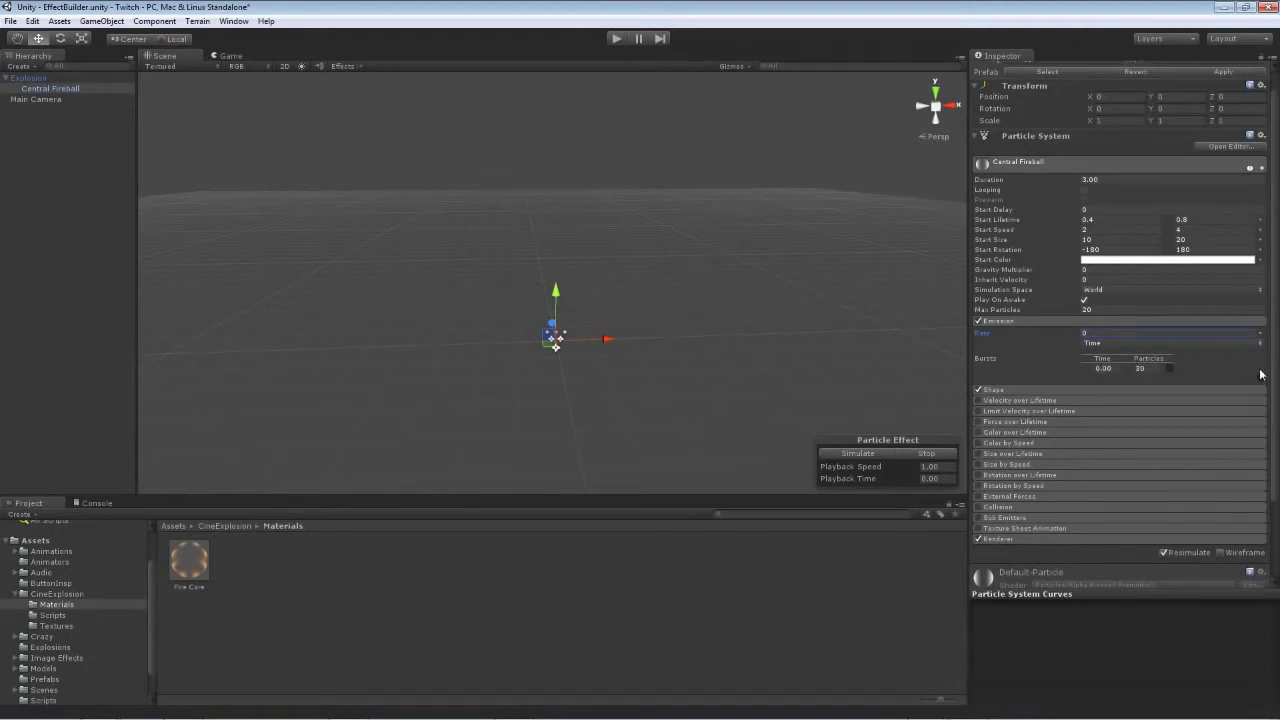
left_click(1138, 368)
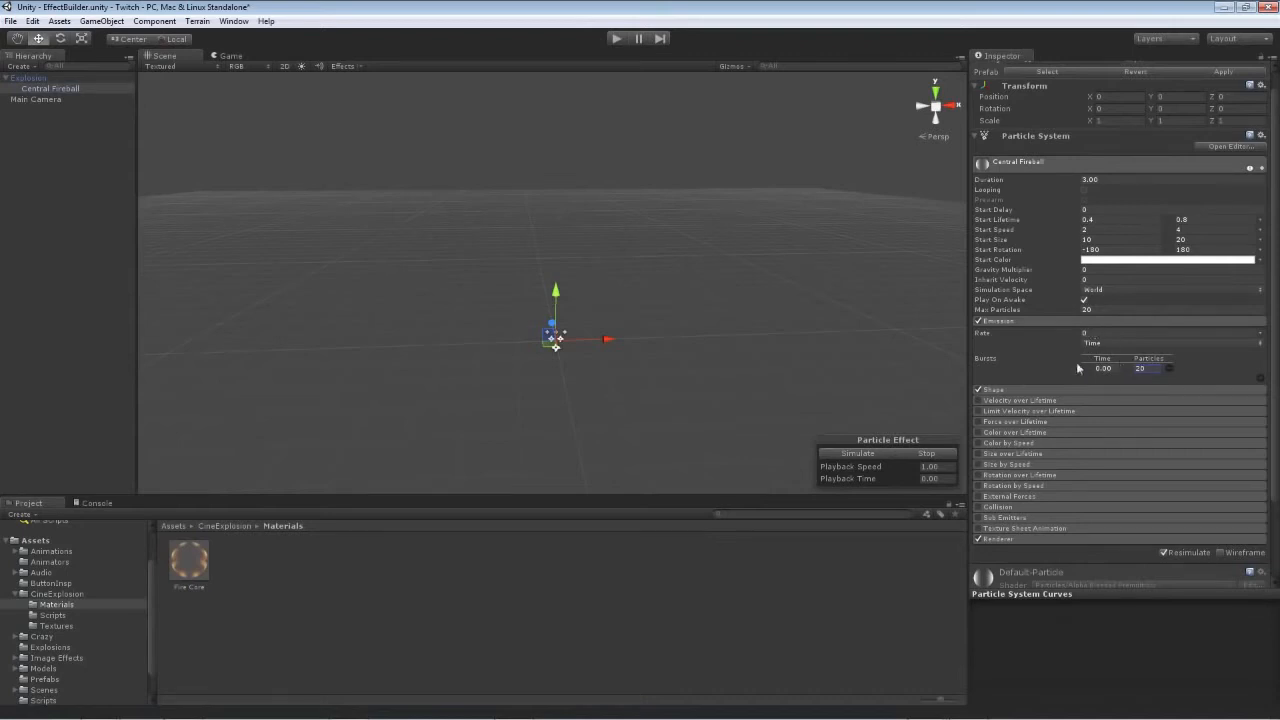
- Simulate the Central Fireball burst in the scene a few times and stop the playback
left_click(871, 455)
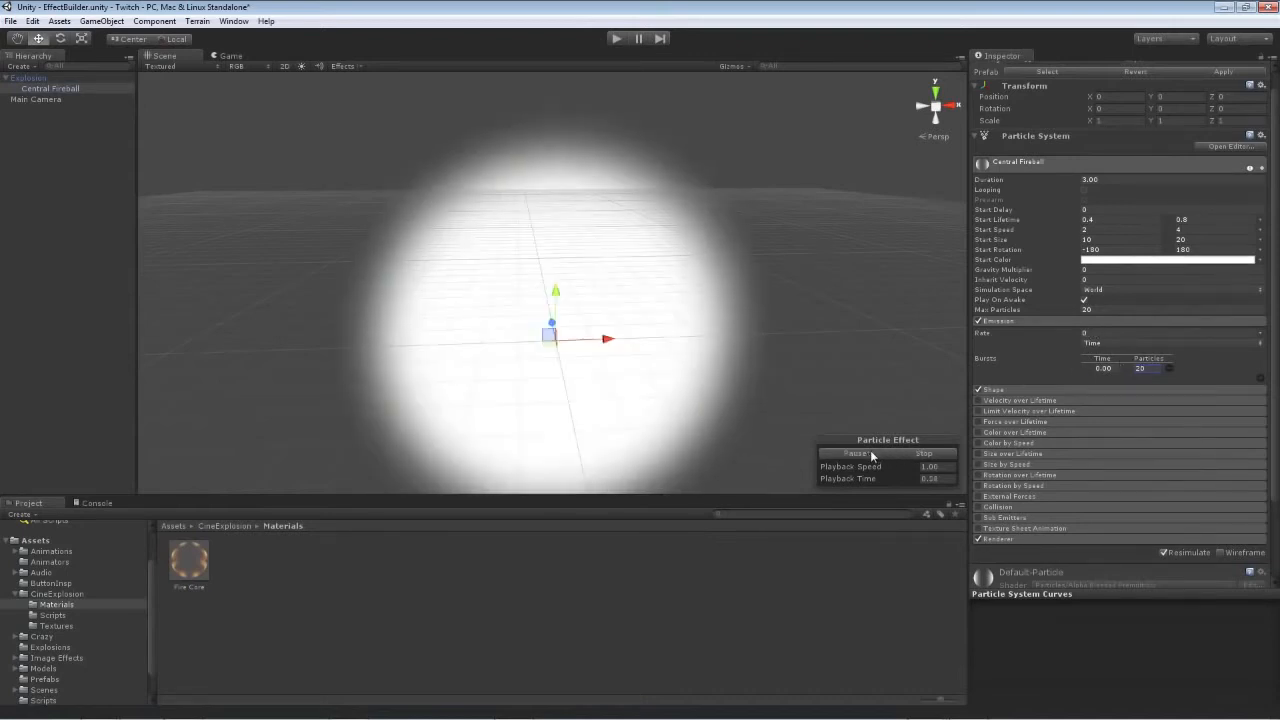
left_click(869, 455)
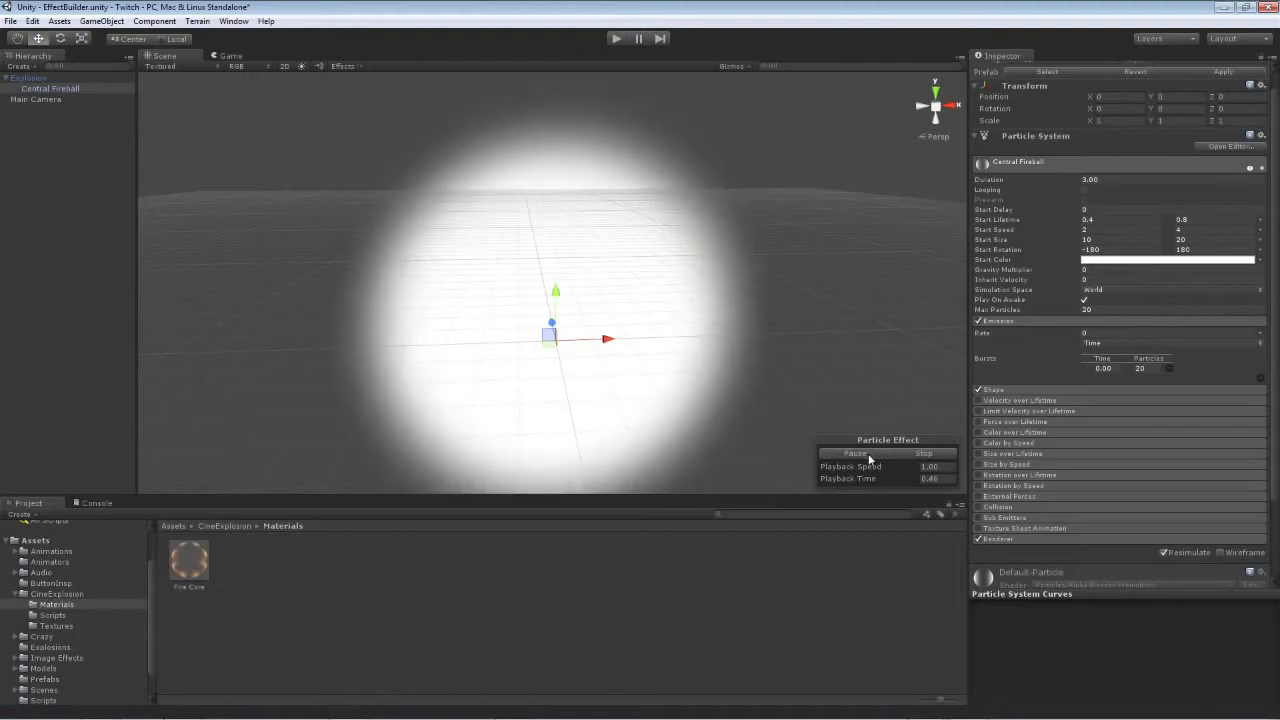
left_click(926, 456)
left_click(871, 456)
left_click(920, 455)
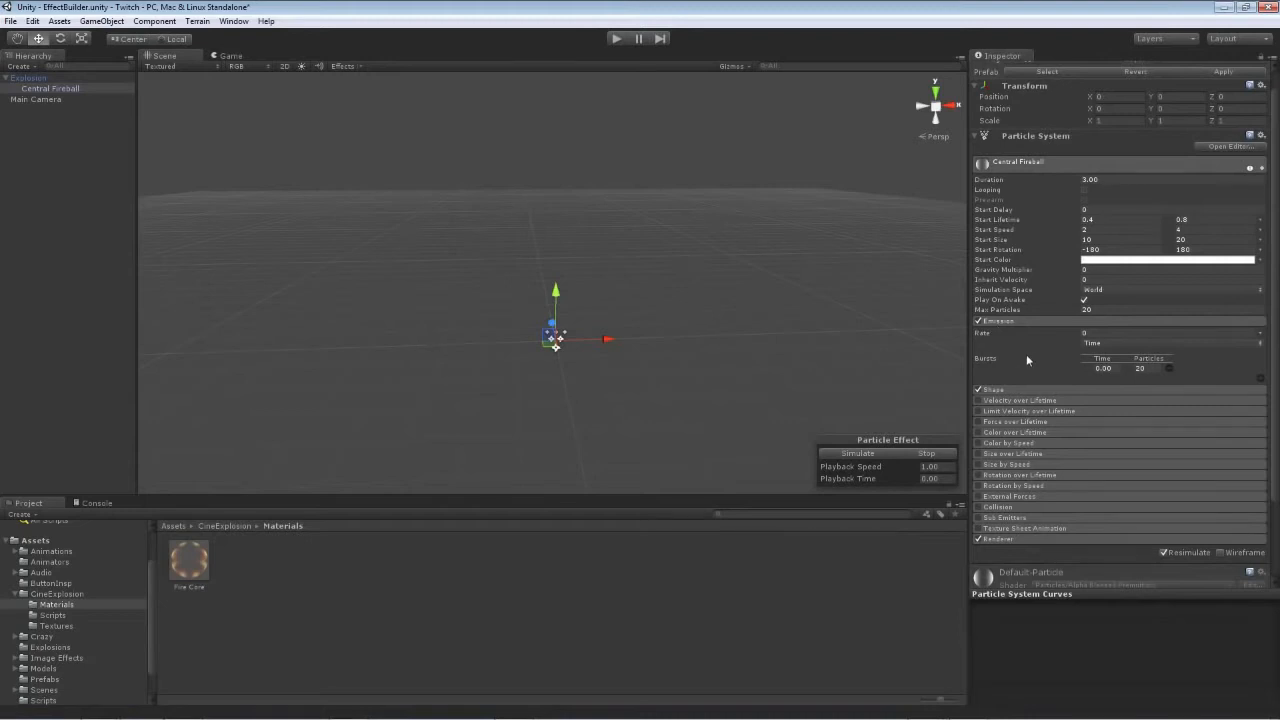
- Set Central Fireball's emitter shape to HemiSphere with a radius of 0.01
mouse_move(1026, 356)
scroll(1026, 350, "down", 2)
left_click(1020, 350)
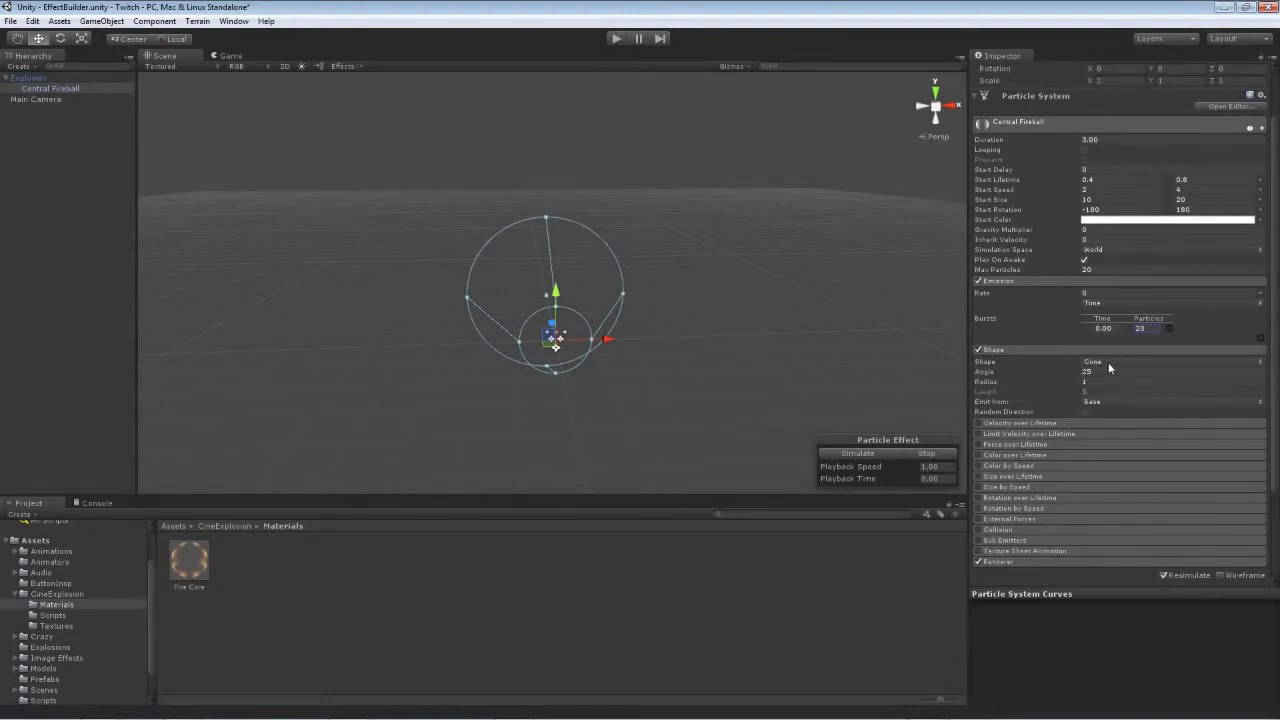
left_click(1108, 364)
left_click(1112, 391)
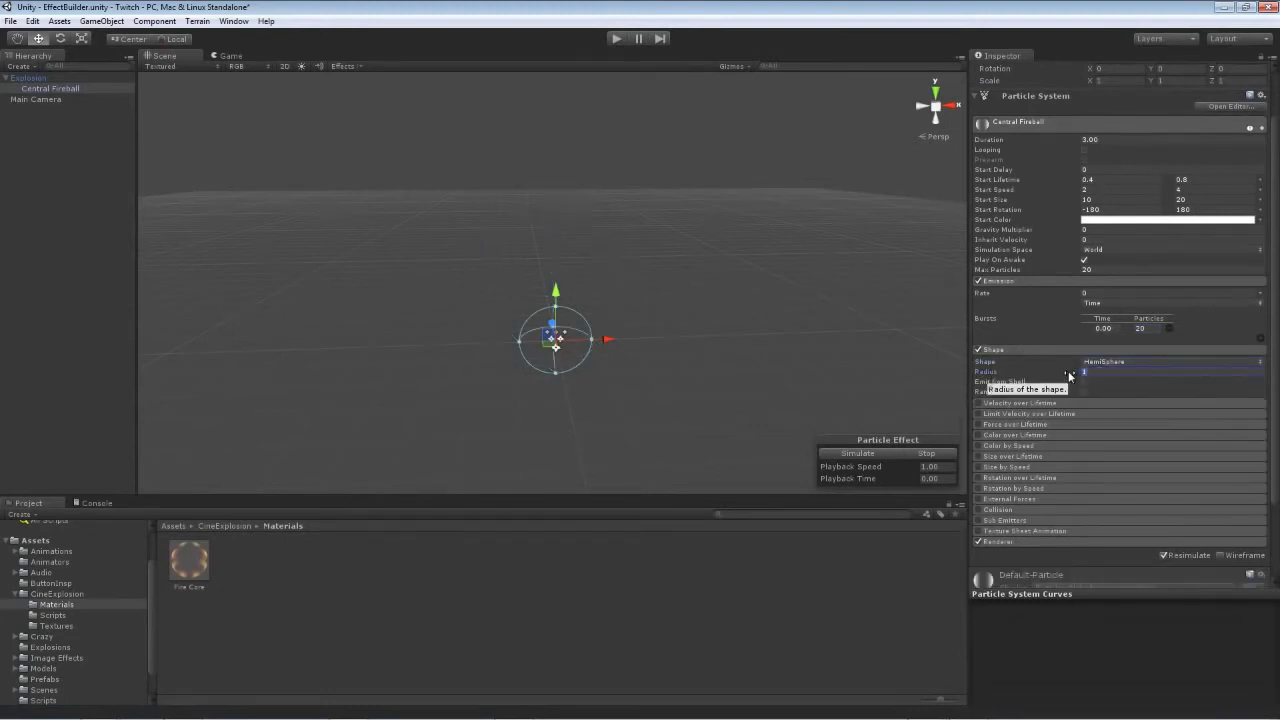
type("0.1")
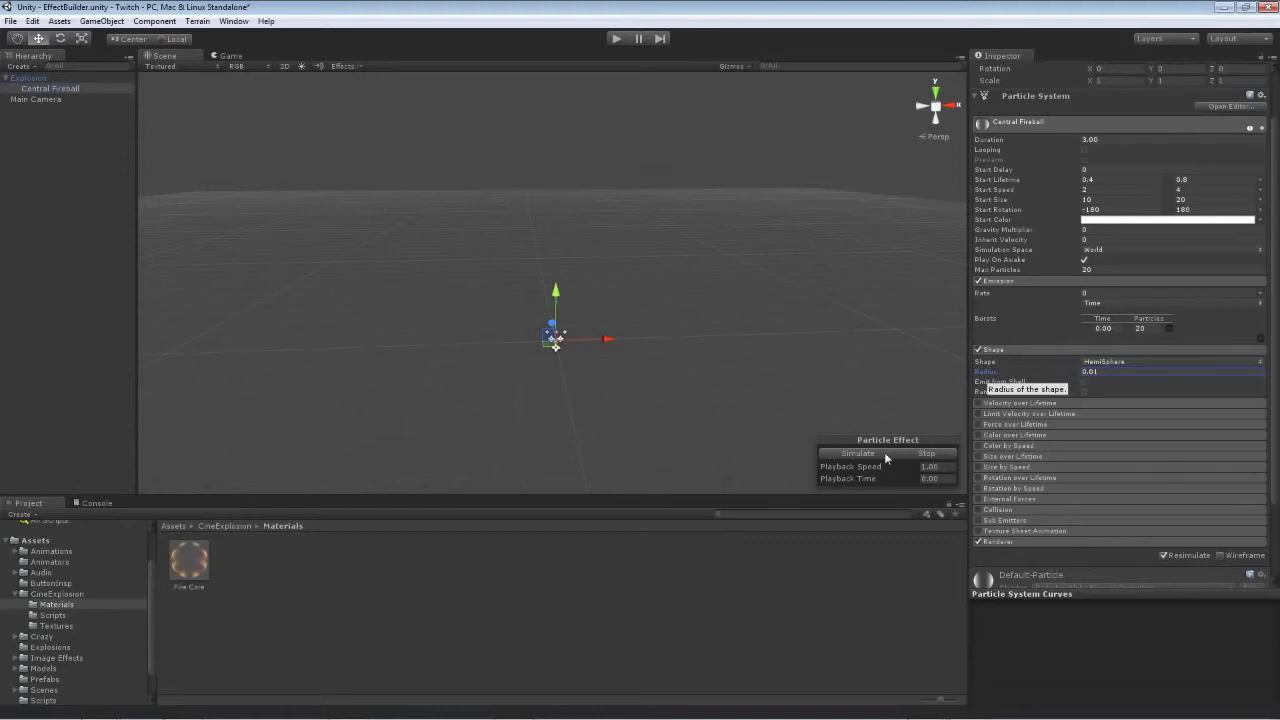
- Replay the Central Fireball burst in the scene several times to check the HemiSphere emission
left_click(862, 456)
left_click(916, 455)
left_click(863, 457)
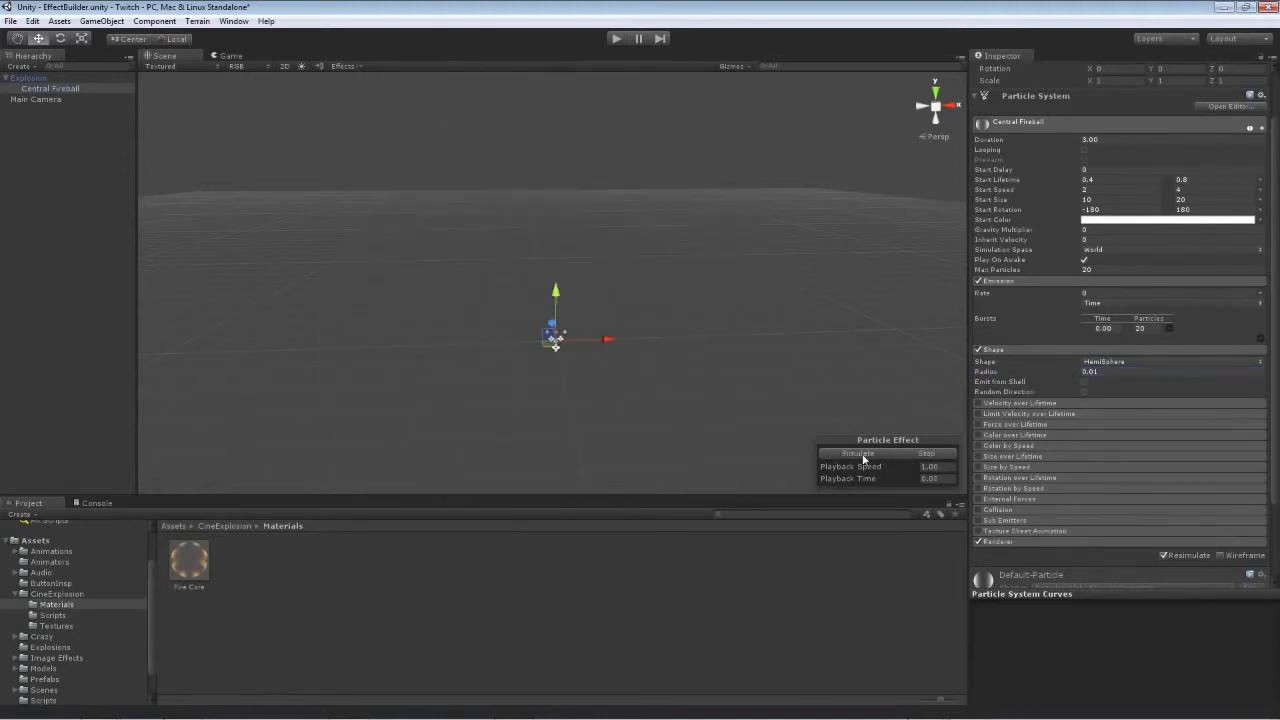
left_click(916, 456)
left_click(867, 456)
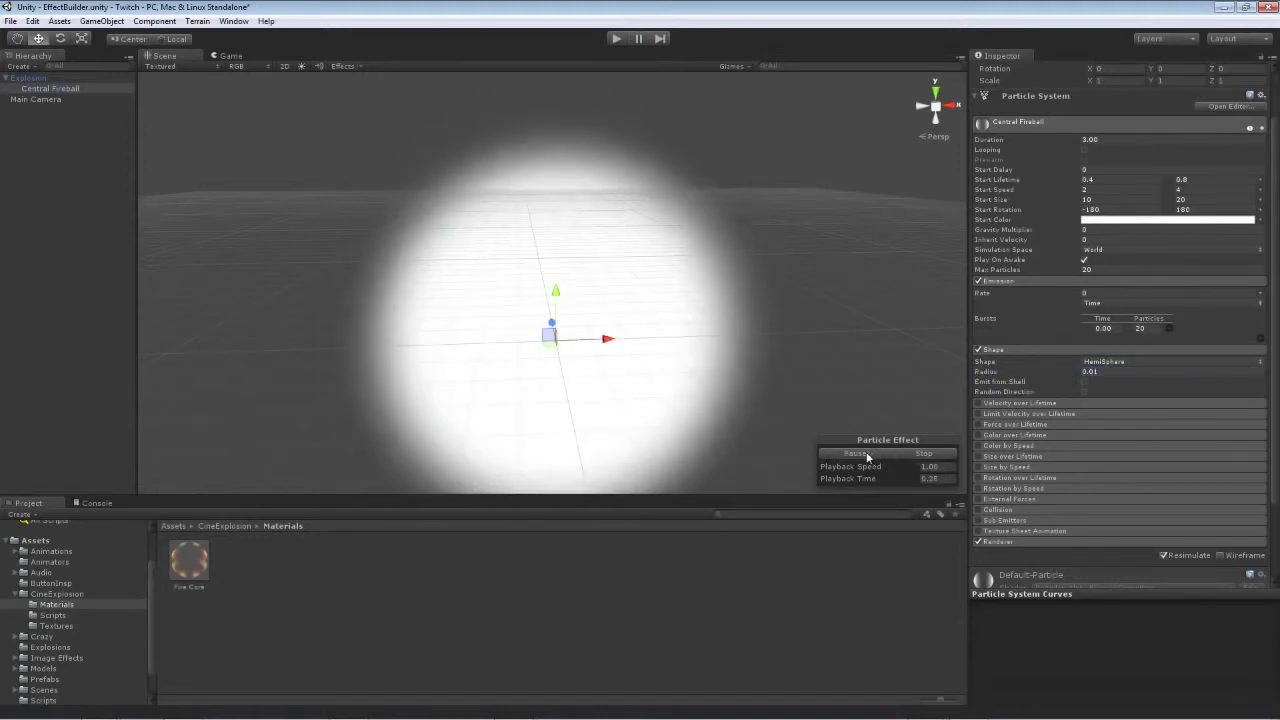
left_click(1084, 381)
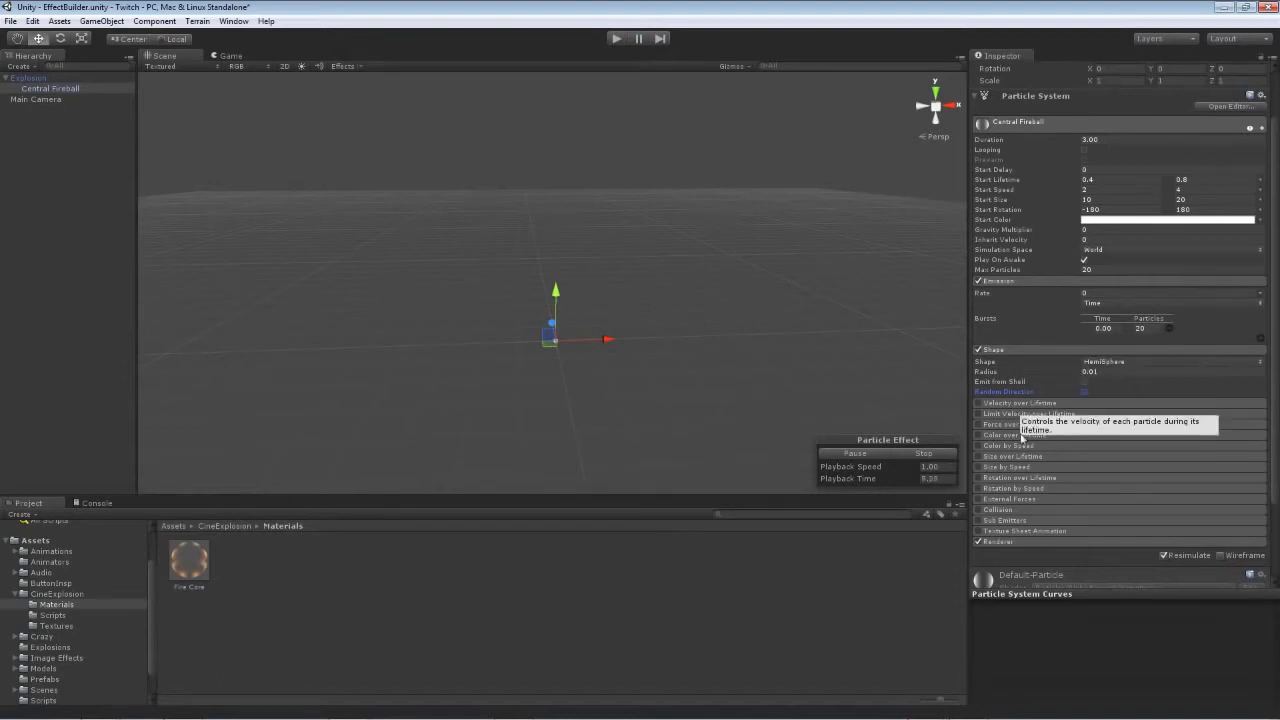
- Enable Color over Lifetime and add two alpha keys to its gradient, at about 11.5% and just past the three-quarter mark
left_click(1018, 435)
left_click(979, 435)
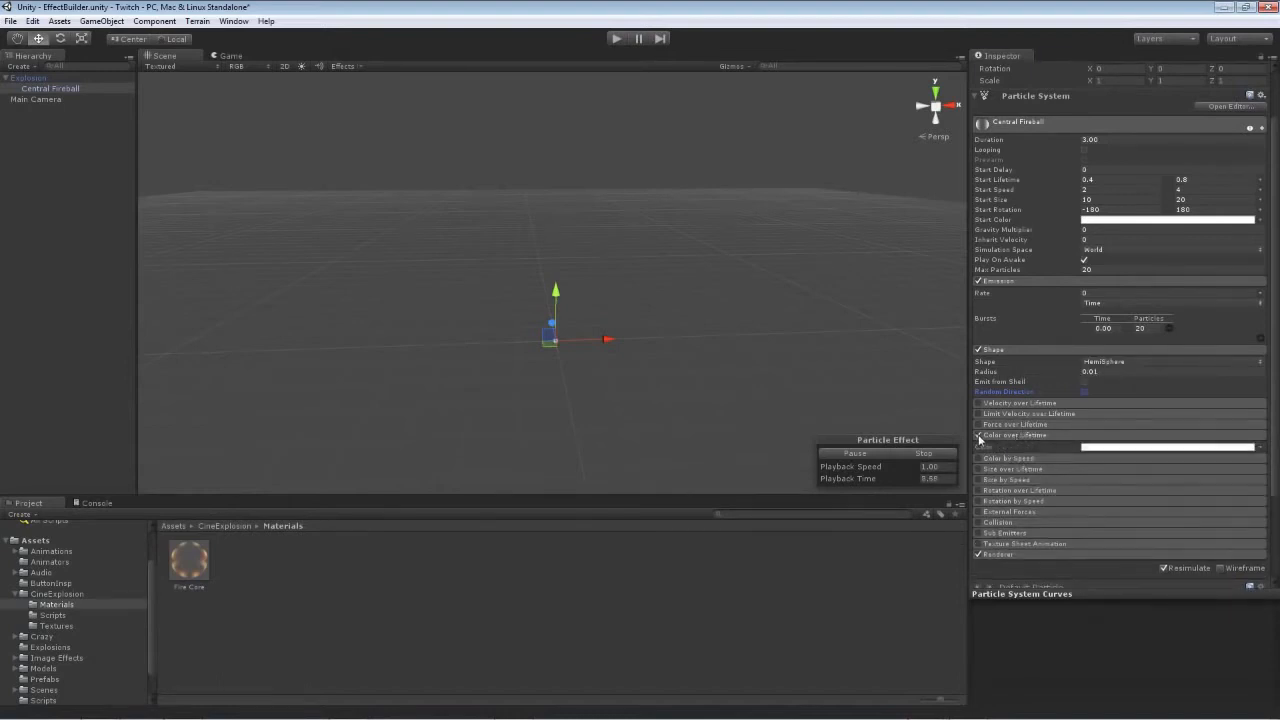
left_click(1131, 447)
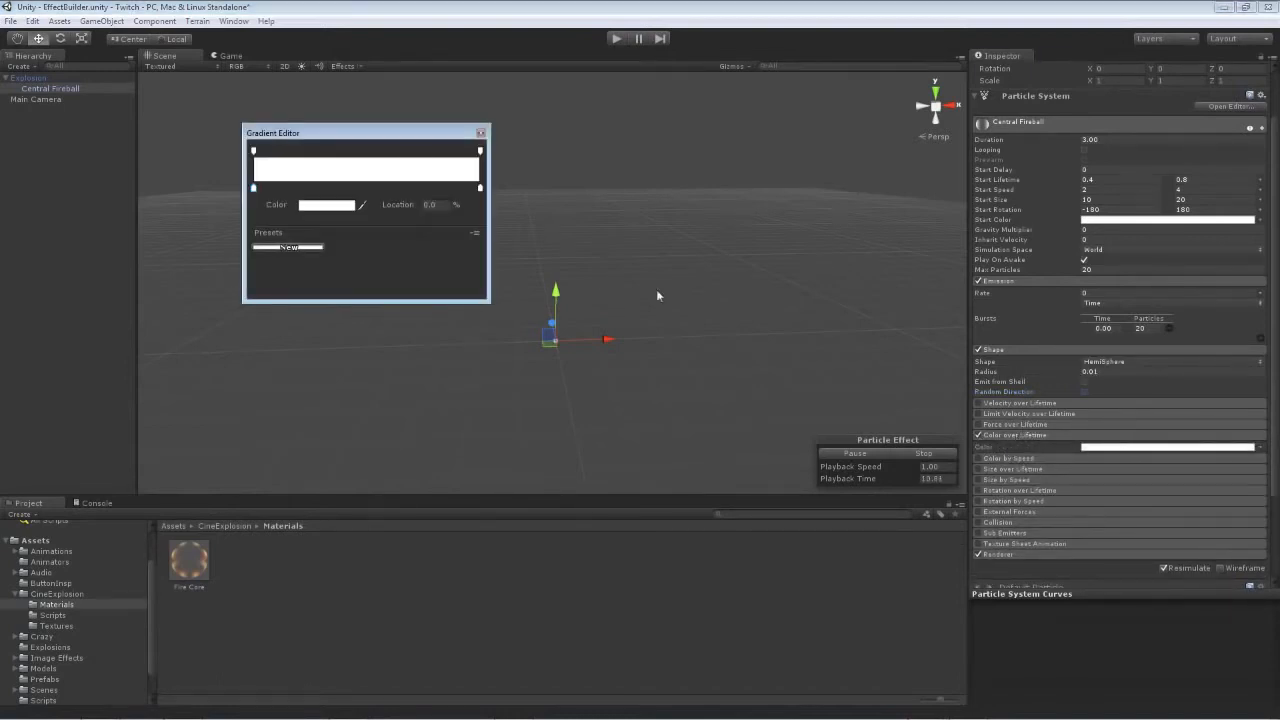
left_click(280, 151)
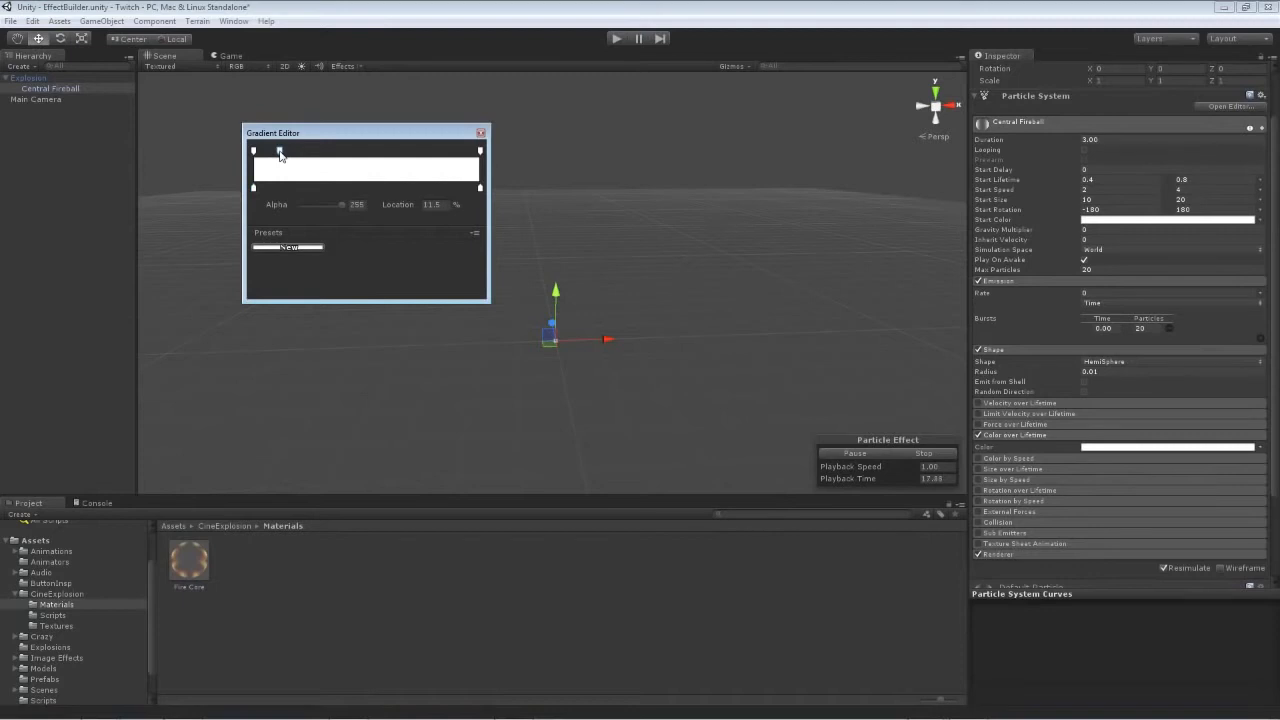
left_click(429, 151)
- Set the alpha of the gradient's first and last keys to 0 and close the gradient
left_click(253, 150)
left_click_drag(340, 204, 272, 206)
left_click(480, 151)
left_click_drag(350, 206, 265, 207)
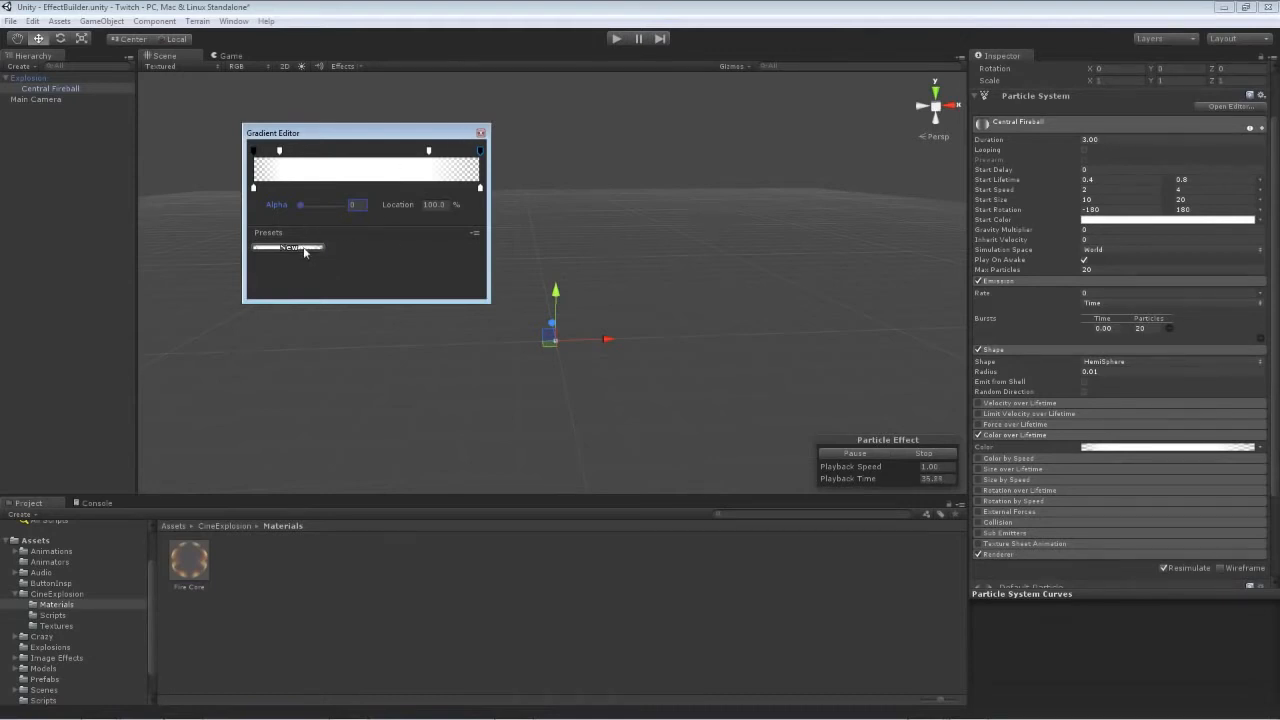
left_click(479, 134)
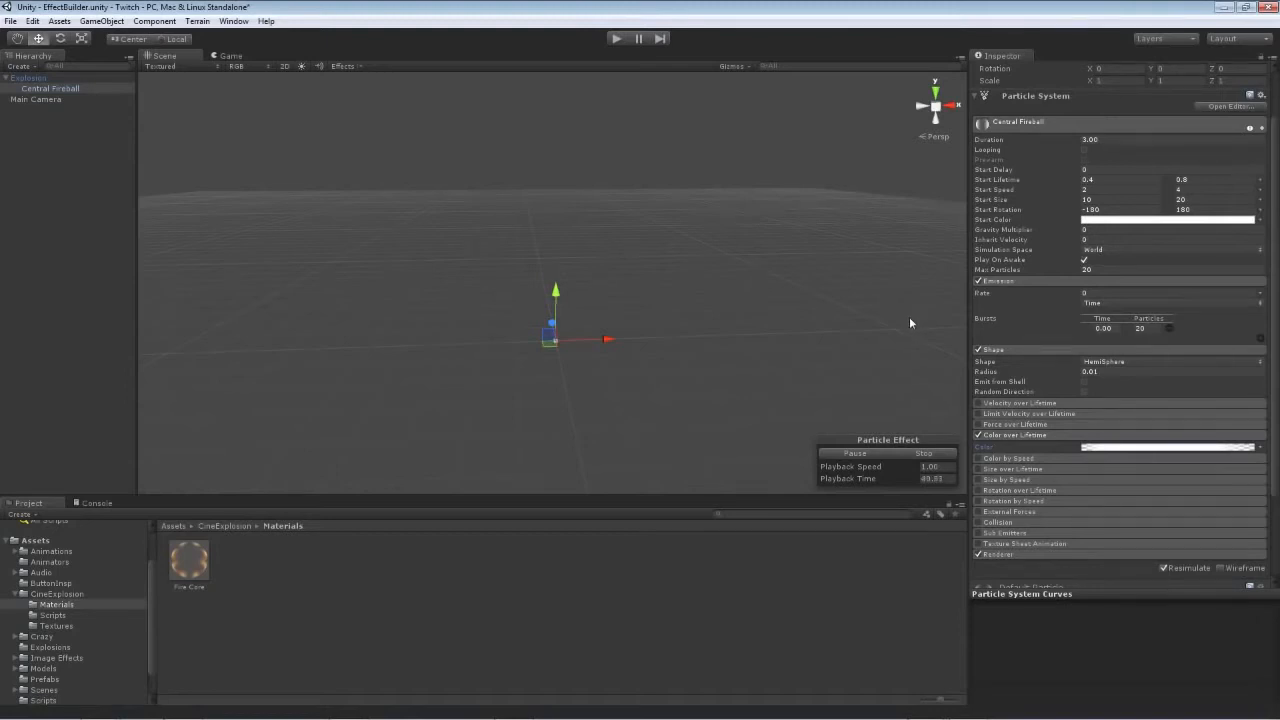
- Collapse the finished modules, enable Size over Lifetime and set its size curve's maximum to 1.5
left_click(1012, 436)
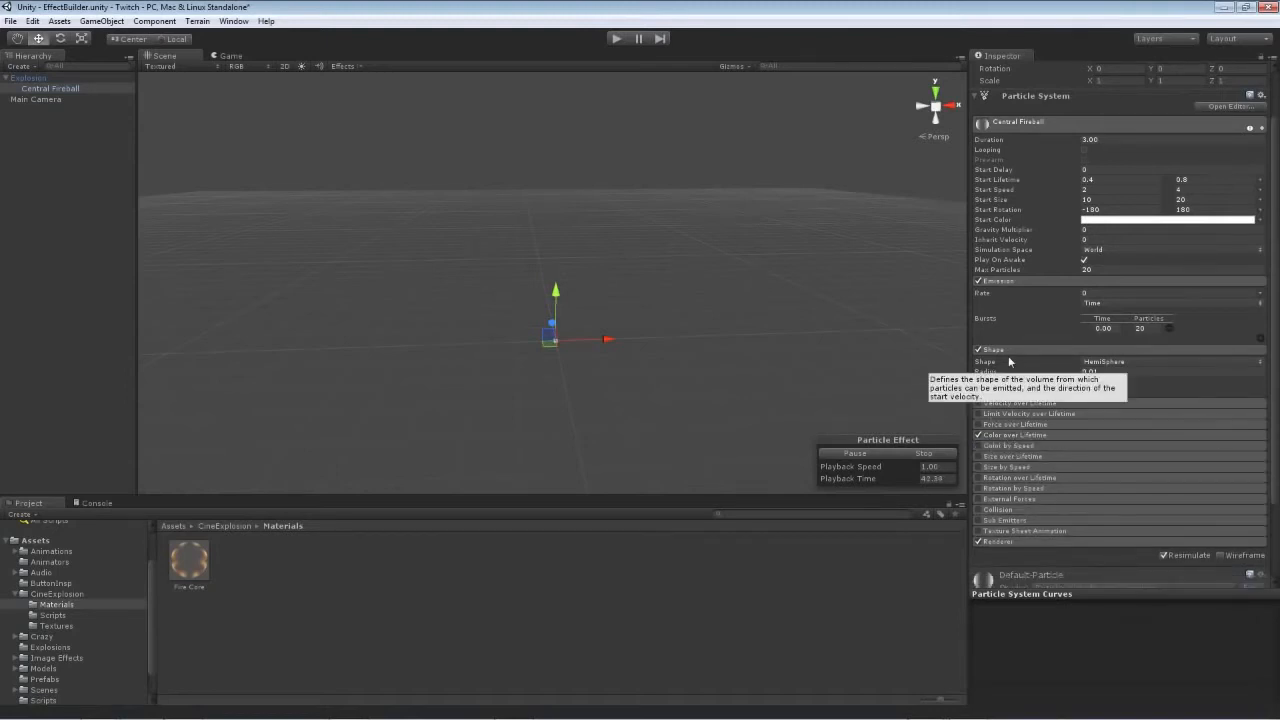
left_click(1008, 351)
left_click(1024, 281)
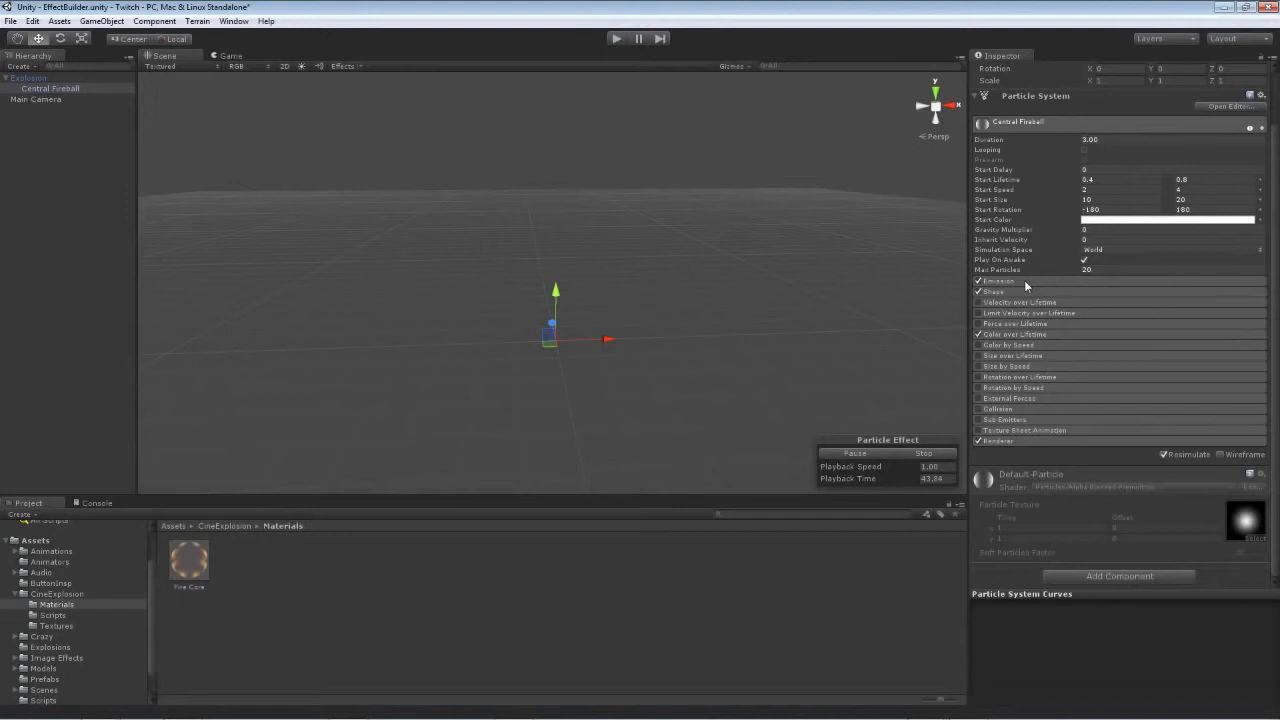
left_click(978, 356)
left_click(1004, 356)
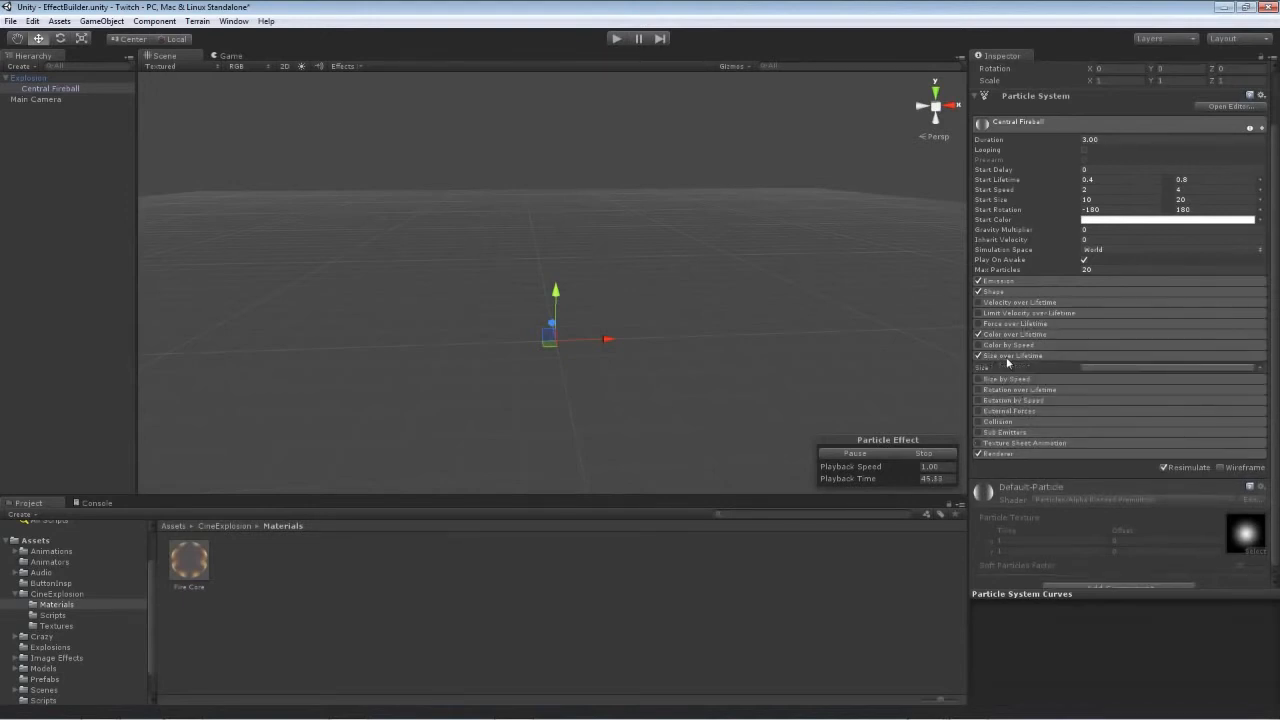
left_click(1092, 367)
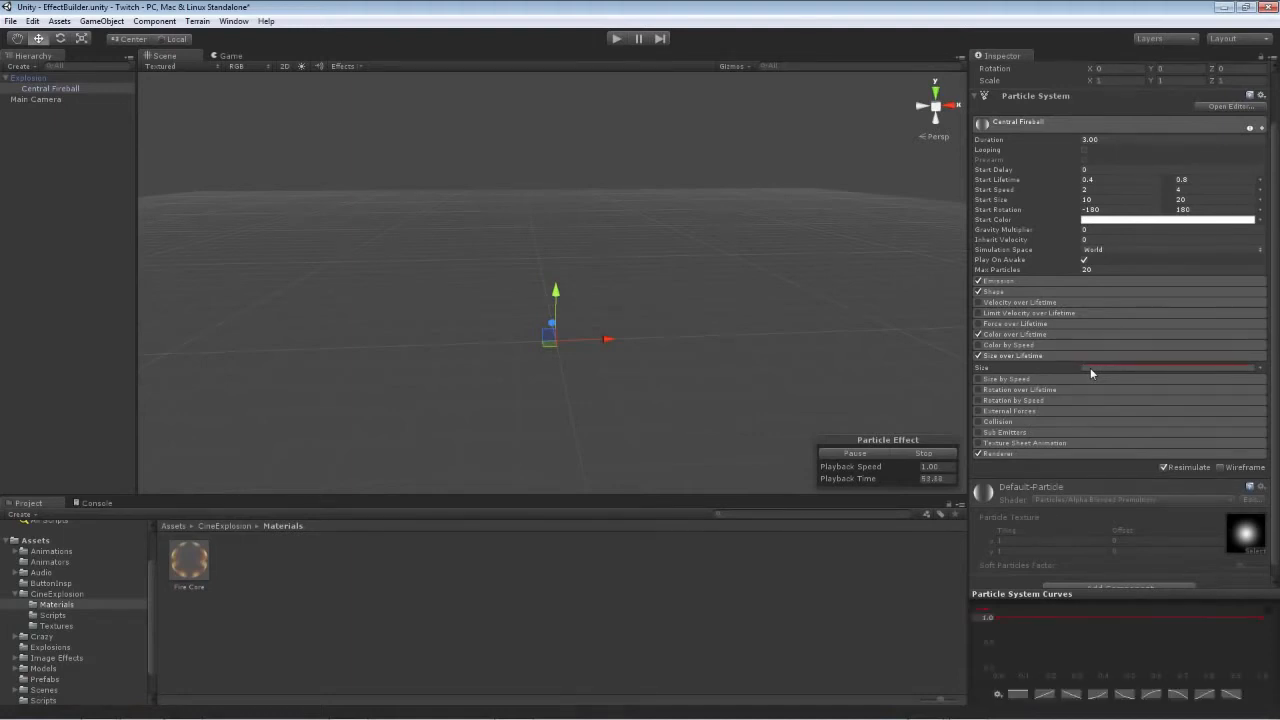
left_click(984, 617)
type("1.5")
- Lower both ends of the size curve to 0 and add a key at about 0.3 raised to near the 1.5 maximum
left_click_drag(996, 617, 996, 668)
left_click_drag(1261, 618, 1263, 668)
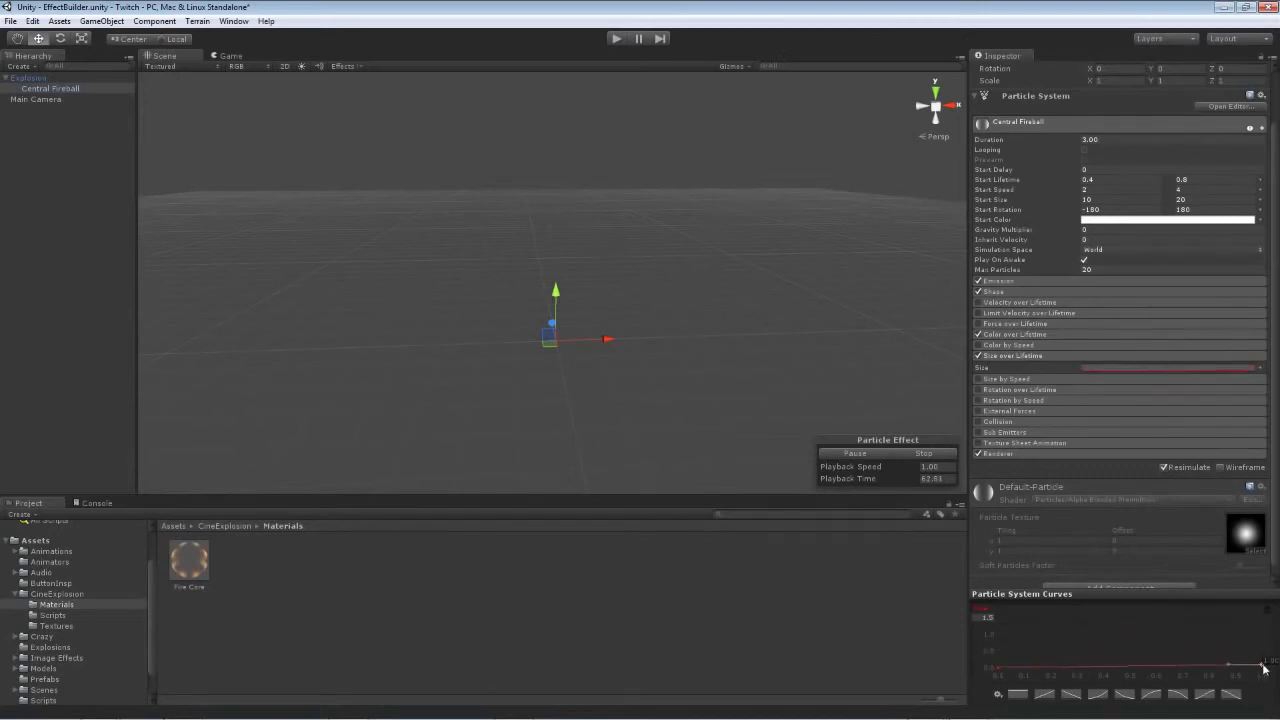
double_click(1085, 668)
left_click_drag(1085, 668, 1082, 622)
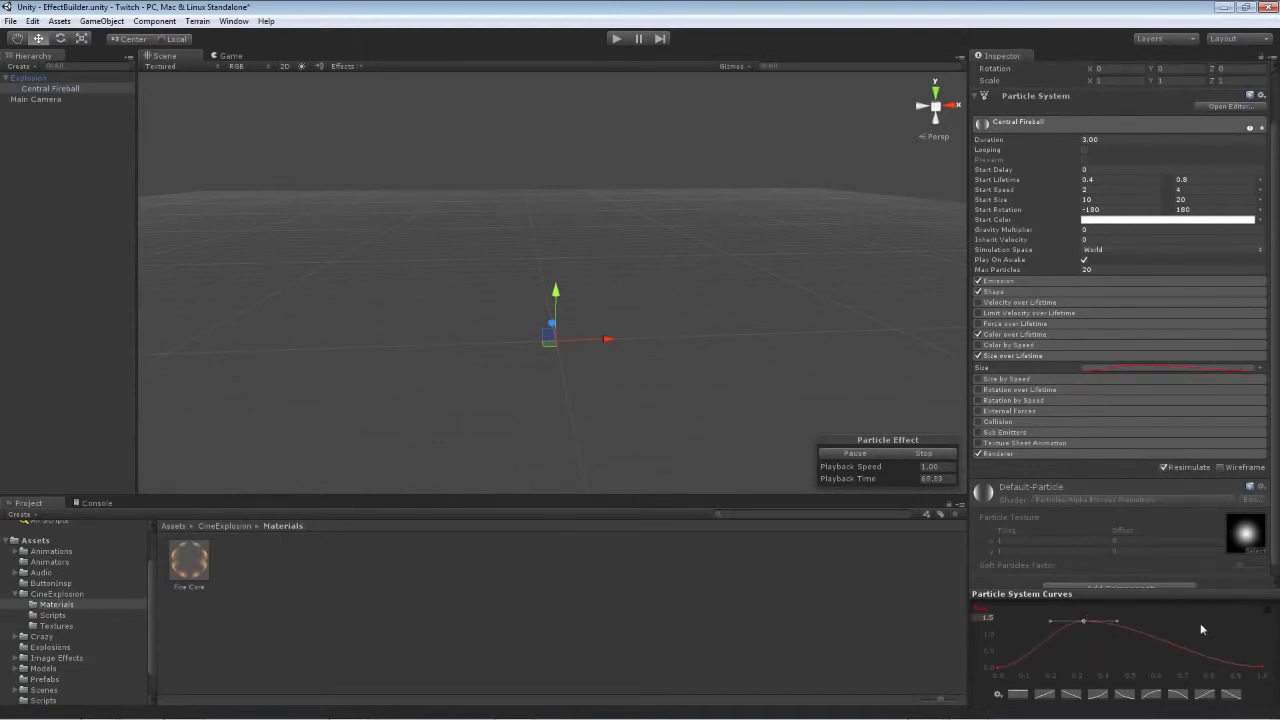
- Replay the Central Fireball burst repeatedly to check the fade and the size curve
left_click(923, 456)
left_click(864, 456)
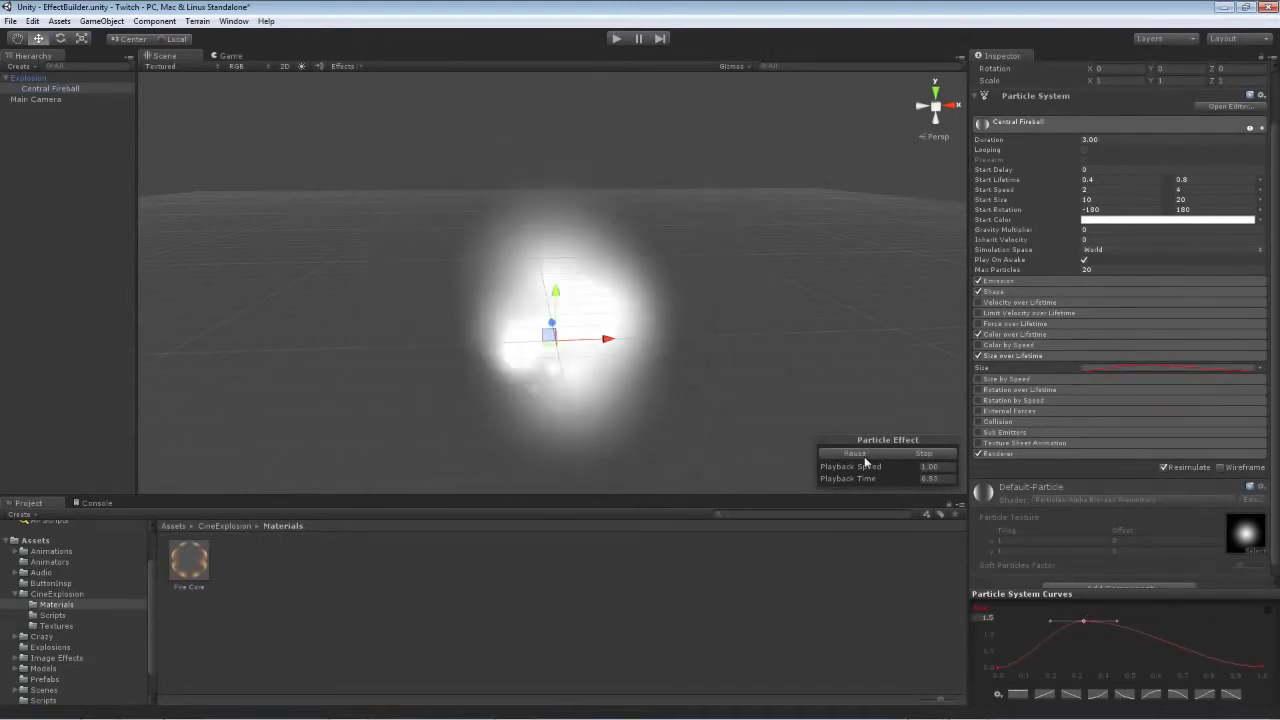
left_click(900, 457)
left_click(869, 457)
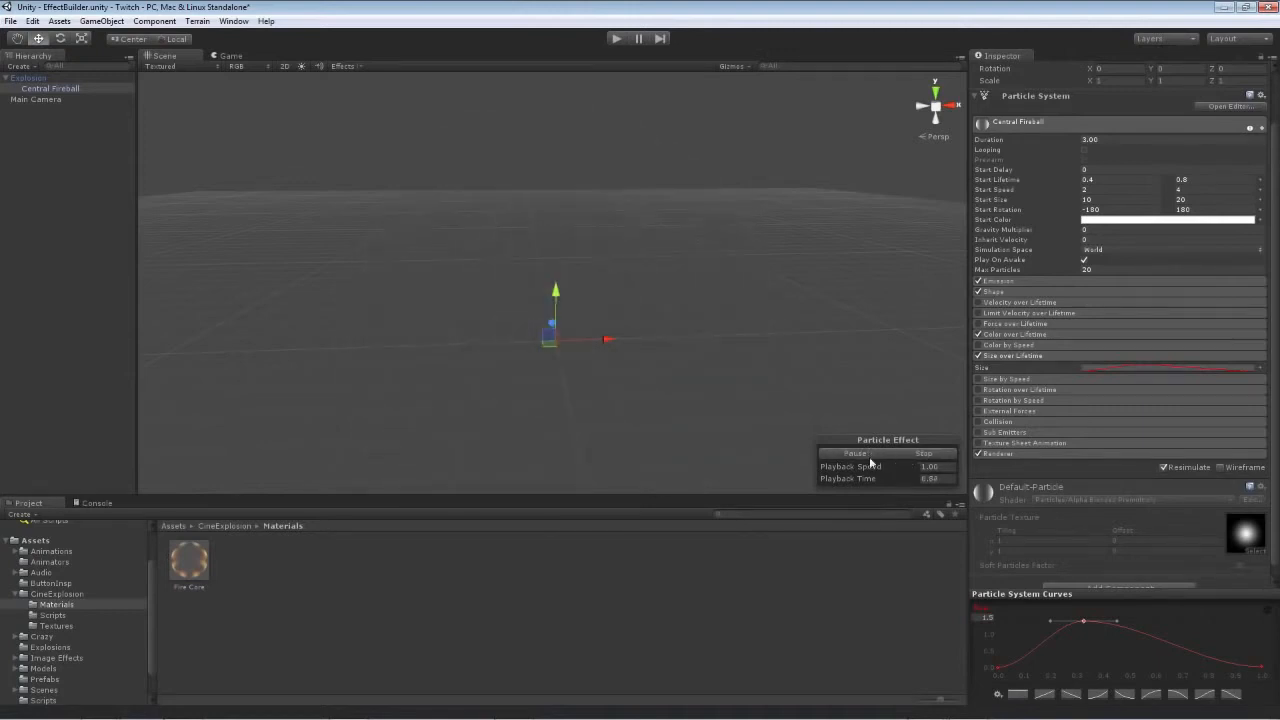
left_click(901, 456)
left_click(866, 456)
left_click(907, 456)
left_click(868, 456)
- Enable Rotation over Lifetime with a random angular velocity between -180 and 180
left_click(1013, 356)
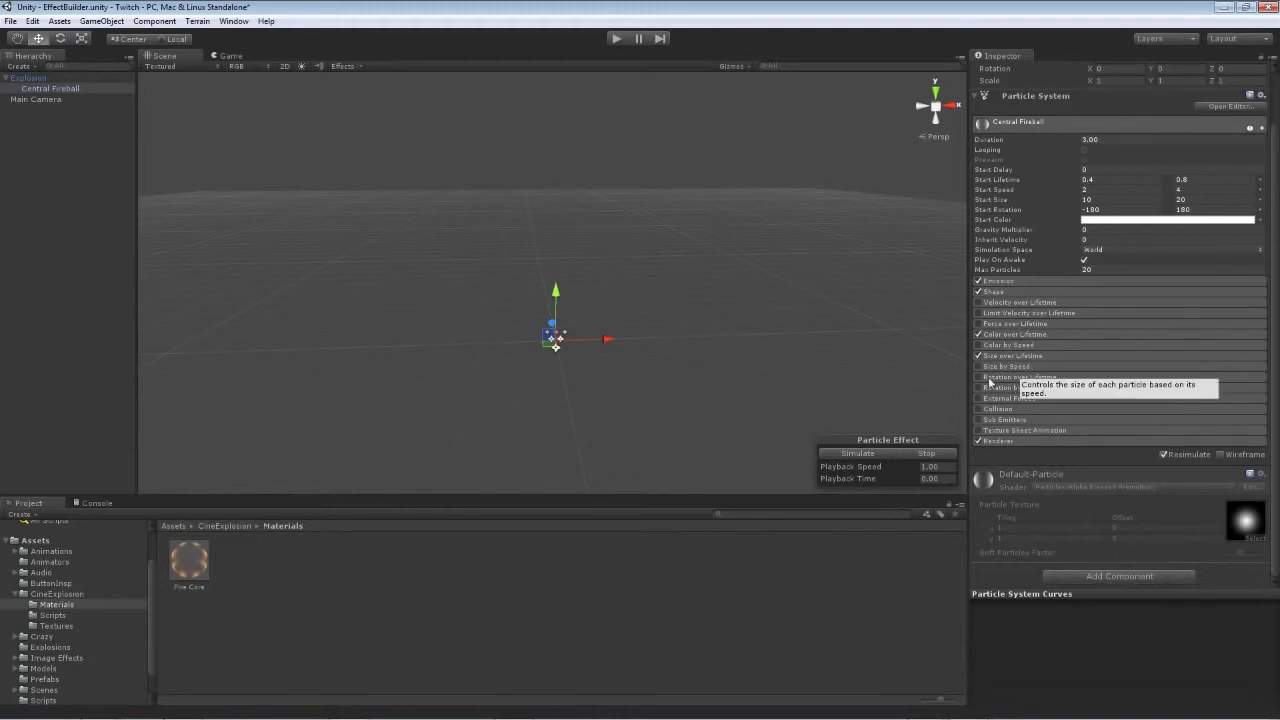
left_click(979, 377)
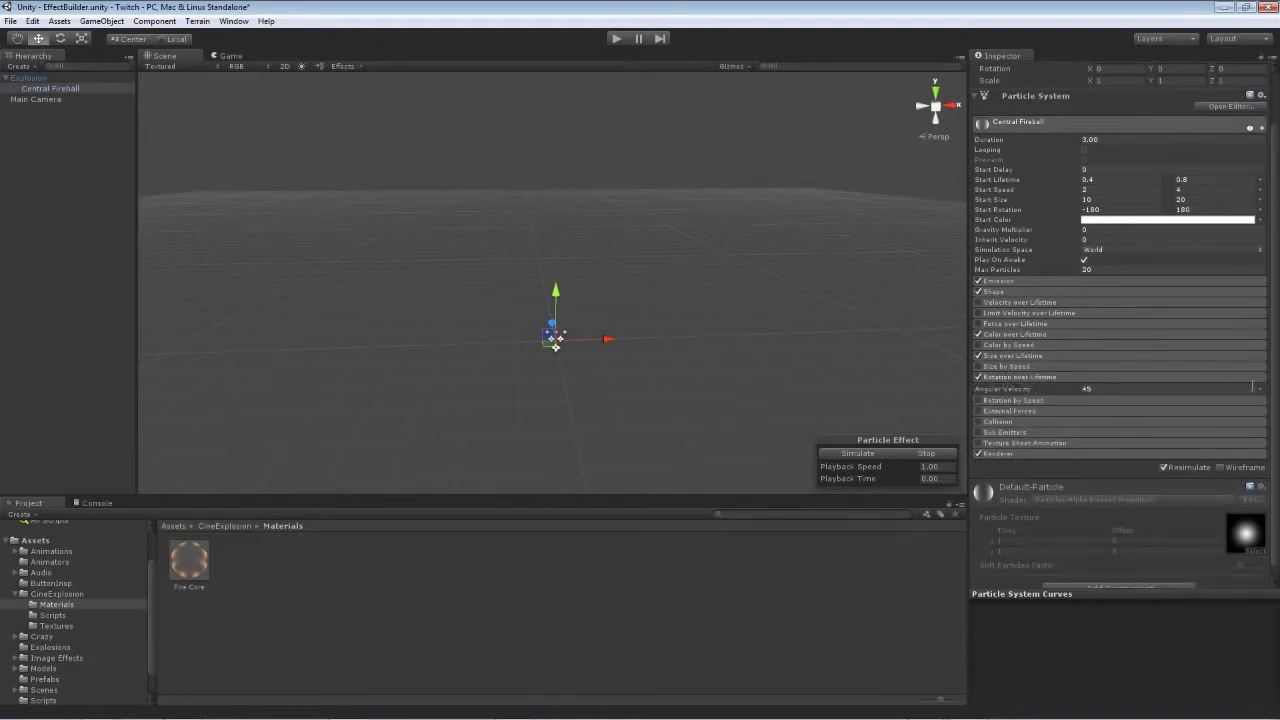
left_click(1259, 388)
left_click(1185, 432)
type("-180")
left_click_drag(1186, 389, 1164, 389)
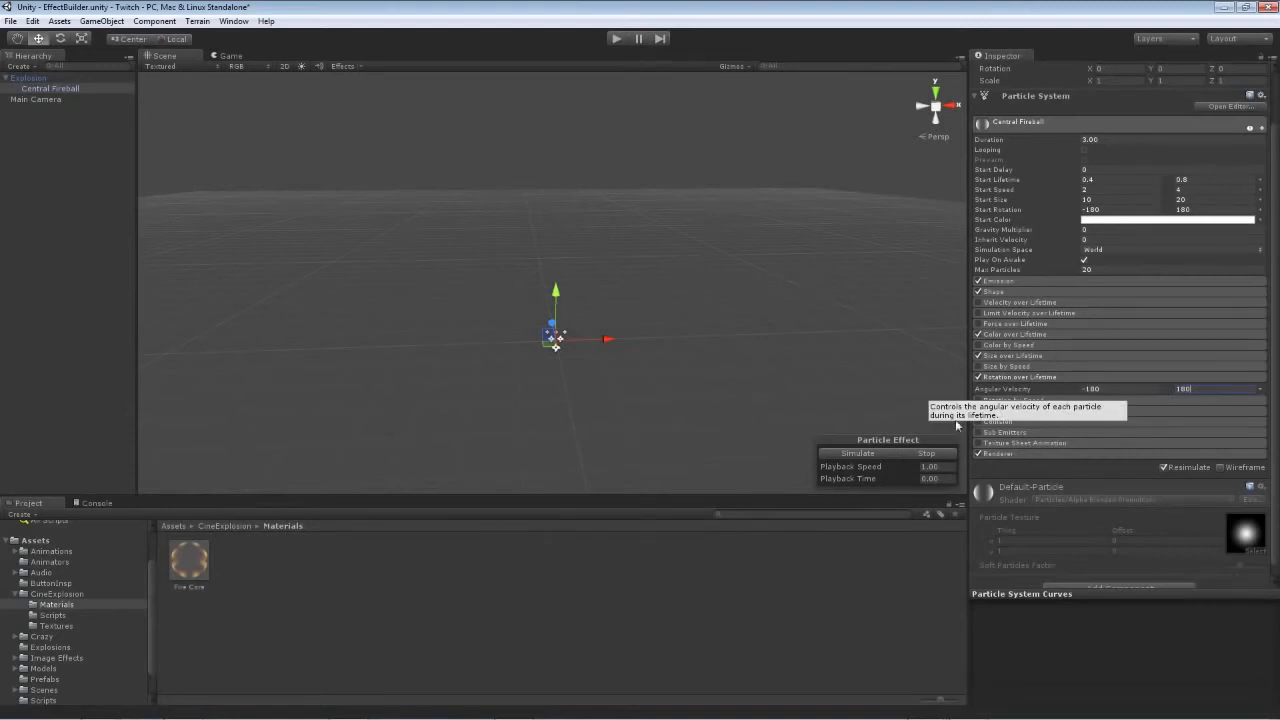
- Replay the particle simulation to check the rotation of the burst
left_click(873, 453)
left_click(910, 454)
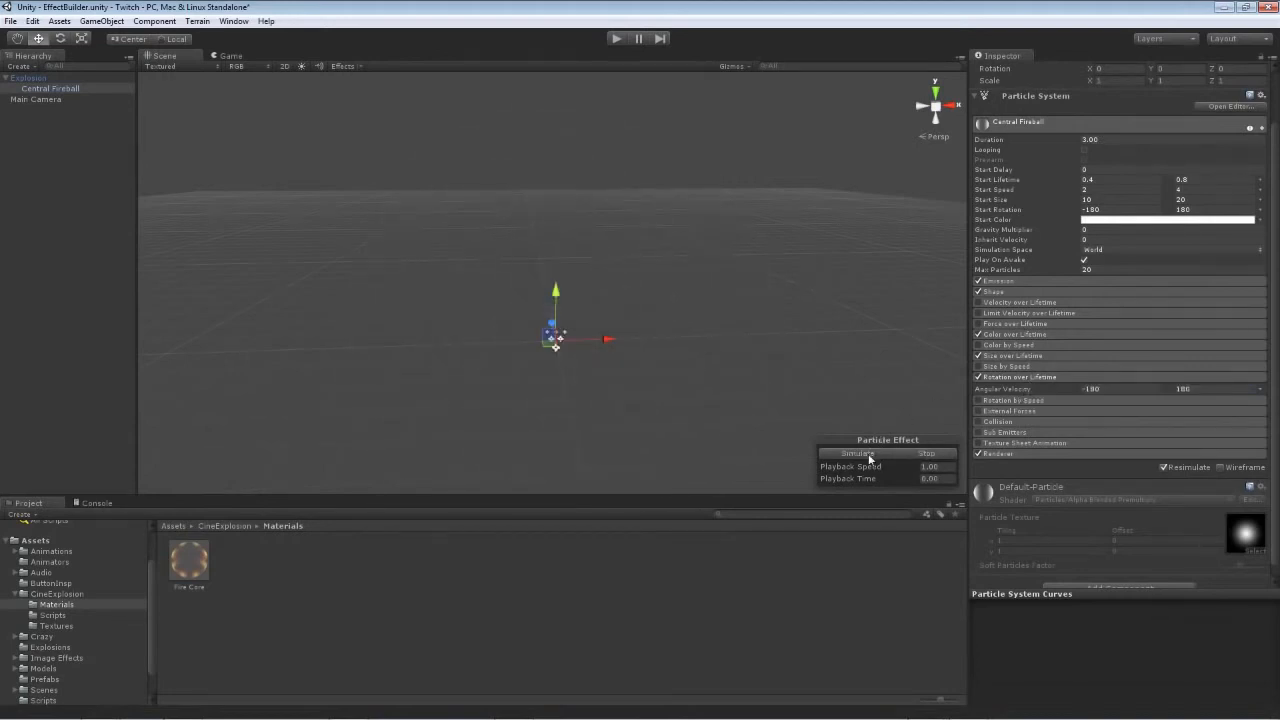
left_click(866, 453)
left_click(869, 456)
- Check the Fire Core texture layout, and enable Texture Sheet Animation on Central Fireball with 1 by 4 tiles, Single Row and 2 cycles
left_click(1023, 379)
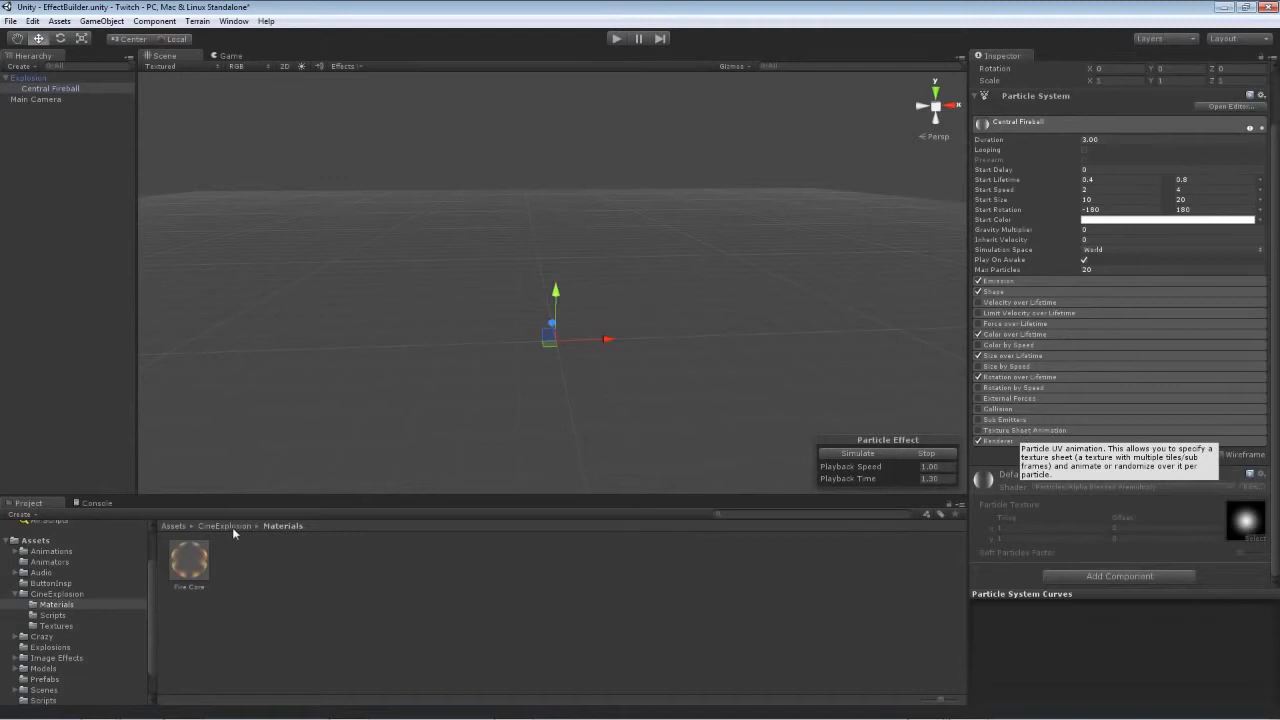
left_click(198, 555)
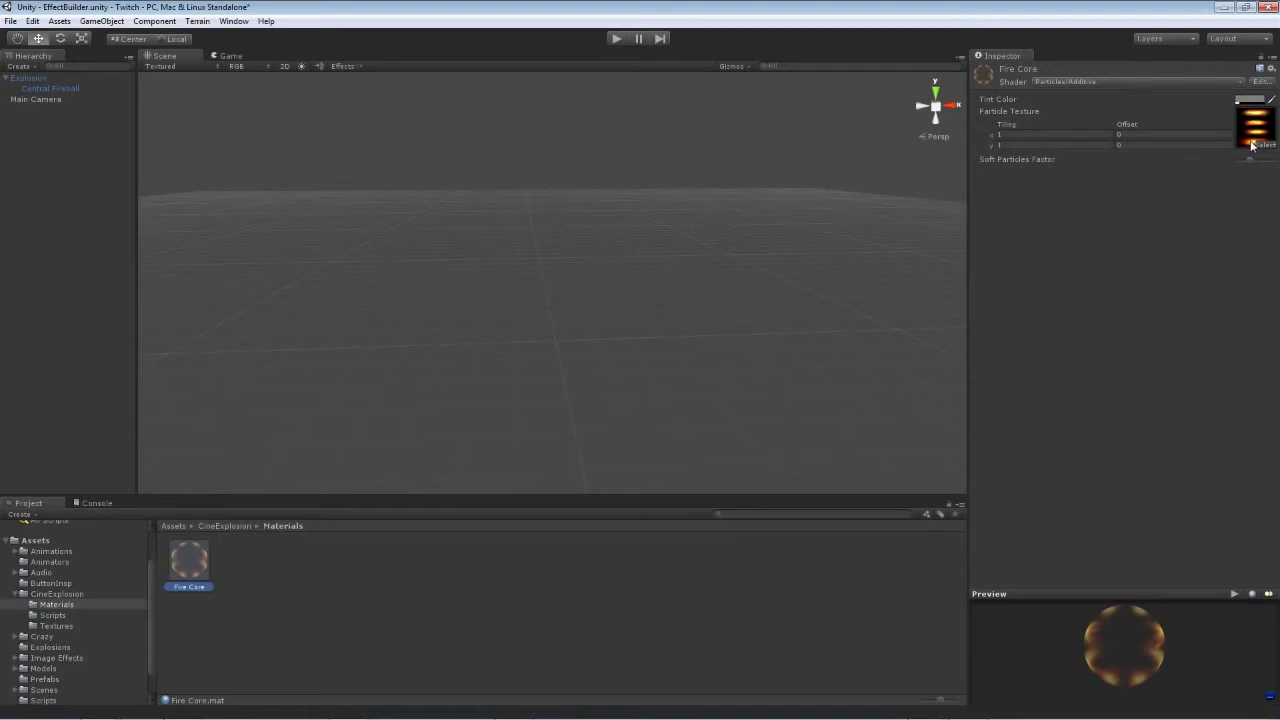
left_click(65, 88)
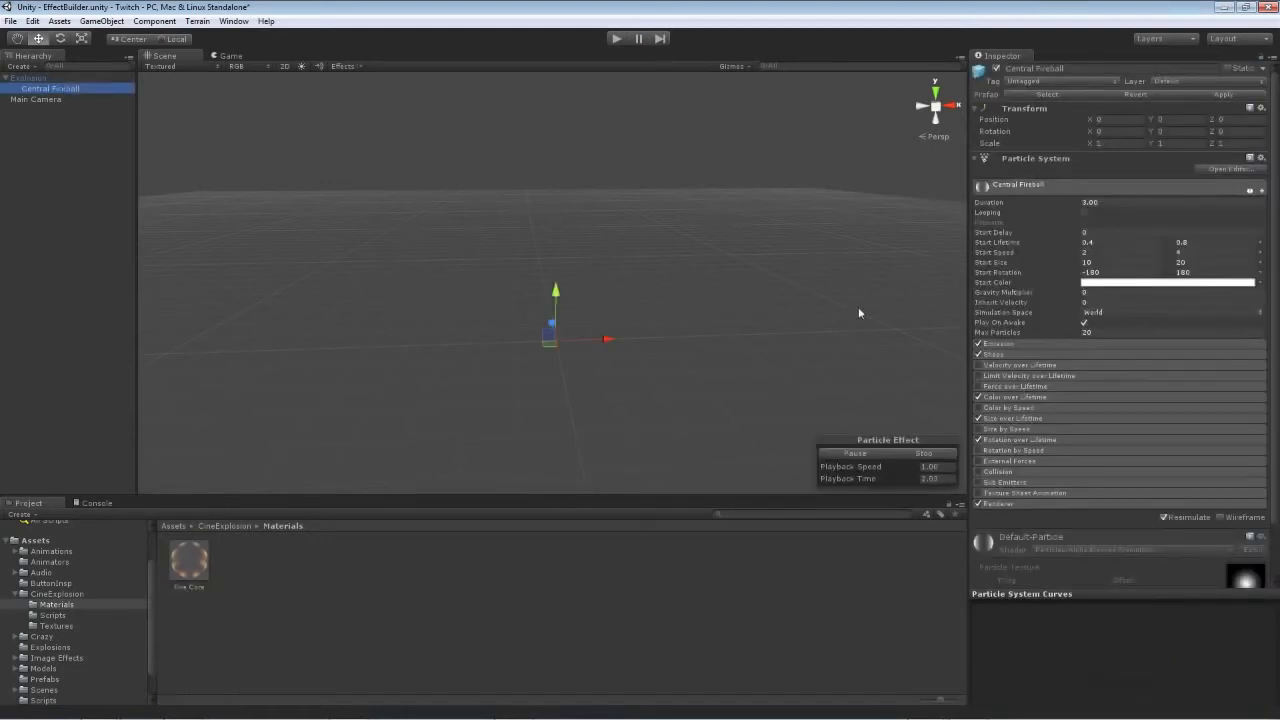
left_click(979, 494)
left_click(1030, 494)
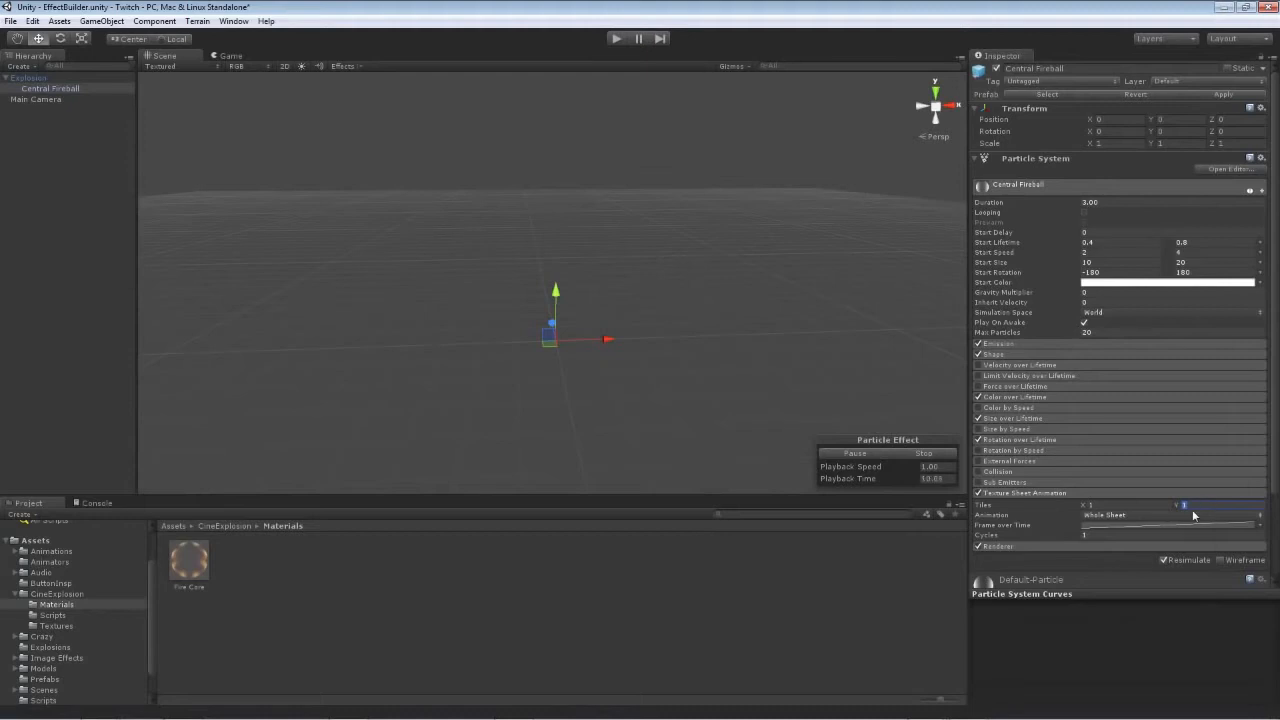
left_click(1130, 514)
left_click(1122, 540)
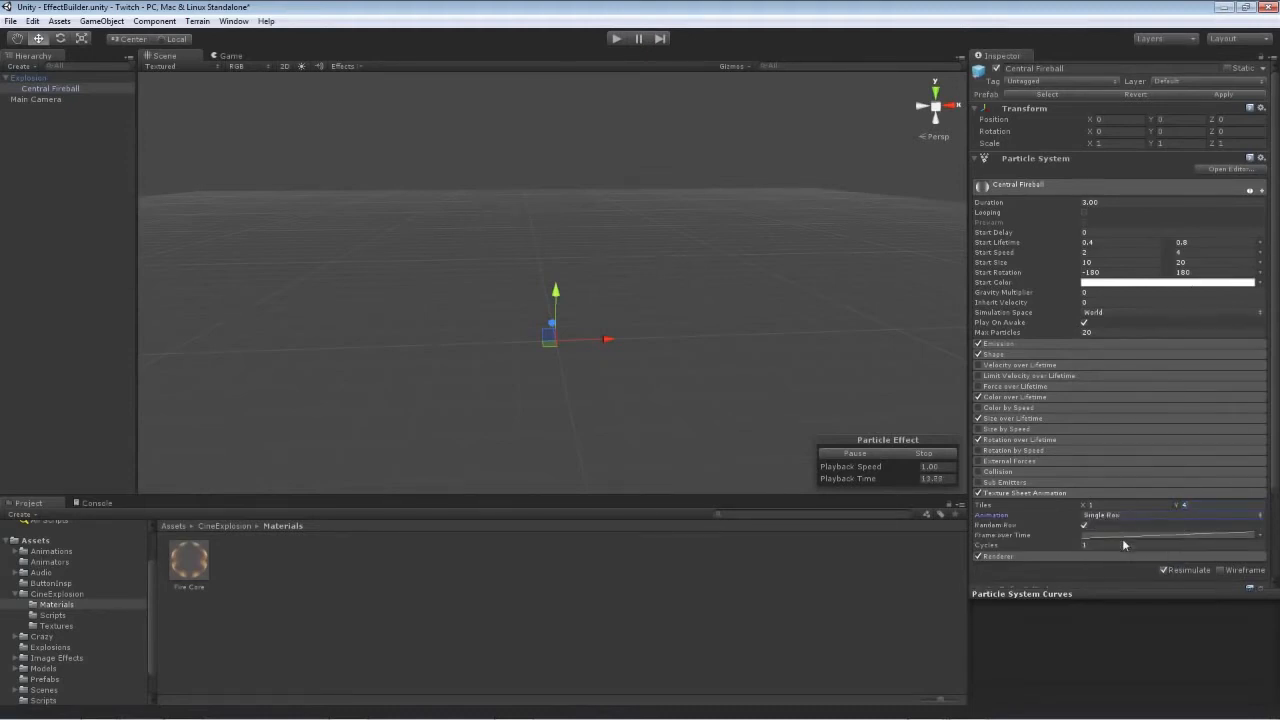
left_click(1094, 545)
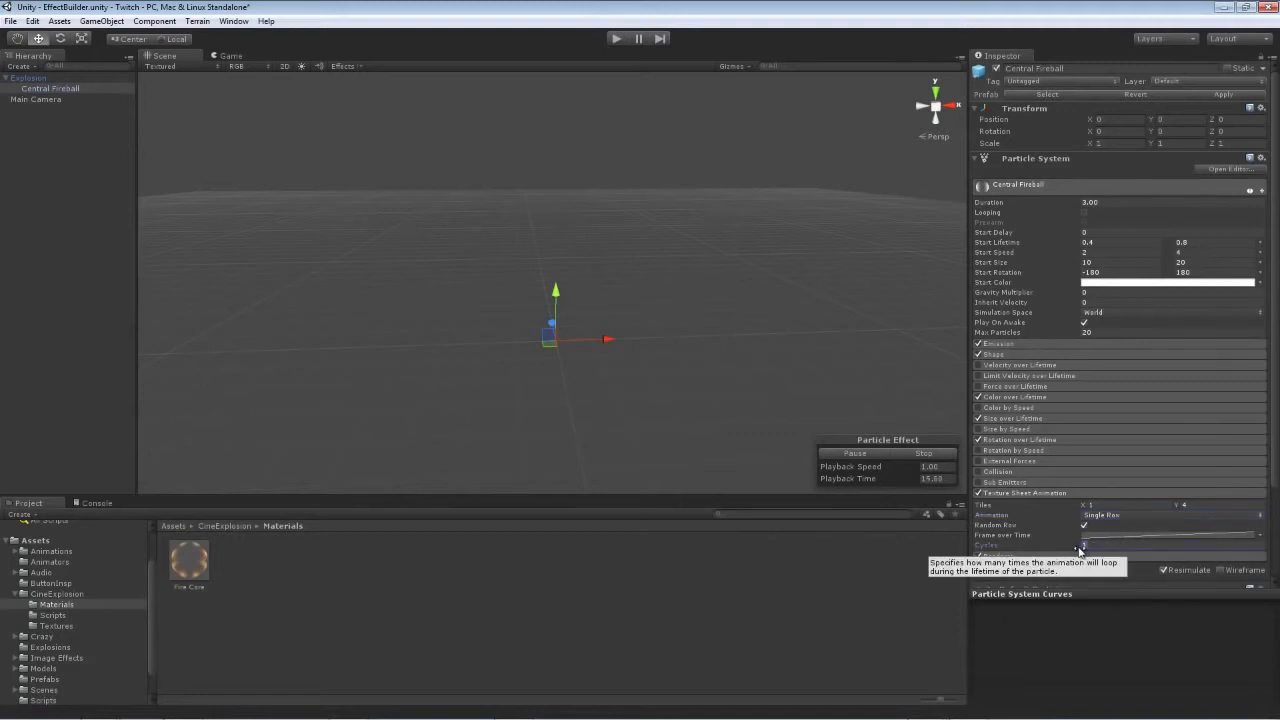
- Assign the Fire Core material to Central Fireball's renderer and set its sort mode to By Distance
left_click_drag(1274, 458, 1269, 533)
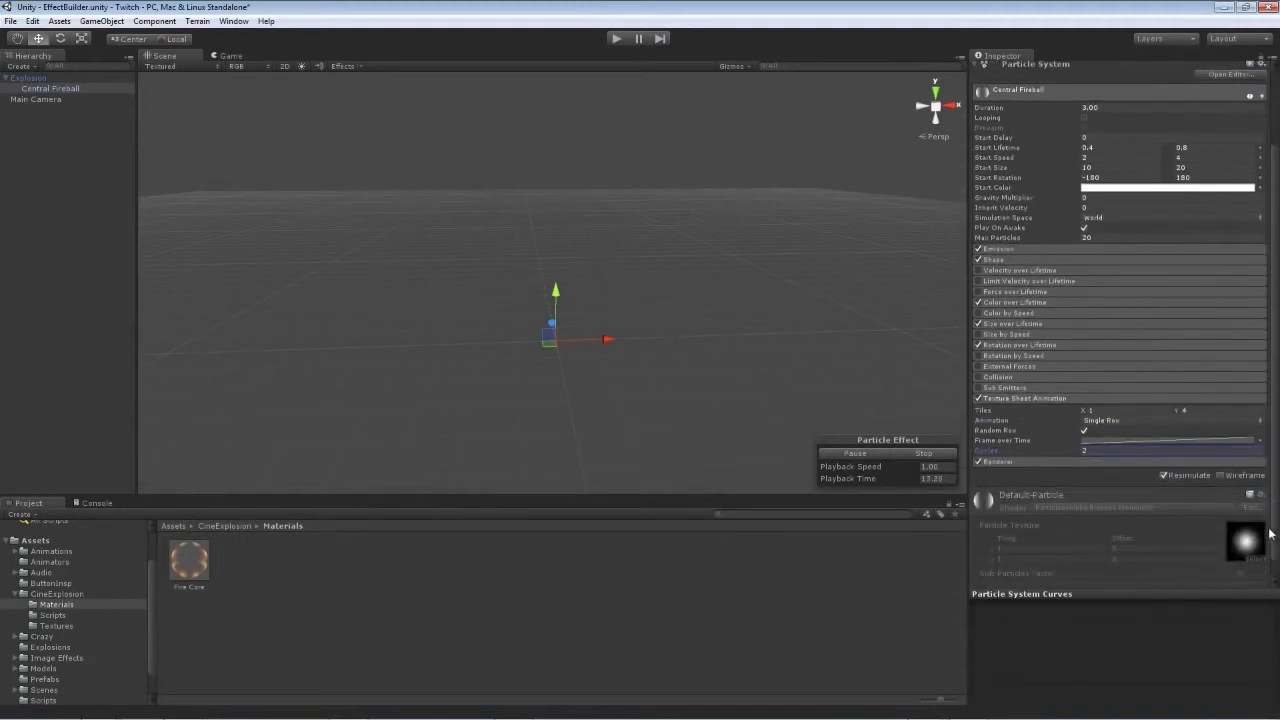
left_click(1060, 400)
left_click(1028, 440)
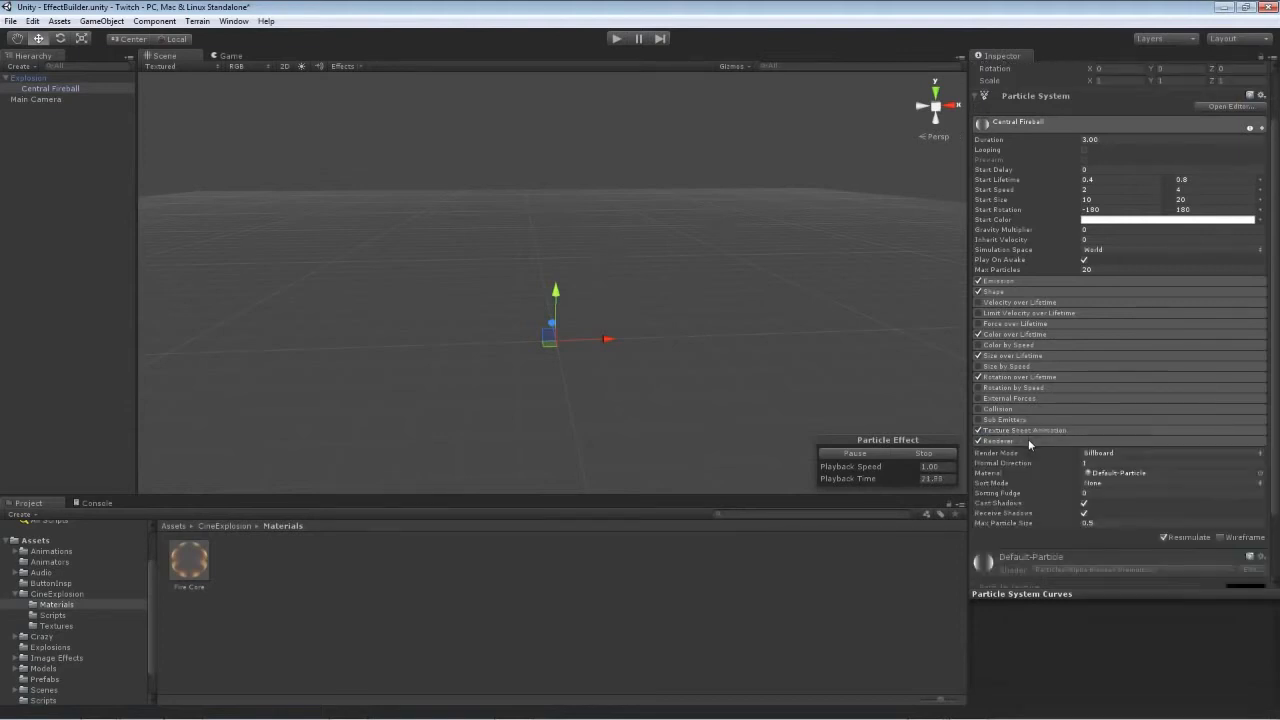
left_click_drag(188, 560, 1104, 473)
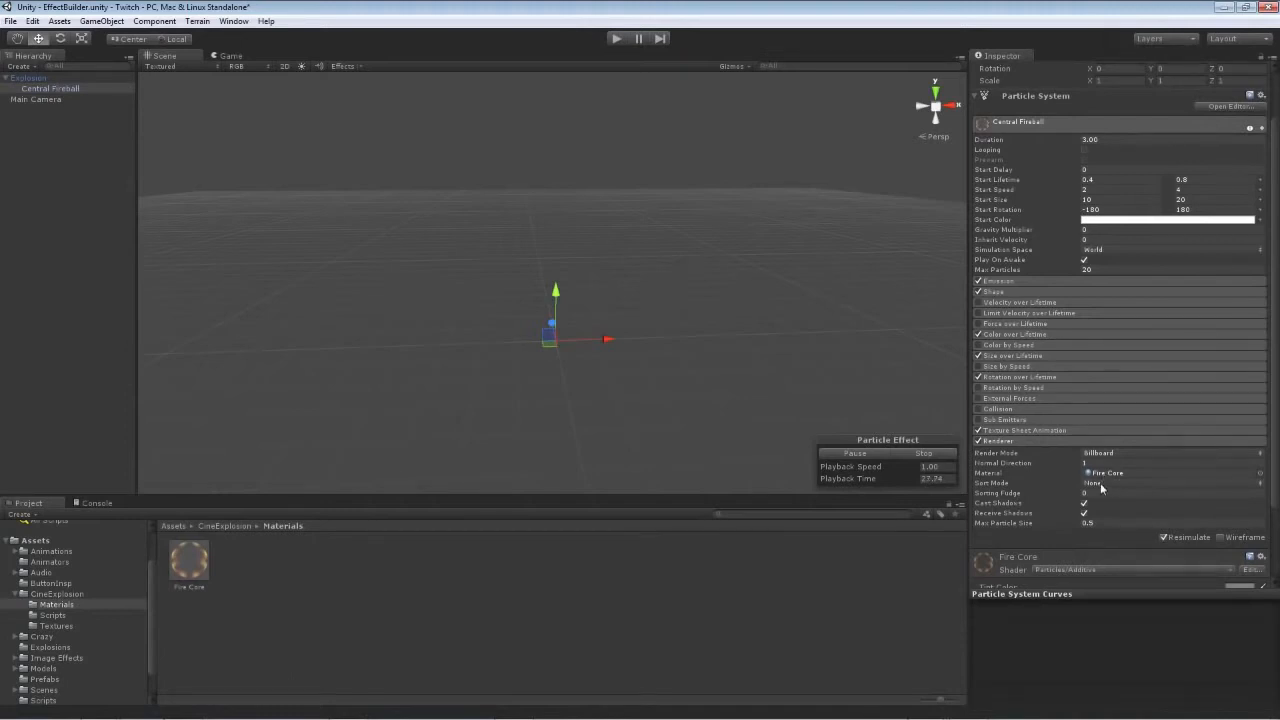
left_click(1104, 484)
left_click(1112, 510)
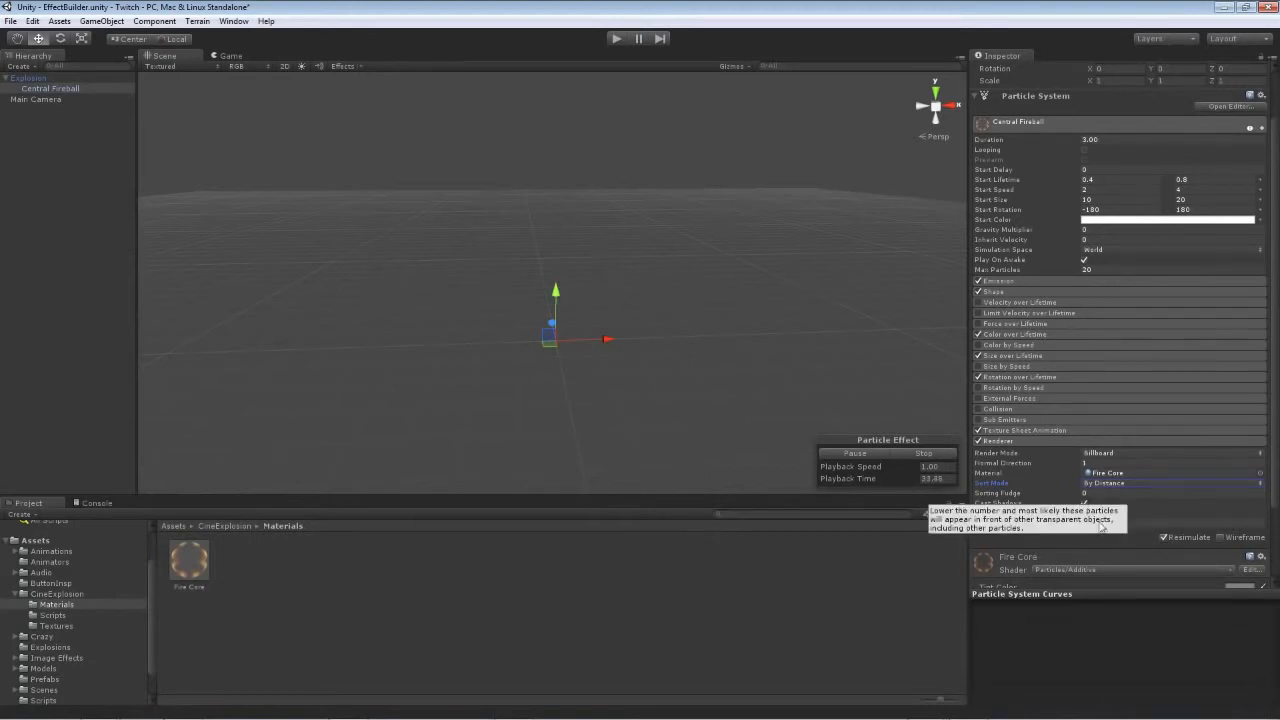
- Turn off the renderer's cast and receive shadows, set the max particle size to 4, and replay the simulation
left_click(1085, 504)
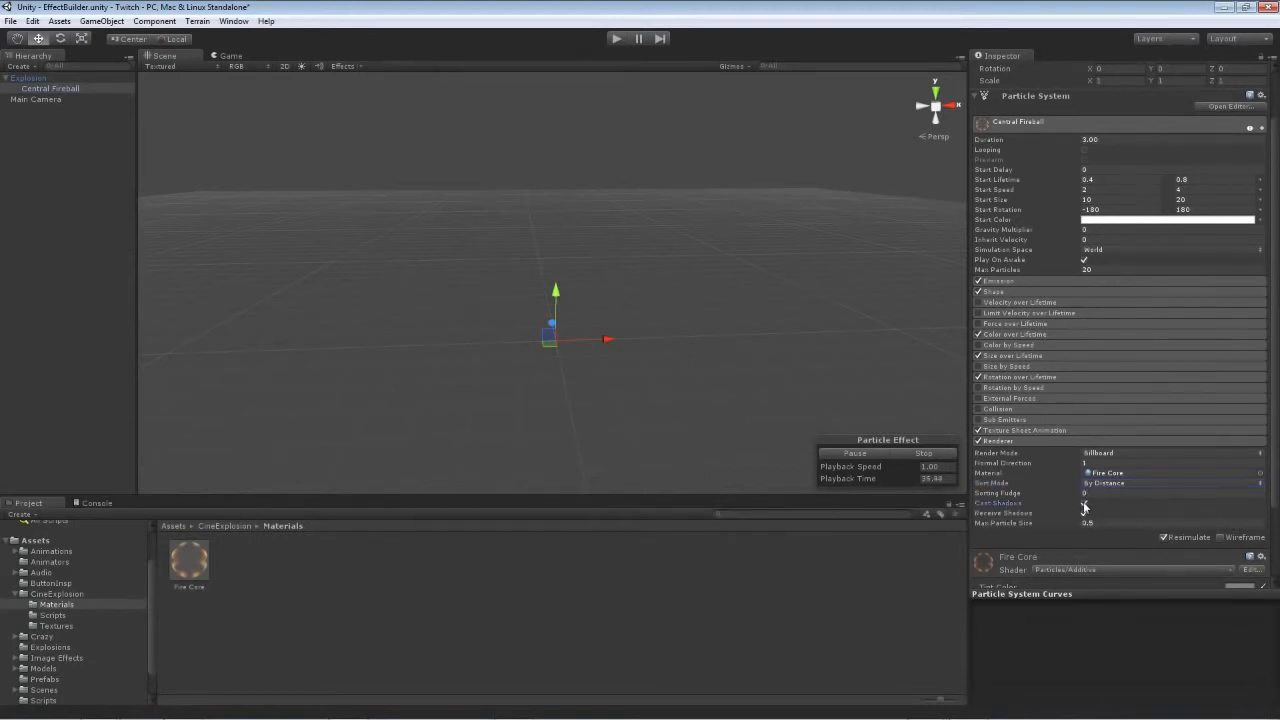
left_click(1085, 513)
left_click(1084, 513)
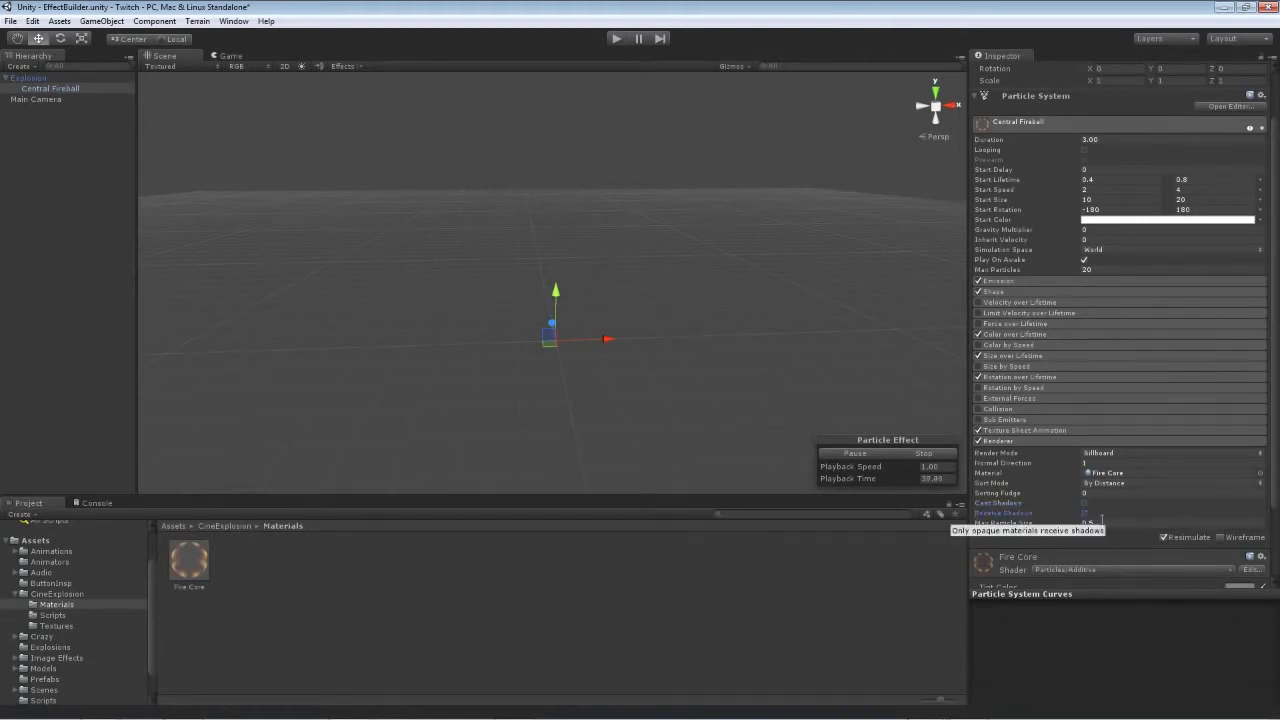
left_click(1087, 522)
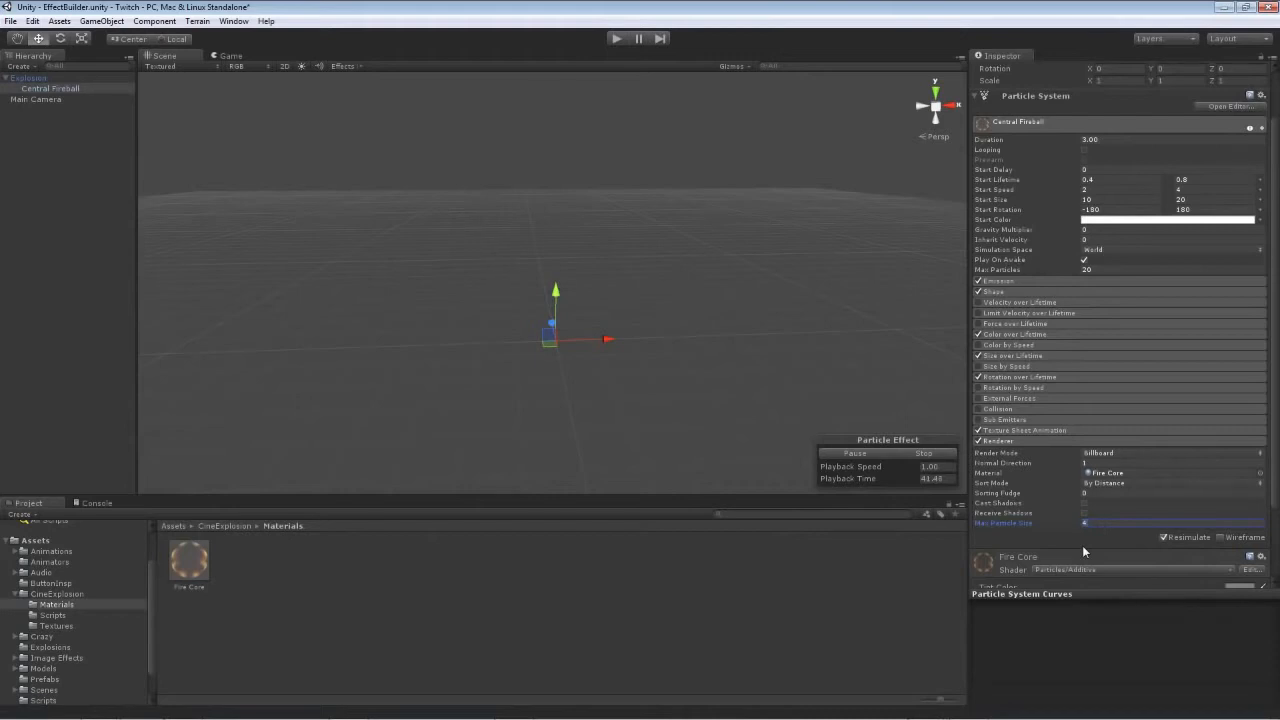
left_click(922, 455)
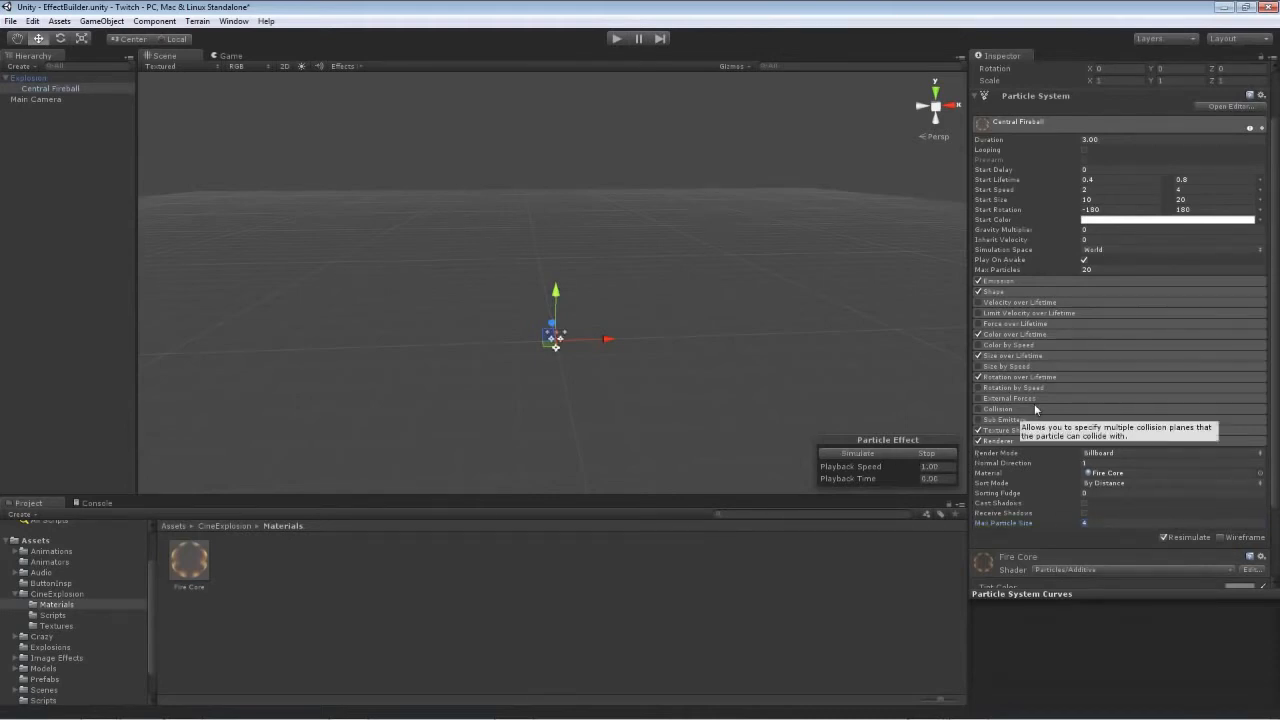
left_click(850, 454)
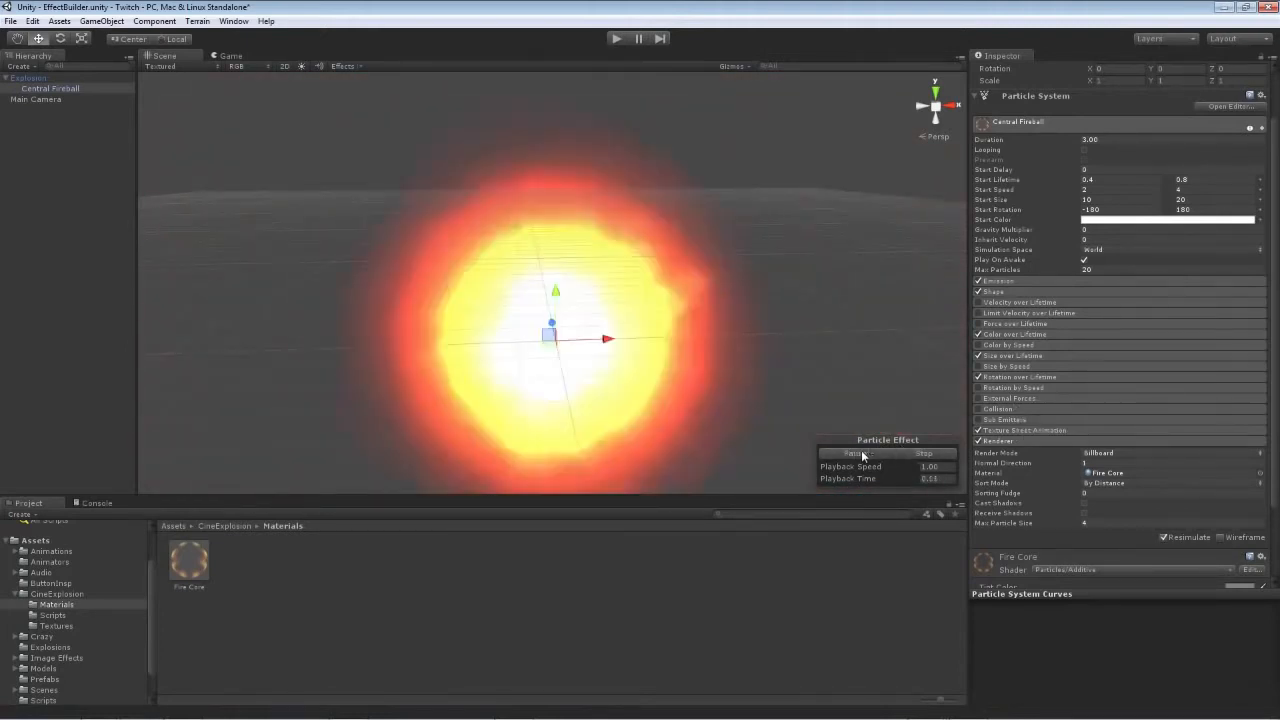
- Replay the Central Fireball simulation, and apply the Explosion object's changes to its prefab
left_click(924, 454)
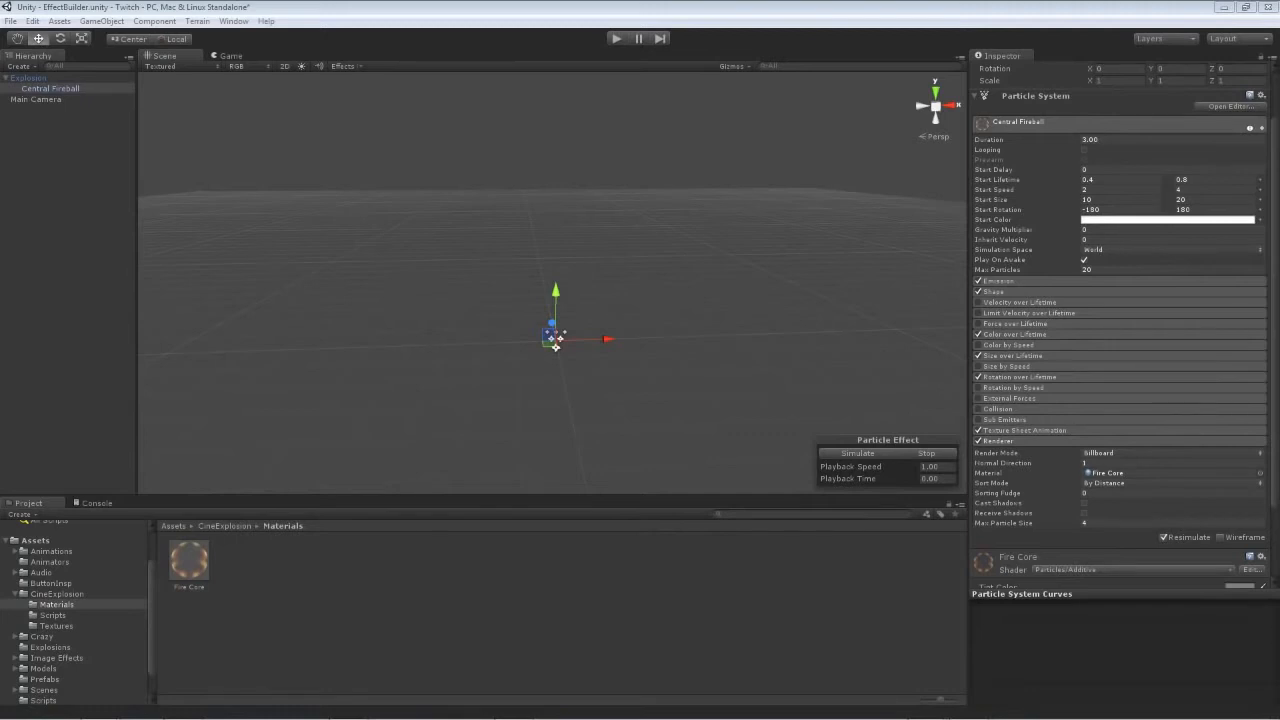
left_click(868, 453)
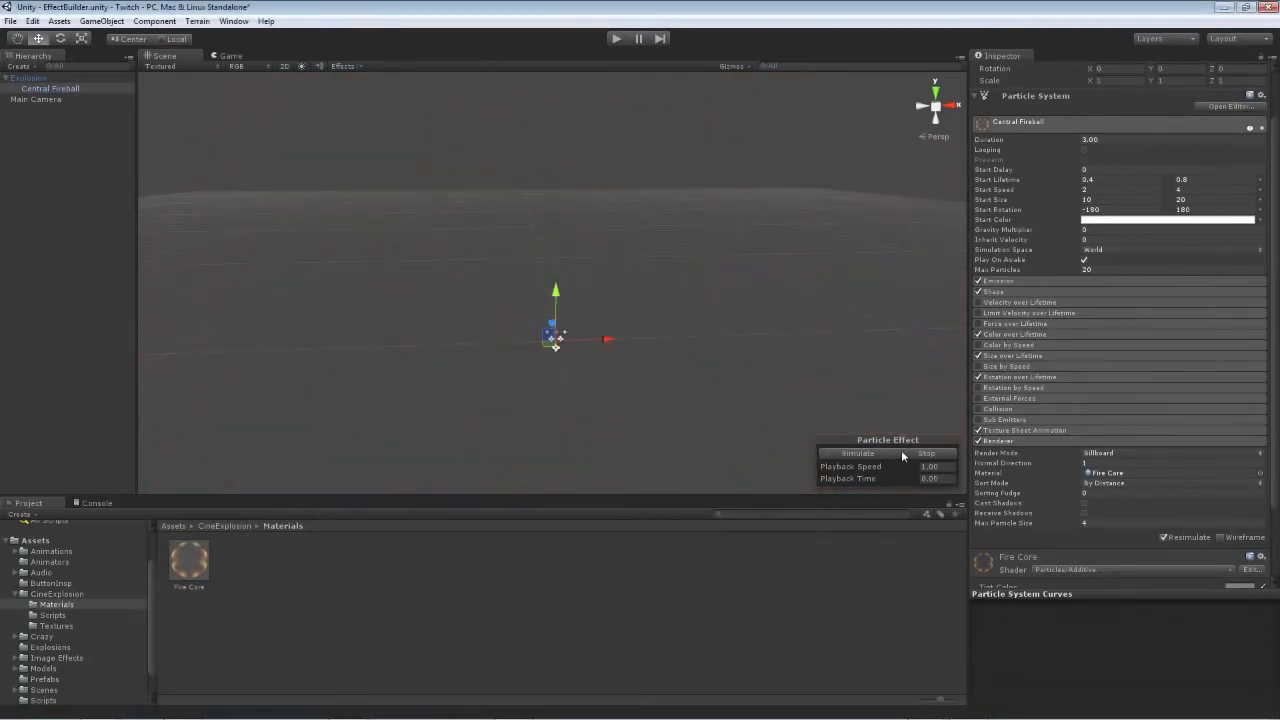
left_click(37, 80)
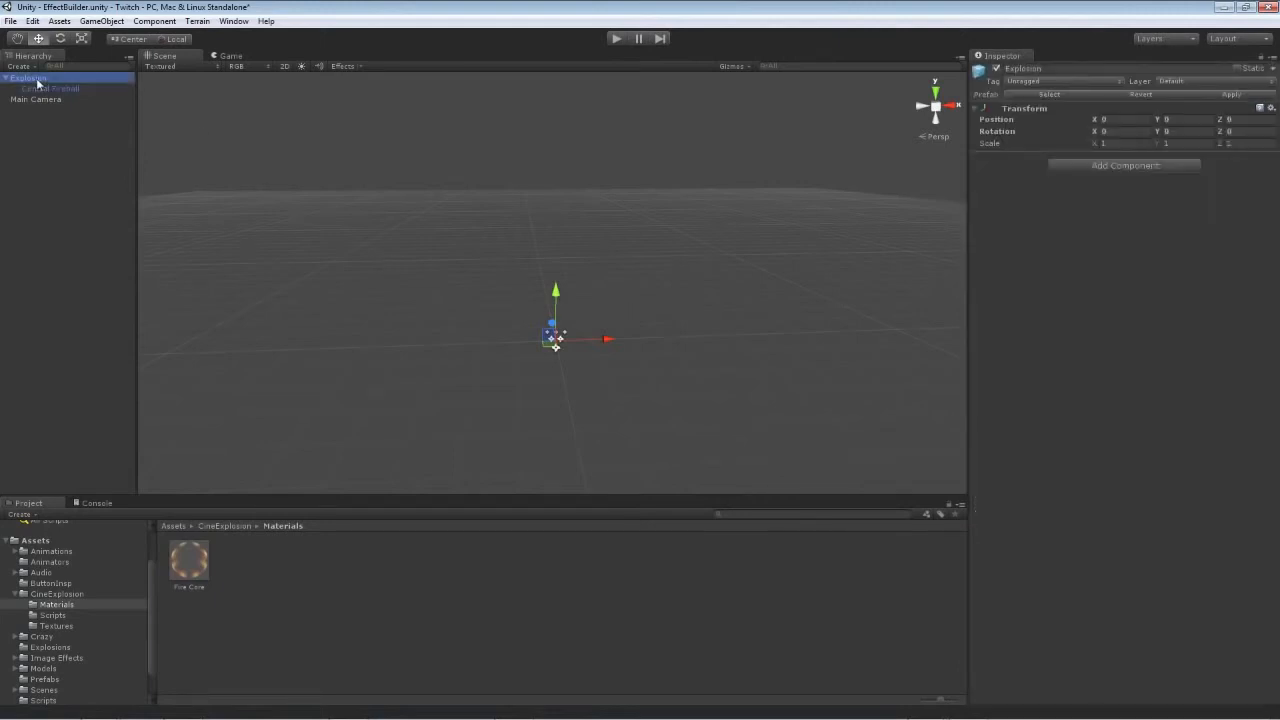
left_click(1221, 95)
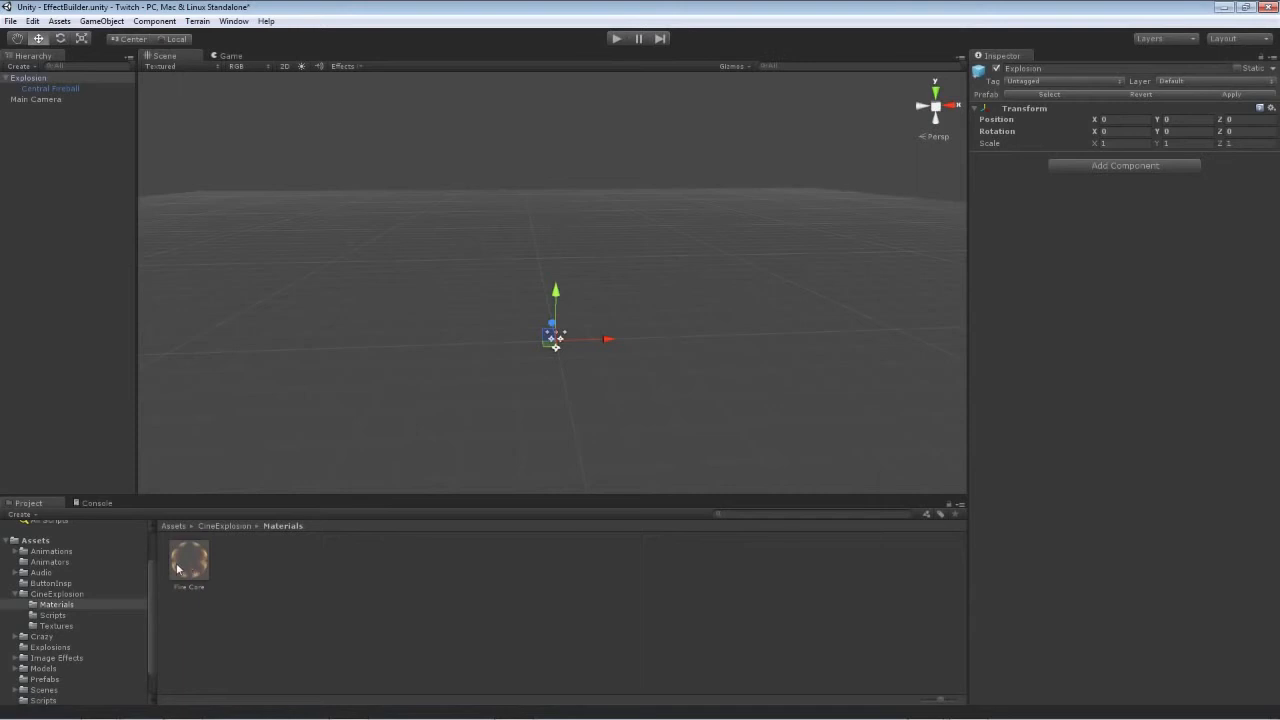
- Save the EffectBuilder scene and the project
left_click(10, 21)
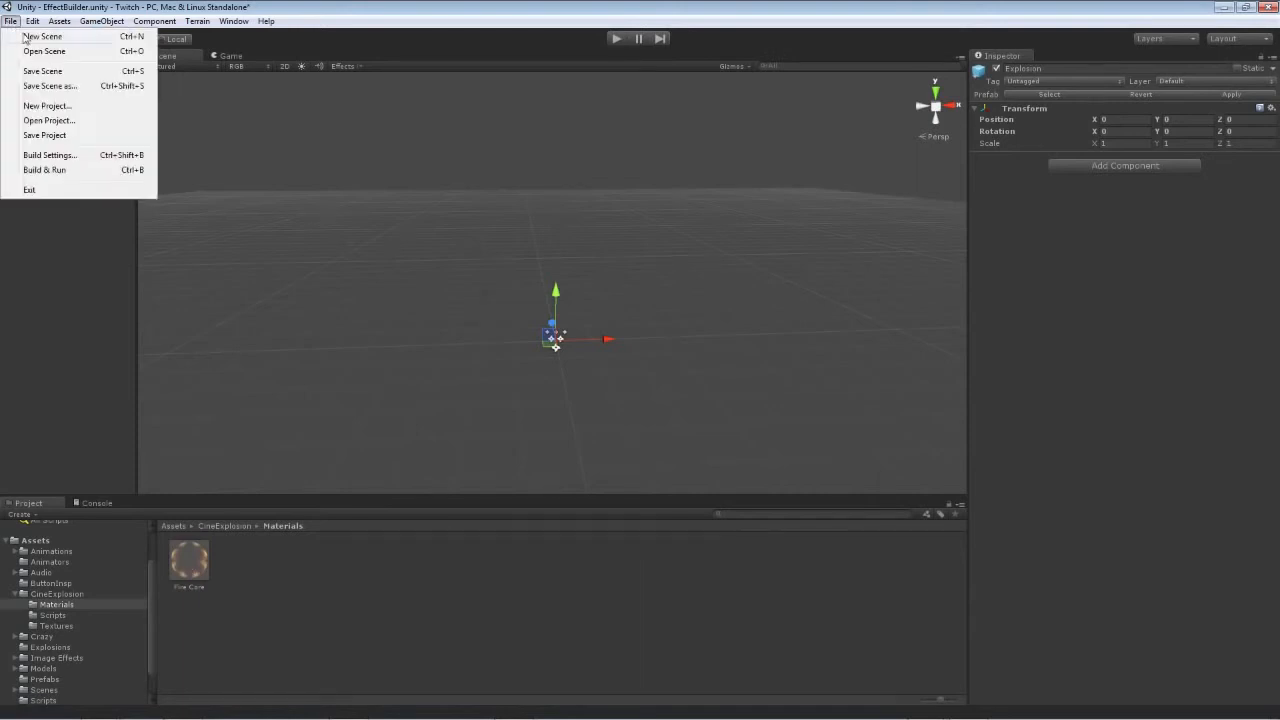
left_click(44, 72)
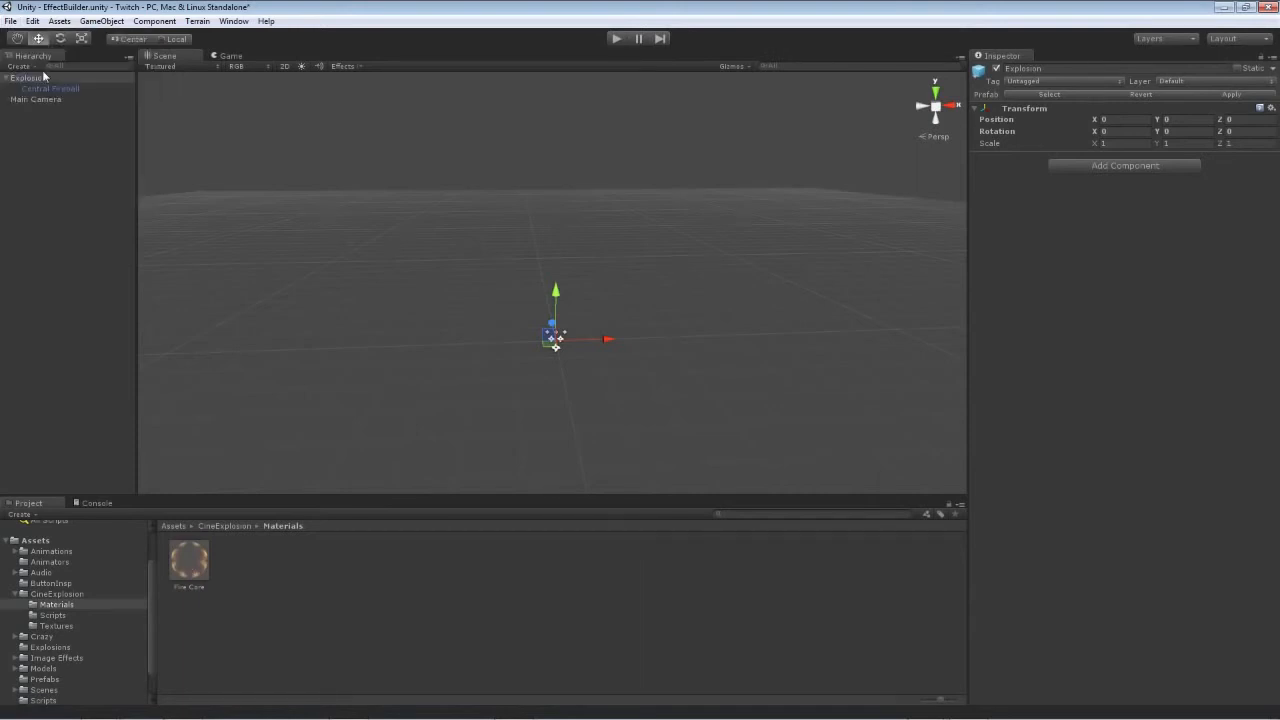
left_click(10, 21)
left_click(61, 138)
- Open the ExplosionsStart scene from the project's Scenes folder
left_click(10, 21)
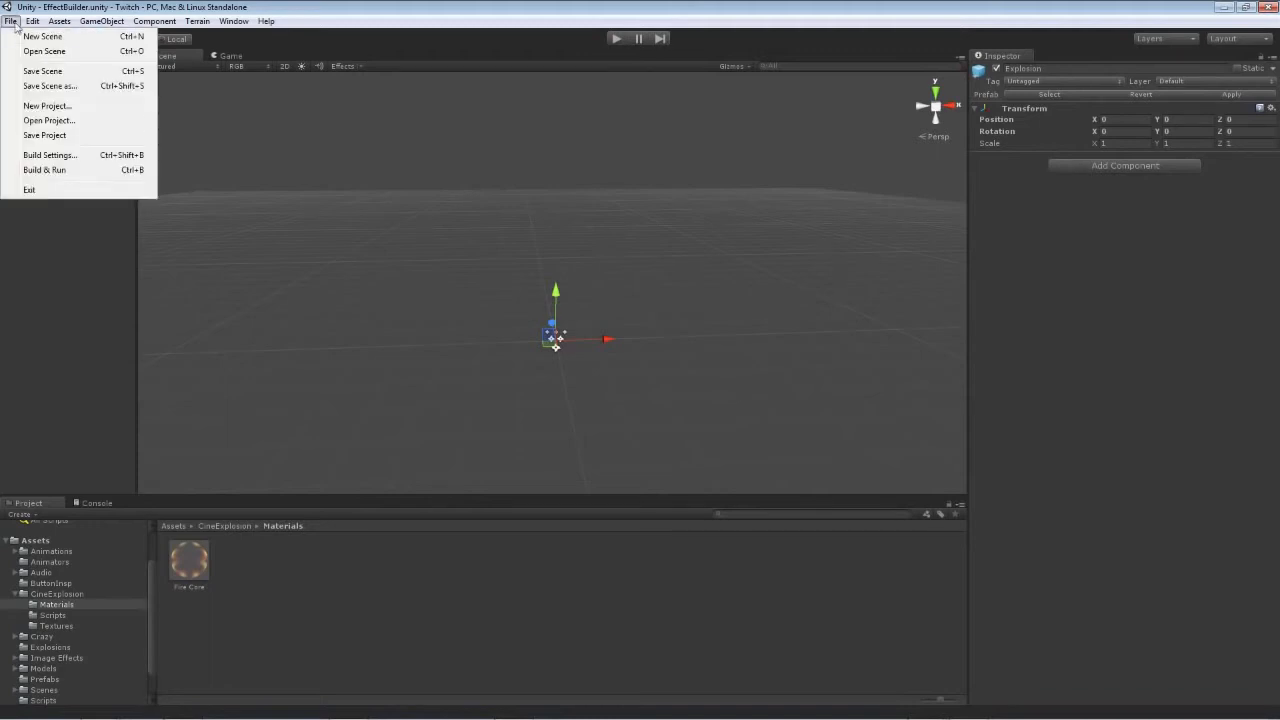
left_click(47, 57)
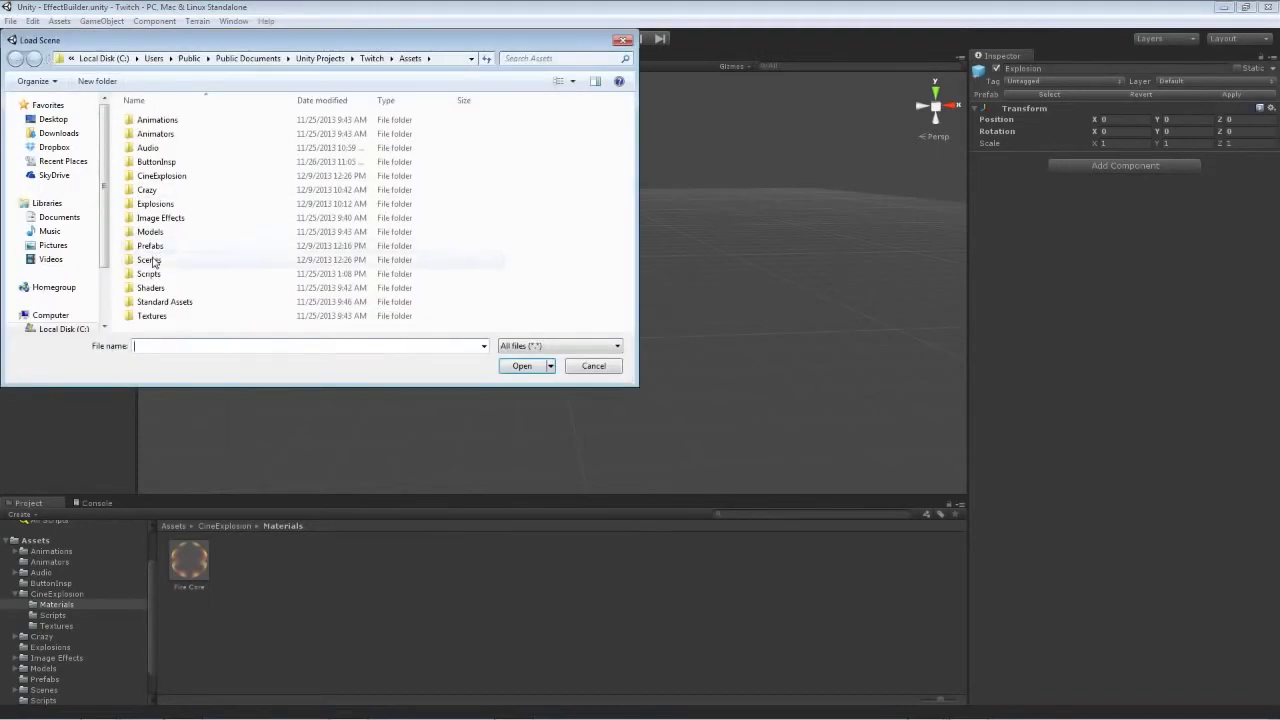
double_click(153, 260)
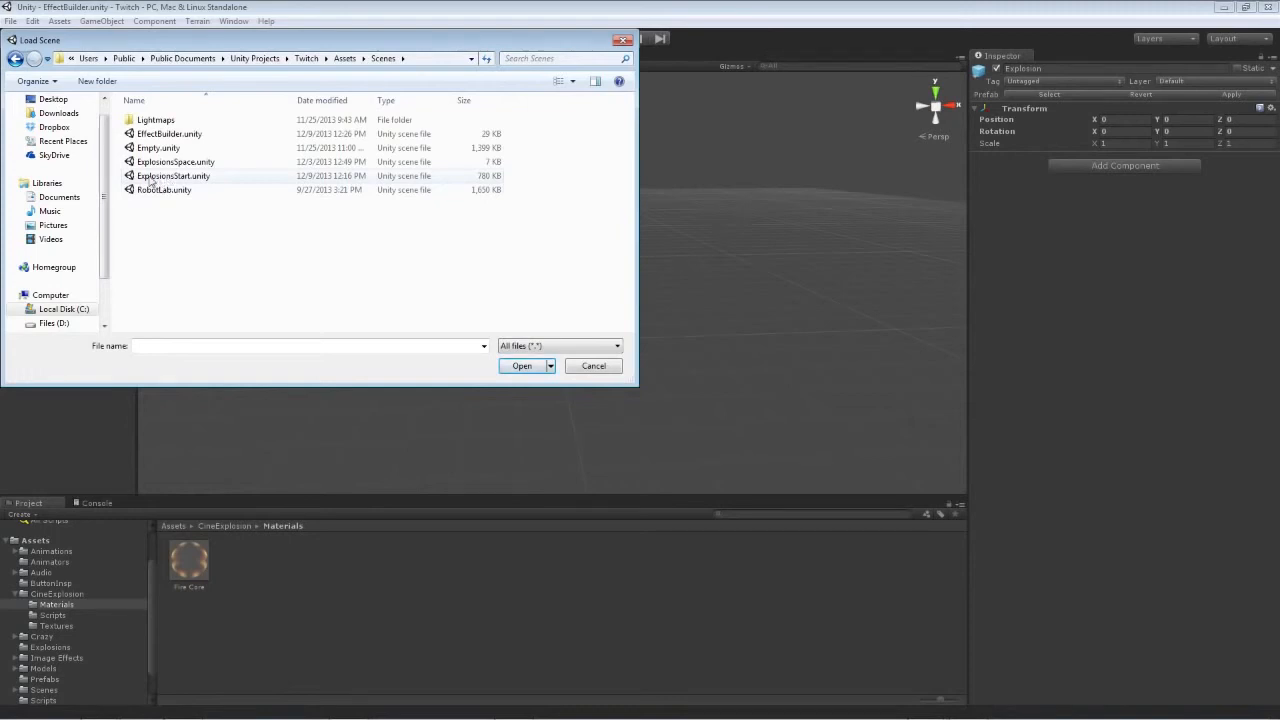
double_click(181, 176)
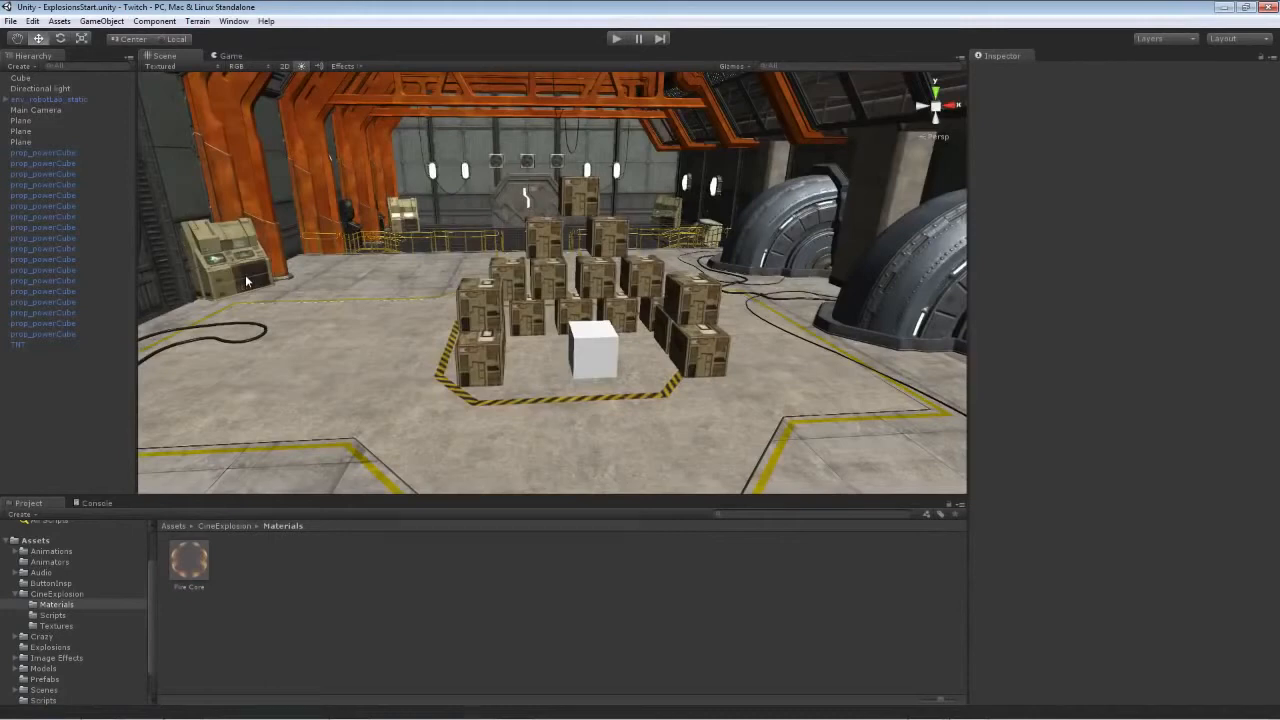
- Assign the Explosion prefab from the CineExplosion folder to the Explosion field of the TNT cube's TNTScript
left_click(612, 358)
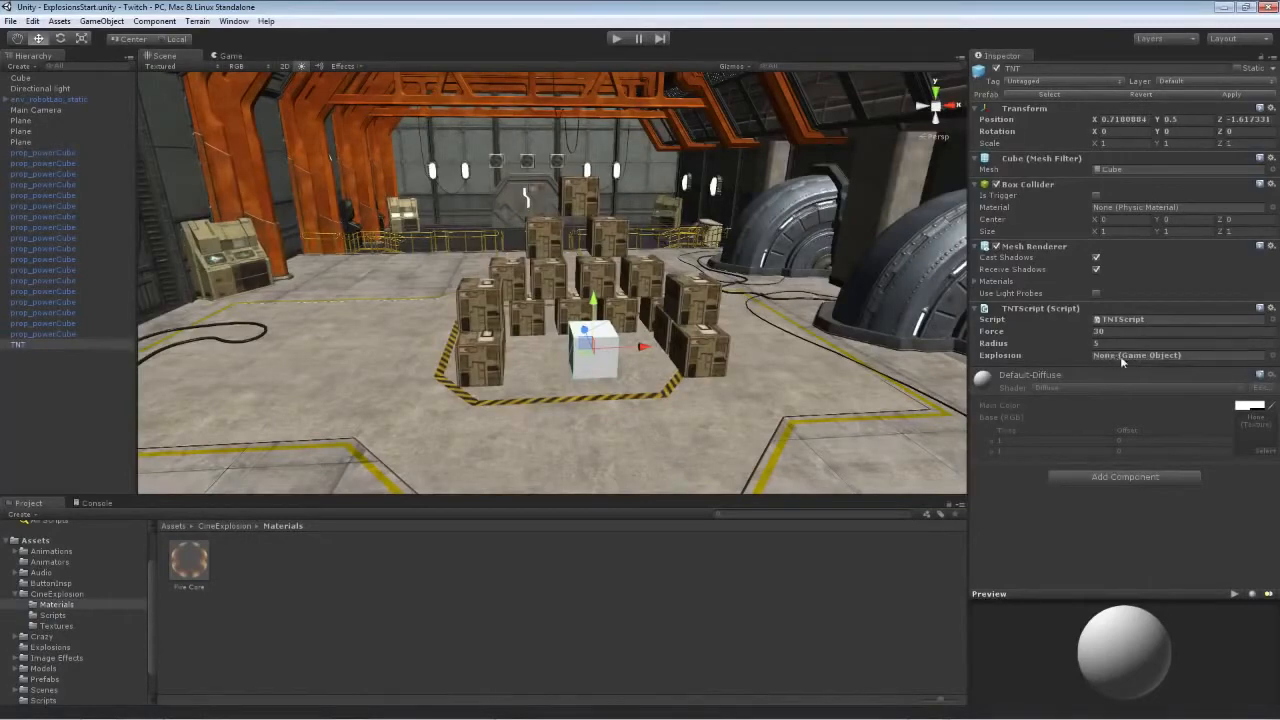
left_click(57, 595)
left_click_drag(341, 563, 1097, 357)
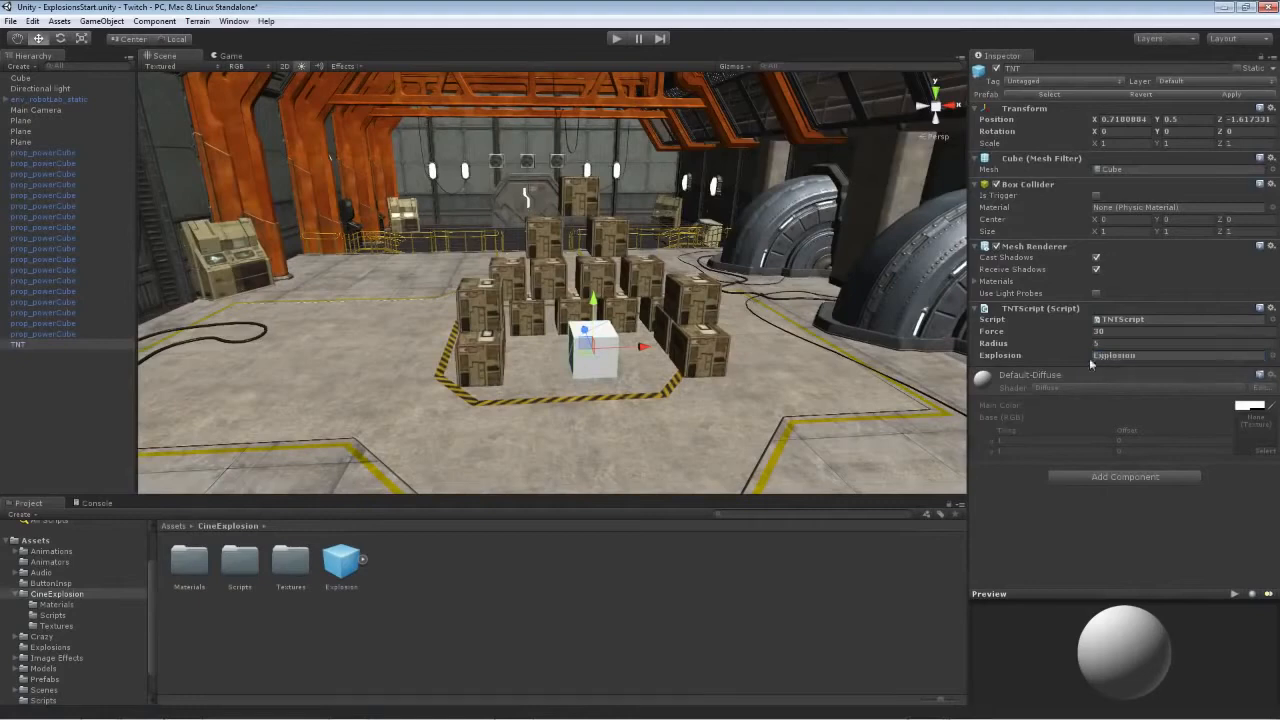
- Play-test the scene by detonating the TNT cube, and stop the playback
left_click(618, 38)
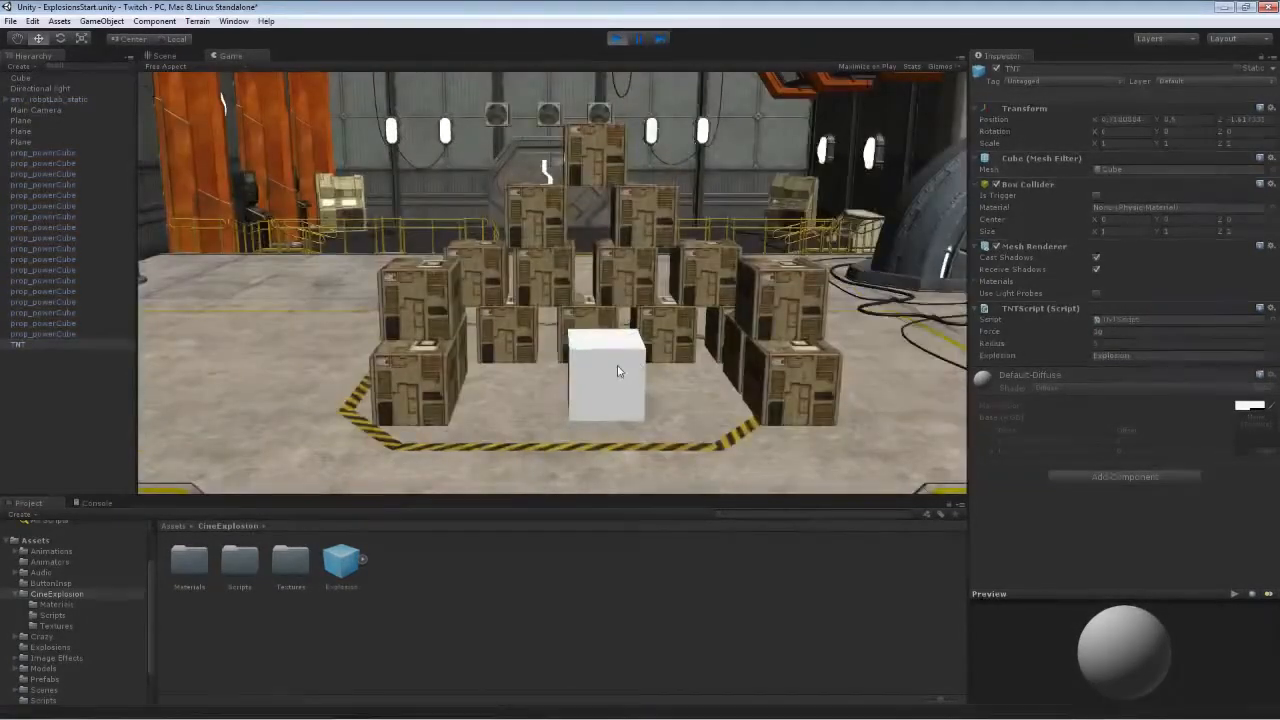
left_click(617, 370)
left_click(617, 38)
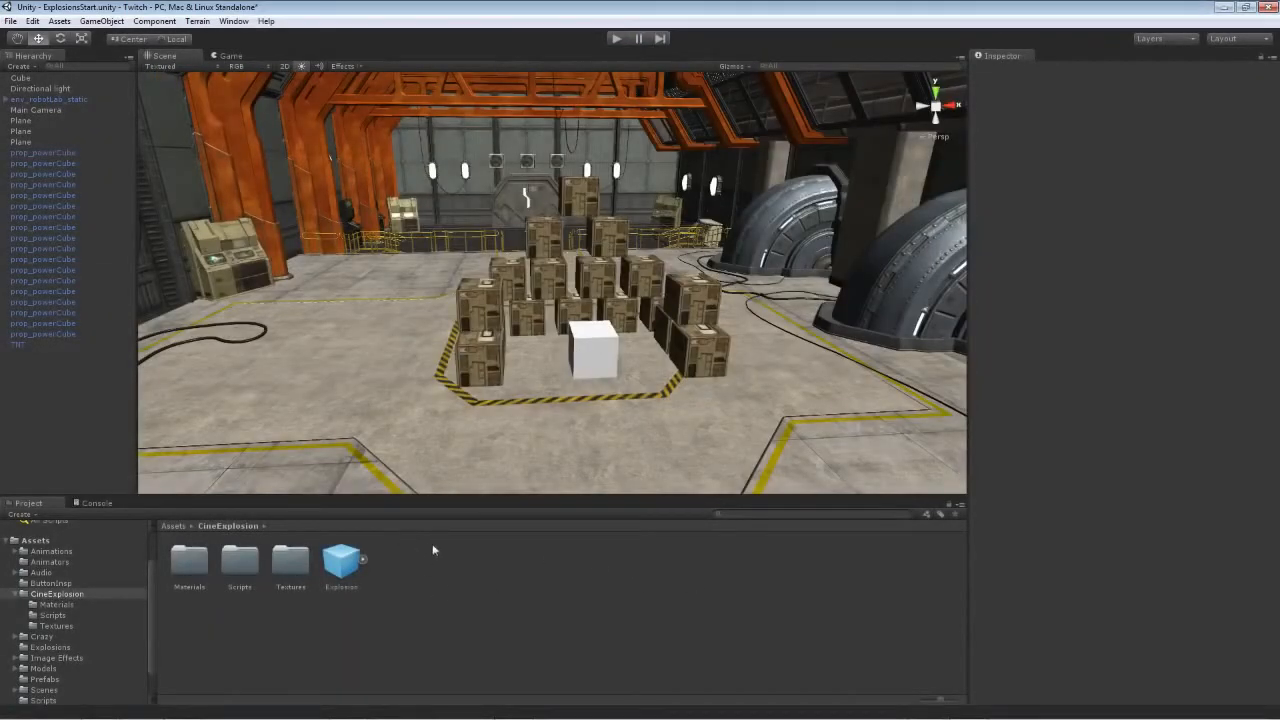
- Switch to MonoDevelop, uncomment the Instantiate(explosion, transform.position, Quaternion.identity) line in TNTScript.cs, save the script and return to Unity
left_click(968, 714)
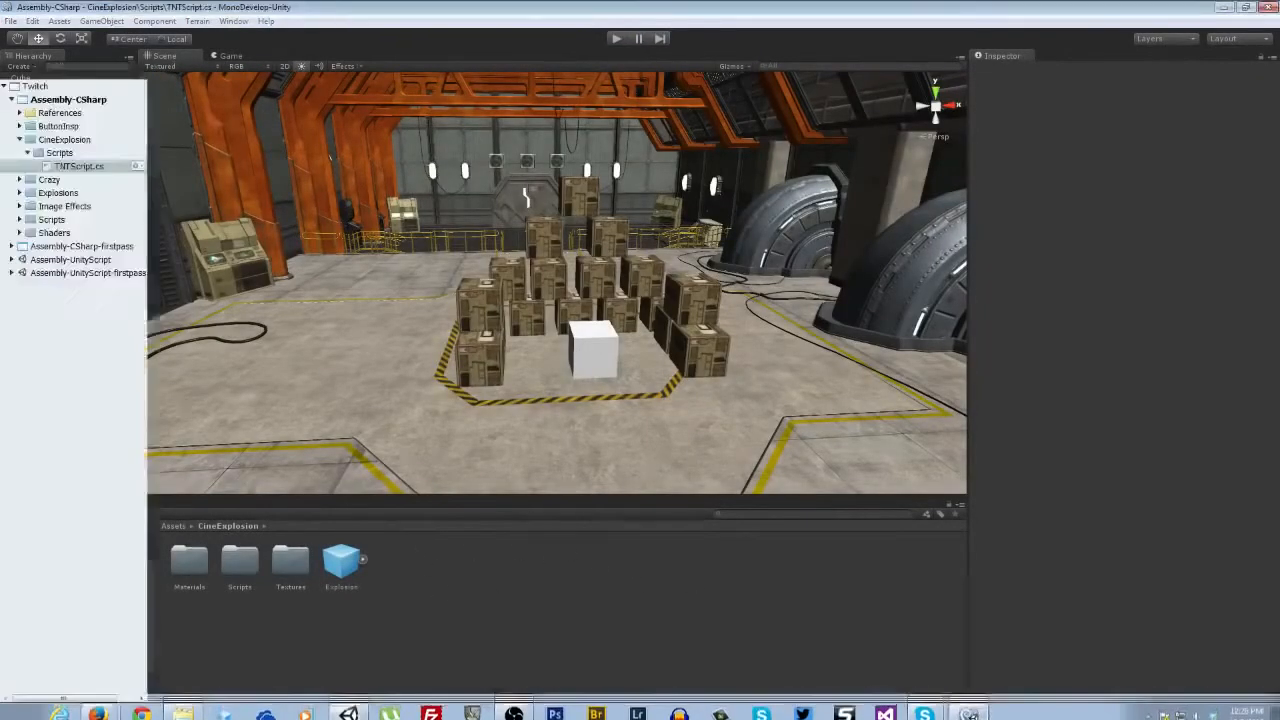
left_click(306, 533)
key("BackSpace")
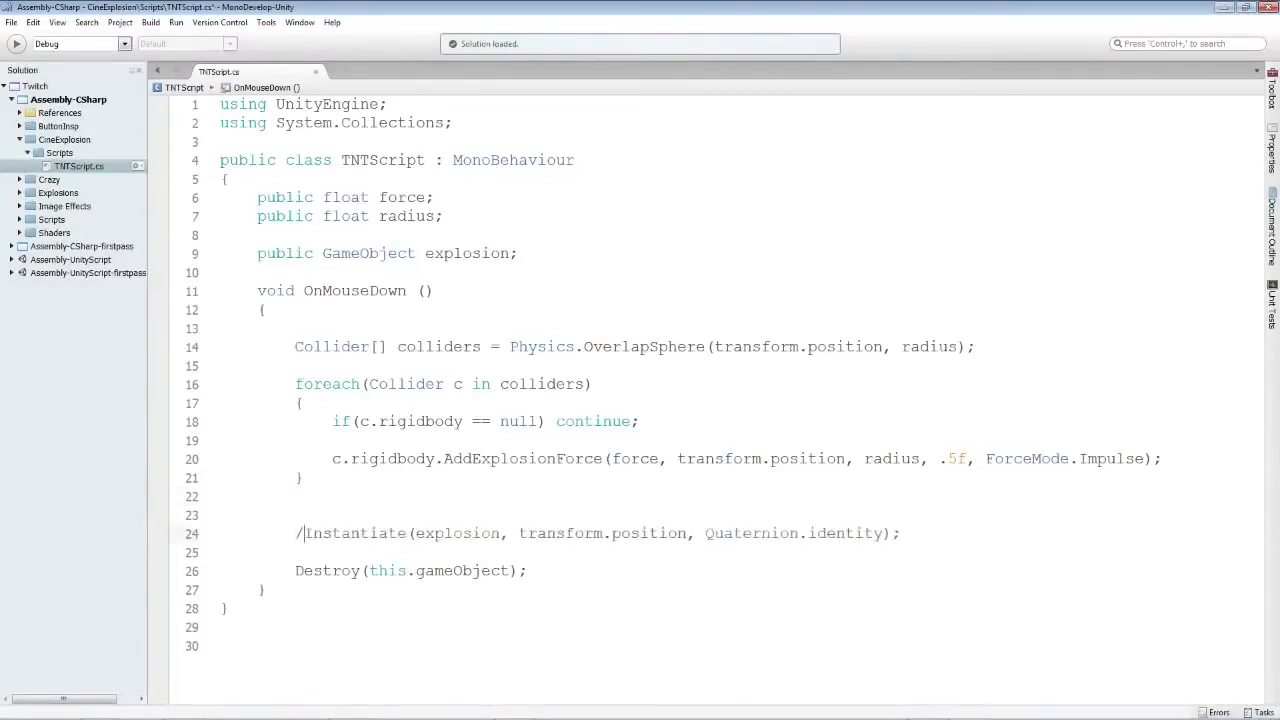
key("BackSpace")
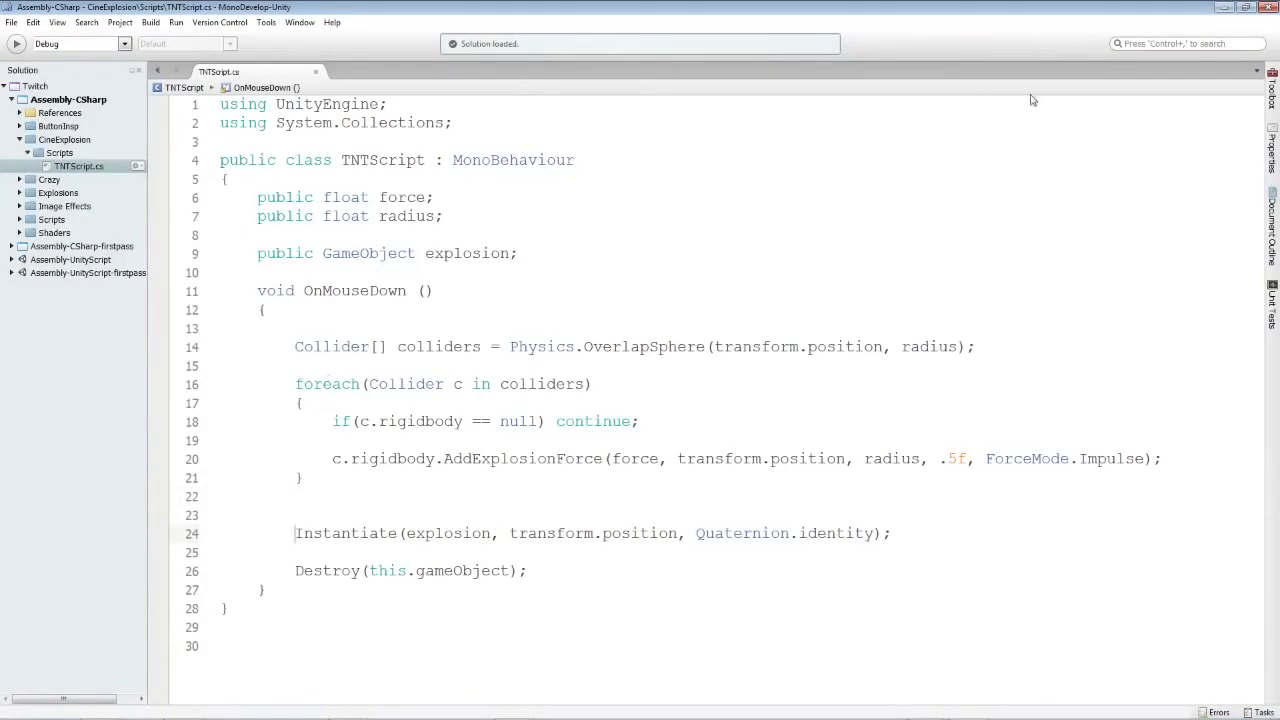
key("alt+Tab")
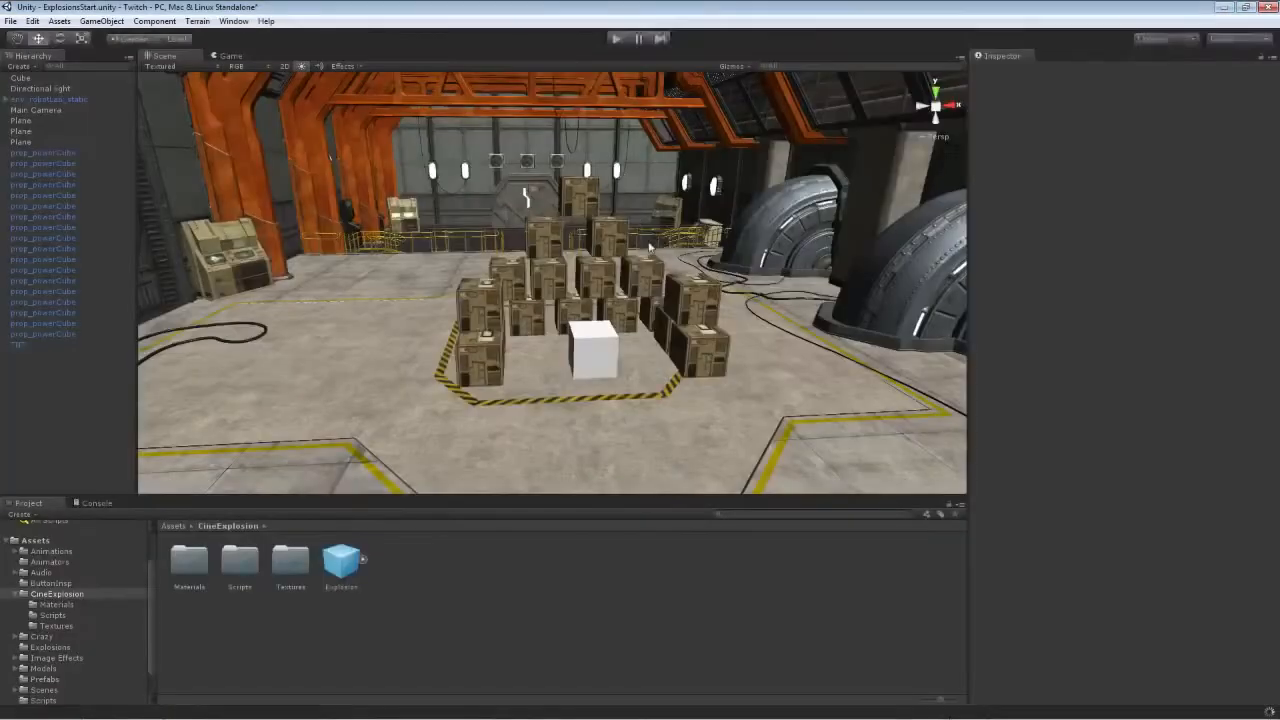
- Run the scene twice, detonating the TNT cube each time to check the spawned explosion, and stop the playback
left_click(615, 40)
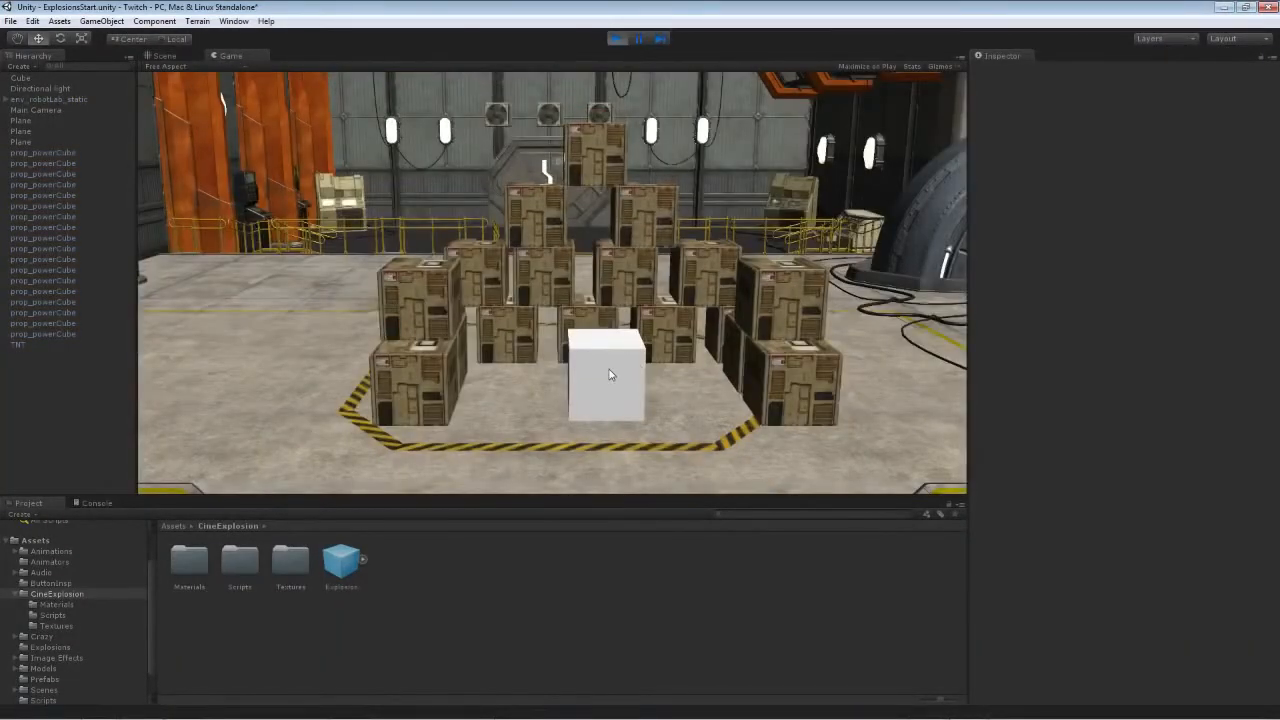
left_click(610, 375)
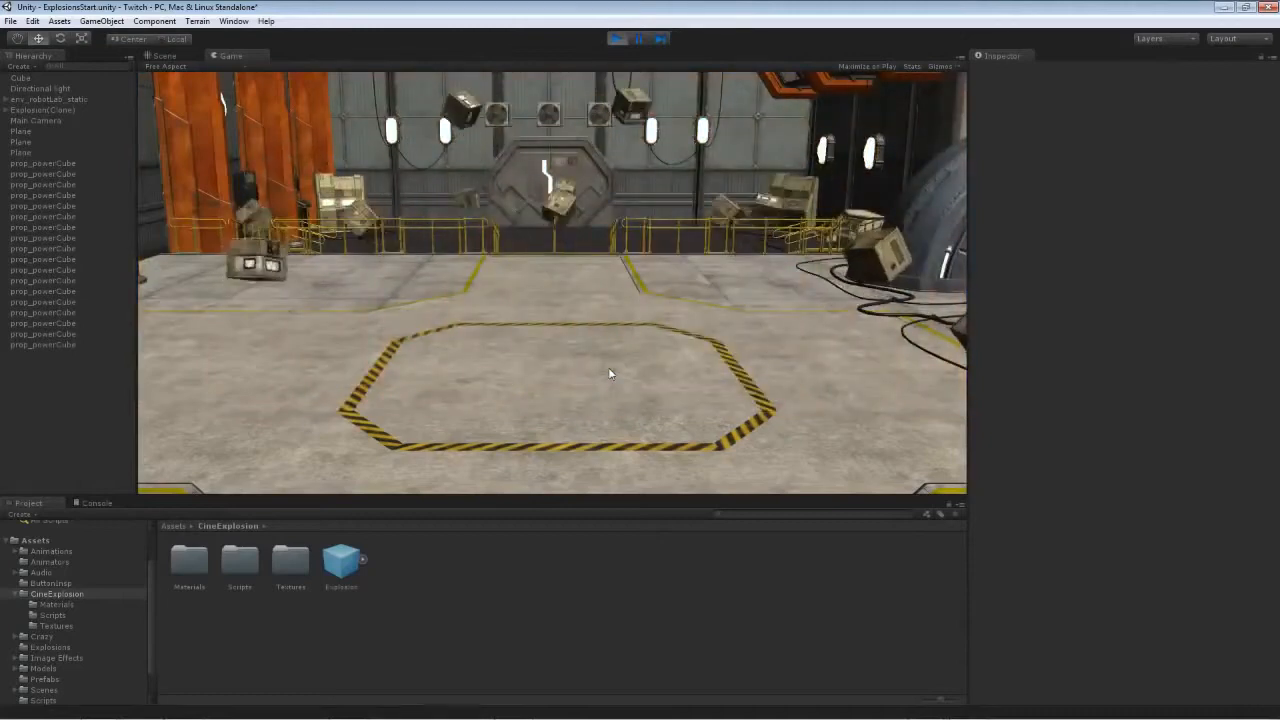
left_click(618, 38)
left_click(616, 38)
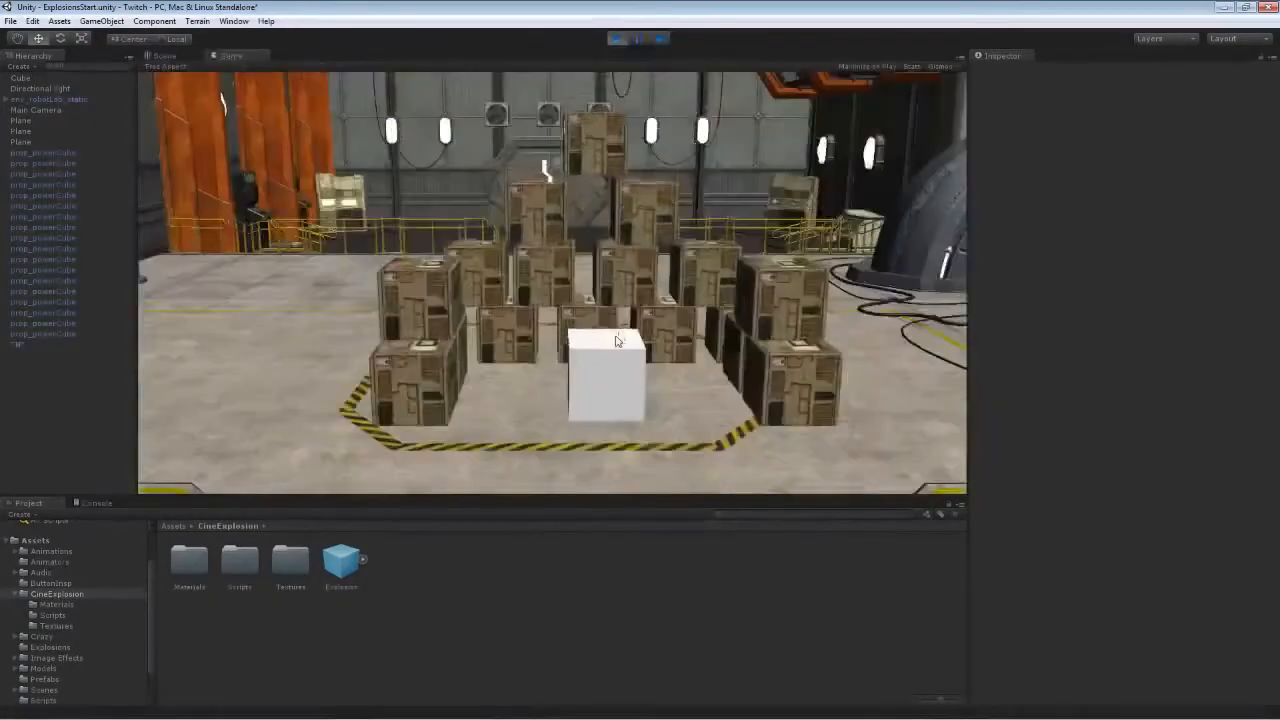
left_click(611, 352)
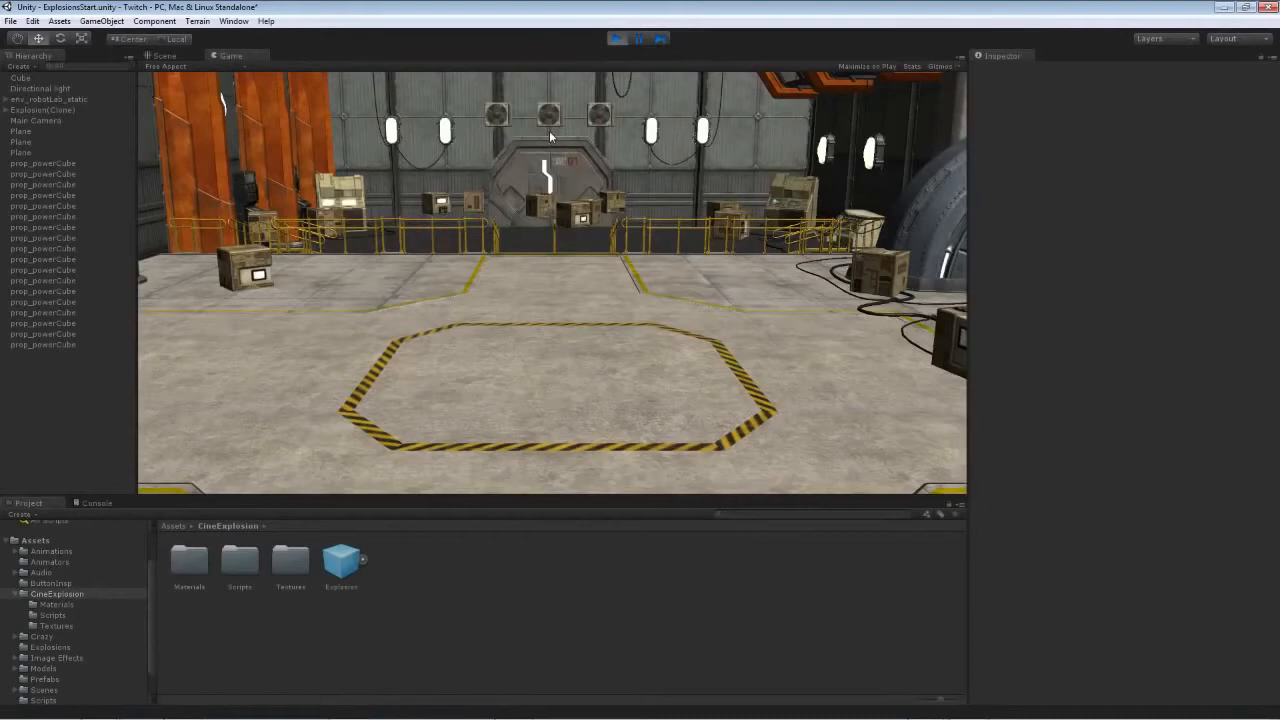
left_click(616, 39)
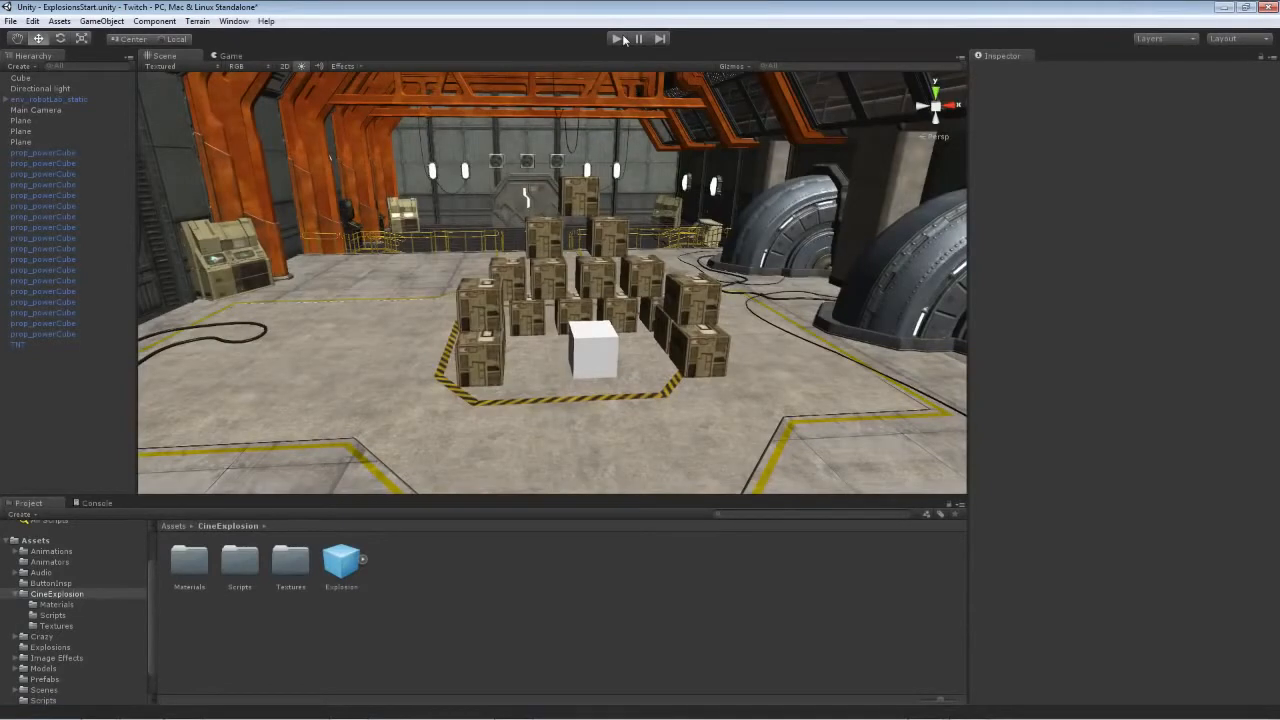
- Save the ExplosionsStart scene and reopen the EffectBuilder scene
left_click(11, 21)
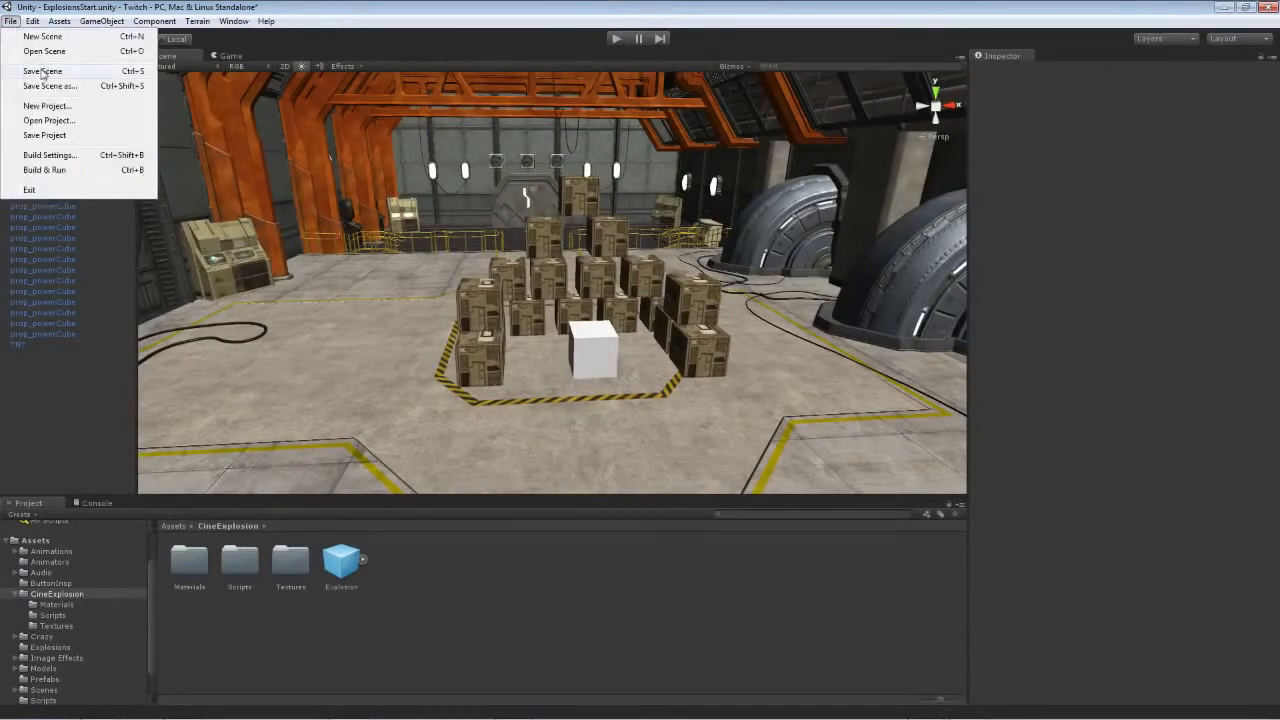
left_click(42, 71)
left_click(11, 21)
left_click(44, 51)
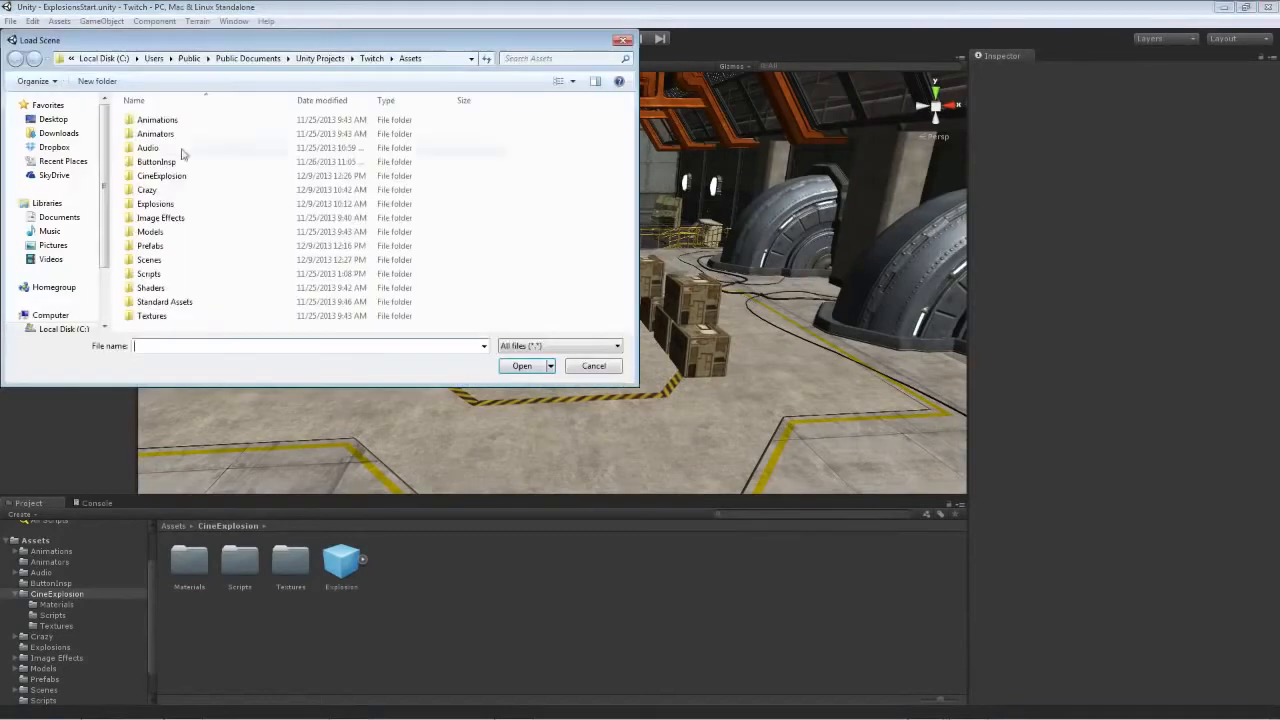
double_click(172, 260)
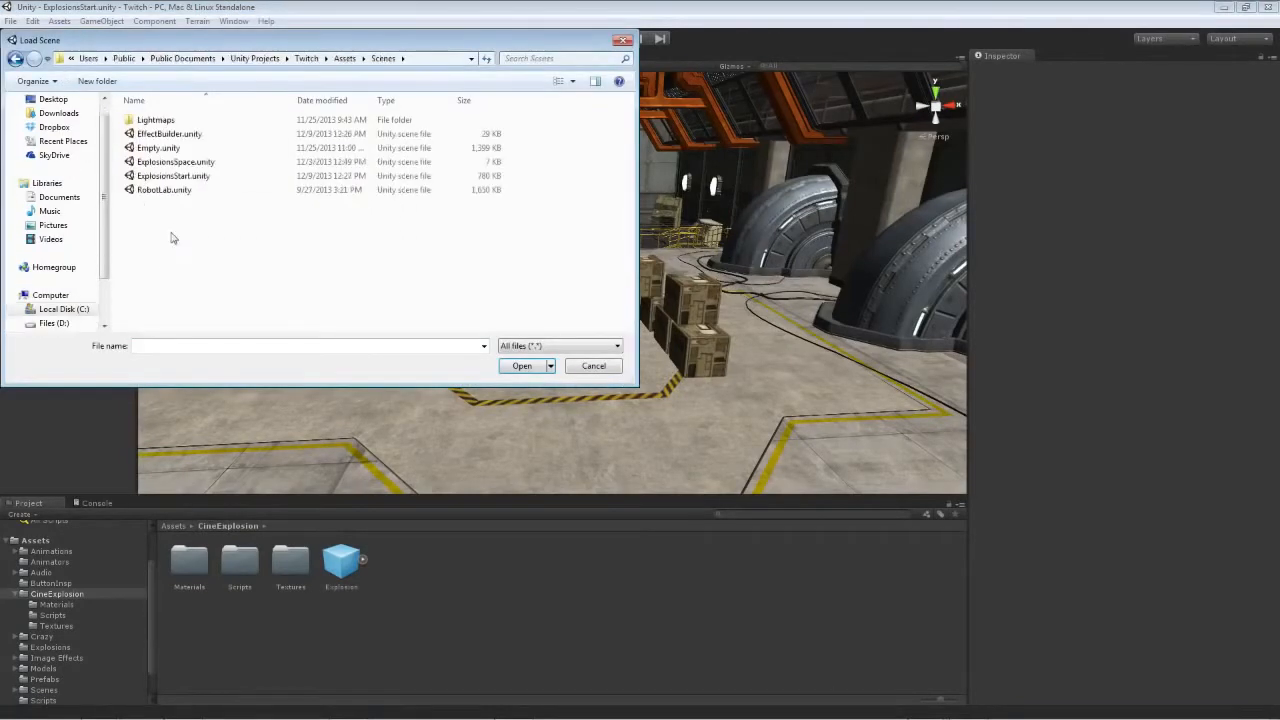
double_click(166, 135)
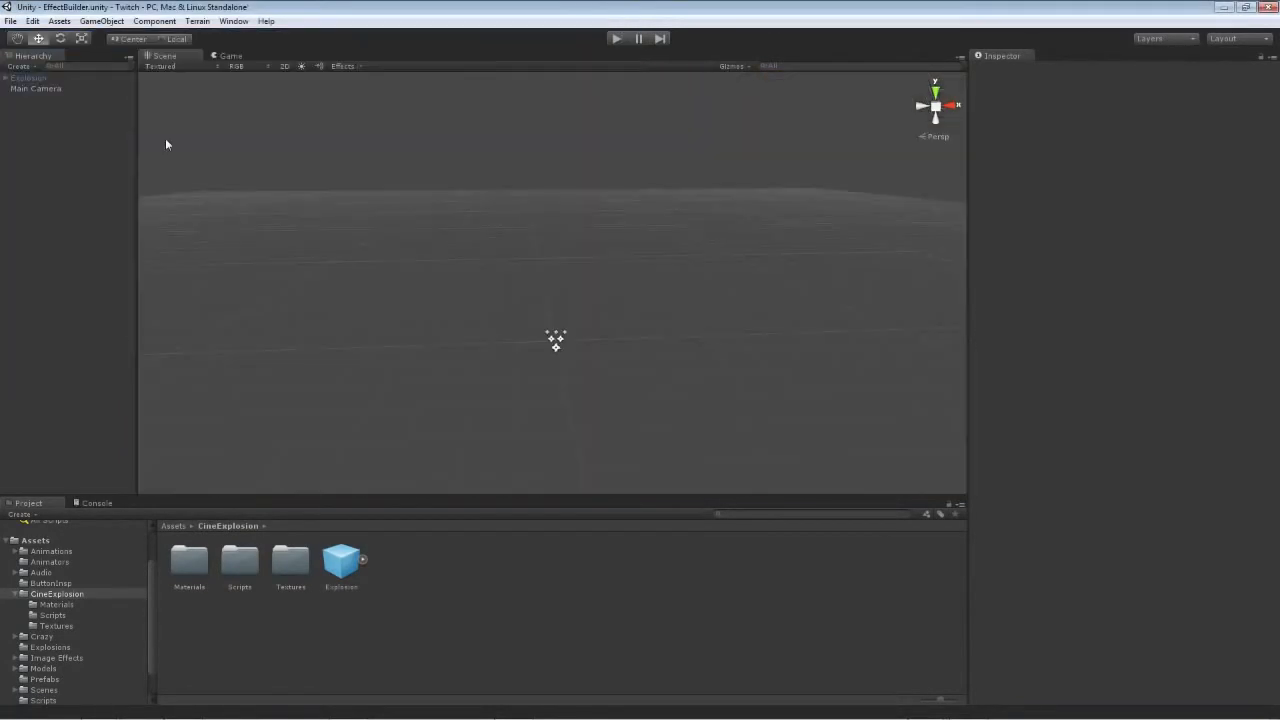
- Create a point light and make it a child of the Explosion object
left_click(7, 78)
left_click(113, 22)
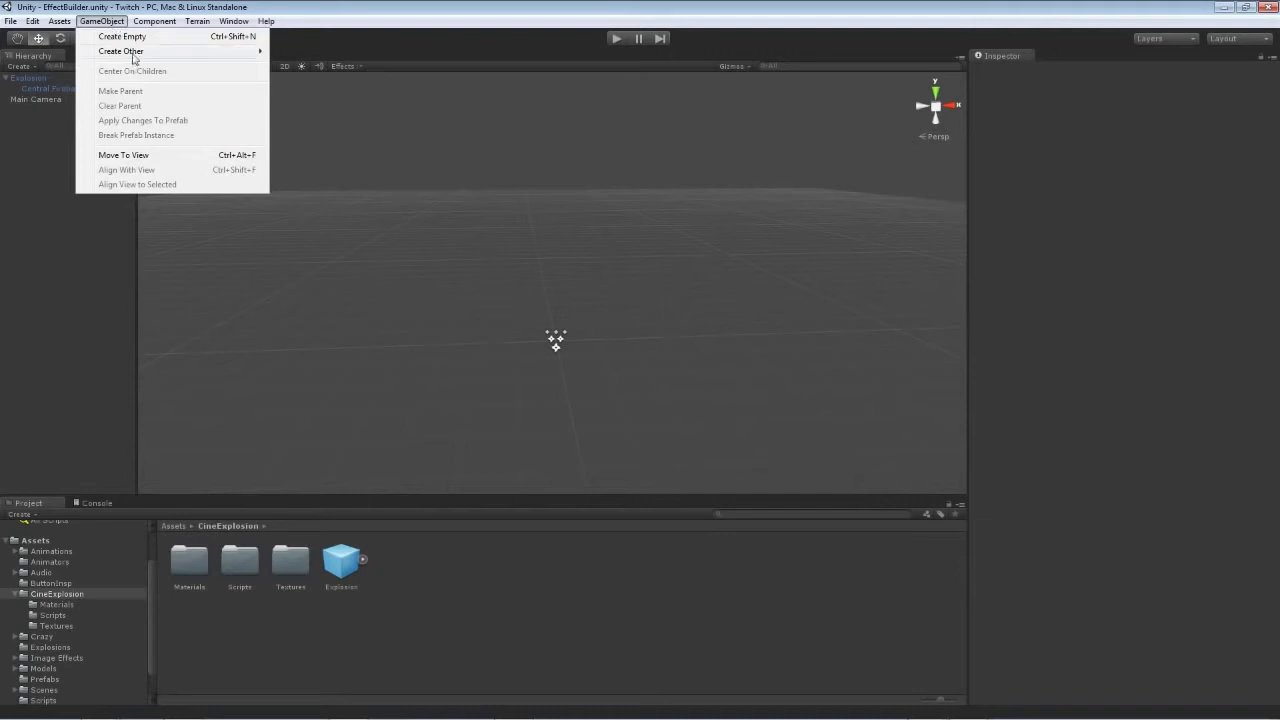
mouse_move(133, 56)
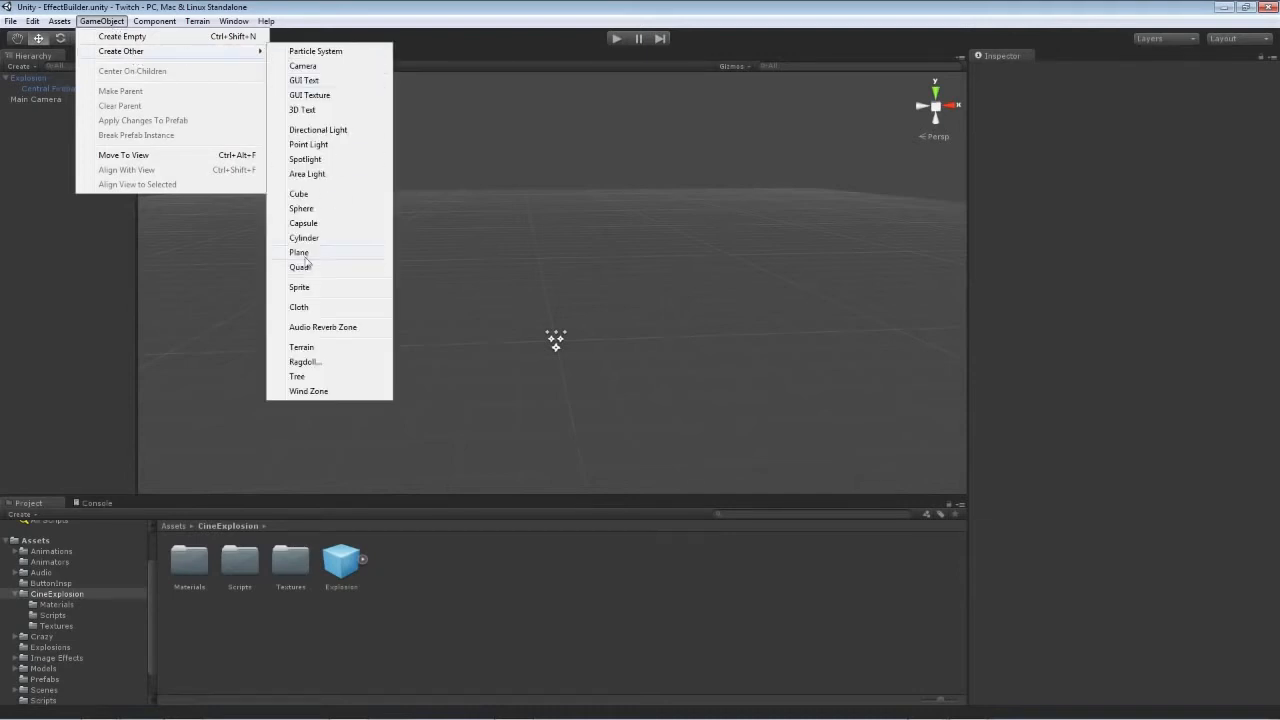
left_click(322, 145)
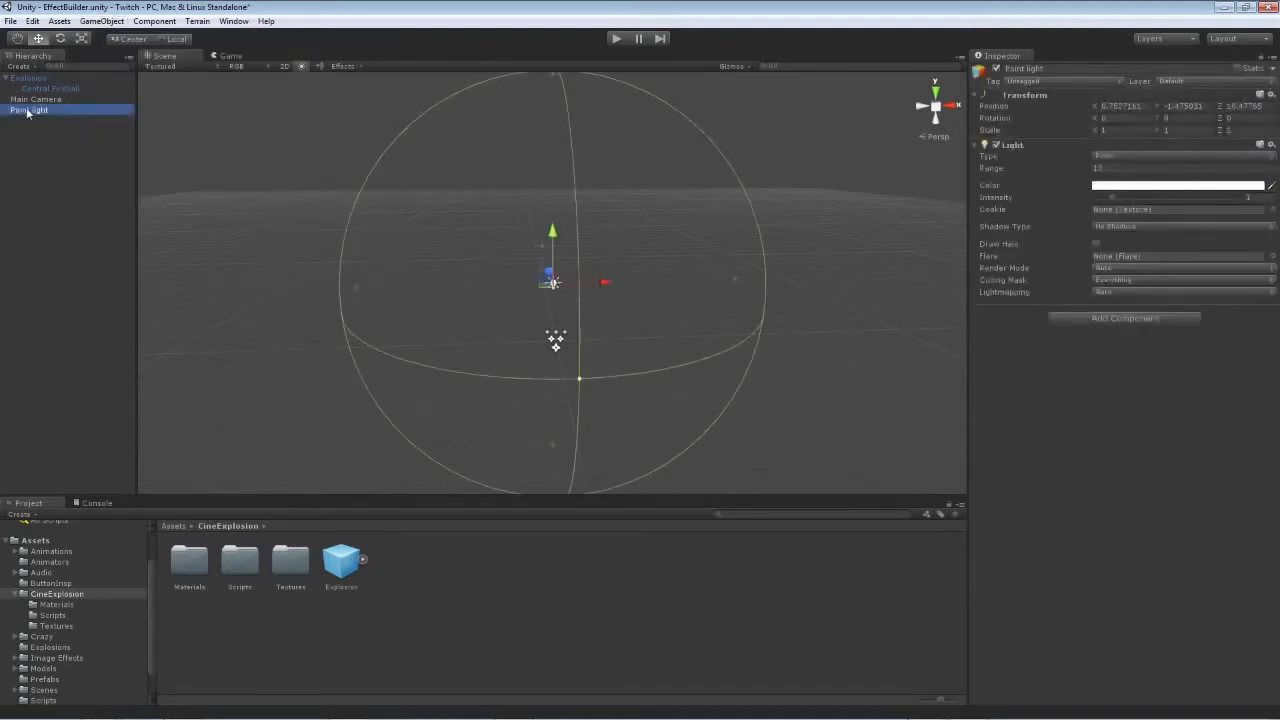
left_click_drag(27, 112, 29, 80)
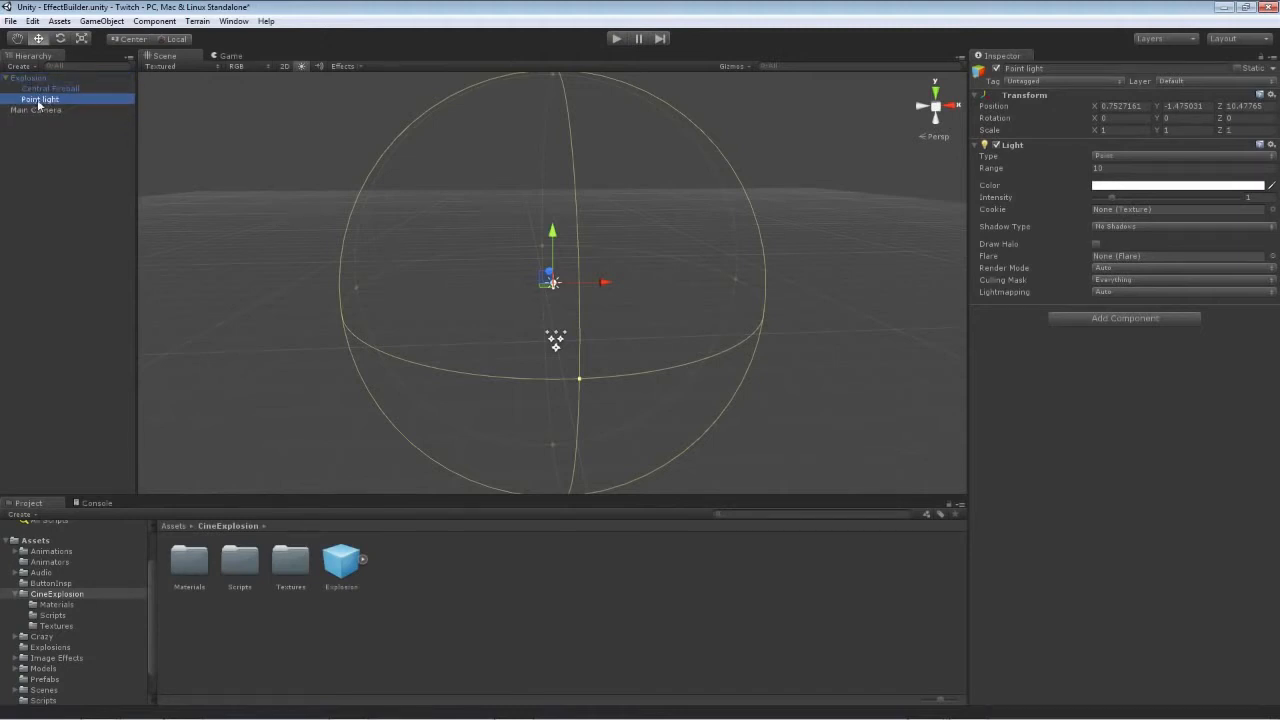
- Set the point light's position to 0, 0, 0
left_click(1112, 106)
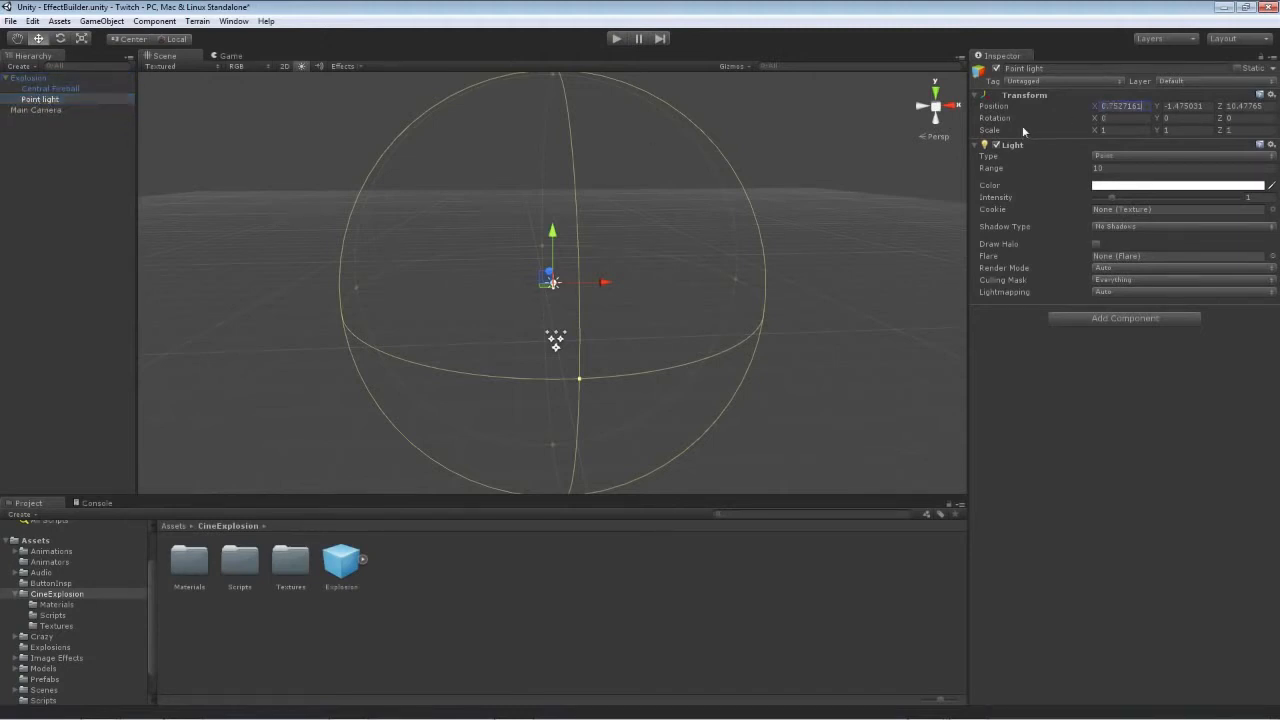
key("BackSpace")
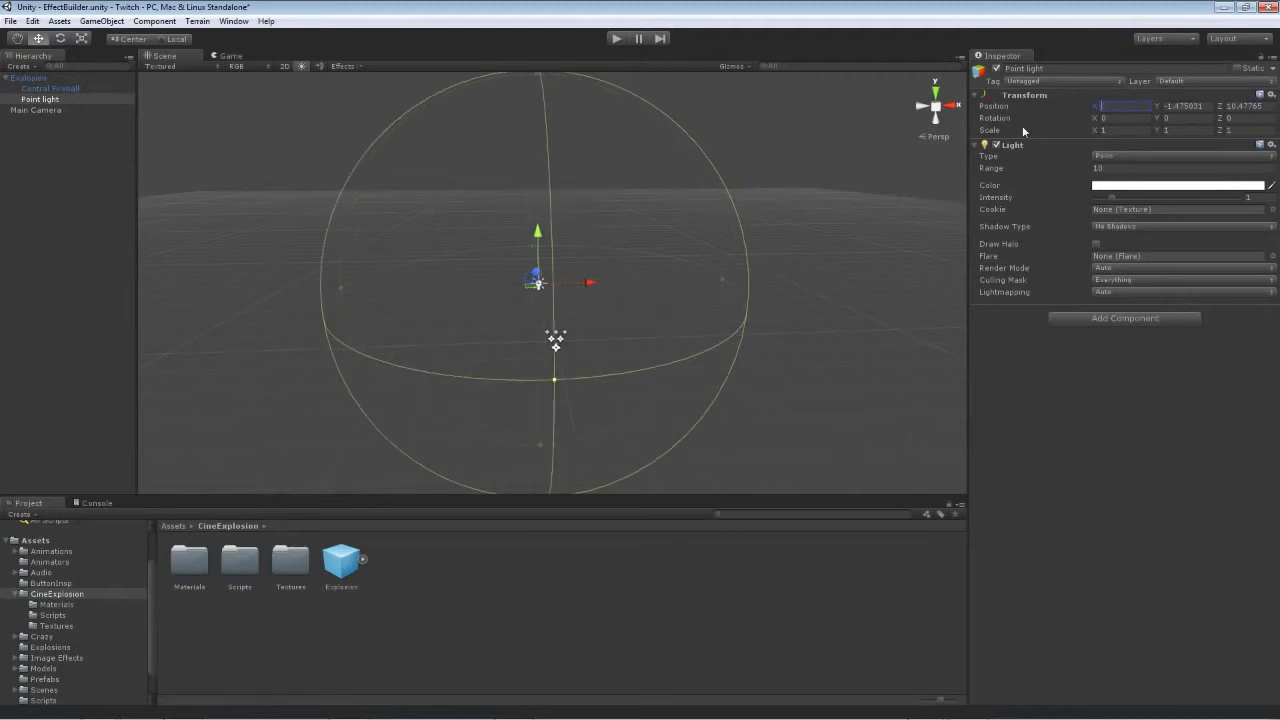
type("0")
key("Tab")
type("0")
key("Tab")
type("0")
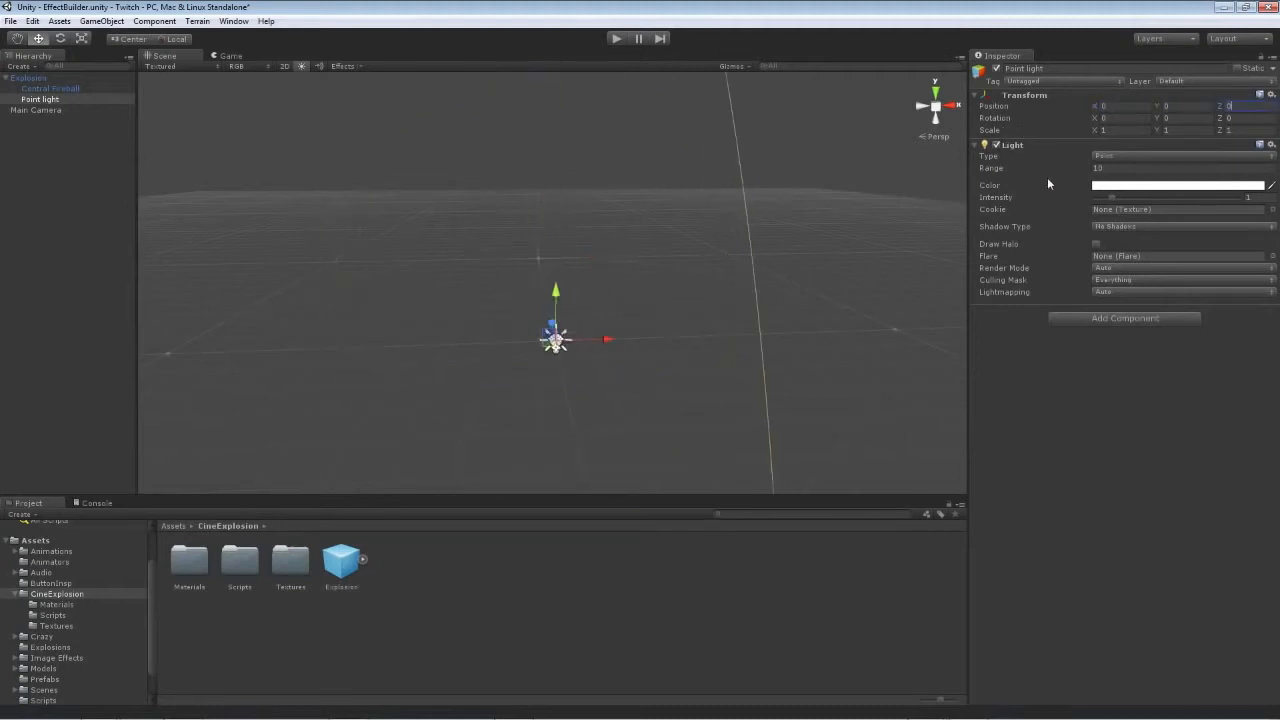
- Set the point light's range to 3 and its color to orange with RGB values 255, 166, 0
left_click(1098, 168)
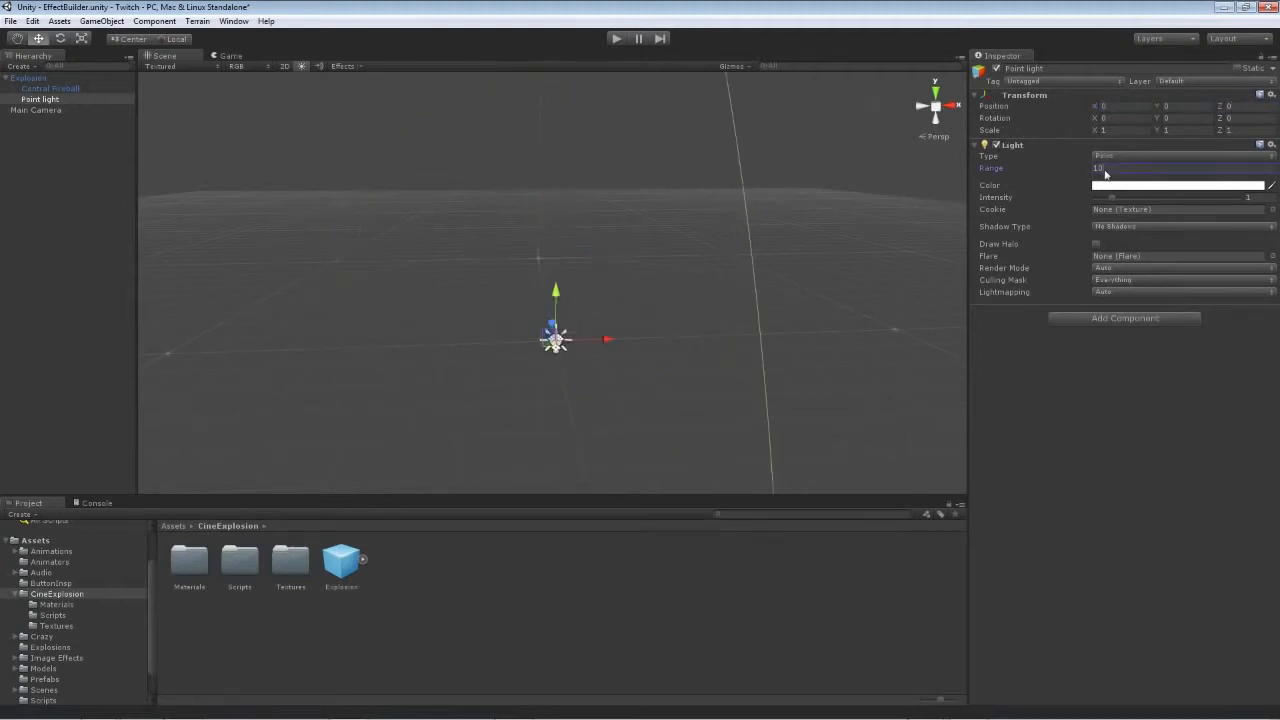
type("3")
left_click(1104, 188)
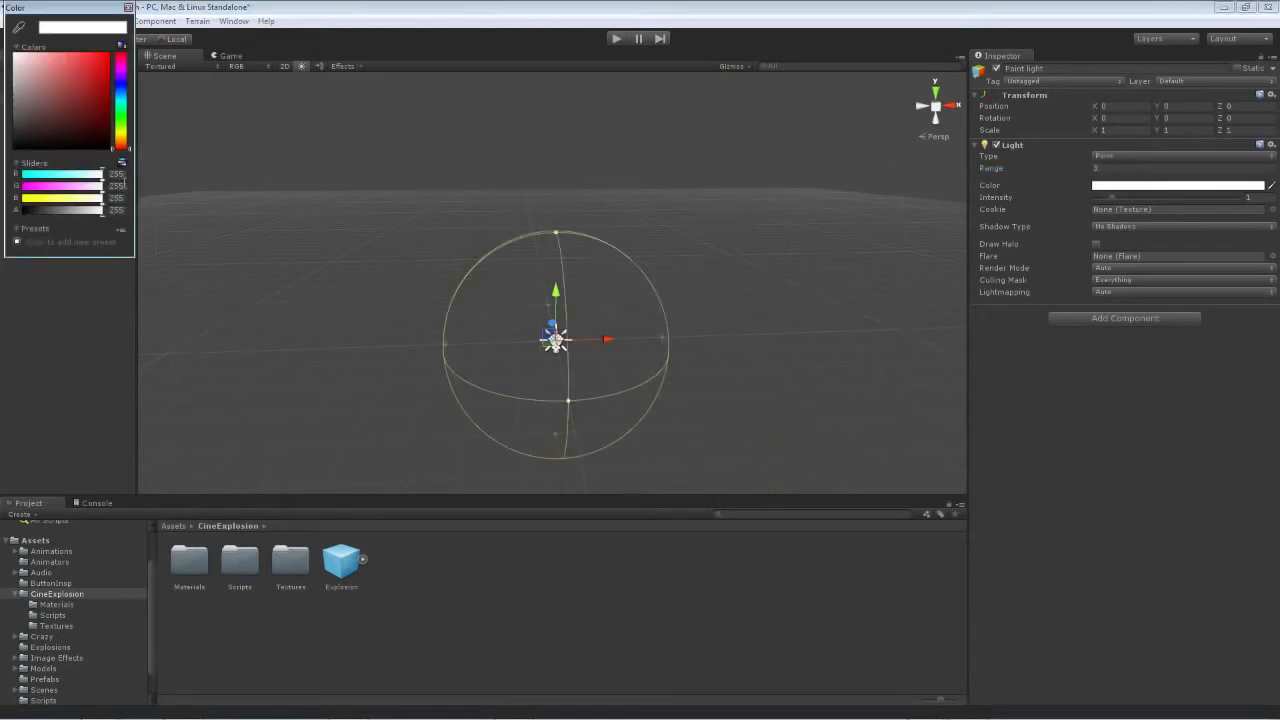
left_click(116, 186)
left_click_drag(124, 188, 106, 190)
type("156")
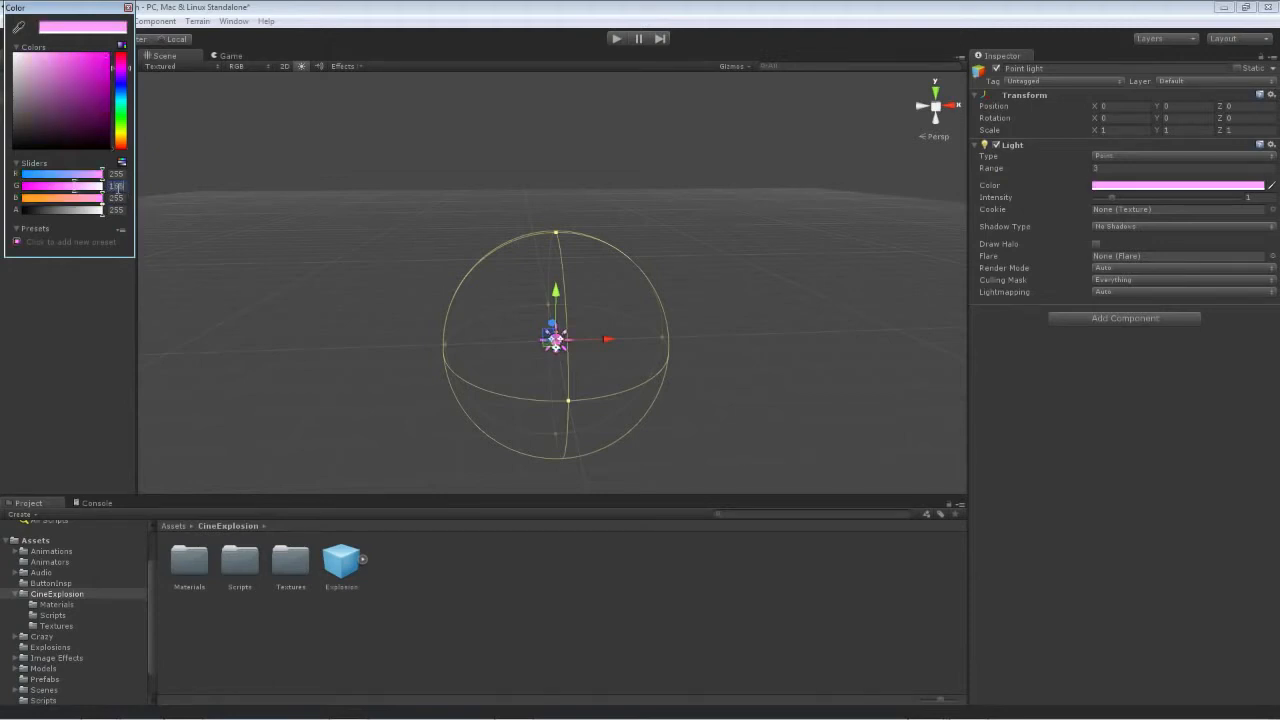
left_click_drag(124, 198, 106, 203)
type("0")
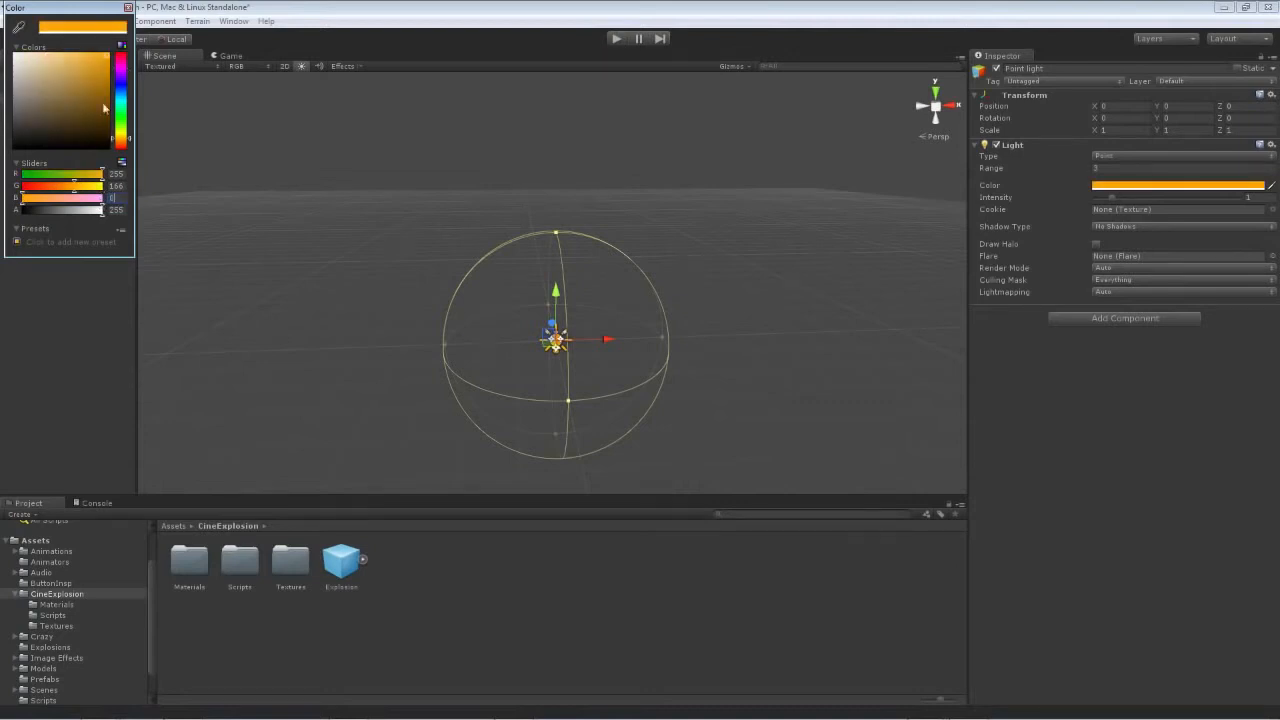
left_click(128, 8)
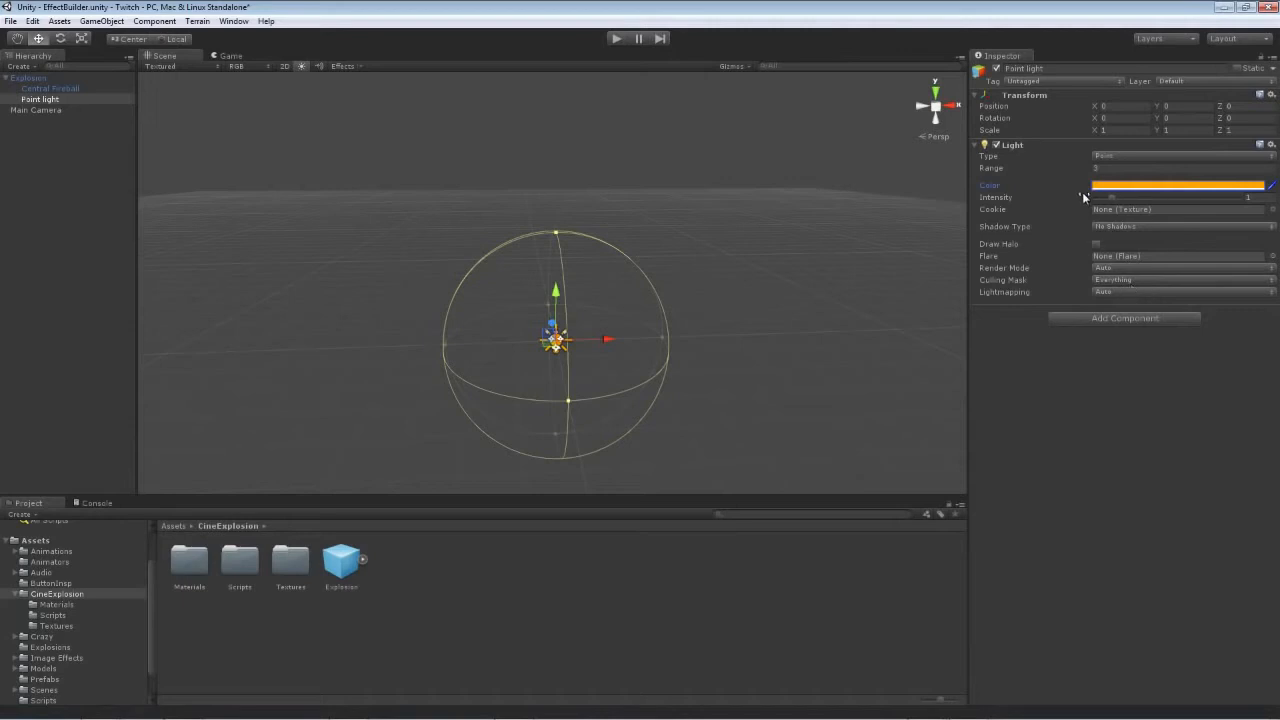
- Apply the Explosion object's changes to its prefab and run the scene briefly to preview the effect
left_click(37, 77)
left_click(1225, 94)
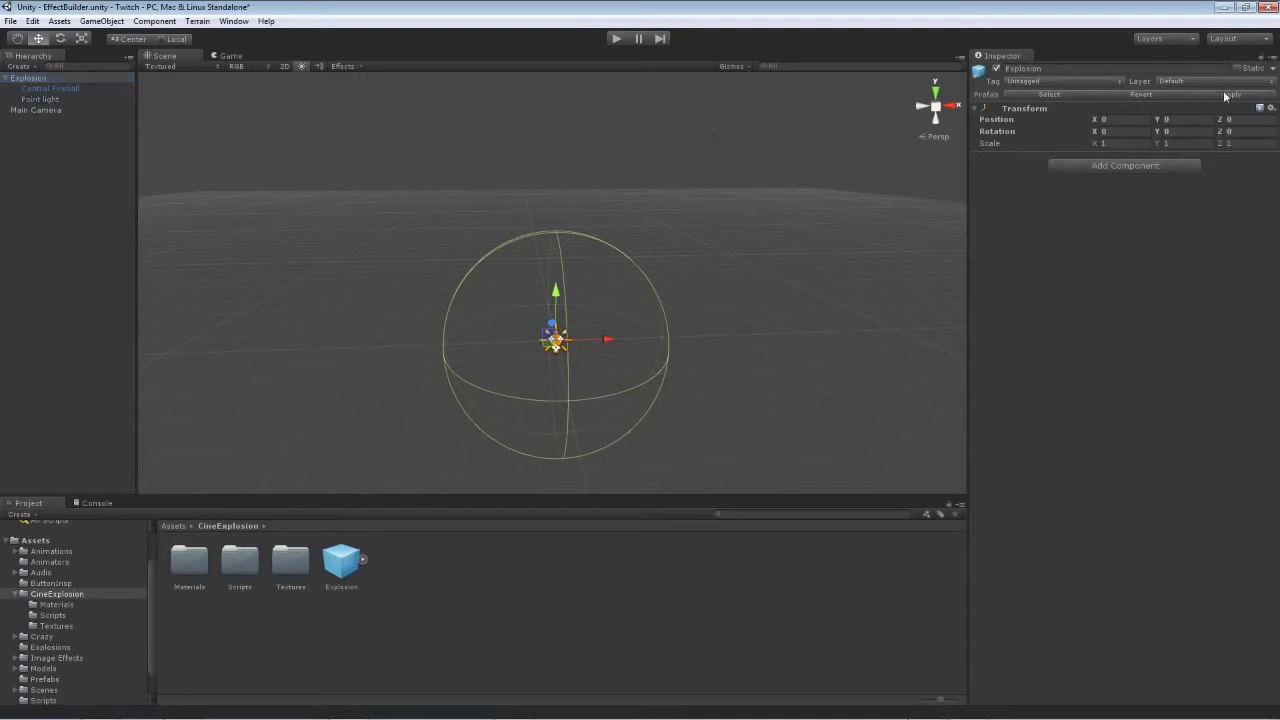
left_click(31, 80)
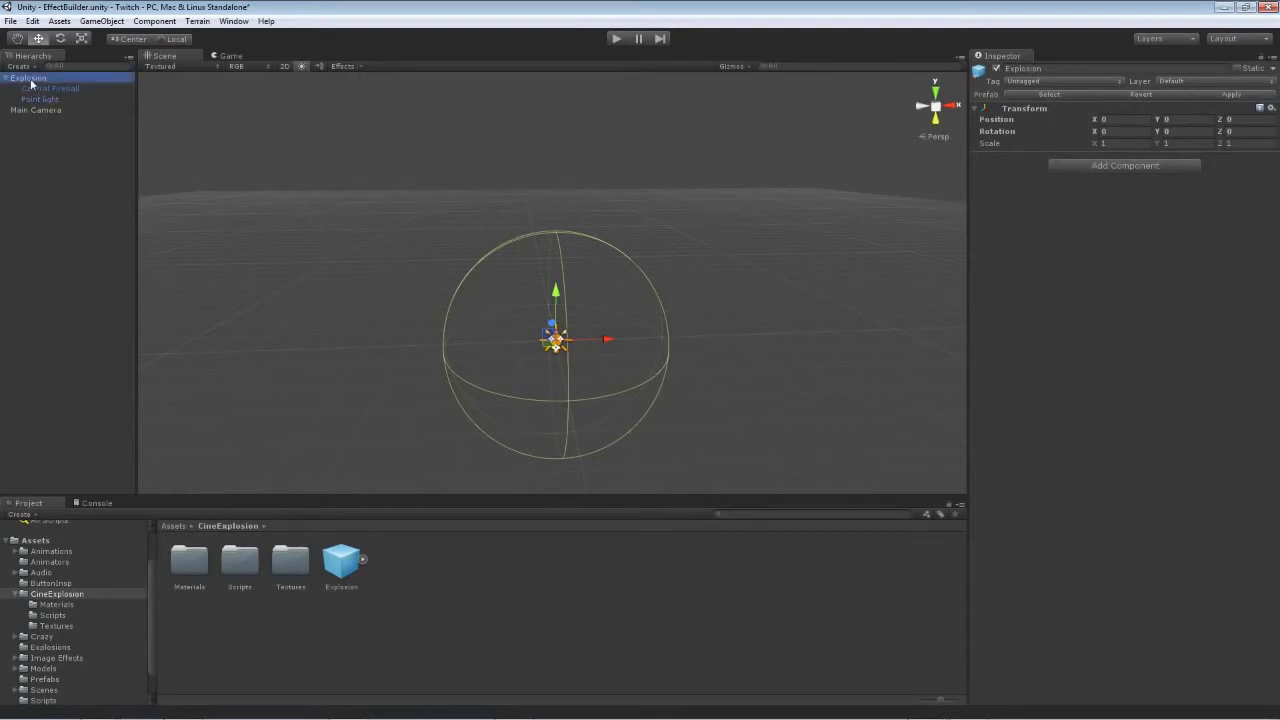
left_click(615, 39)
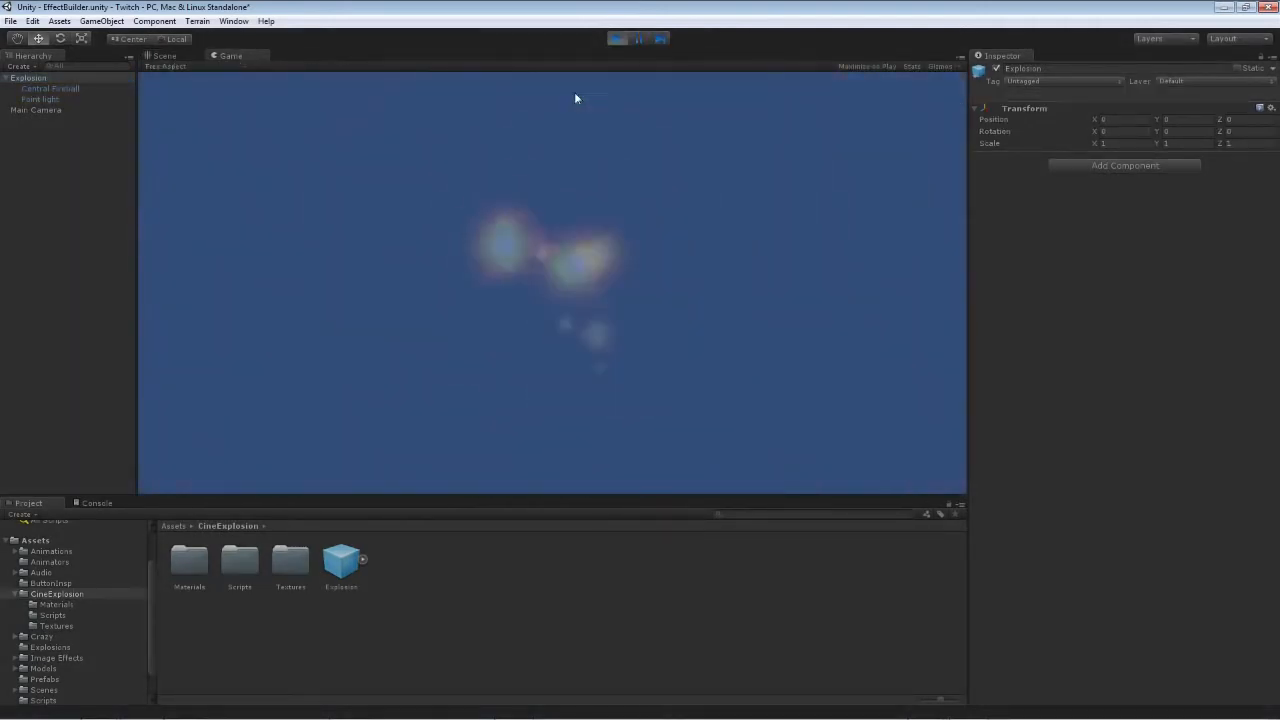
left_click(615, 39)
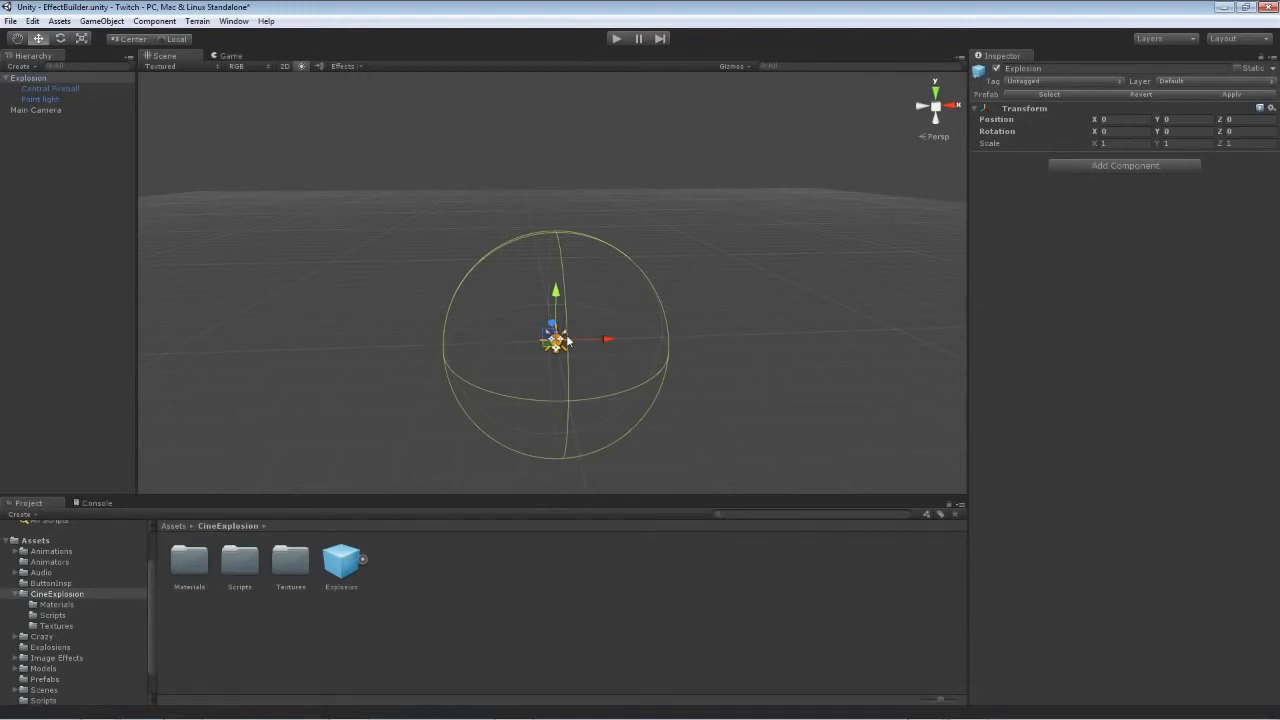
- Create a C# script named LightFade in the CineExplosion Scripts folder
double_click(241, 561)
right_click(278, 578)
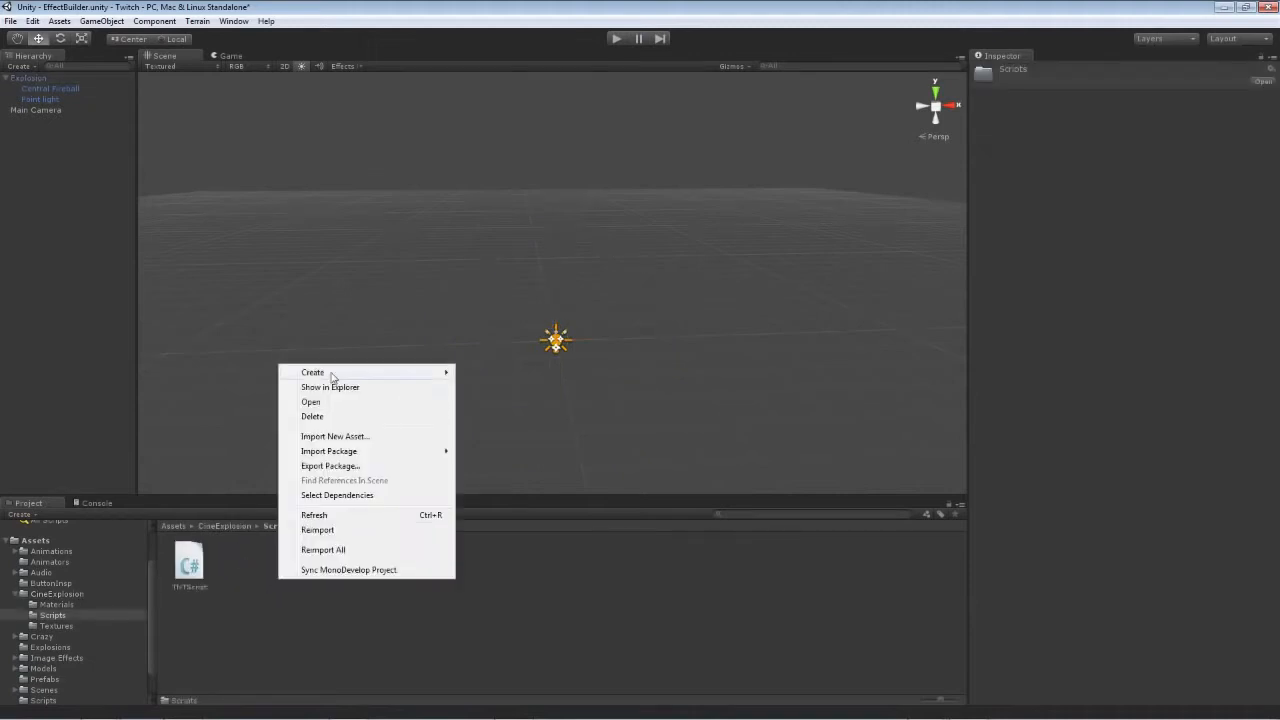
mouse_move(370, 379)
left_click(500, 407)
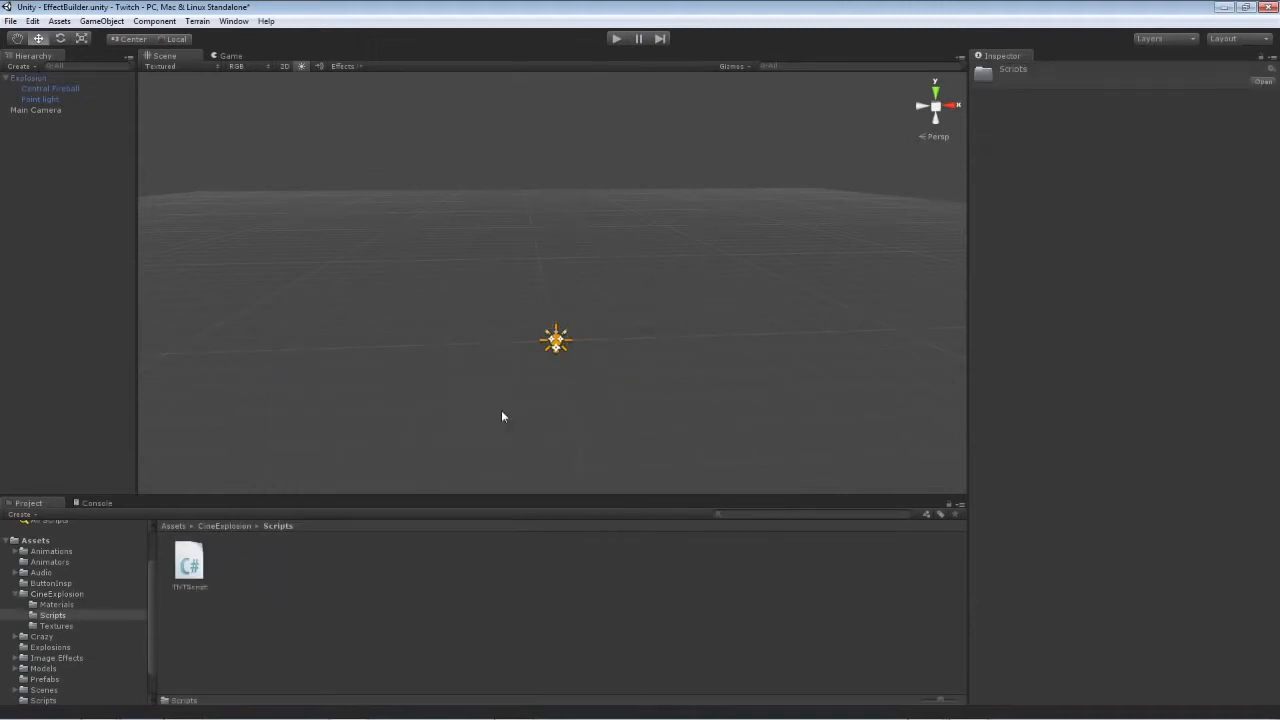
type("Light")
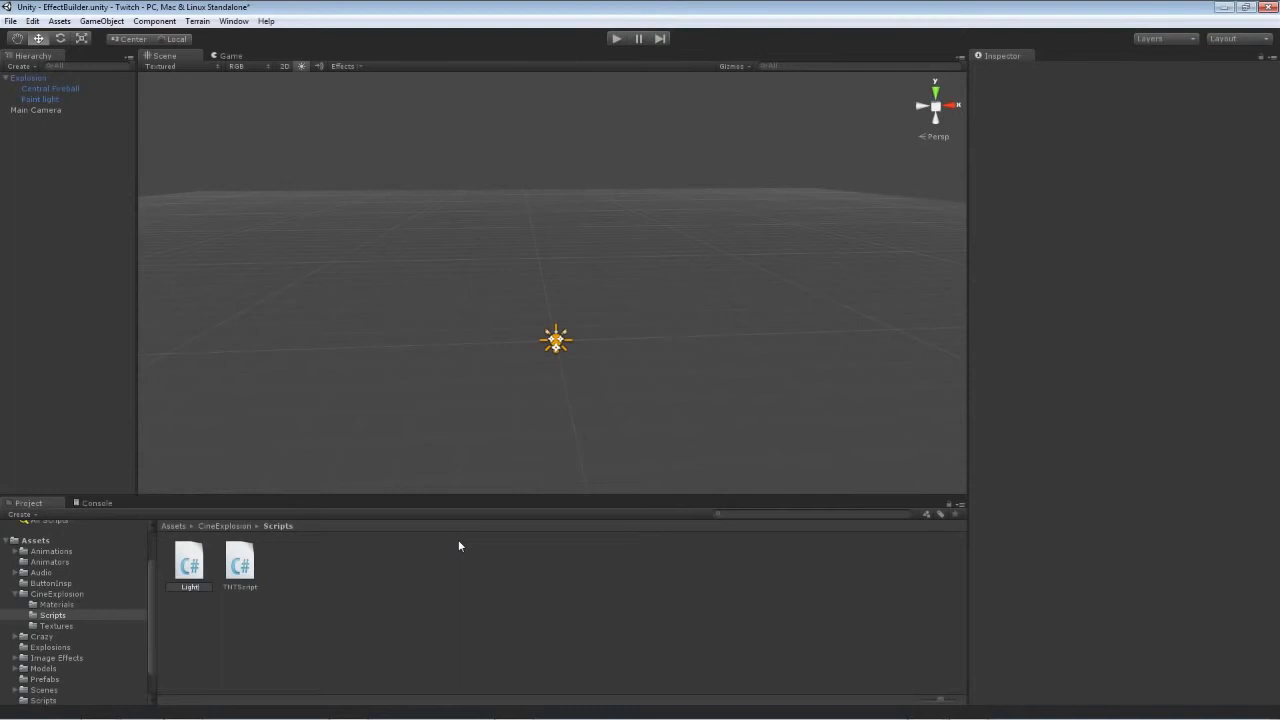
type("Fade")
key("Return")
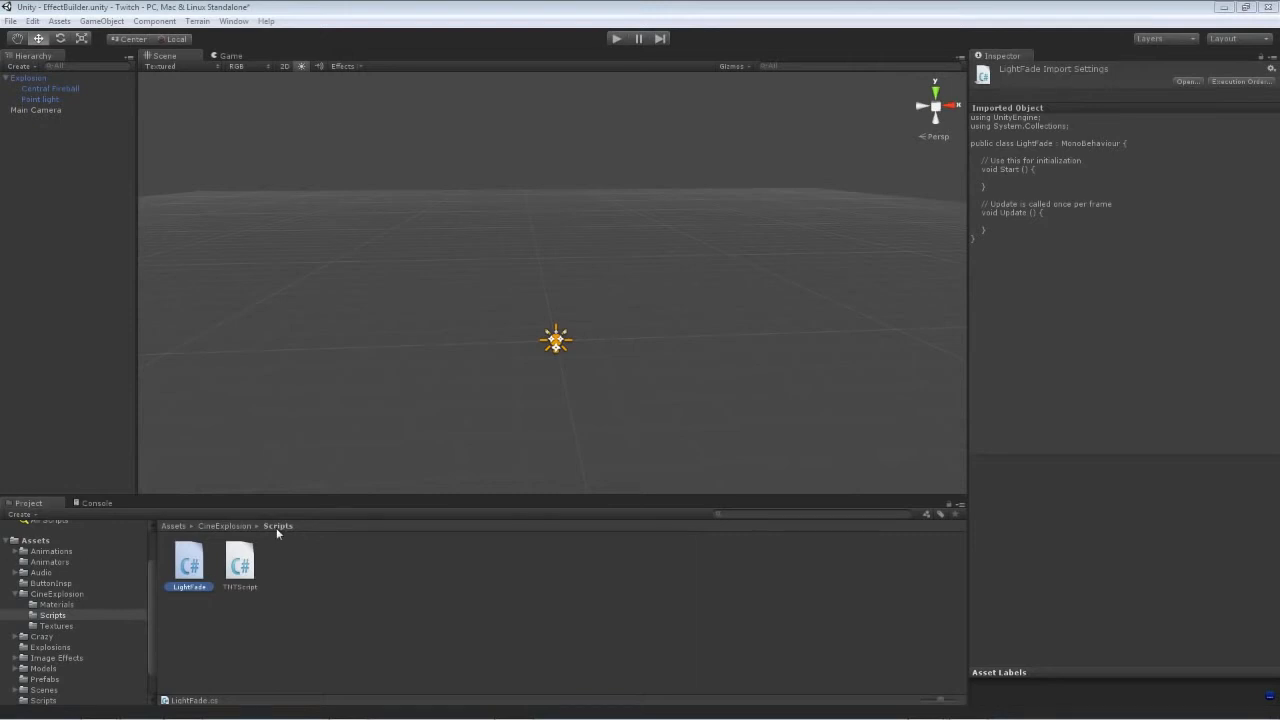
- Open the LightFade script in a maximized MonoDevelop window and add blank lines inside its Update method
double_click(189, 565)
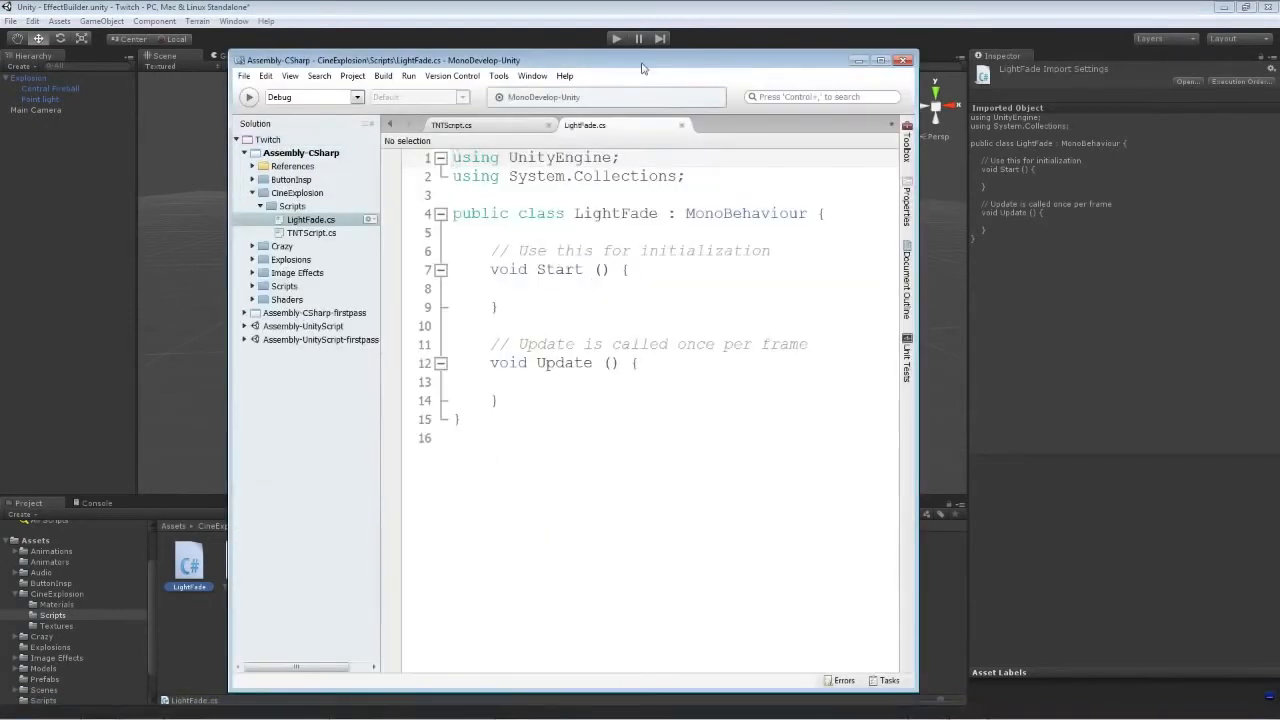
double_click(642, 64)
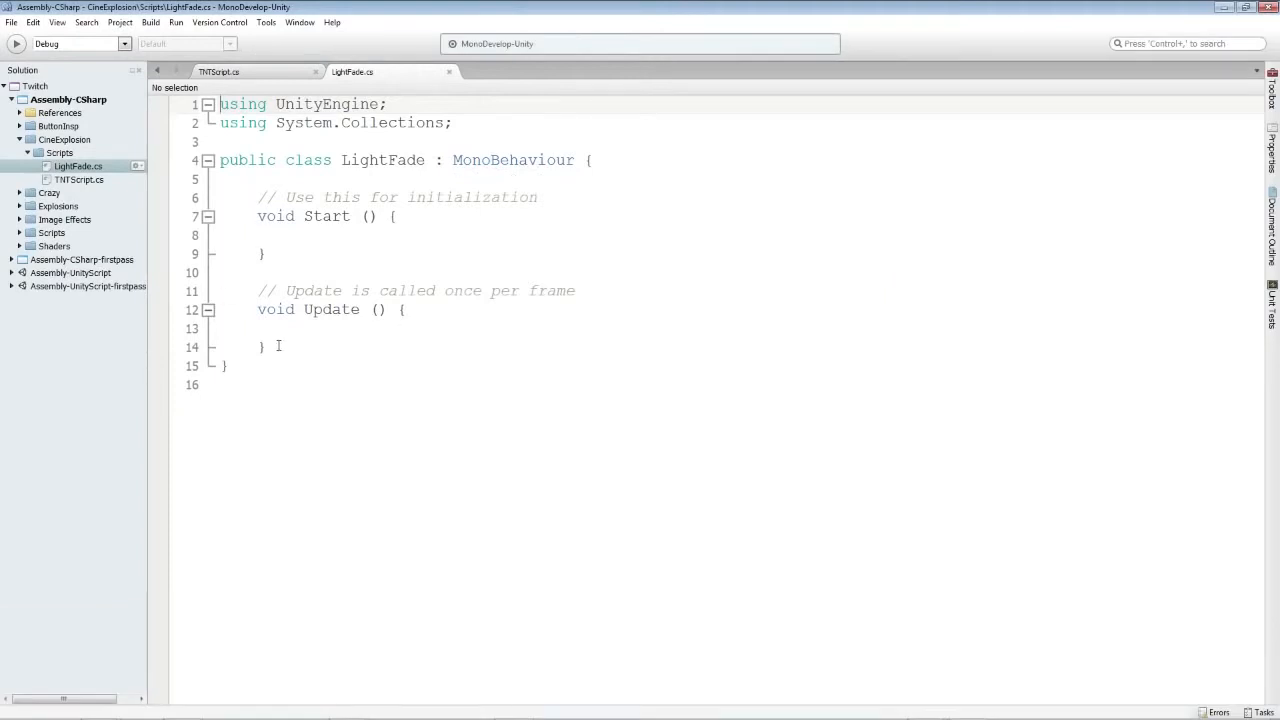
left_click(434, 312)
key("Return")
key("Return")
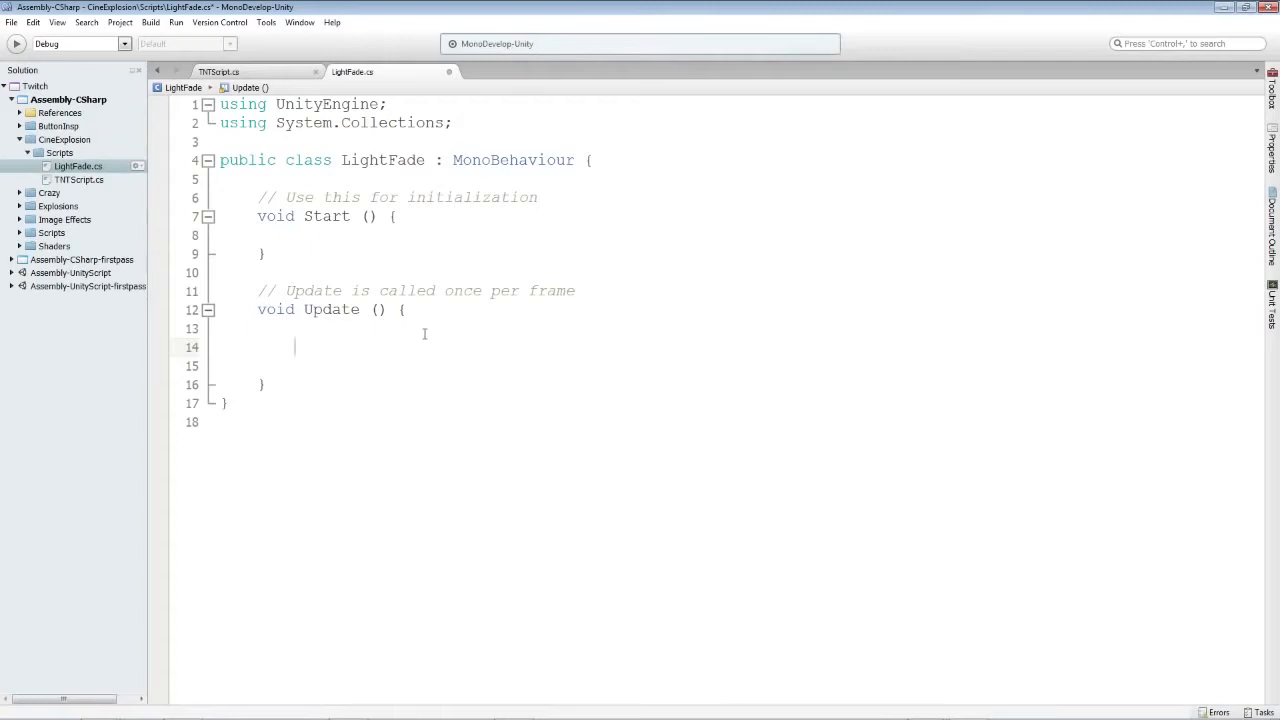
- Write light.range = Mathf.Lerp(light.range, 0, Time.deltaTime); in the Update method and save the script
type("ligh")
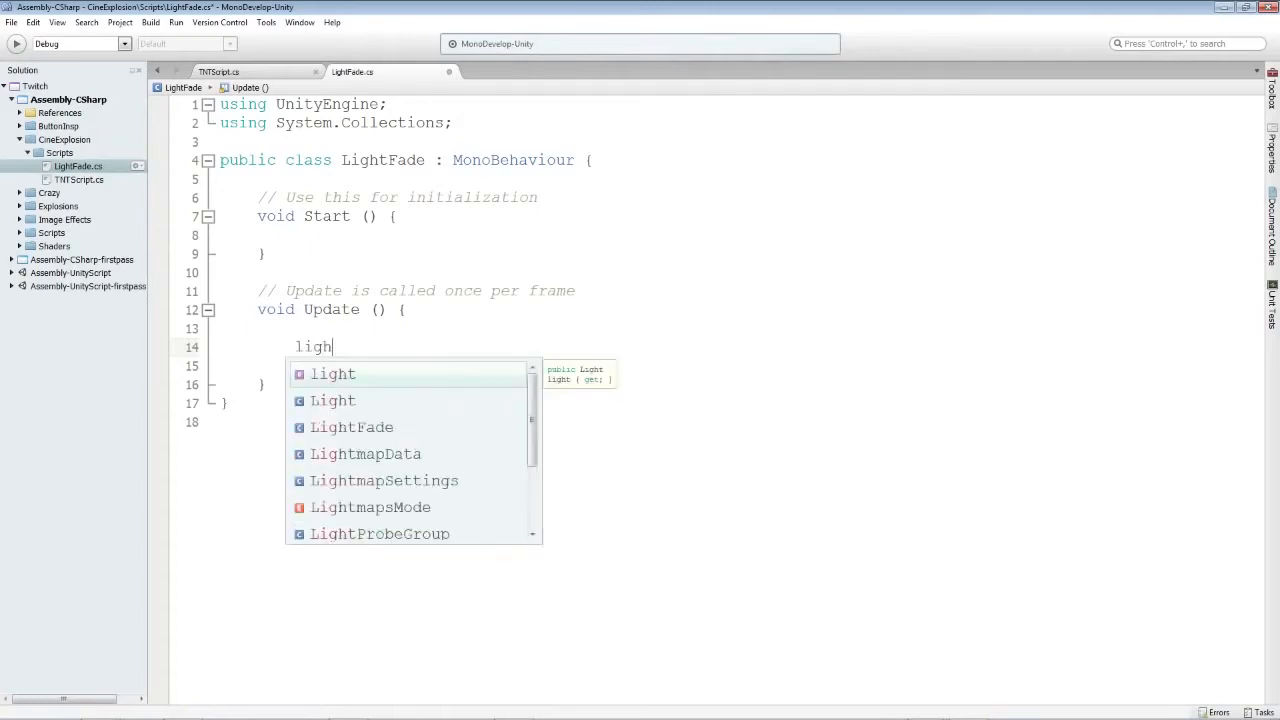
type("t.range")
key("Return")
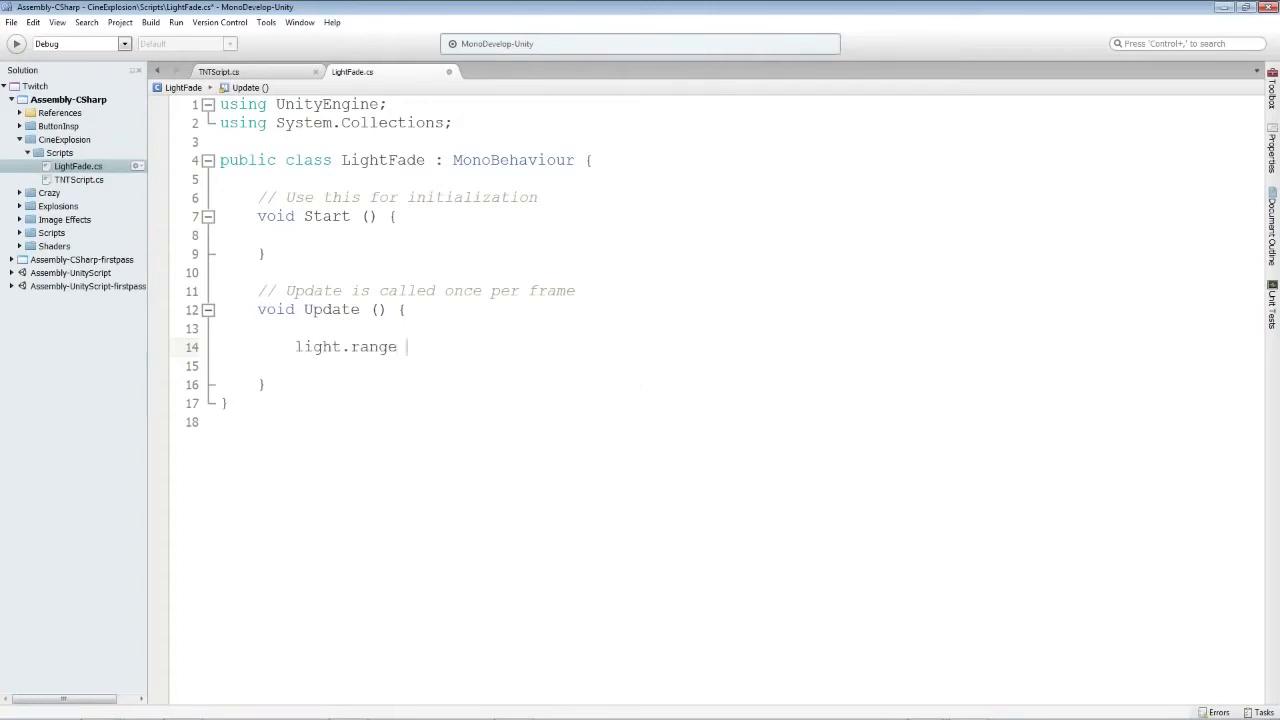
type("= Math")
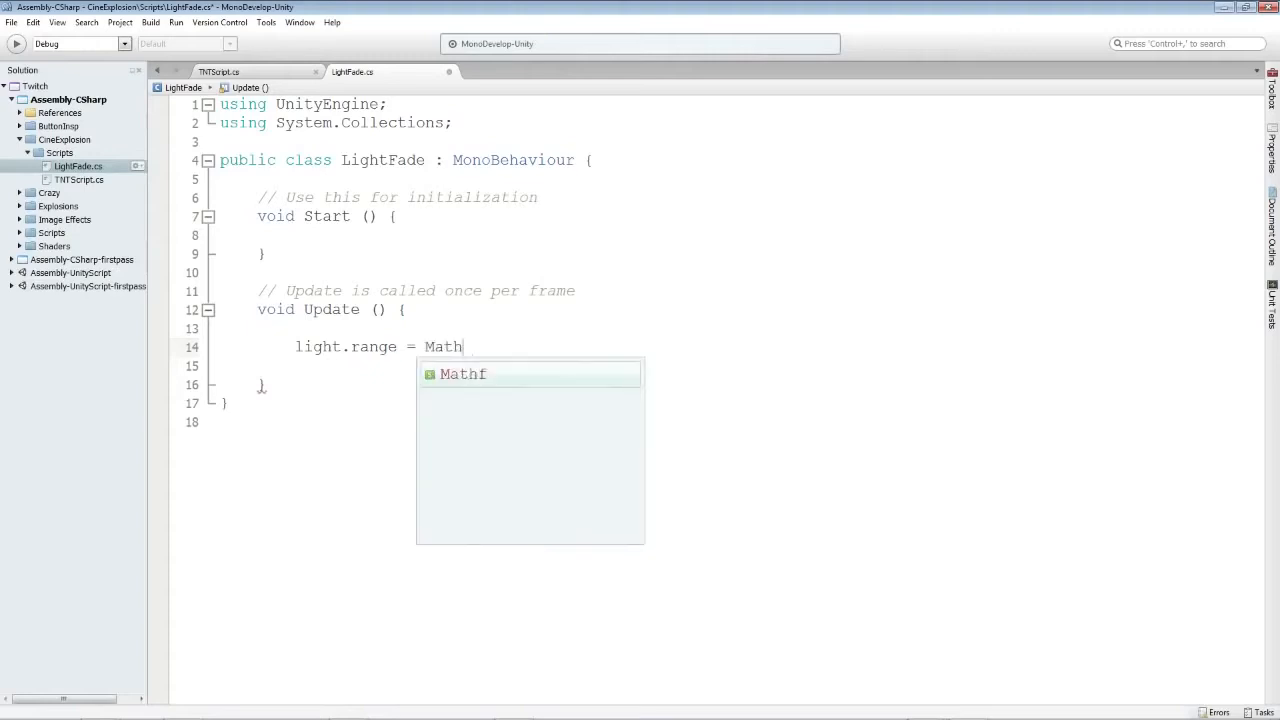
type("f.Le")
key("Return")
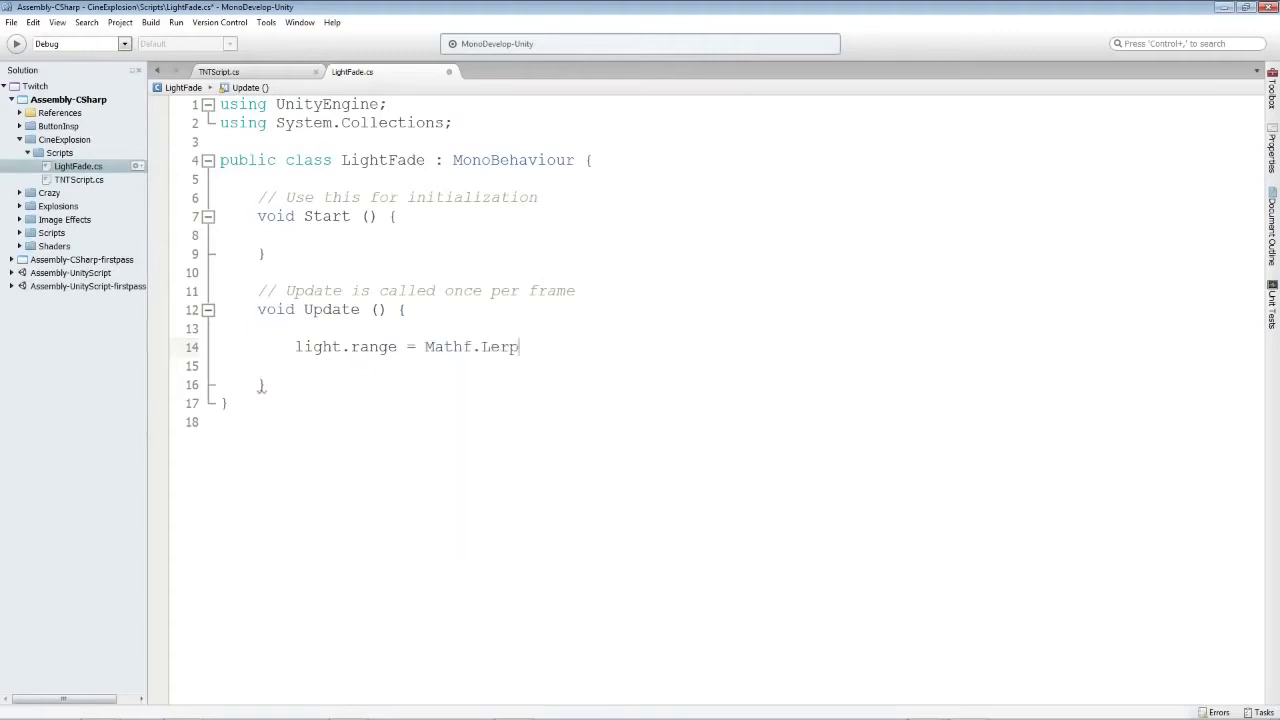
type("(")
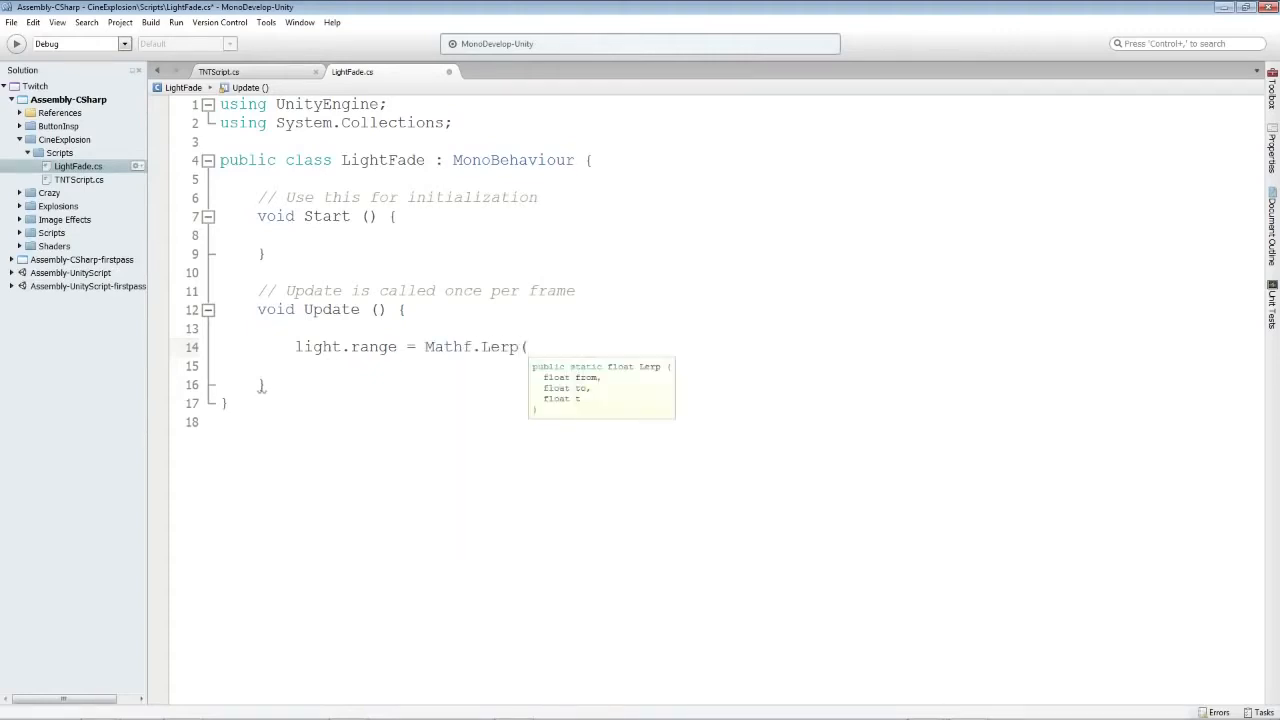
type("light")
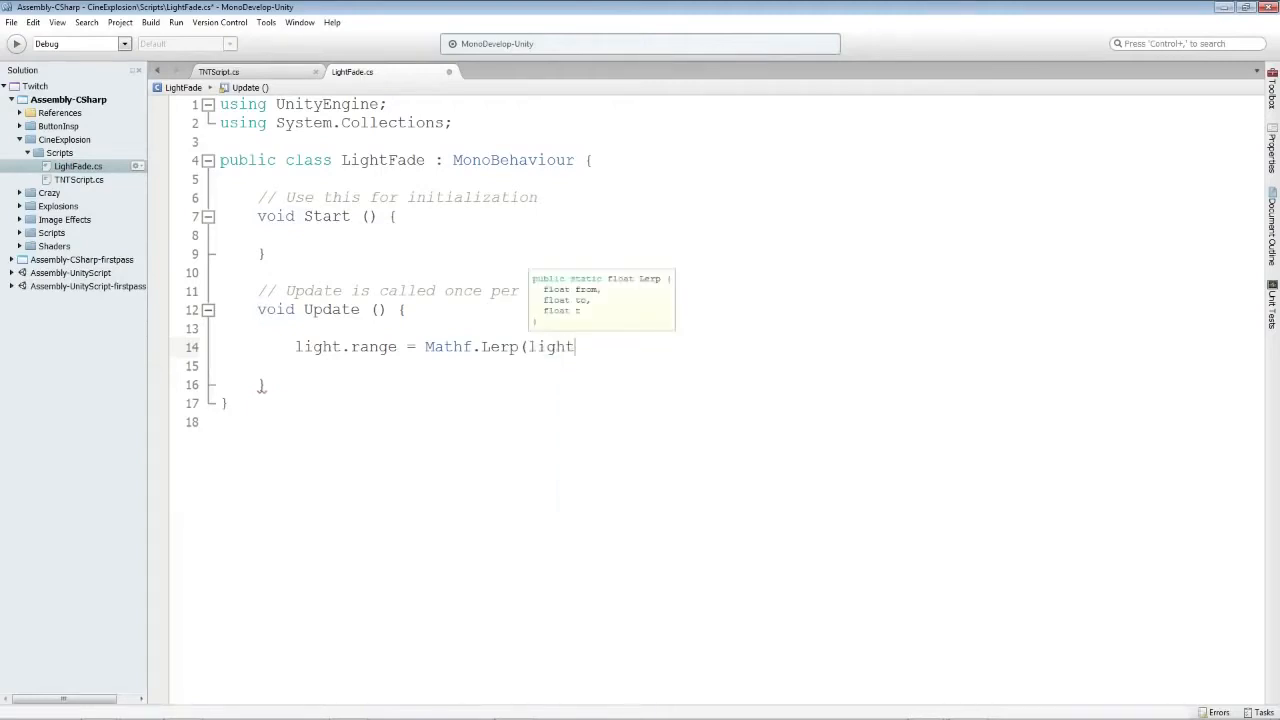
type(".range")
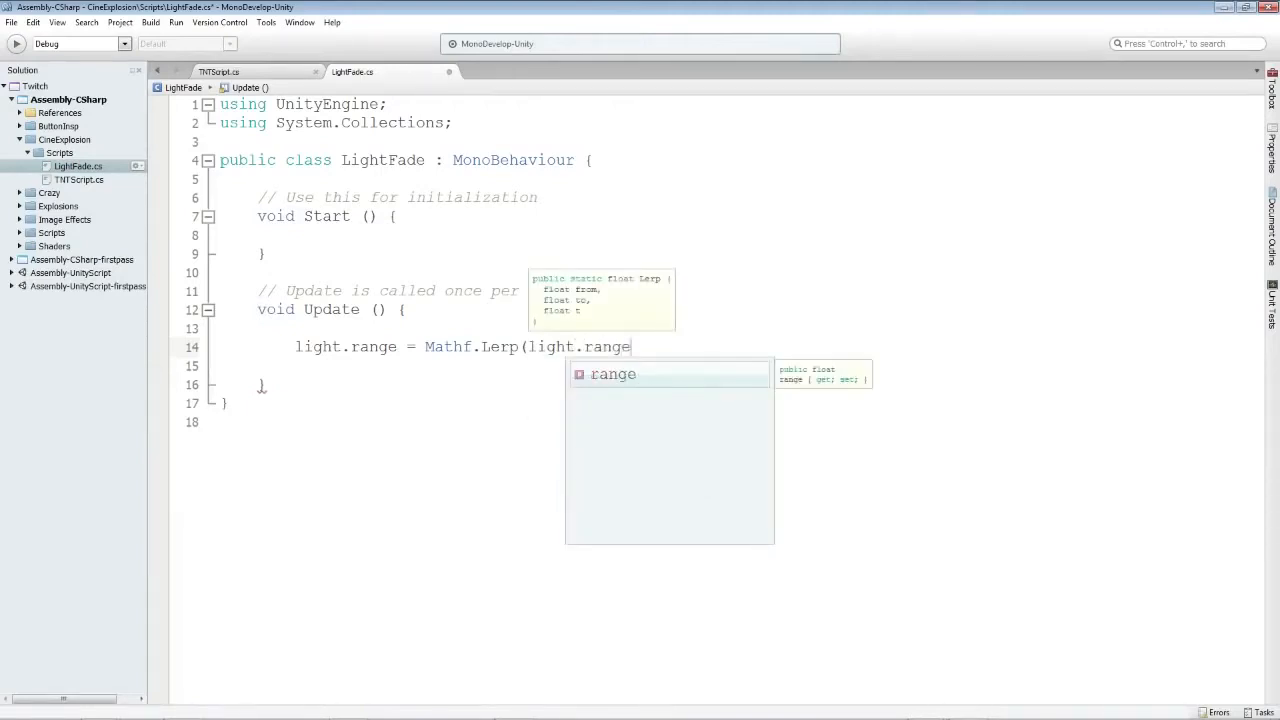
type(", 0, ")
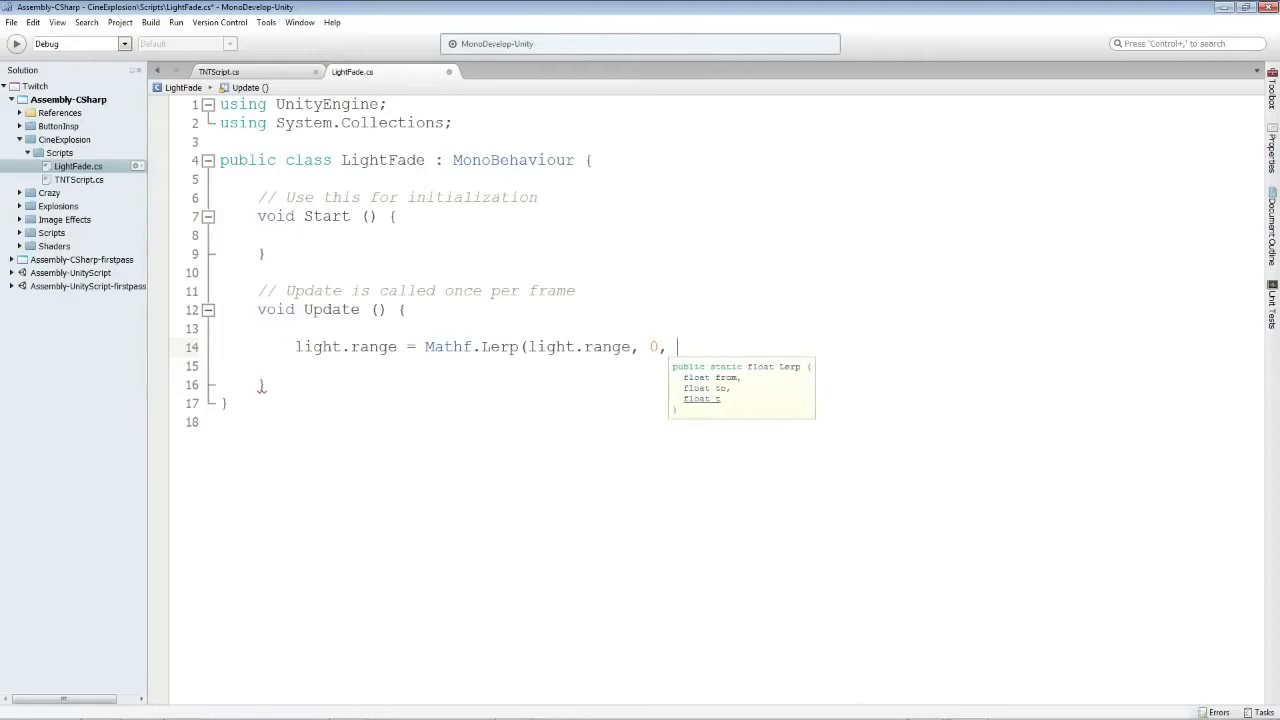
type("Time.d")
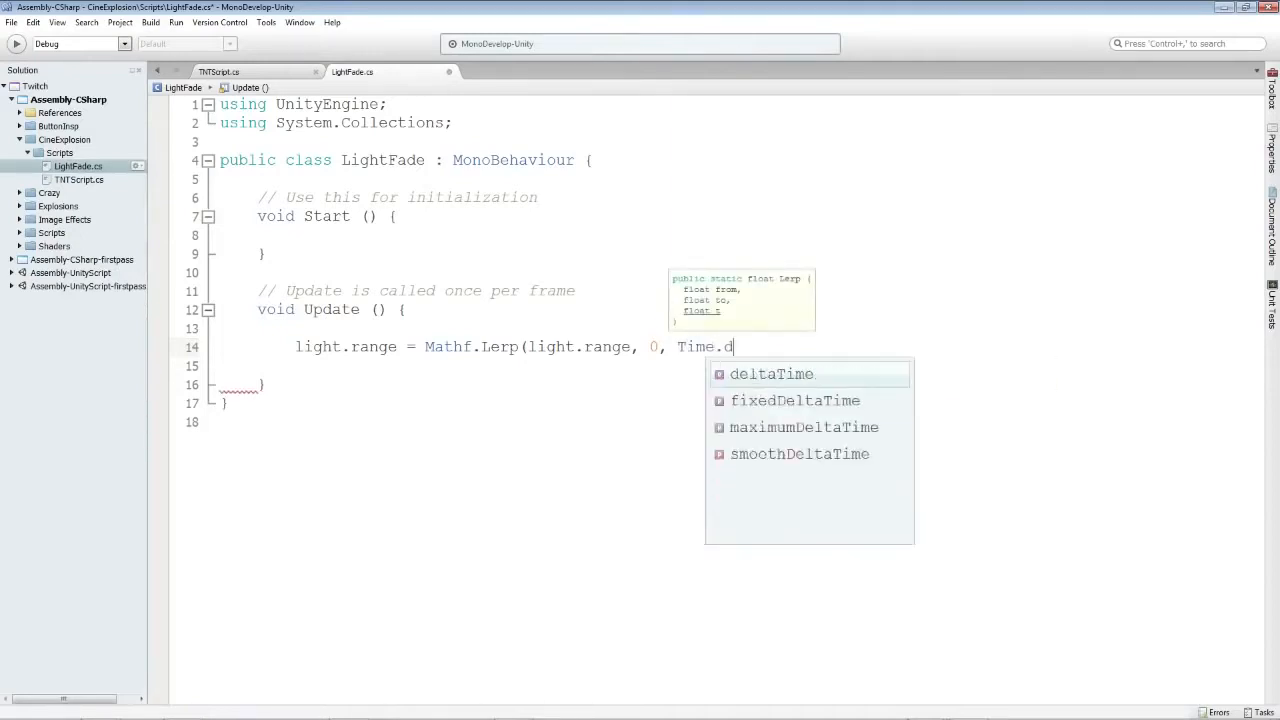
key("Return")
type(");")
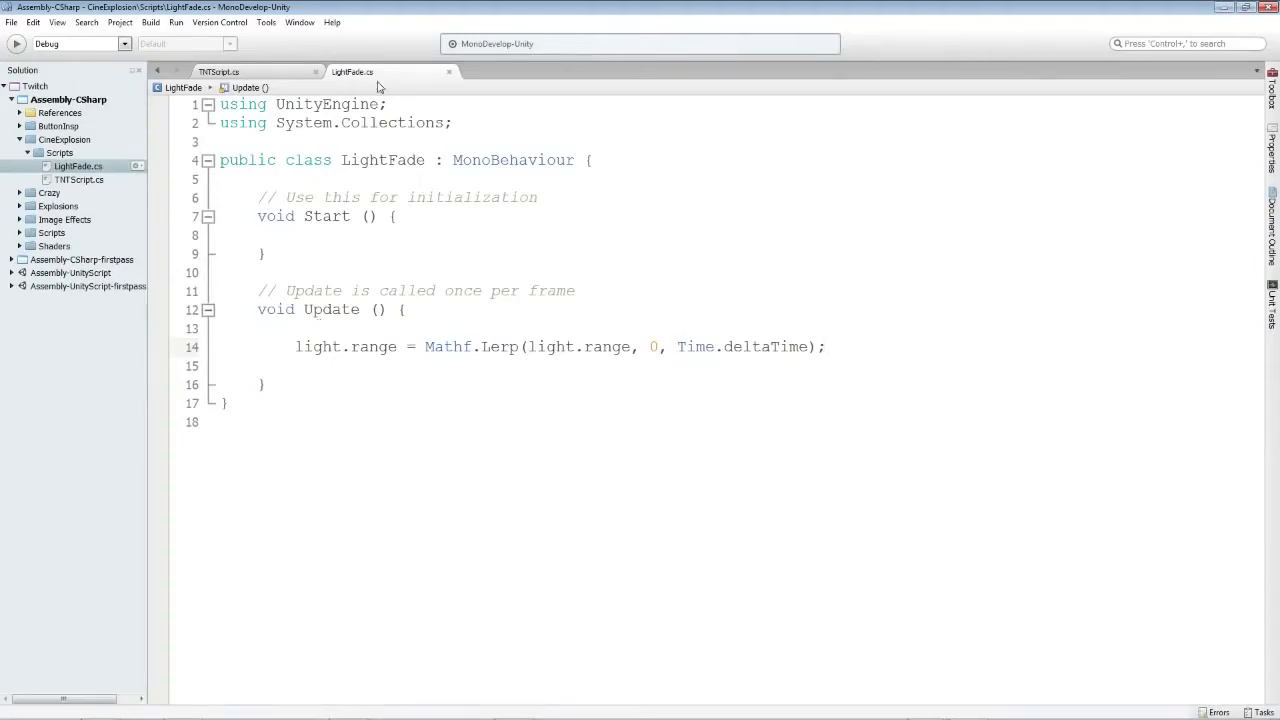
- Return to Unity, attach the LightFade script to the Point light, and apply the change to the Explosion prefab
left_click(1221, 7)
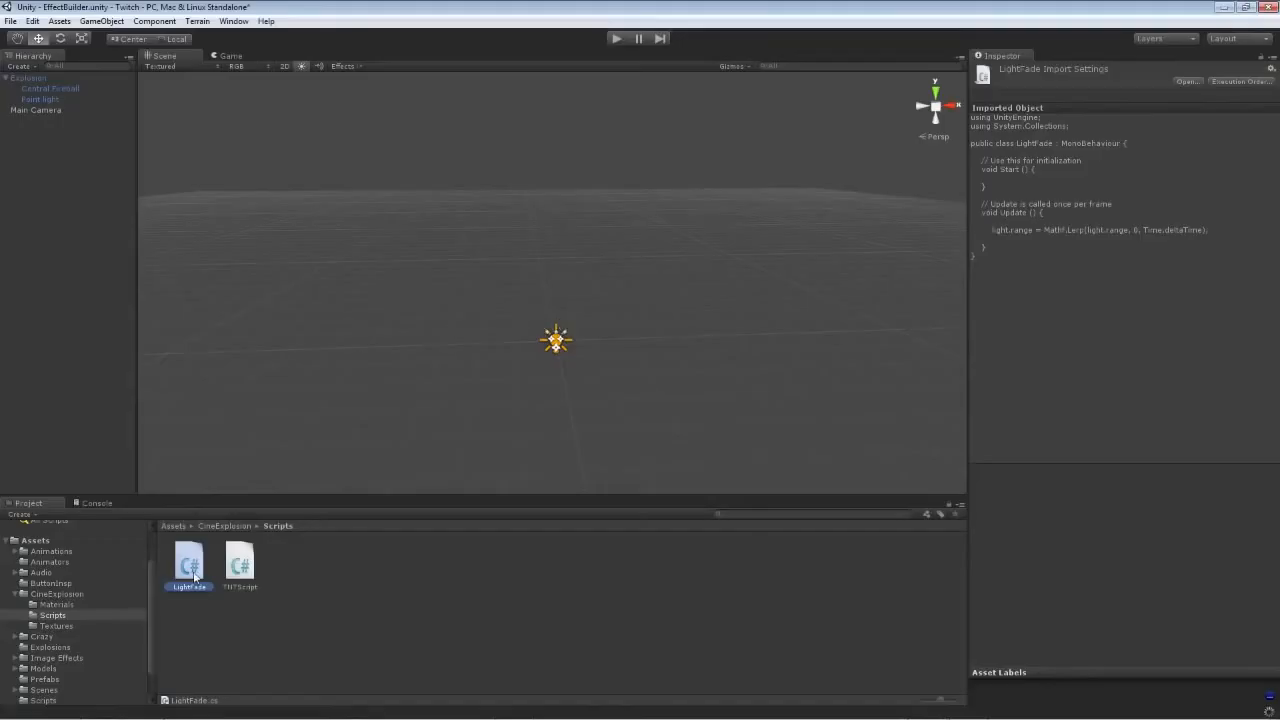
left_click_drag(195, 575, 42, 102)
left_click(28, 78)
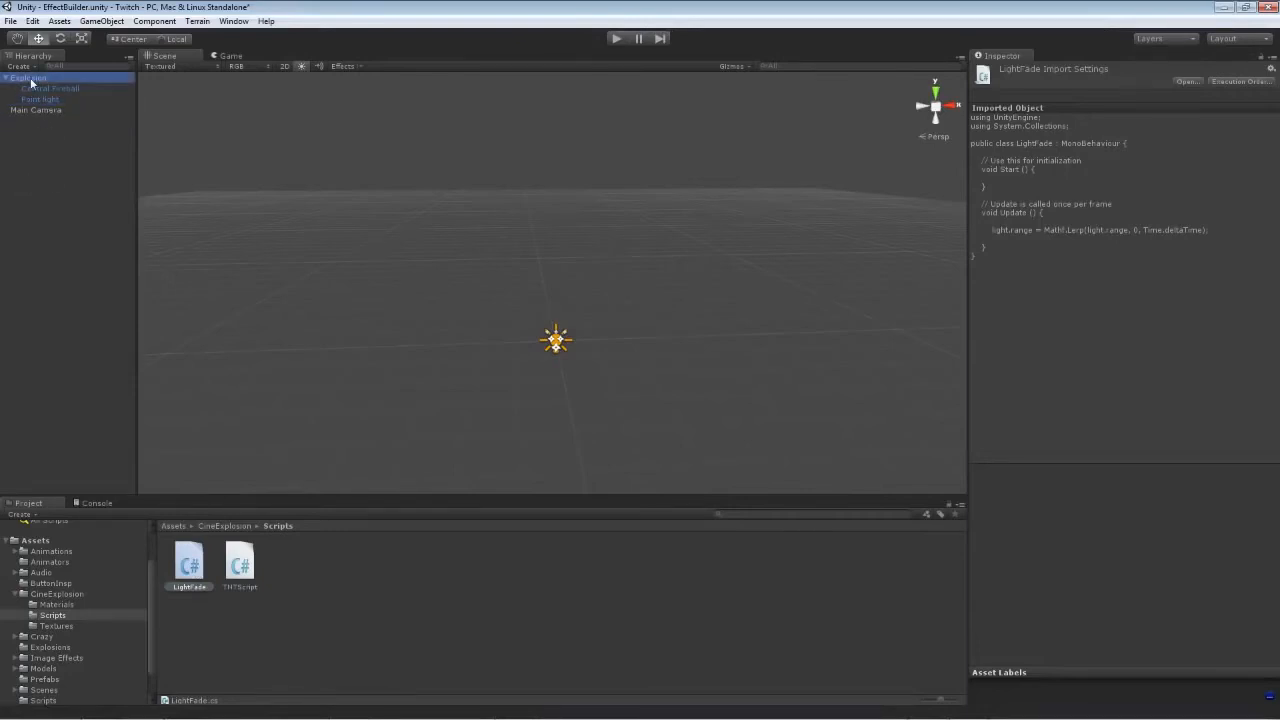
left_click(1209, 92)
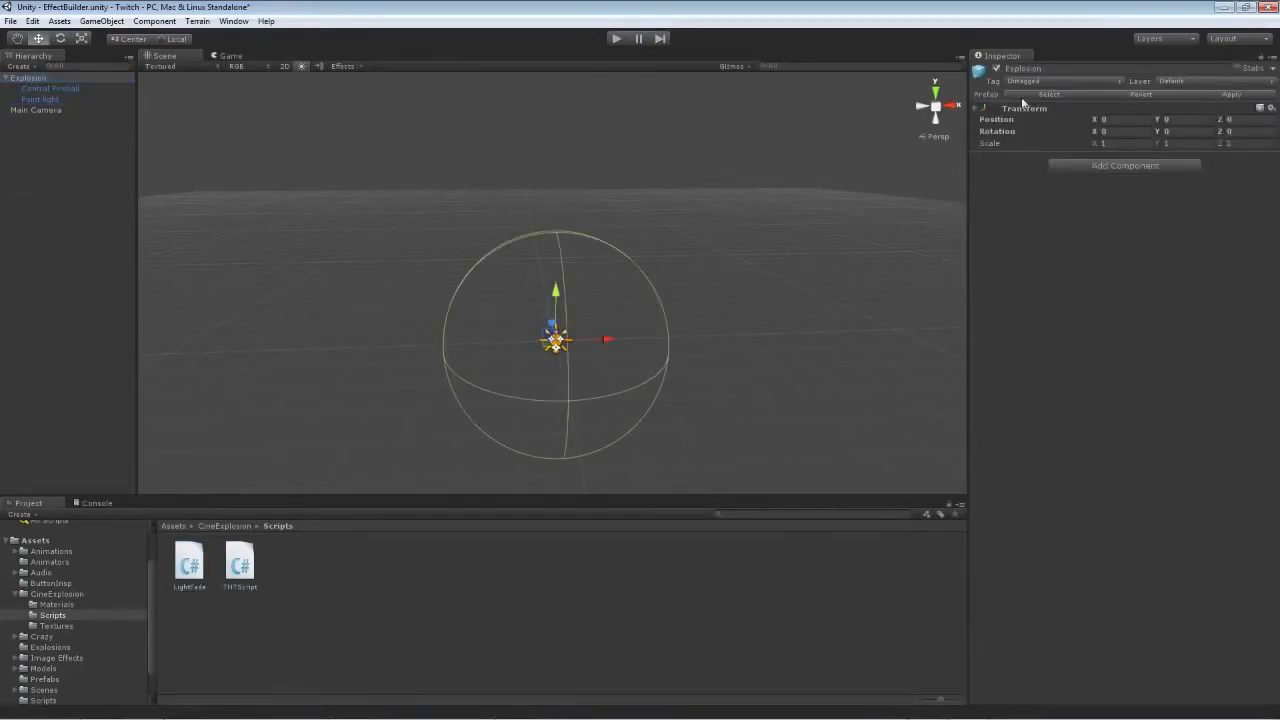
- Save the EffectBuilder scene and open the ExplosionsStart scene from the Scenes folder
left_click(11, 21)
left_click(11, 21)
left_click(11, 21)
left_click(60, 132)
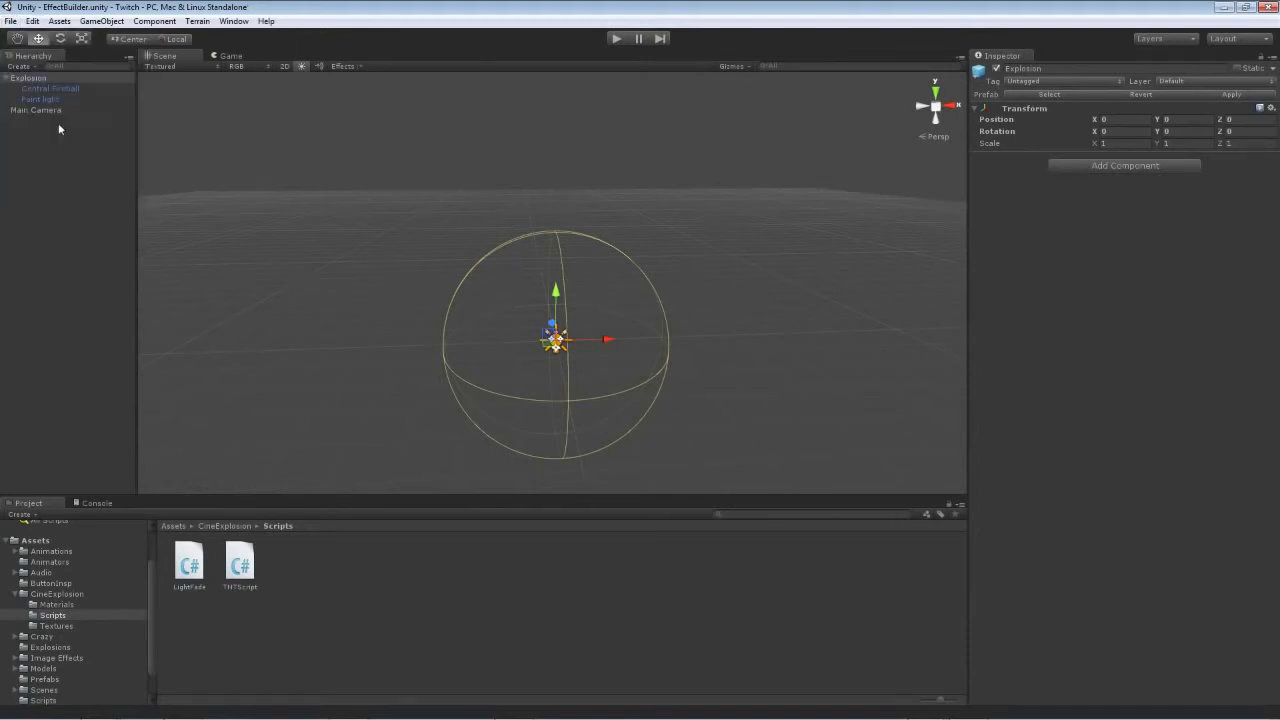
left_click(11, 21)
left_click(30, 51)
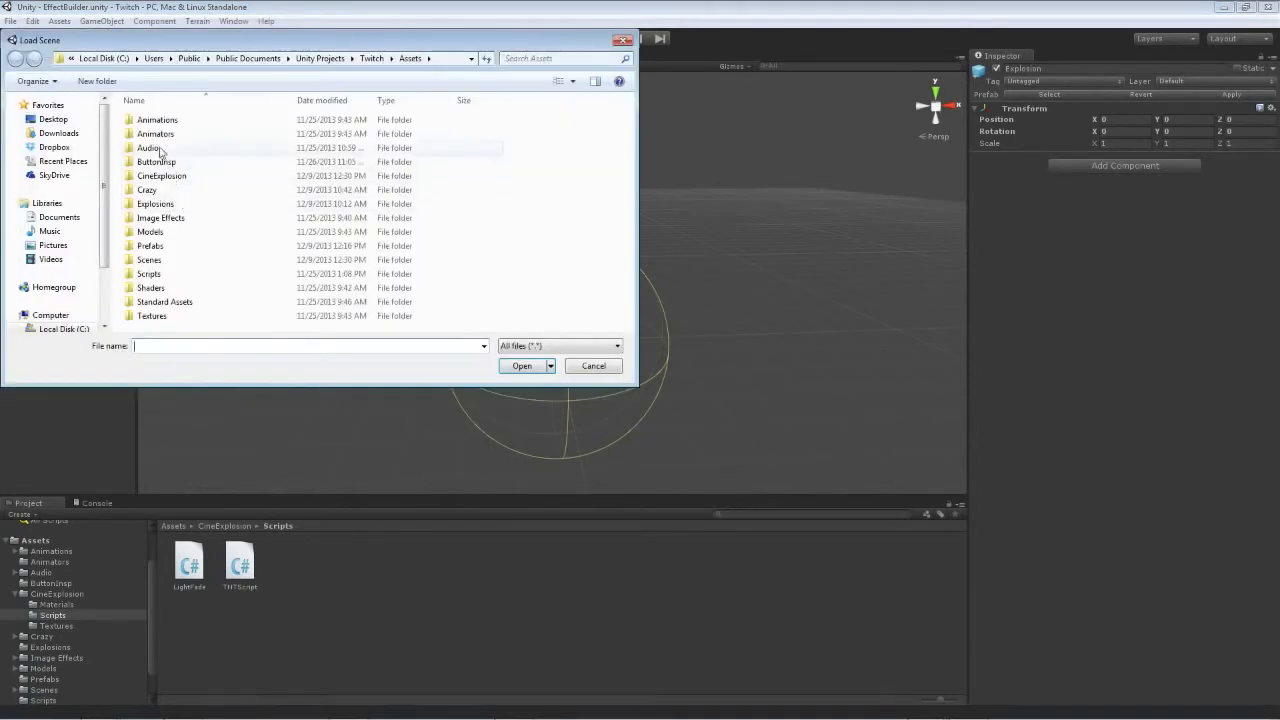
double_click(149, 261)
double_click(172, 176)
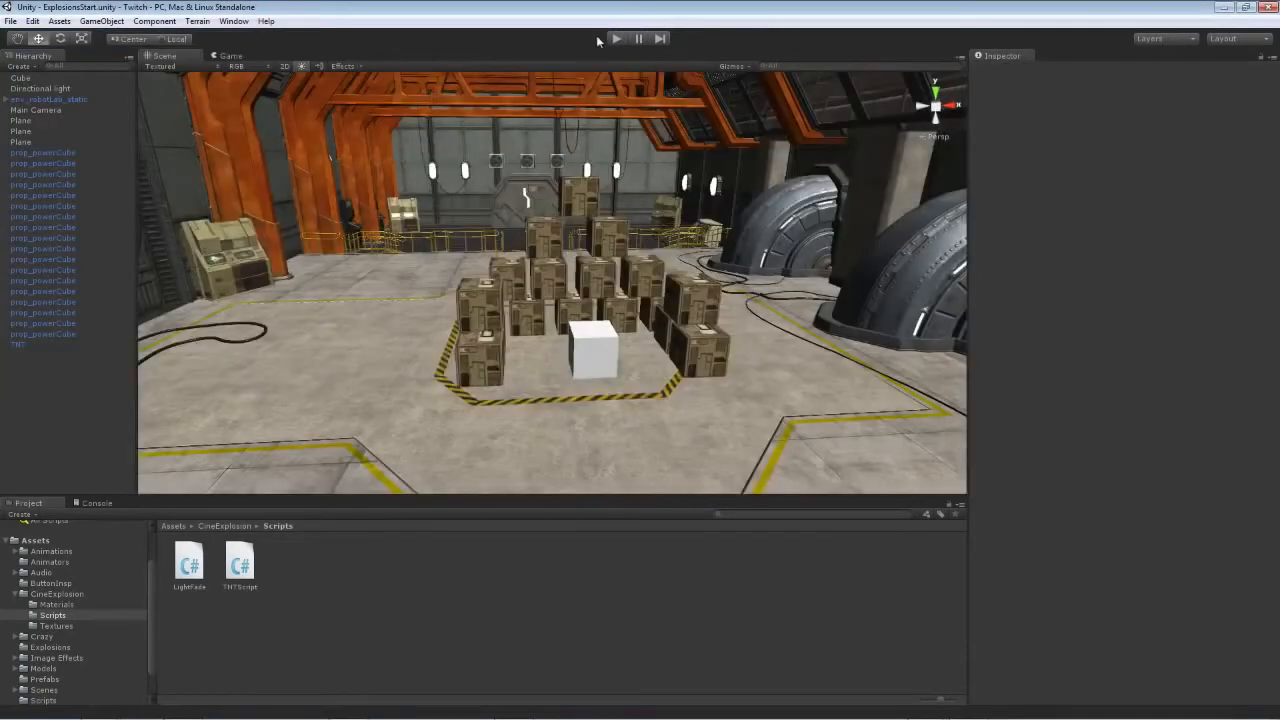
- Run the scene, detonate the TNT cube to check the explosion with its fading light, and stop the playback
left_click(616, 38)
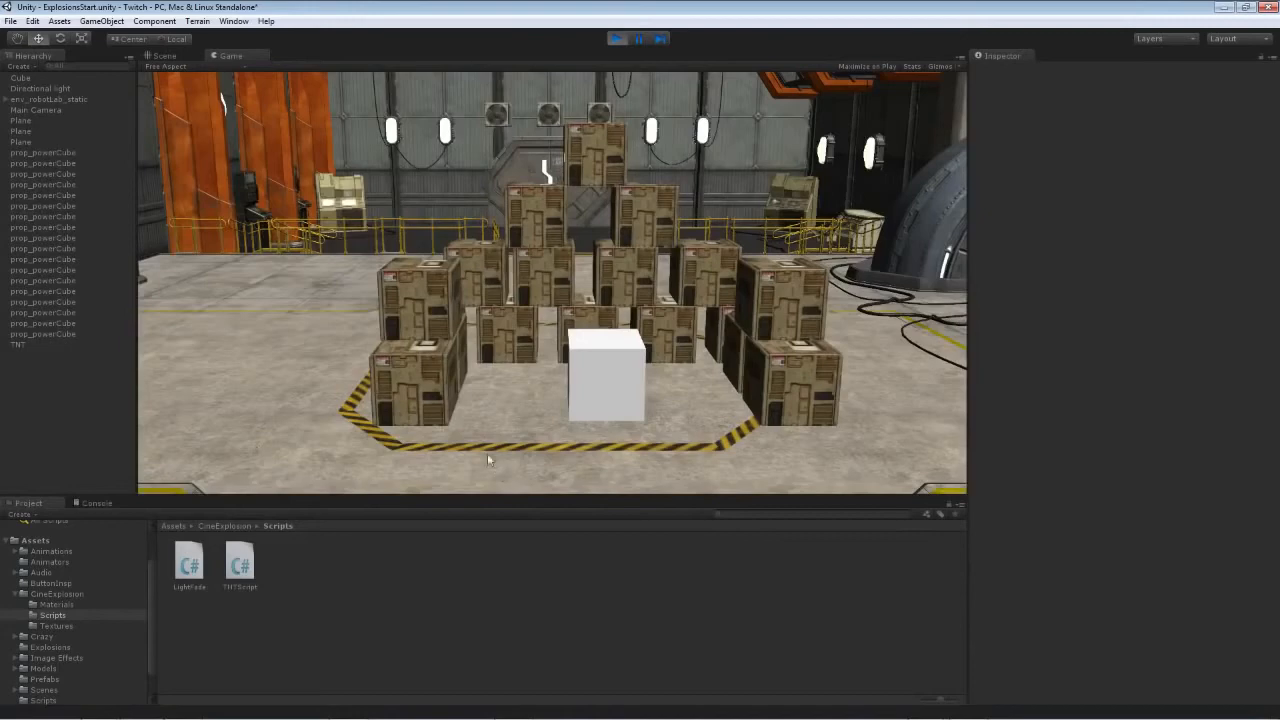
left_click(616, 357)
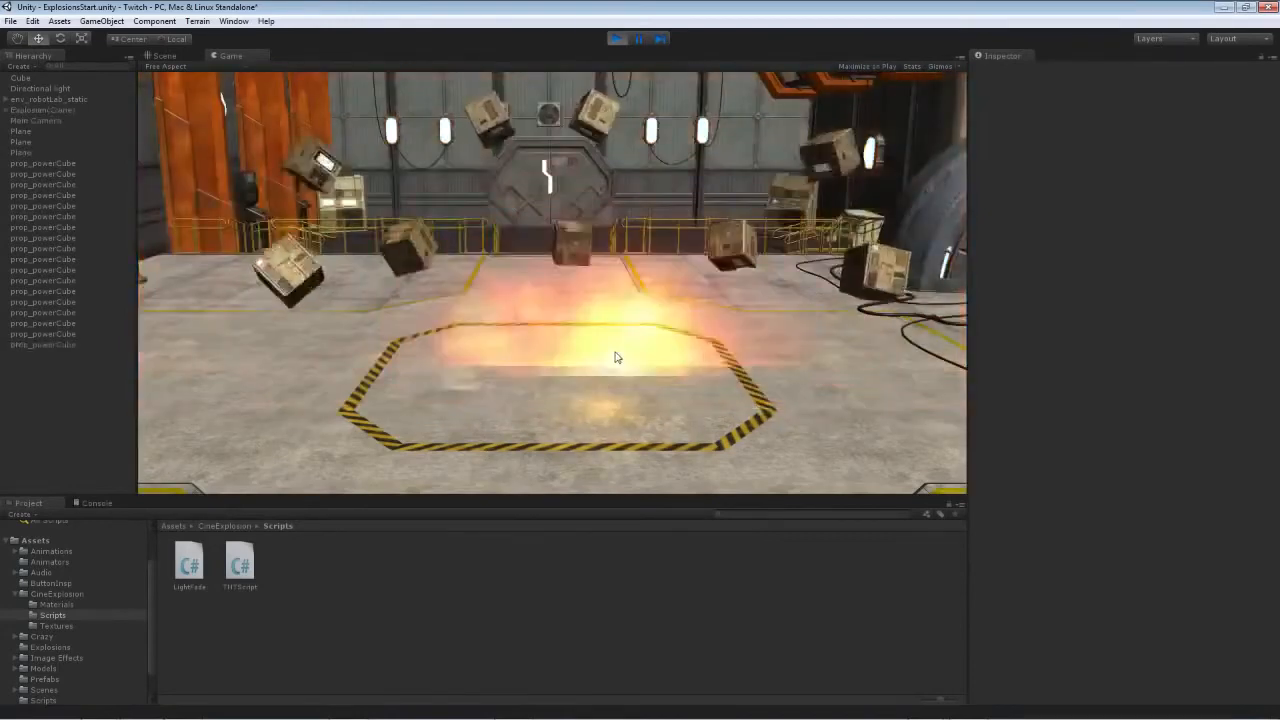
left_click(617, 38)
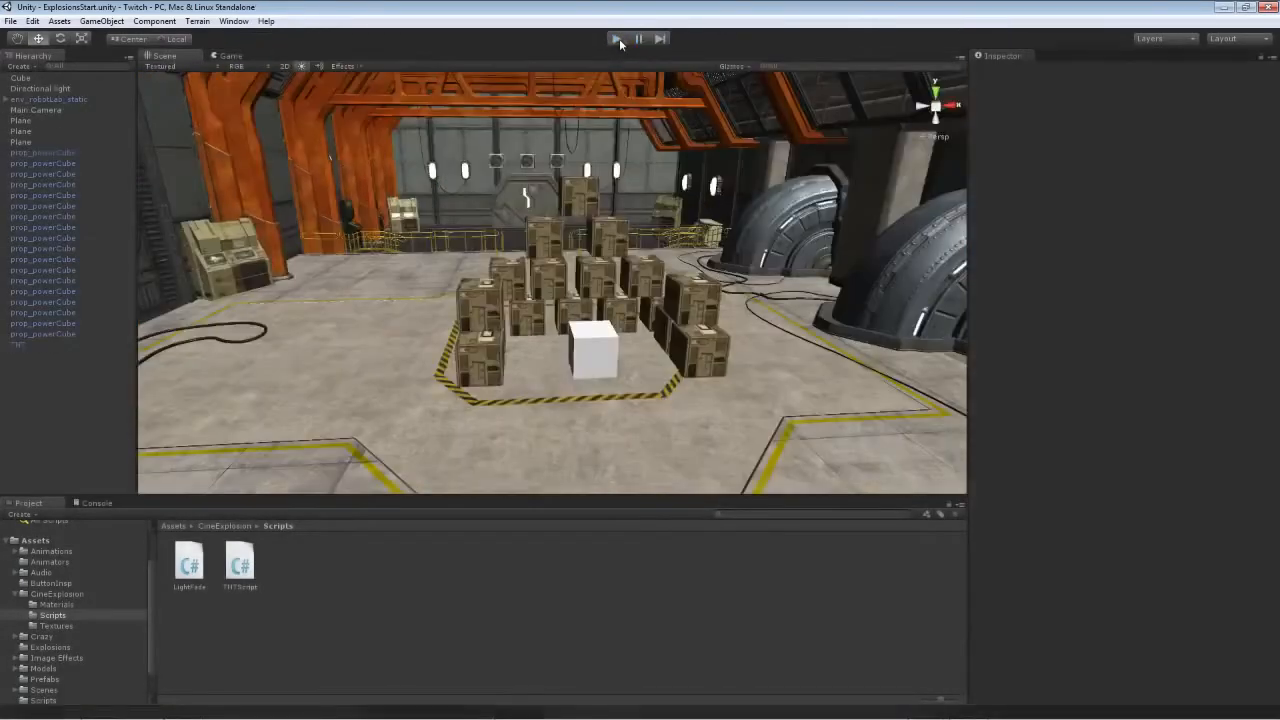
- Run the scene repeatedly, detonating the TNT cube to review the explosion and light fade, and stop the playback each time
left_click(617, 38)
left_click(602, 374)
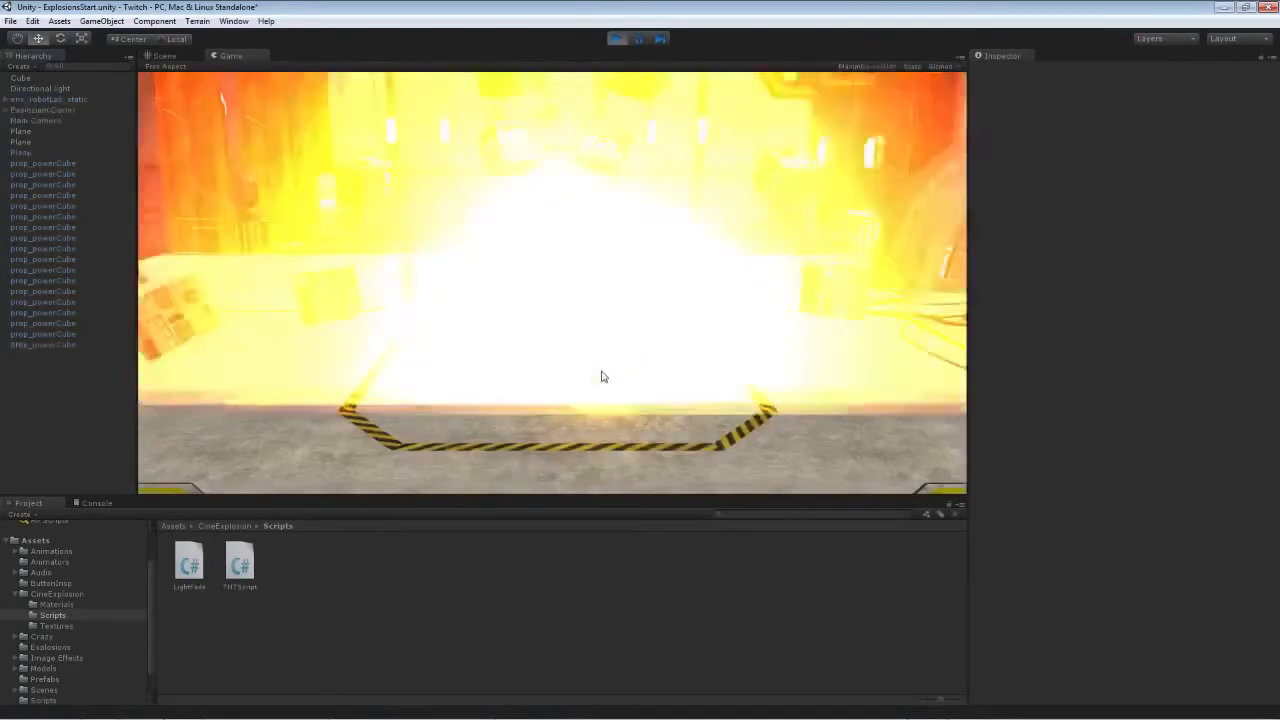
left_click(617, 38)
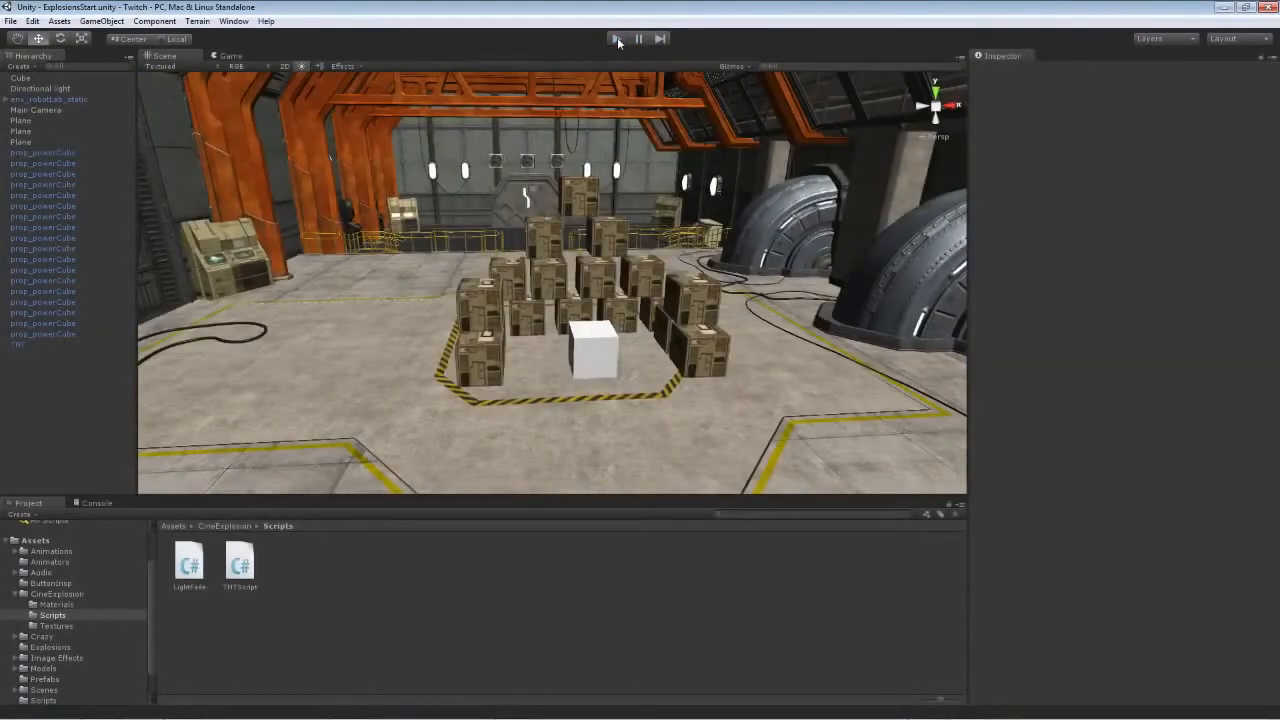
left_click(617, 38)
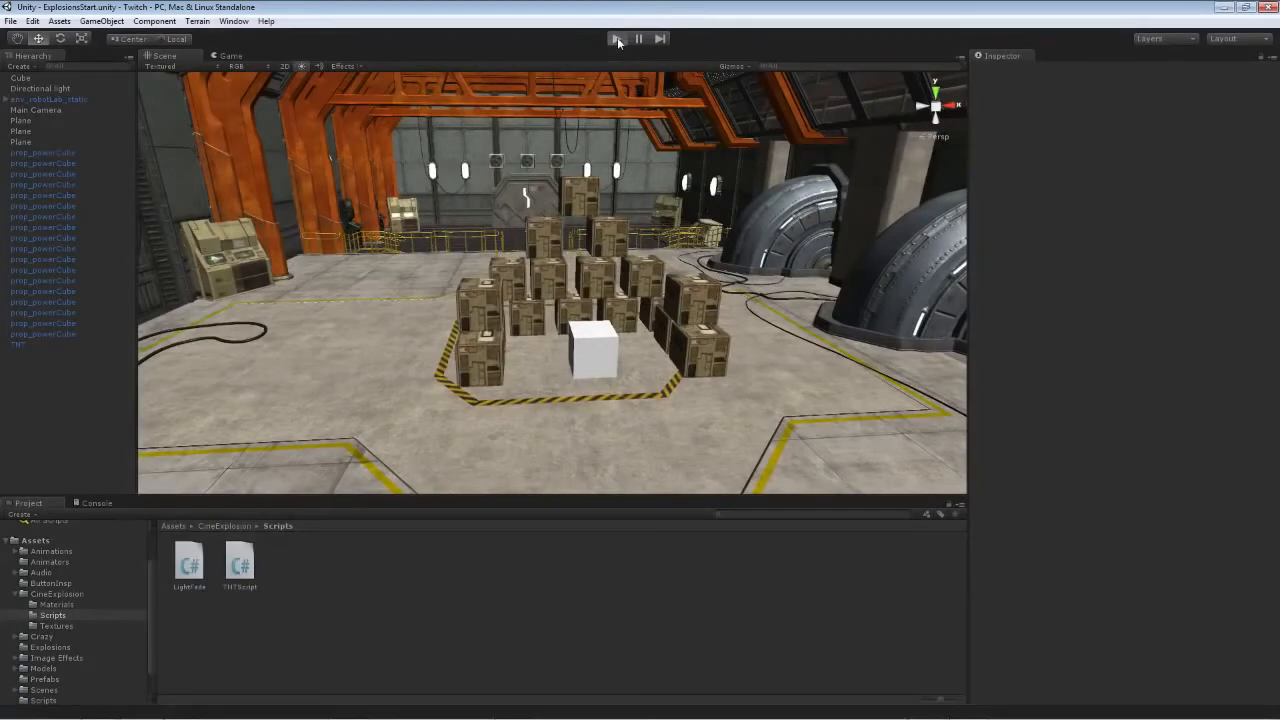
left_click(596, 355)
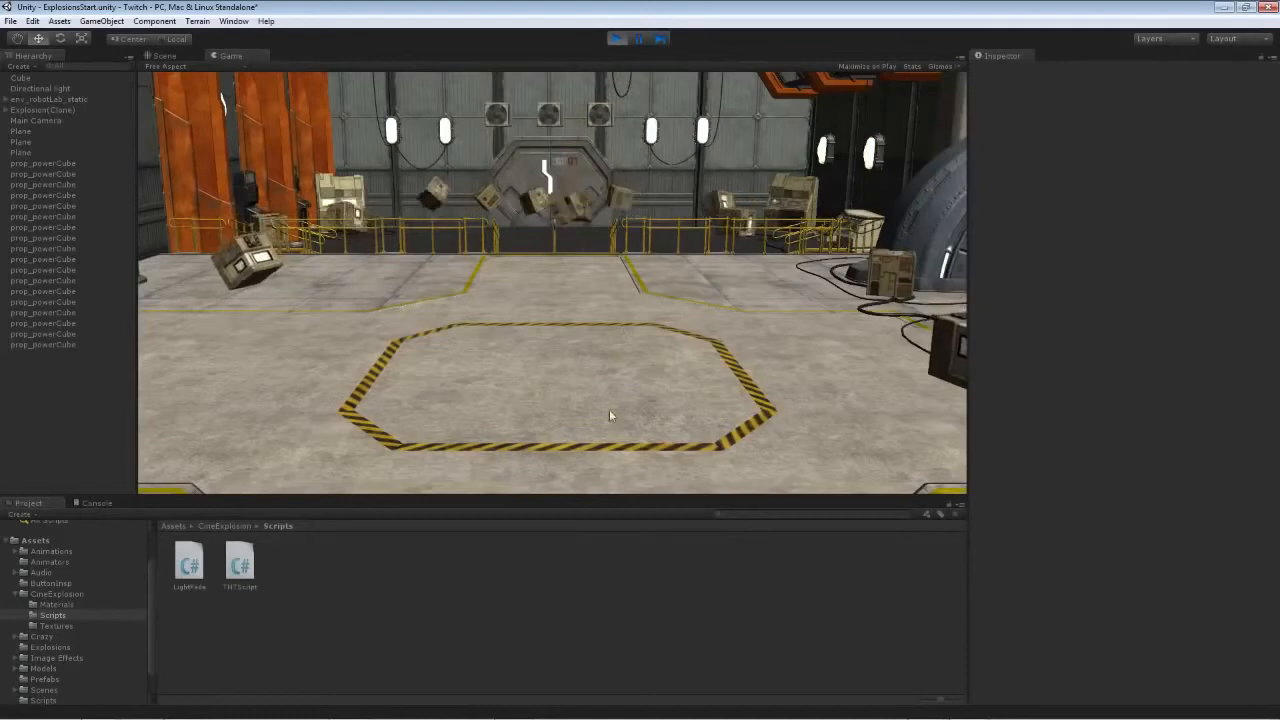
left_click(617, 39)
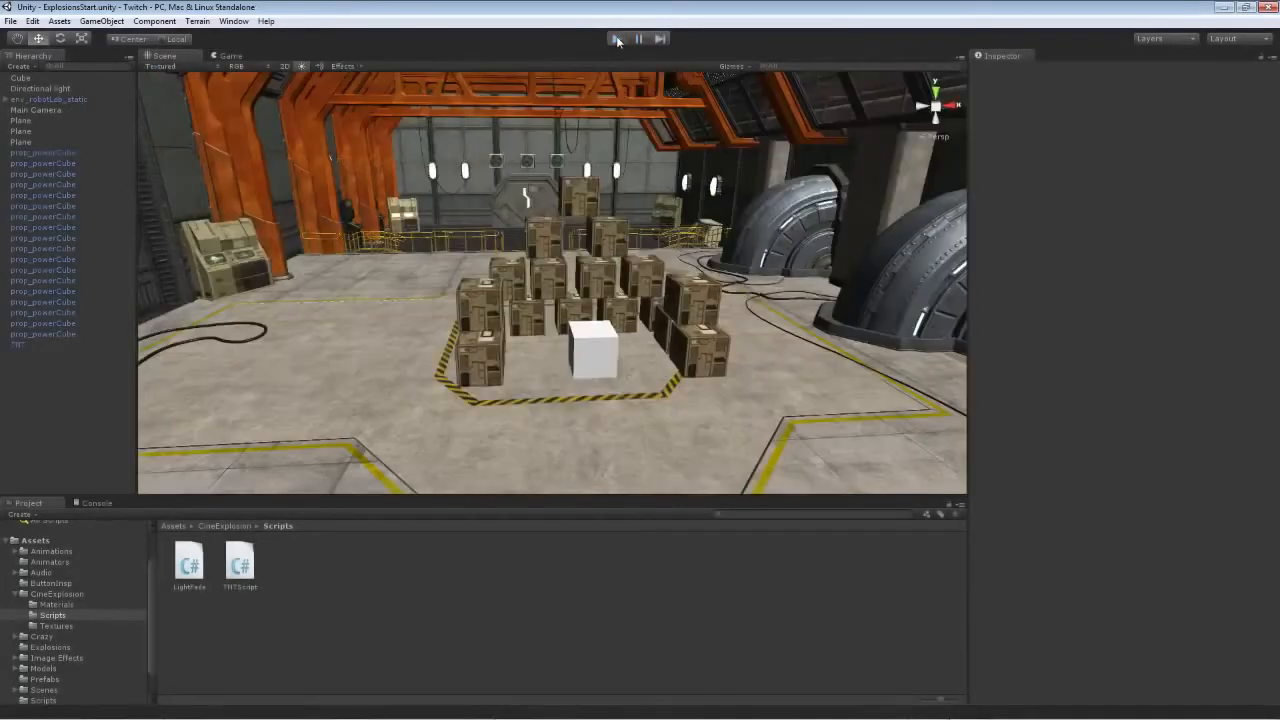
key("ctrl+p")
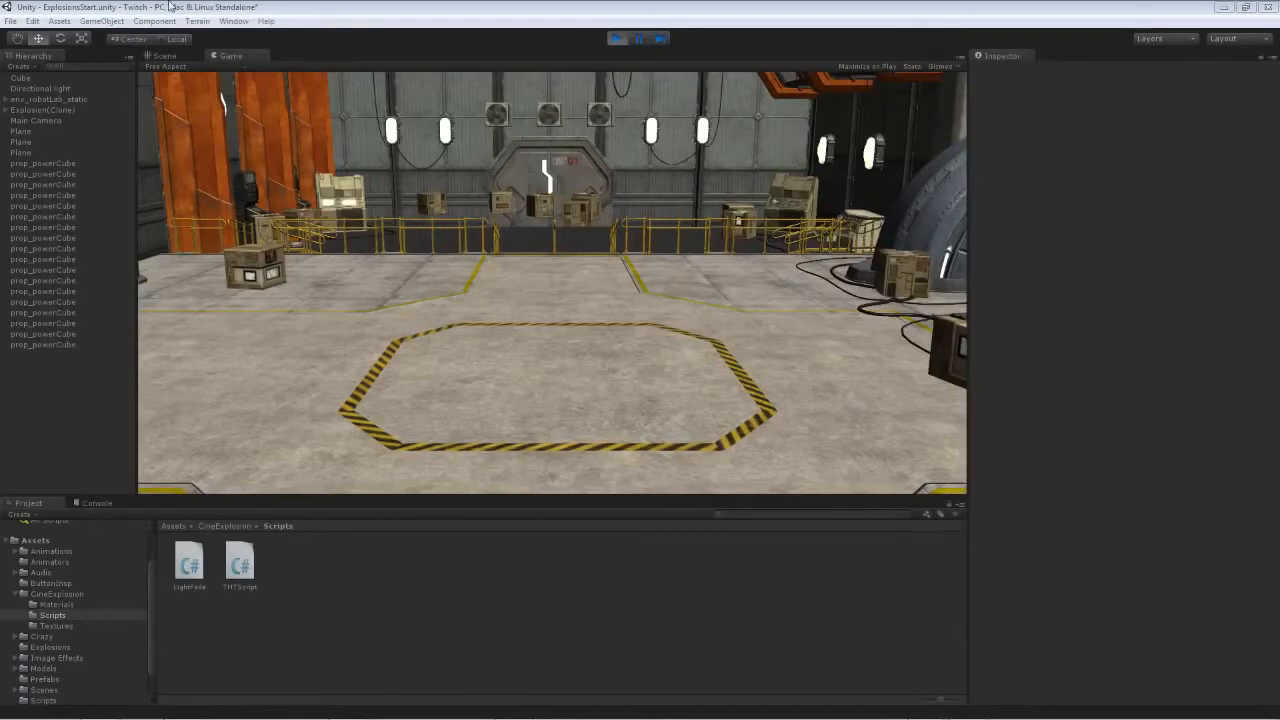
left_click(617, 40)
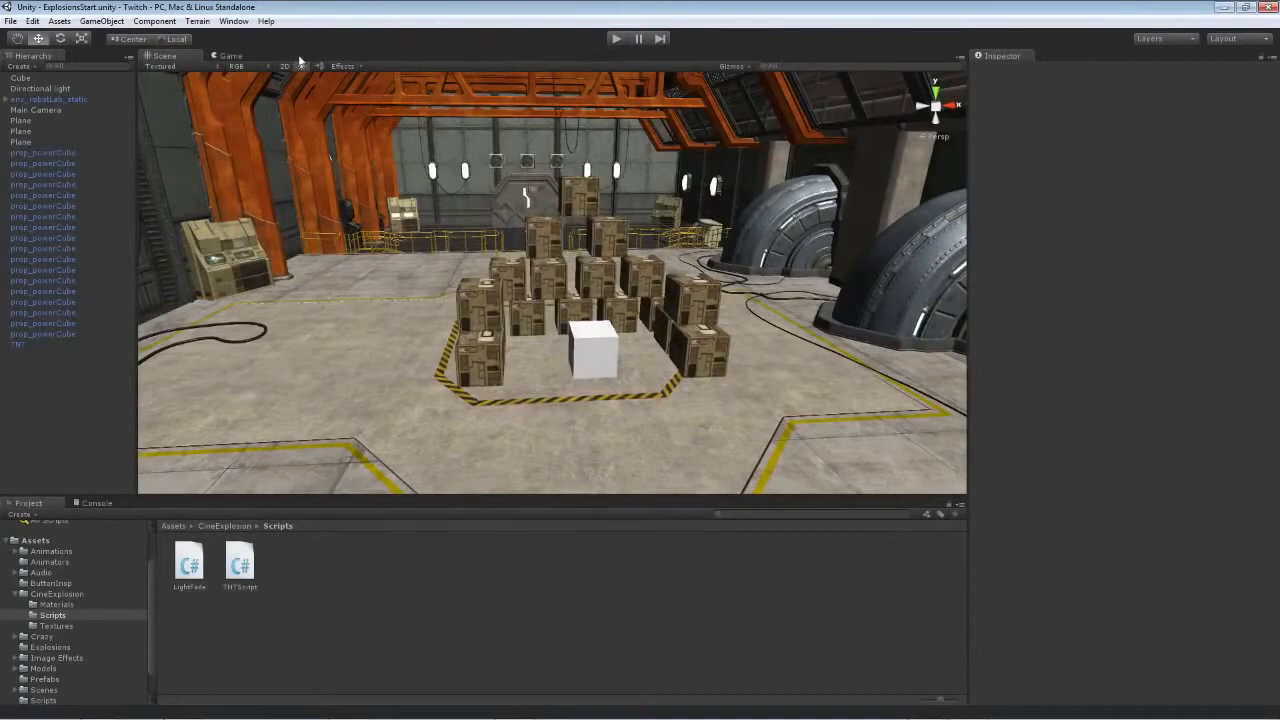
- Open the EffectBuilder scene from the Scenes folder and expand the Explosion object to show its children
left_click(12, 21)
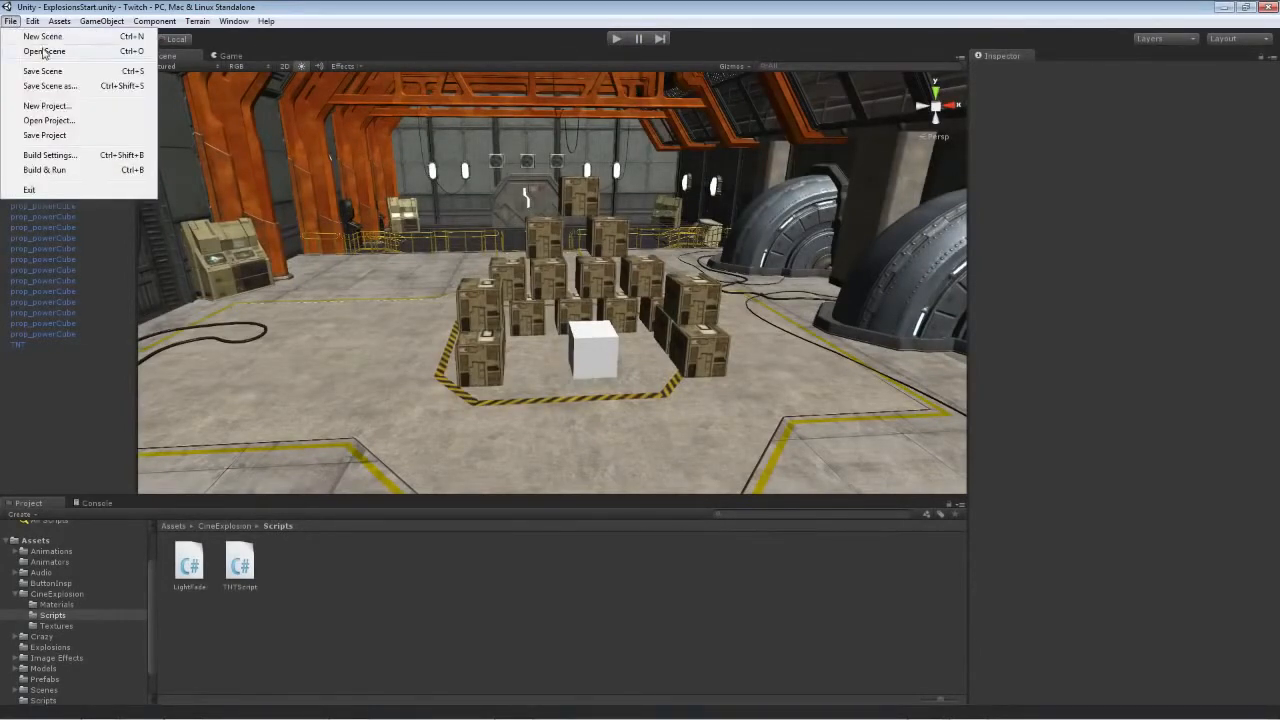
left_click(44, 51)
double_click(183, 259)
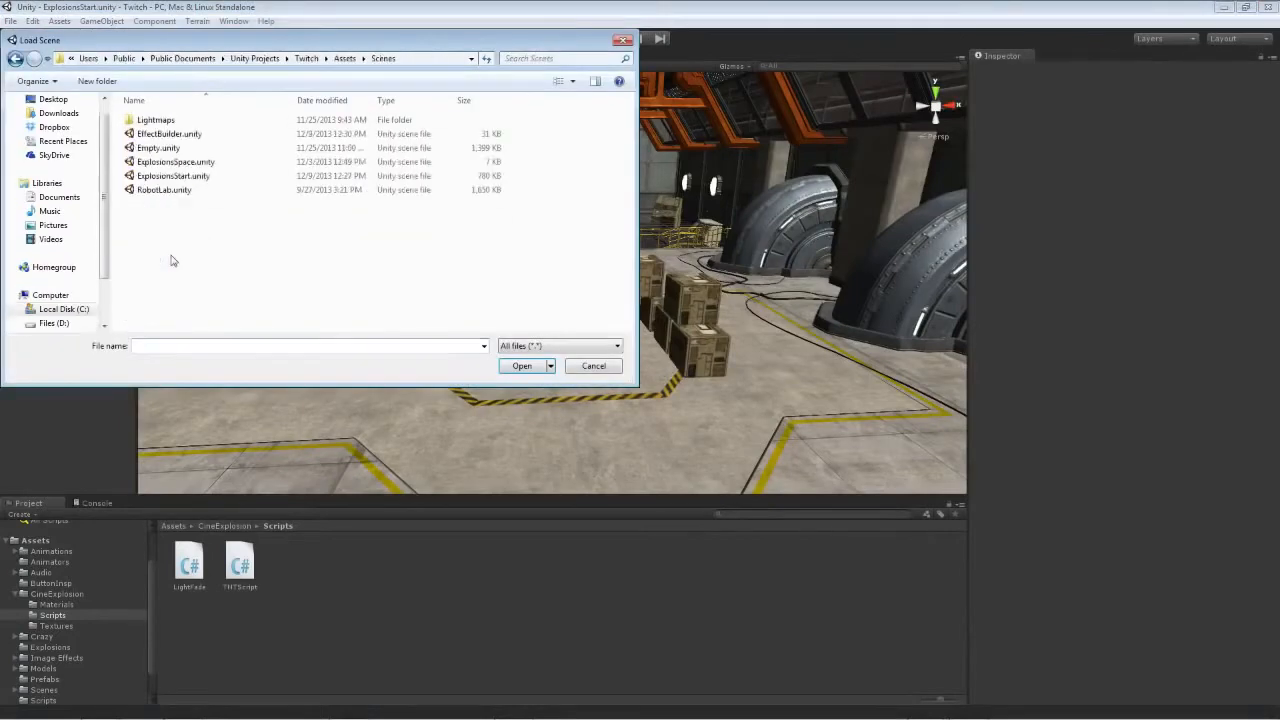
left_click(167, 136)
double_click(166, 134)
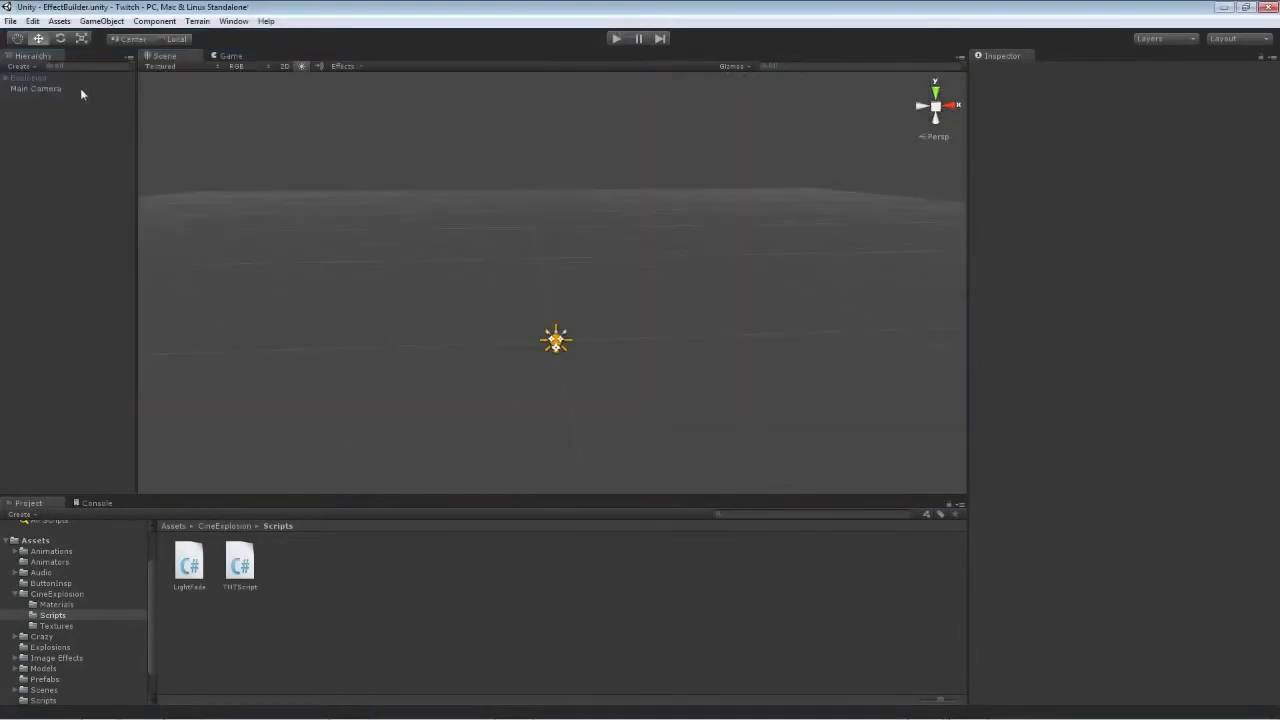
left_click(6, 78)
- Create a new material named Flame Licks in the CineExplosion Materials folder
left_click(56, 604)
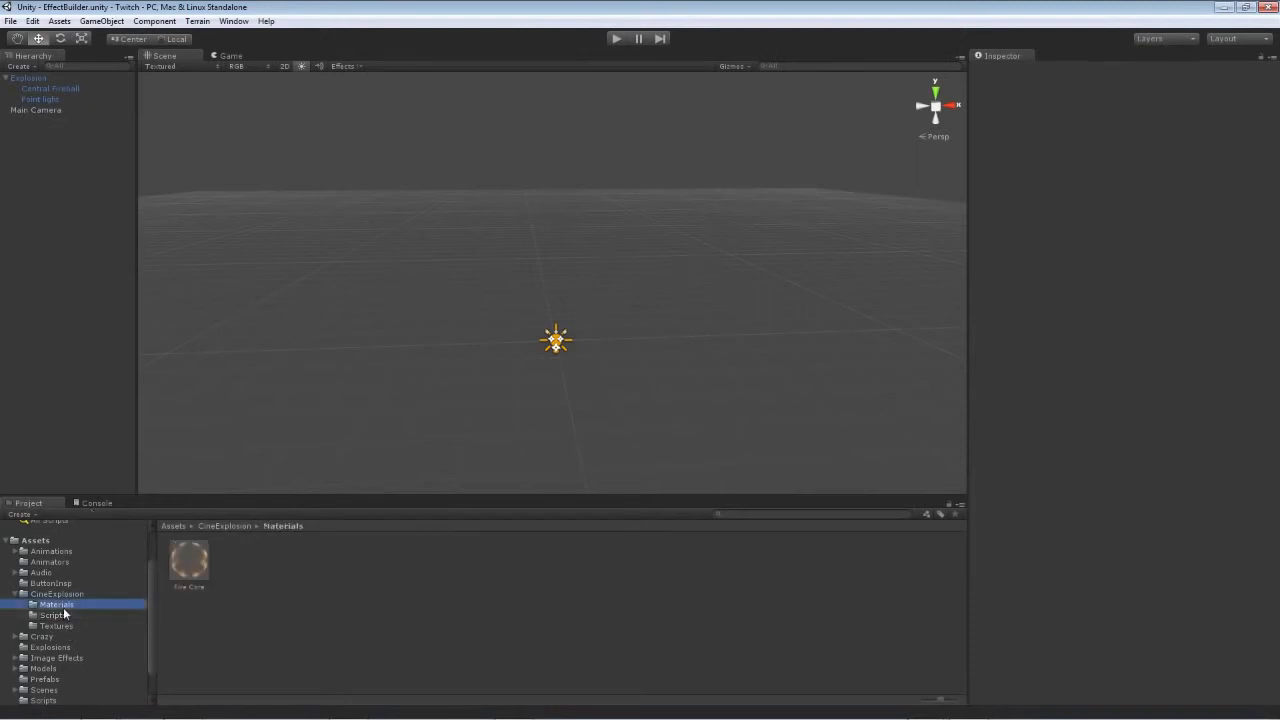
right_click(278, 603)
mouse_move(414, 396)
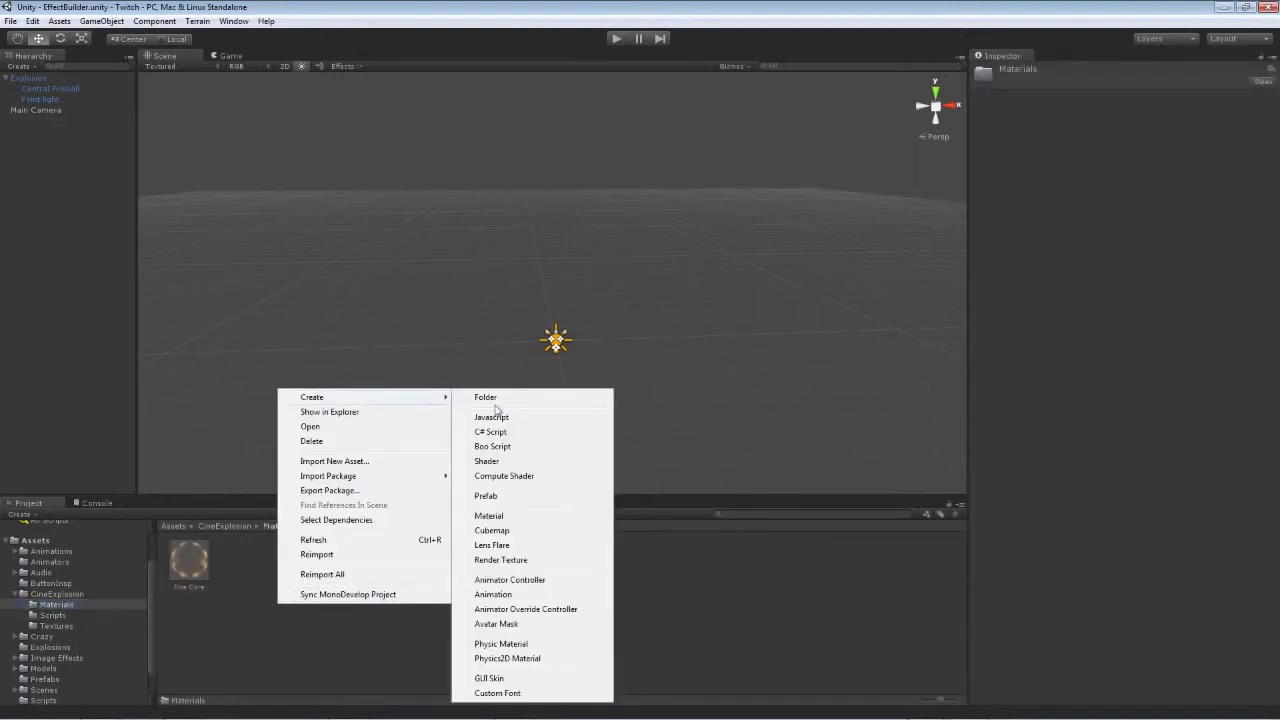
left_click(498, 516)
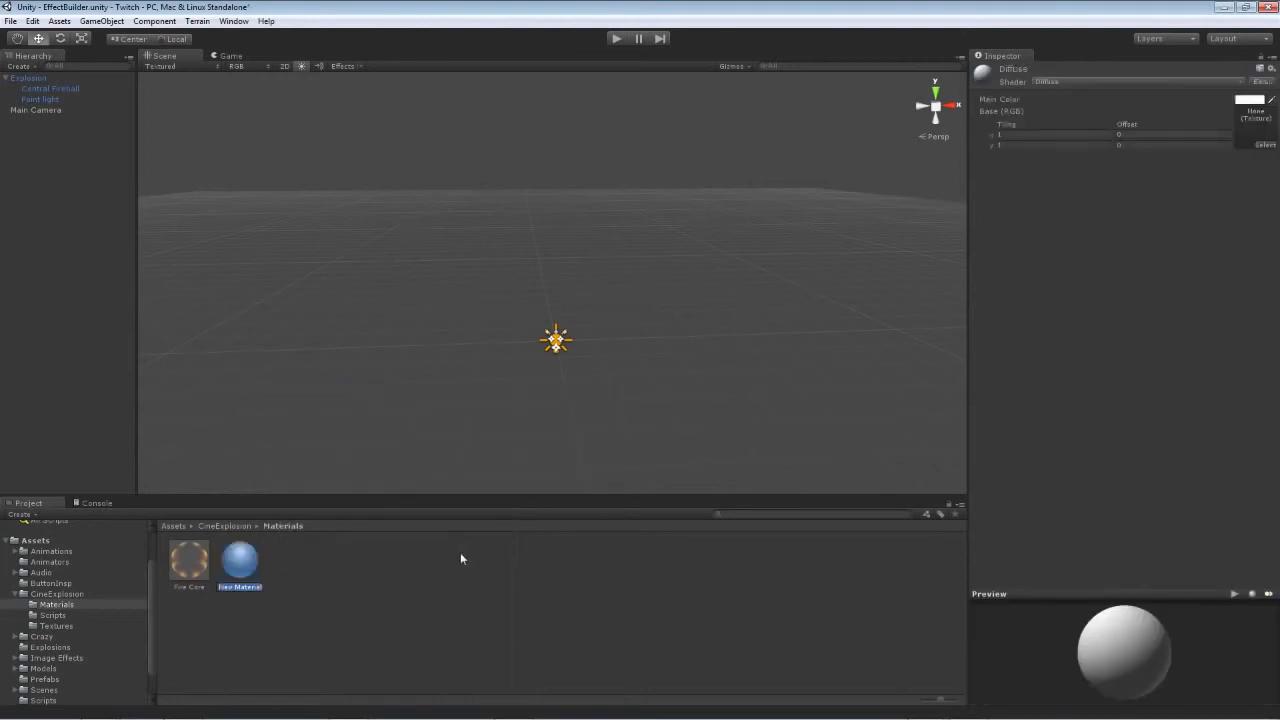
type("Flame Licks")
key("Return")
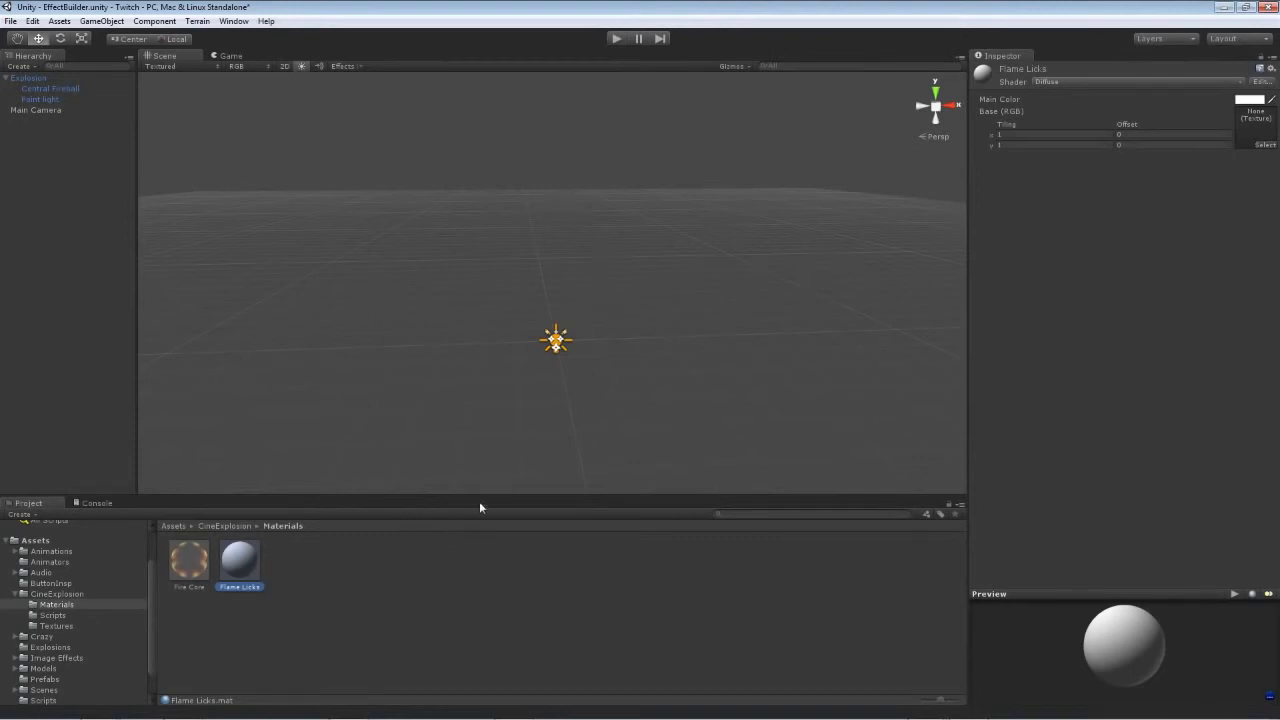
- Import vertical flame lick sheet.psd from the Twitch Assets Textures folder and place it in the CineExplosion Textures folder
left_click(60, 625)
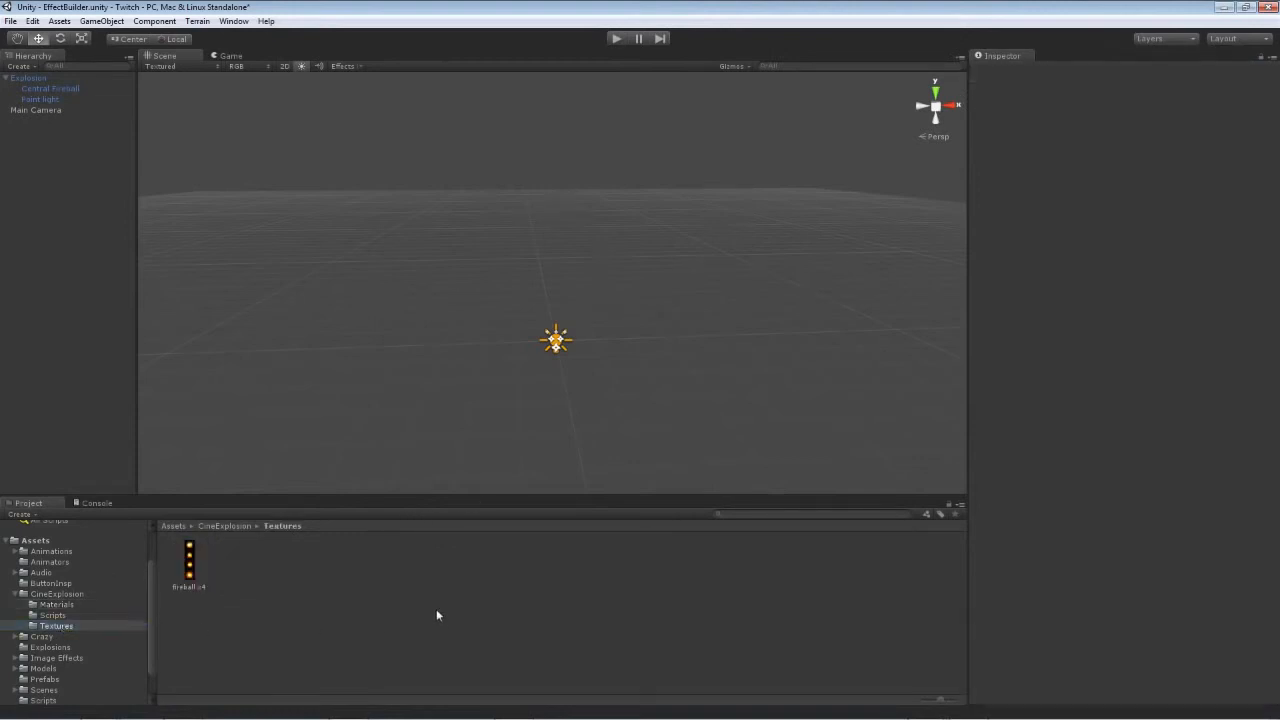
left_click_drag(1279, 72, 833, 143)
left_click_drag(900, 244, 441, 590)
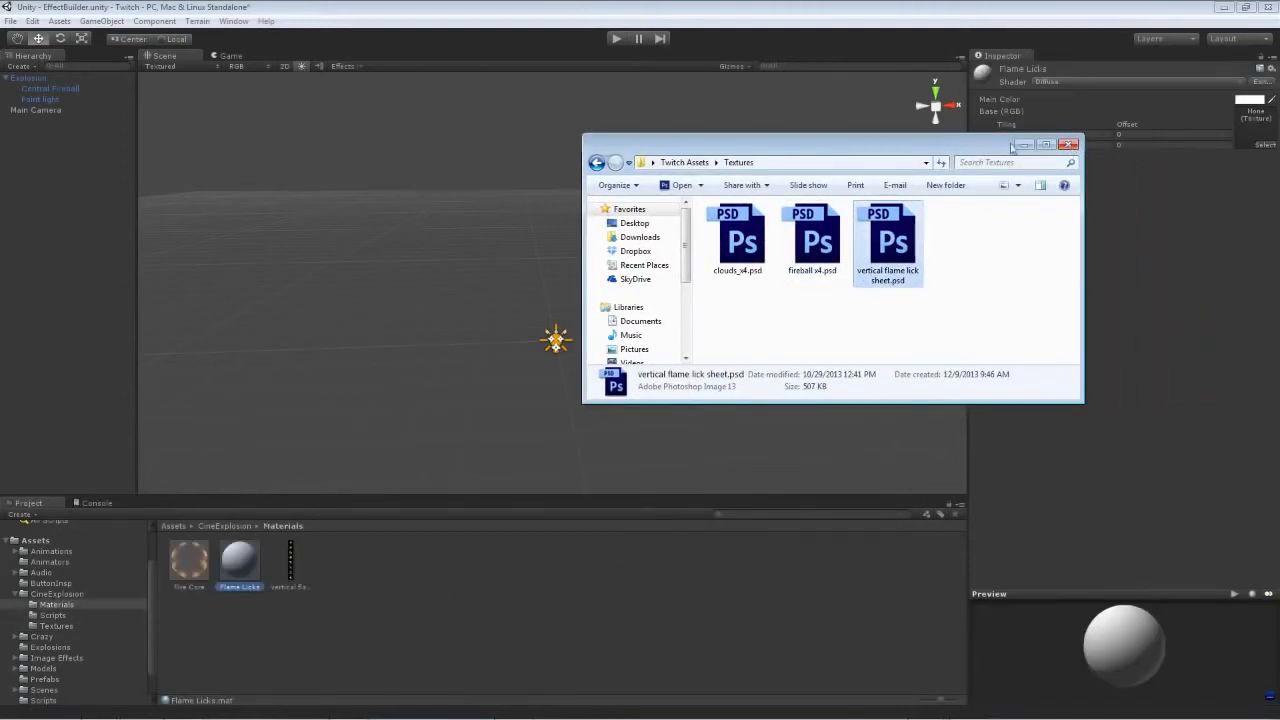
left_click_drag(938, 150, 1132, 150)
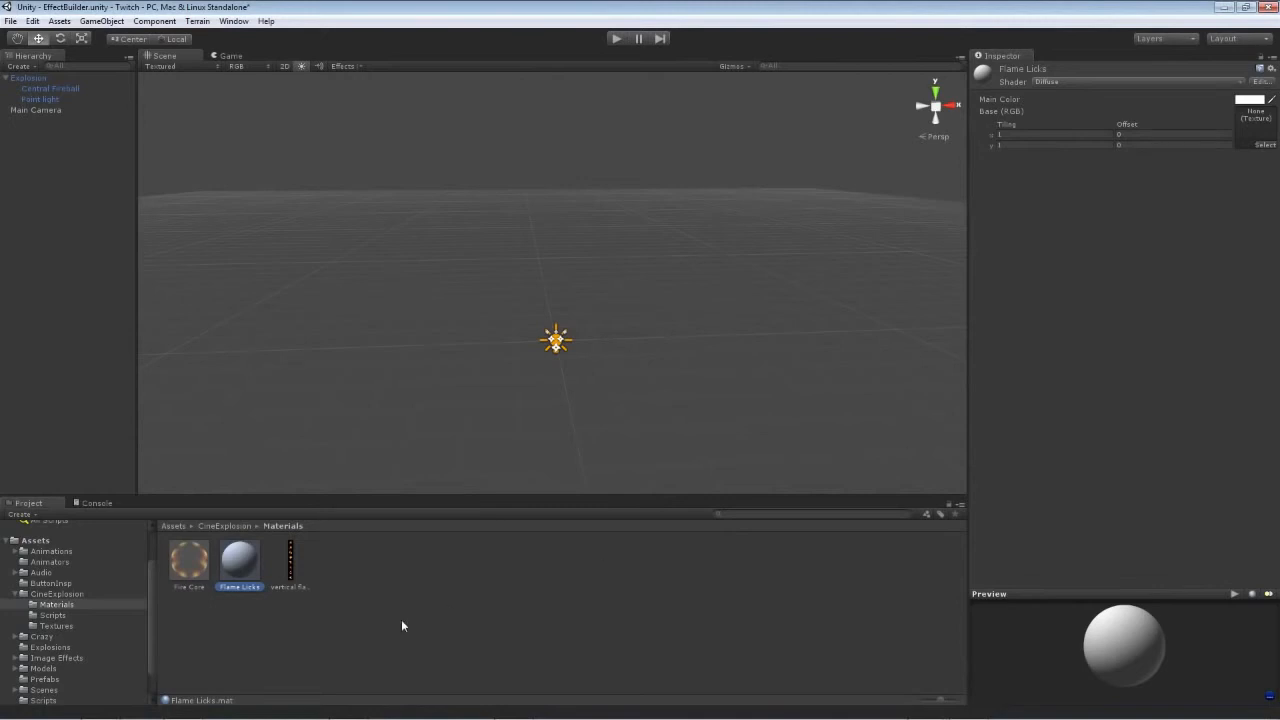
left_click(282, 598)
left_click_drag(289, 566, 52, 630)
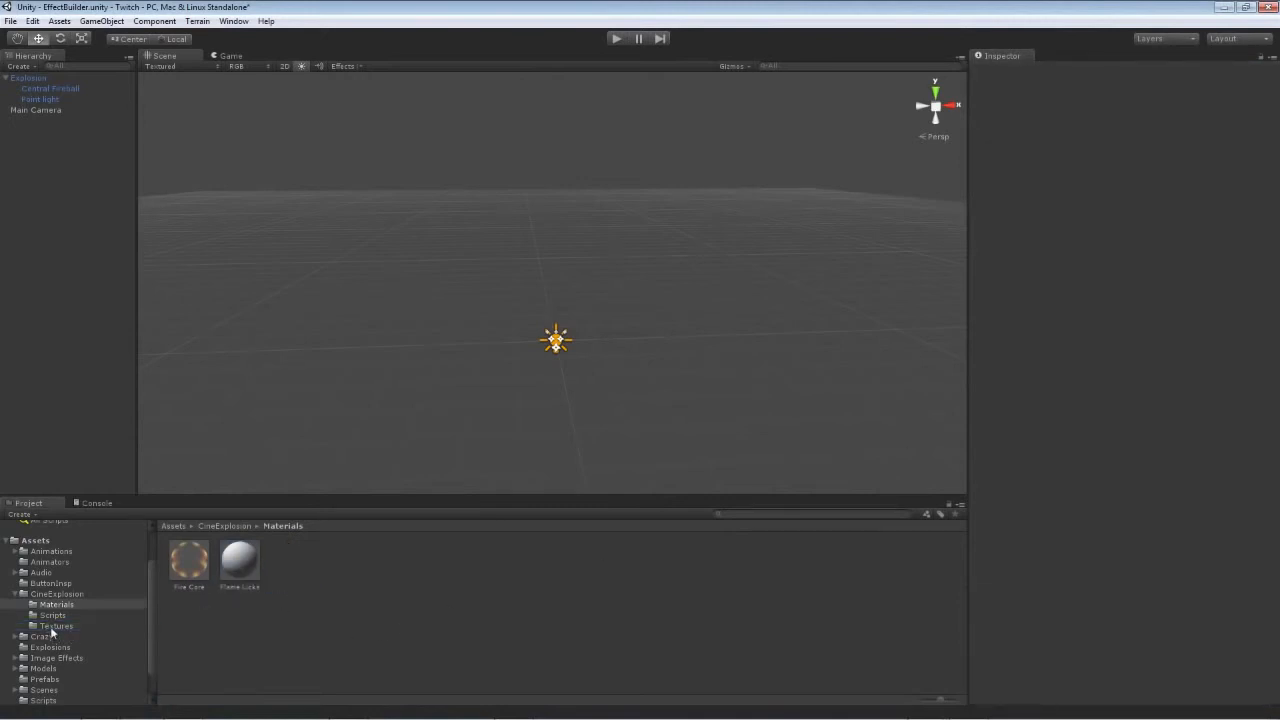
left_click(52, 630)
- Set the shader of the Flame Licks material to Particles/Additive
left_click(48, 606)
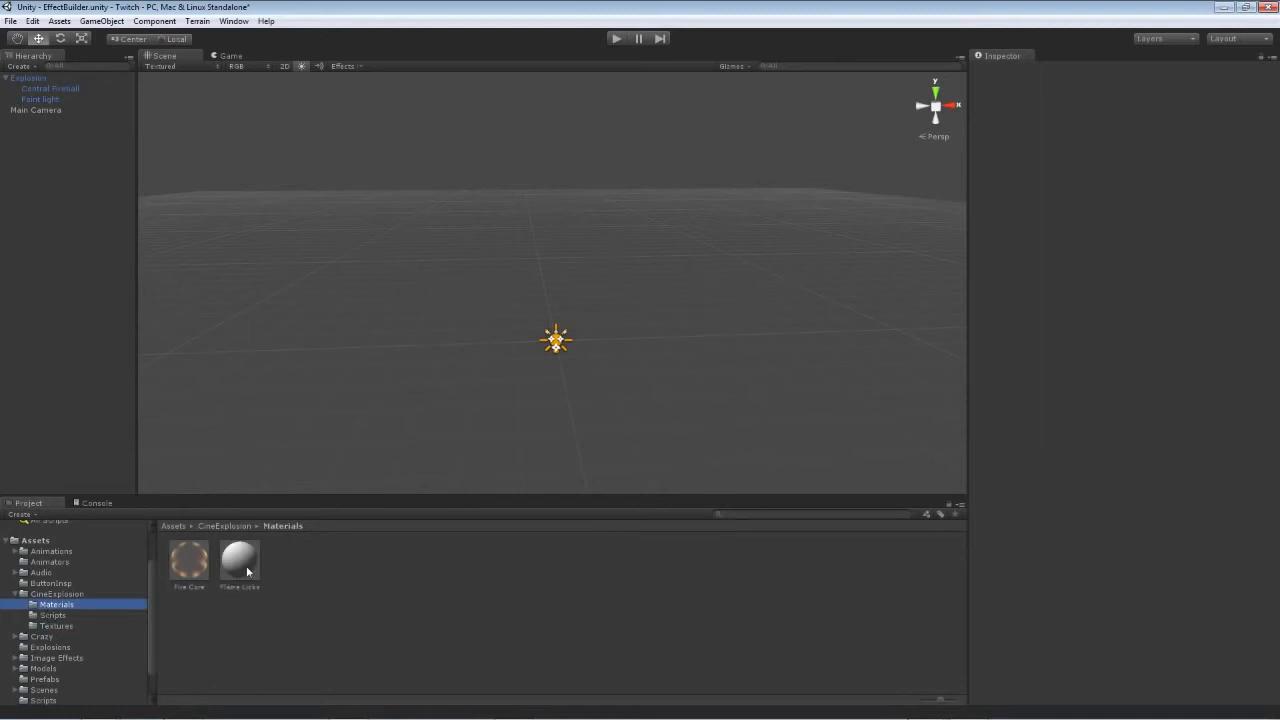
left_click(246, 565)
left_click(1114, 82)
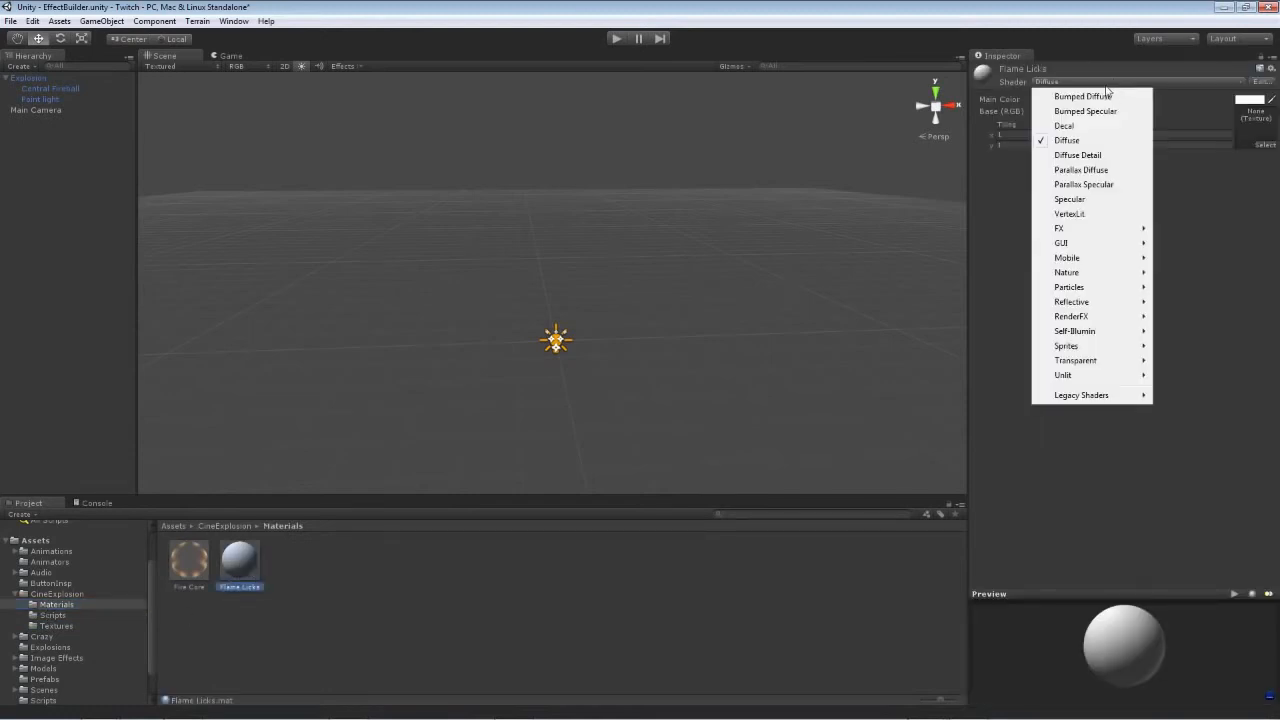
mouse_move(1072, 296)
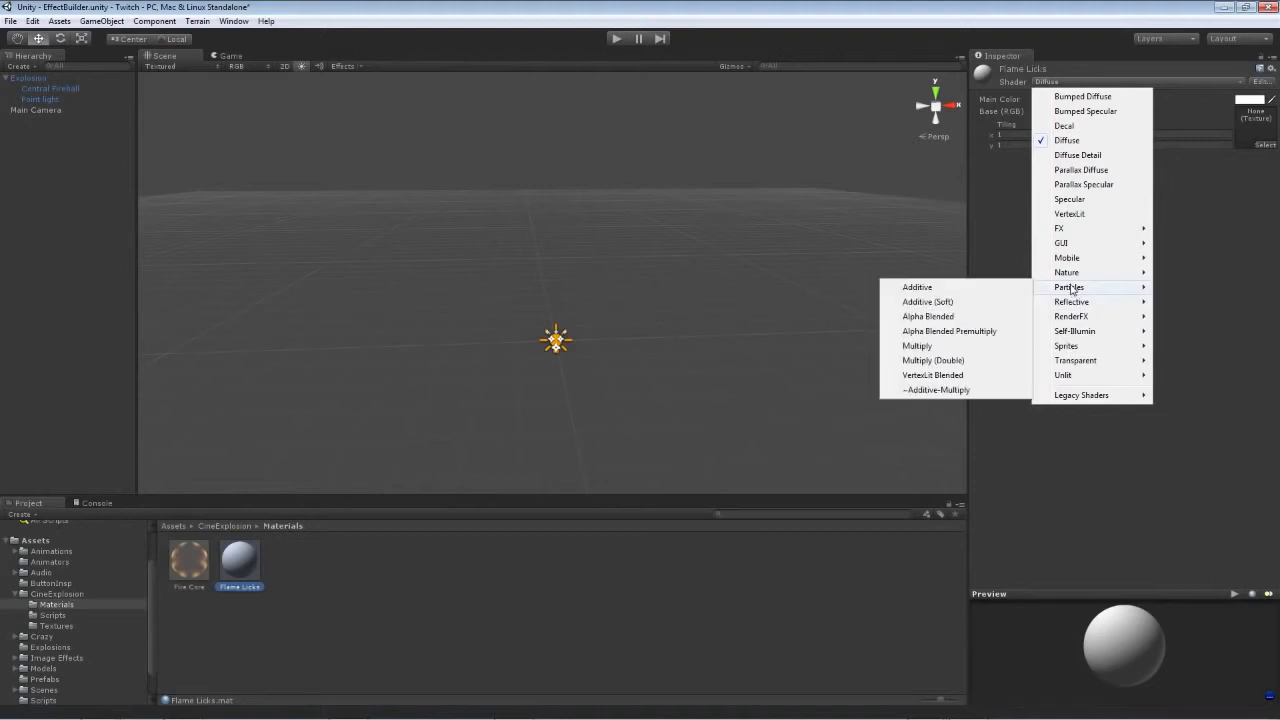
left_click(962, 287)
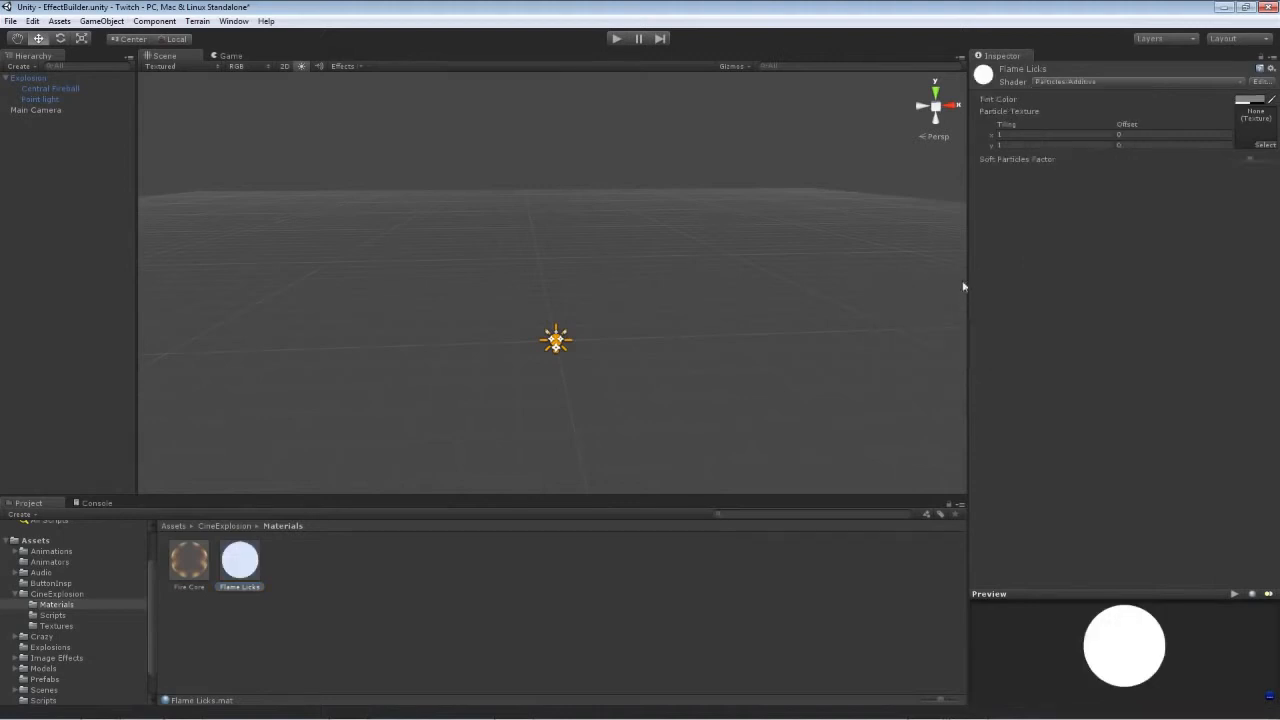
- Assign the vertical flame lick sheet as the particle texture of Flame Licks and check the material's preview
left_click(1263, 144)
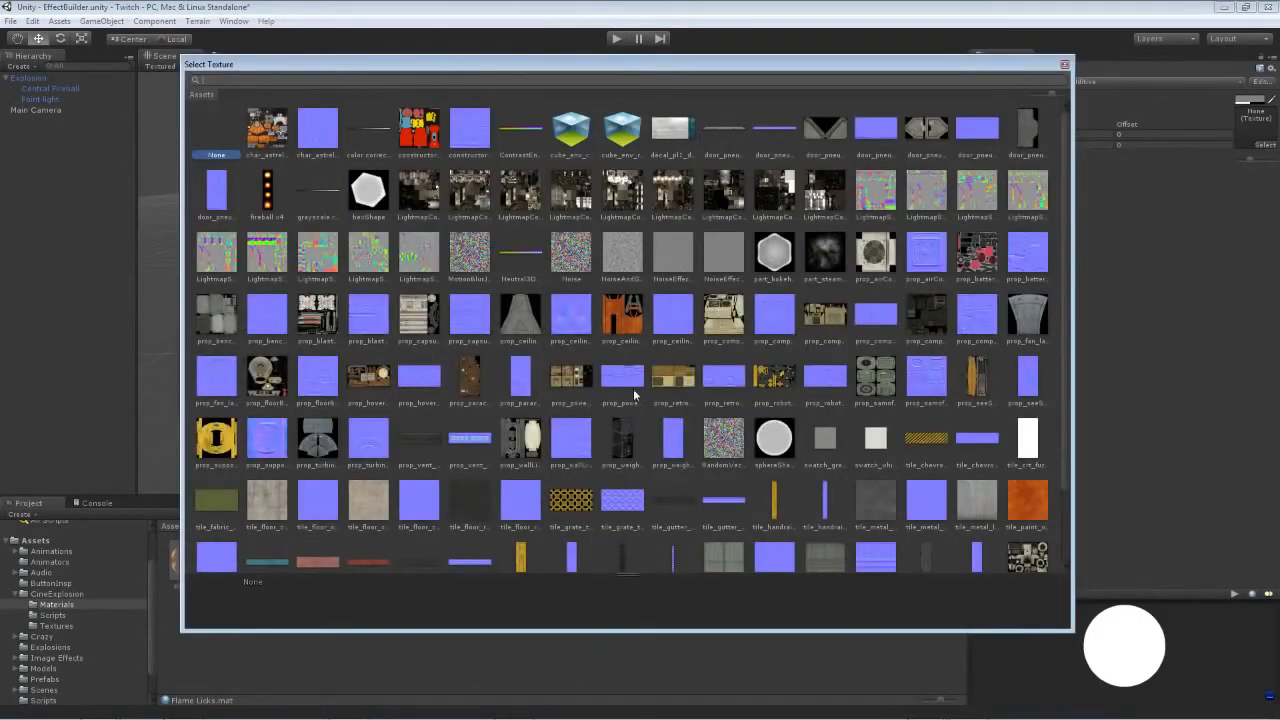
scroll(668, 380, "down", 3)
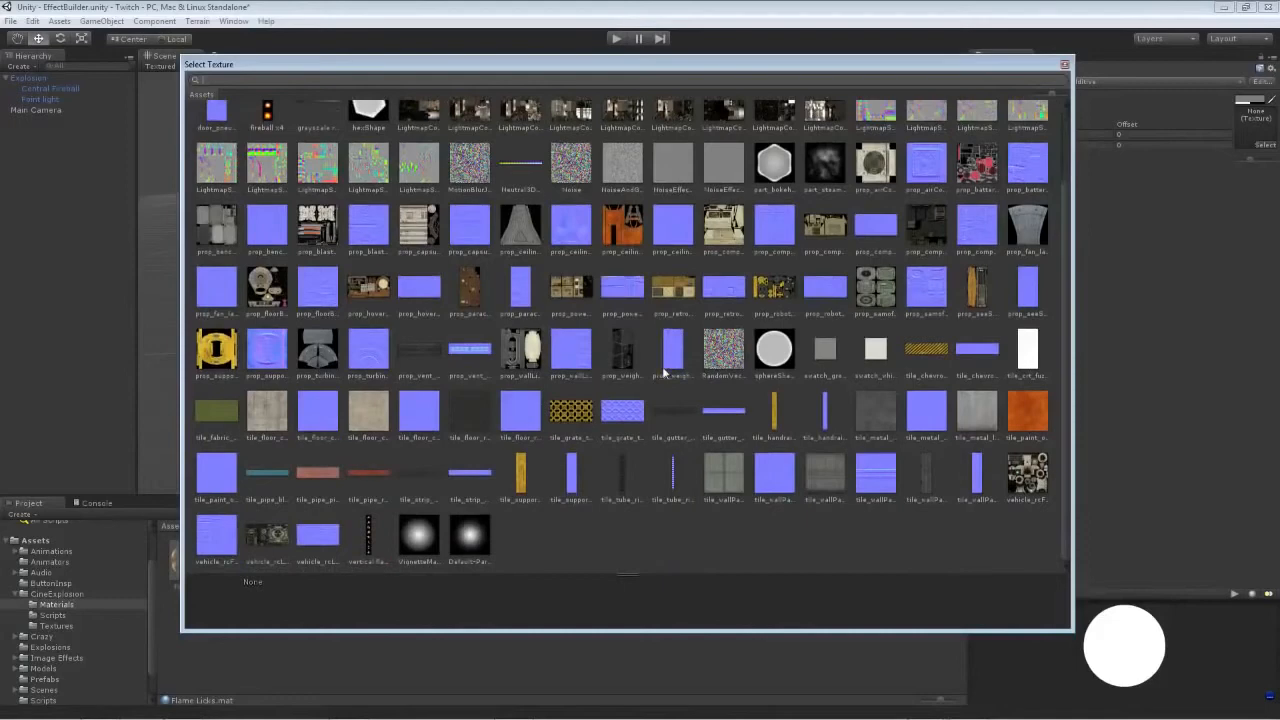
double_click(368, 533)
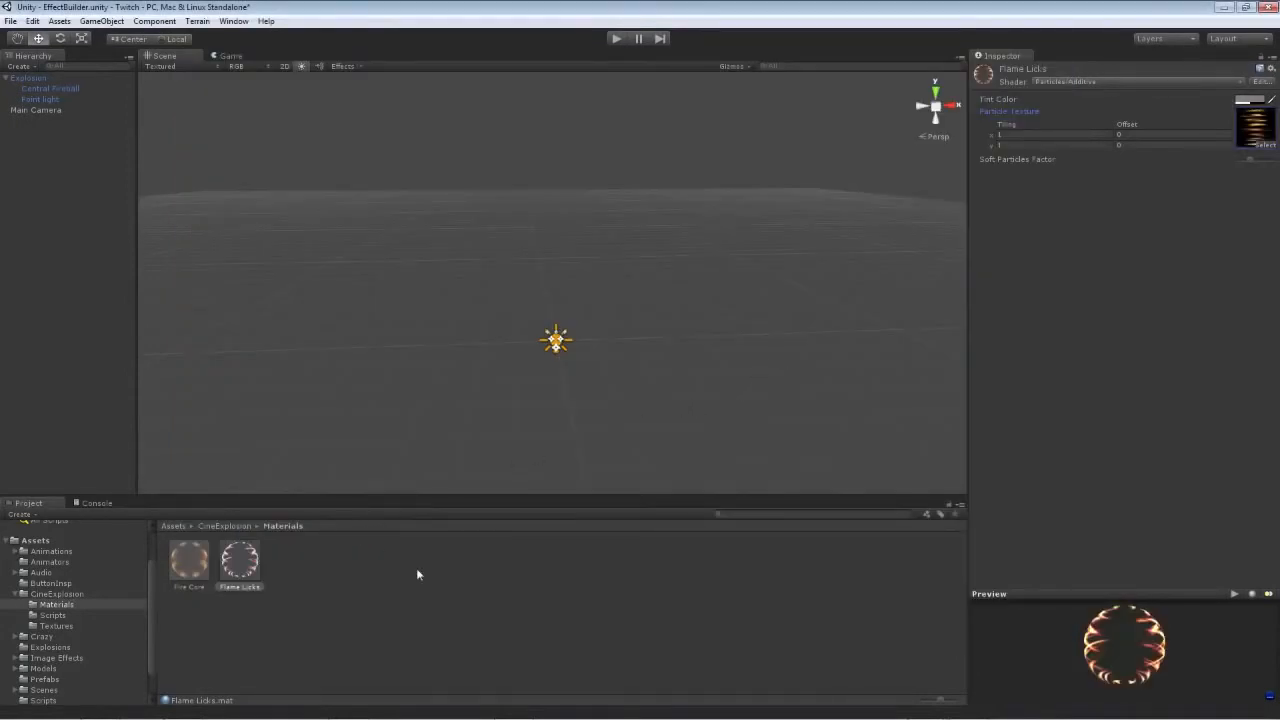
left_click(418, 574)
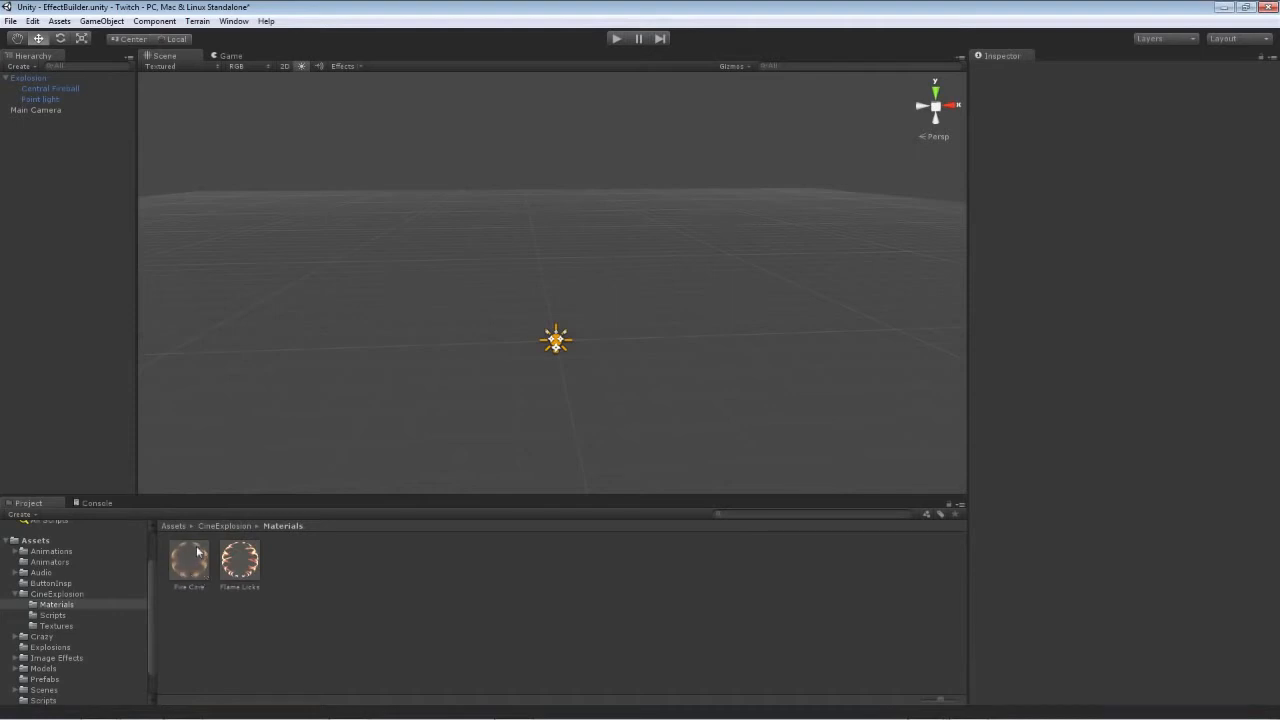
left_click(250, 568)
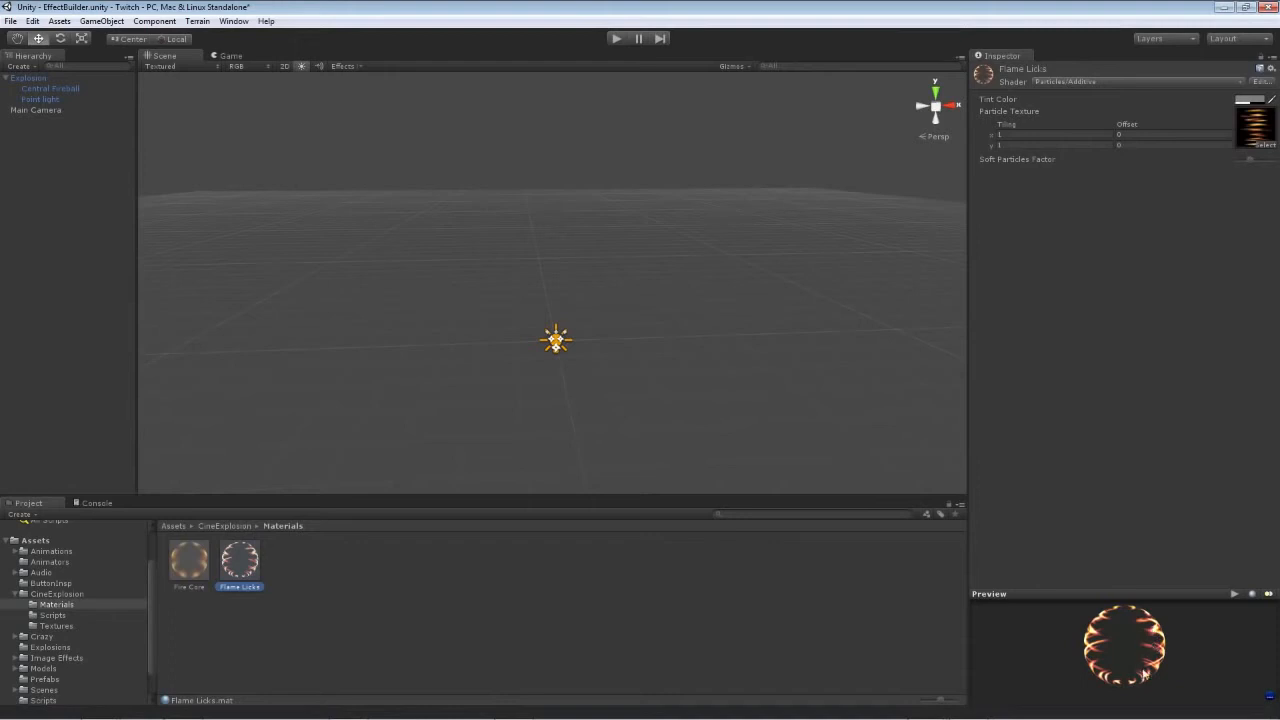
left_click(392, 581)
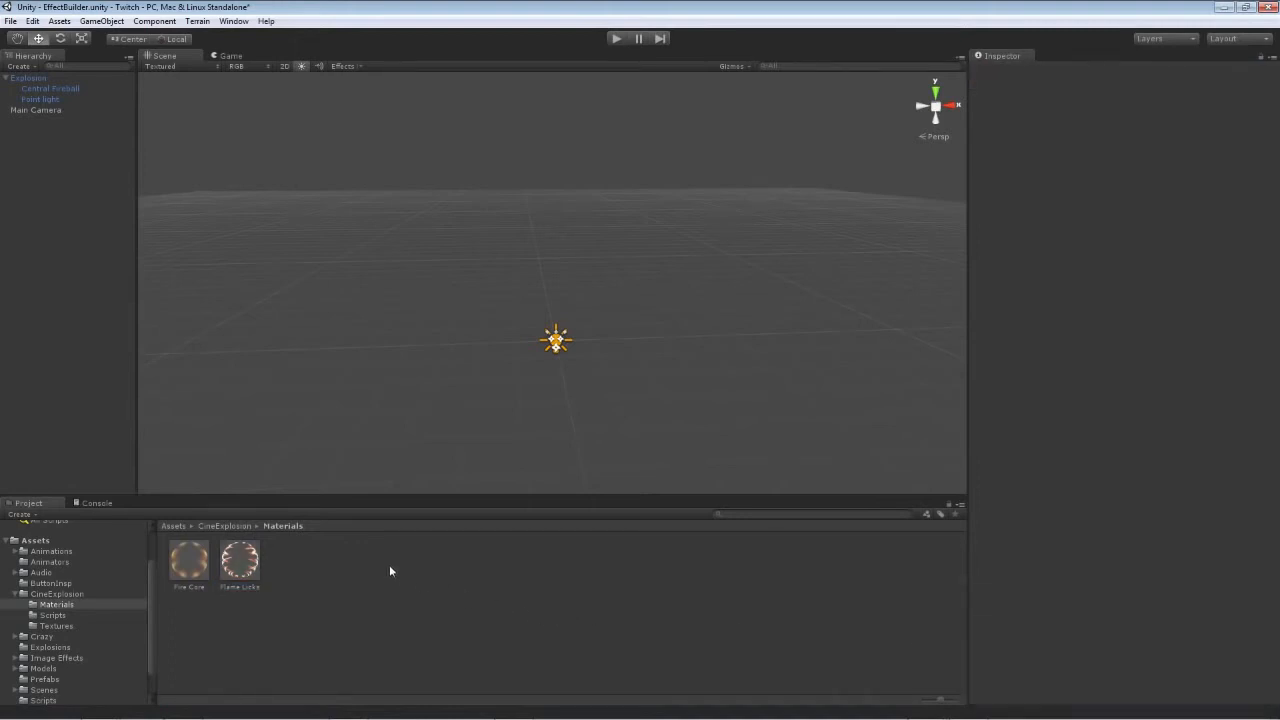
- Duplicate Central Fireball under the name Central Flames and apply the addition to the Explosion prefab
left_click(58, 89)
right_click(41, 93)
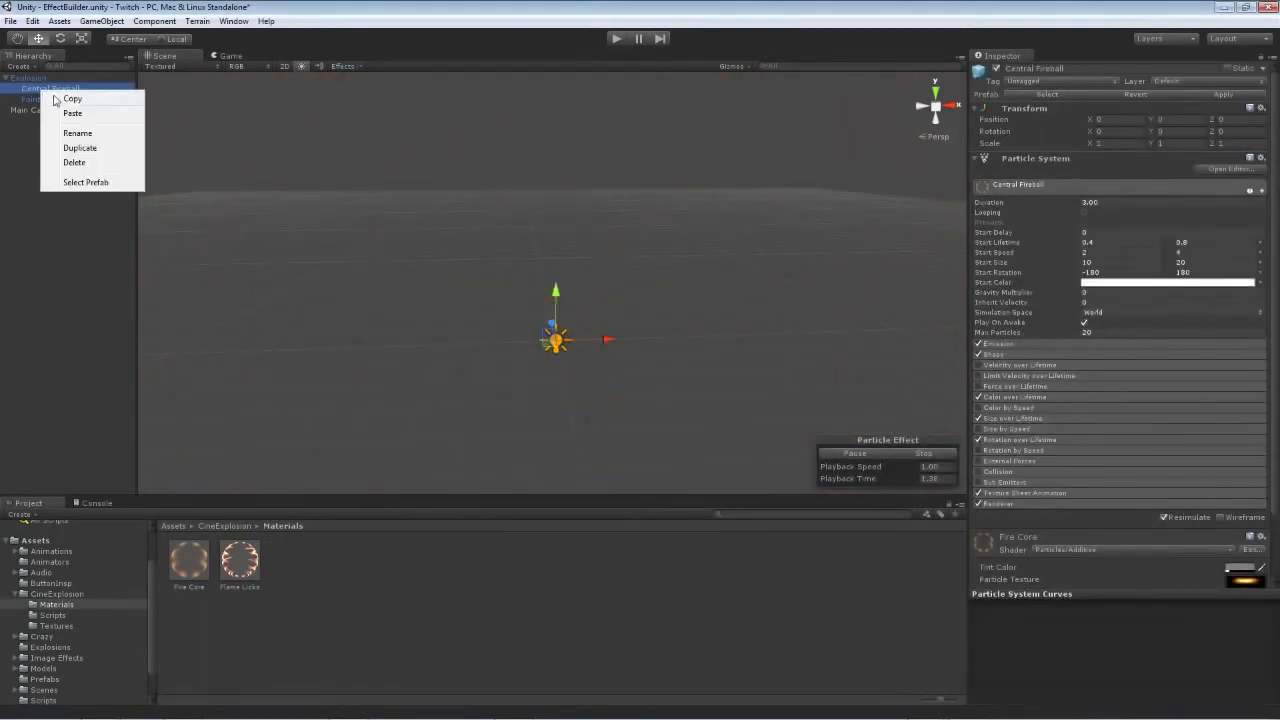
left_click(83, 148)
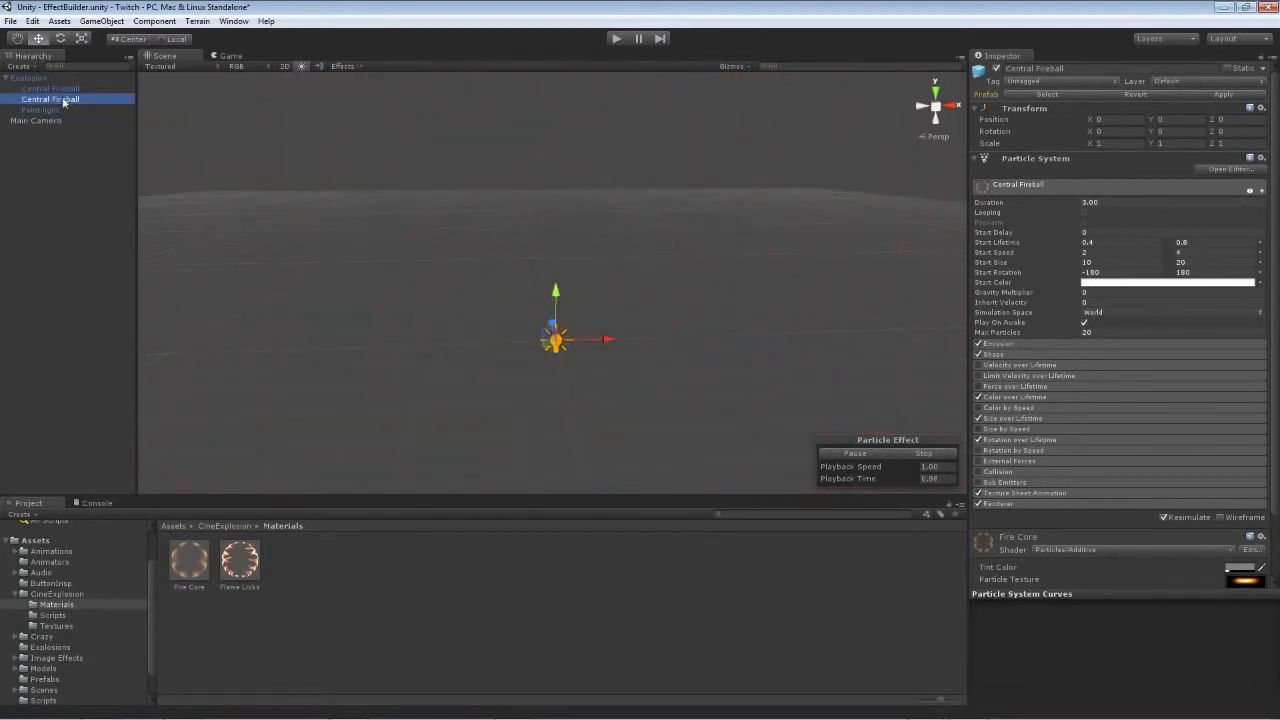
left_click(59, 100)
left_click_drag(79, 100, 51, 101)
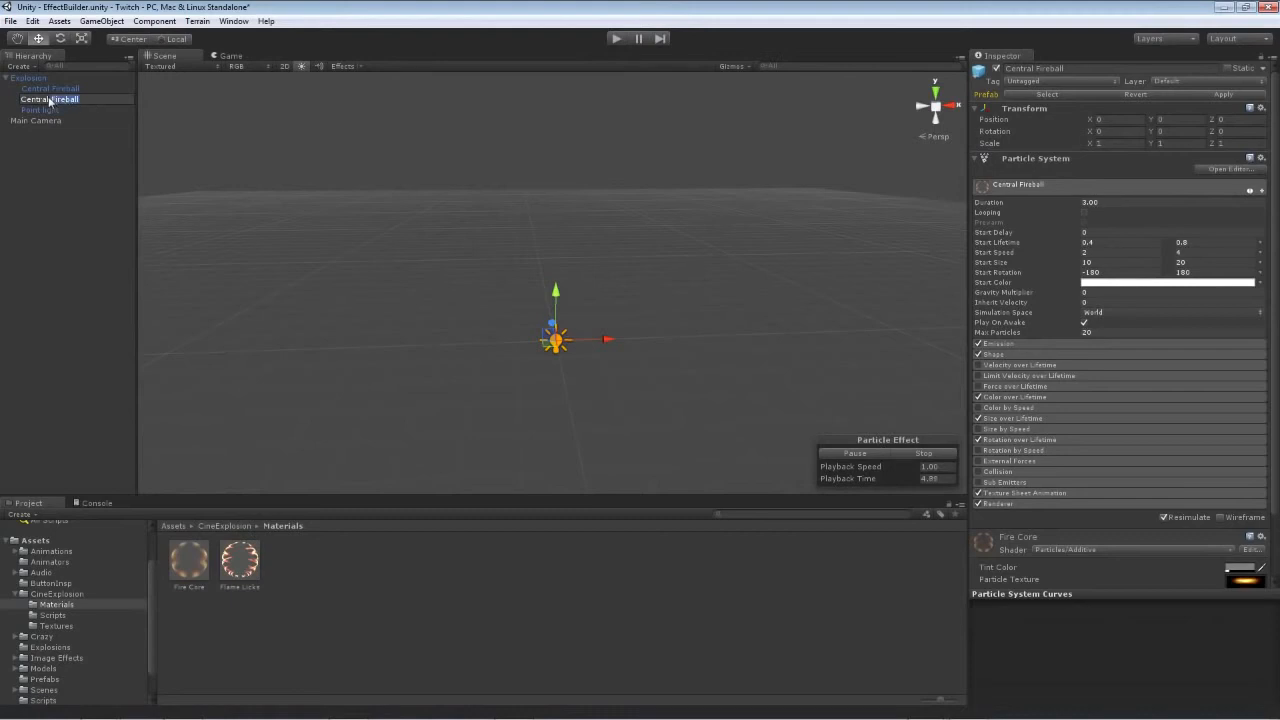
type("Flames")
key("Return")
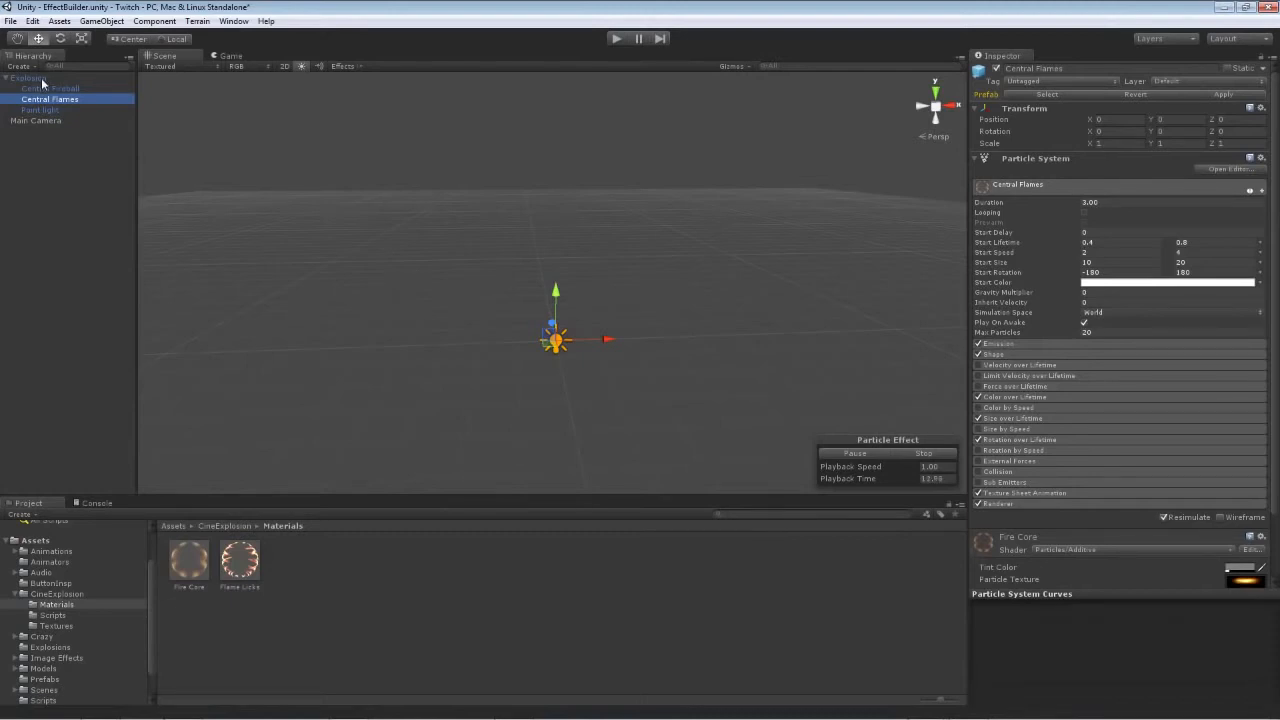
left_click(41, 78)
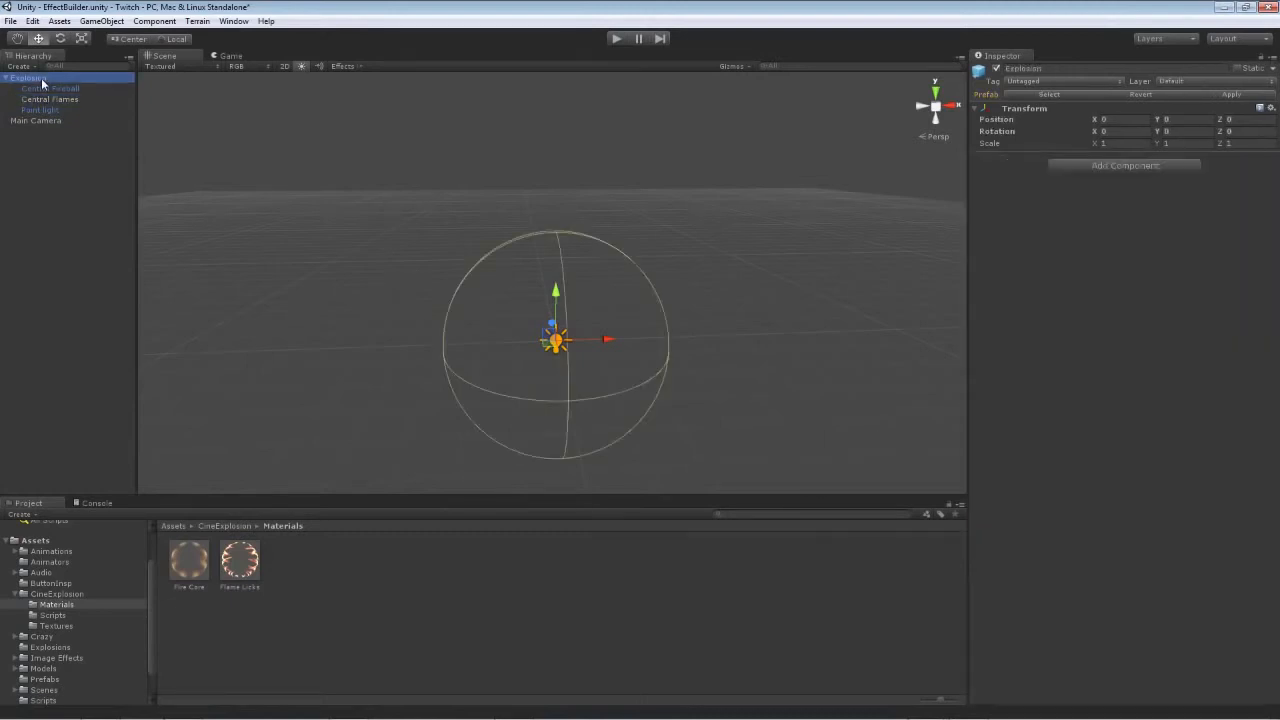
left_click(1216, 95)
- Set the Central Flames duration to 1 and its maximum start lifetime to 1
left_click(59, 98)
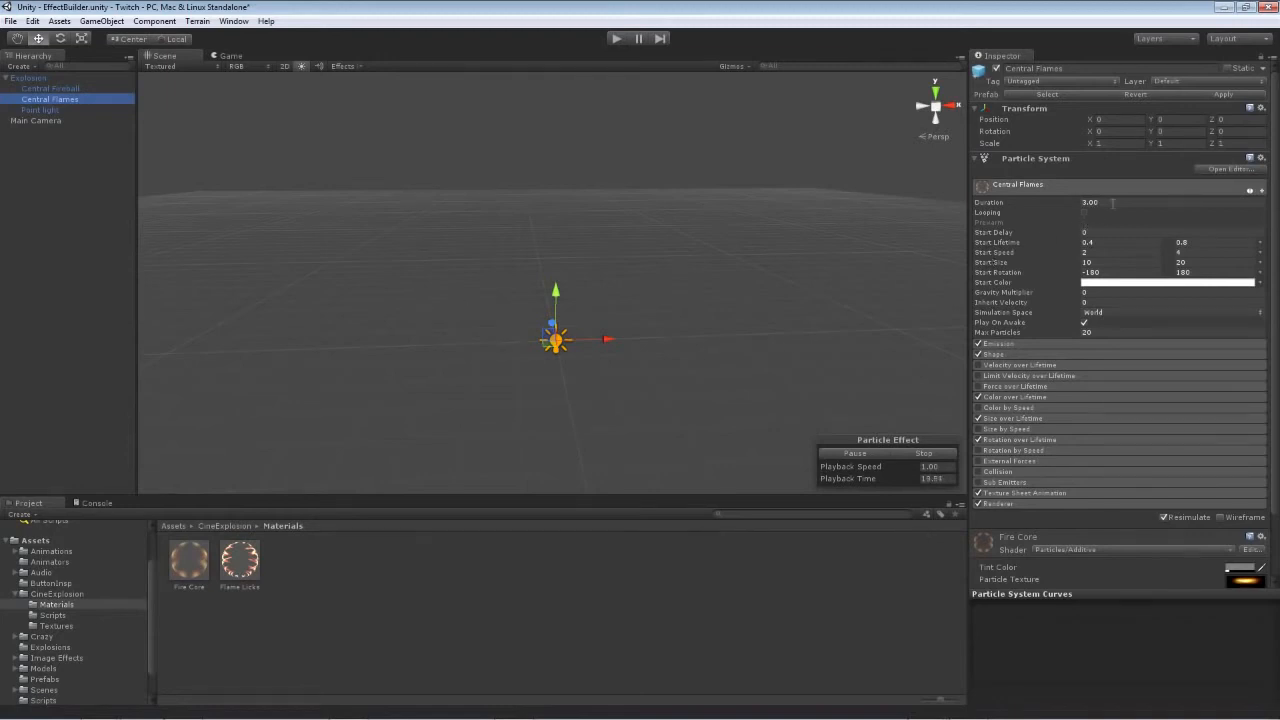
left_click(1112, 203)
type("1")
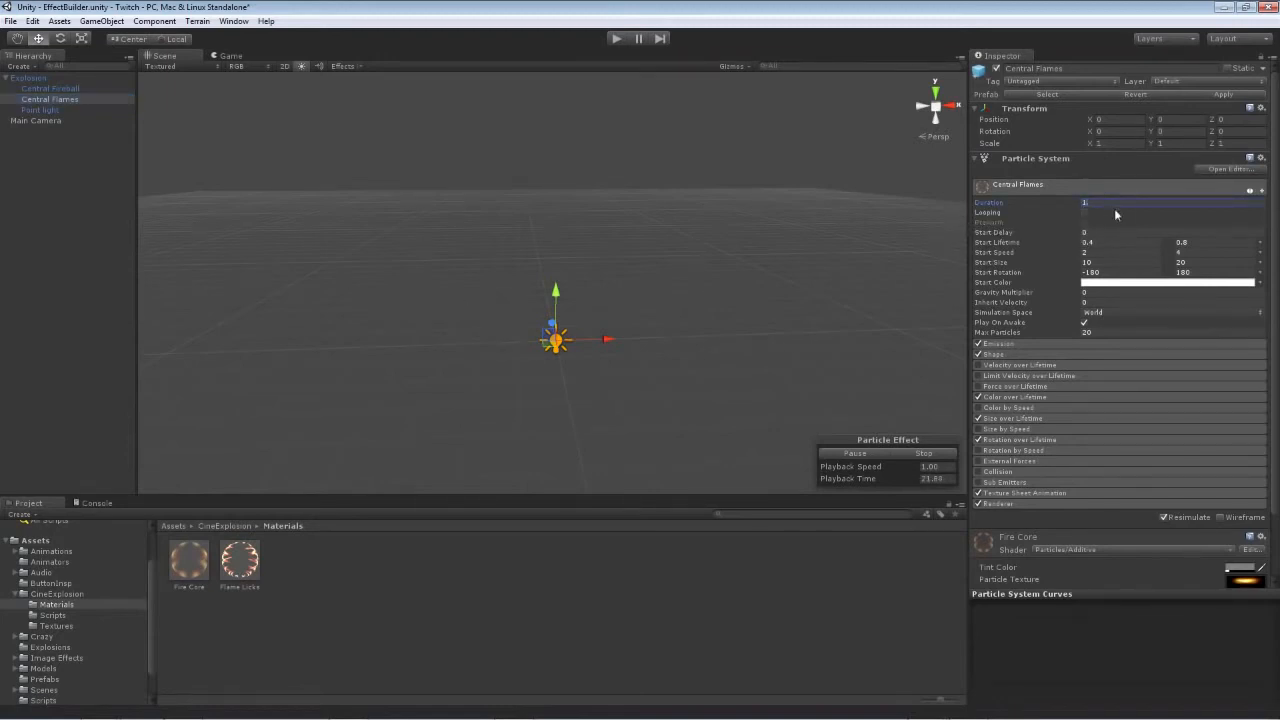
key("Tab")
scroll(1273, 208, "down", 1)
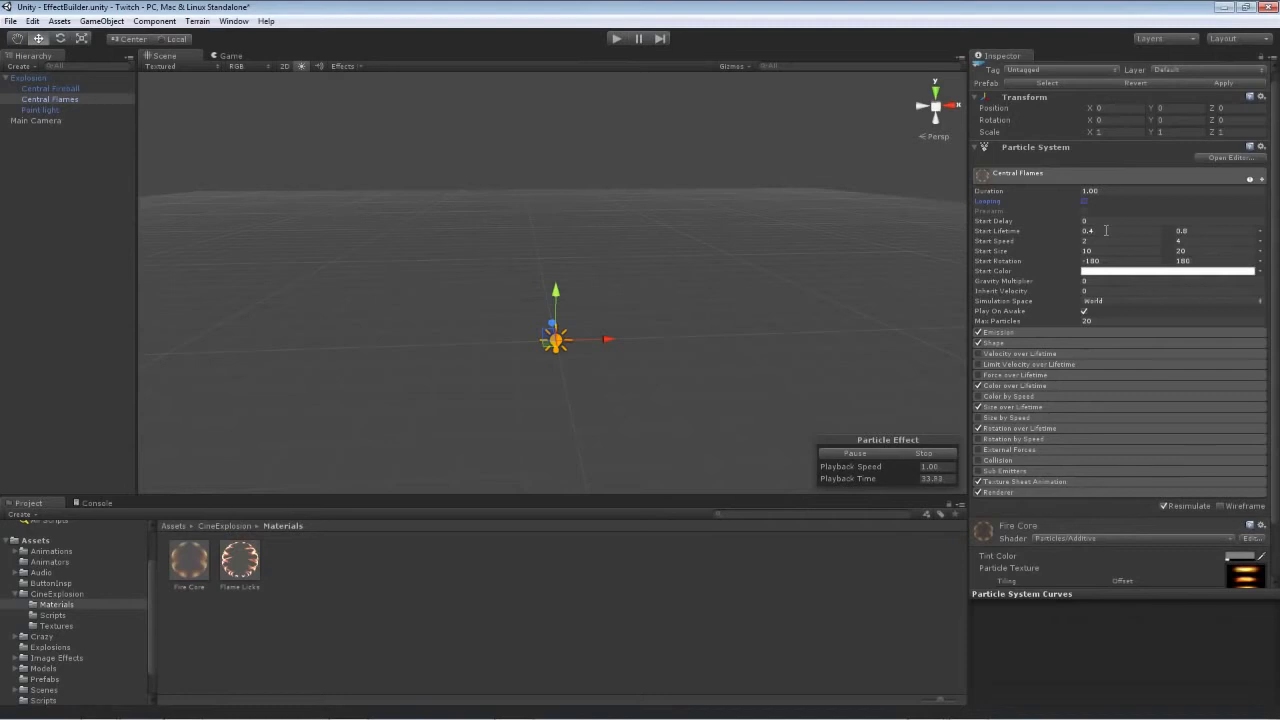
left_click(1201, 230)
type("1")
- Set the random start size range of Central Flames to 3 and 6
left_click(1104, 251)
type("3")
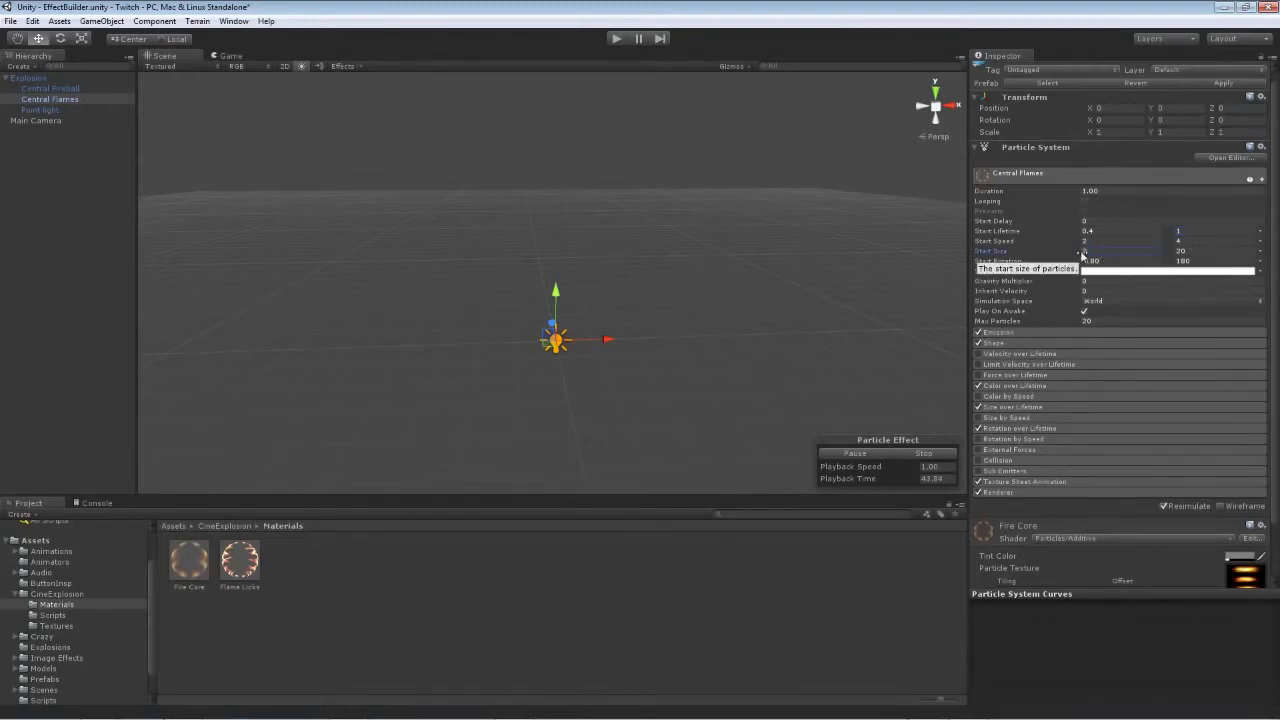
left_click(1163, 251)
type("6")
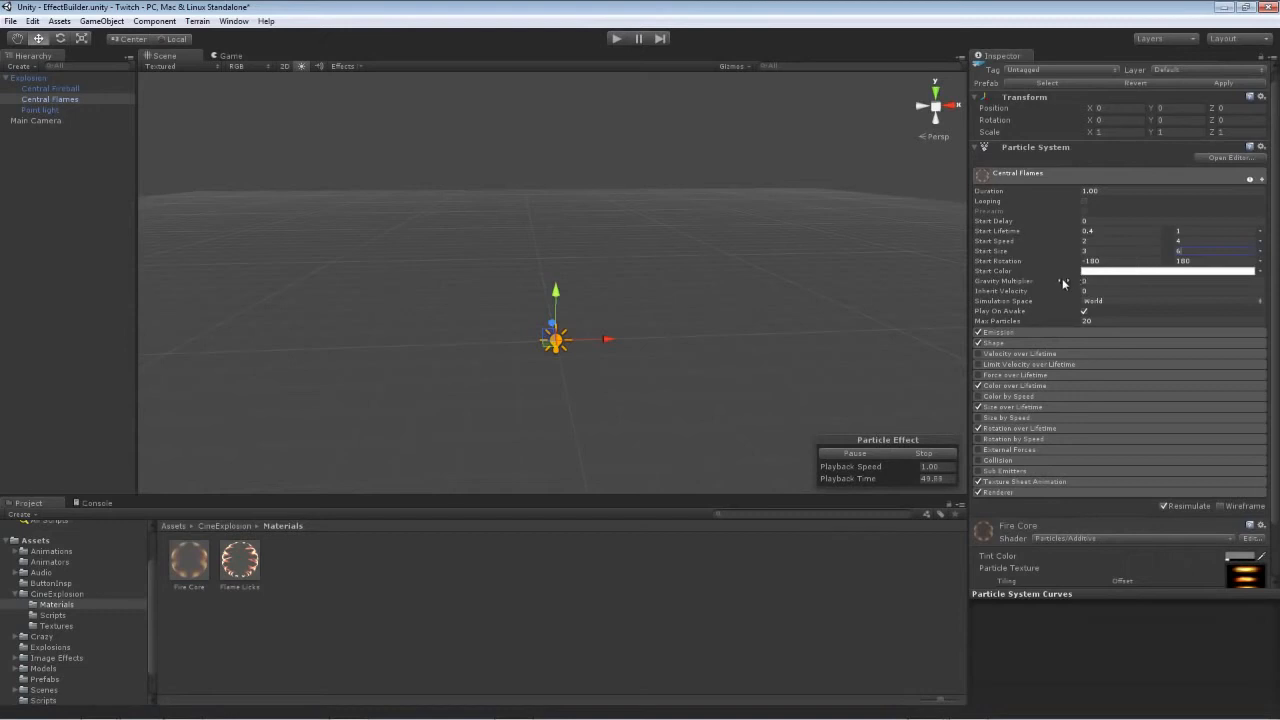
- Give Central Flames a gravity multiplier of -0.2 and a limit of 50 max particles
left_click(1090, 282)
type("-0.2")
left_click(1112, 321)
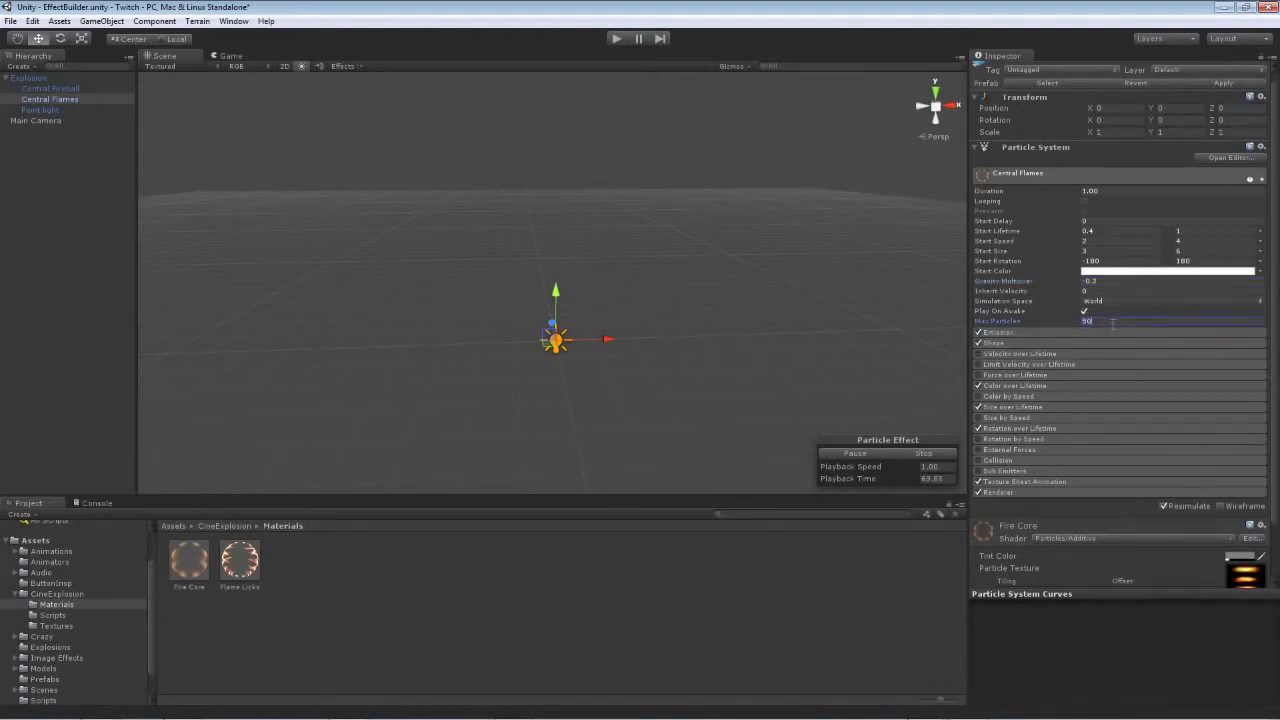
- Set the emission burst of Central Flames to 50 particles and check its emitter shape settings
left_click(1012, 333)
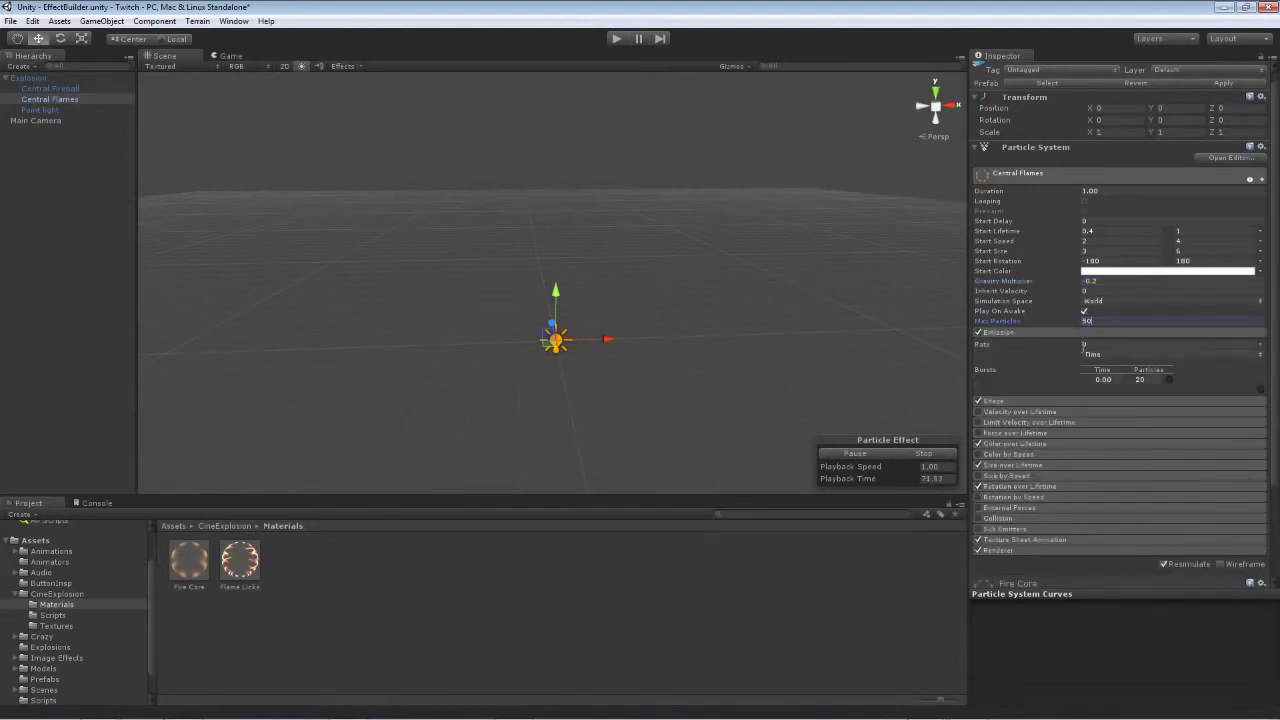
left_click(1143, 379)
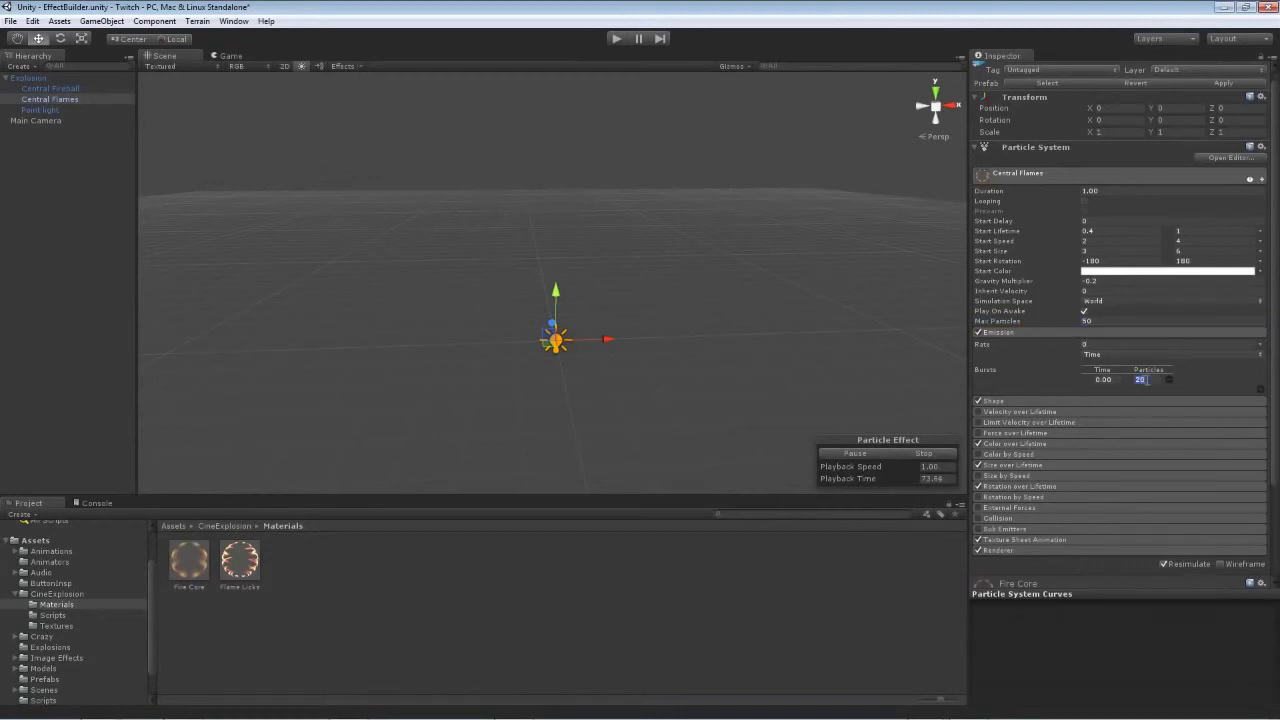
type("50")
key("Return")
left_click(1020, 333)
left_click(1018, 342)
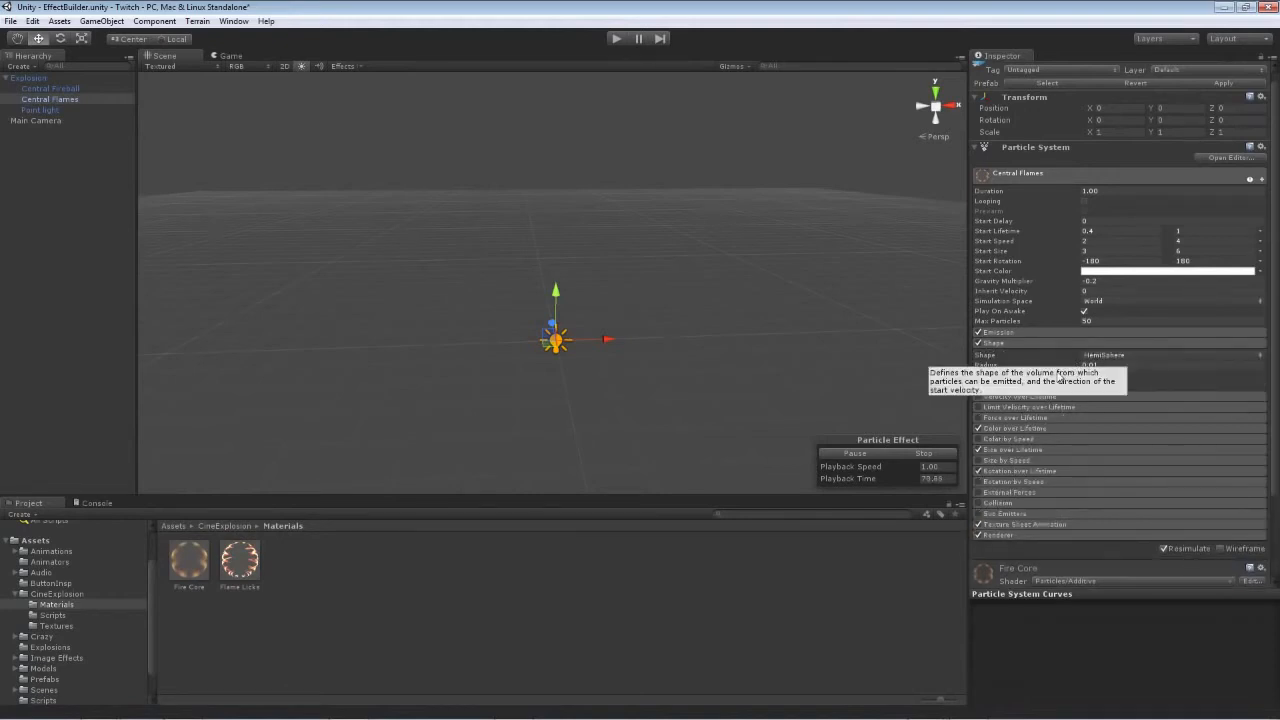
left_click(1060, 341)
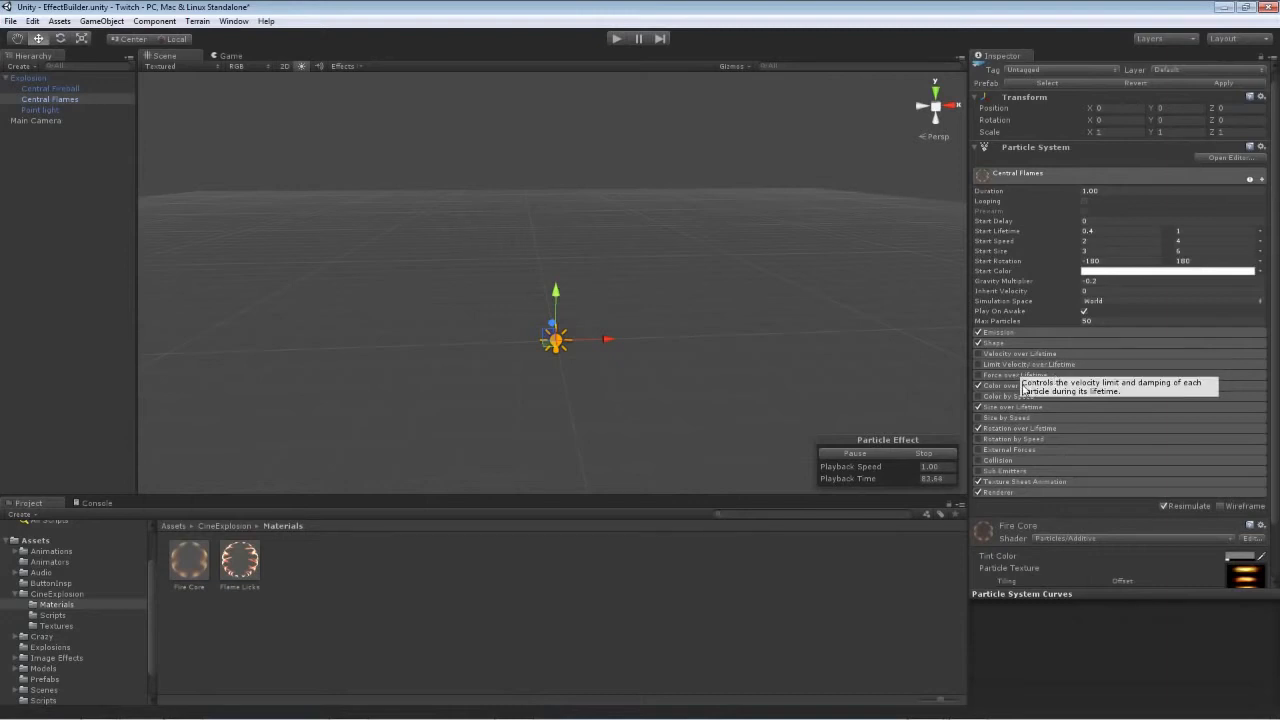
- In the color over lifetime gradient, move the later opaque alpha key to about 36% and lower its alpha to about 90
left_click(1012, 385)
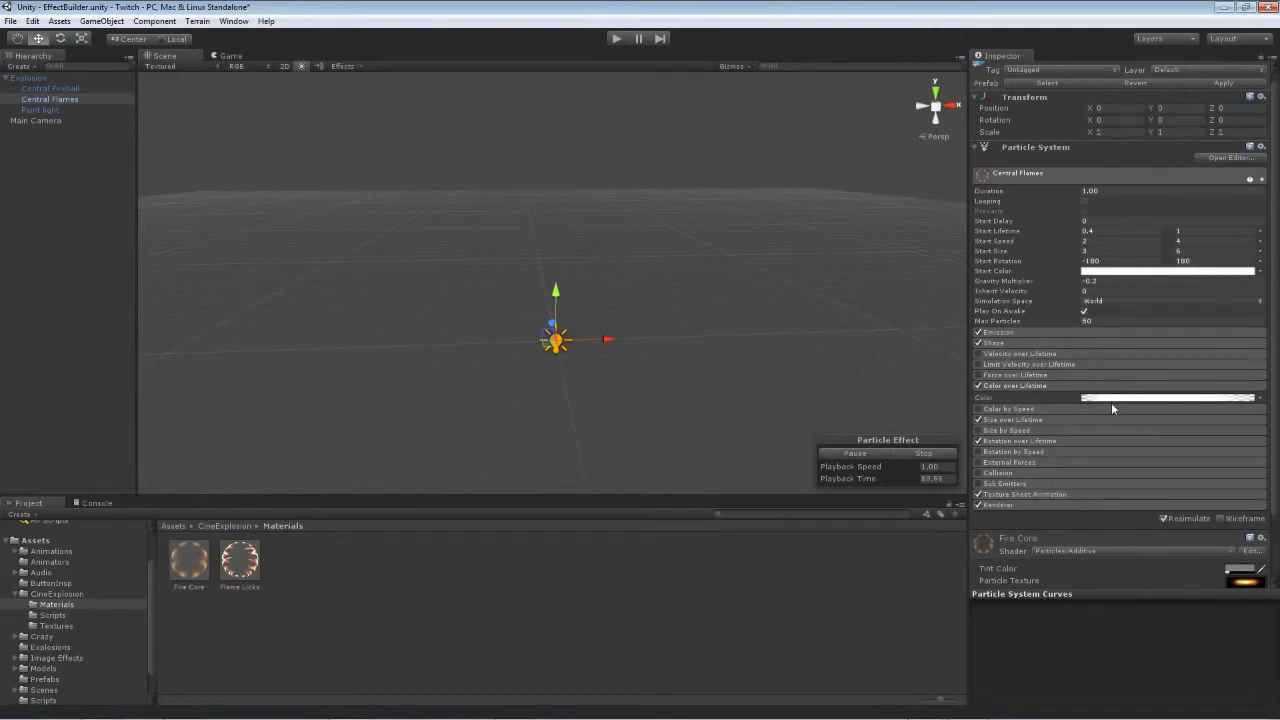
left_click(1111, 400)
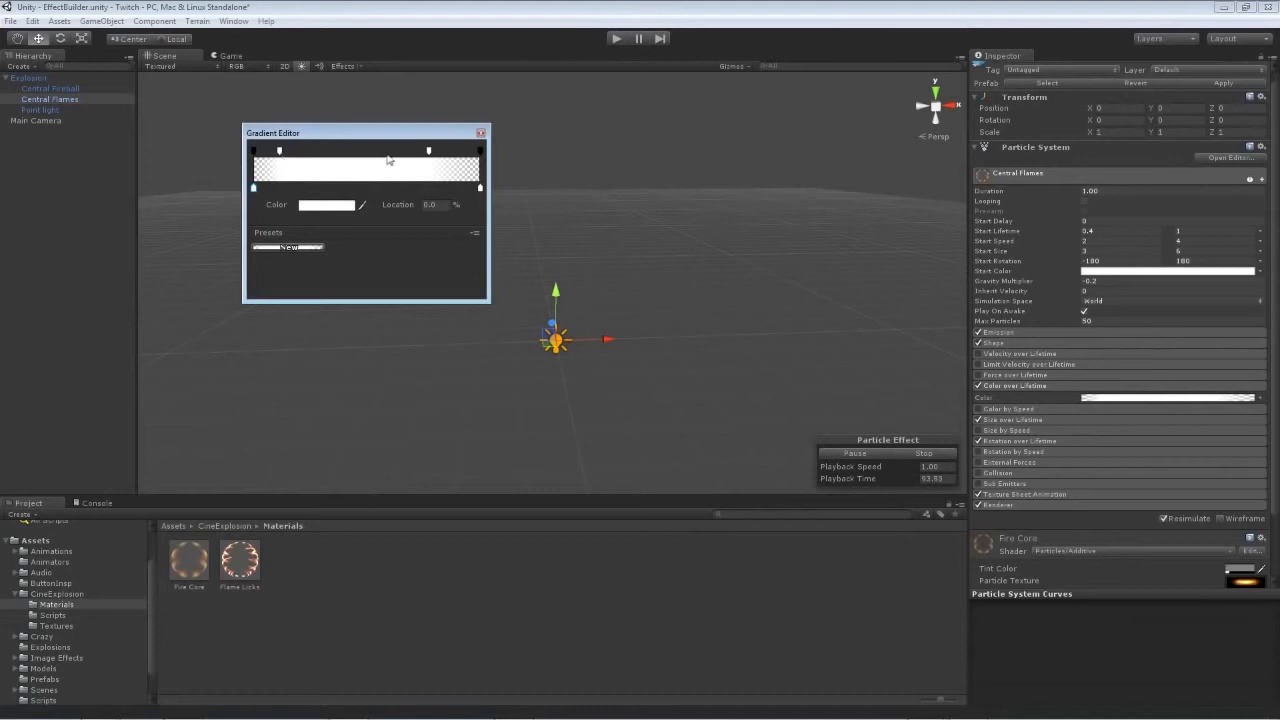
left_click_drag(429, 152, 334, 153)
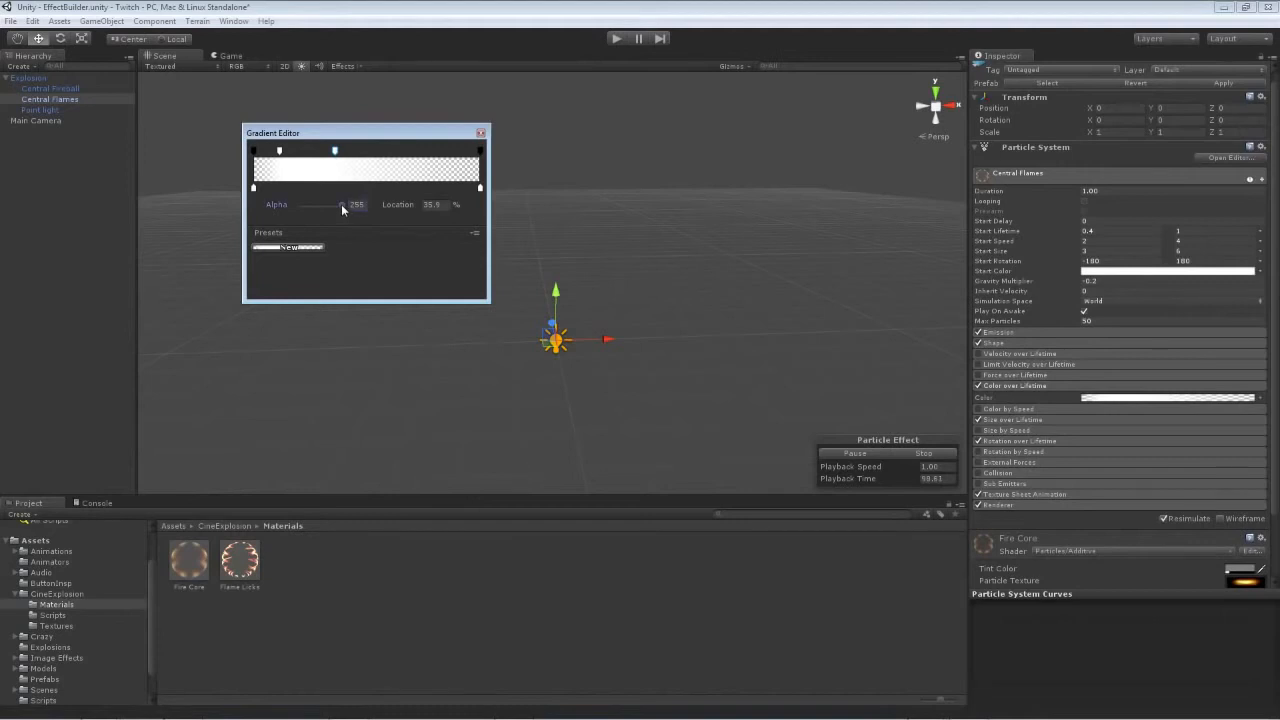
left_click_drag(341, 204, 312, 203)
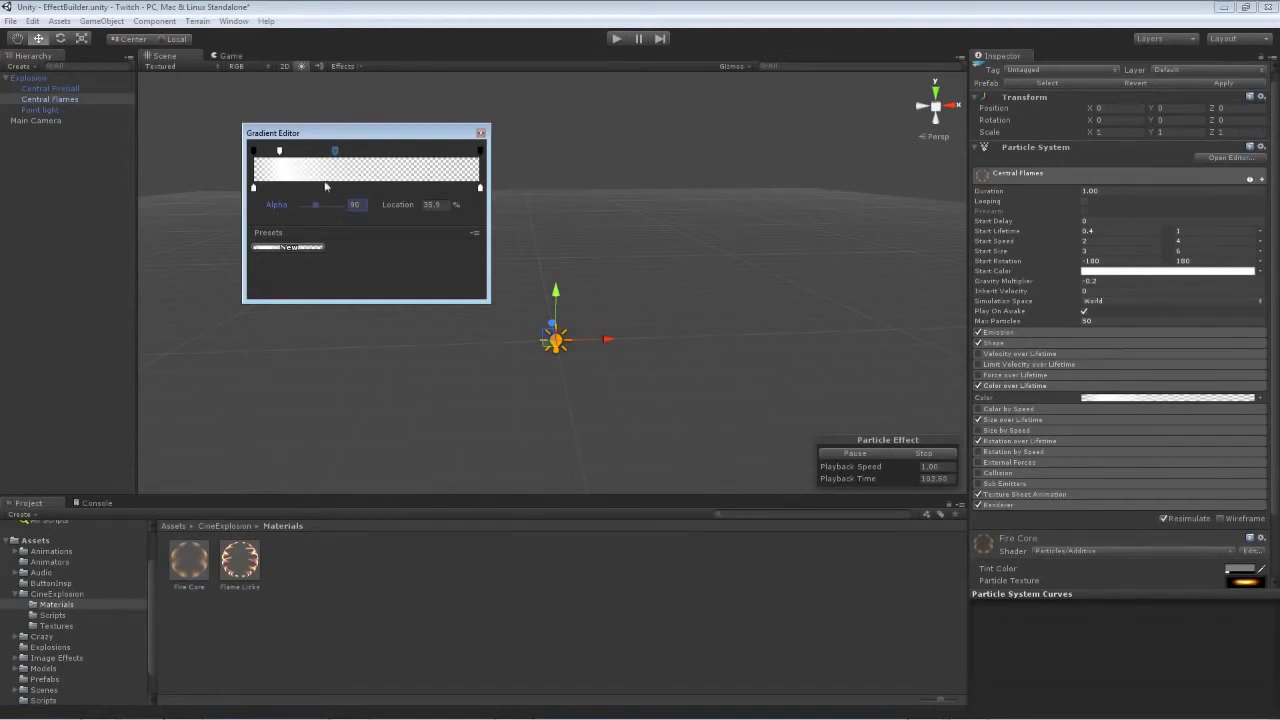
- Make the end color key of the color over lifetime gradient red and close the gradient
left_click(480, 188)
left_click(310, 206)
left_click(94, 82)
left_click(129, 8)
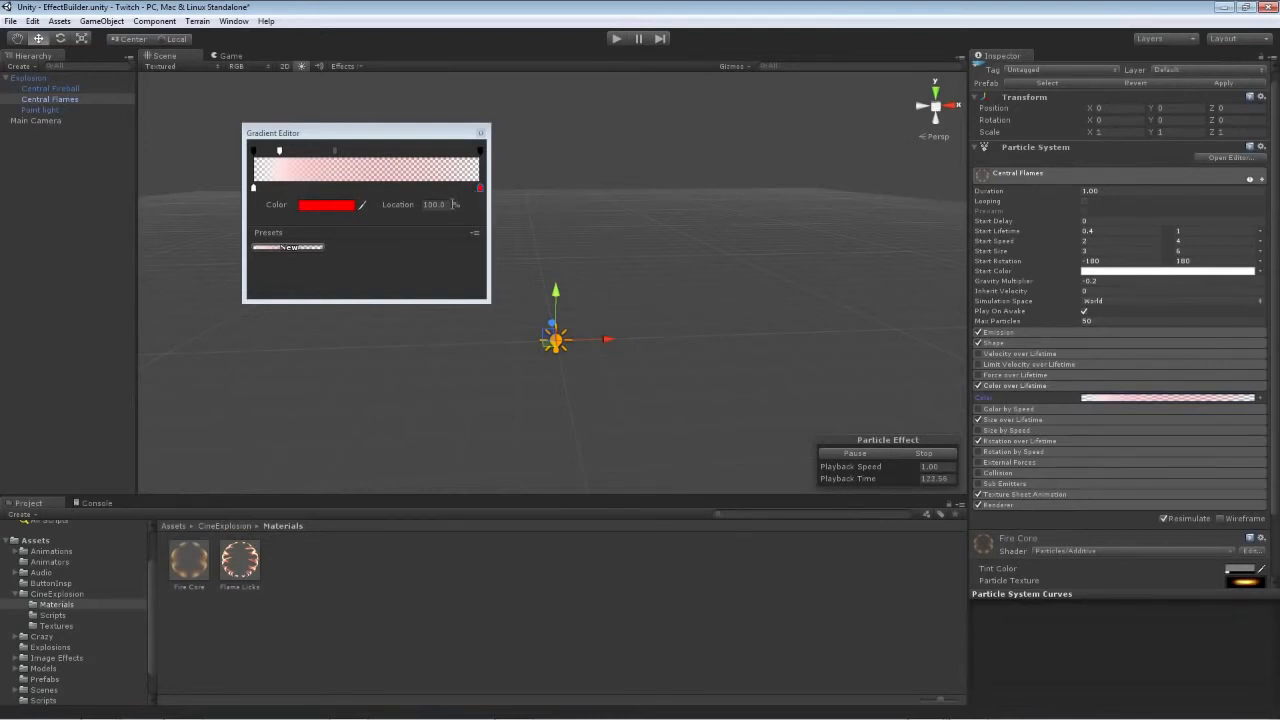
left_click(481, 133)
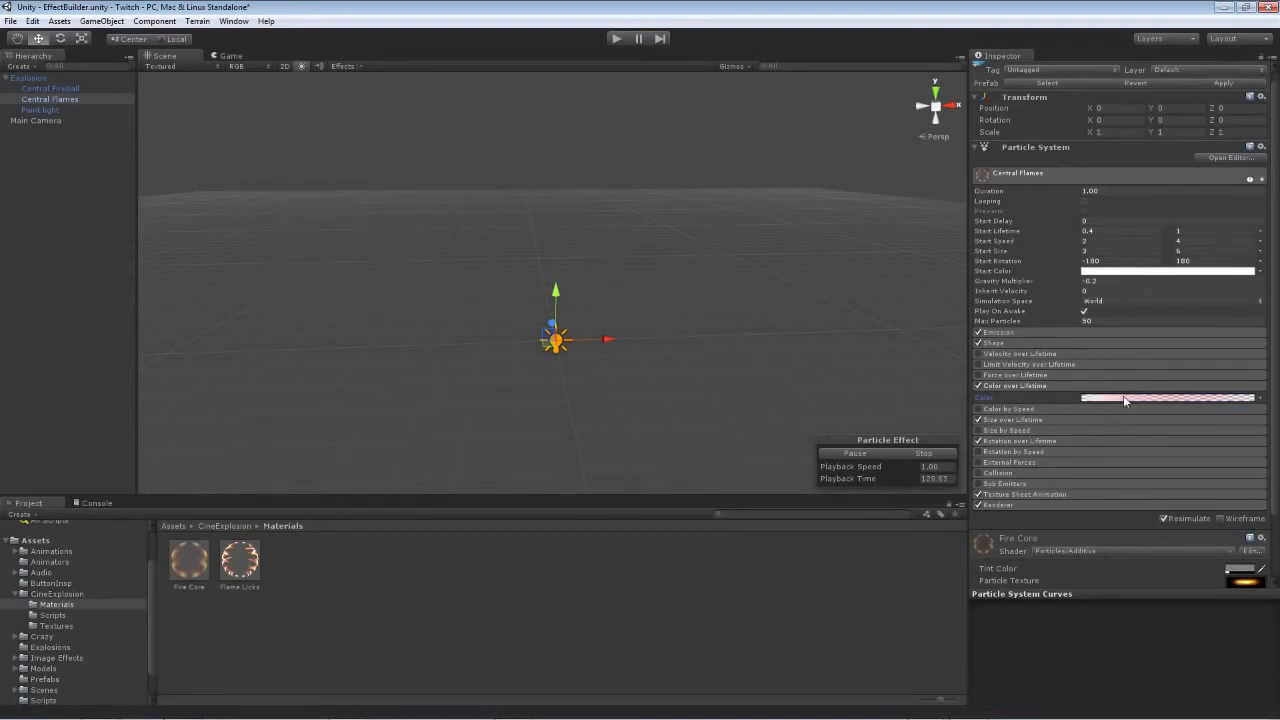
- Check the size over lifetime curve and set the rotation over lifetime angular velocity to Random Between Two Curves
left_click(1026, 420)
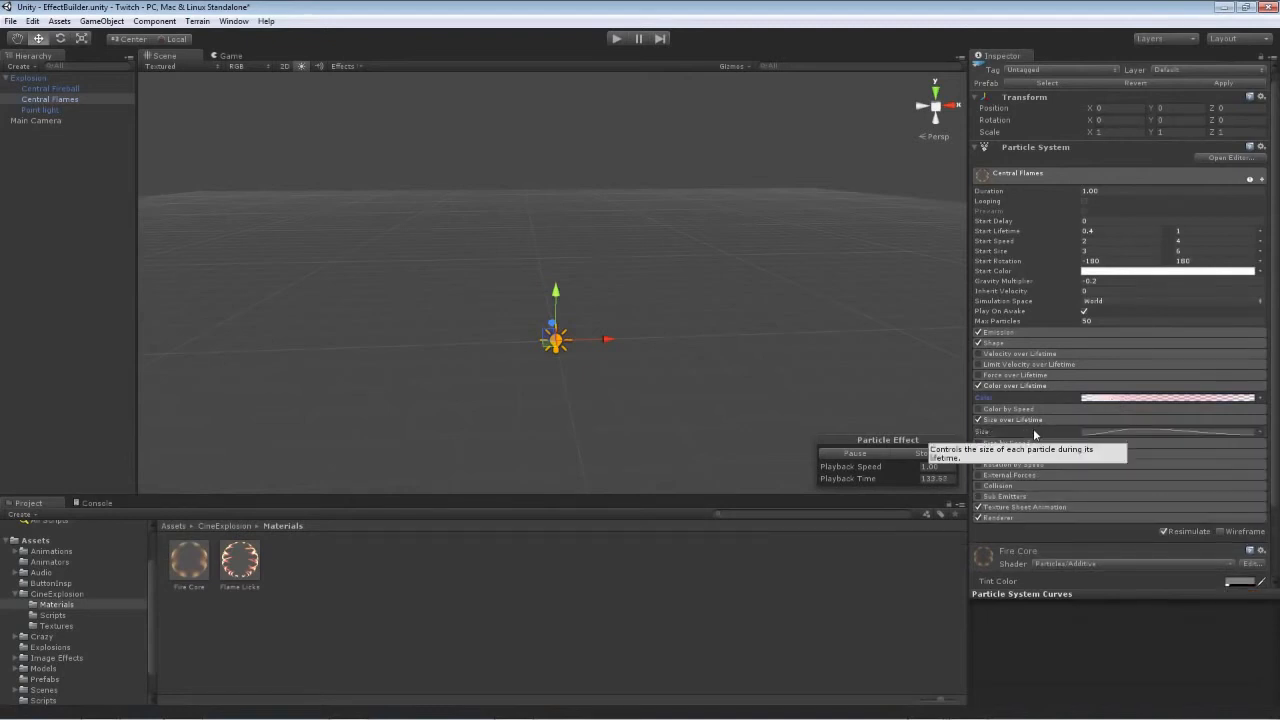
left_click(1037, 420)
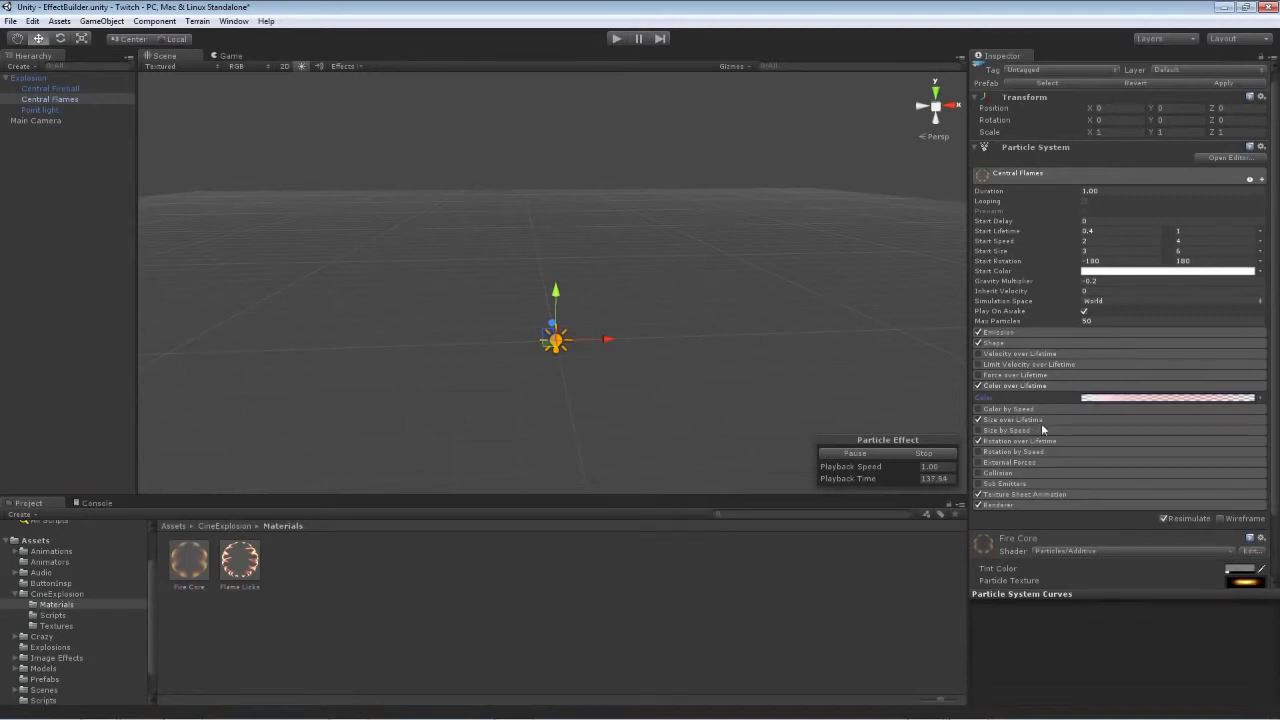
left_click(1054, 440)
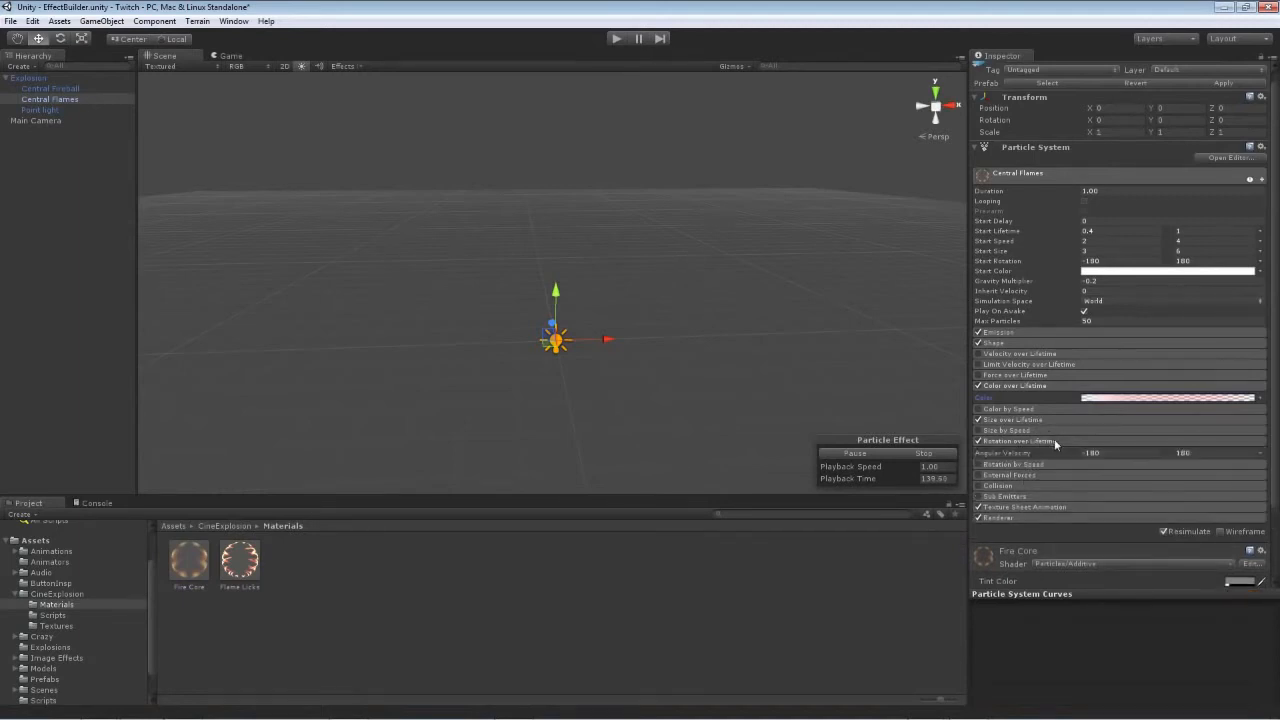
left_click(1260, 453)
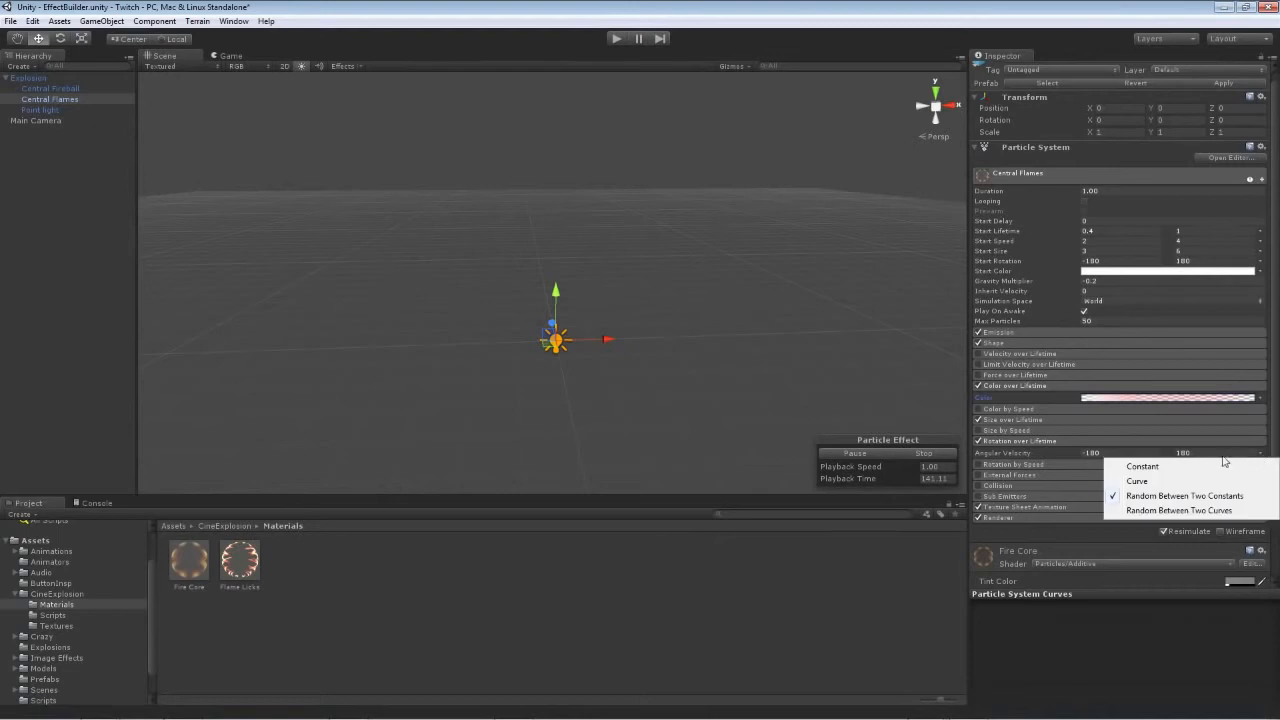
left_click(1142, 479)
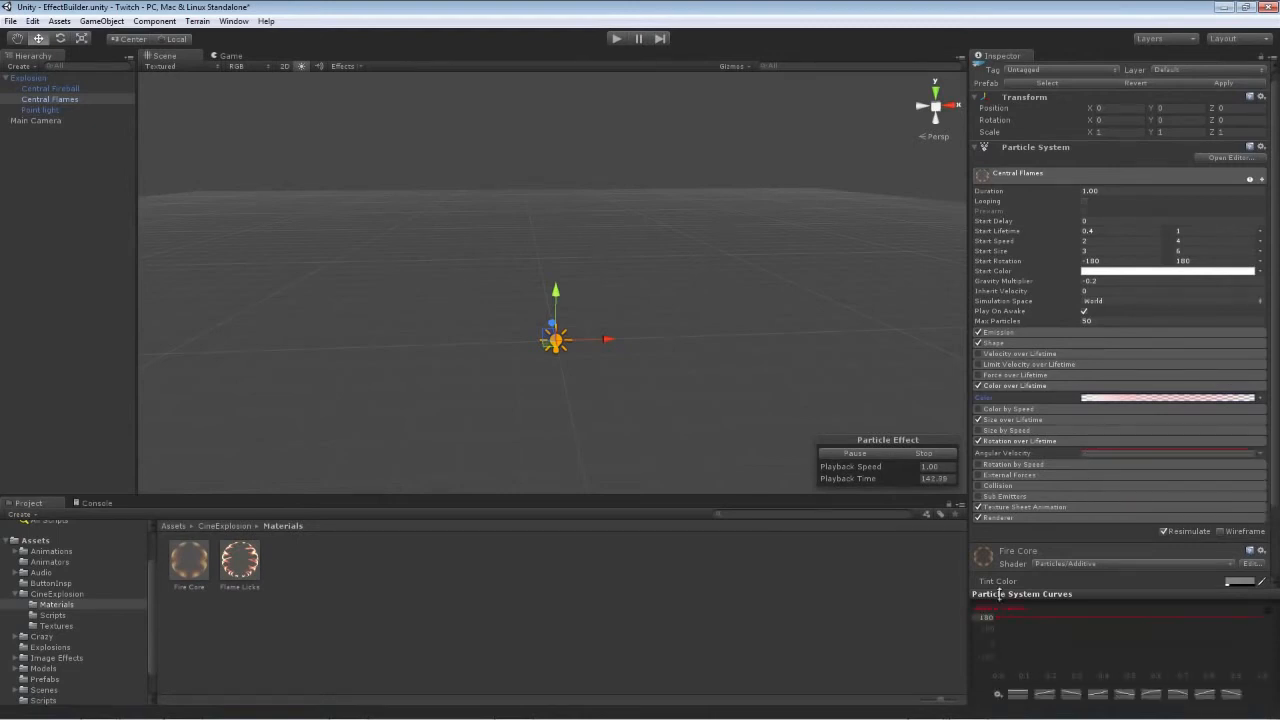
left_click(1260, 453)
left_click(1180, 509)
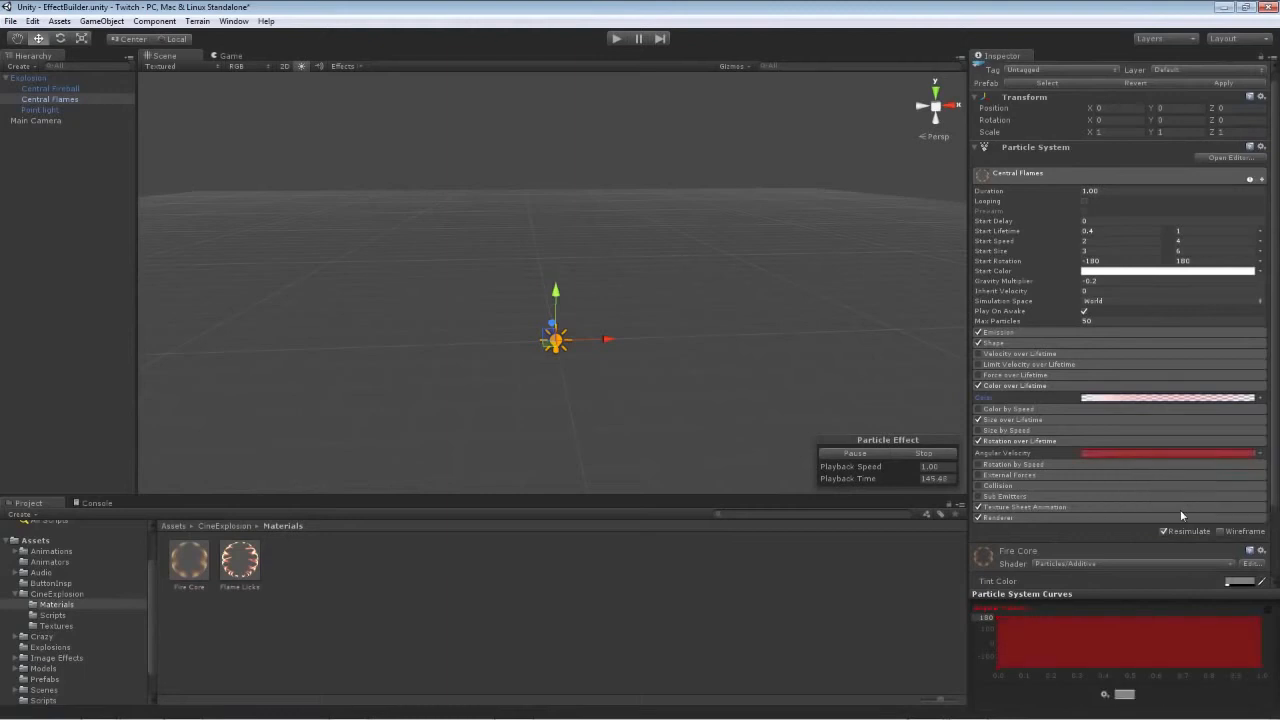
- Set the angular velocity curve range to 300, start the lower curve near 0, and make both curves converge at the lifetime's end
left_click(987, 617)
double_click(986, 617)
type("100")
key("Return")
left_click_drag(998, 672, 997, 640)
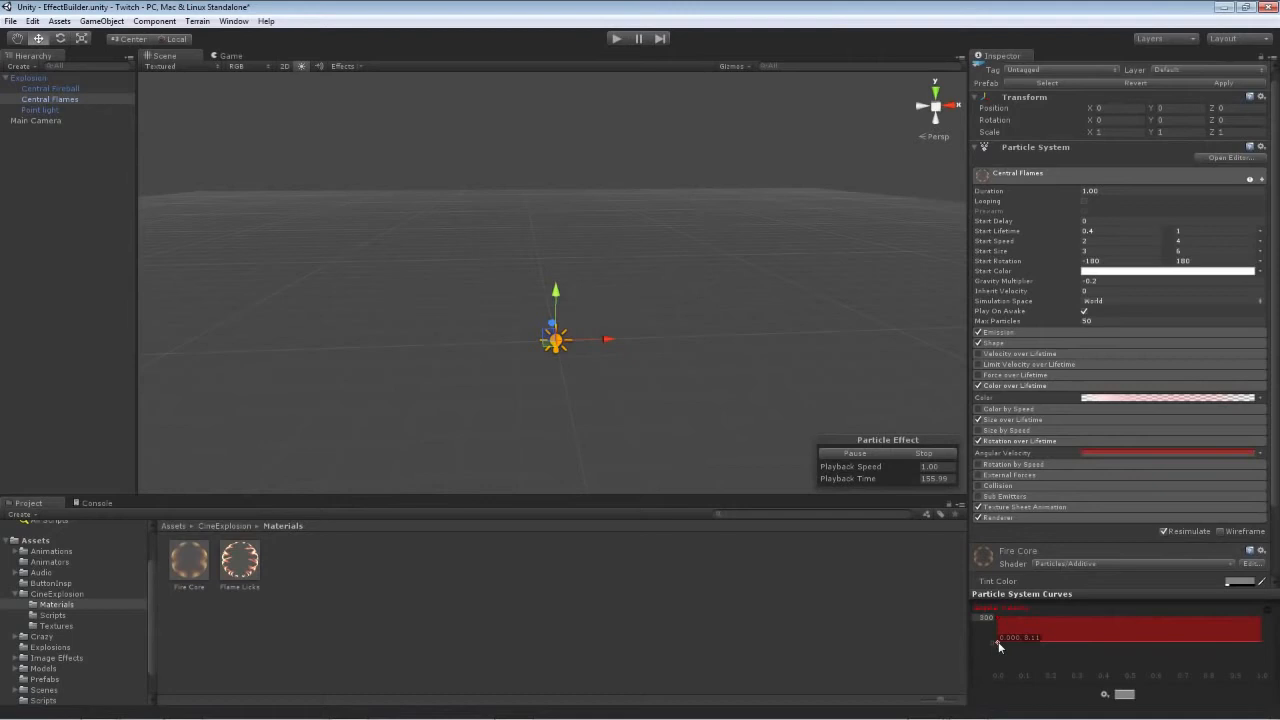
left_click(1261, 643)
left_click_drag(1262, 622, 1262, 638)
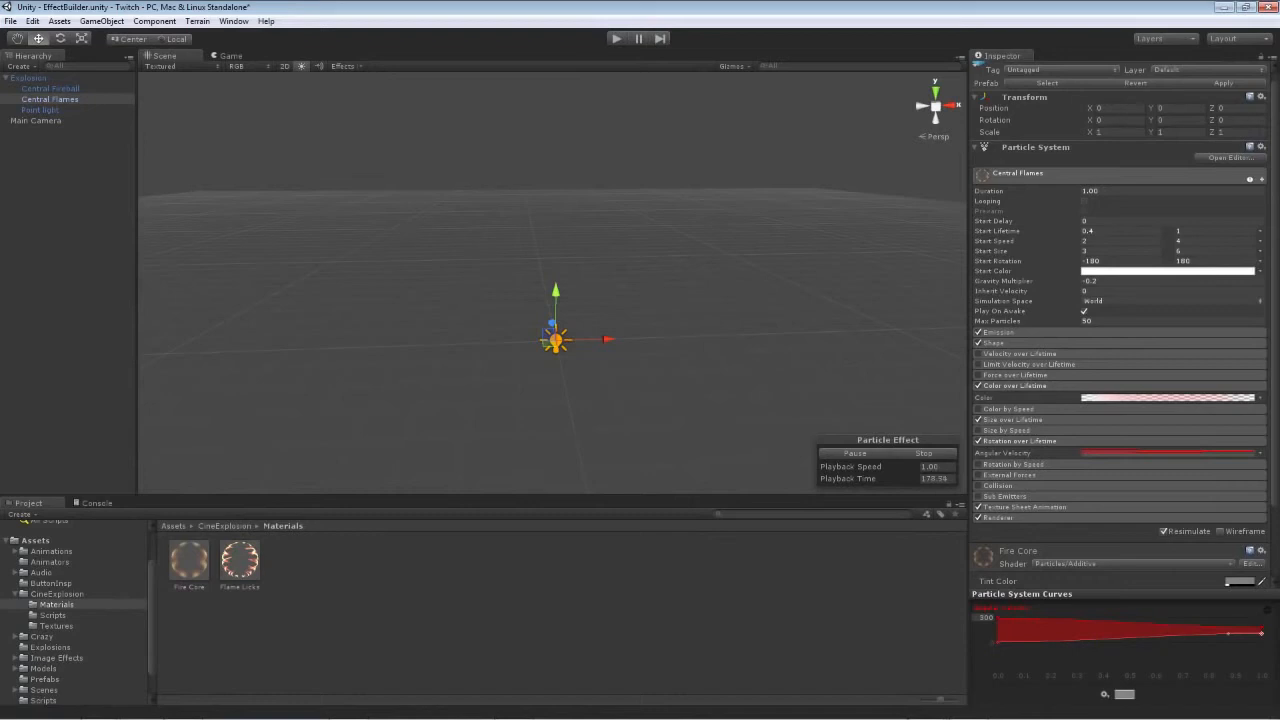
left_click(1045, 441)
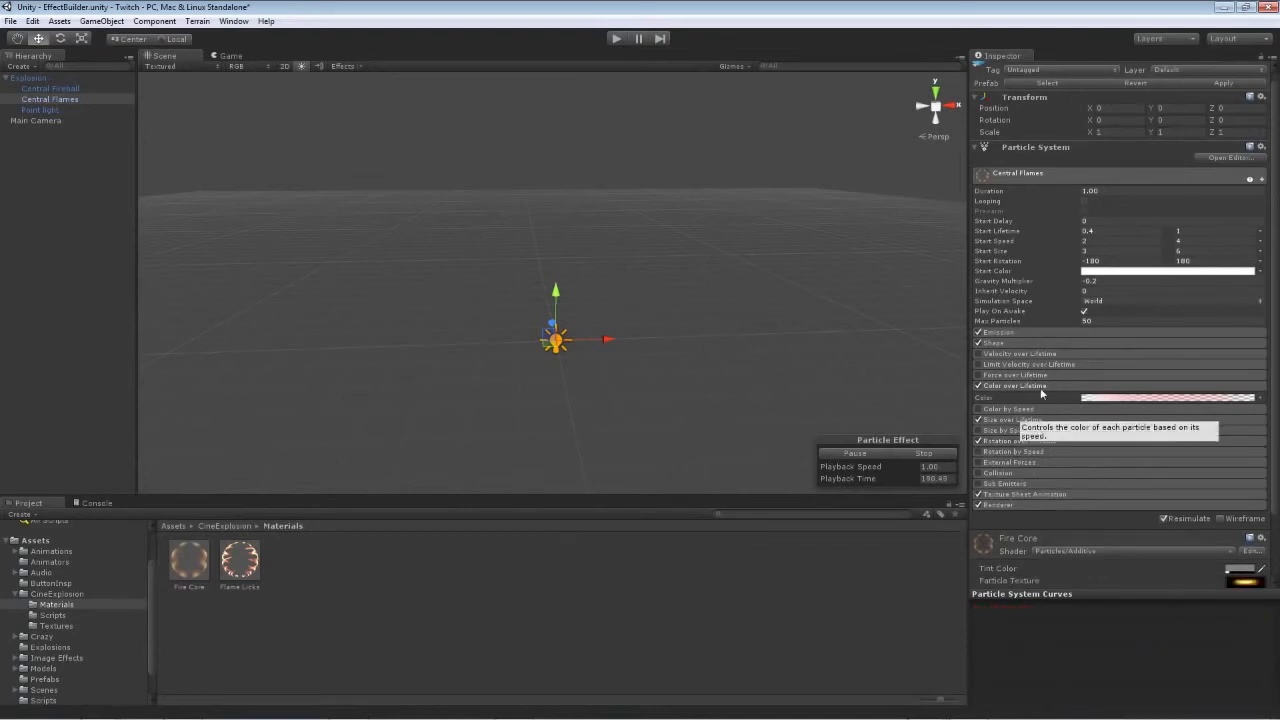
left_click(1039, 385)
- Set the vertical (Y) tile count of the texture sheet animation to 8
left_click(1015, 483)
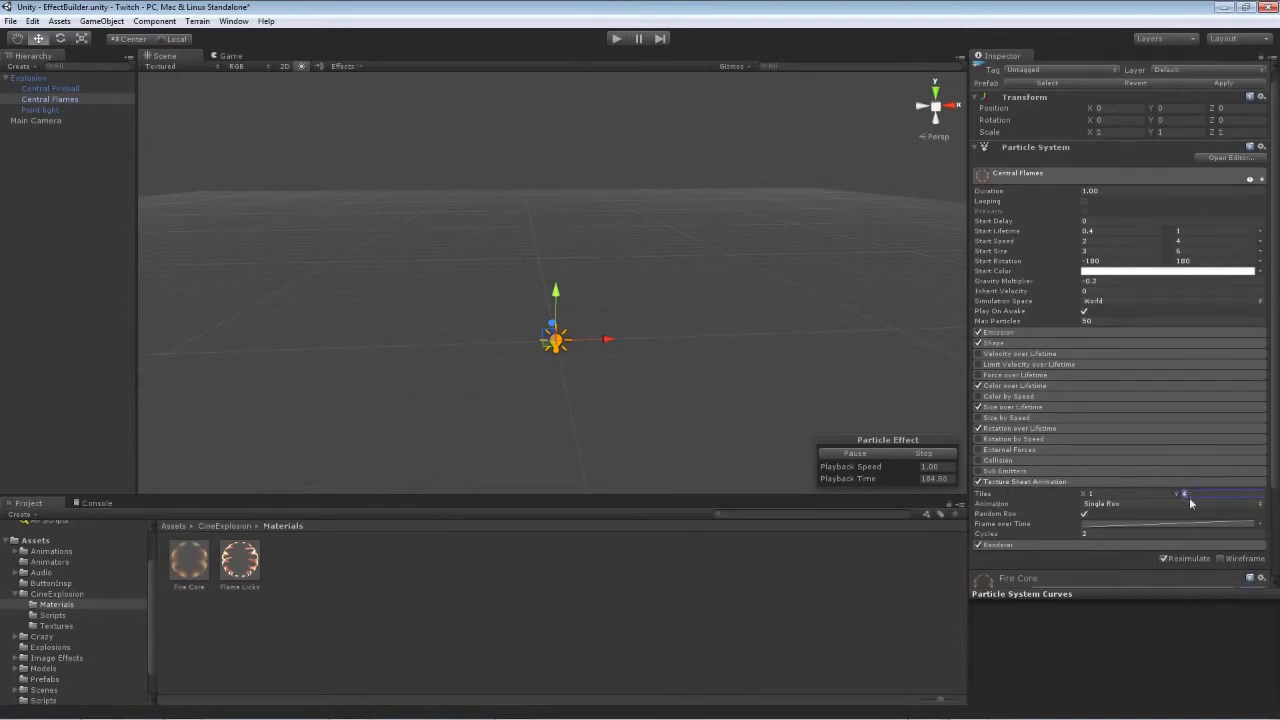
type("8")
left_click(1033, 482)
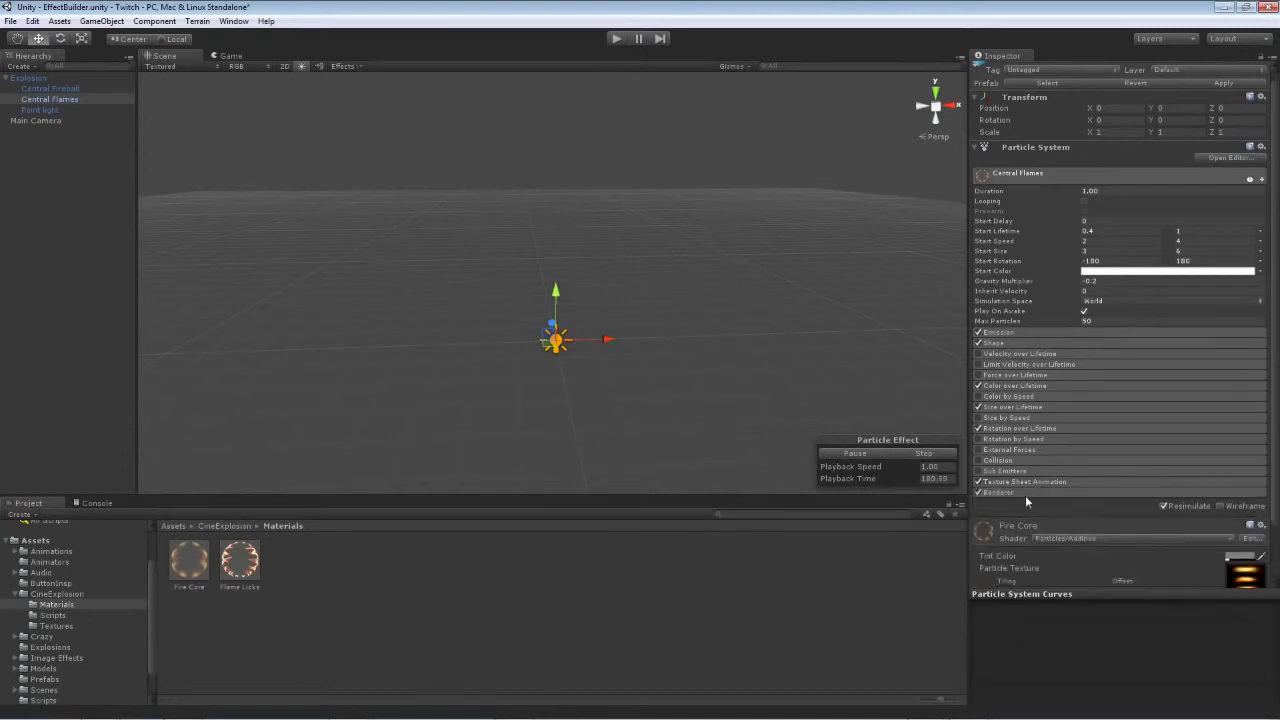
- Assign the Flame Licks material to the Central Flames renderer, set its max particle size to 0.5, and stop the preview
left_click(1026, 493)
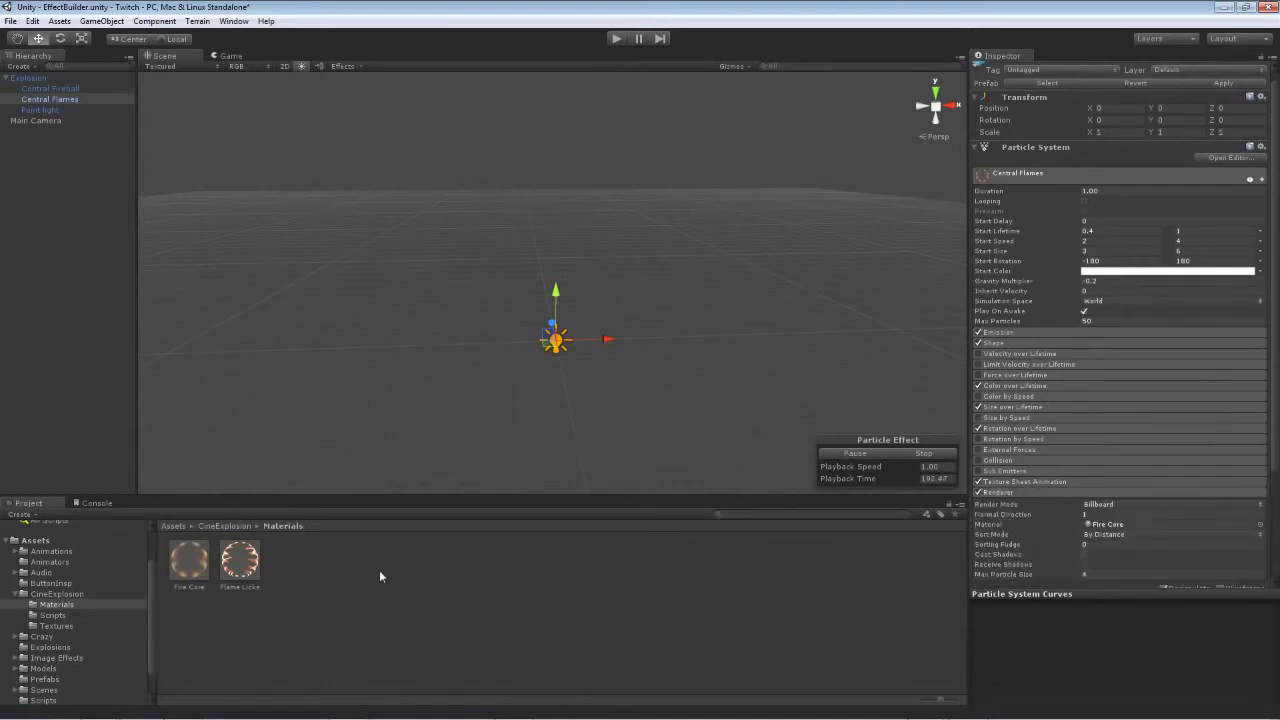
left_click_drag(253, 563, 1108, 528)
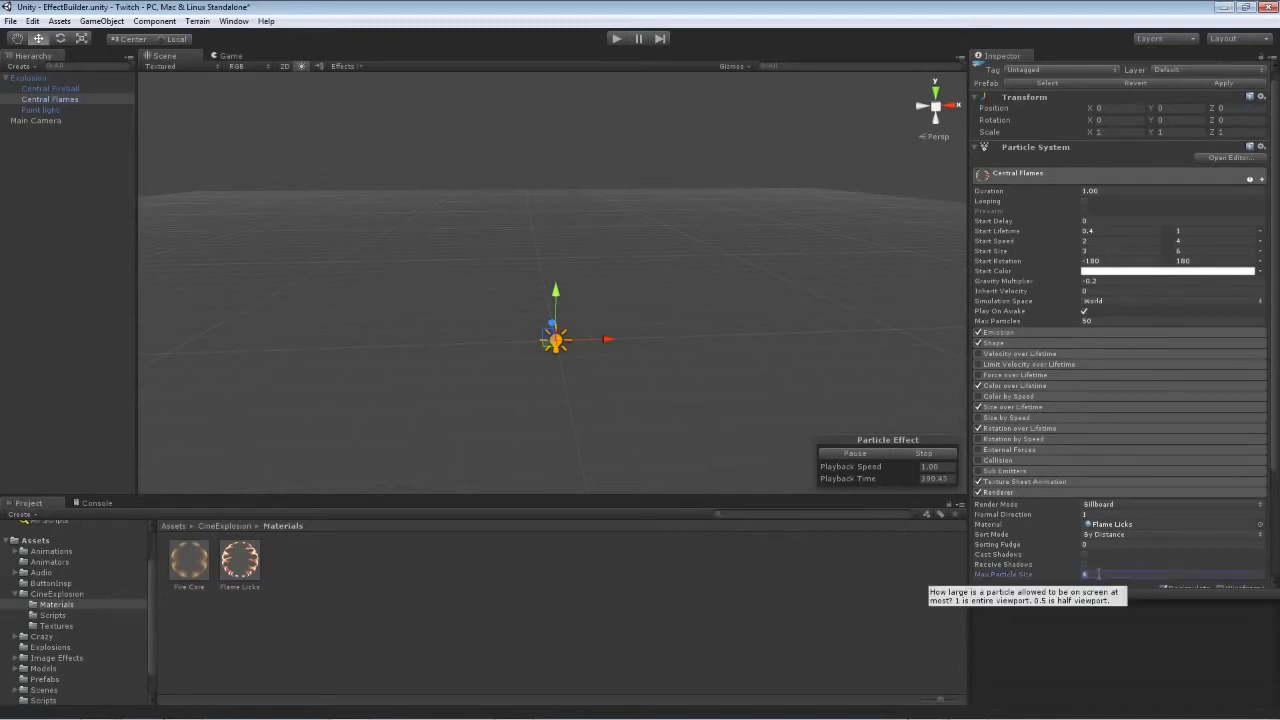
left_click(1098, 574)
type("0.5")
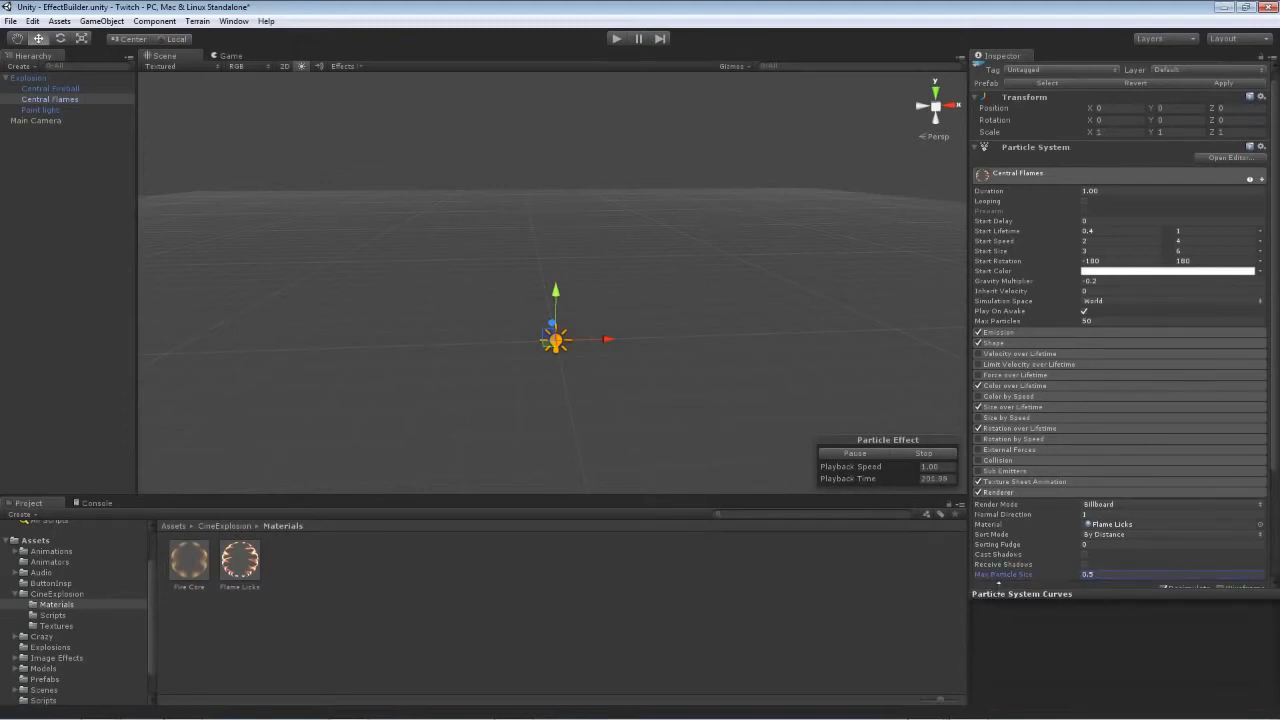
left_click(927, 455)
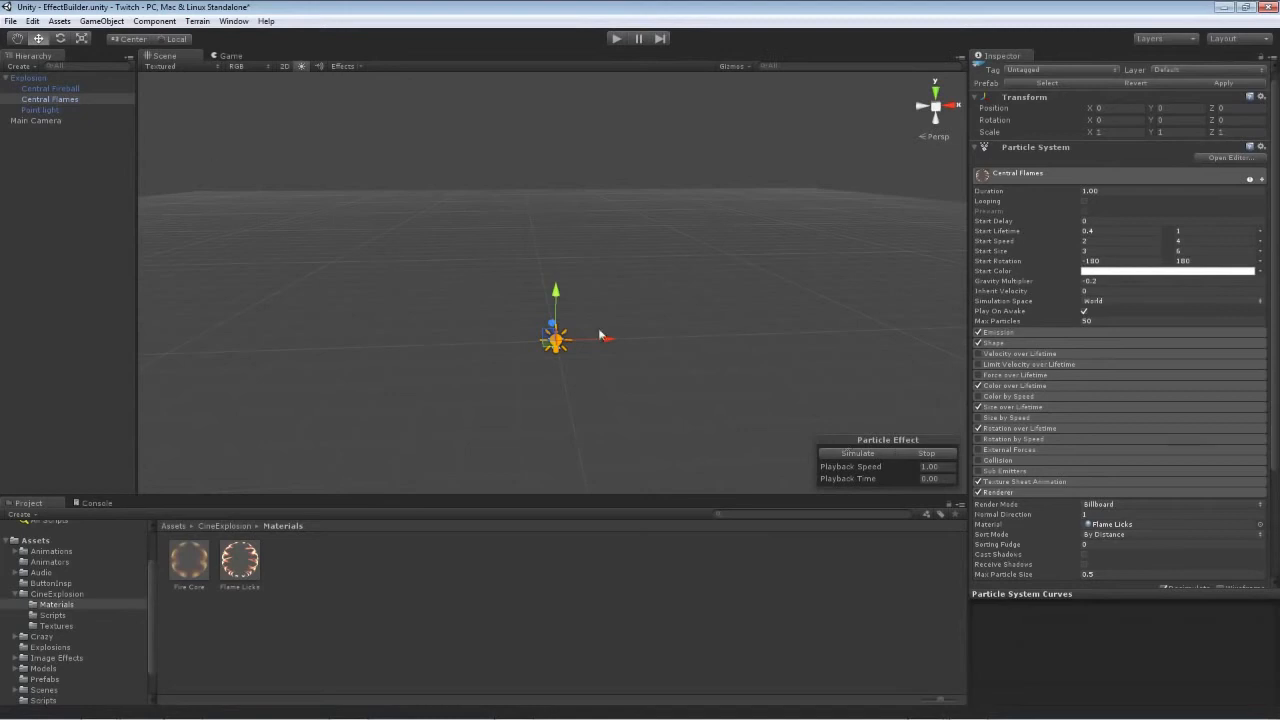
- Preview the Central Flames particle simulation twice, stopping it after each run
left_click(851, 453)
left_click(908, 453)
left_click(856, 455)
left_click(914, 453)
- Compare the Central Fireball and Central Flames simulations by playing them and switching between the Explosion's child systems
left_click(59, 88)
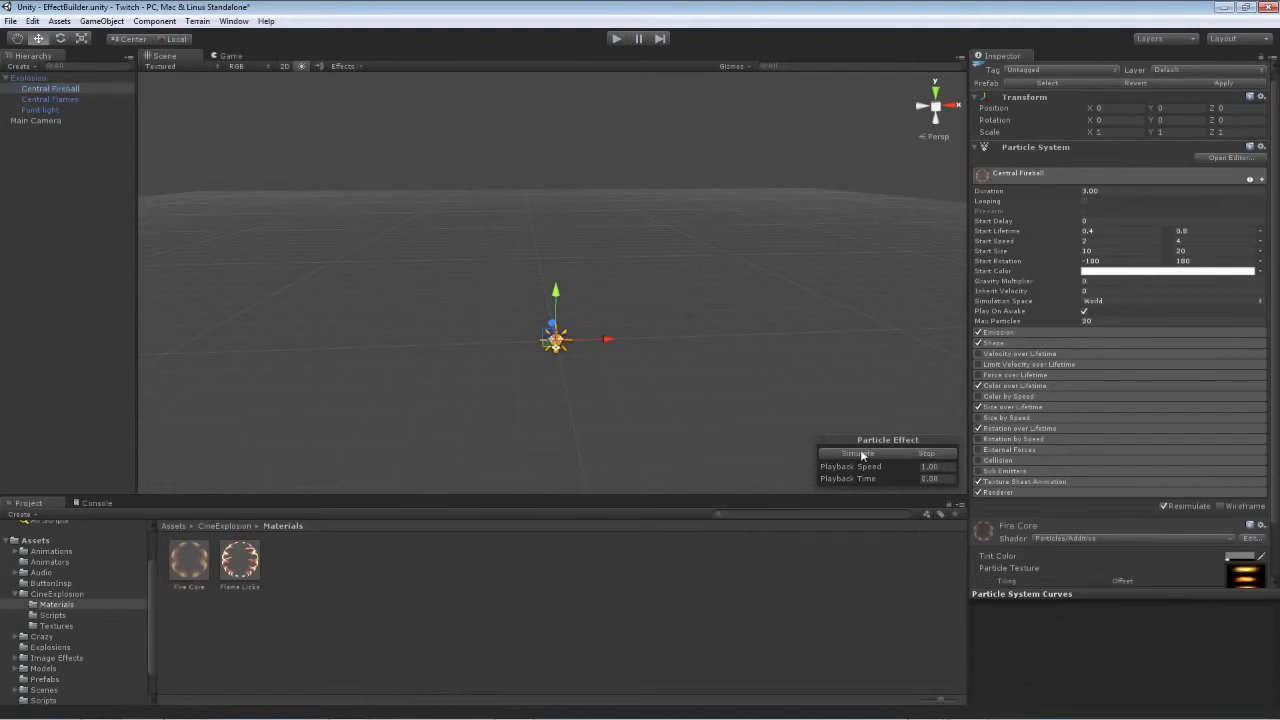
left_click(856, 454)
left_click(62, 99)
left_click(55, 88)
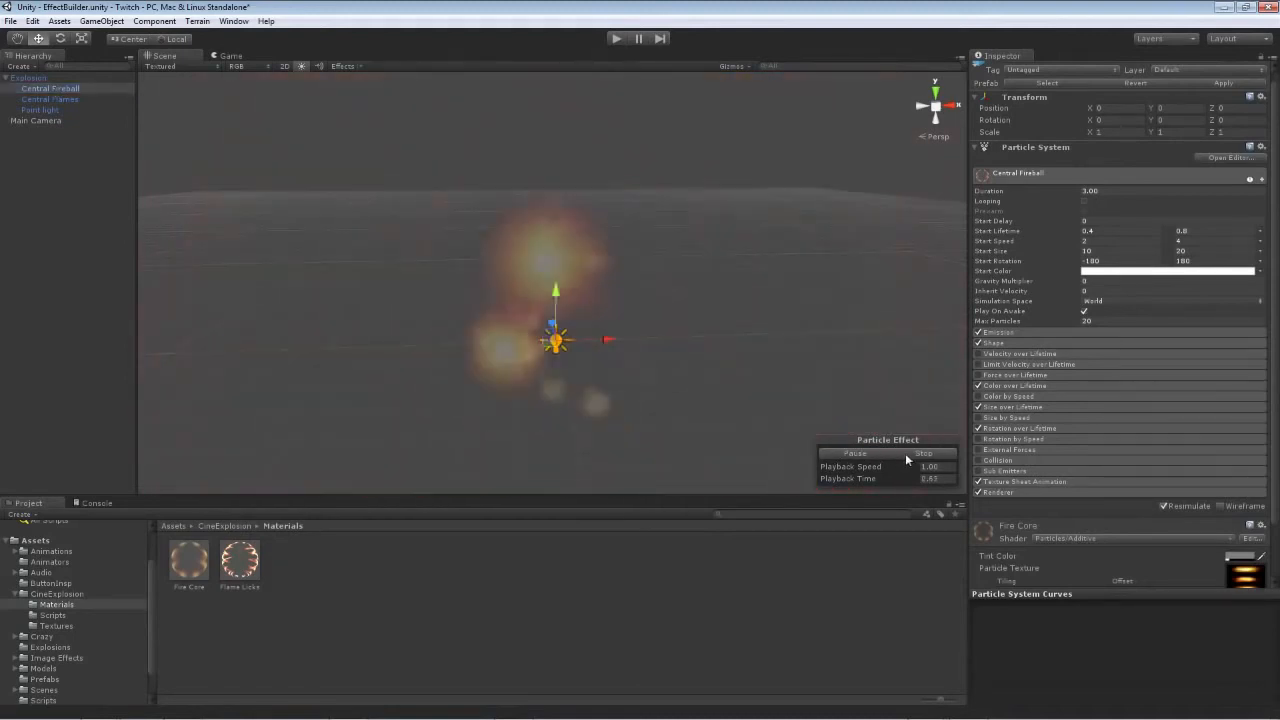
left_click(905, 453)
left_click(52, 97)
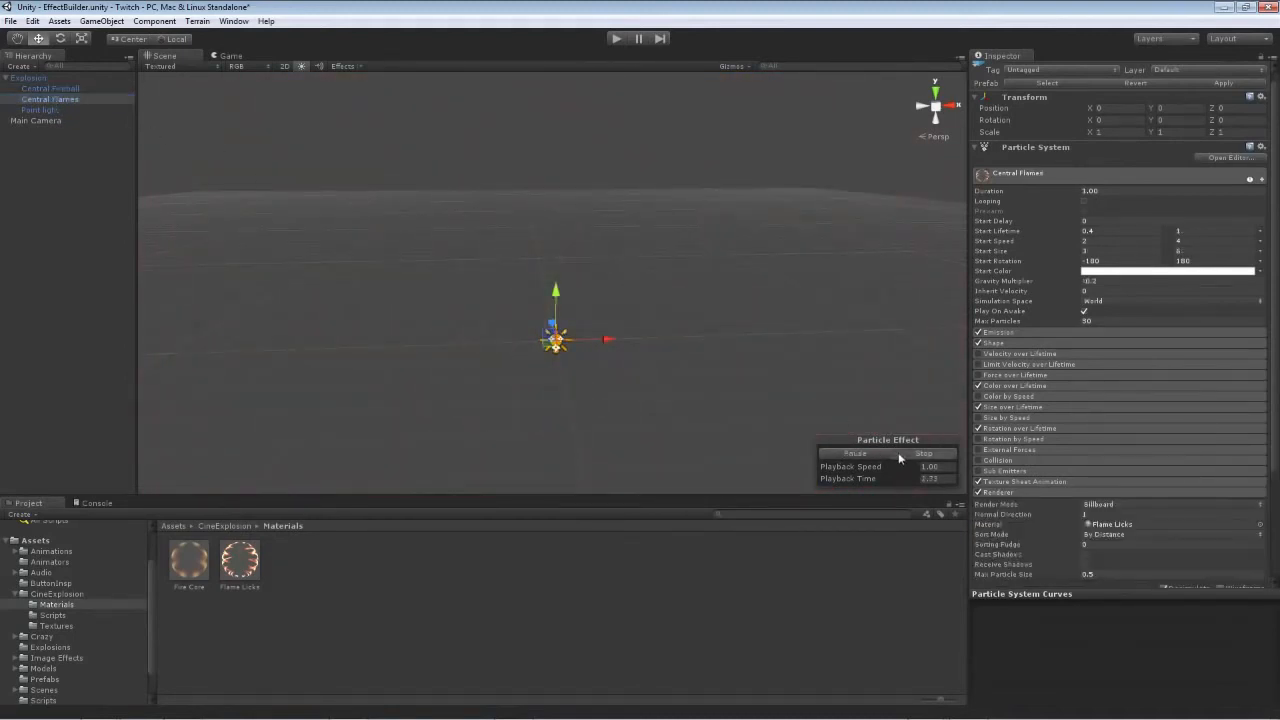
left_click(866, 455)
left_click(28, 77)
left_click(38, 89)
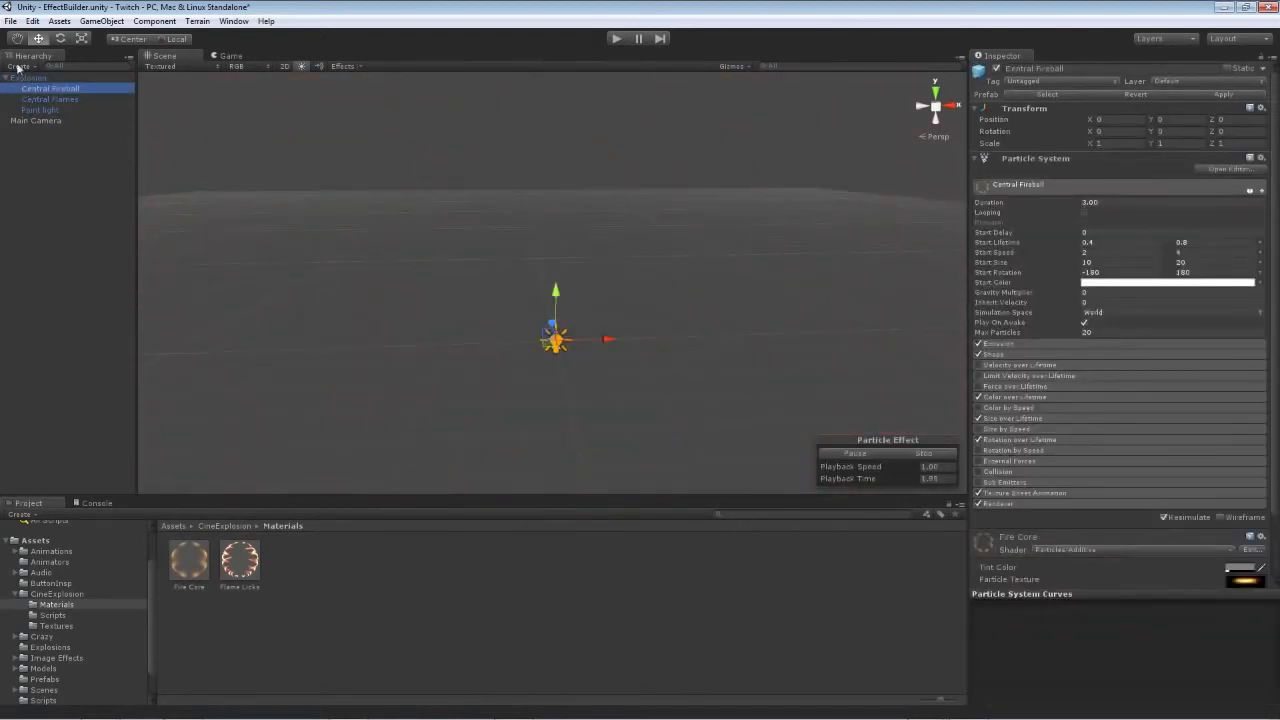
- Select the Explosion parent object, and save the scene and the project
left_click(28, 78)
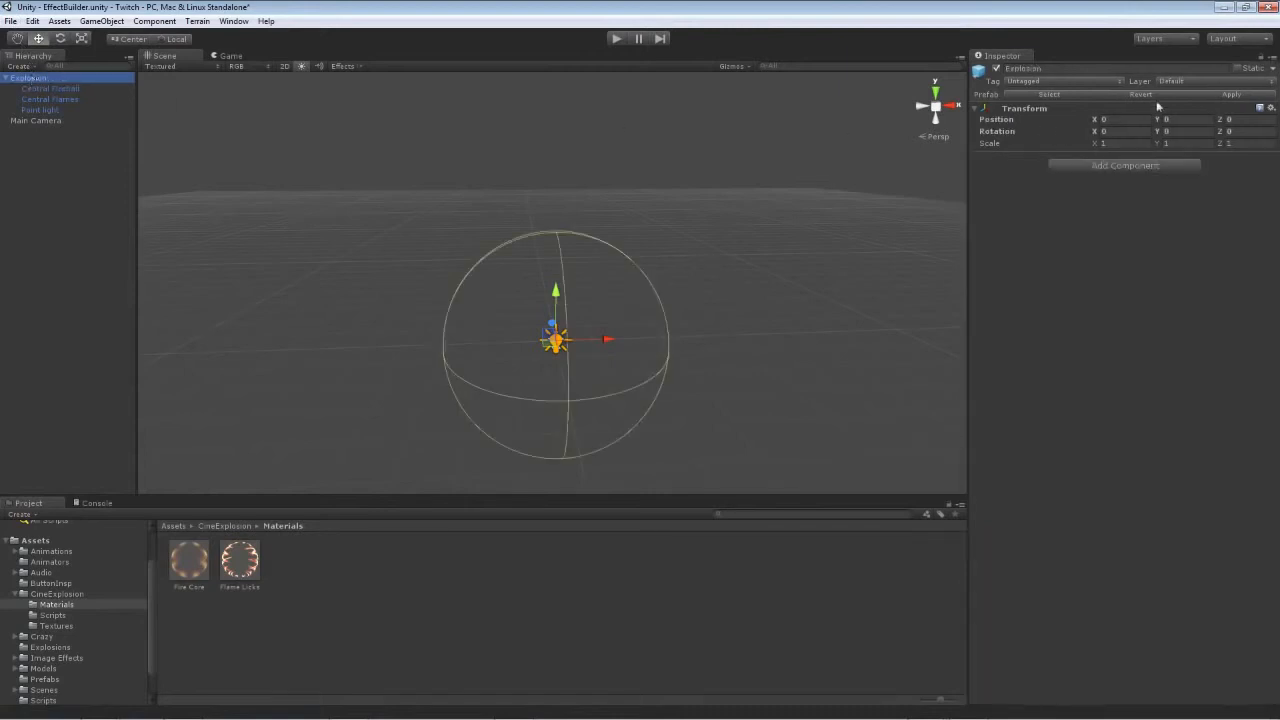
left_click(12, 21)
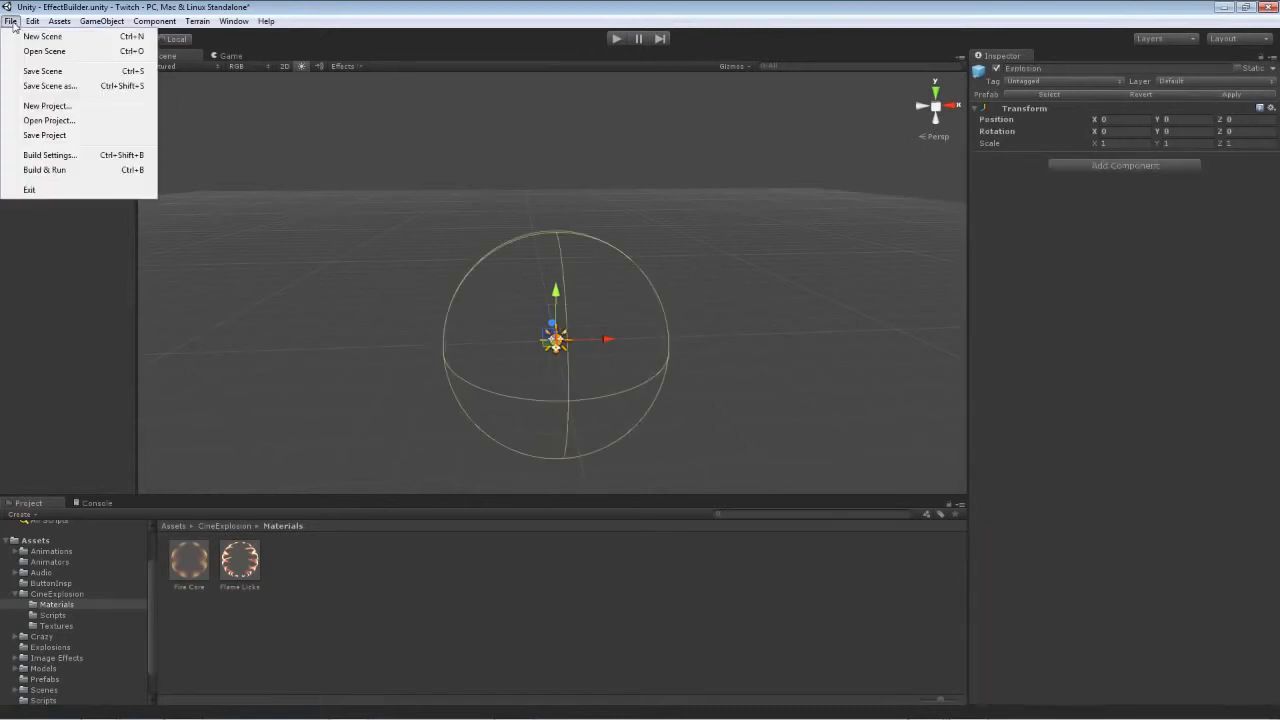
left_click(12, 21)
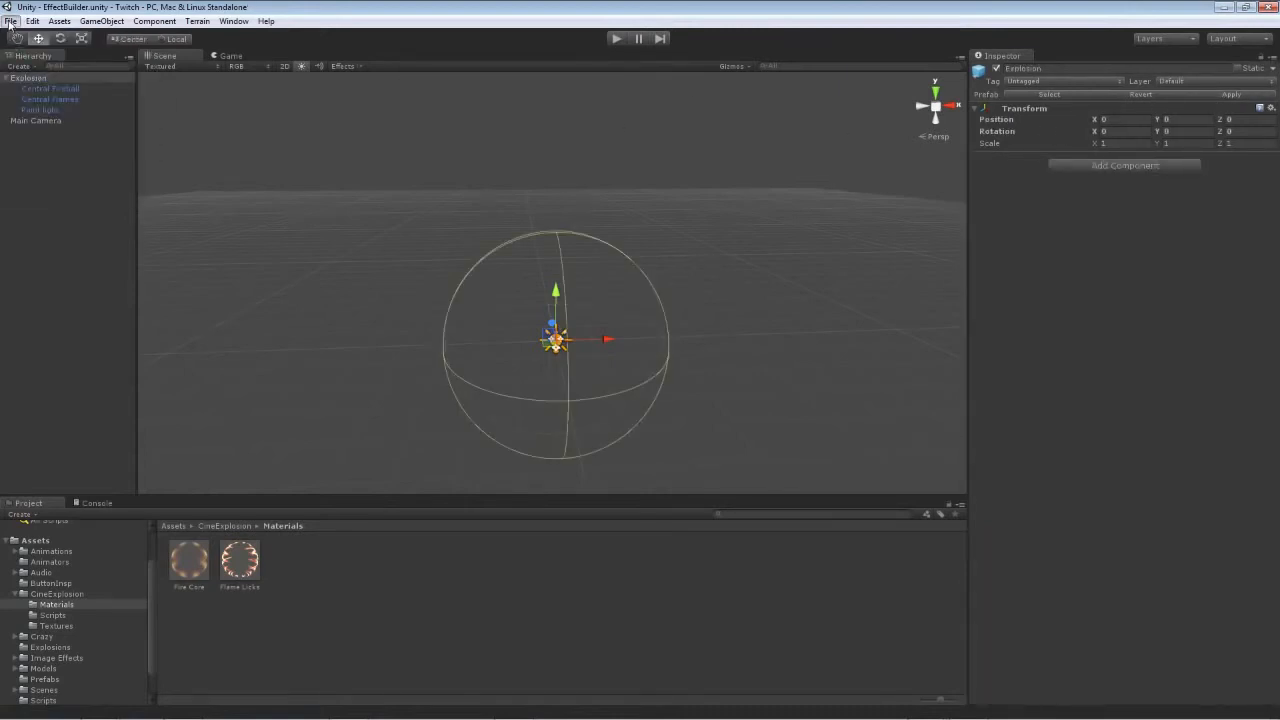
left_click(12, 21)
left_click(47, 146)
- Open the ExplosionsStart scene from the project's Scenes folder
left_click(14, 22)
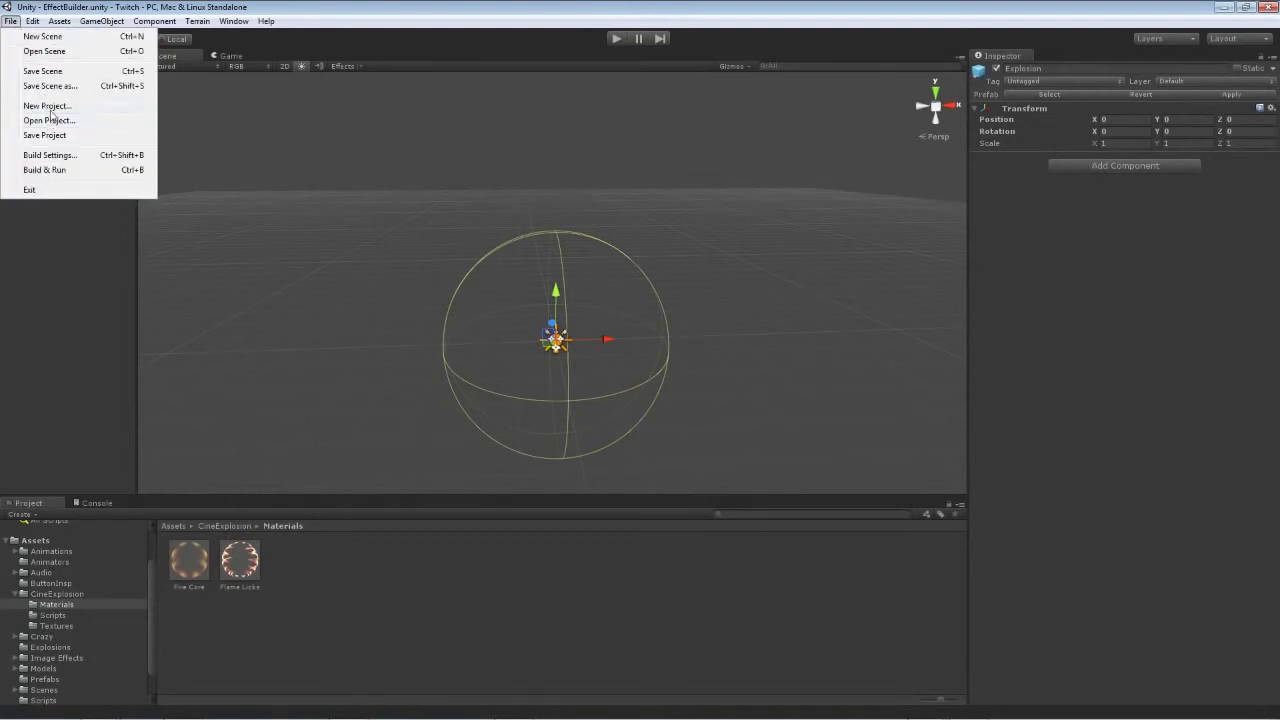
left_click(43, 51)
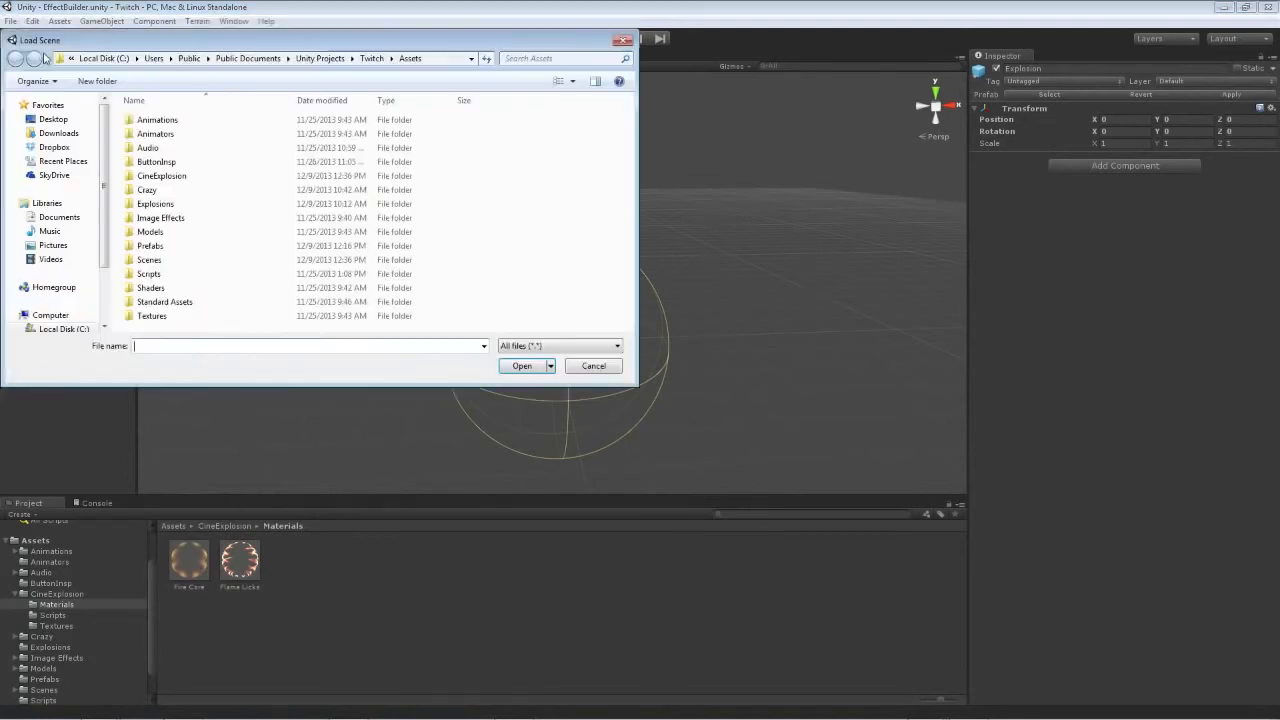
double_click(149, 259)
left_click(173, 177)
double_click(173, 176)
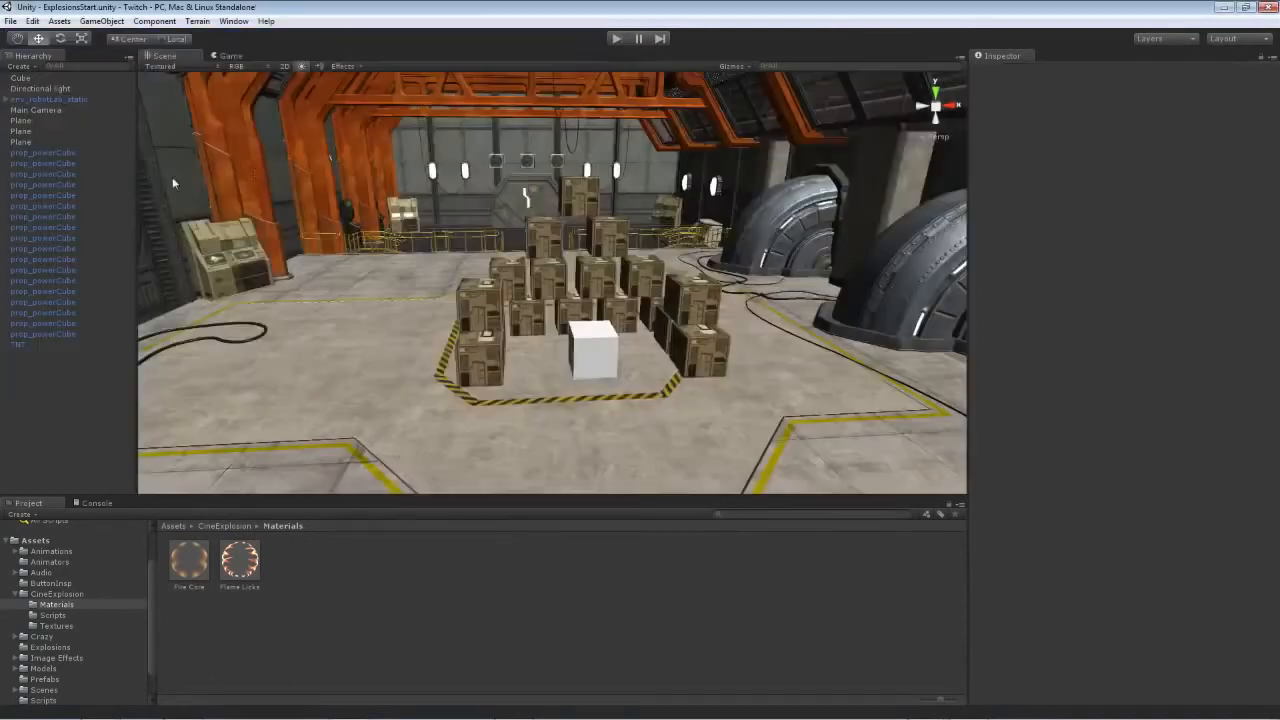
- Run the crate room scene in play mode several times to check the explosion effect, stopping it after each run
left_click(616, 39)
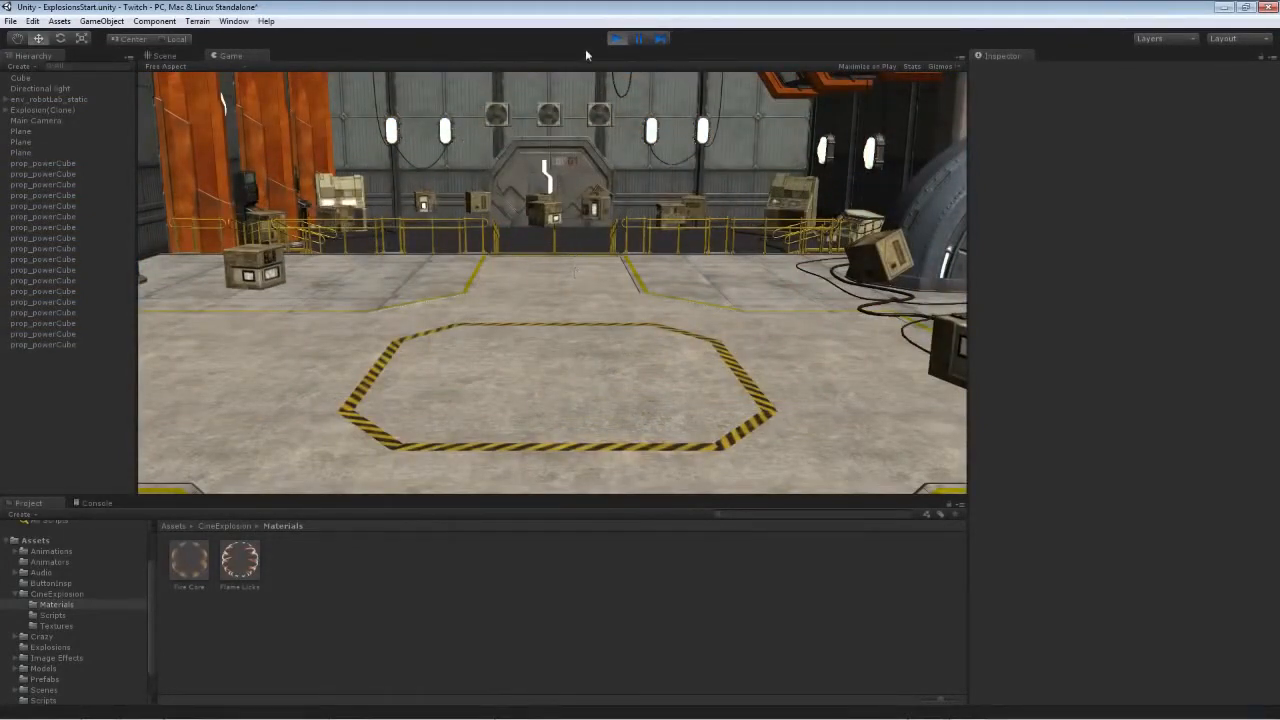
left_click(615, 38)
left_click(615, 38)
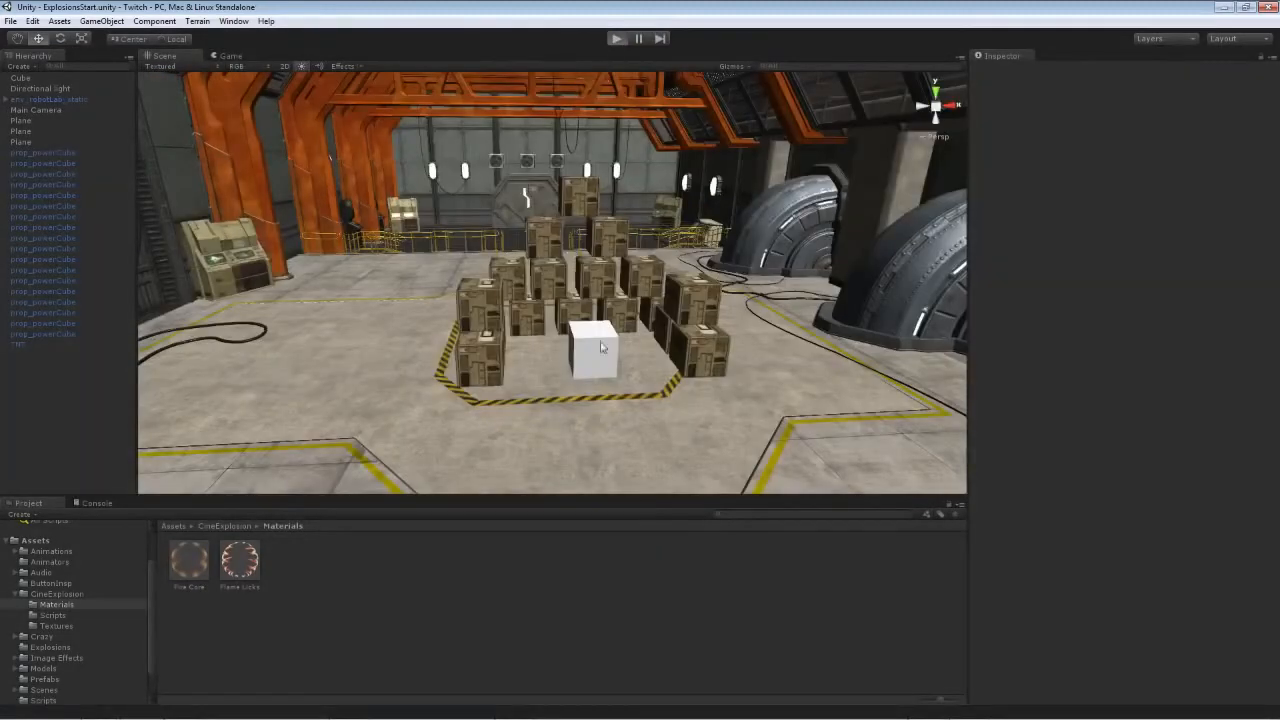
left_click(611, 374)
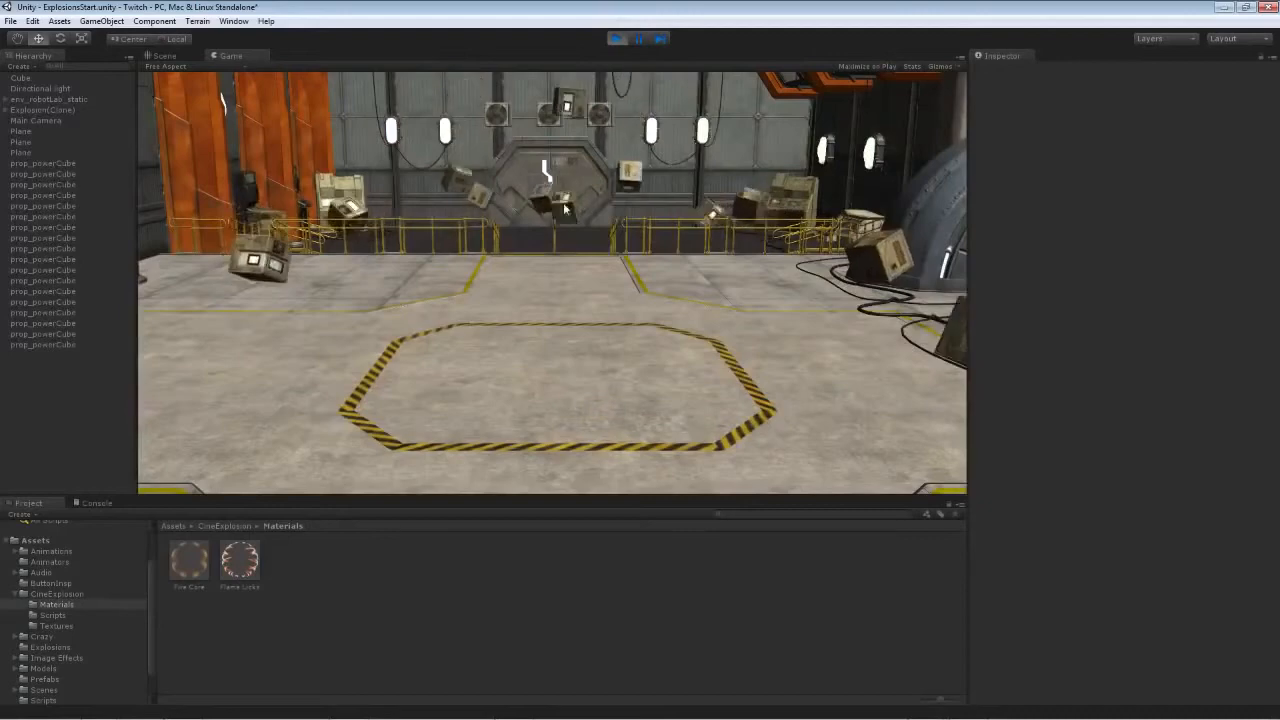
left_click(617, 39)
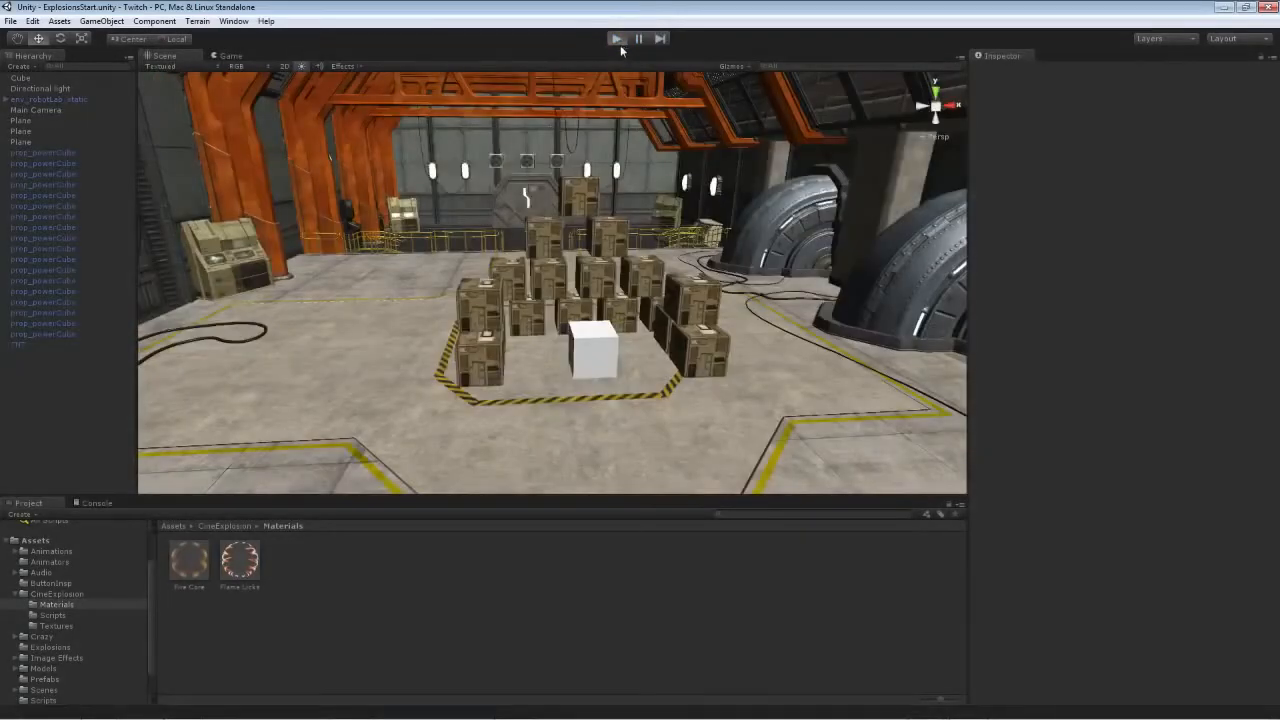
left_click(617, 39)
left_click(623, 348)
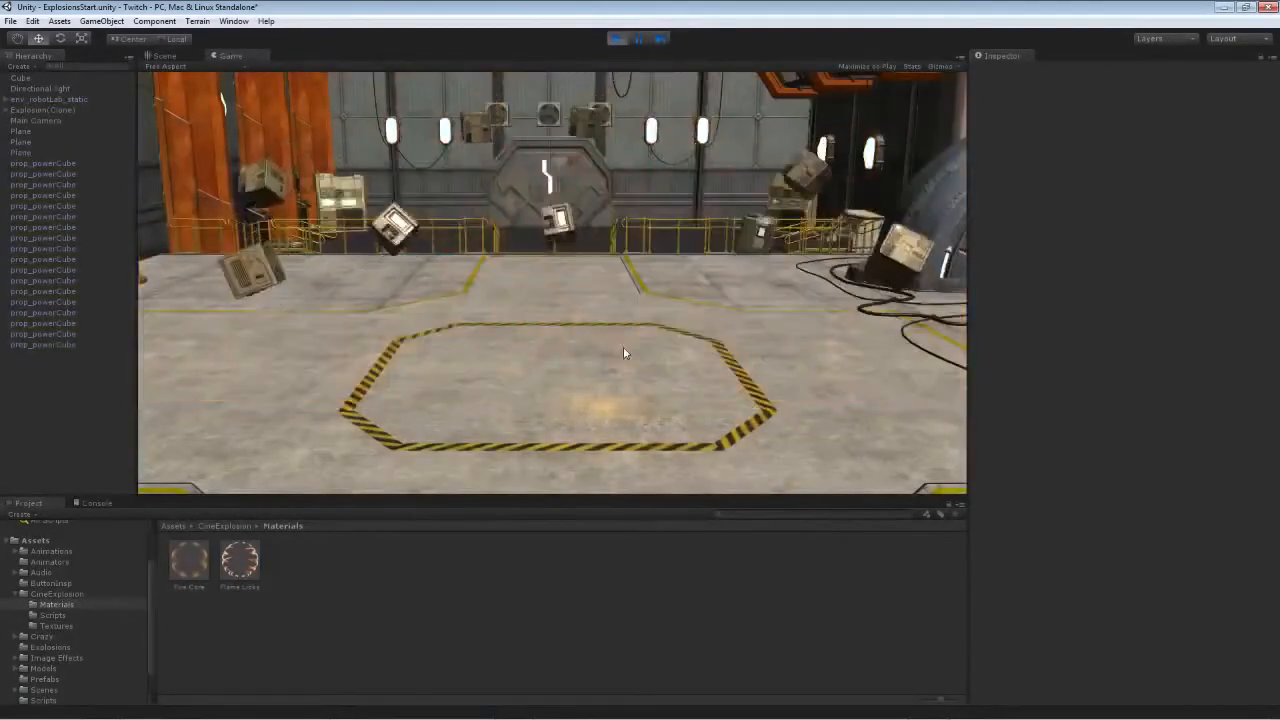
left_click(617, 39)
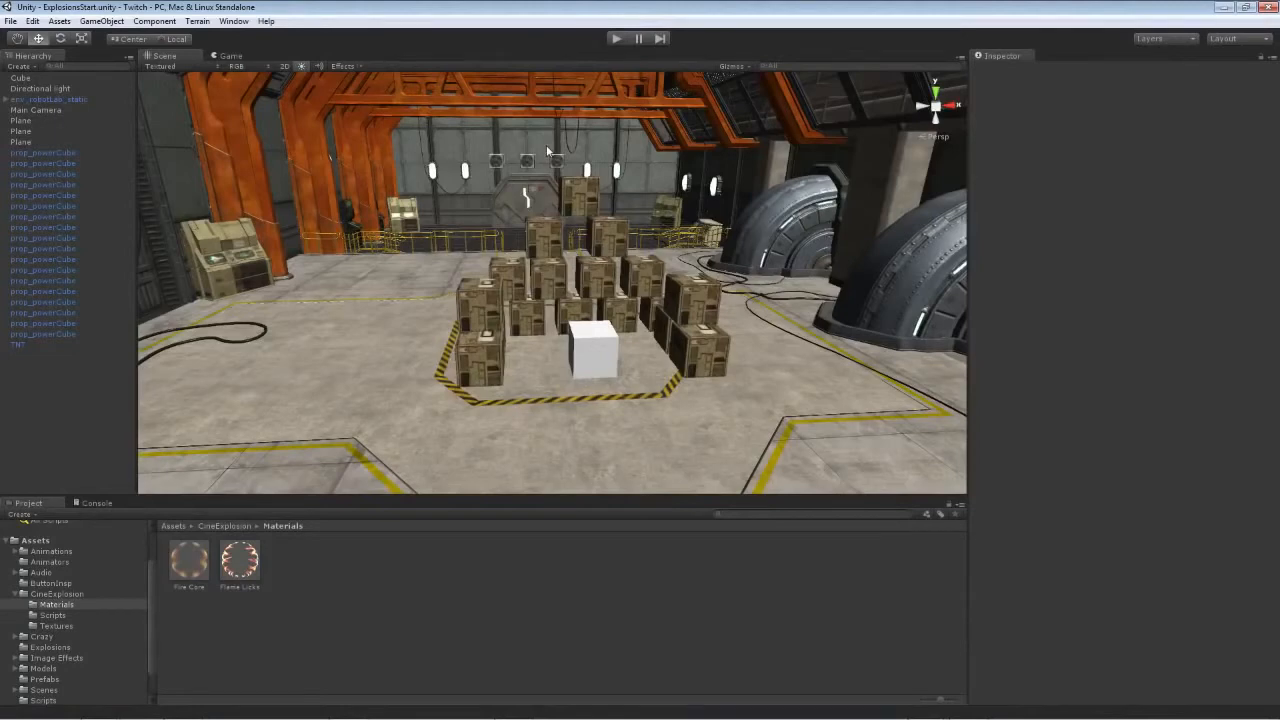
- Reopen the EffectBuilder scene from the Scenes folder and expand the Explosion object's children
left_click(10, 21)
mouse_move(57, 24)
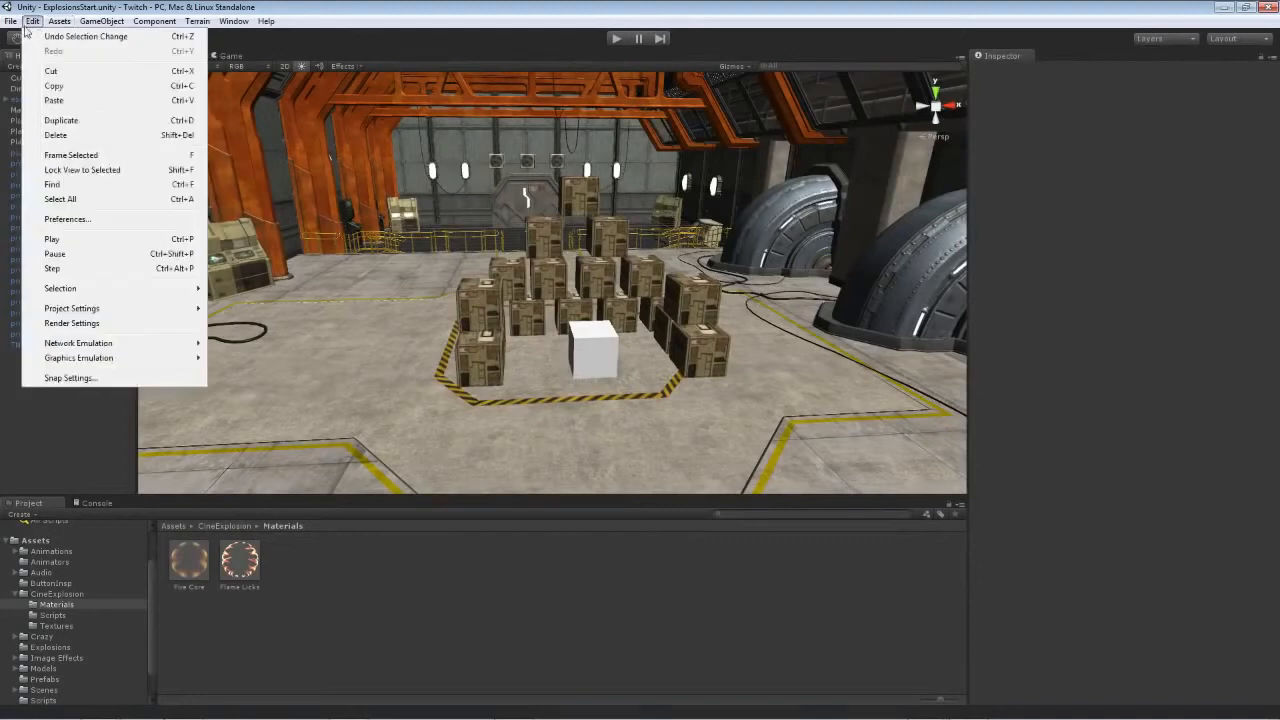
left_click(40, 50)
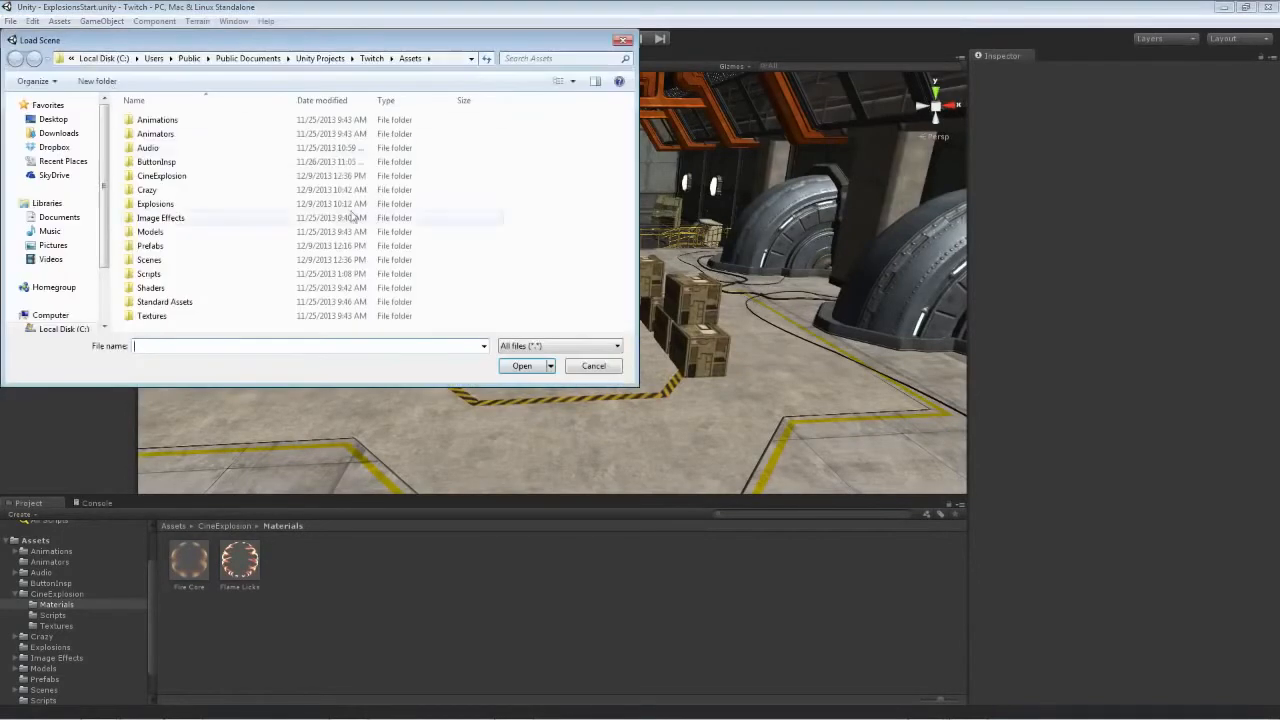
double_click(150, 260)
double_click(169, 136)
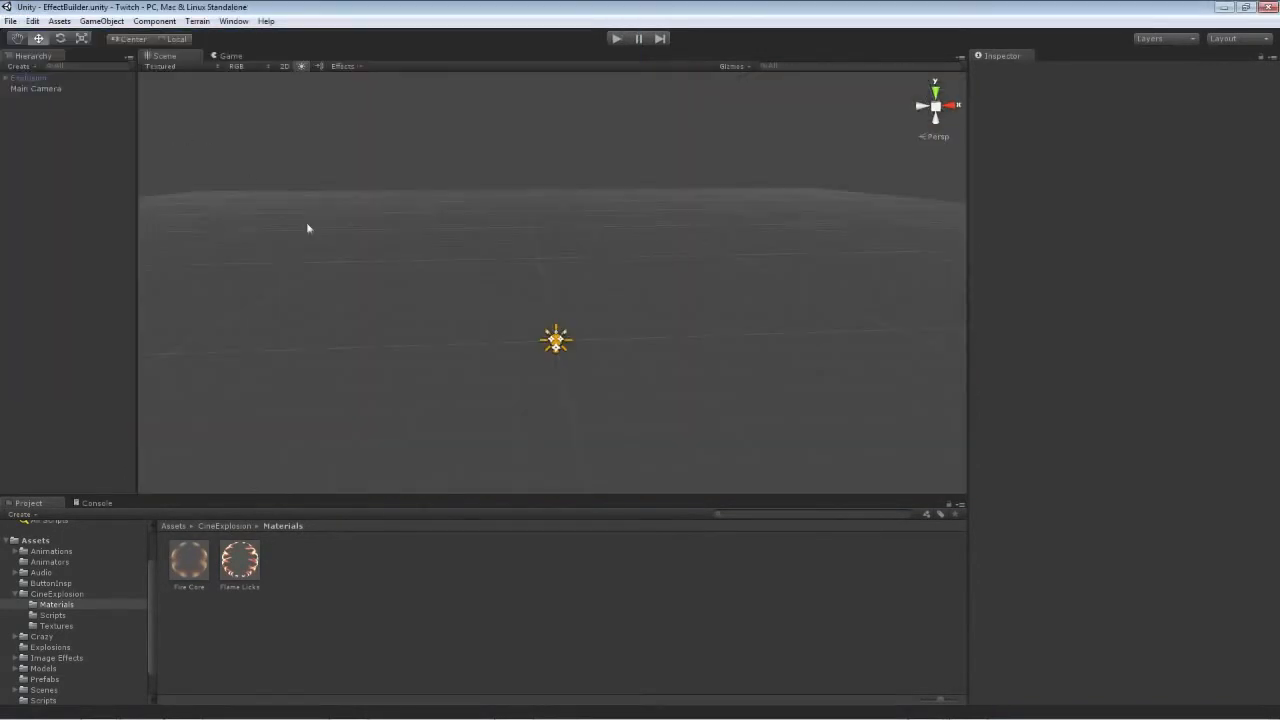
left_click(6, 79)
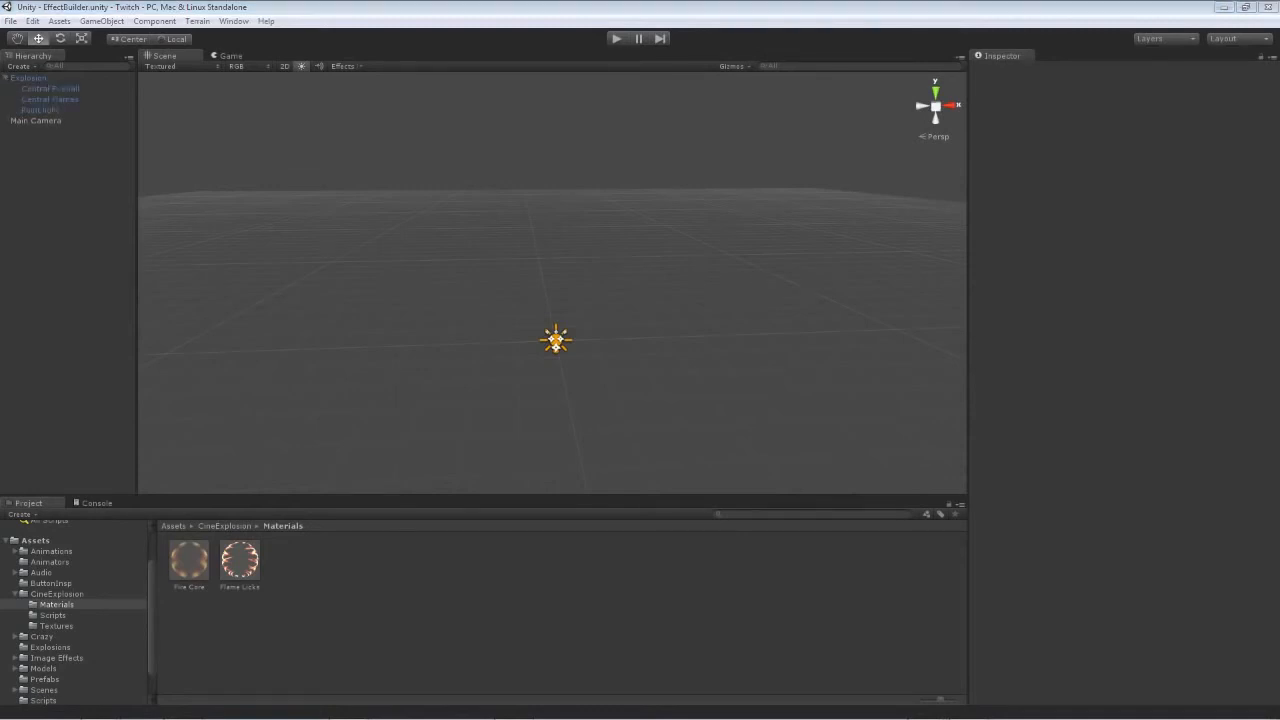
- Create a new material named Smoke in the CineExplosion Materials folder
left_click(118, 606)
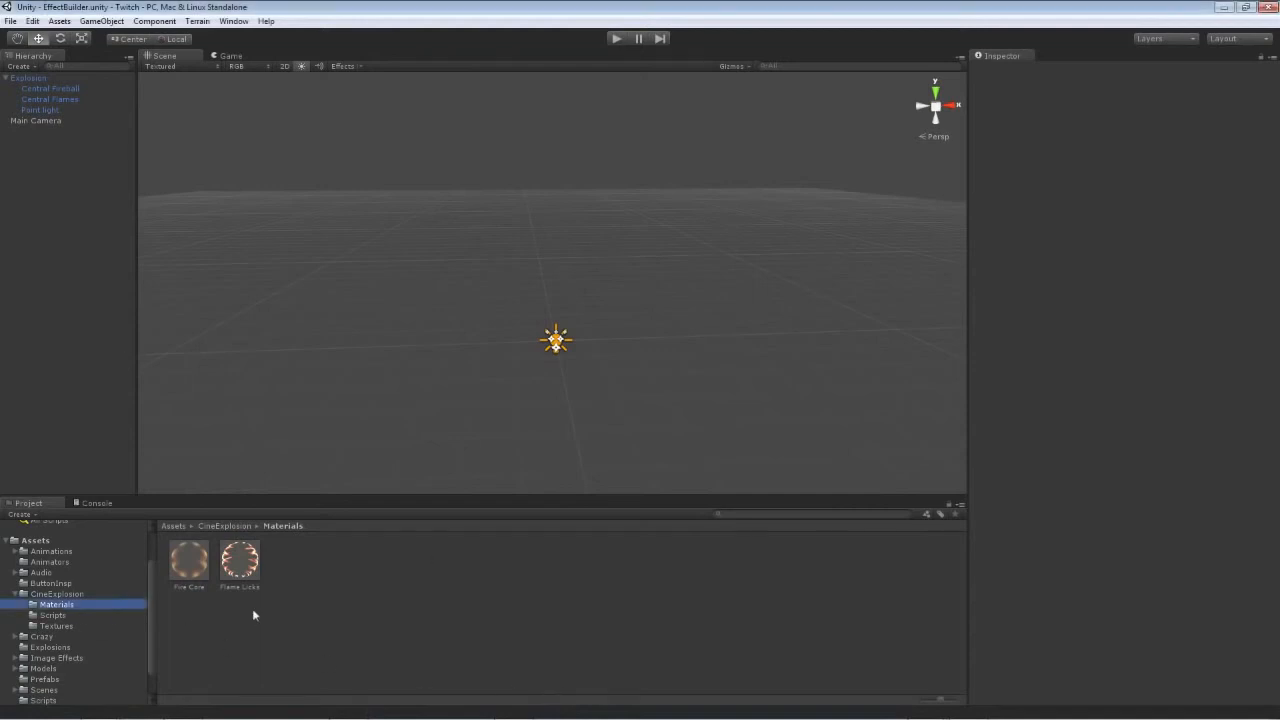
right_click(298, 600)
mouse_move(380, 395)
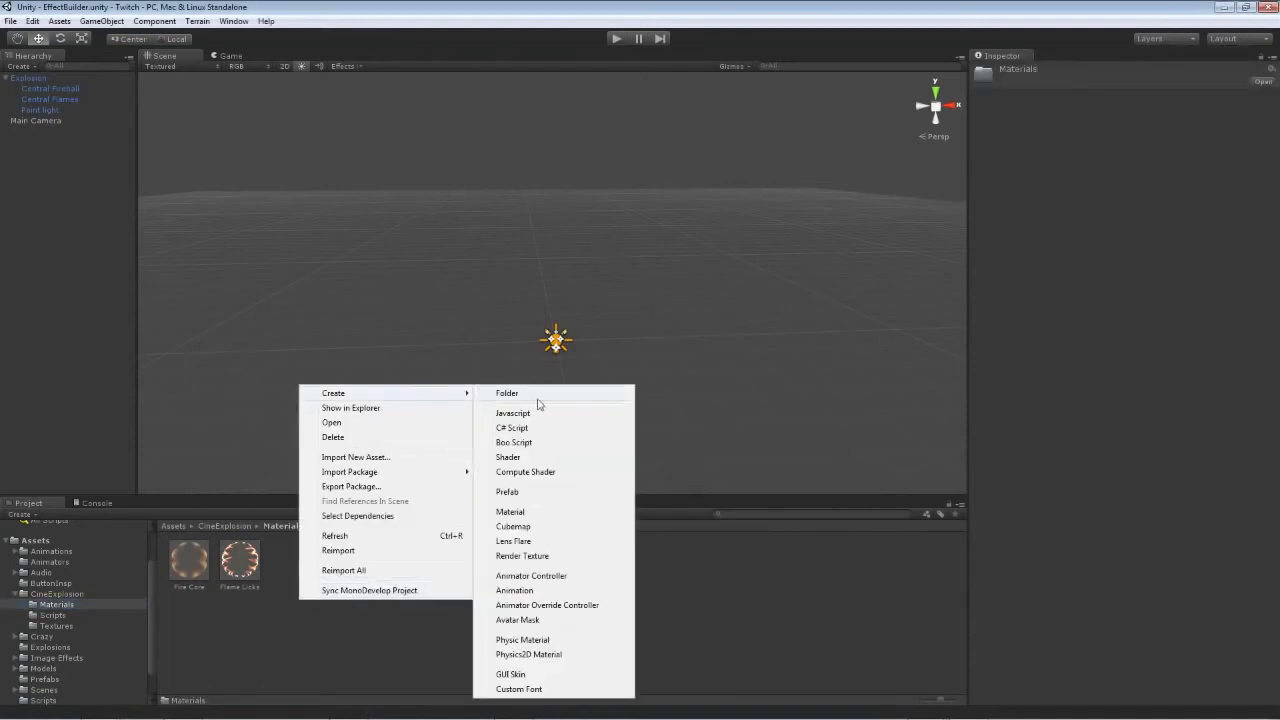
left_click(515, 511)
type("Smoke")
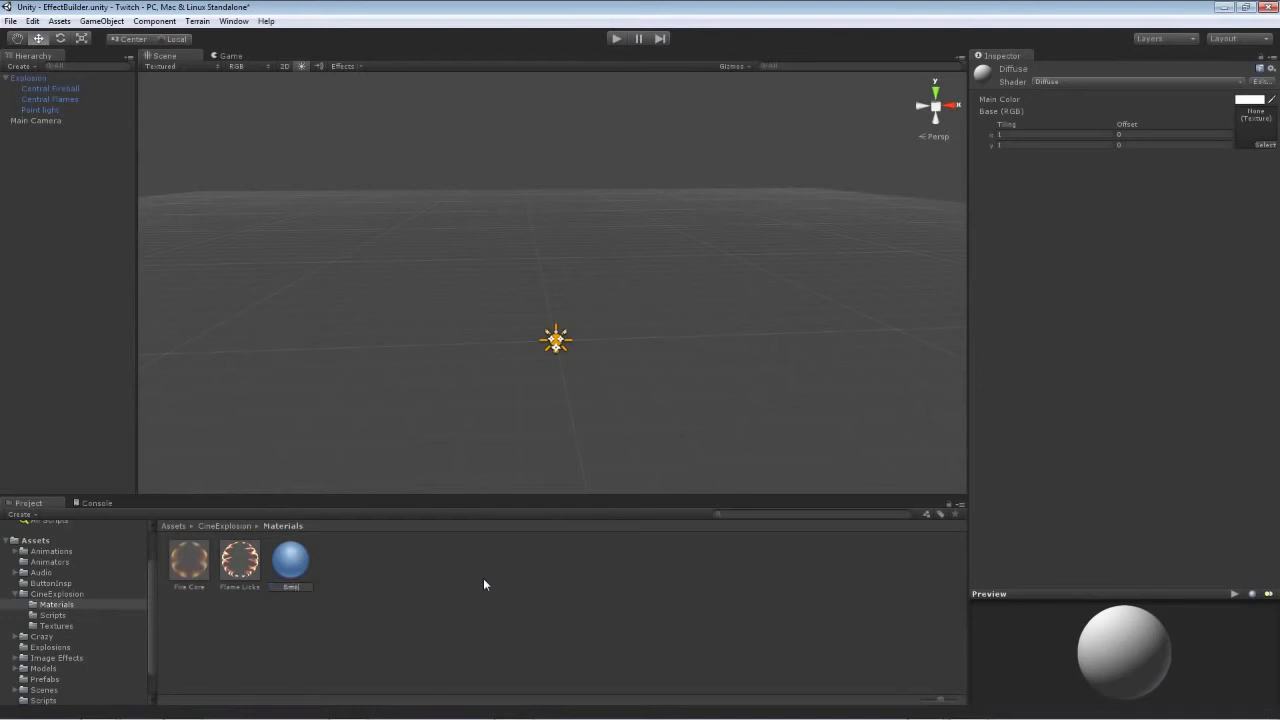
key("Return")
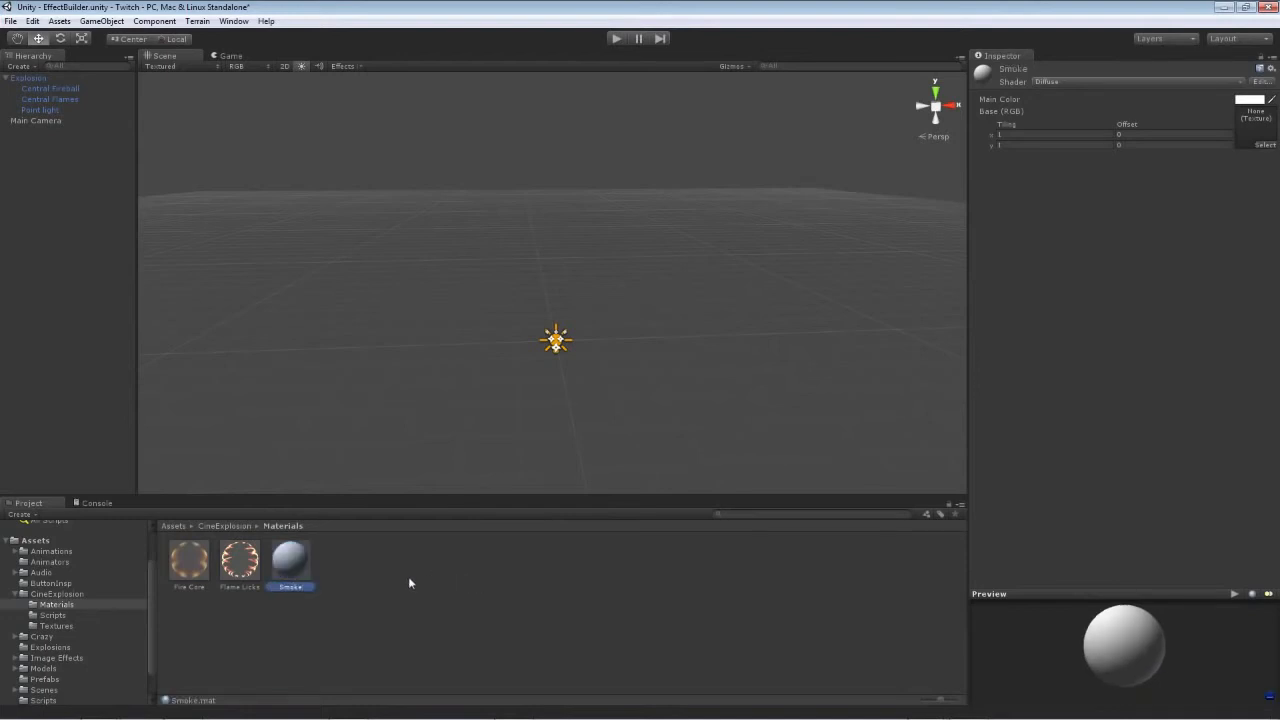
- Import clouds_x4.psd from the Twitch Assets Textures folder into the CineExplosion Textures folder
left_click(60, 626)
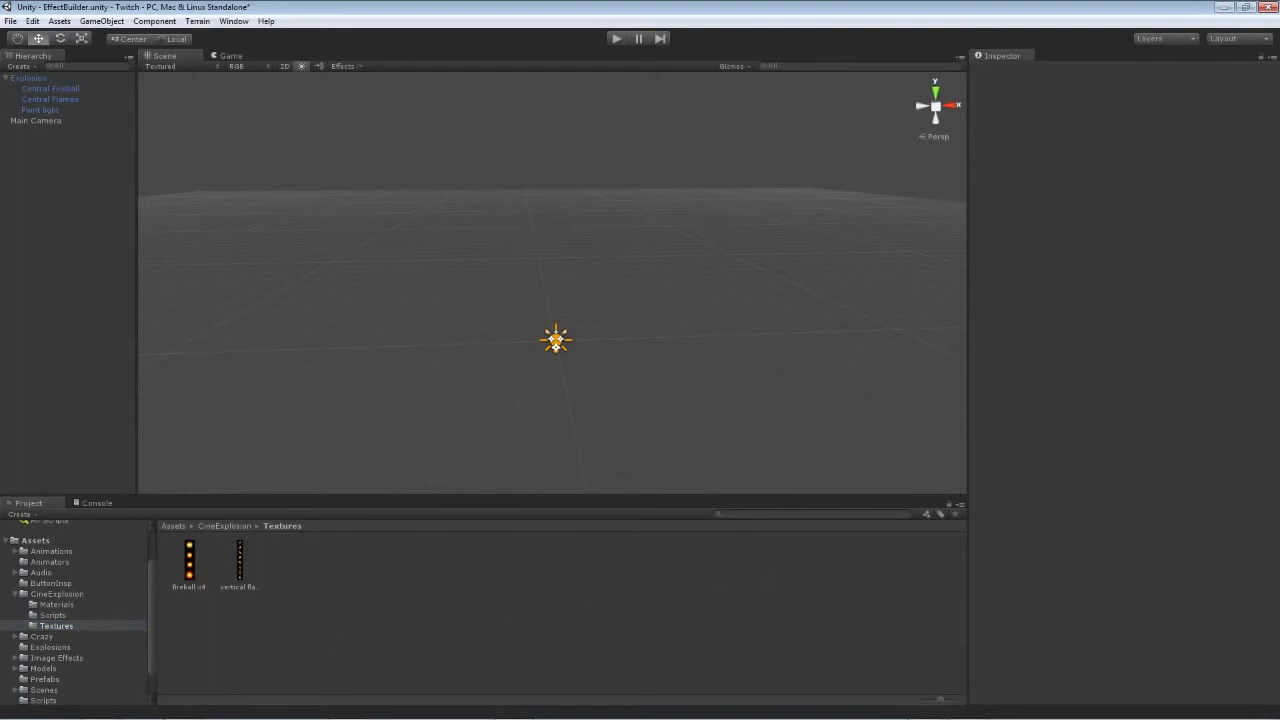
left_click_drag(1279, 94, 883, 126)
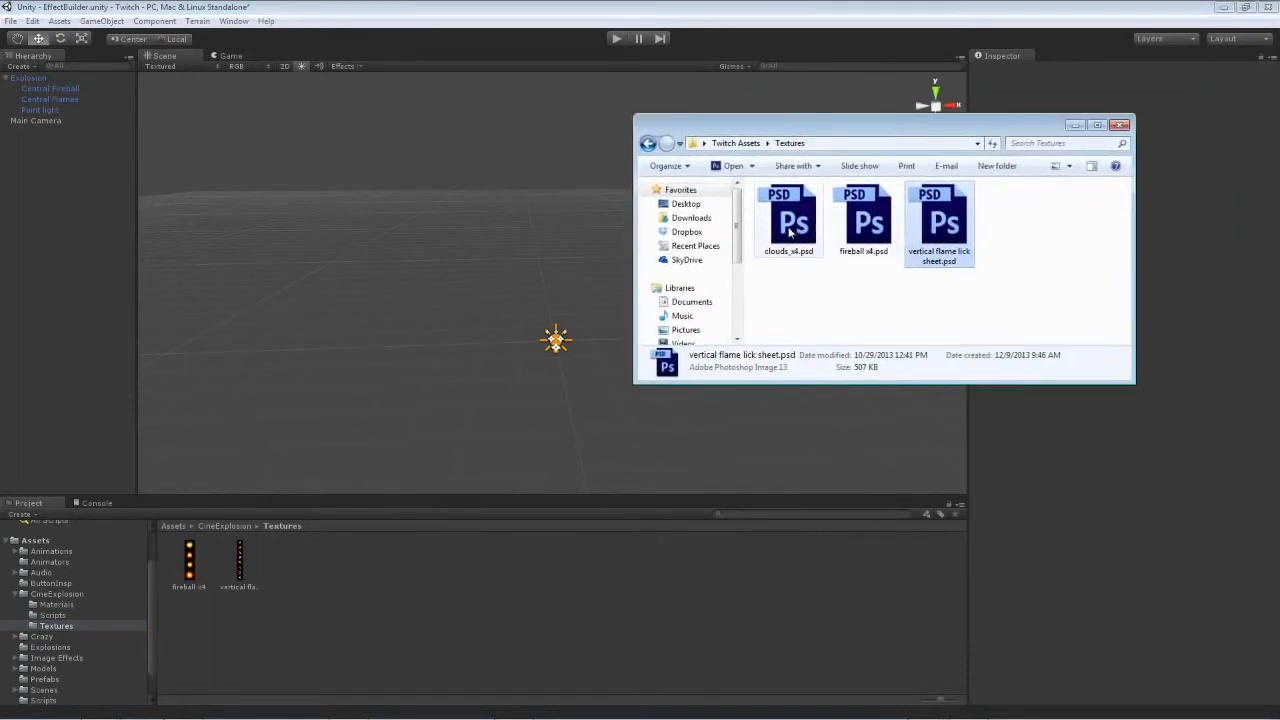
left_click_drag(788, 229, 449, 588)
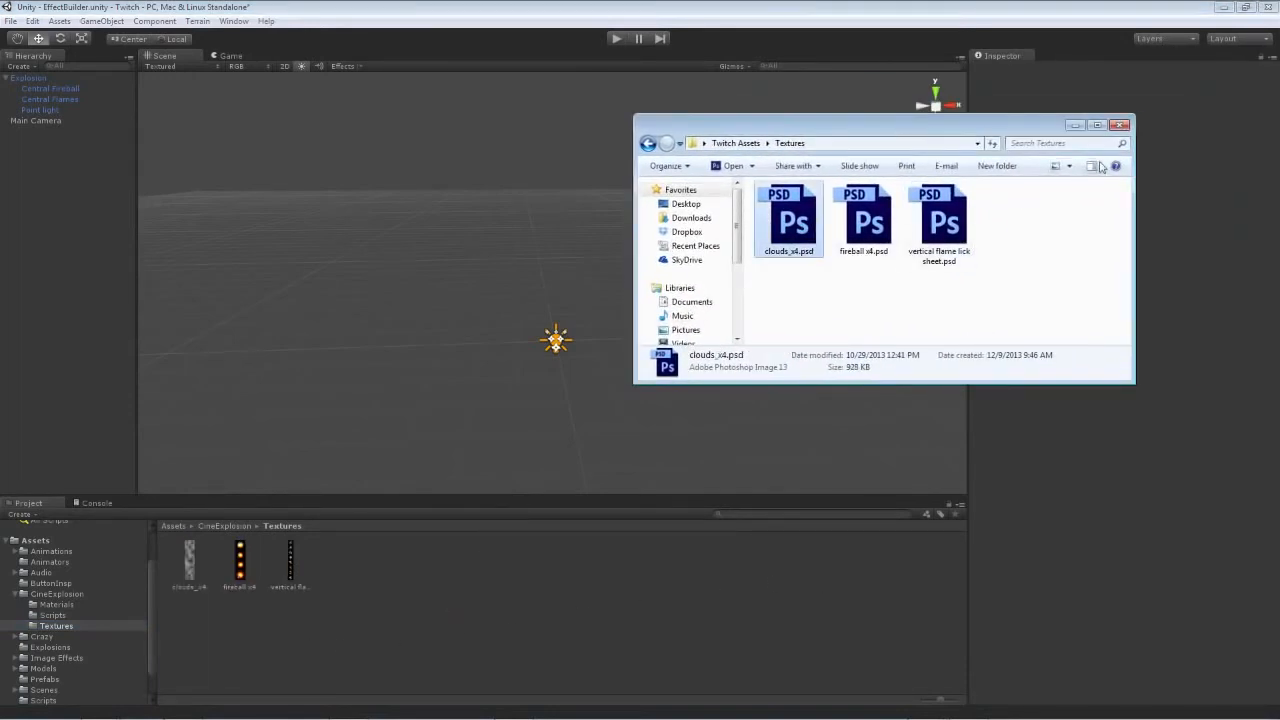
left_click_drag(962, 129, 1279, 131)
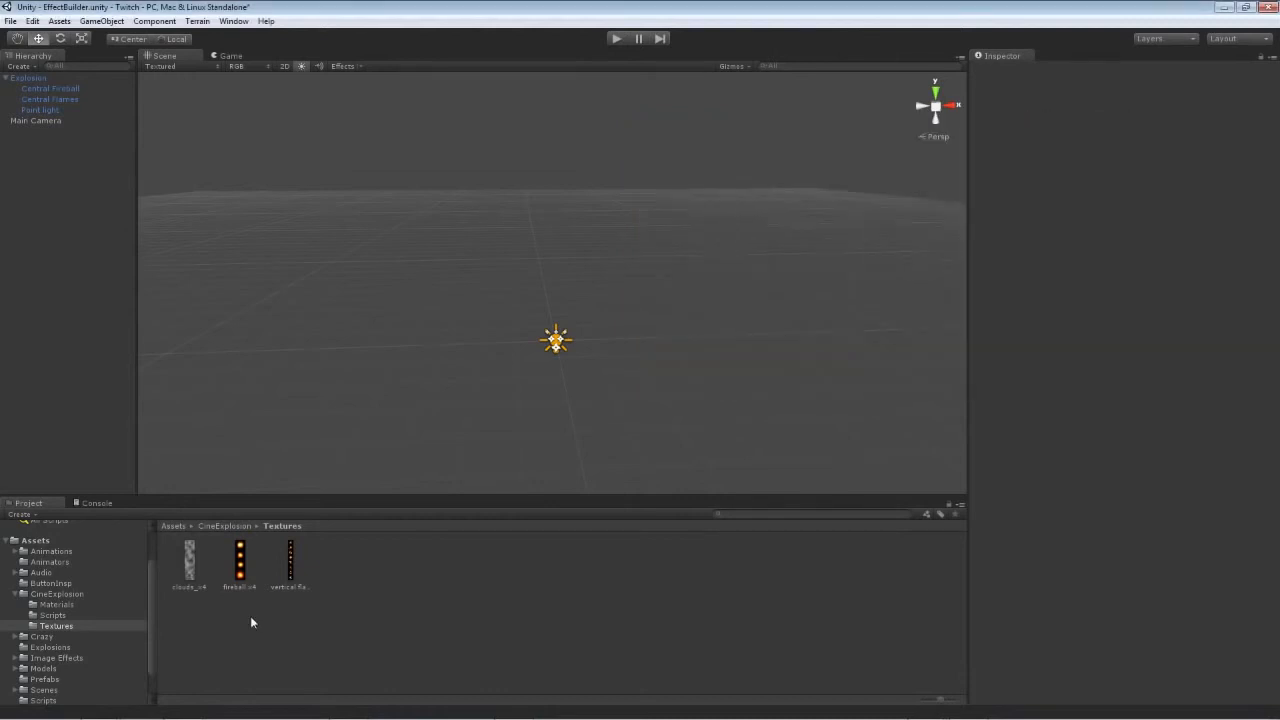
- Set the Smoke material's shader to Particles/Alpha Blended
left_click(56, 605)
left_click(302, 568)
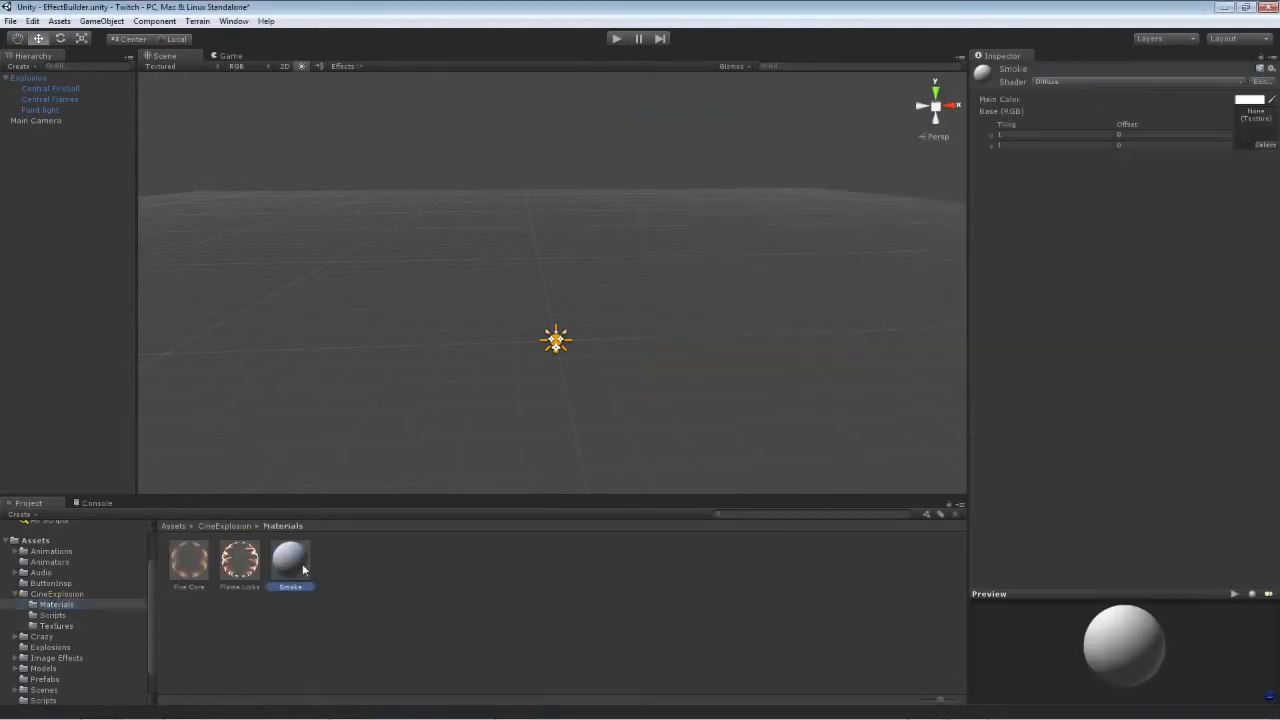
left_click(1118, 82)
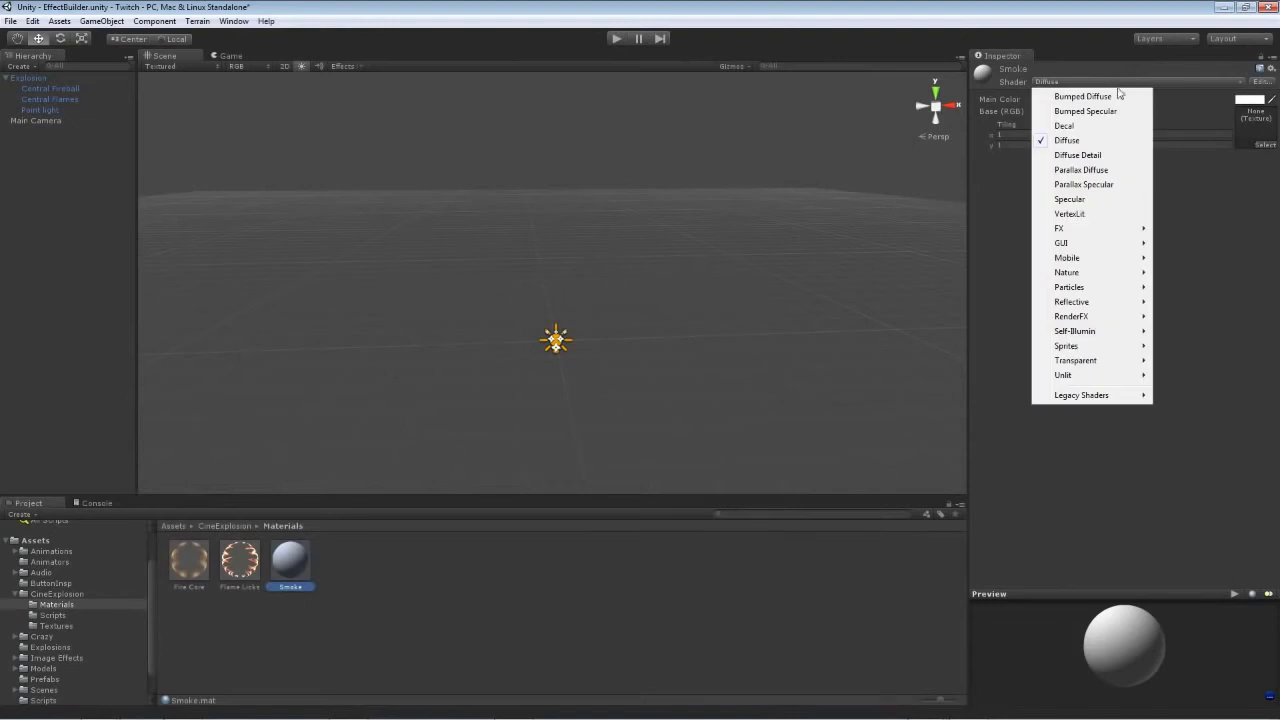
mouse_move(1074, 294)
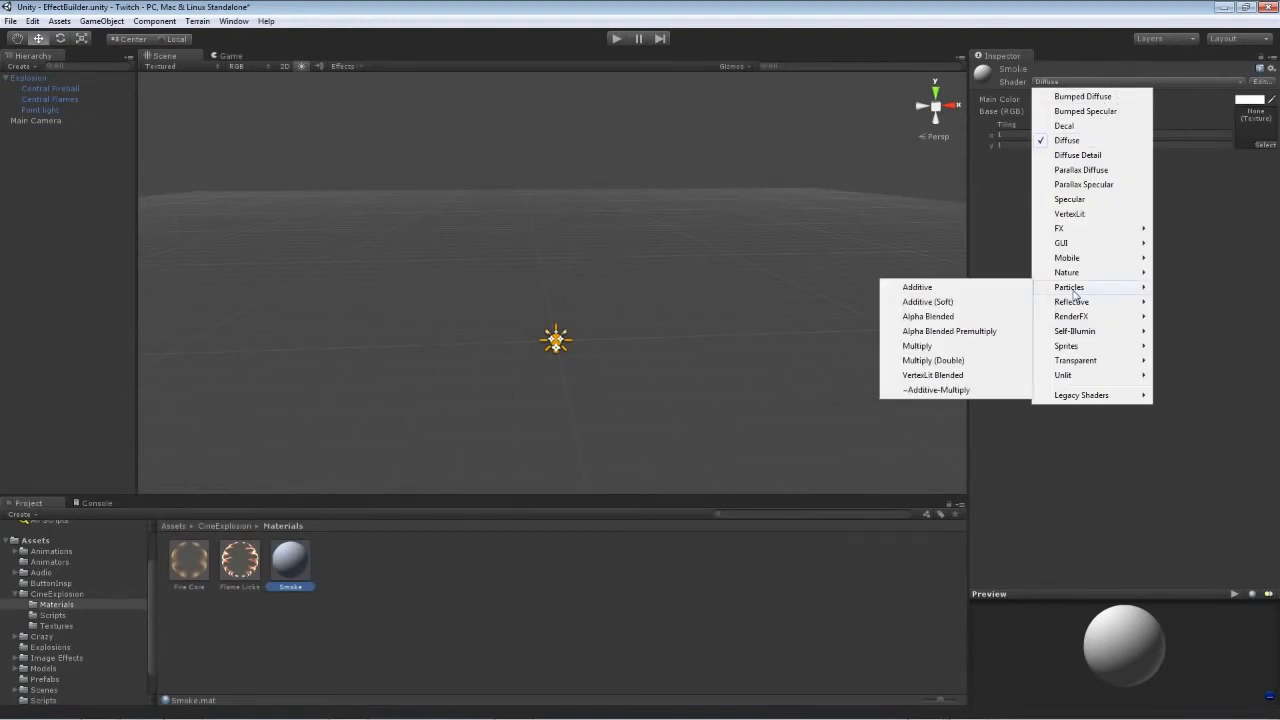
left_click(951, 315)
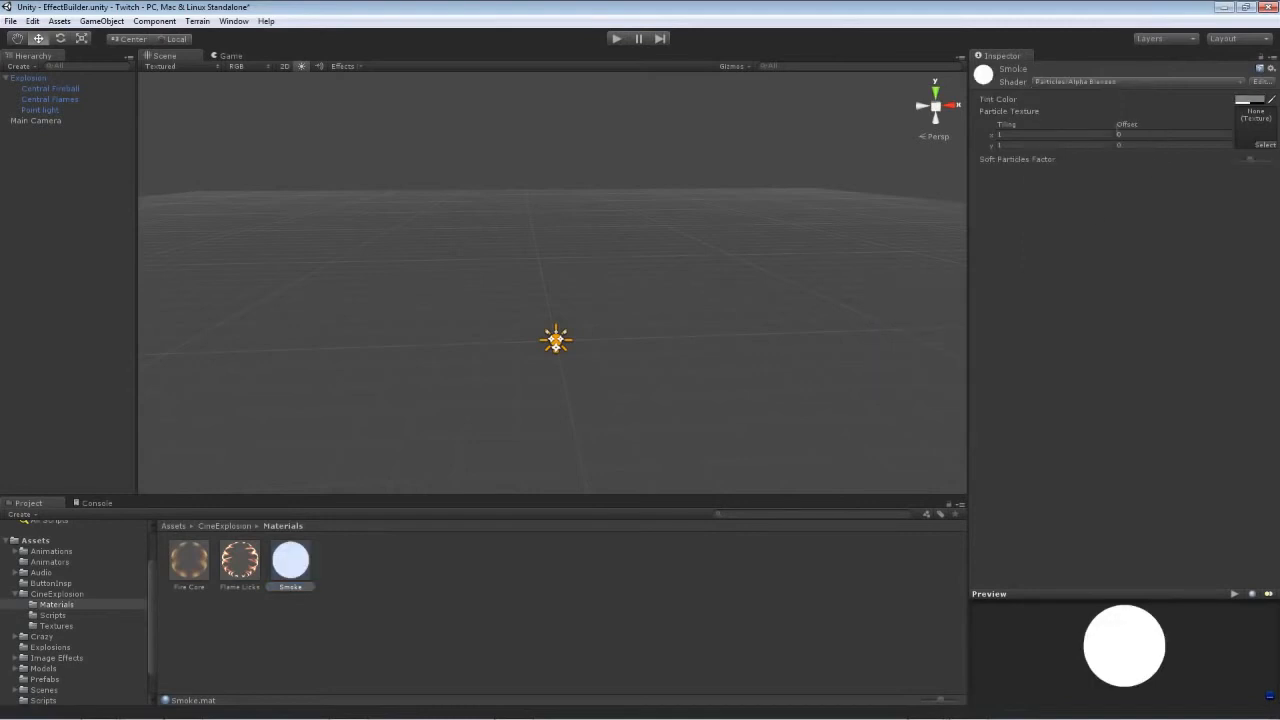
- Assign the clouds_x4 texture as the Smoke material's particle texture
left_click(1263, 146)
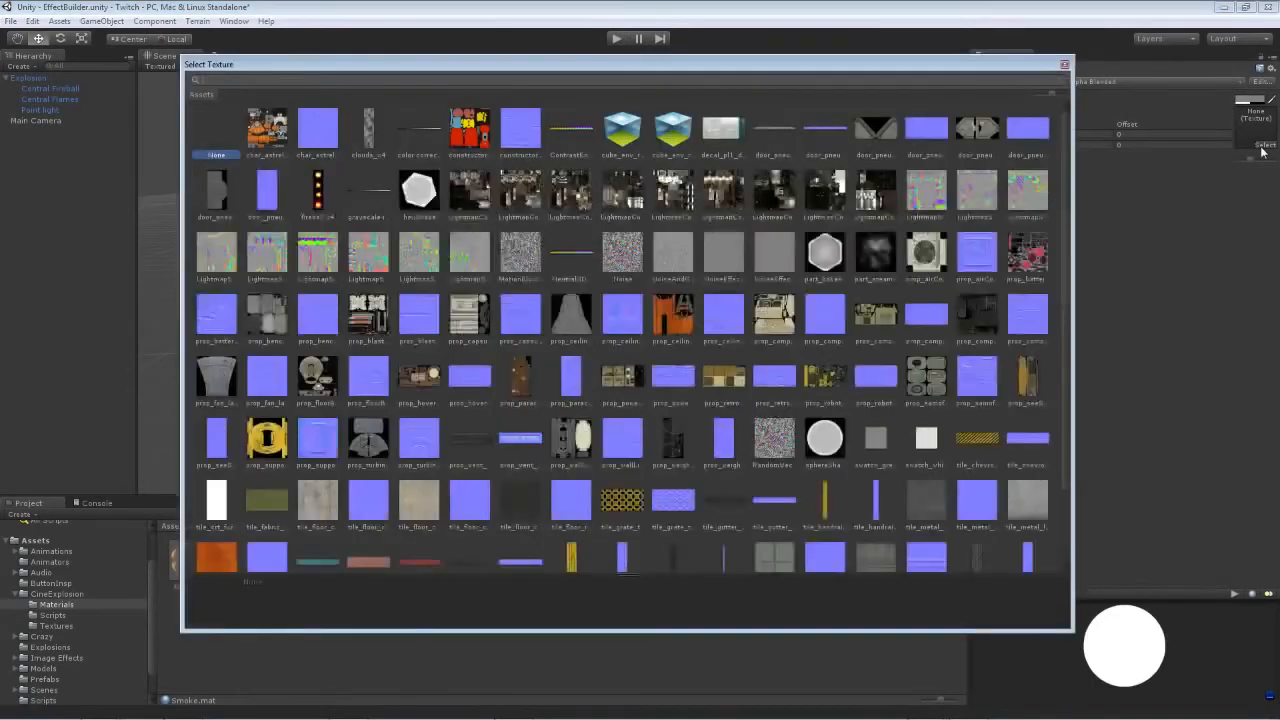
left_click(370, 144)
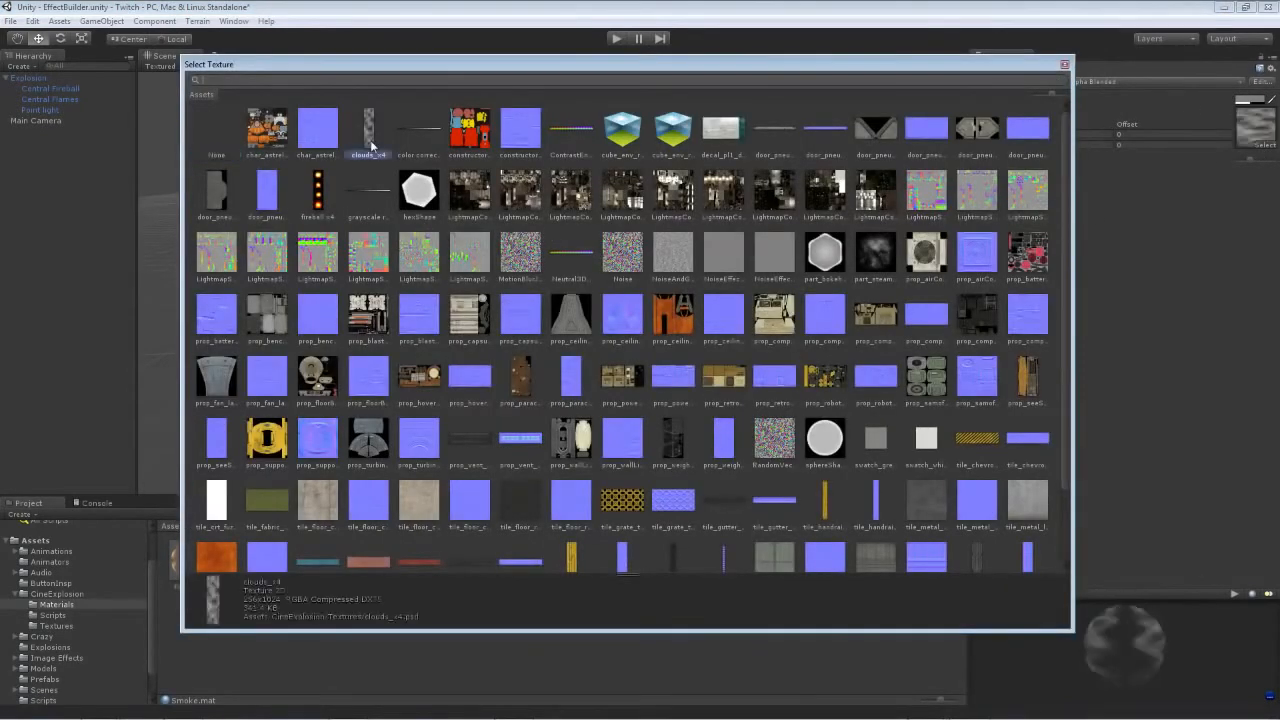
double_click(371, 147)
- Set the Smoke material's tint color to red 40, green 40, blue 40 with alpha 117
left_click(1250, 101)
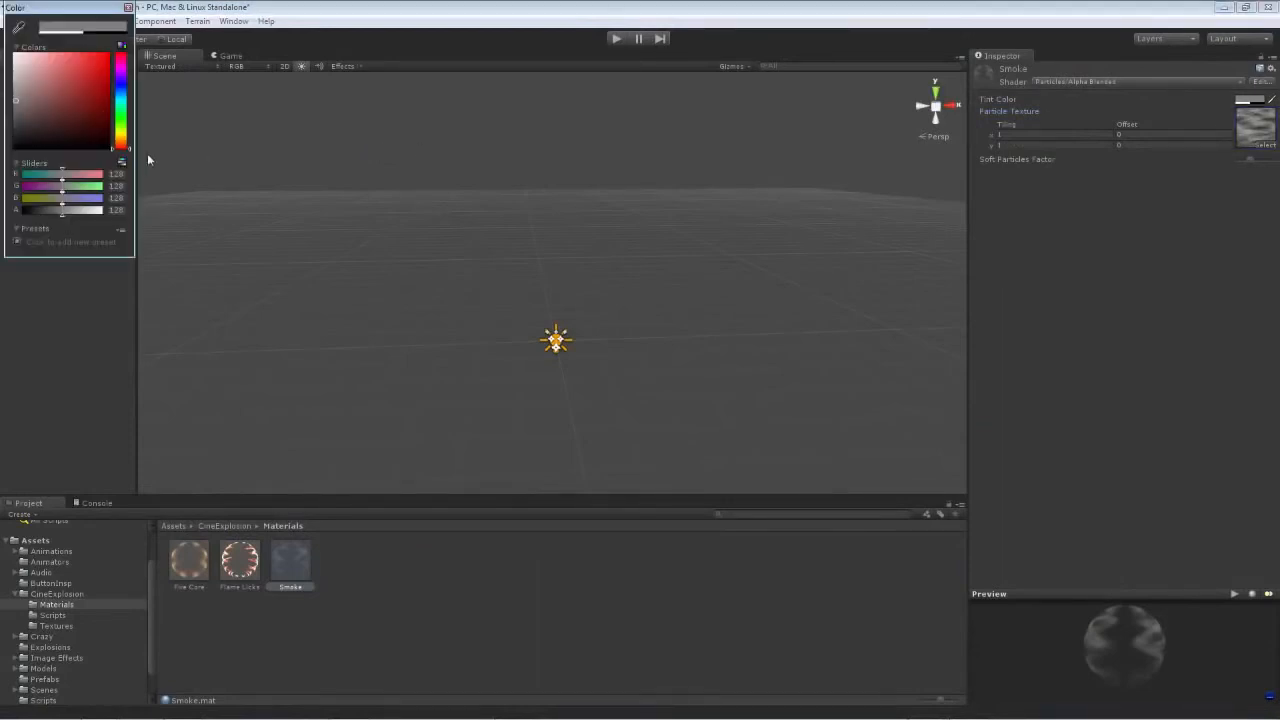
left_click(117, 174)
type("40")
left_click(116, 186)
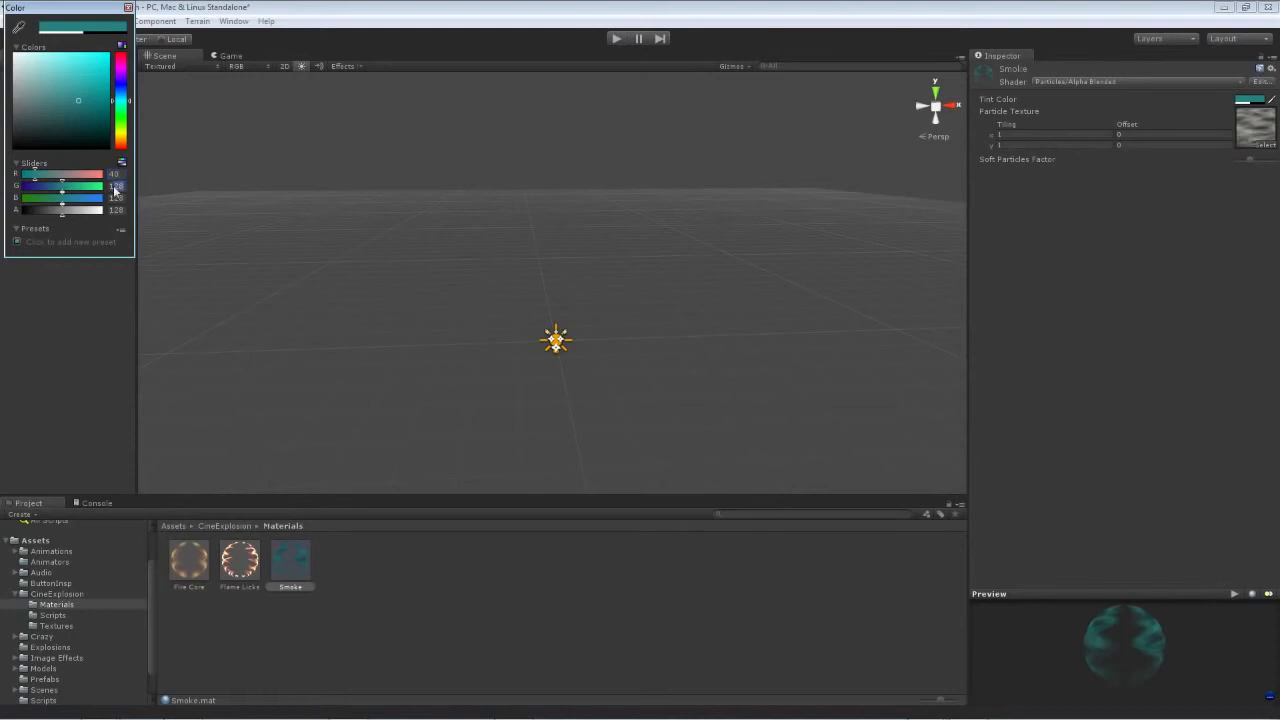
type("40")
left_click(116, 198)
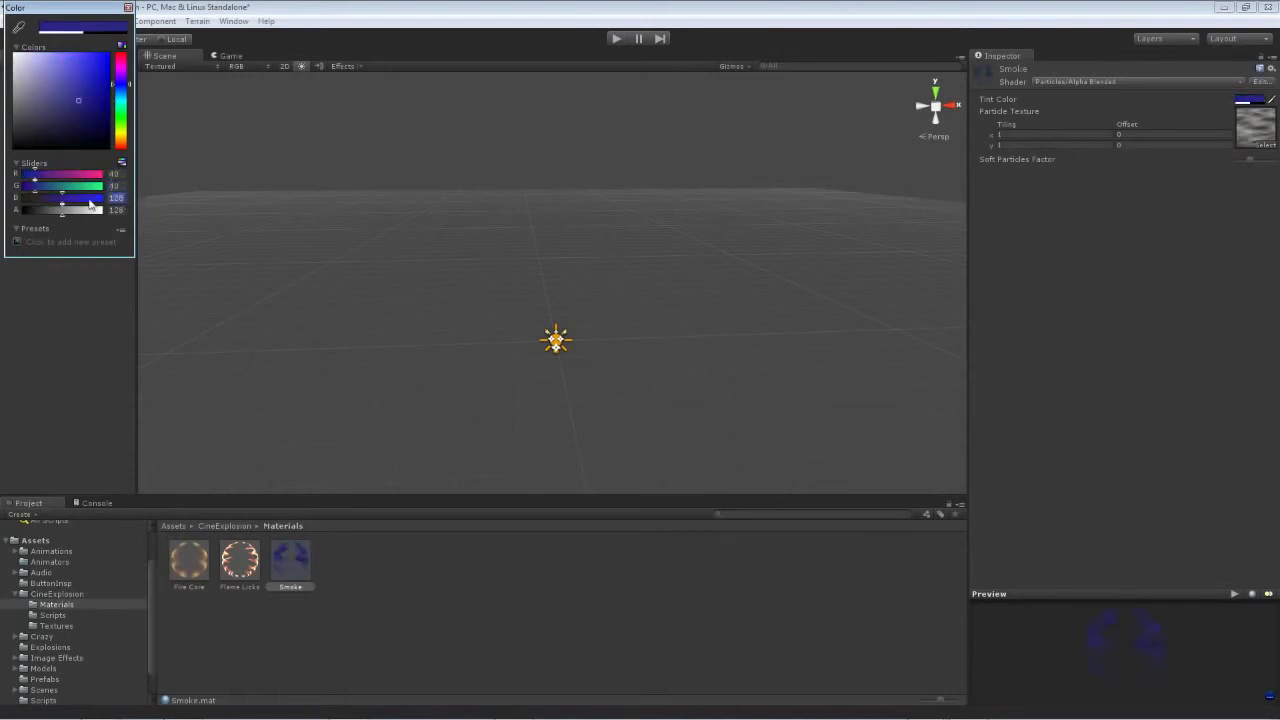
type("40")
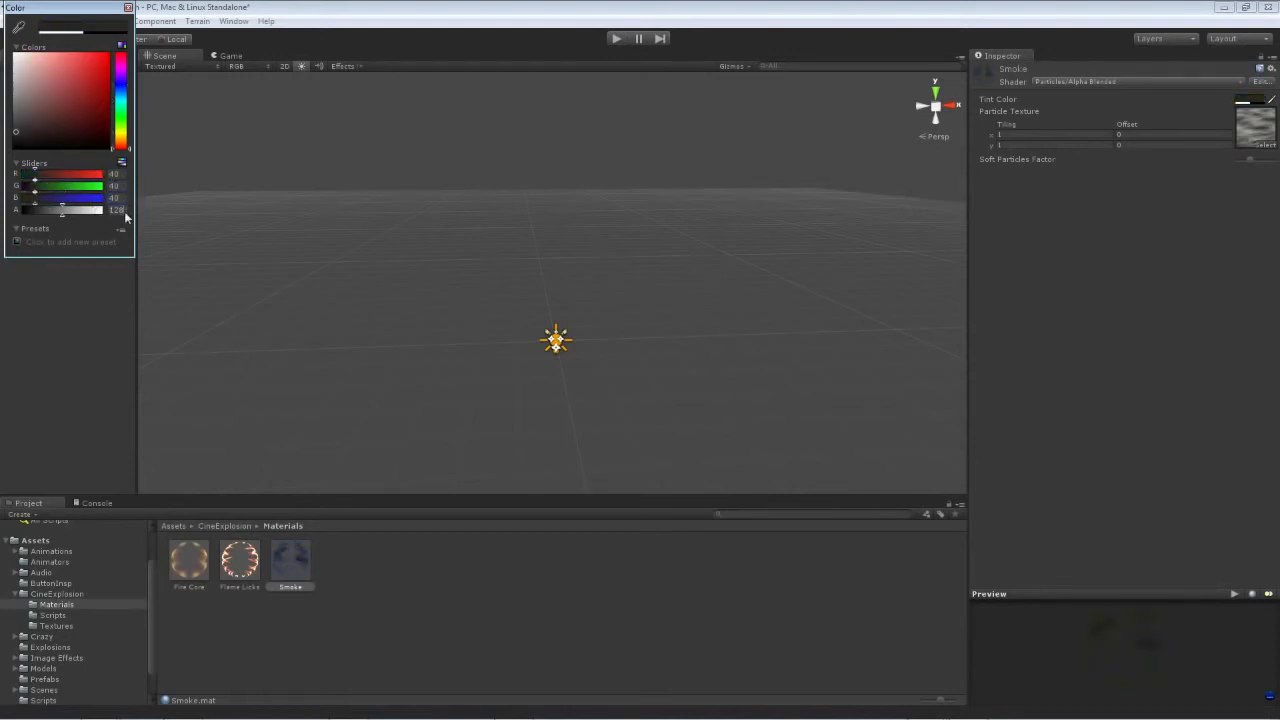
left_click(114, 211)
type("117")
left_click(127, 9)
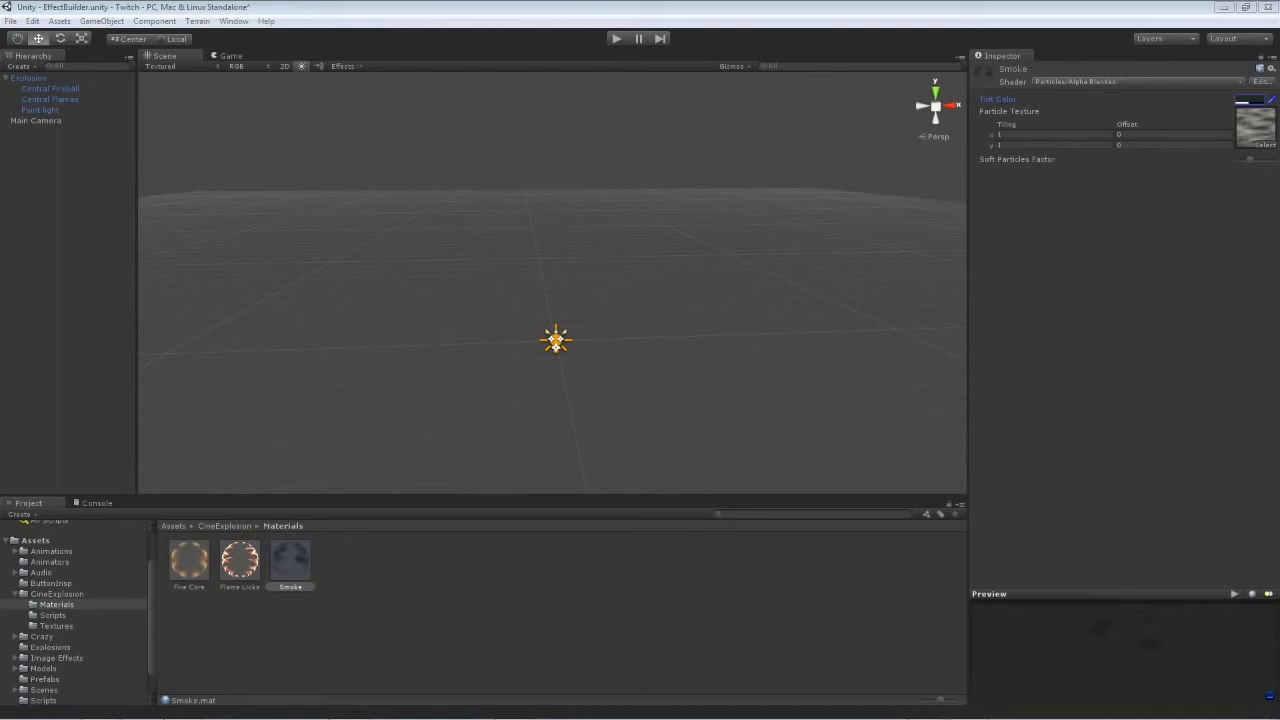
- Duplicate the Central Flames particle system under Explosion and rename the copy Smoke
left_click(66, 101)
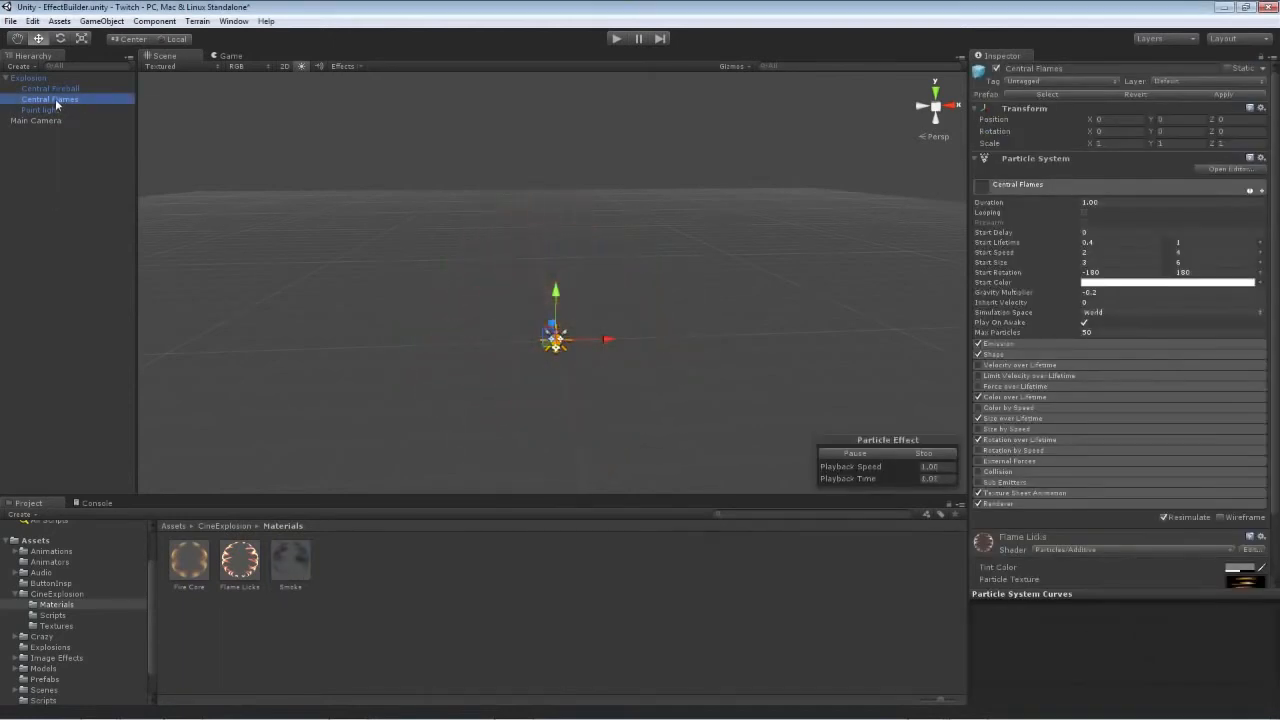
right_click(56, 100)
left_click(95, 157)
left_click(67, 109)
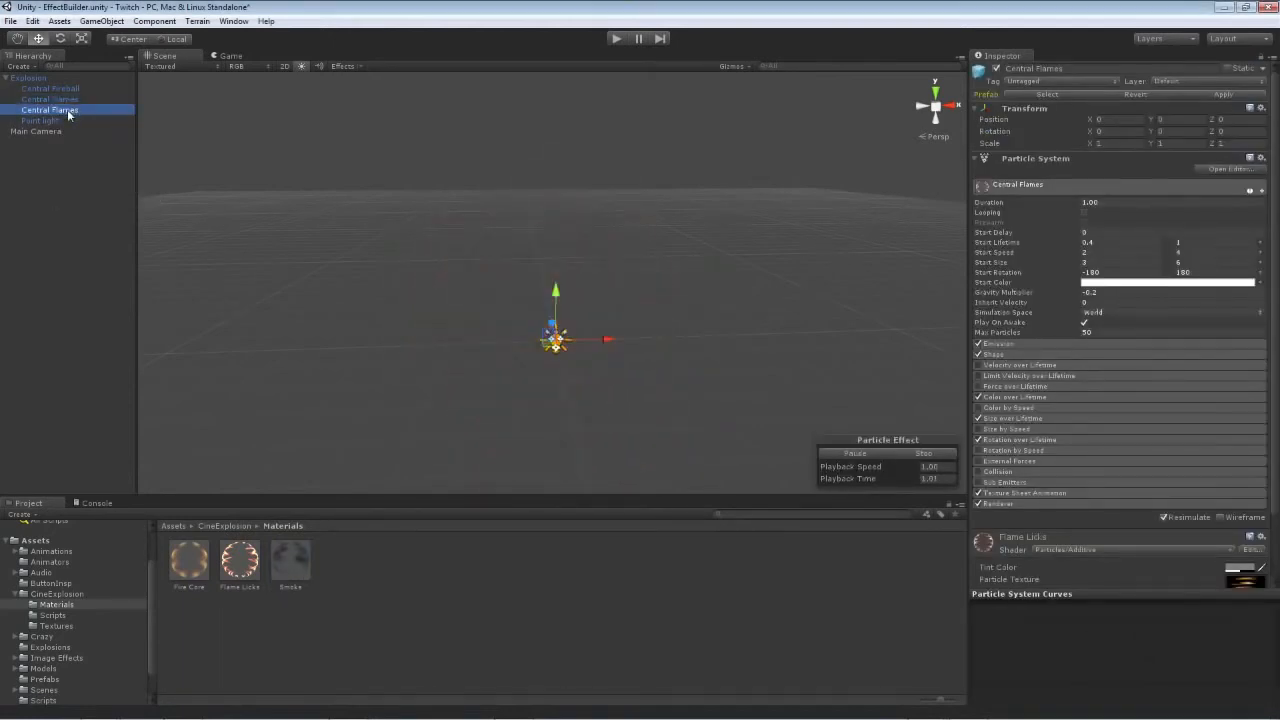
type("Smoke")
key("Return")
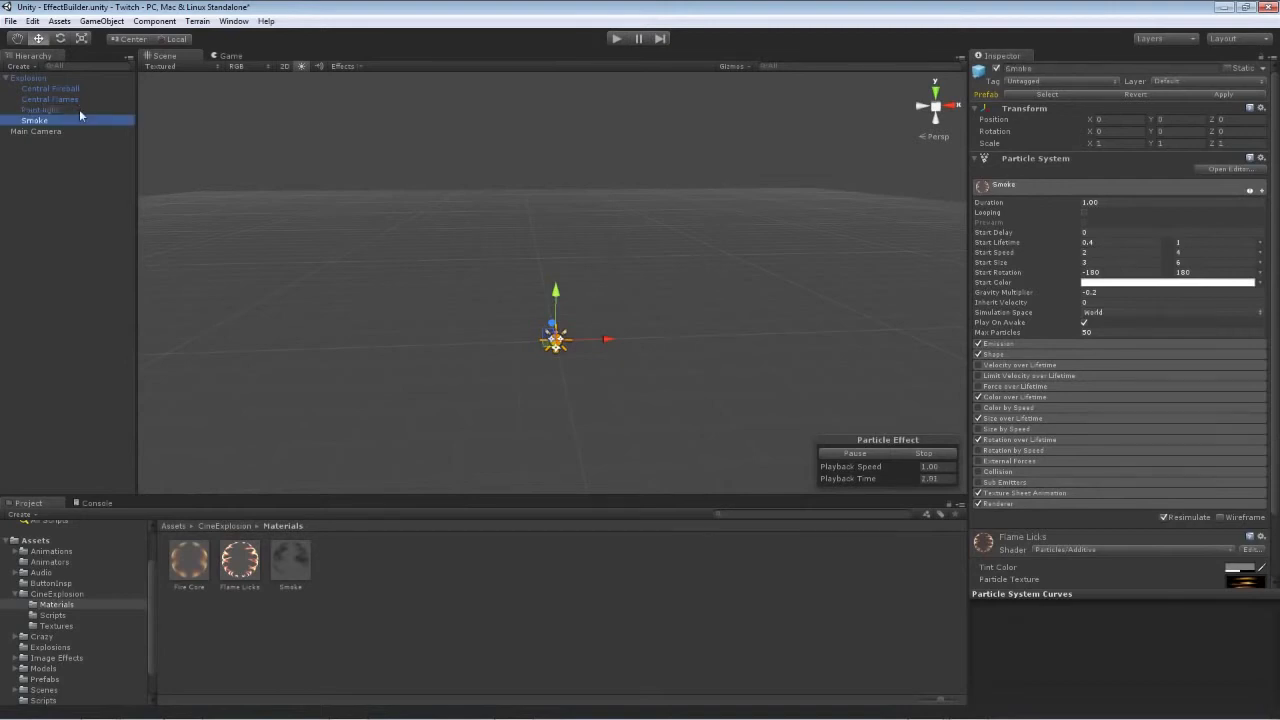
left_click(36, 78)
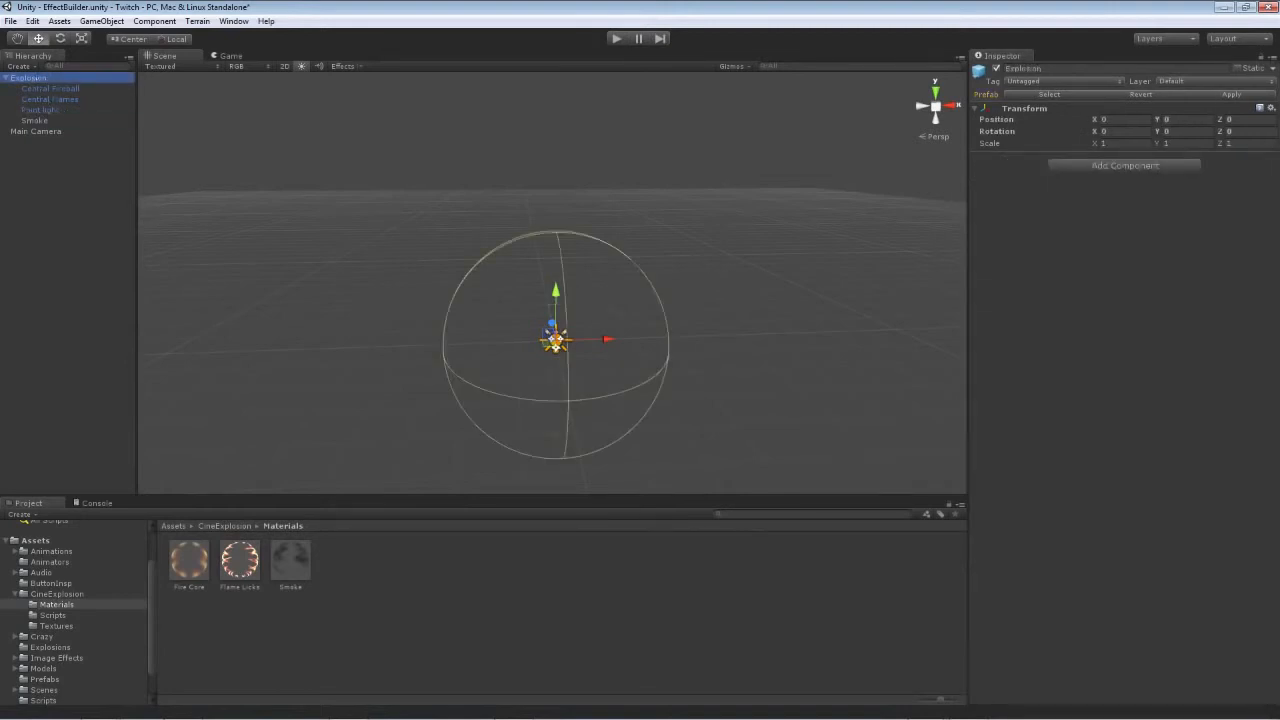
- Set the Smoke particle system's duration to 3 and its start lifetime range to 4–6
left_click(49, 121)
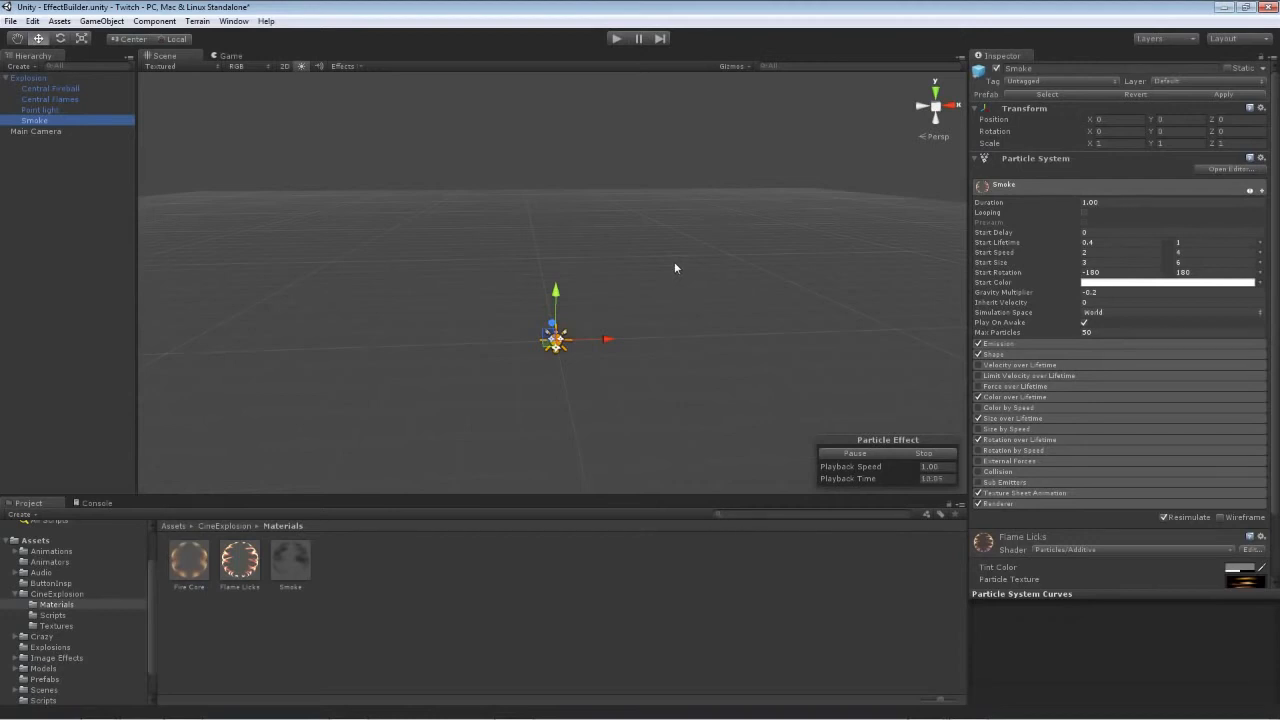
left_click(1095, 202)
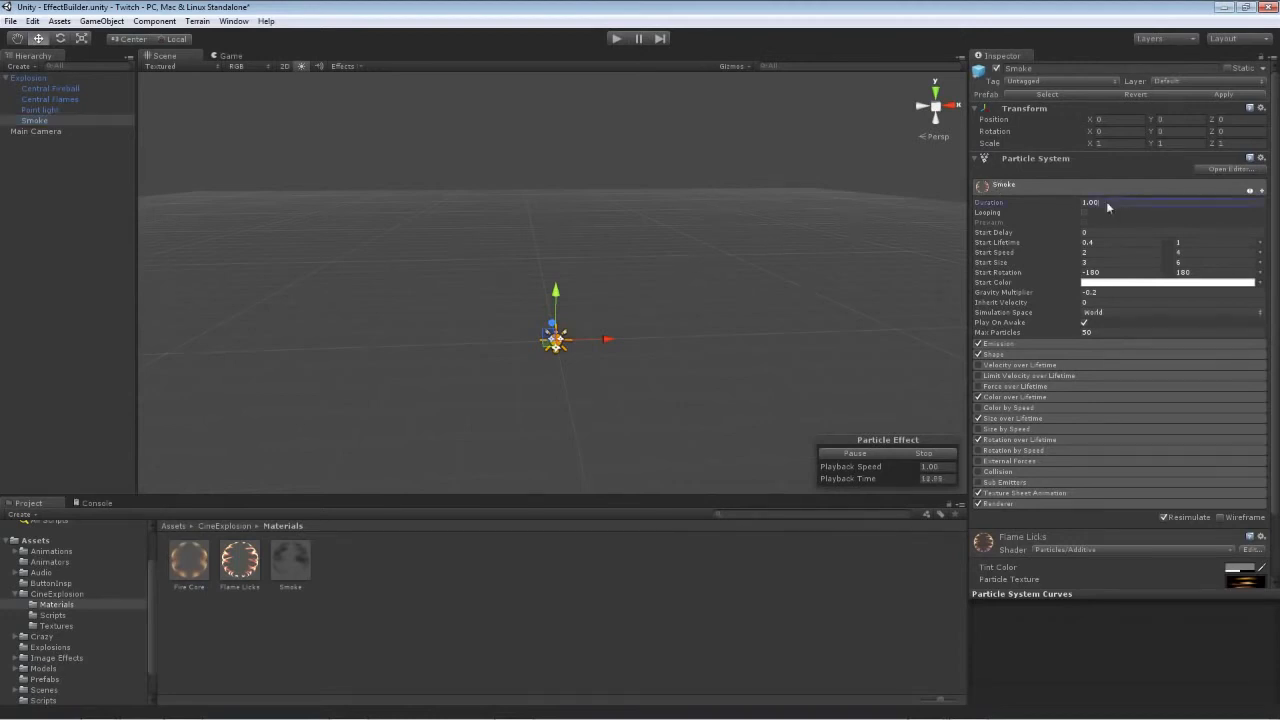
type("3")
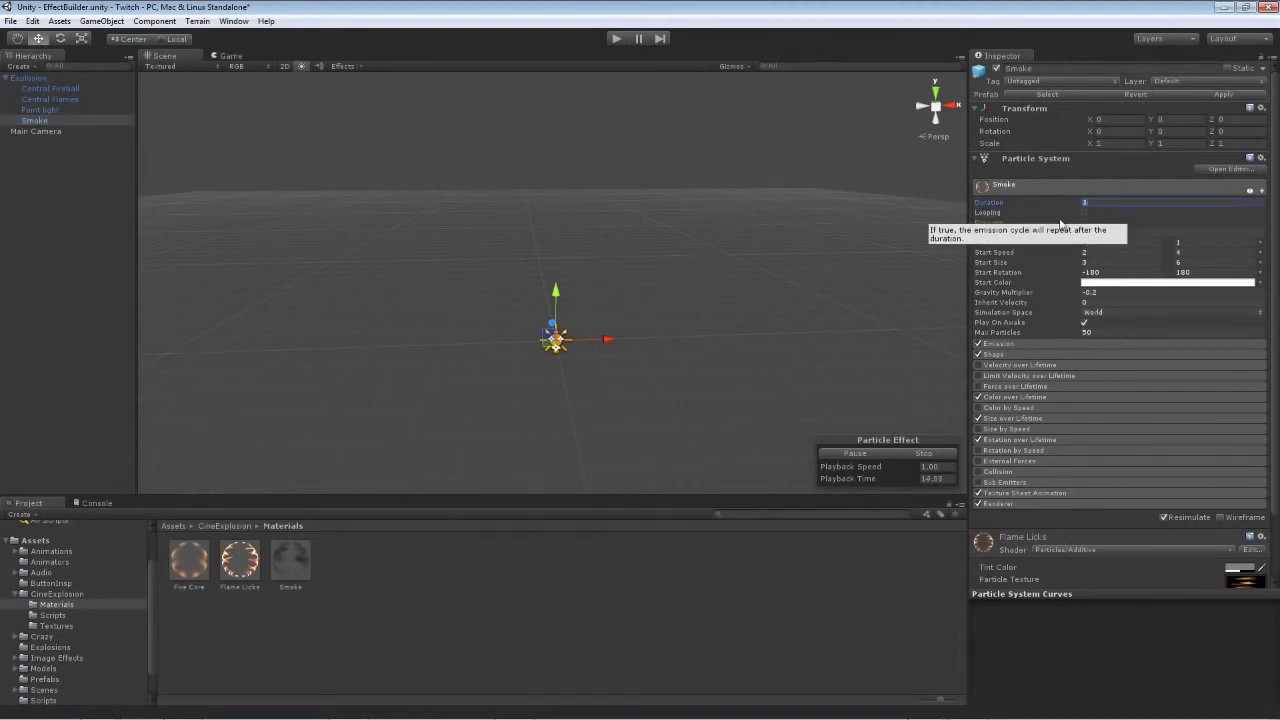
left_click(1100, 243)
type("0.4")
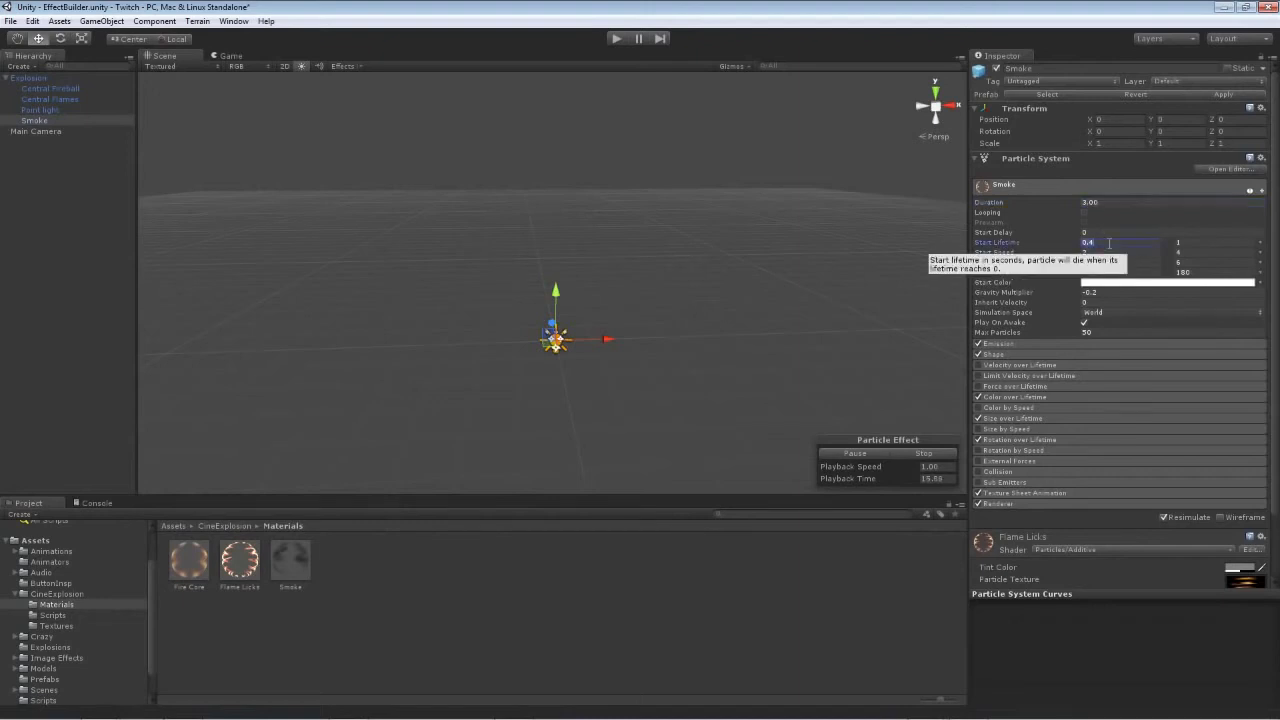
double_click(1107, 243)
type("6")
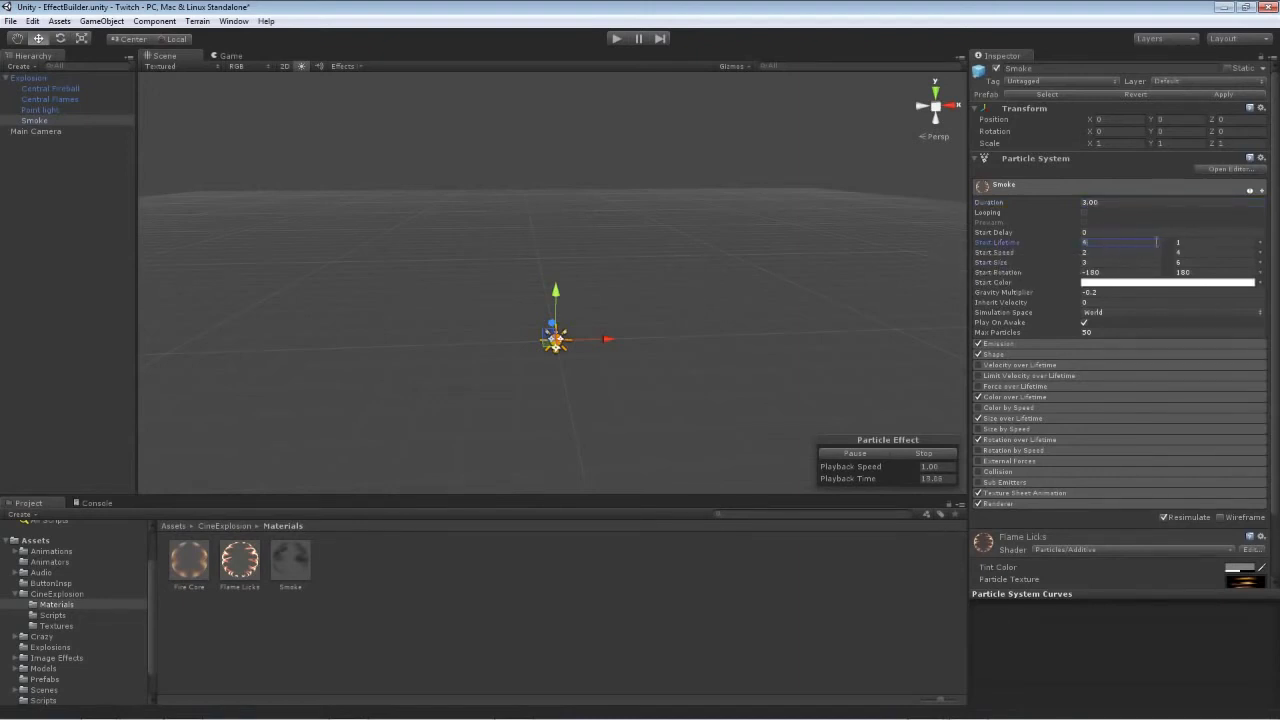
left_click(1174, 244)
- Set the Smoke particles' start speed range to 0–1 and start size range to 2–3
left_click(1101, 252)
type("0")
left_click(1173, 253)
type("1")
left_click(1094, 262)
type("2")
left_click(1197, 260)
type("3")
- Make the Smoke start color random between two colors and set the first to a translucent gray with RGB 94, 94, 94
left_click(1122, 286)
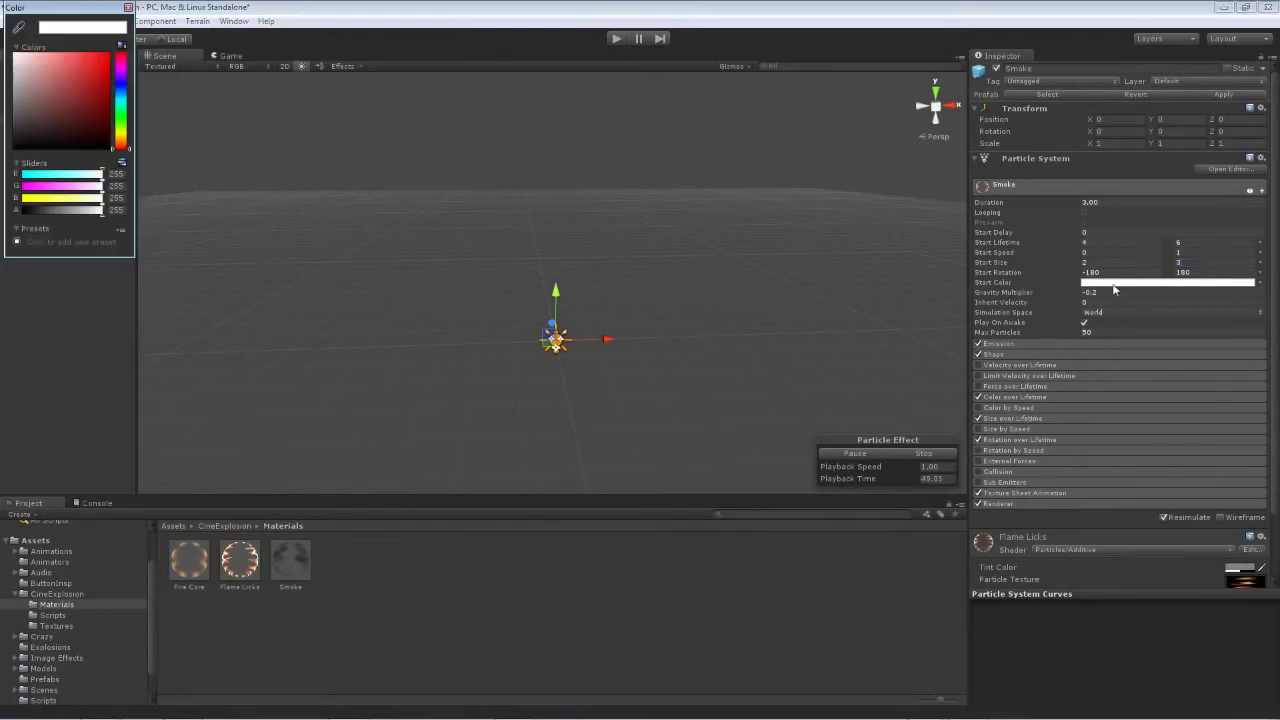
left_click(127, 8)
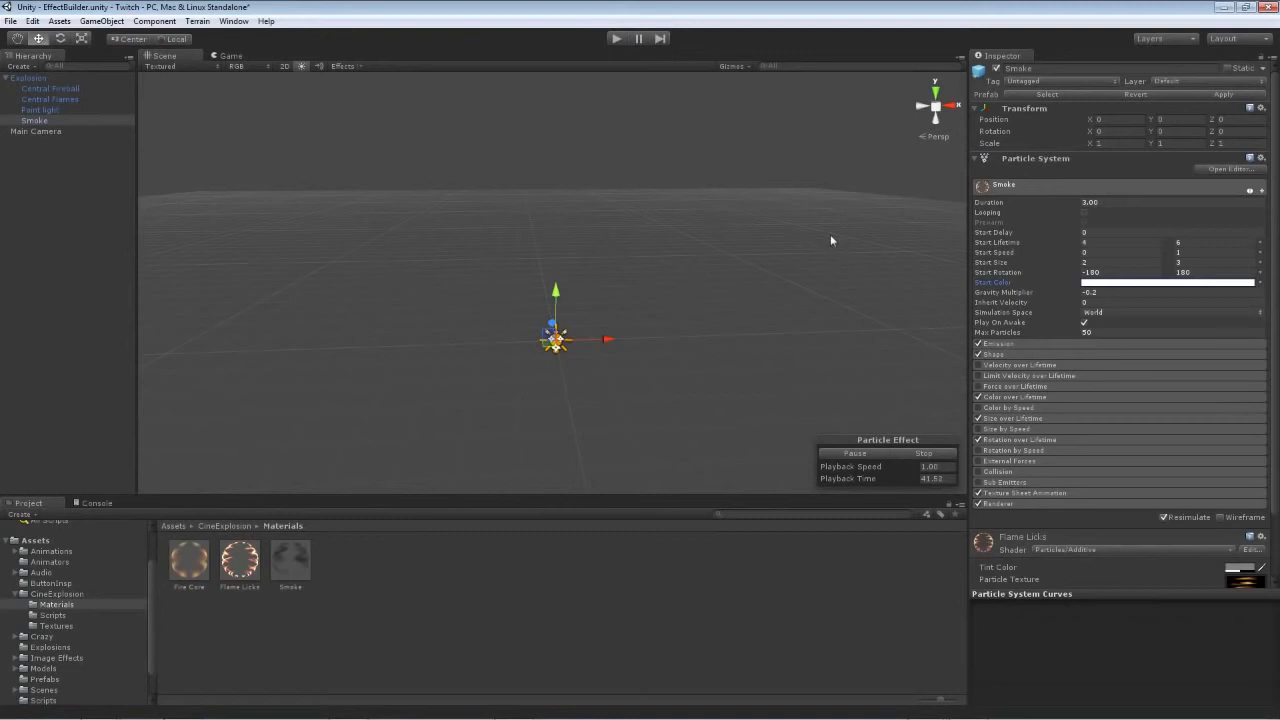
left_click(1264, 284)
left_click(1180, 321)
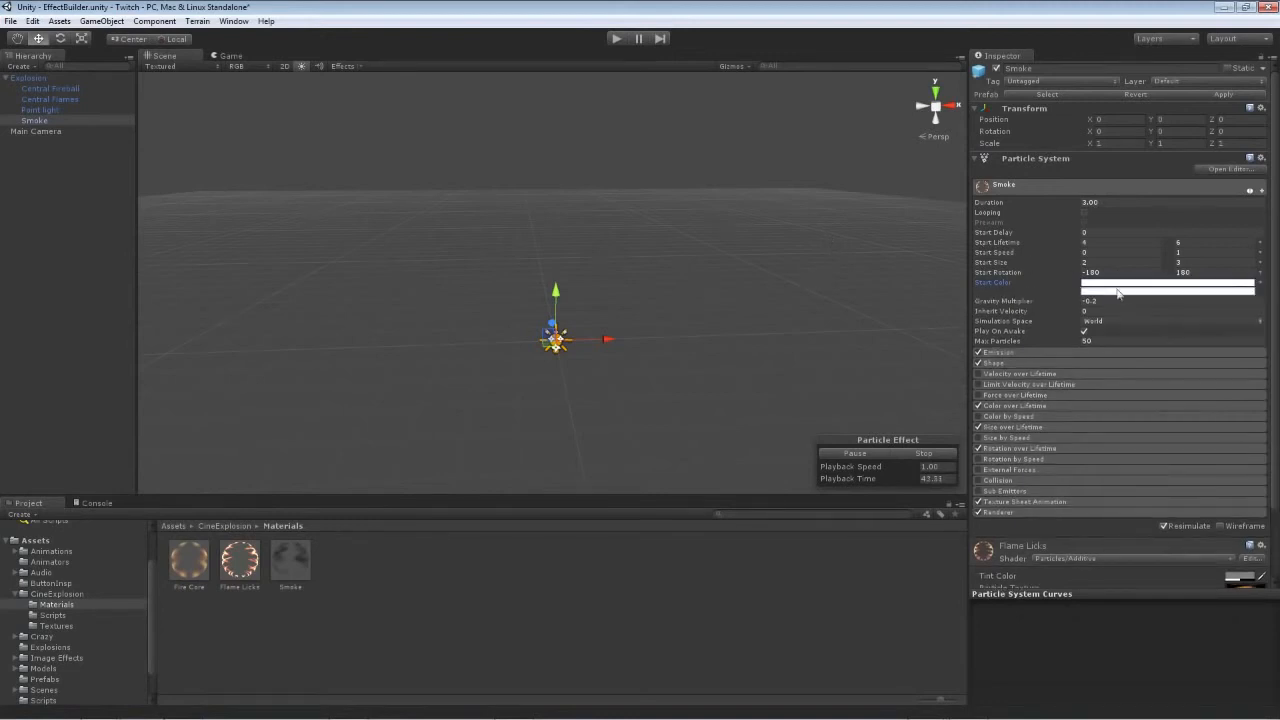
left_click(1110, 284)
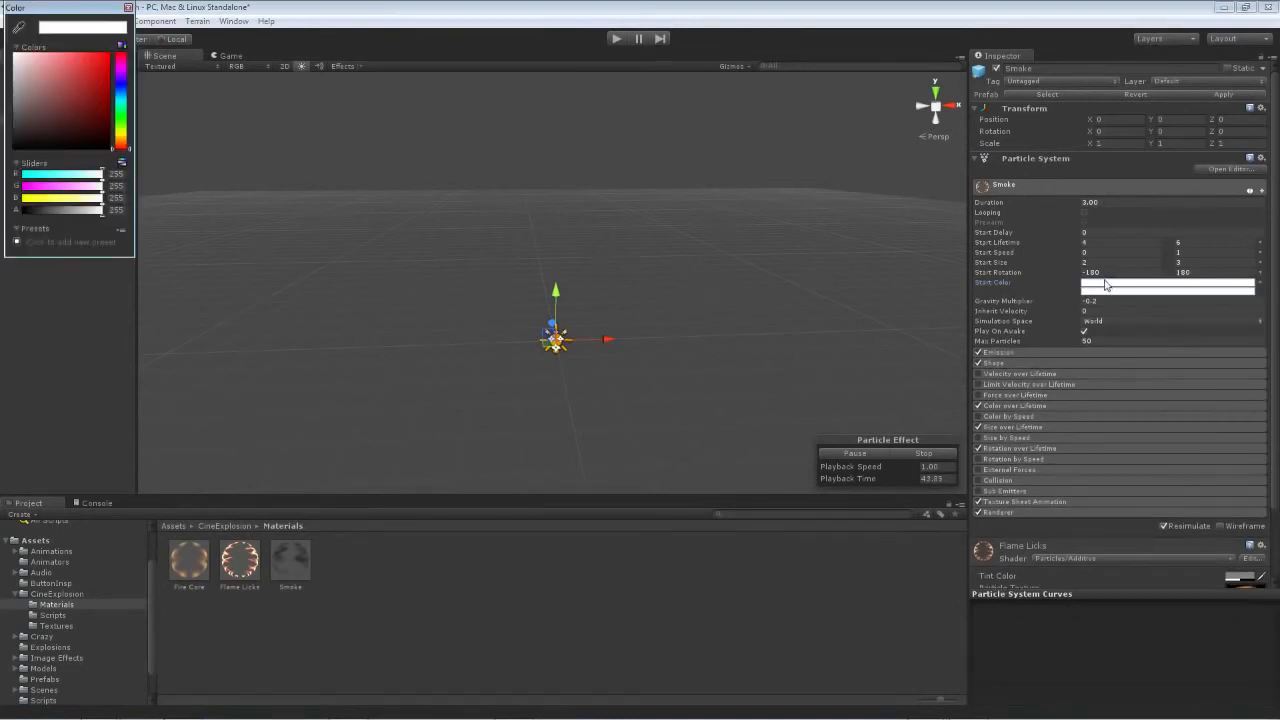
left_click(108, 175)
type("94")
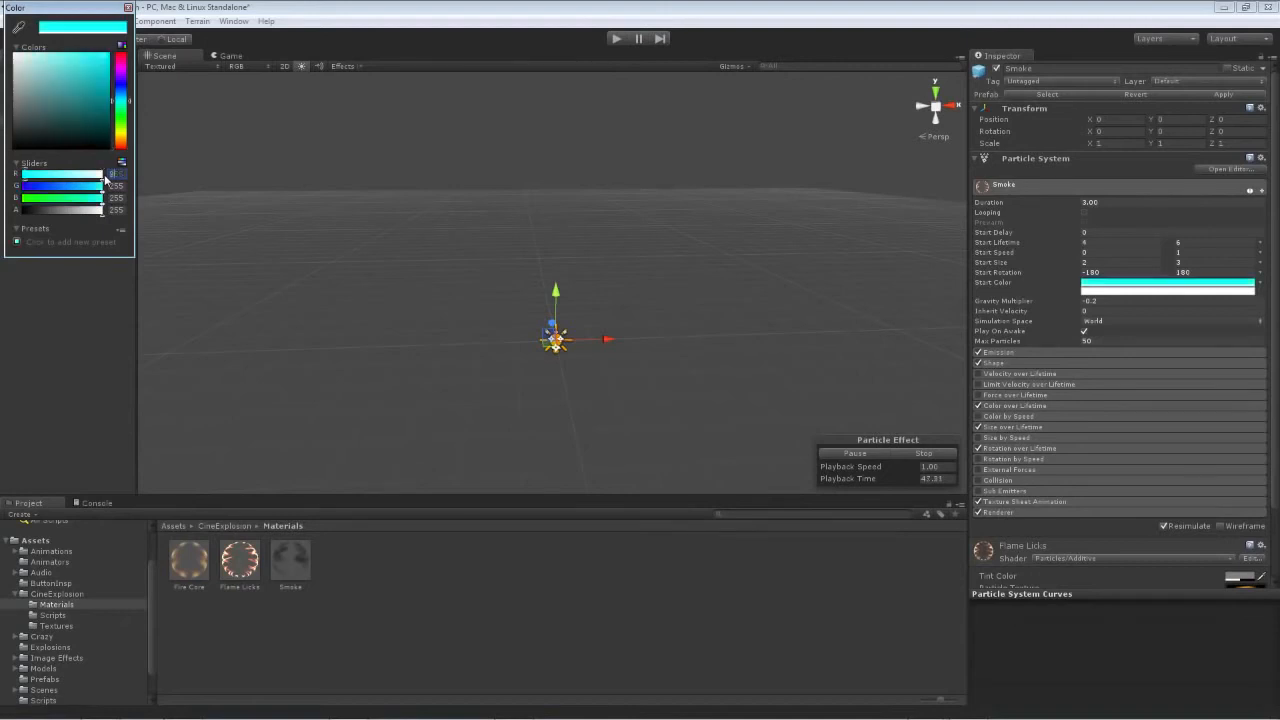
key("Tab")
type("94")
key("Tab")
type("94")
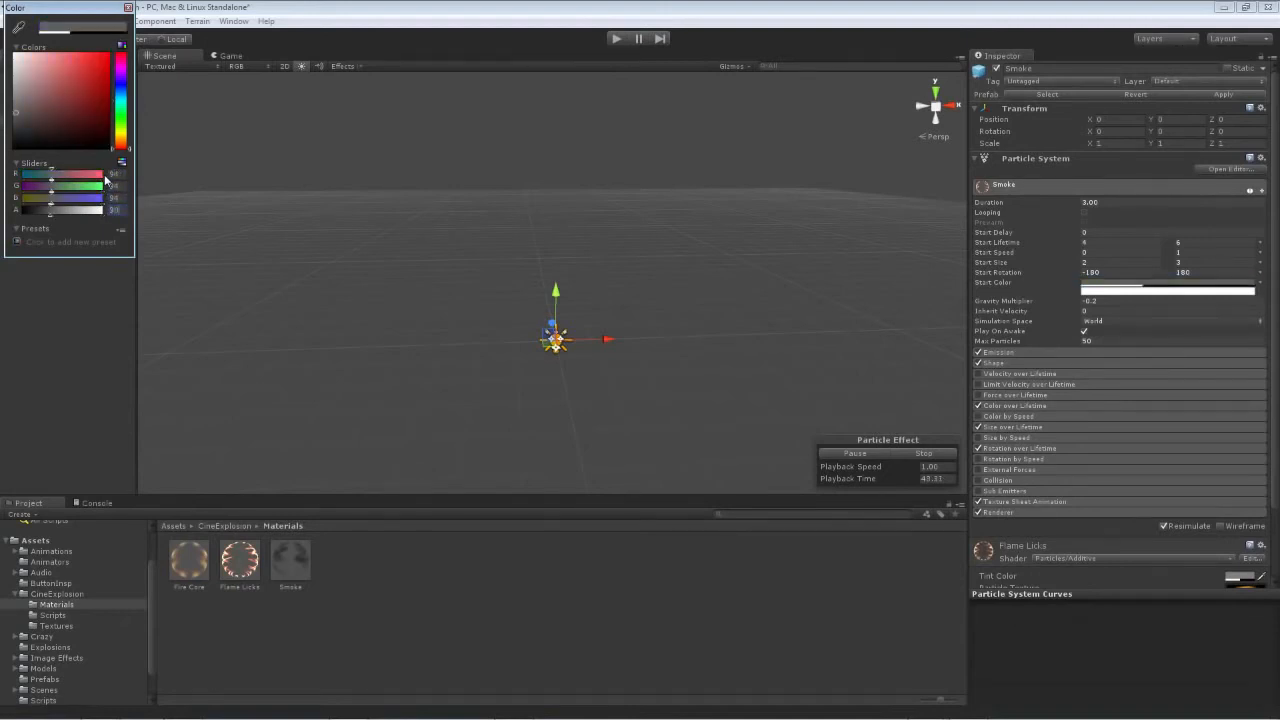
left_click(128, 8)
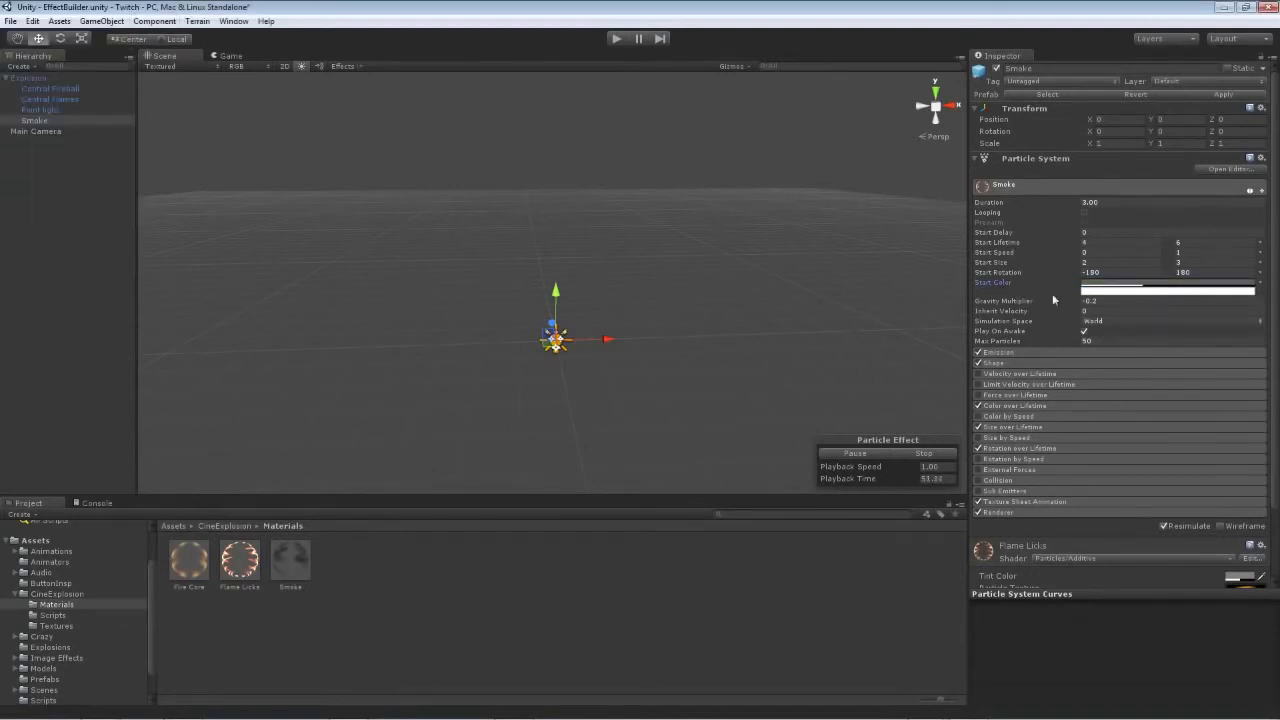
- Set the second Smoke start color to a translucent light gray with RGB 221, 221, 221
left_click(1090, 293)
left_click(116, 173)
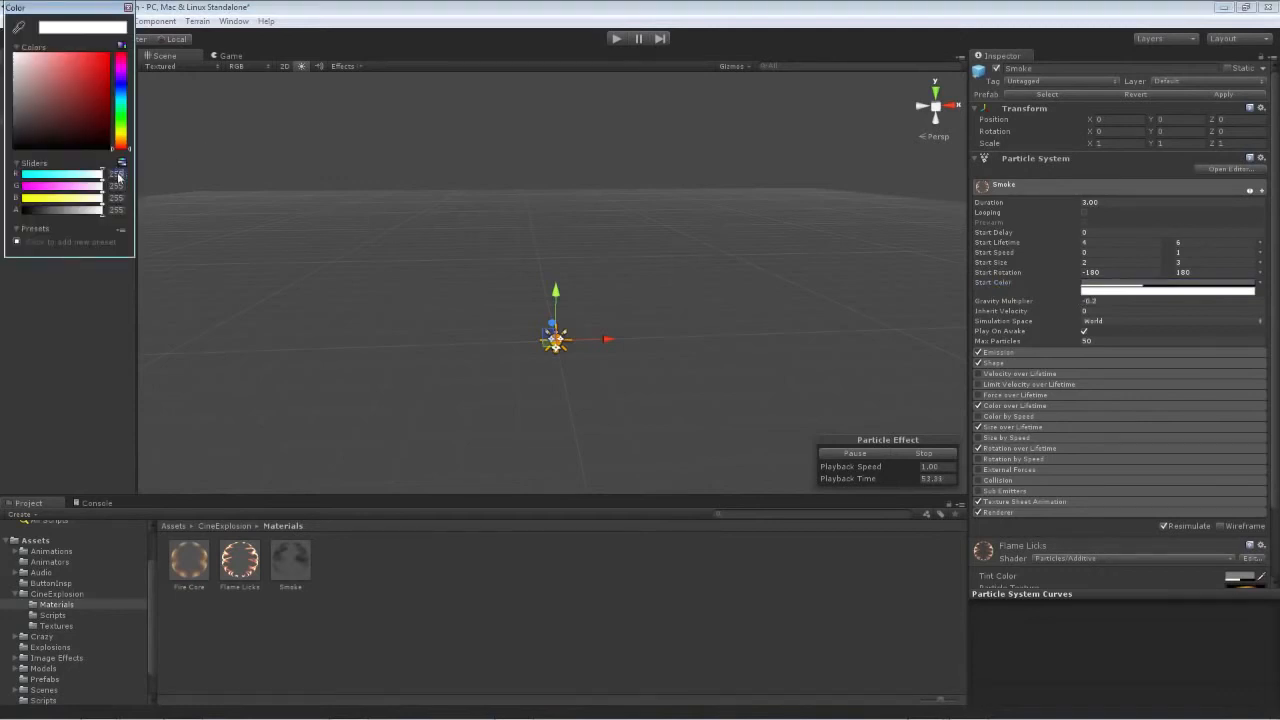
type("221")
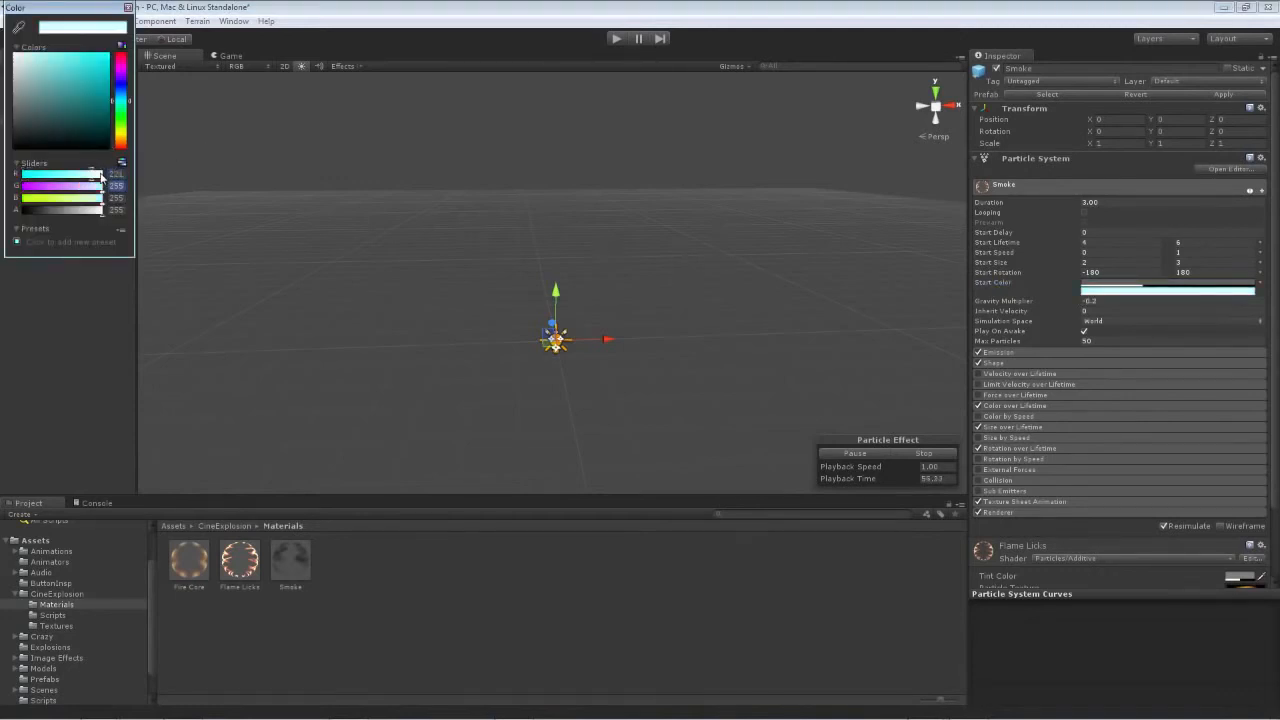
key("Tab")
type("221")
key("Tab")
type("221")
key("Tab")
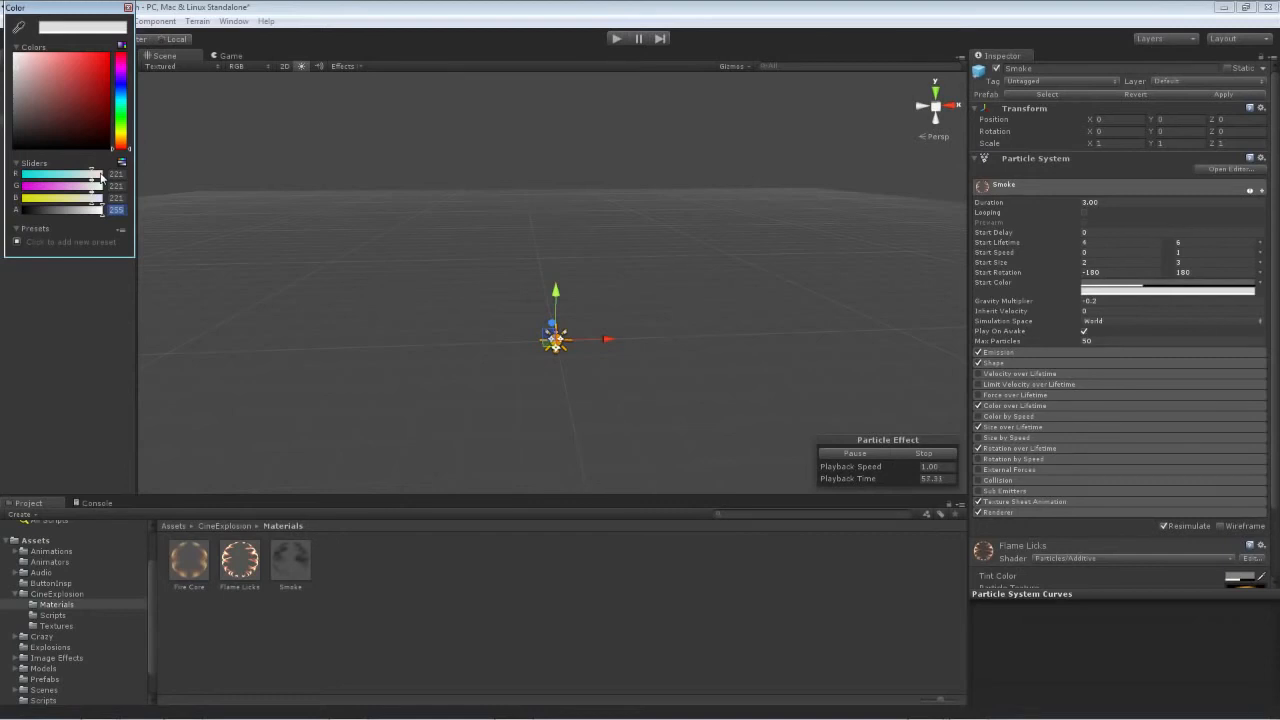
left_click(128, 8)
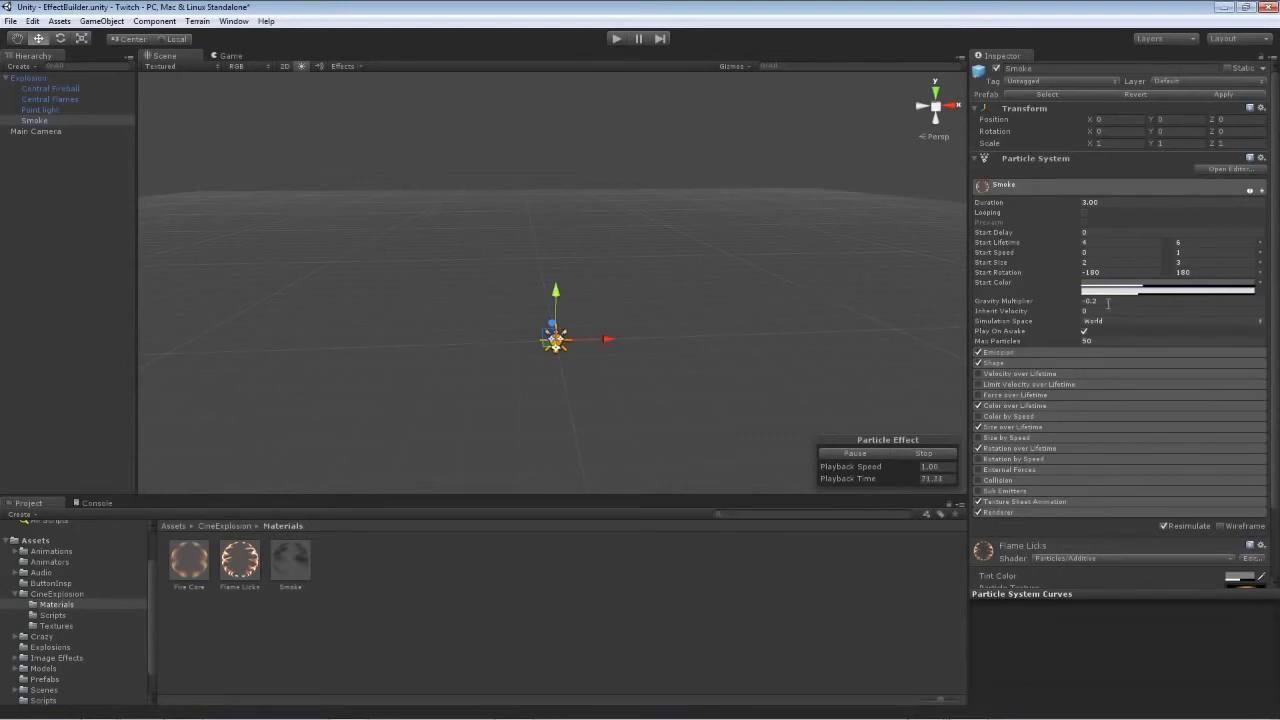
- Set the Smoke particle system's gravity multiplier to -0.01 and its max particles to 160
left_click(1108, 303)
left_click_drag(1100, 342, 1075, 346)
type("160")
- Set the Smoke emission burst at time 0.00 to 15 particles and check the emitter shape settings
left_click(1014, 351)
left_click(1140, 399)
type("15")
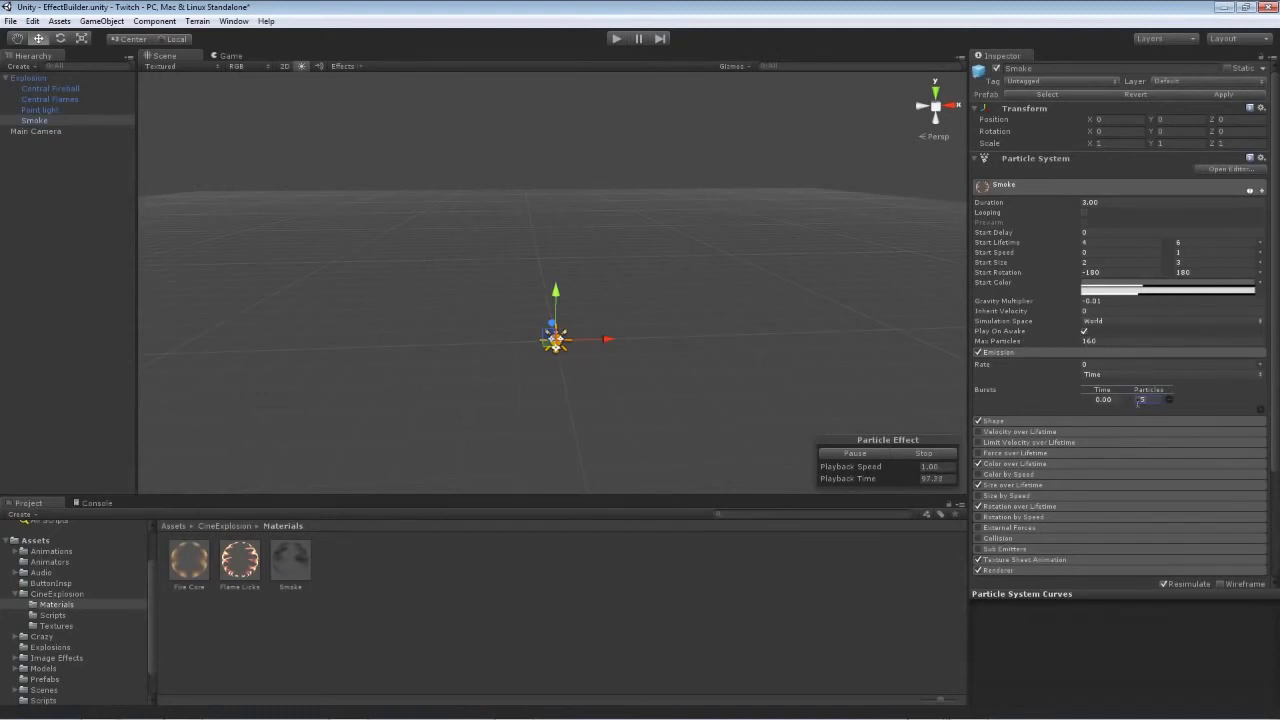
left_click(1098, 341)
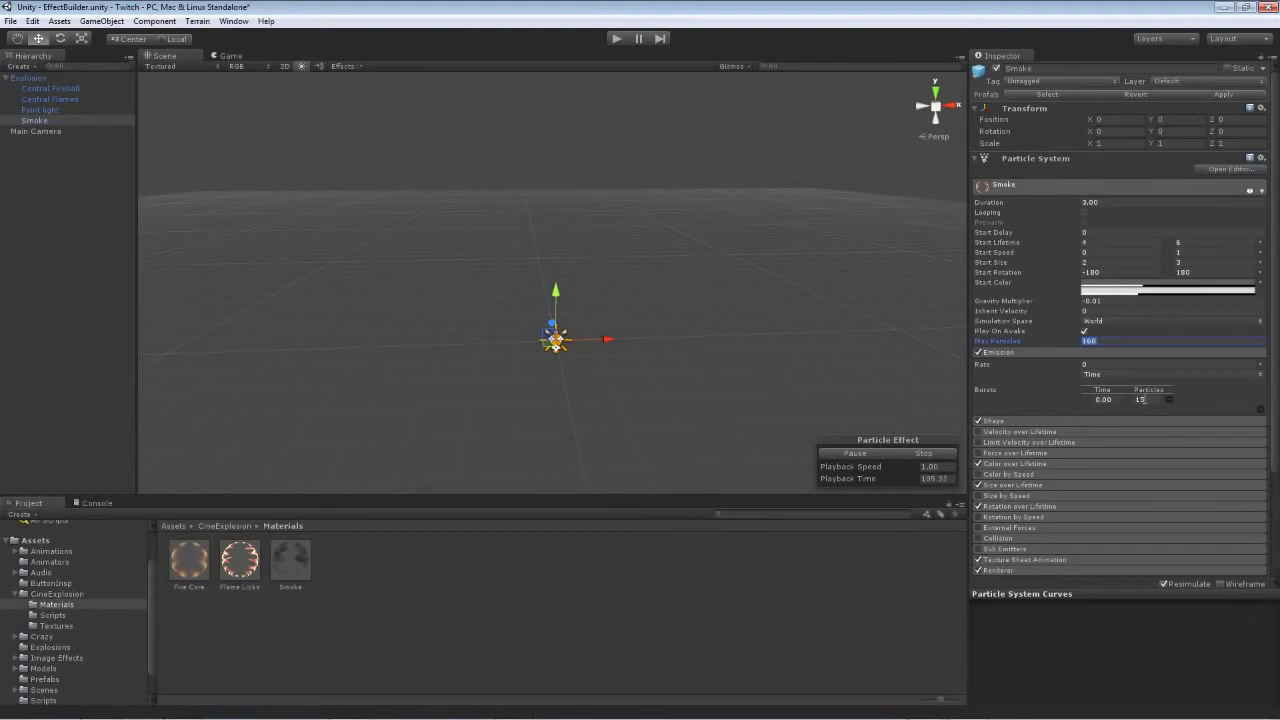
left_click(1021, 352)
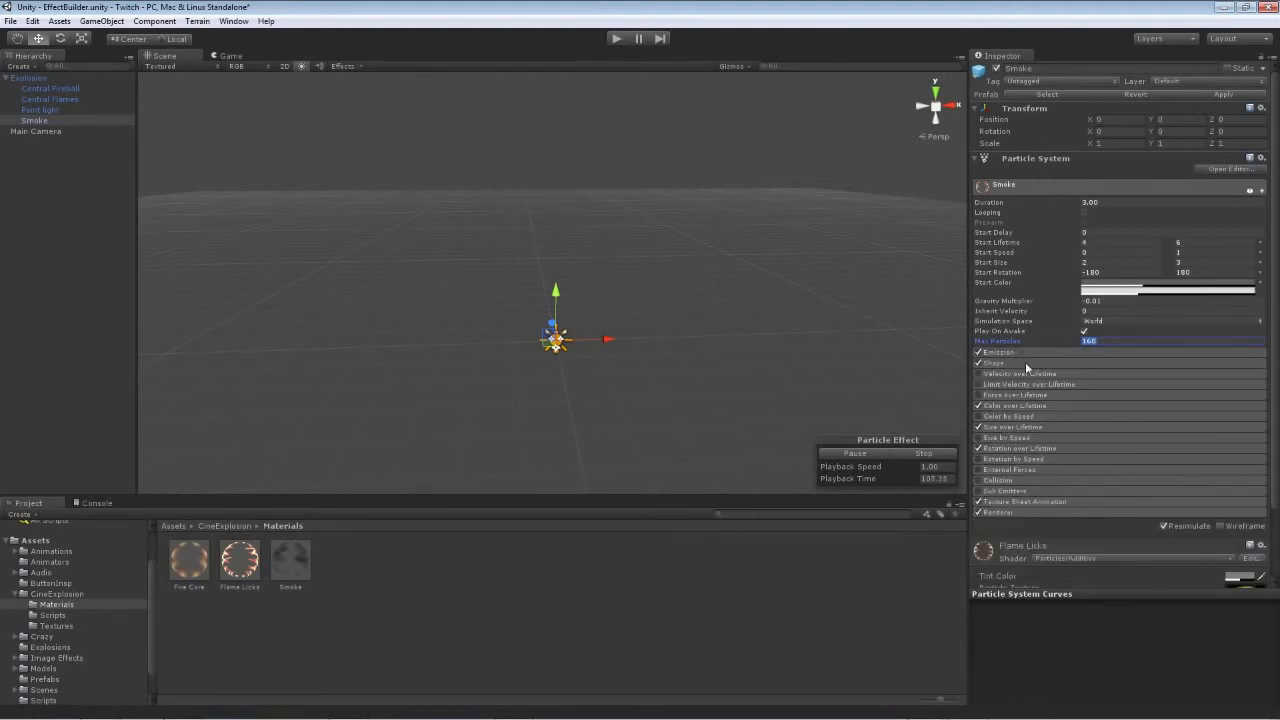
left_click(1027, 363)
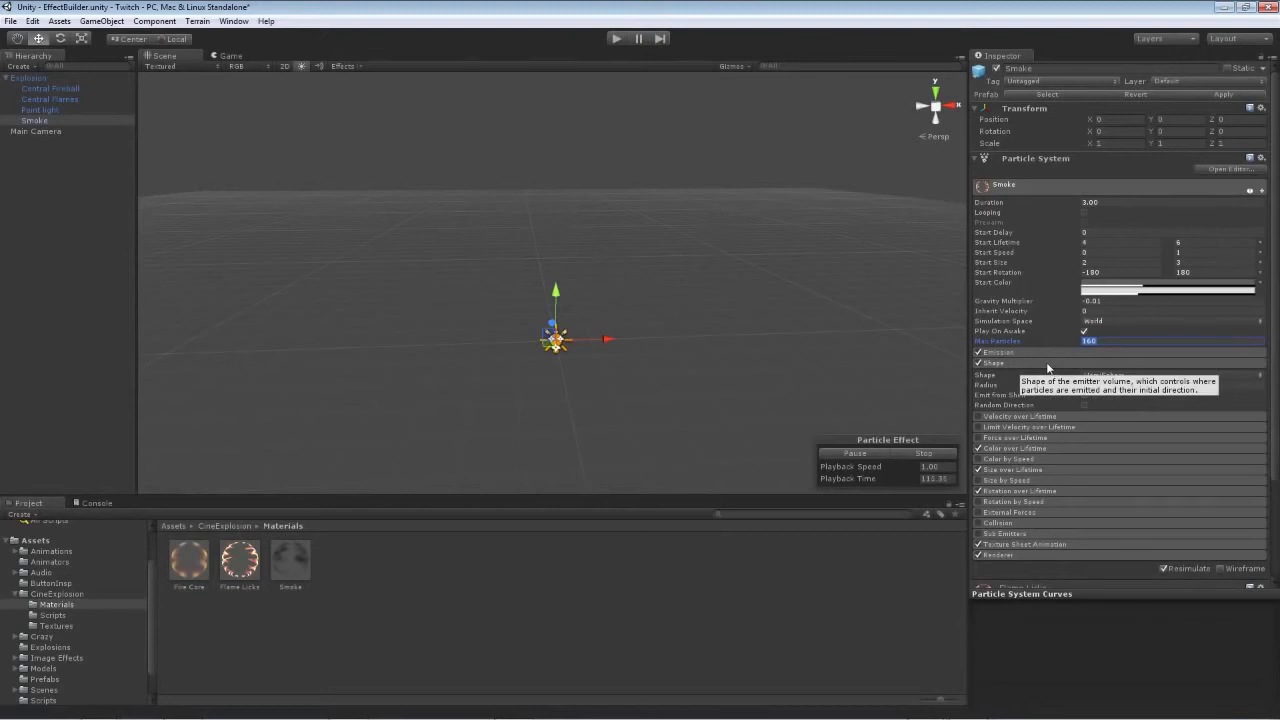
left_click(1046, 362)
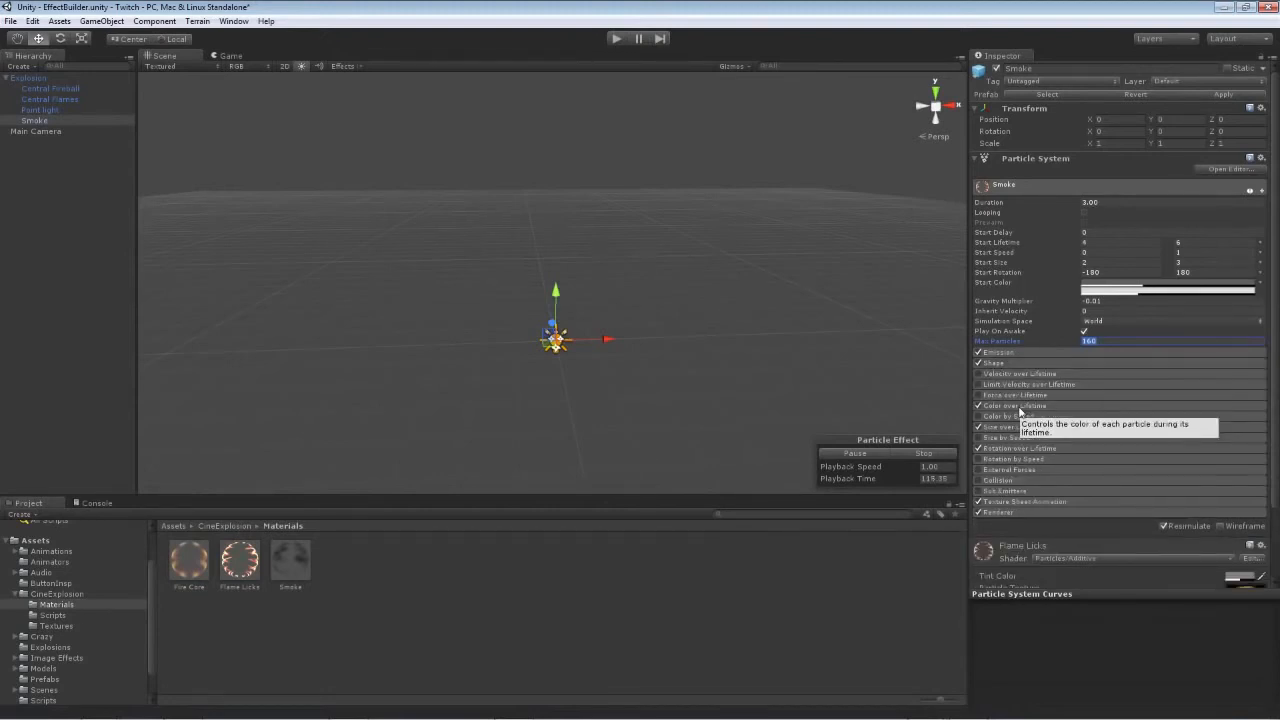
- In the Smoke color over lifetime gradient, delete the middle alpha key and change the end color key to white
left_click(1020, 406)
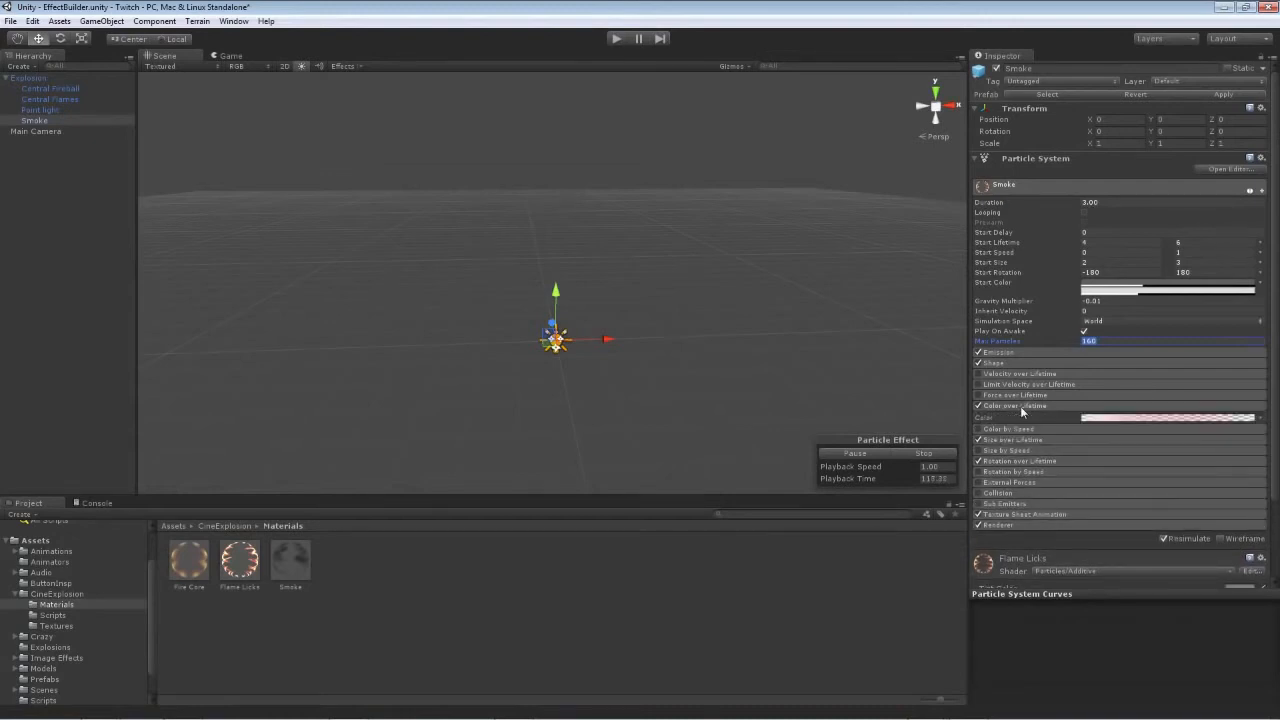
left_click(1117, 418)
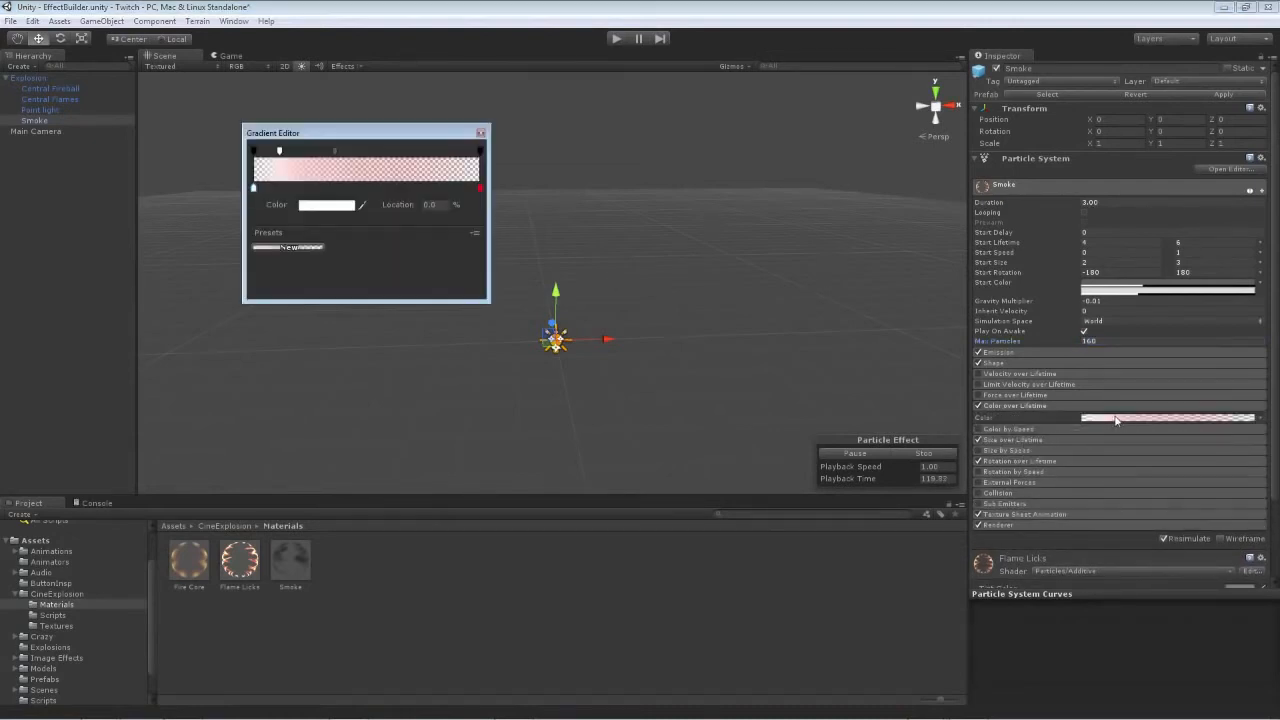
left_click(335, 150)
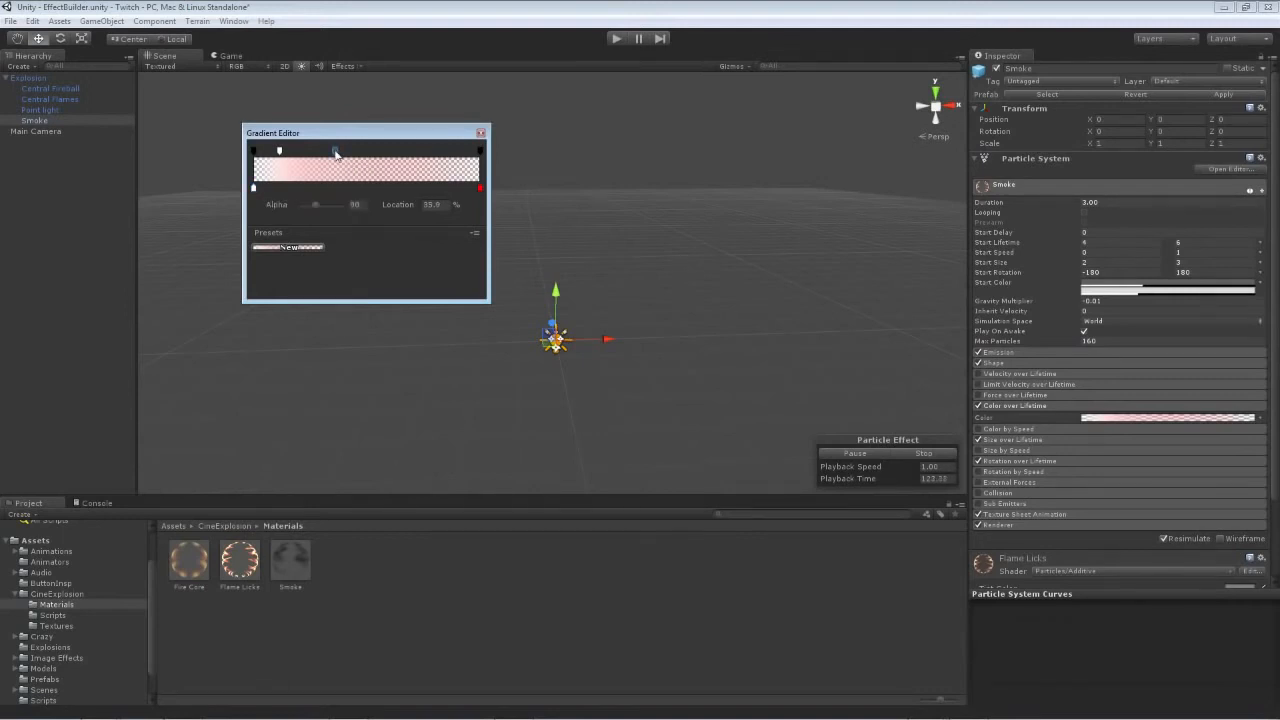
key("Delete")
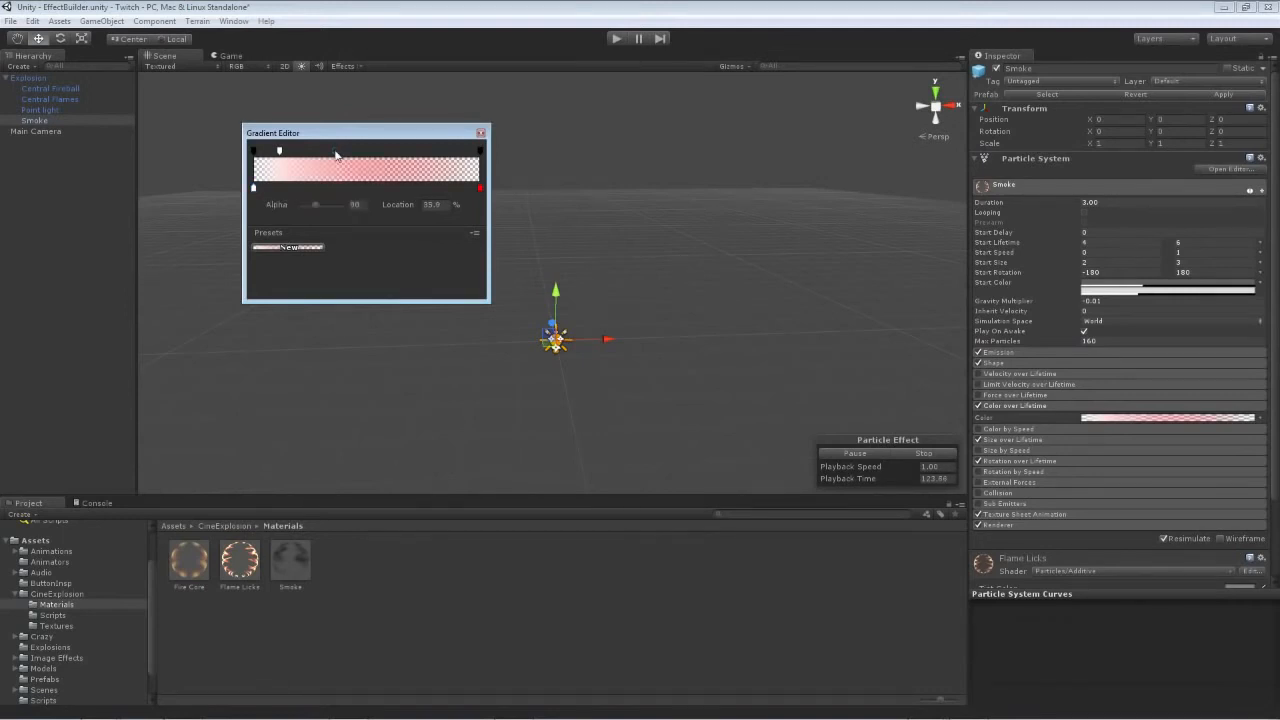
left_click(480, 188)
left_click(326, 205)
left_click_drag(68, 82, 22, 50)
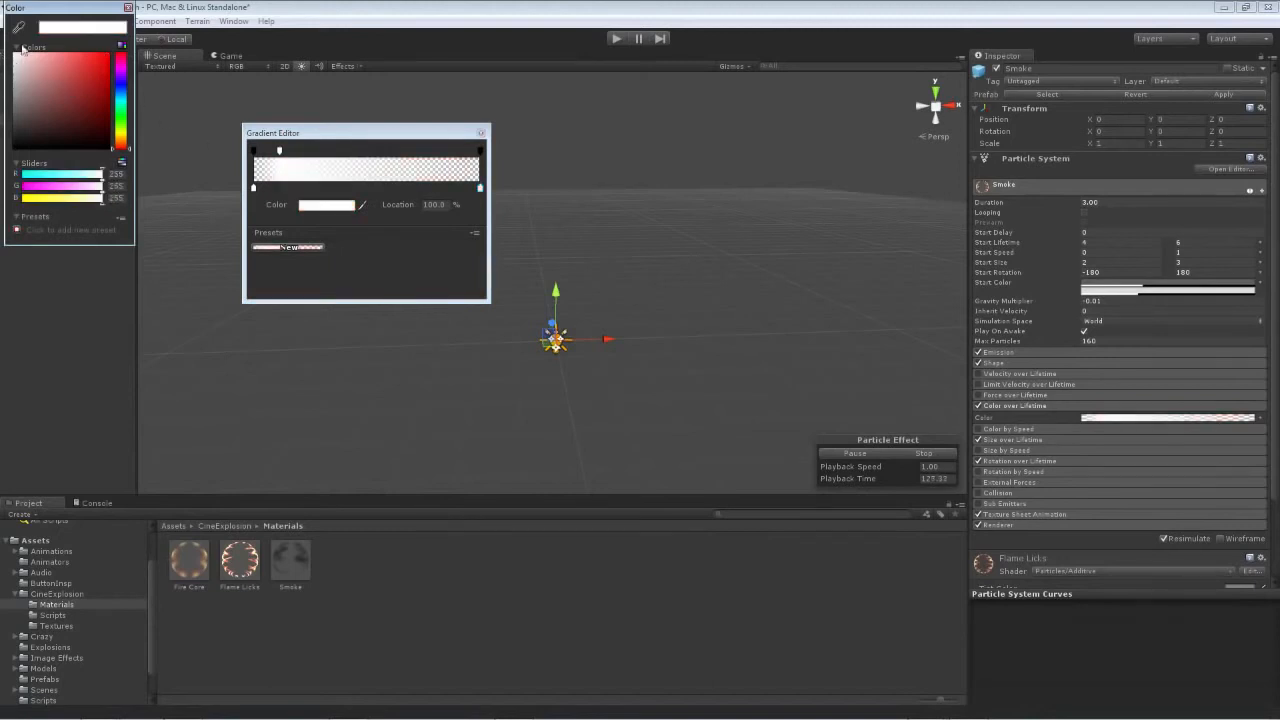
left_click(128, 7)
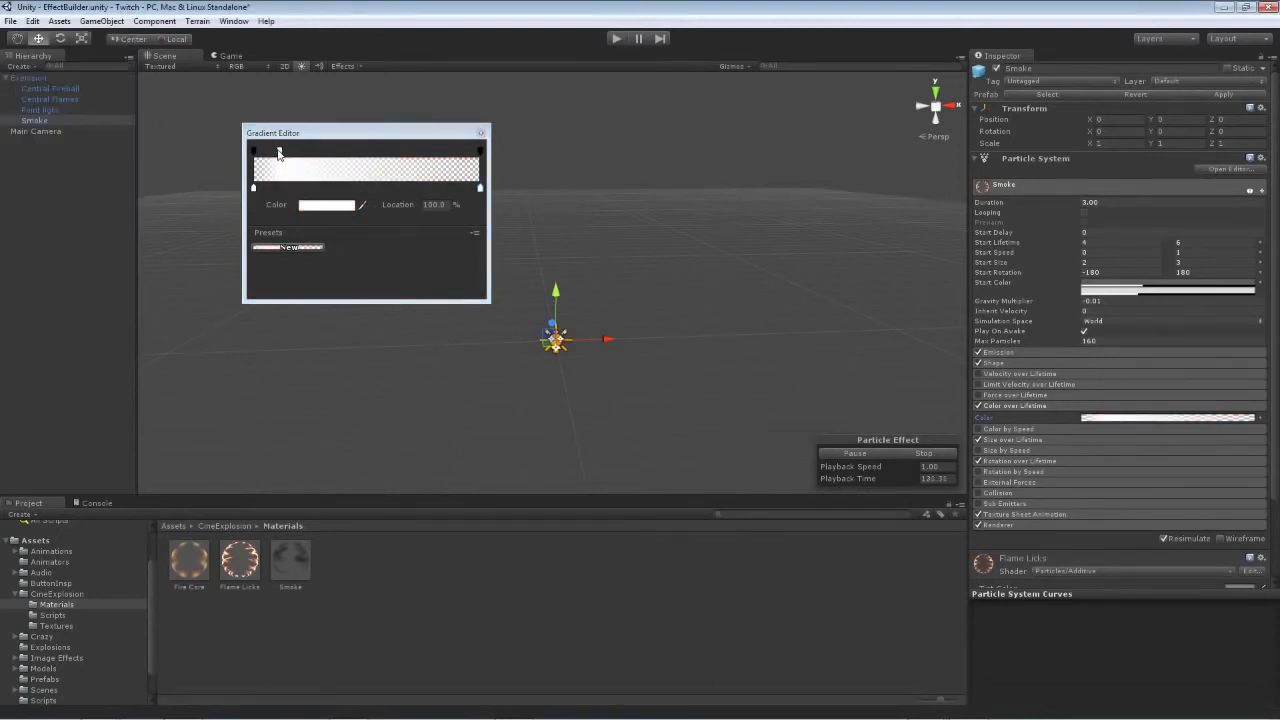
- Set the gradient's starting alpha to 255 and move the second opaque alpha key to about 70% of the lifetime
left_click(254, 151)
left_click_drag(300, 205, 346, 205)
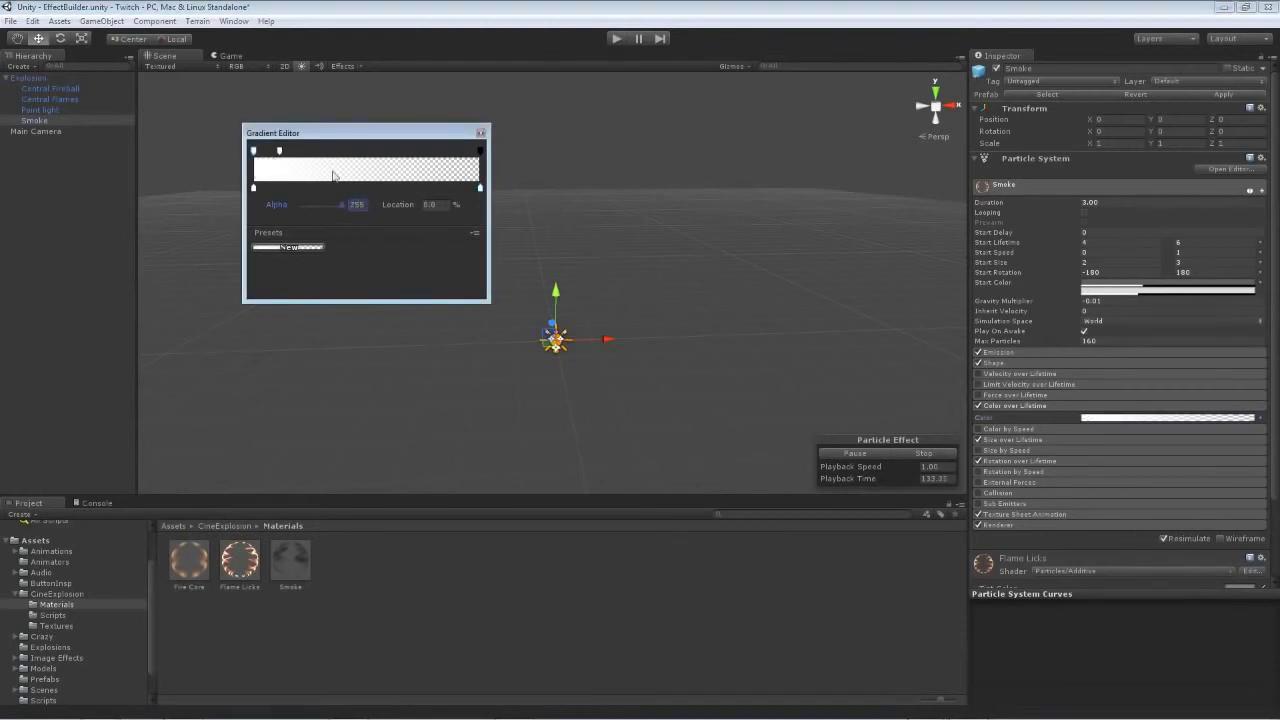
left_click_drag(280, 151, 413, 157)
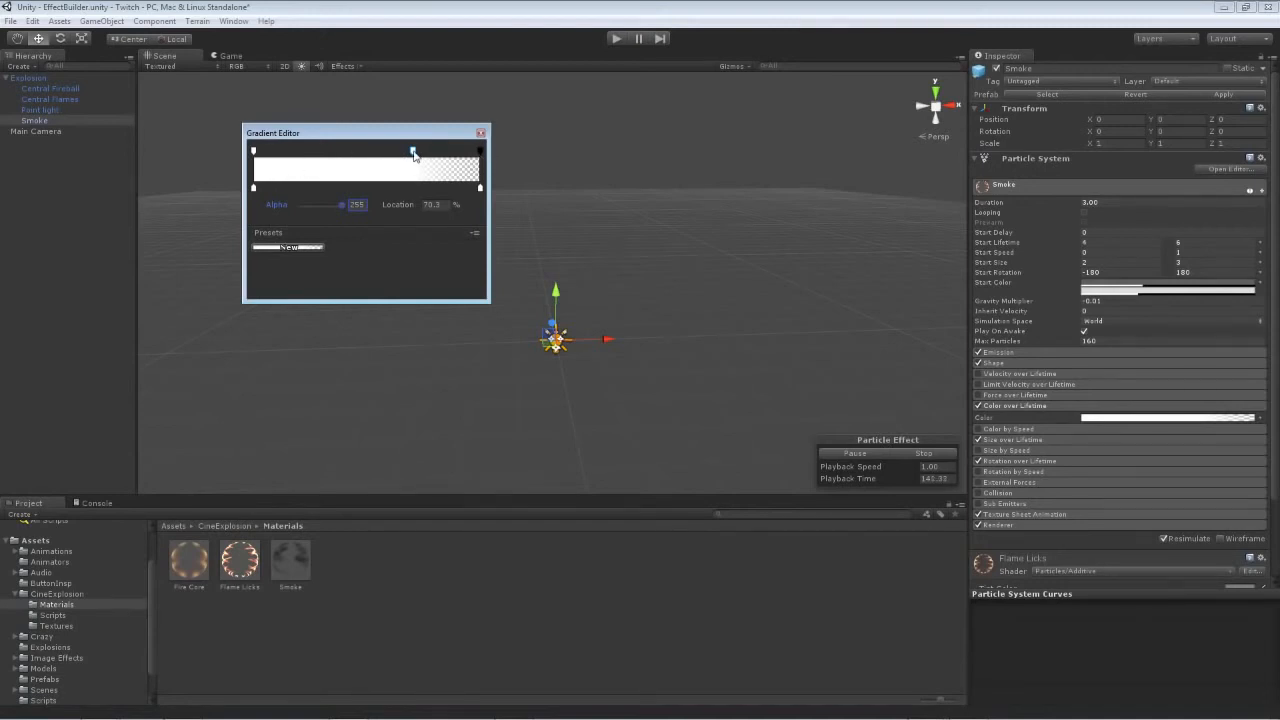
left_click(481, 133)
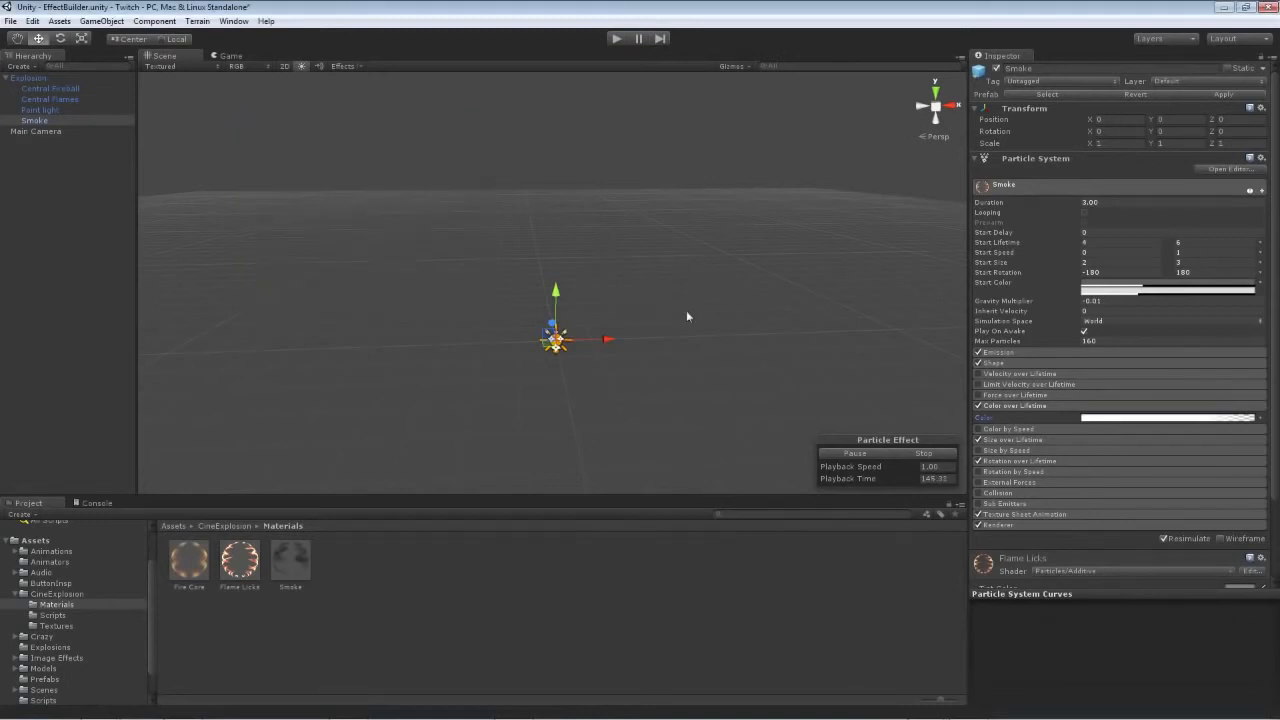
left_click_drag(1274, 397, 1275, 430)
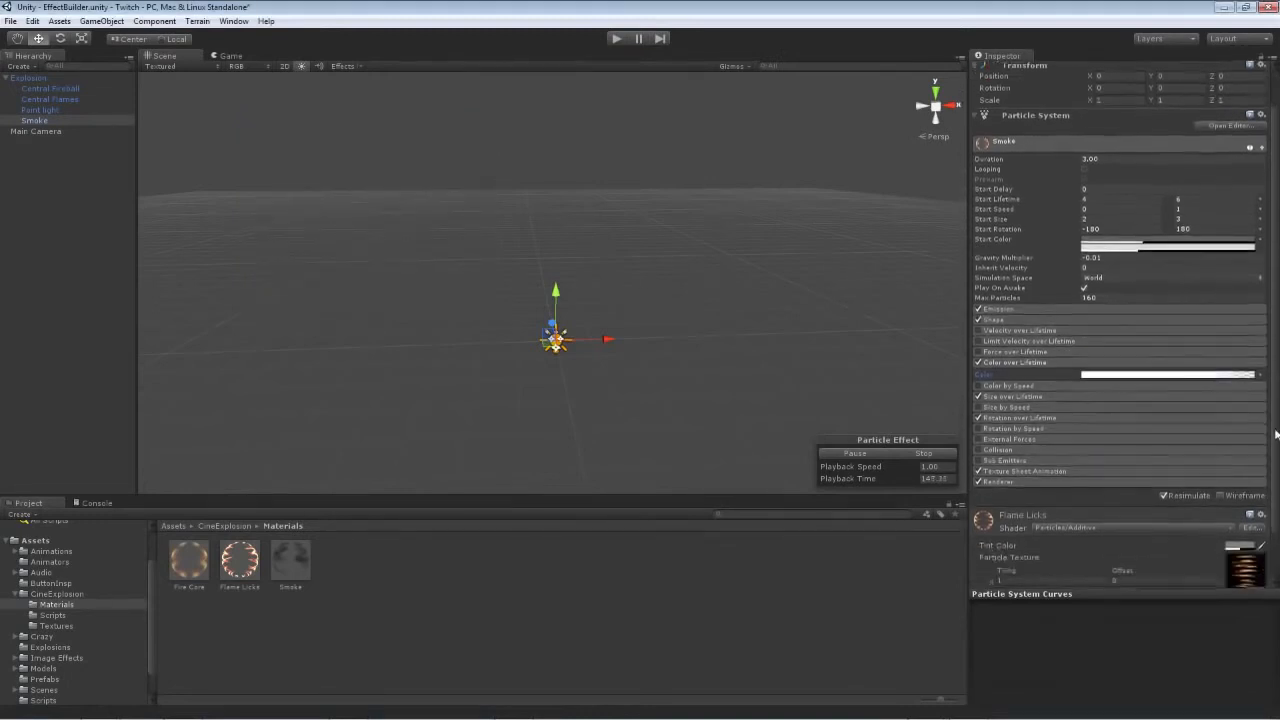
left_click(1039, 362)
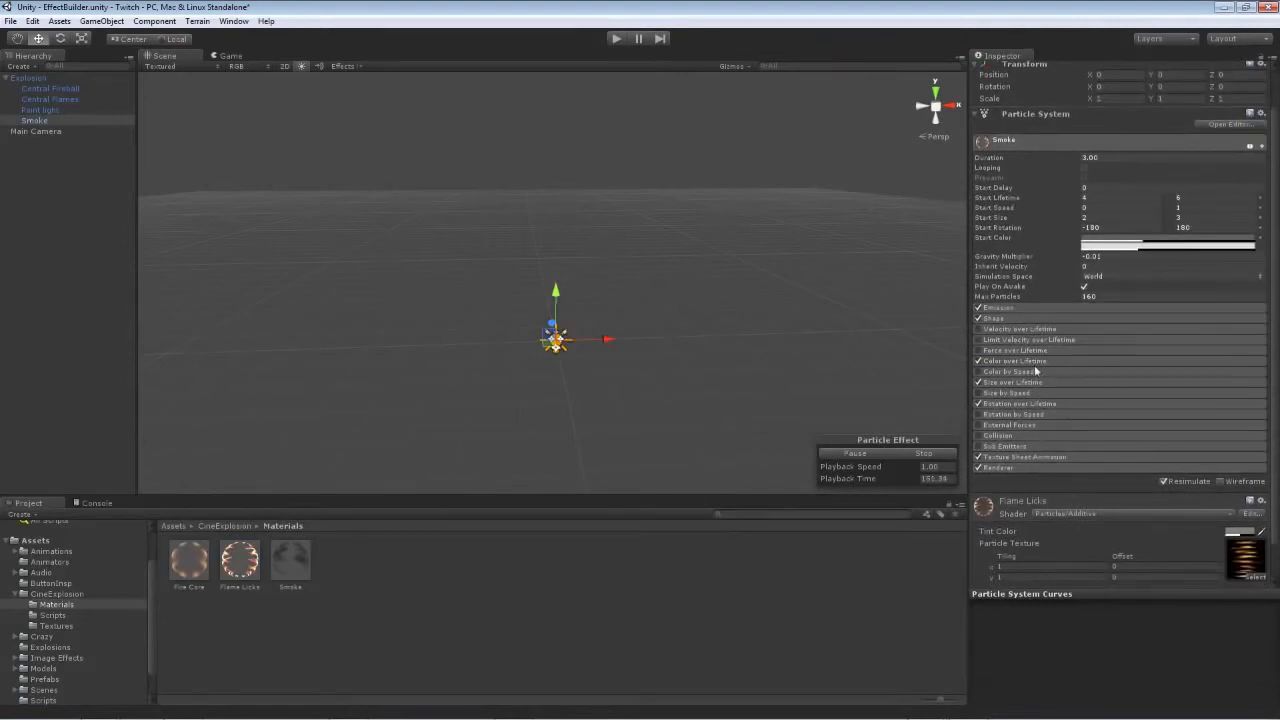
- Shift the Smoke size over lifetime curve's peak to about 0.1 and raise its end point to just over half the peak height
left_click(1024, 382)
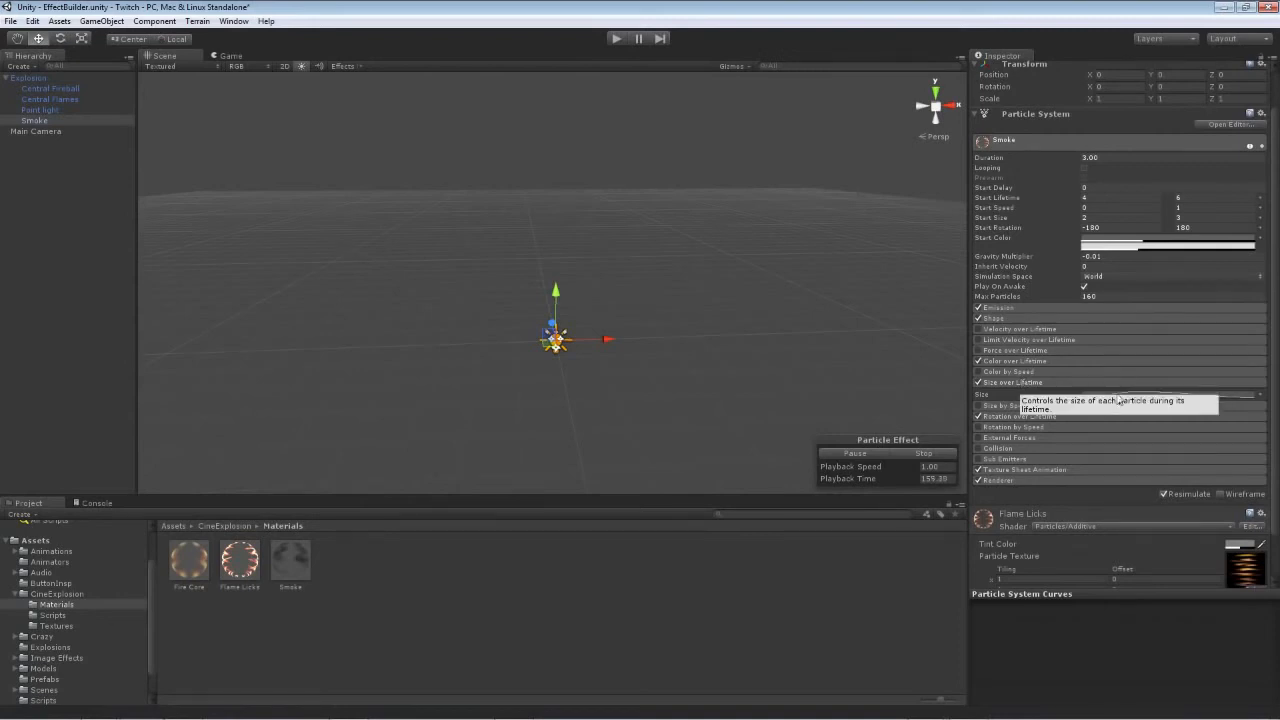
left_click(1117, 396)
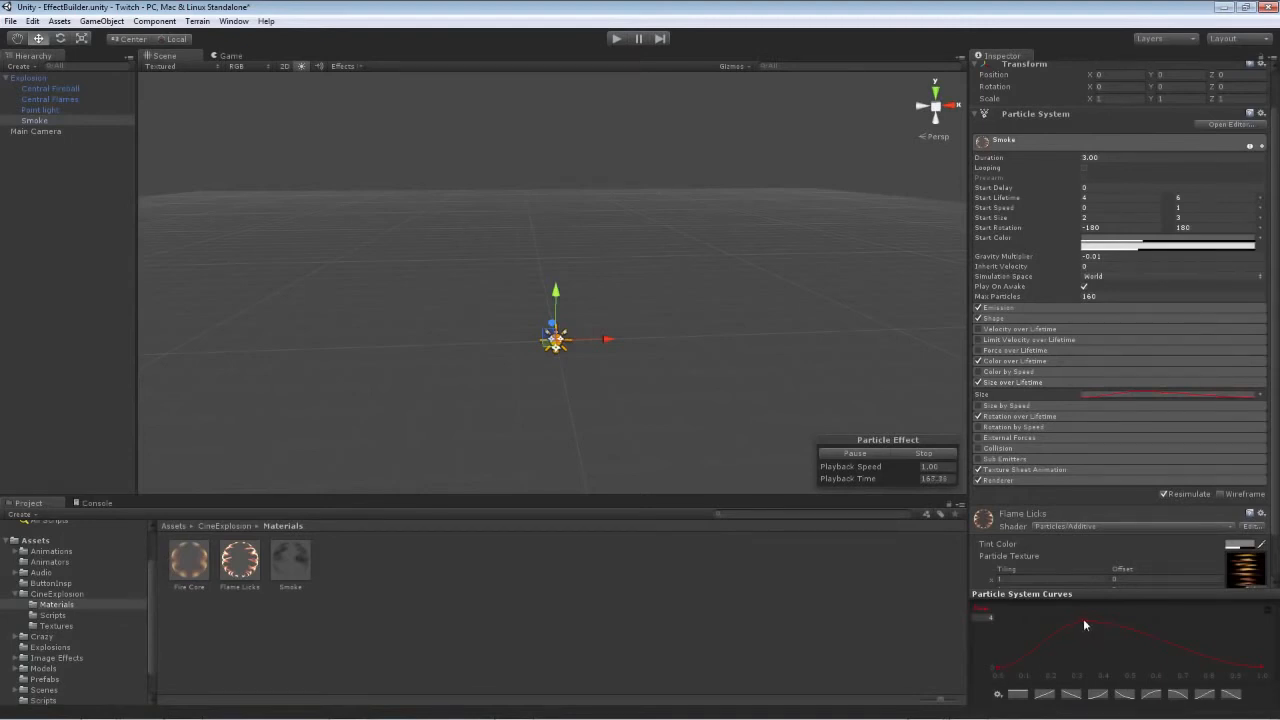
left_click_drag(1083, 618, 1028, 622)
left_click(1261, 666)
left_click_drag(1261, 666, 1262, 636)
left_click(1006, 382)
- Make the Smoke rotation over lifetime angular velocity random between two constants, -45 and 45
left_click(1006, 403)
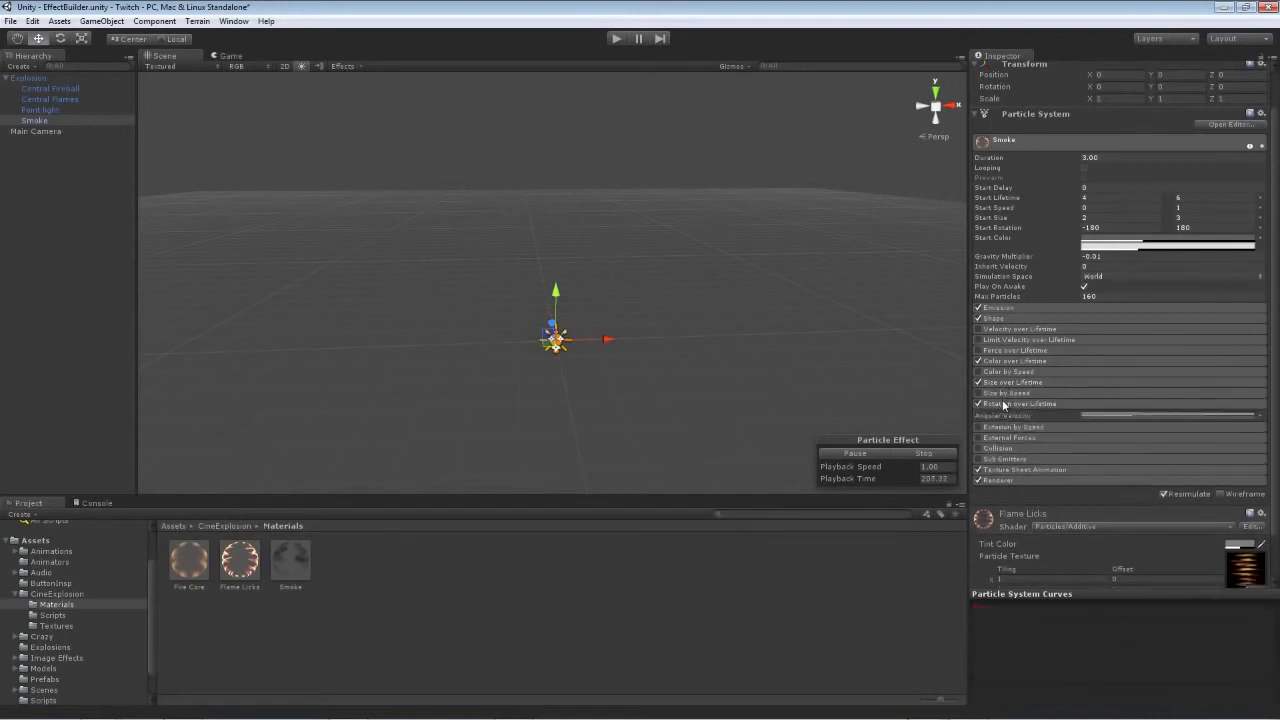
left_click(1259, 416)
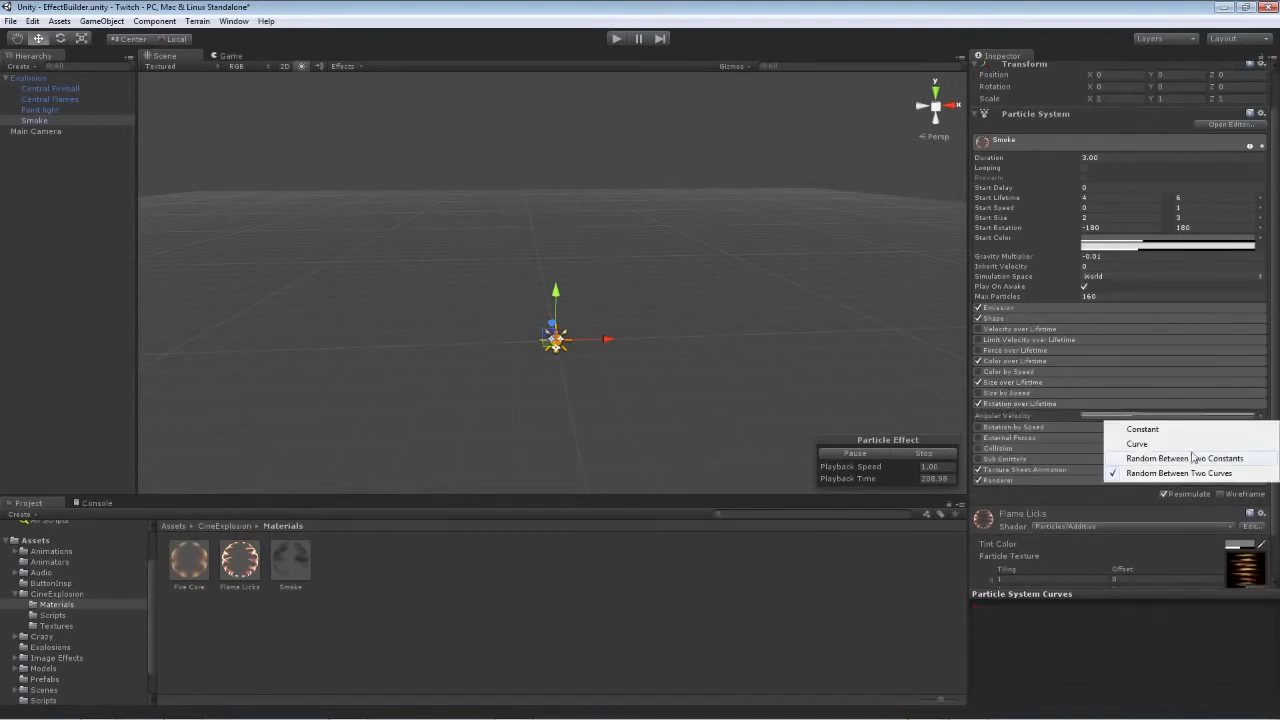
left_click(1094, 451)
left_click(1105, 414)
type("-45")
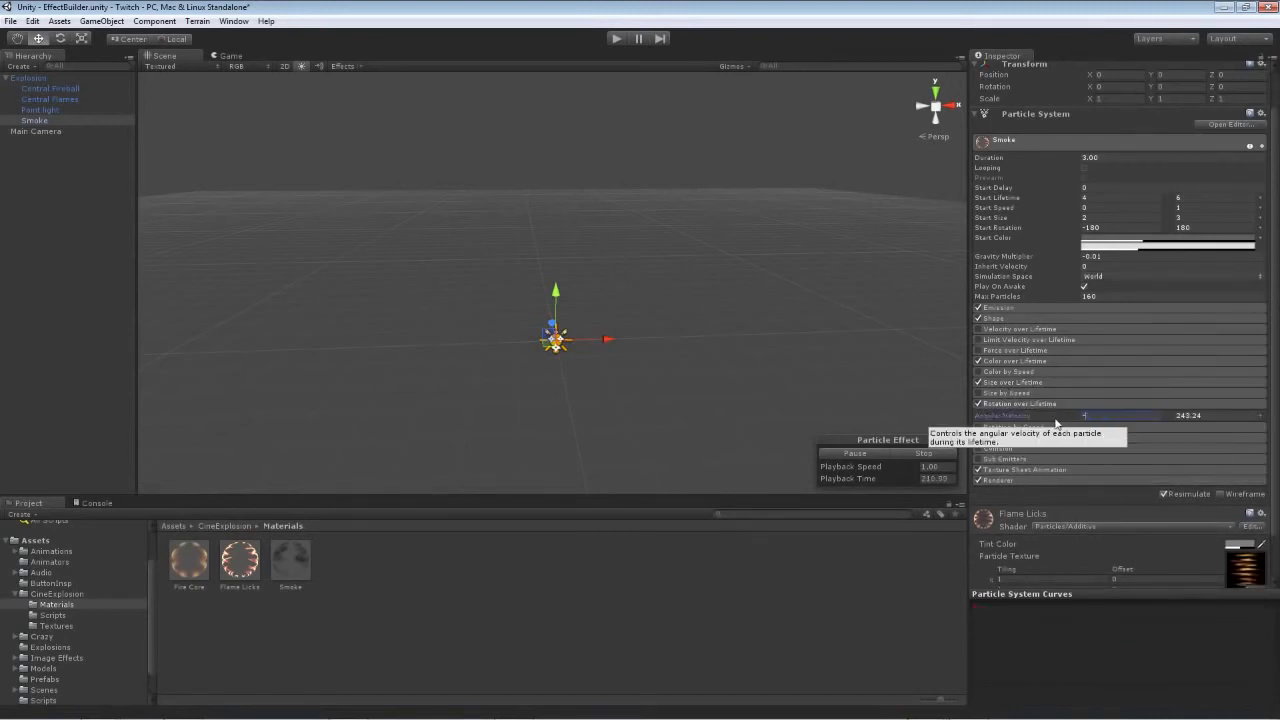
key("Tab")
type("45")
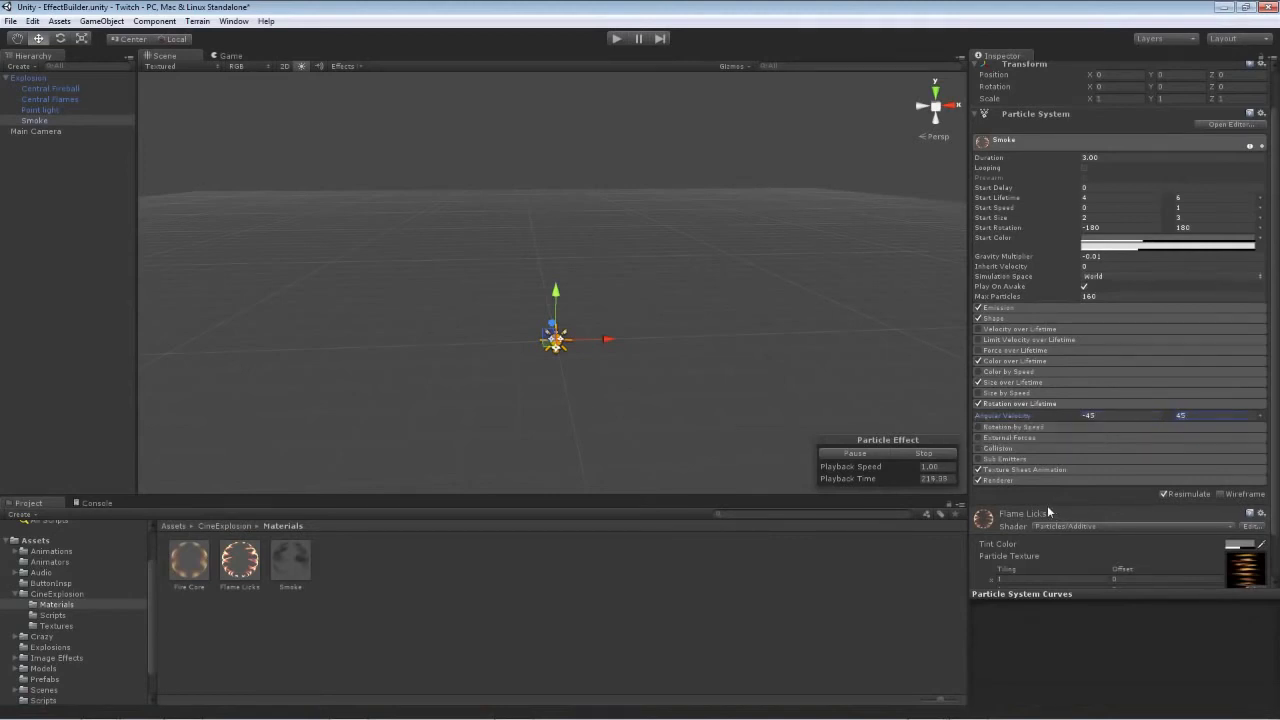
- Set the Smoke texture sheet animation to 1 cycle
left_click(1025, 469)
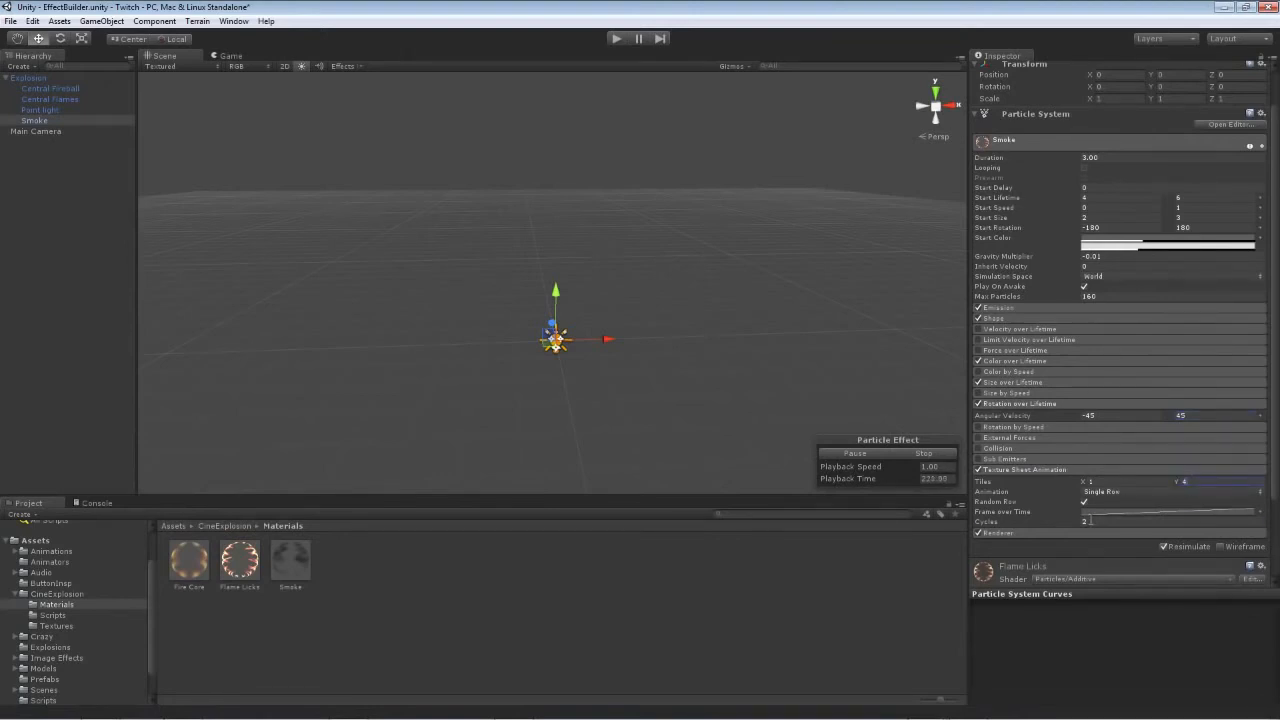
left_click(1107, 520)
type("1")
scroll(1010, 398, "down", 2)
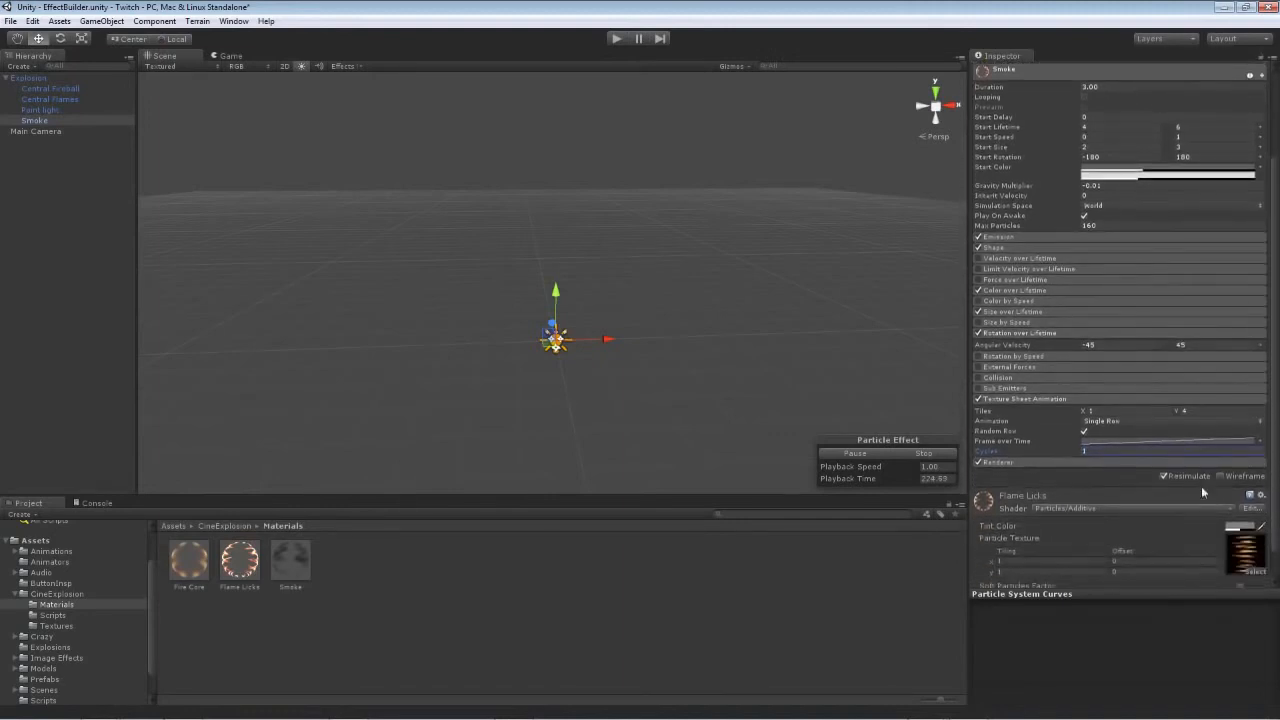
left_click(1012, 400)
- Configure the Smoke renderer with the Smoke material, a sorting fudge of 200, and shadow casting and receiving enabled
left_click(1016, 428)
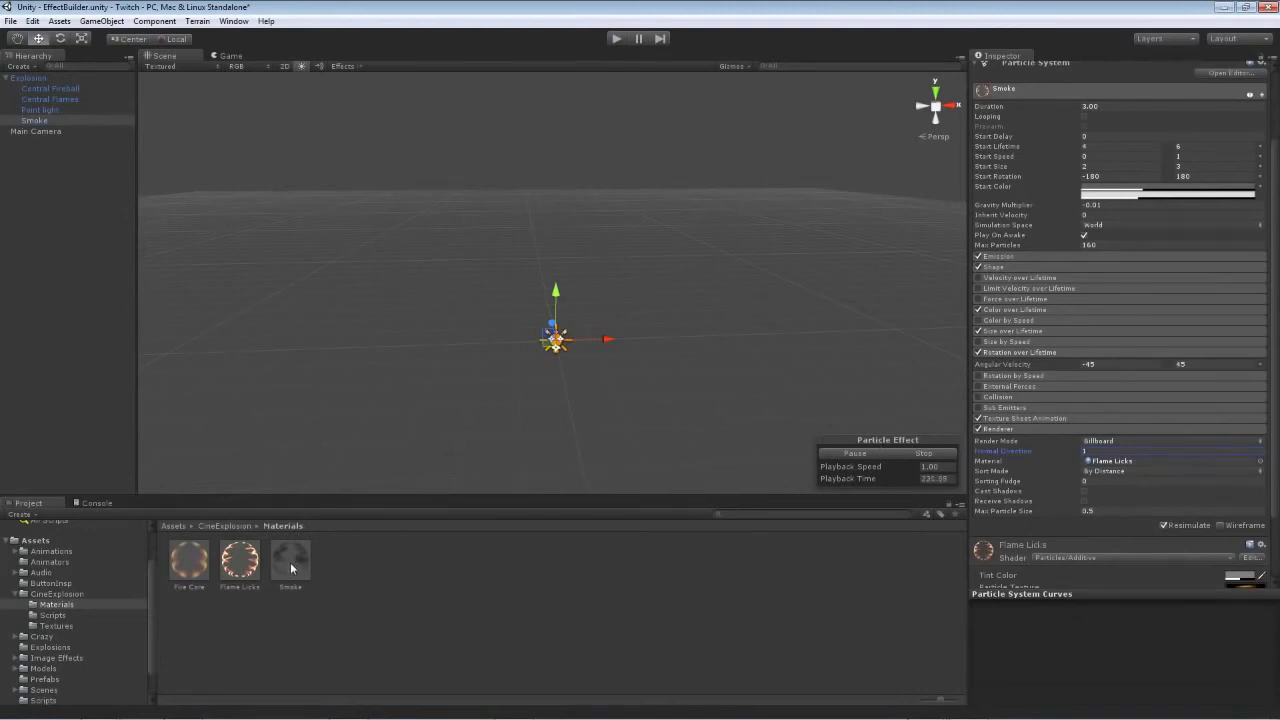
left_click_drag(291, 568, 1104, 466)
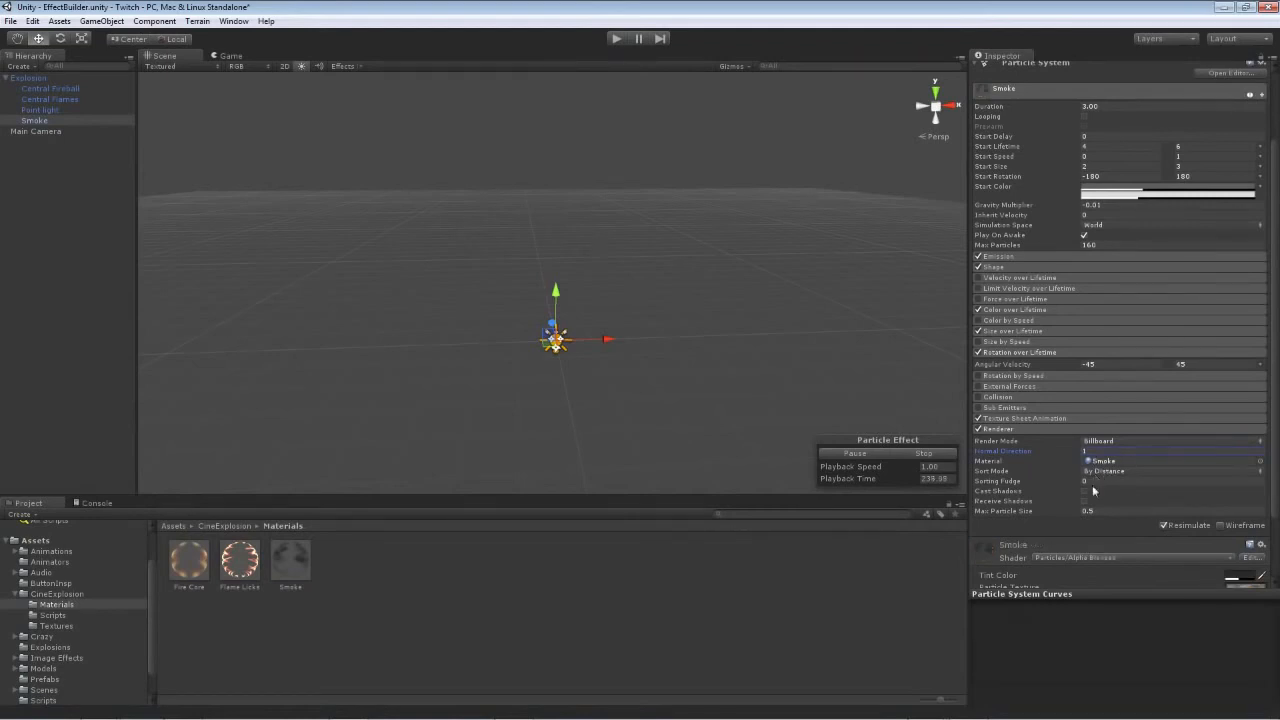
left_click(1090, 481)
type("200")
left_click(1084, 491)
left_click(1084, 501)
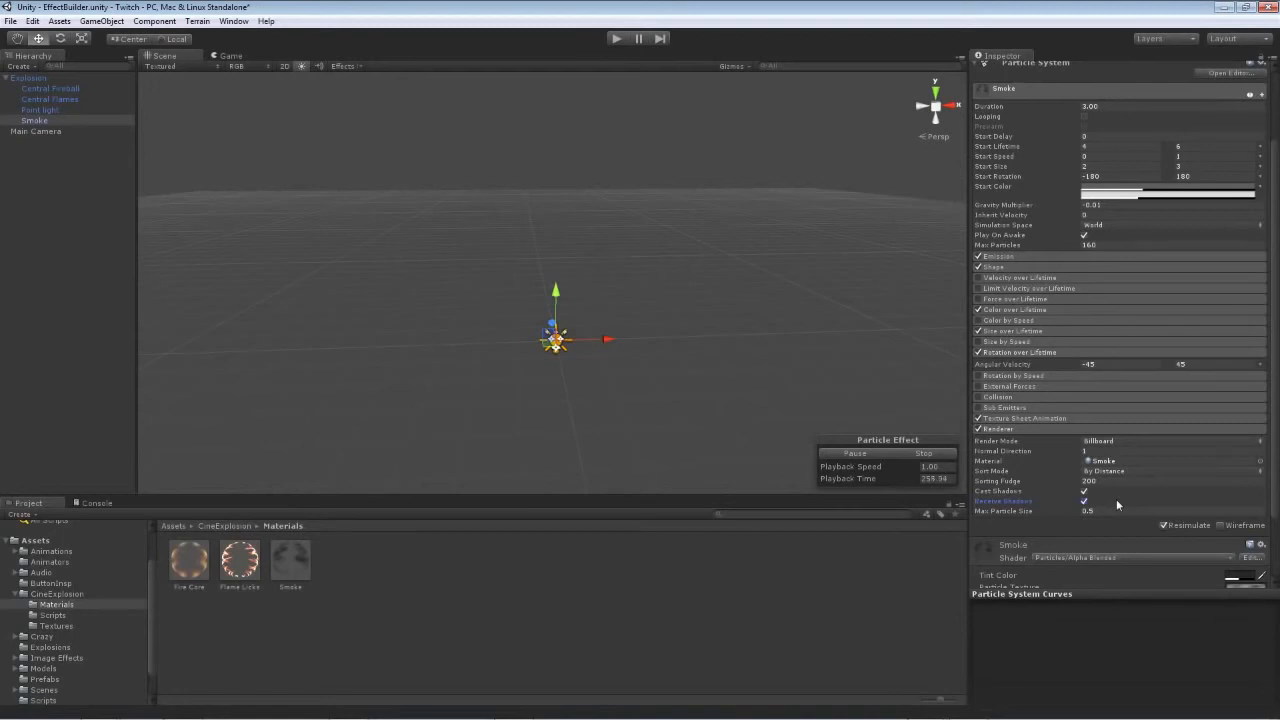
- Replay the Smoke particle simulation in the scene to check how the effect looks
left_click(927, 453)
left_click(866, 455)
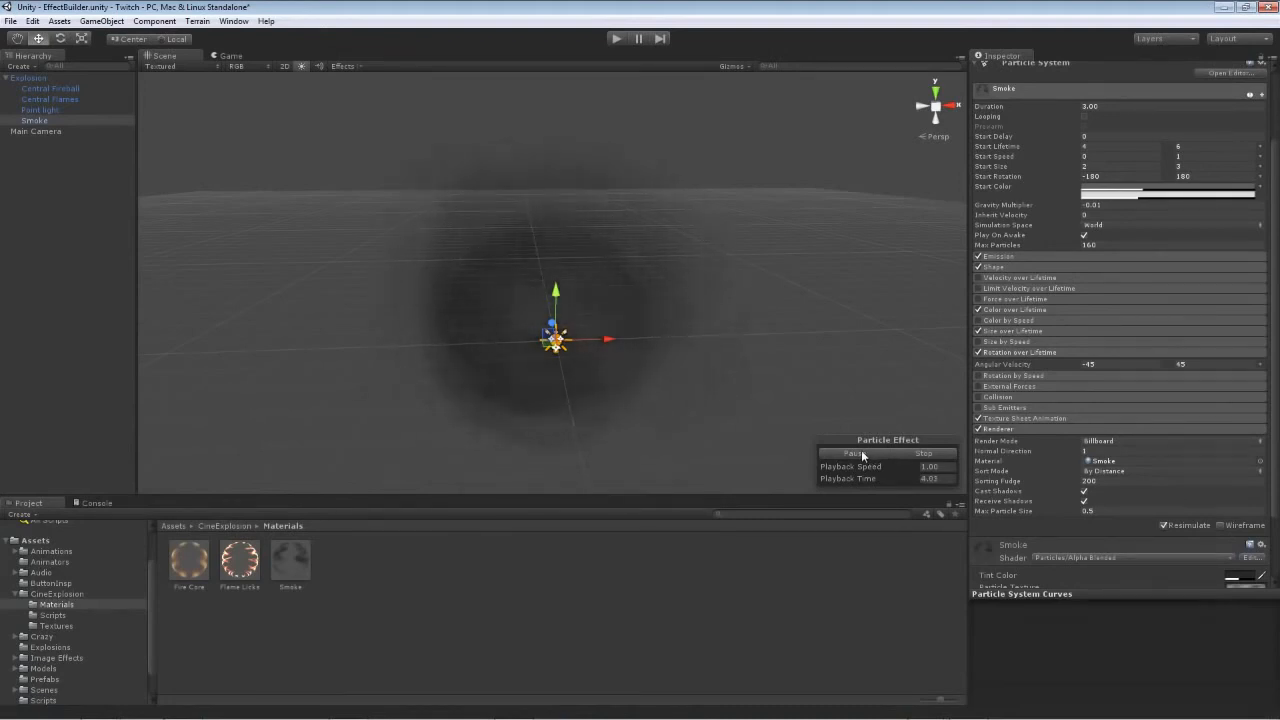
left_click(919, 454)
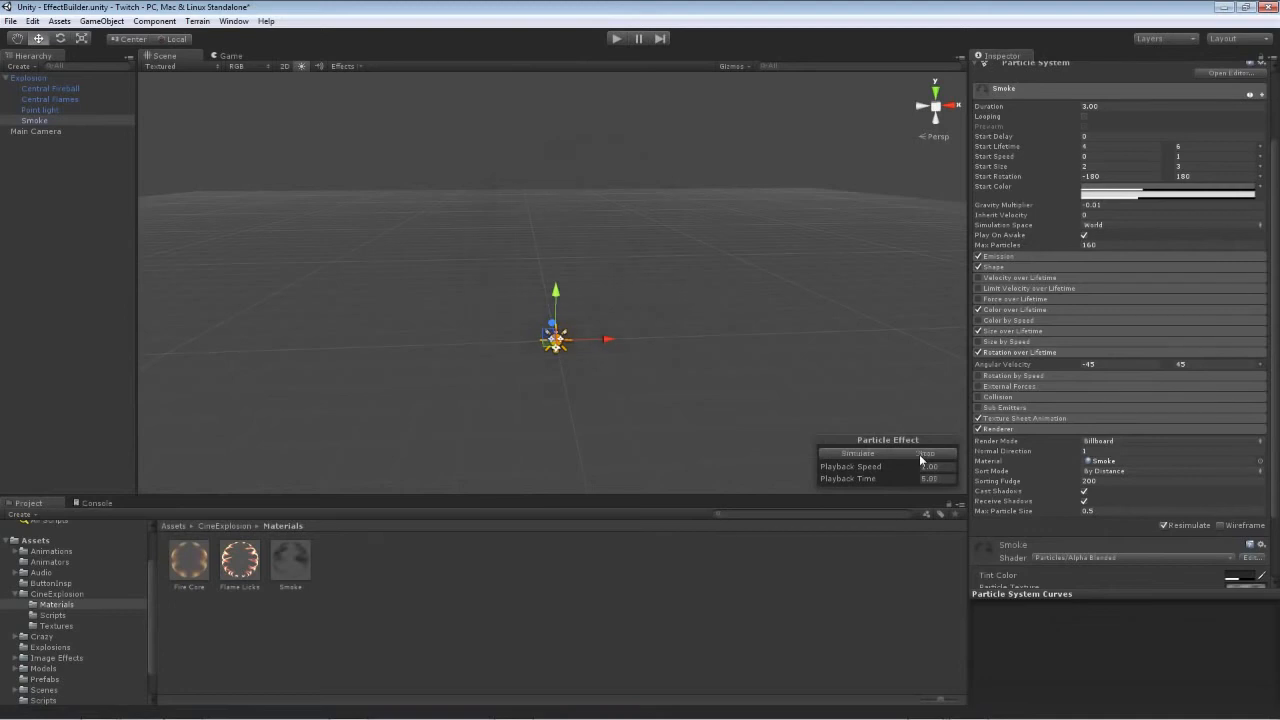
left_click(854, 455)
left_click(913, 452)
- Apply the changes to the Explosion prefab and save the scene and project
left_click(40, 78)
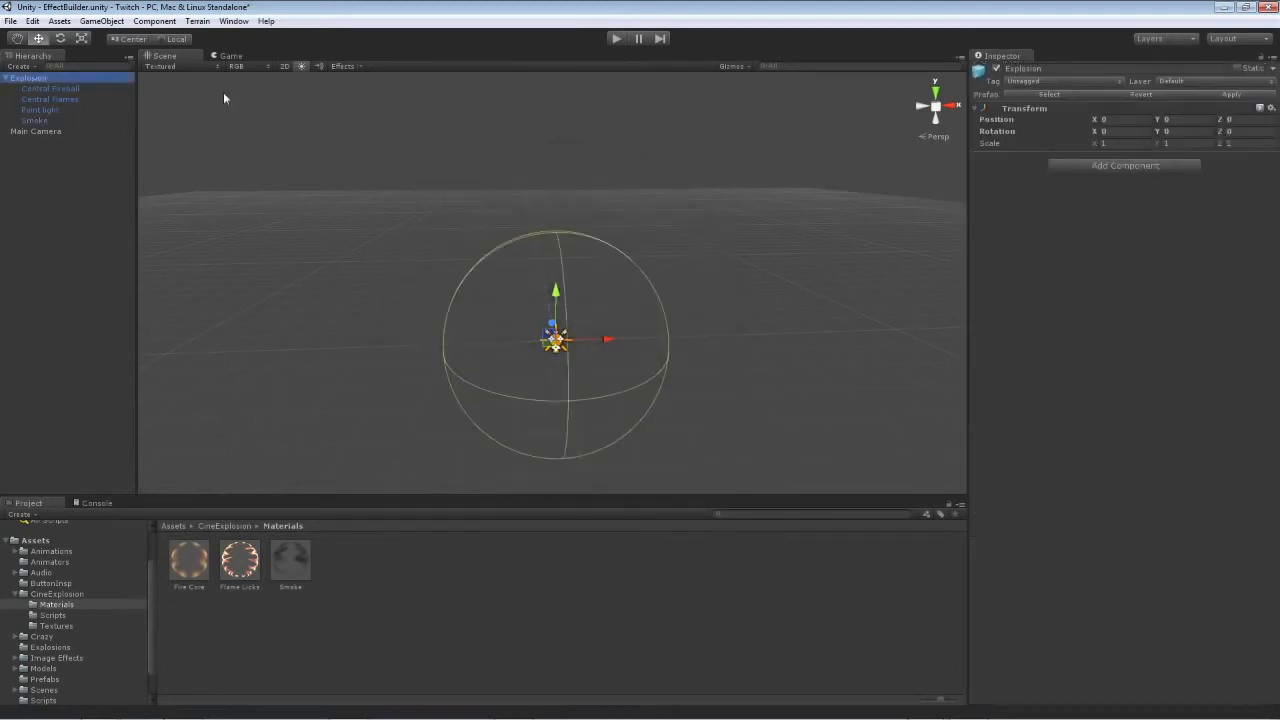
left_click(1203, 92)
left_click(12, 21)
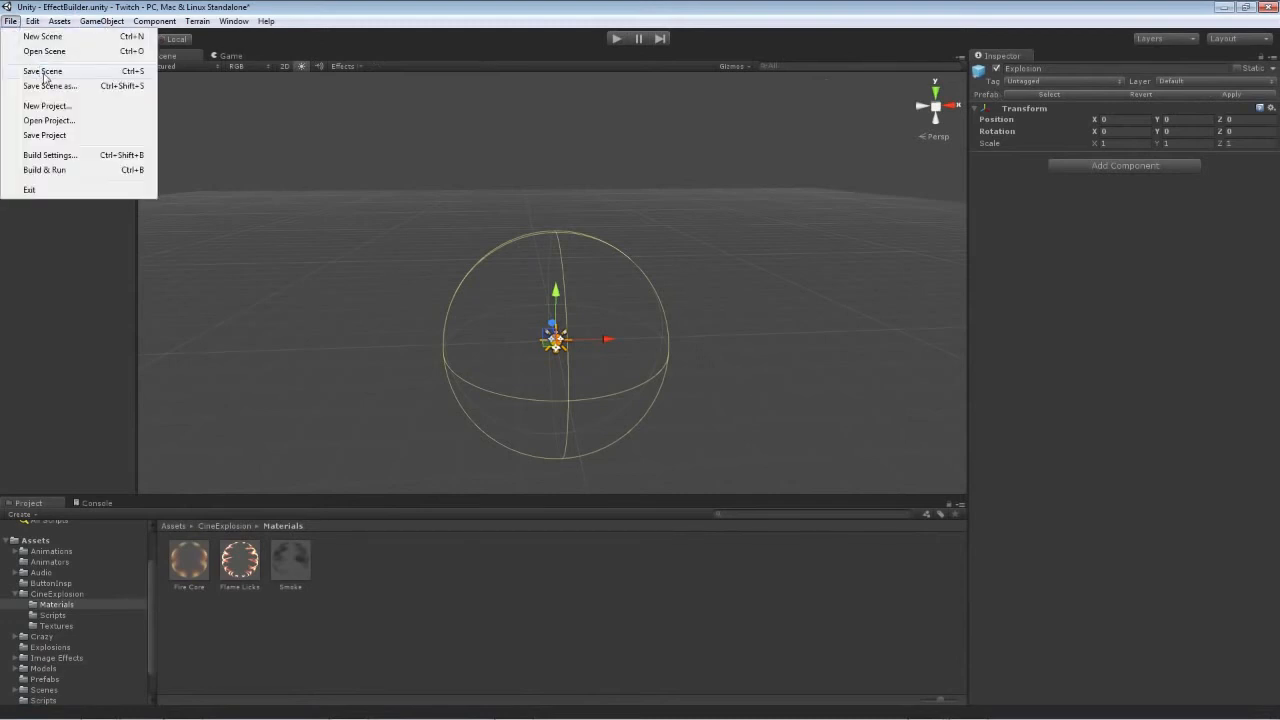
left_click(12, 21)
left_click(12, 21)
left_click(45, 135)
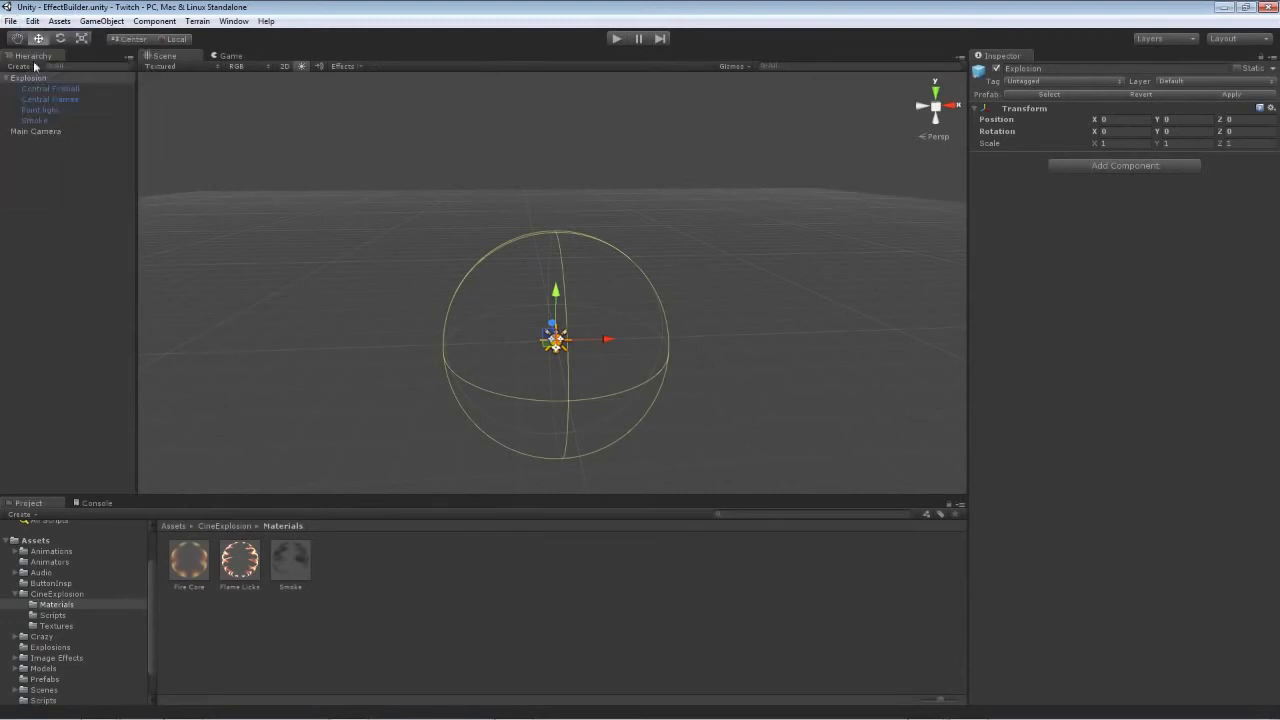
left_click(12, 21)
left_click(44, 51)
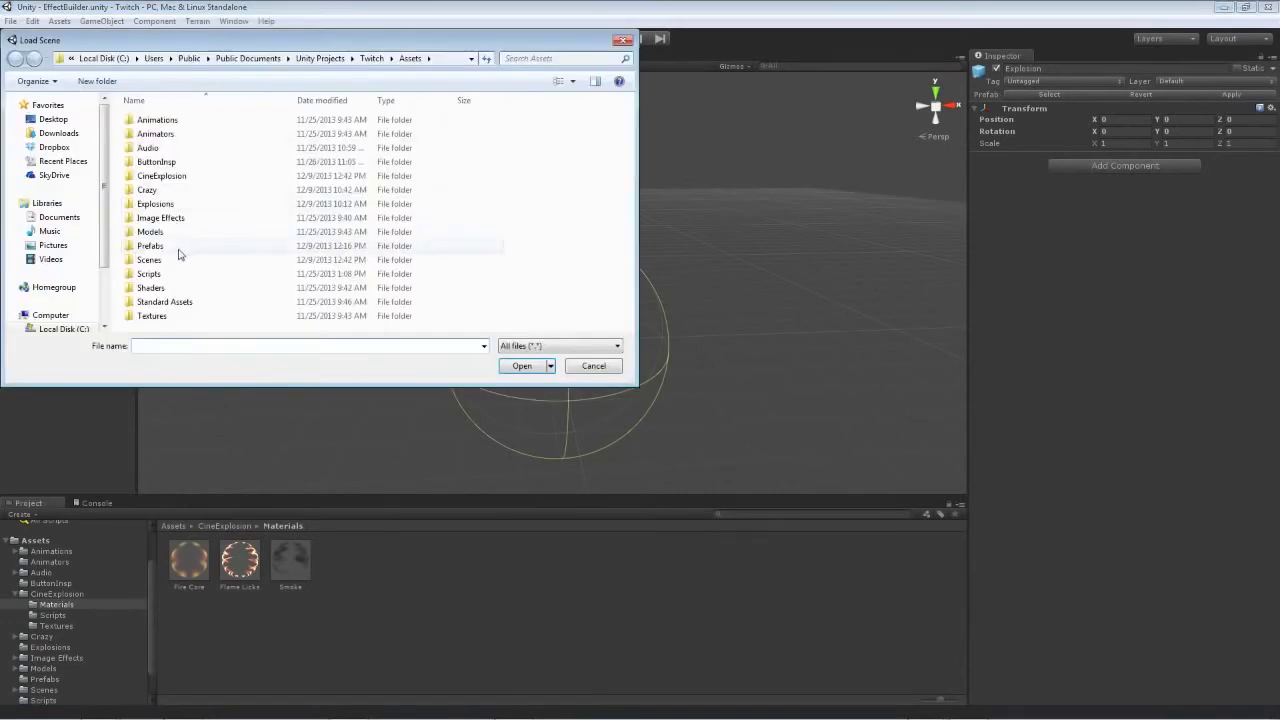
double_click(148, 260)
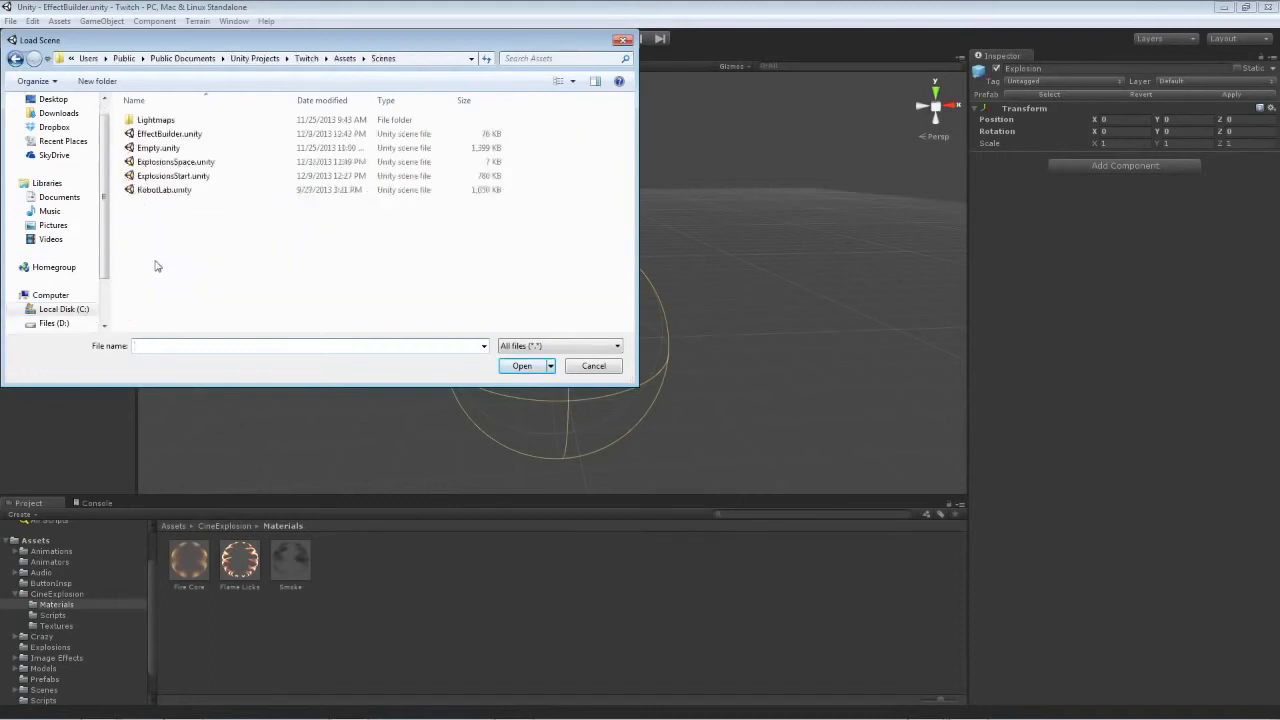
double_click(156, 137)
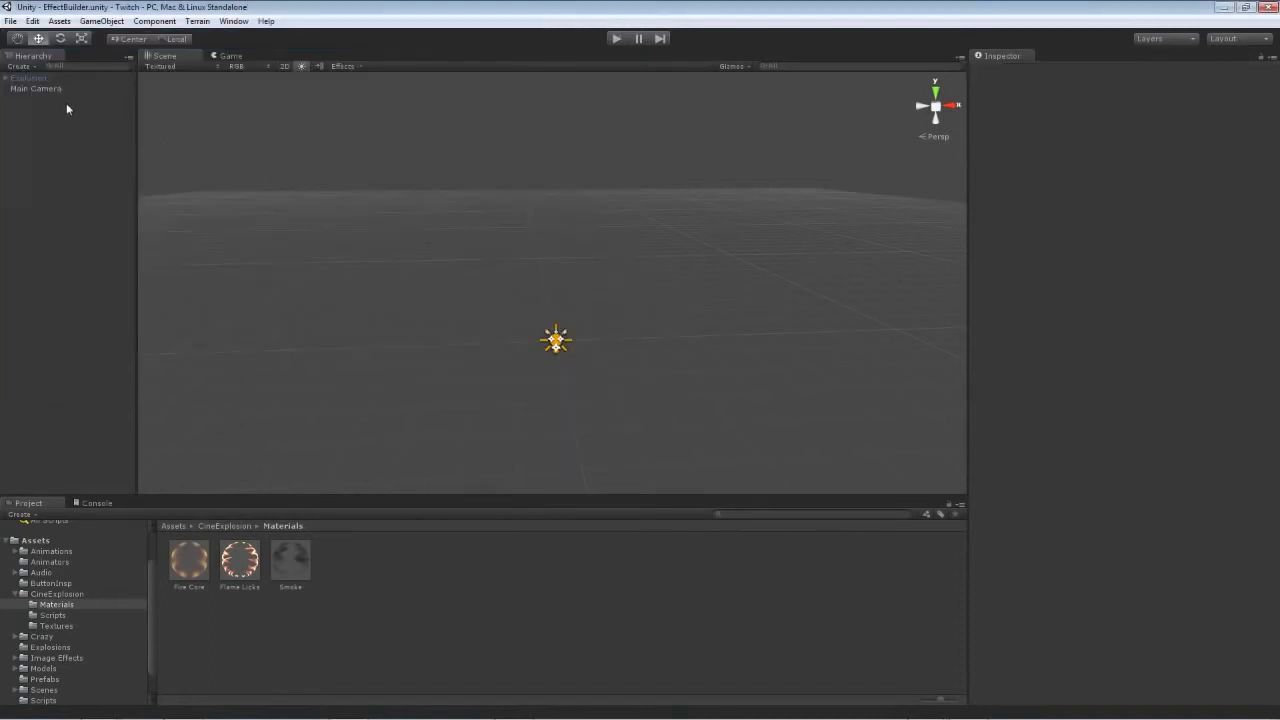
- Open the ExplosionsStart scene from the Scenes folder, run it, and set off the explosion at the white cube to test the effect
left_click(12, 21)
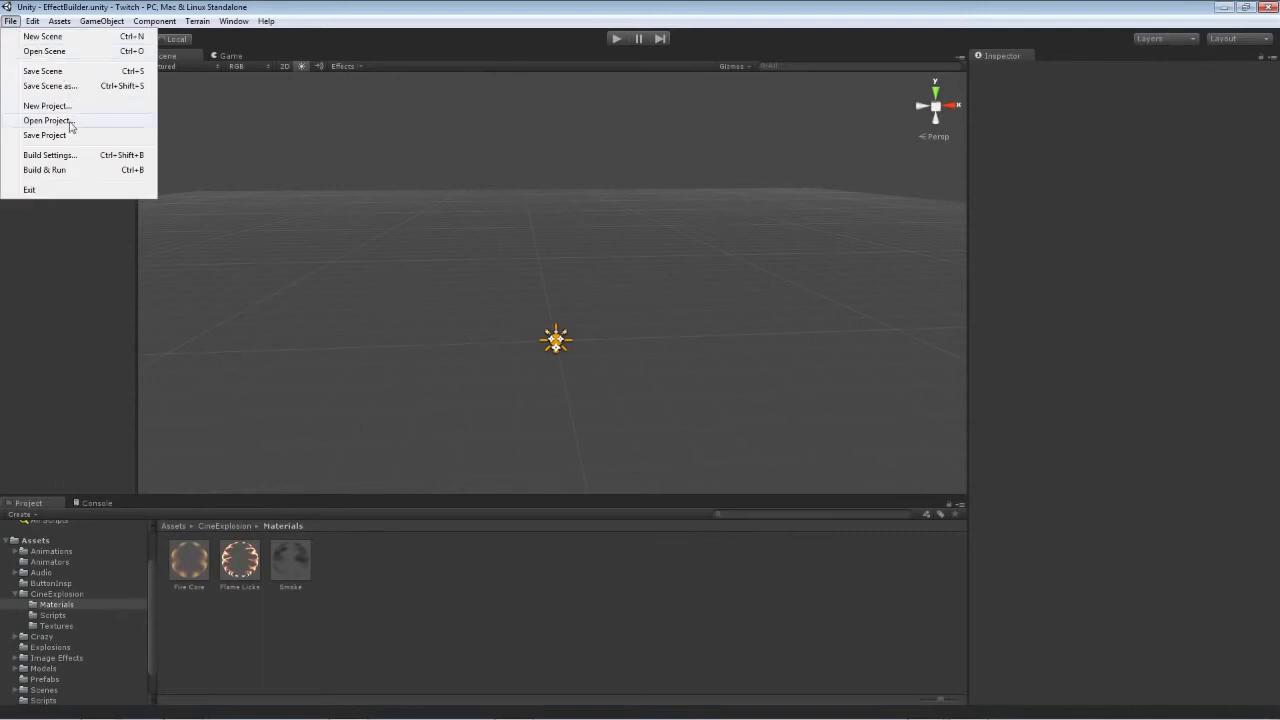
left_click(52, 51)
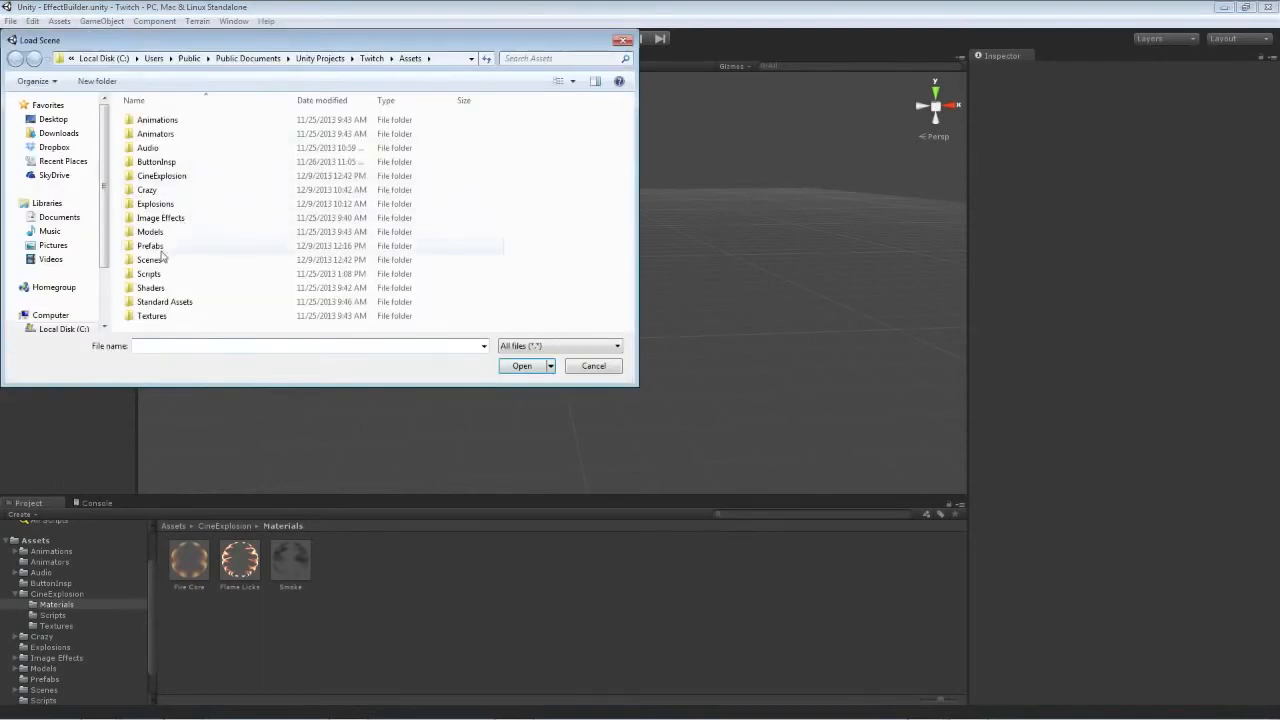
double_click(163, 176)
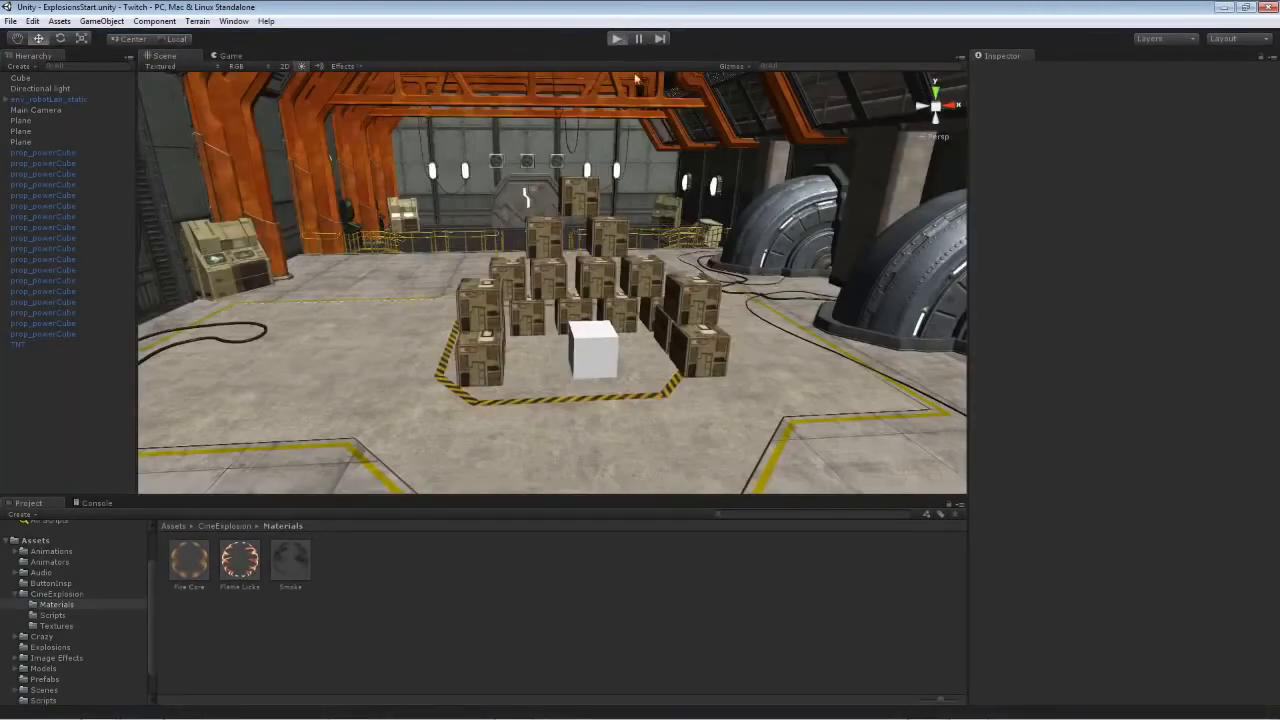
left_click(617, 38)
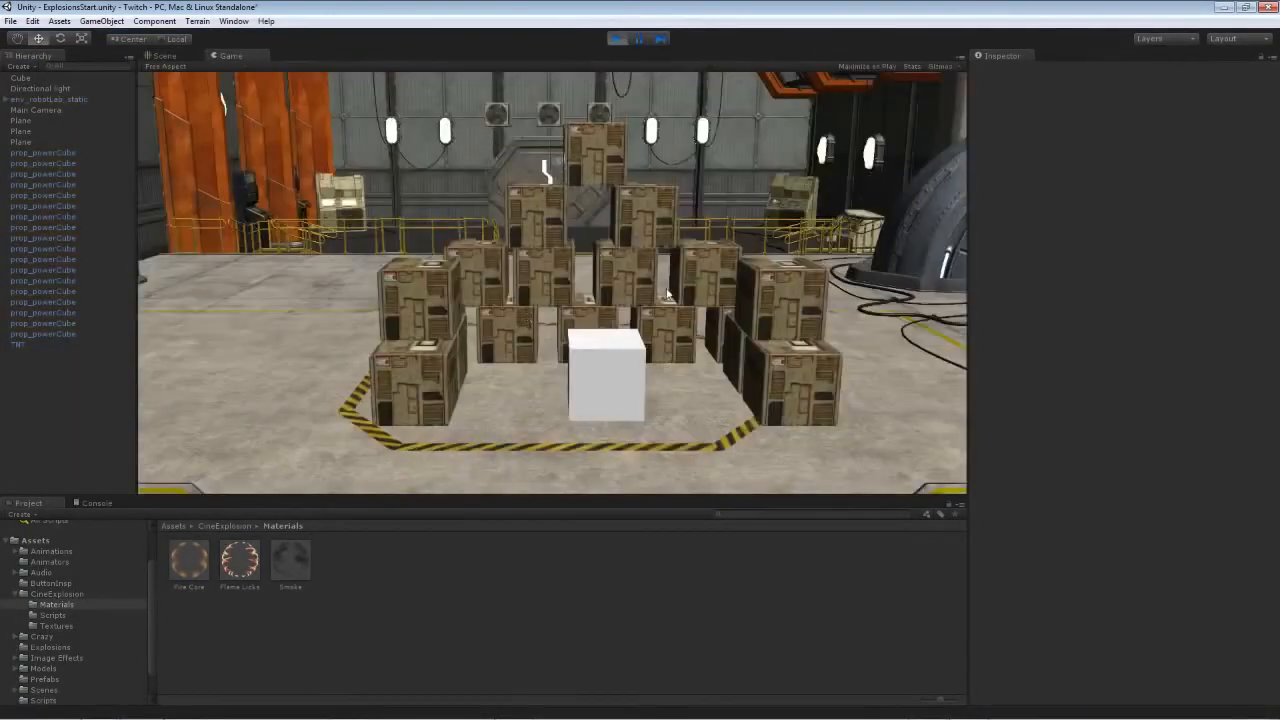
left_click(607, 355)
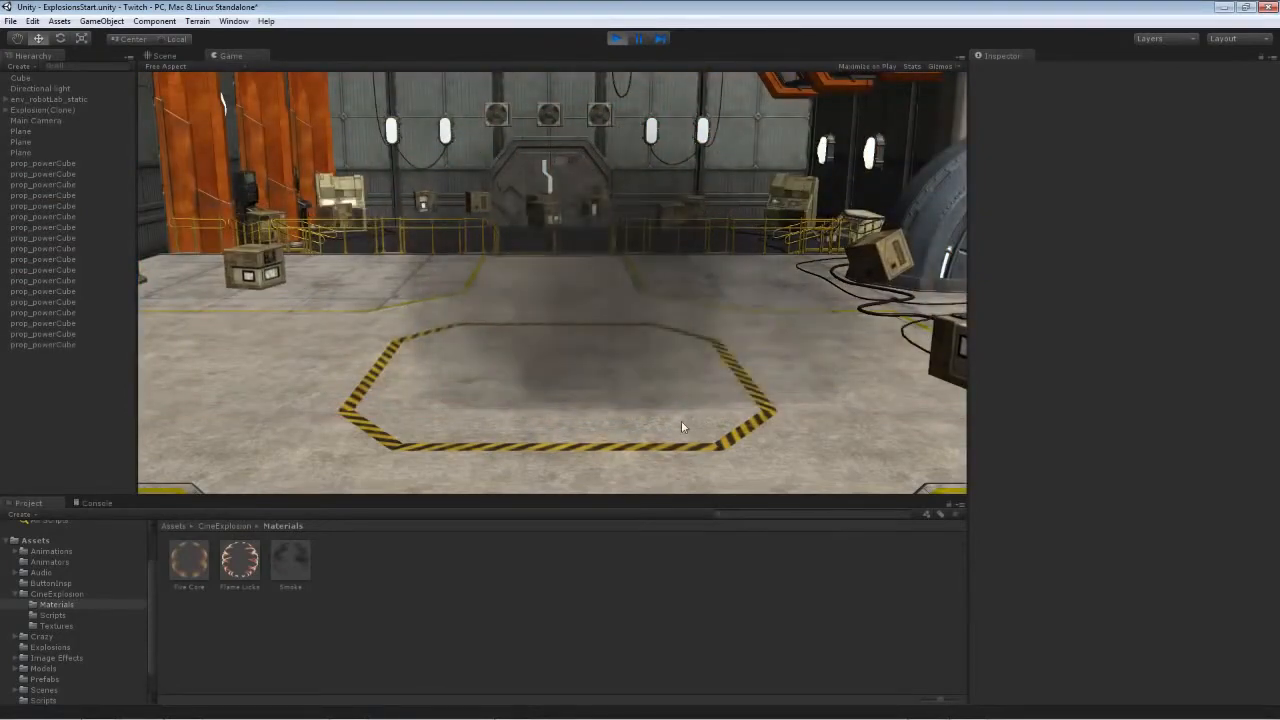
- Rerun the scene and set off the explosion at the white cube repeatedly to check the effect, then stop playback
left_click(615, 38)
key("ctrl+p")
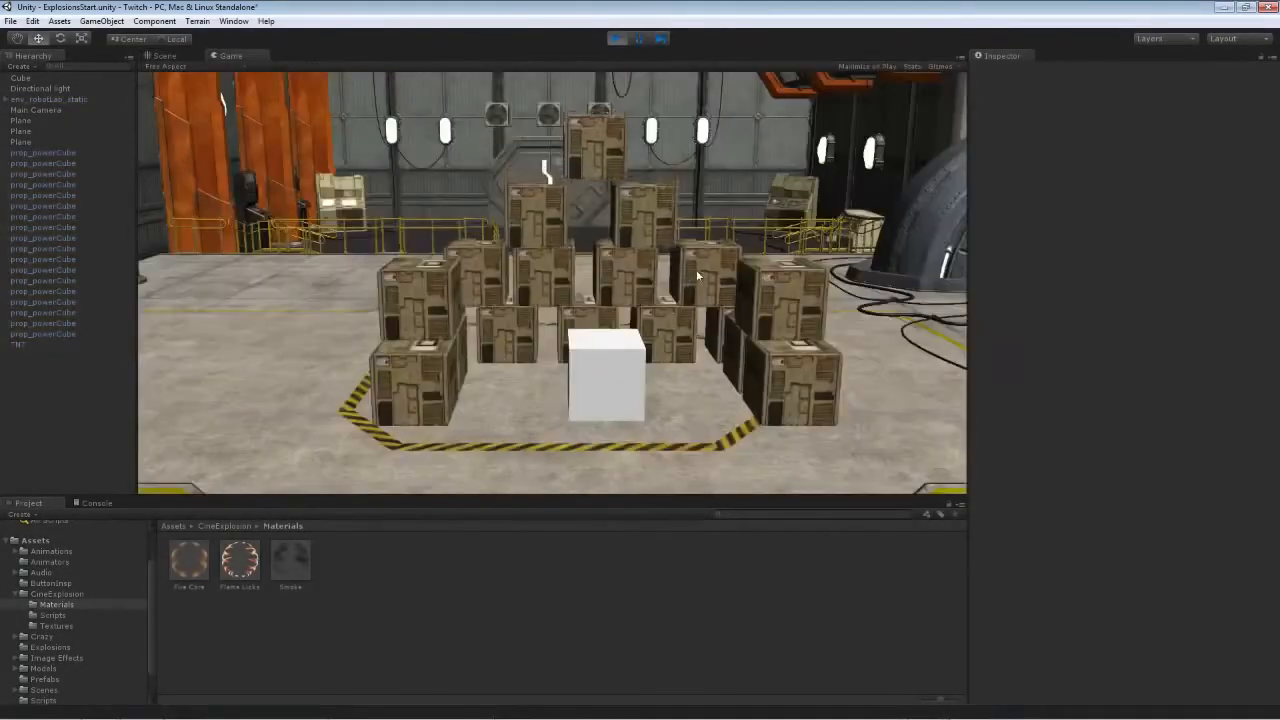
left_click(622, 374)
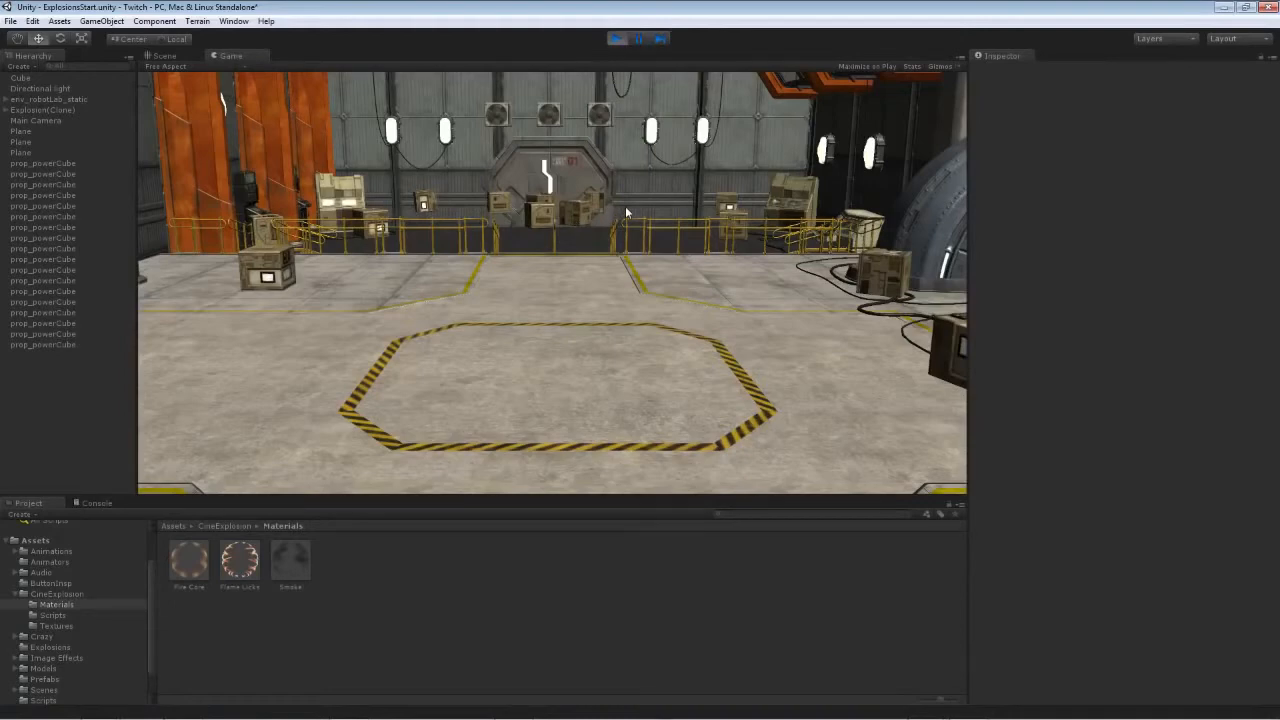
left_click(616, 39)
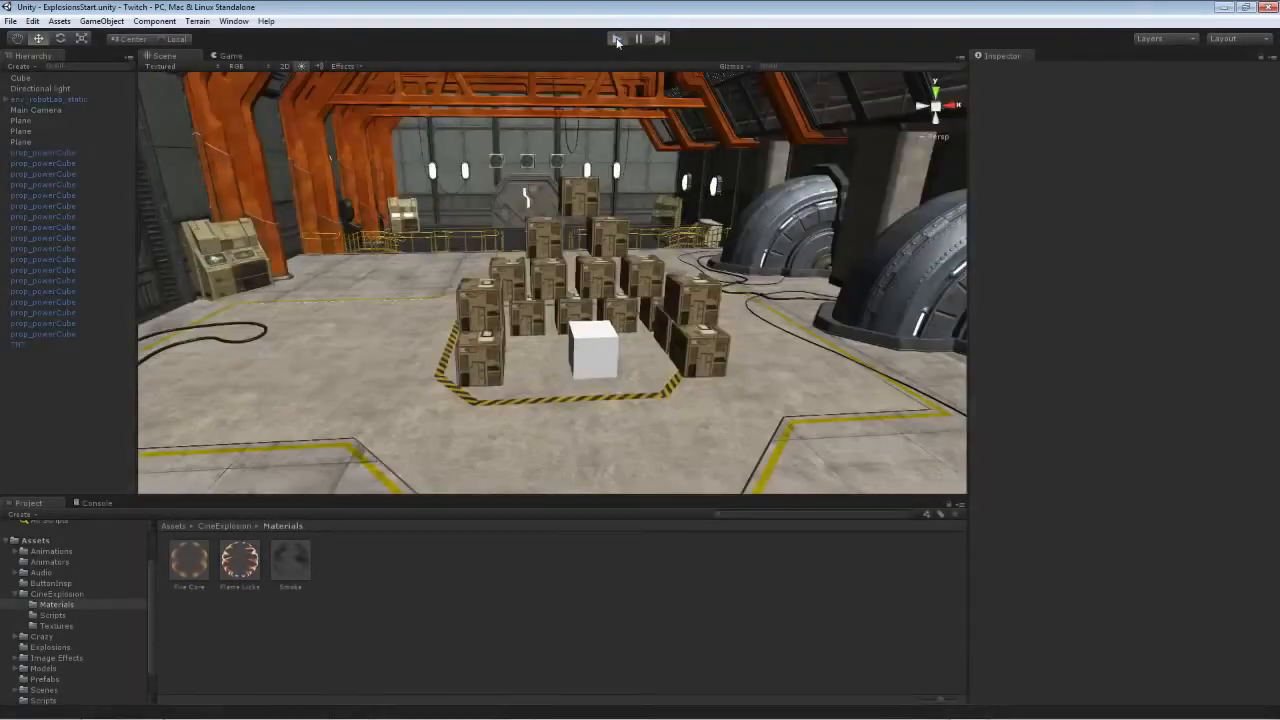
left_click(616, 39)
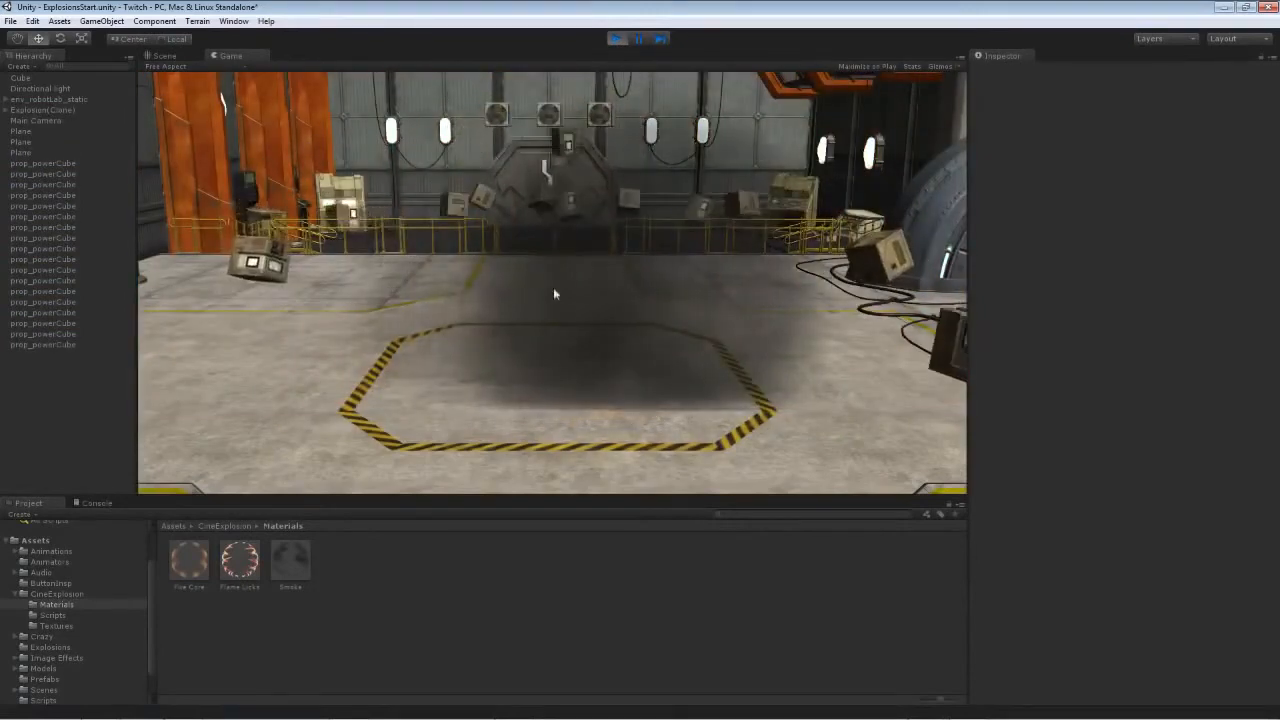
left_click(616, 39)
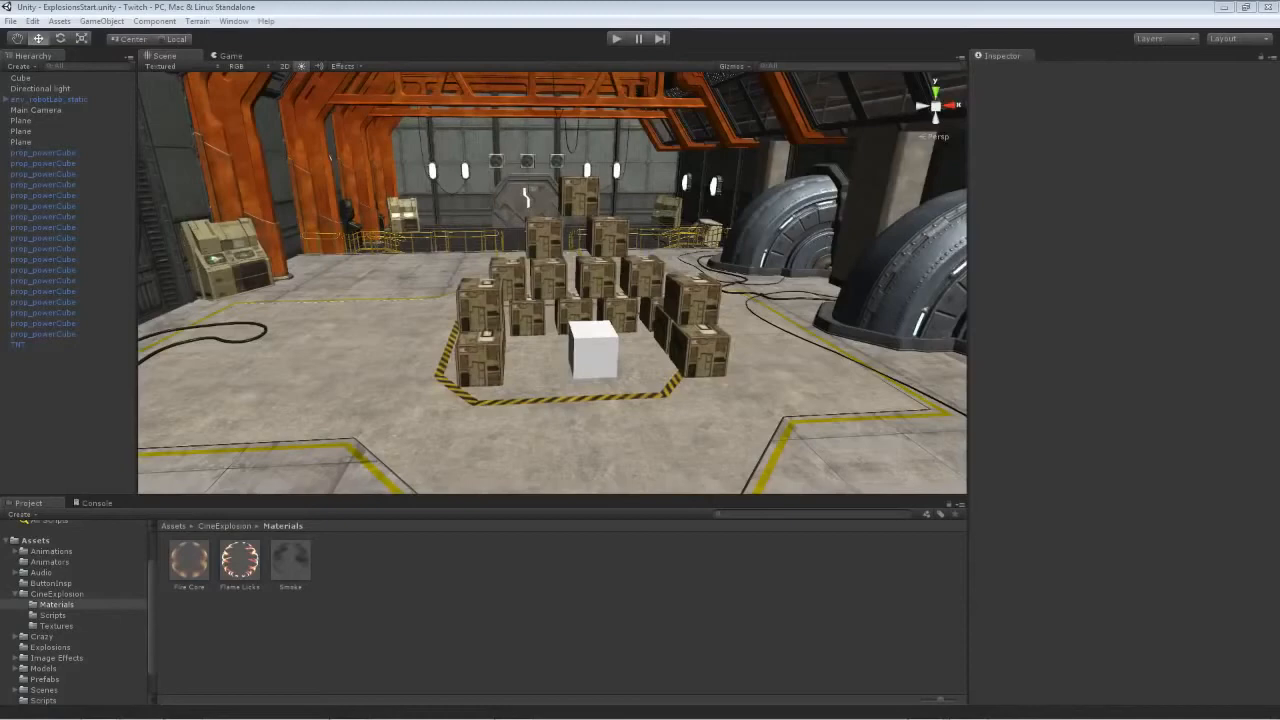
- Create a new folder named Audio inside the CineExplosion folder
left_click(78, 594)
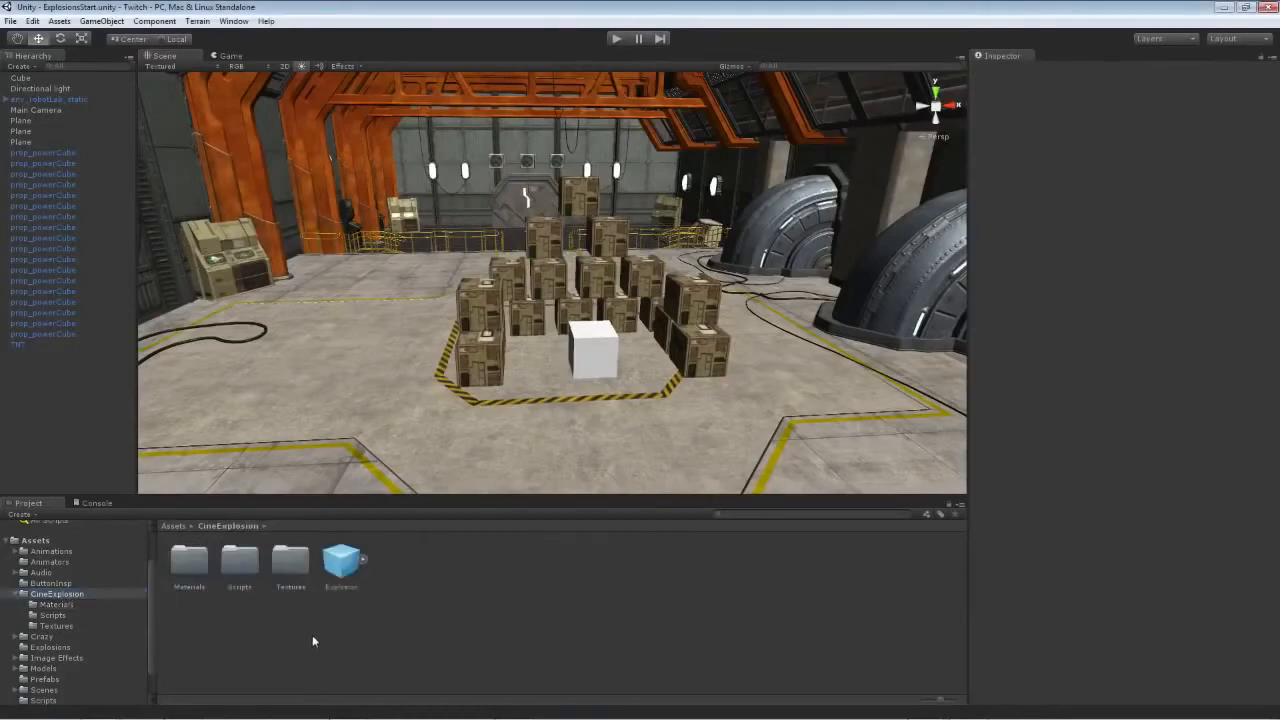
right_click(452, 596)
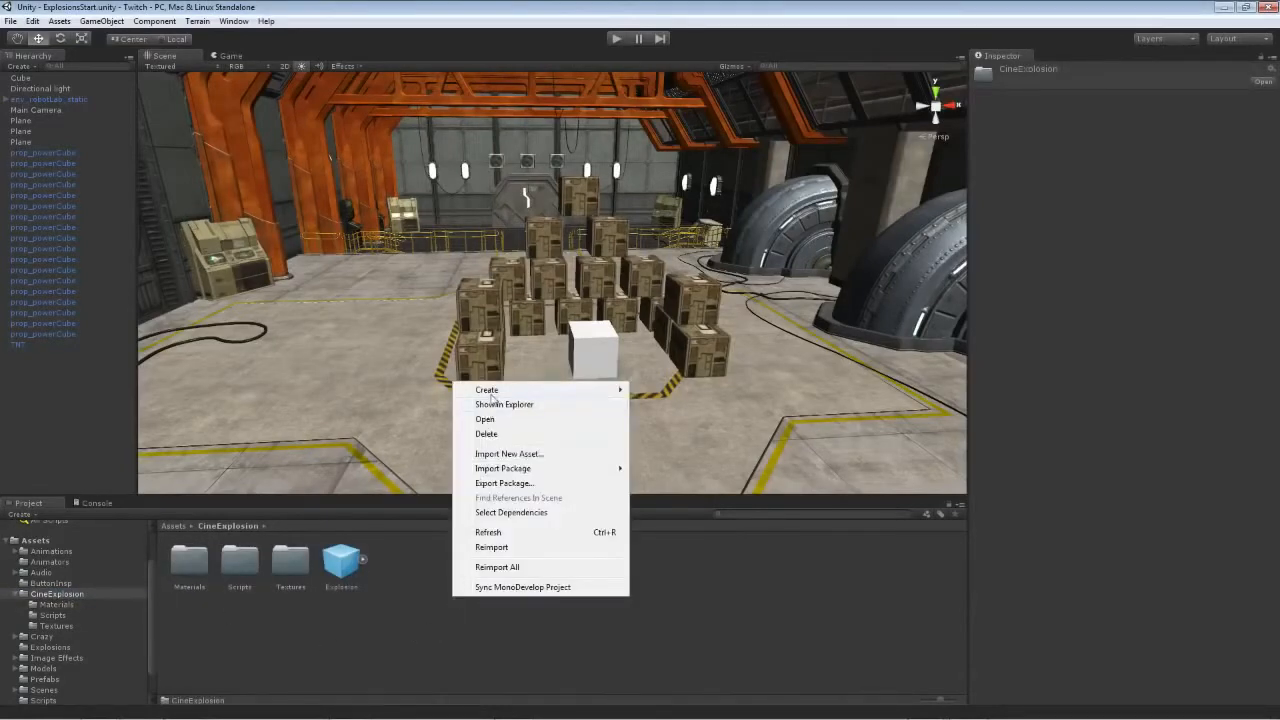
mouse_move(492, 392)
left_click(656, 391)
type("Audio")
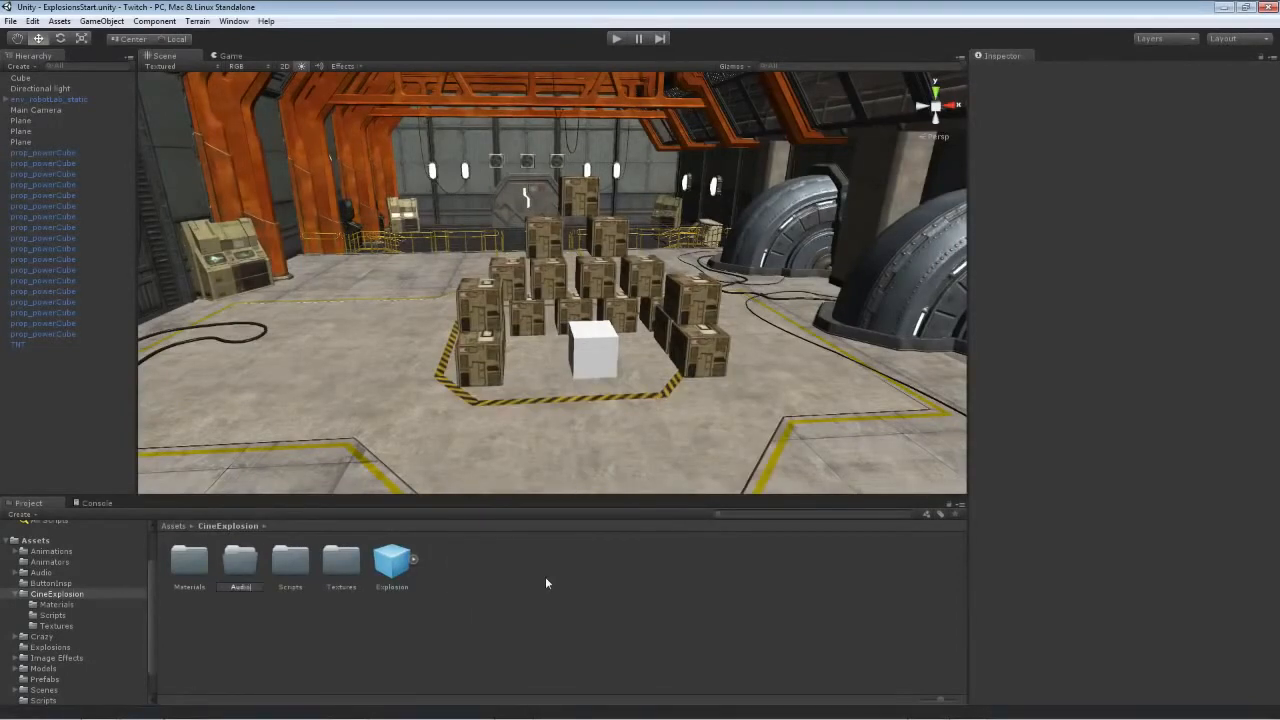
key("Return")
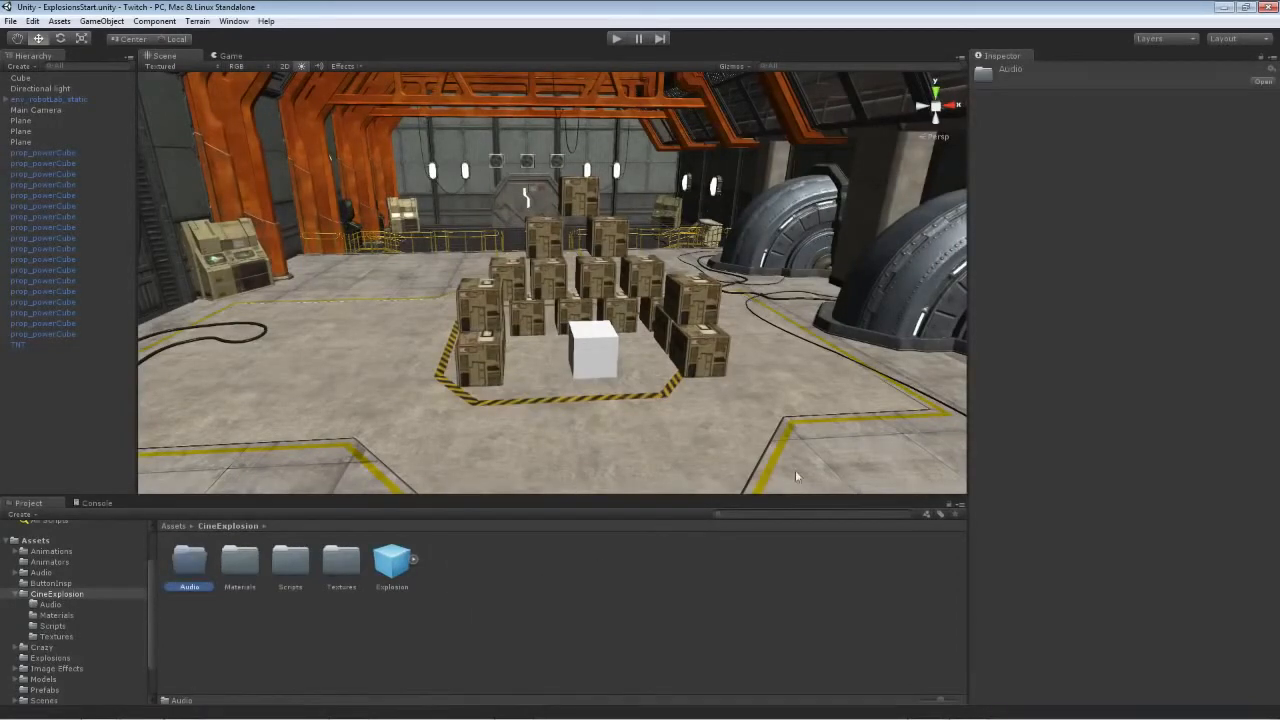
- Import Firey Explosion.wav from the Audio folder of Twitch Assets into the new Audio folder and view its import settings
left_click_drag(1279, 90, 748, 212)
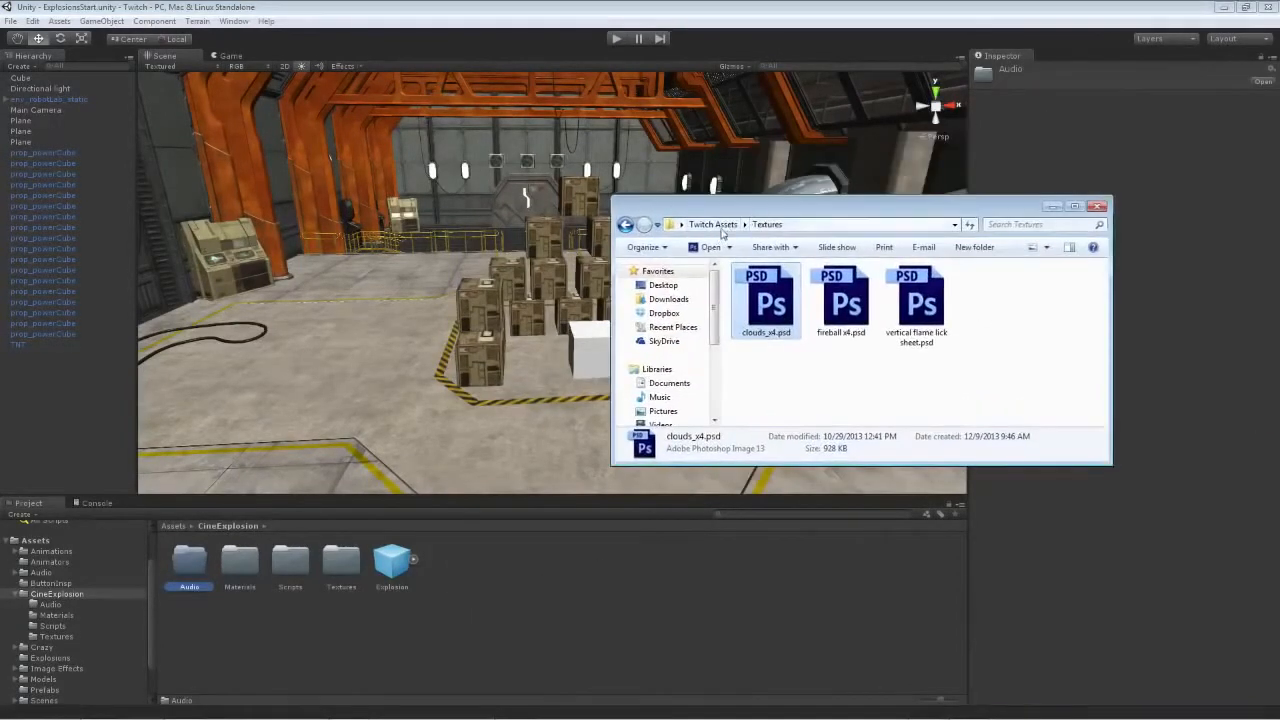
left_click(718, 226)
double_click(772, 296)
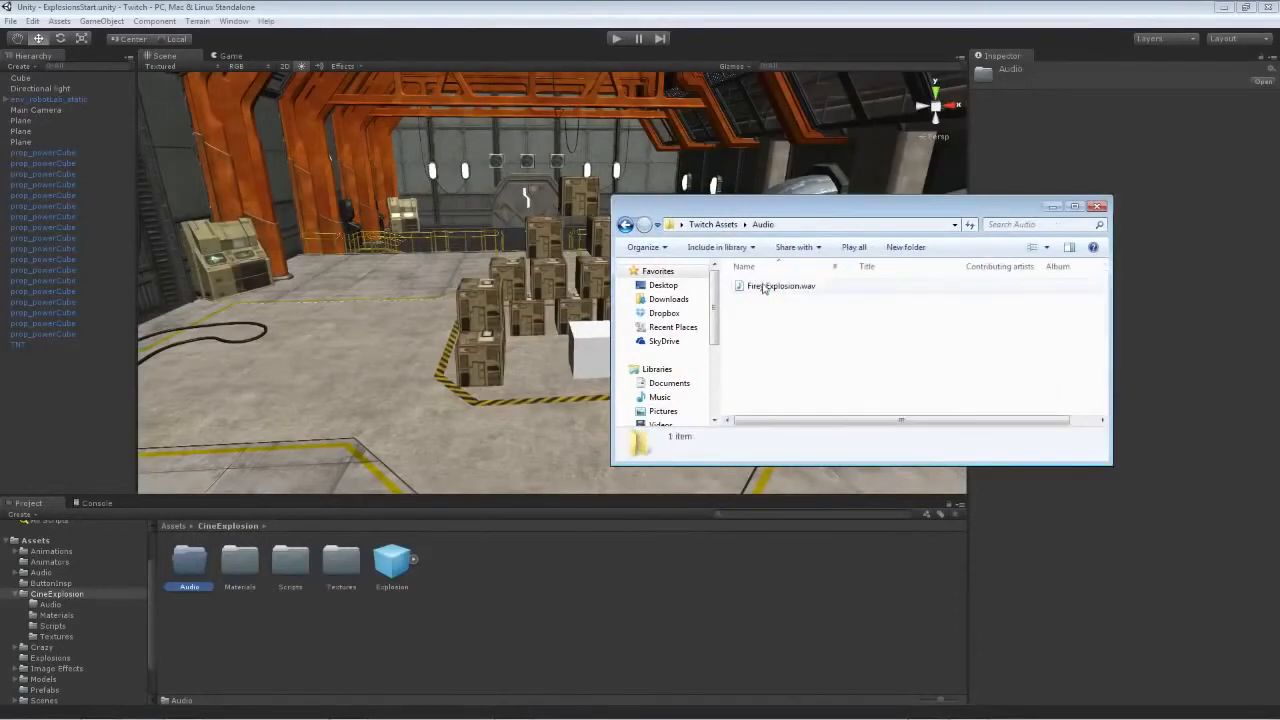
left_click_drag(767, 290, 186, 566)
double_click(189, 562)
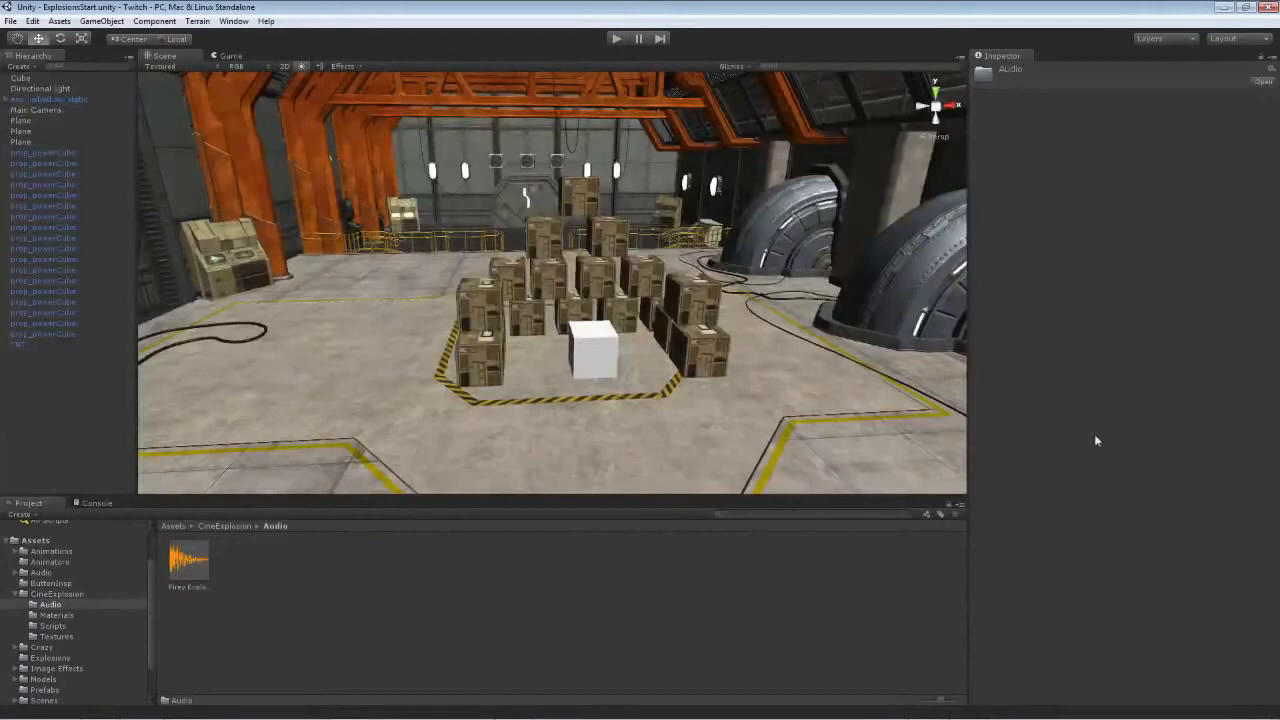
left_click(188, 562)
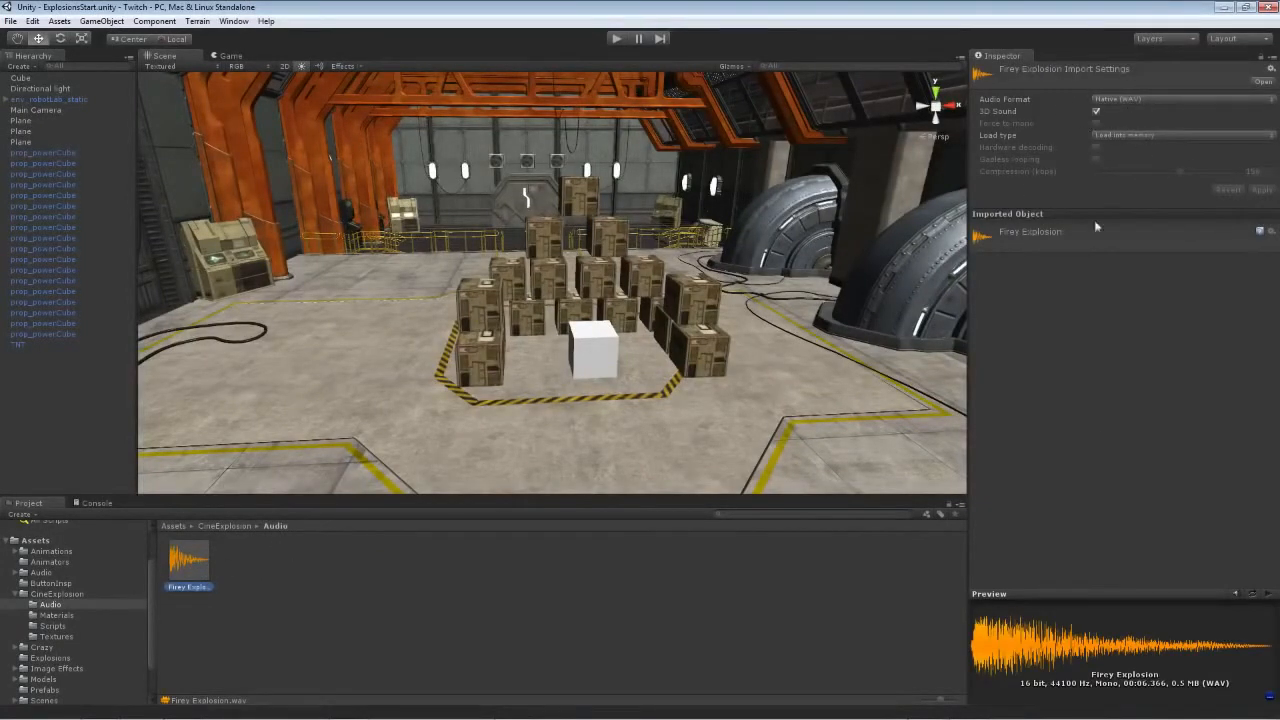
left_click(274, 568)
- Open the EffectBuilder scene from the Scenes folder
left_click(10, 22)
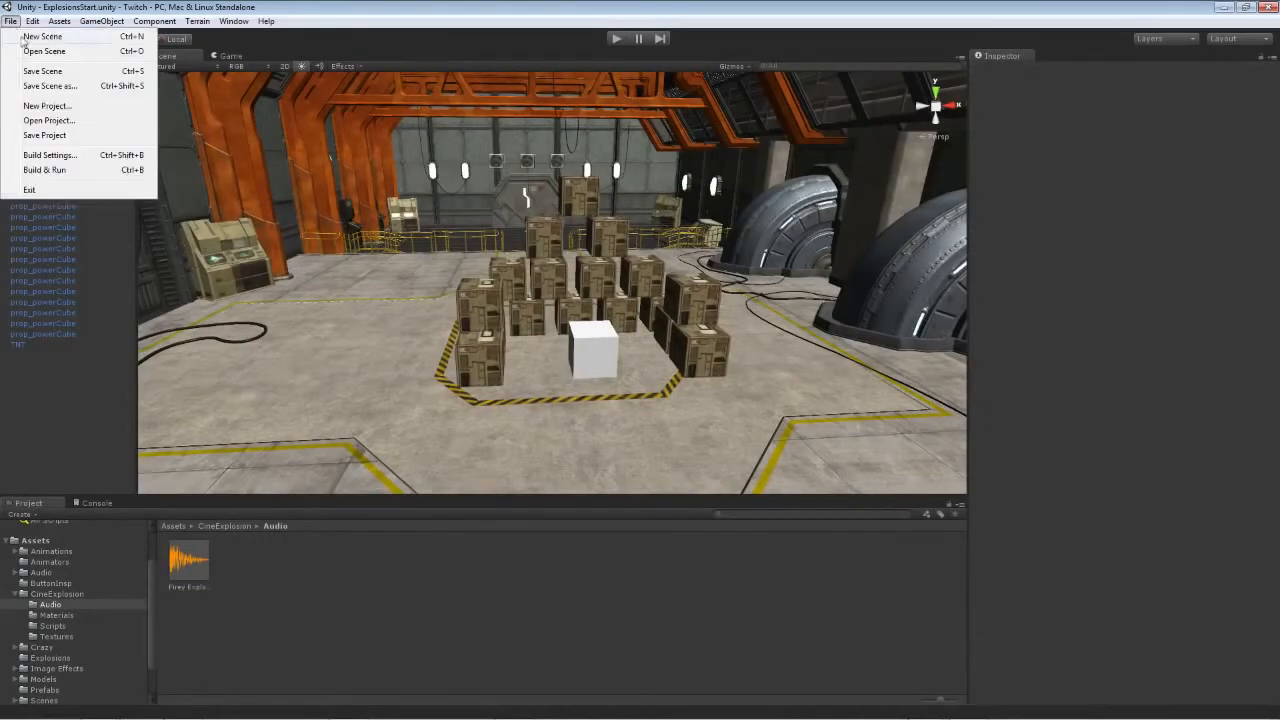
left_click(37, 50)
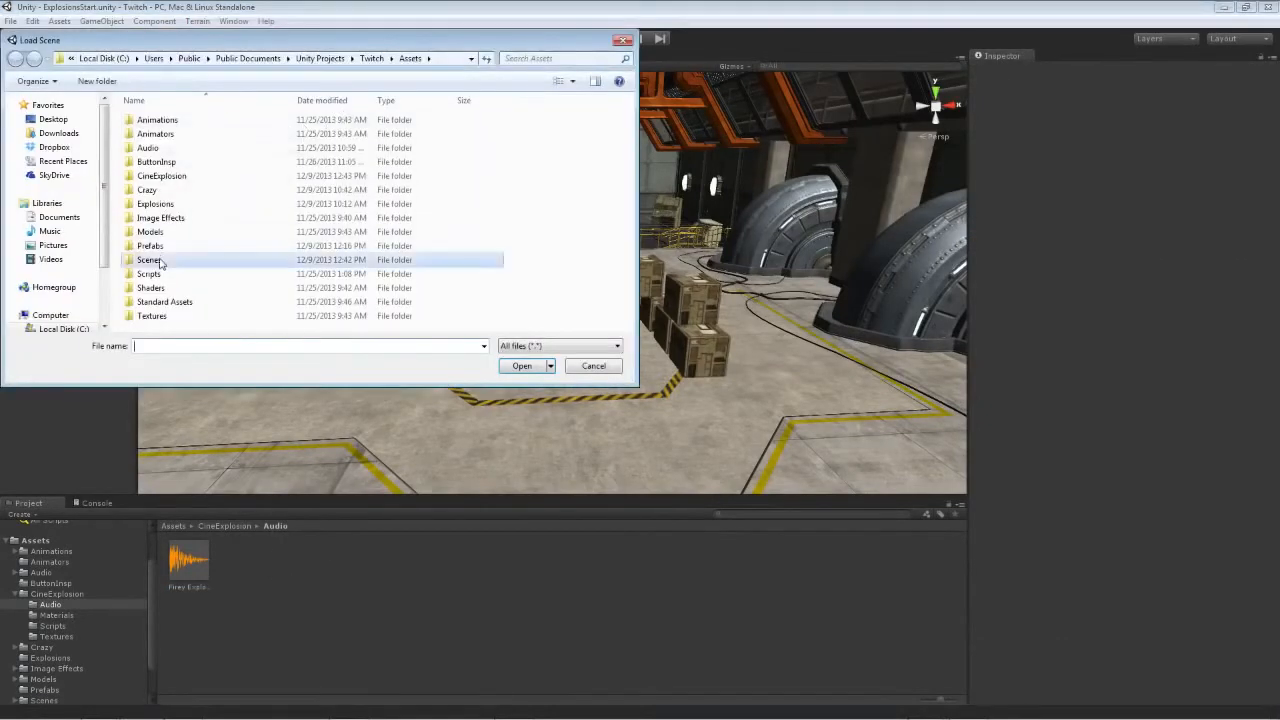
double_click(150, 259)
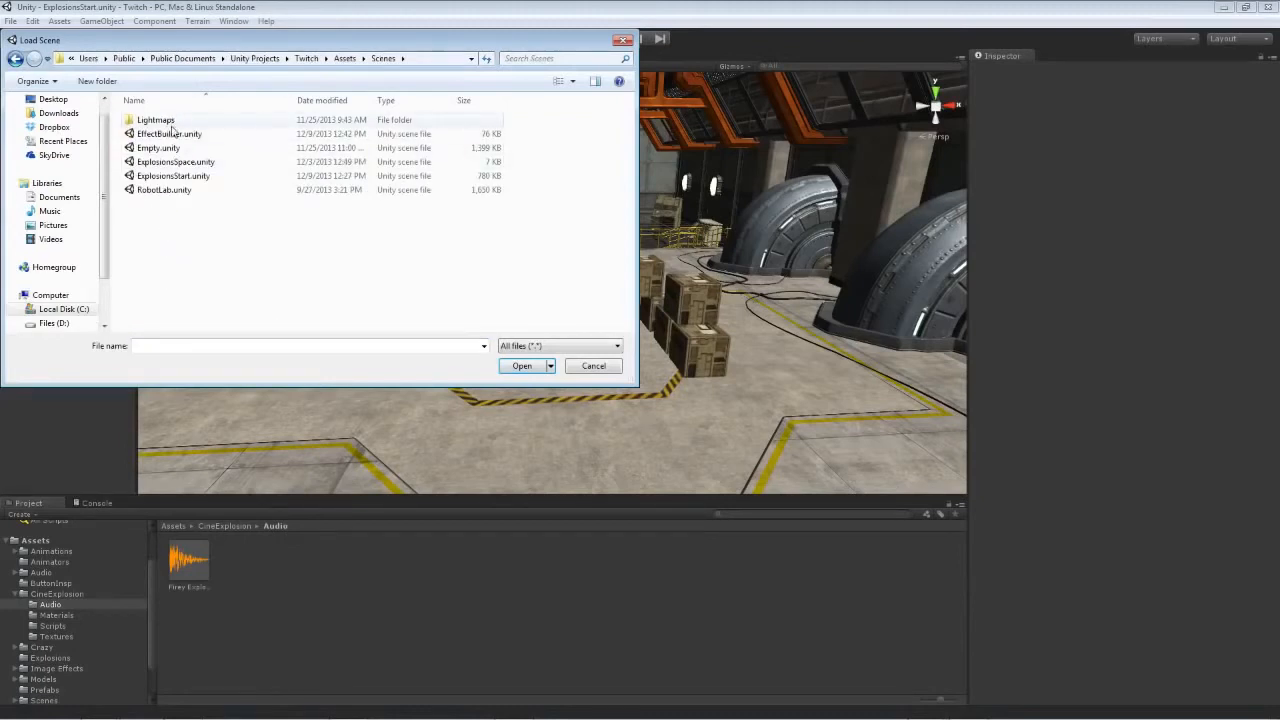
double_click(168, 134)
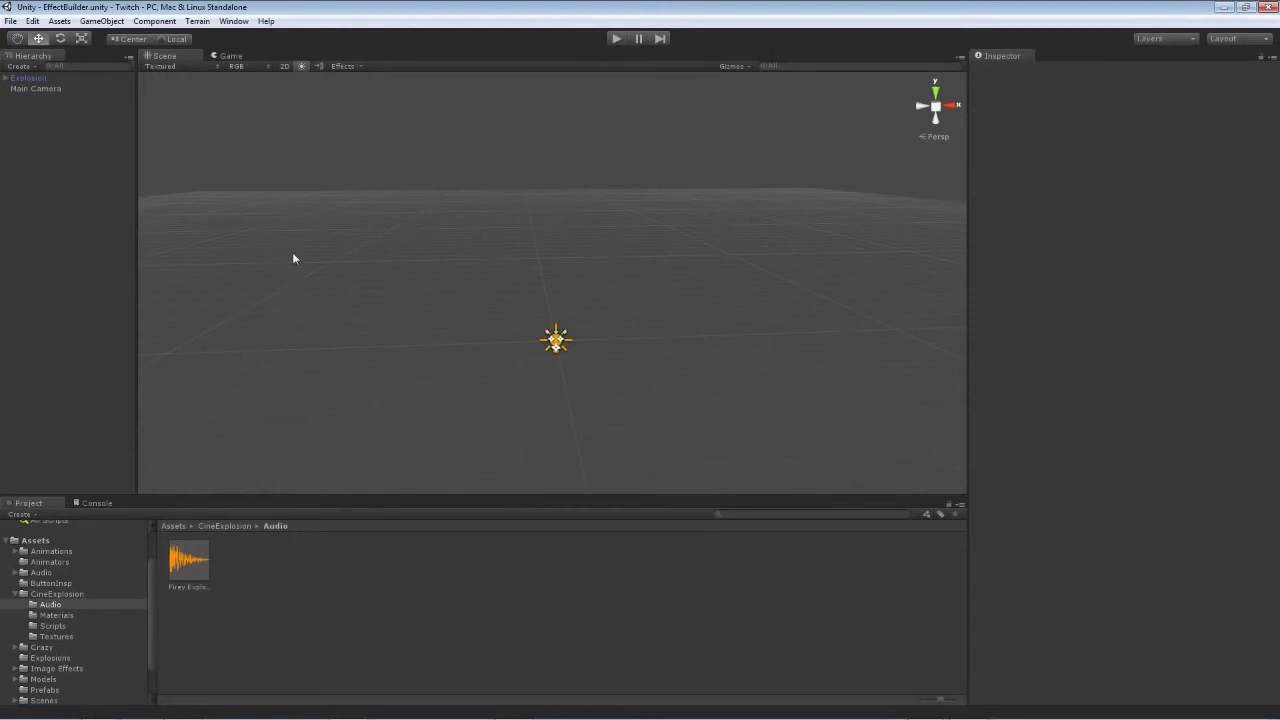
- Add an Audio Source component to the Explosion object and assign Firey Explosion as its audio clip
left_click(6, 79)
left_click(22, 79)
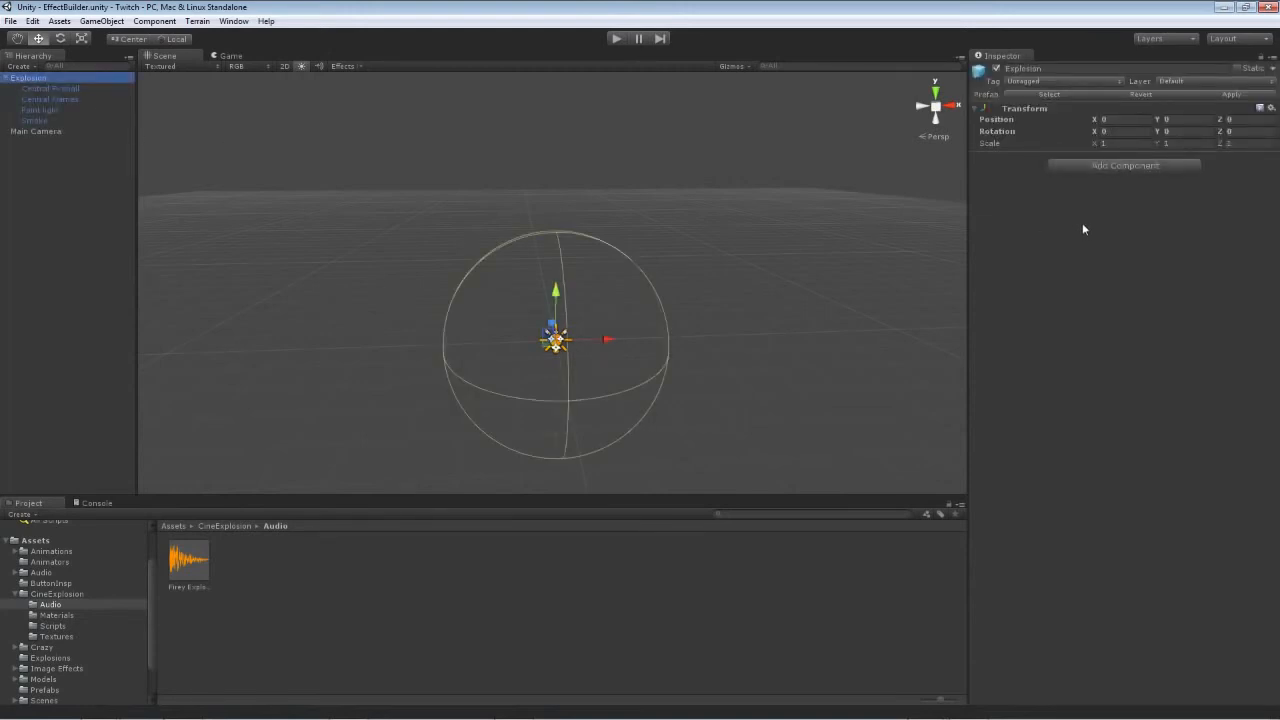
left_click(1101, 167)
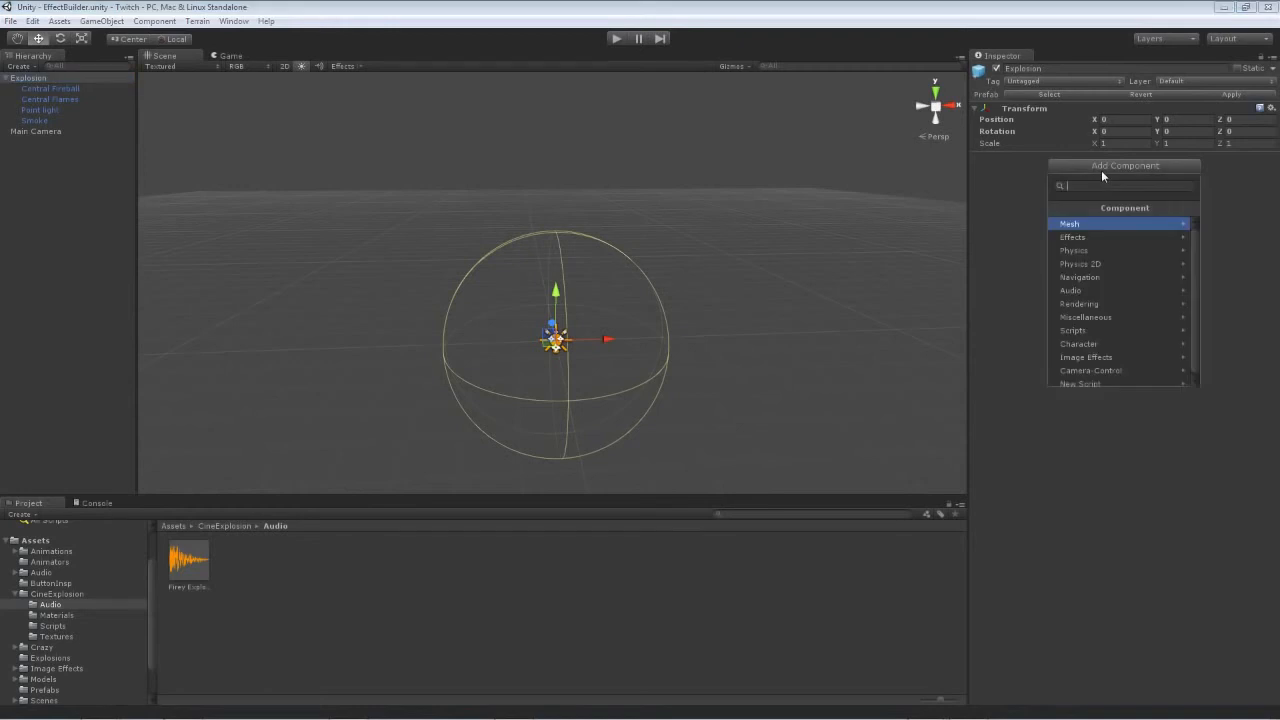
left_click(1087, 290)
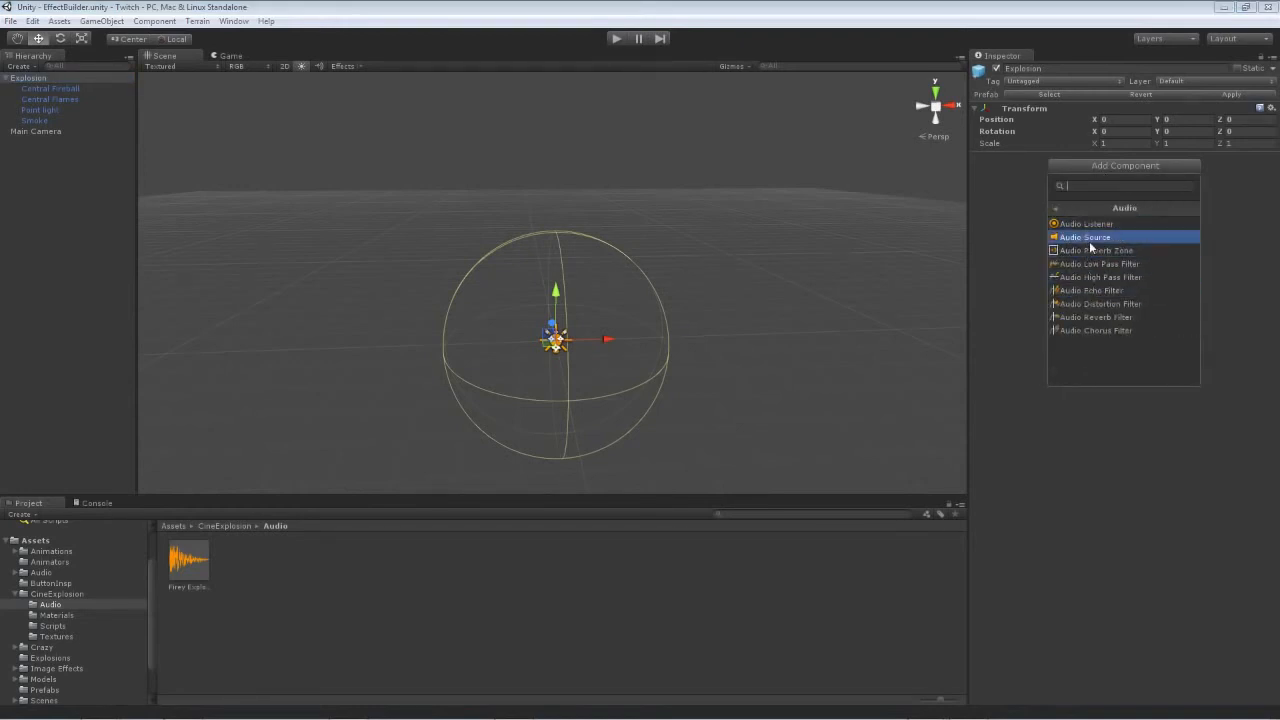
left_click(1089, 243)
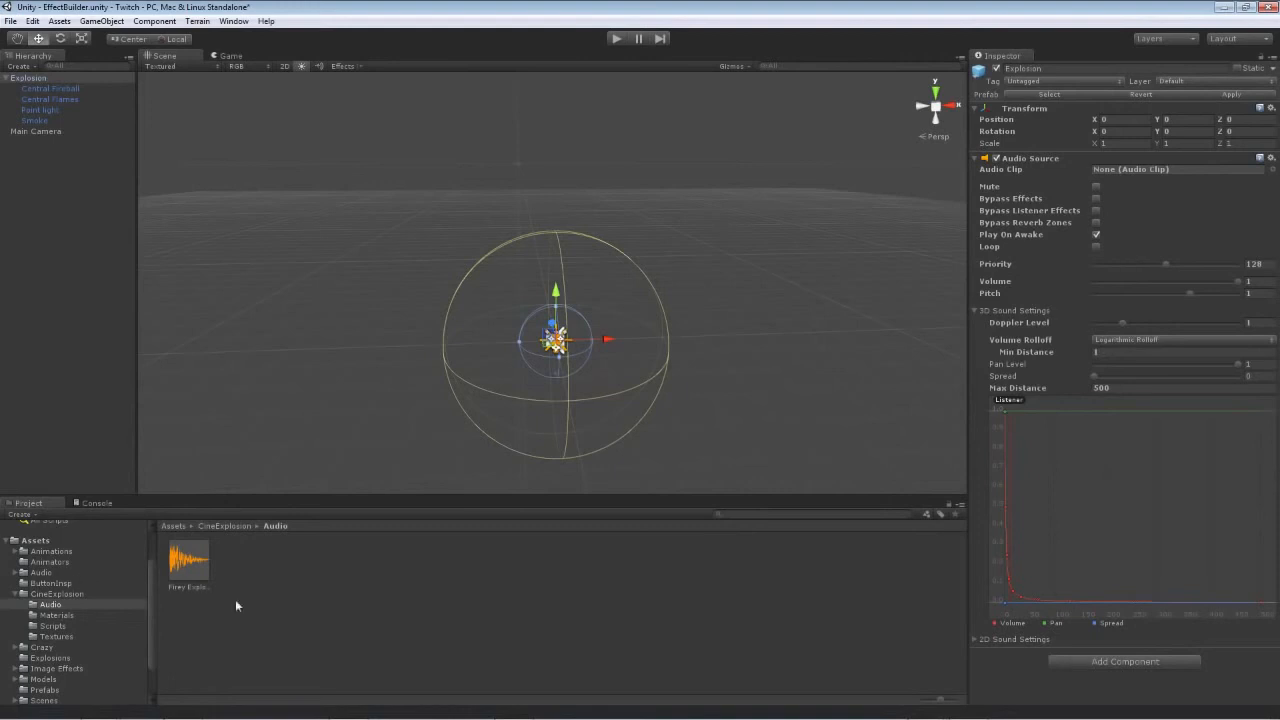
left_click_drag(188, 562, 1119, 176)
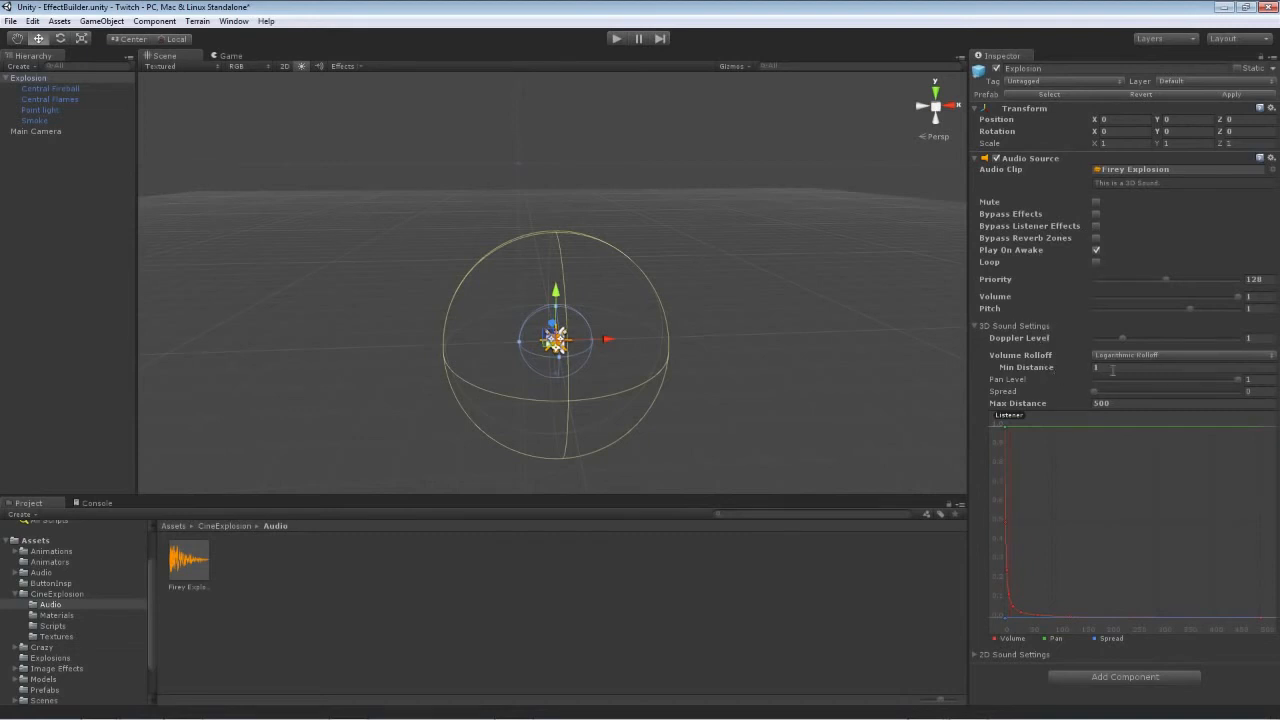
- Set the minimum distance of the Explosion's audio source volume rolloff to 40
left_click(1097, 367)
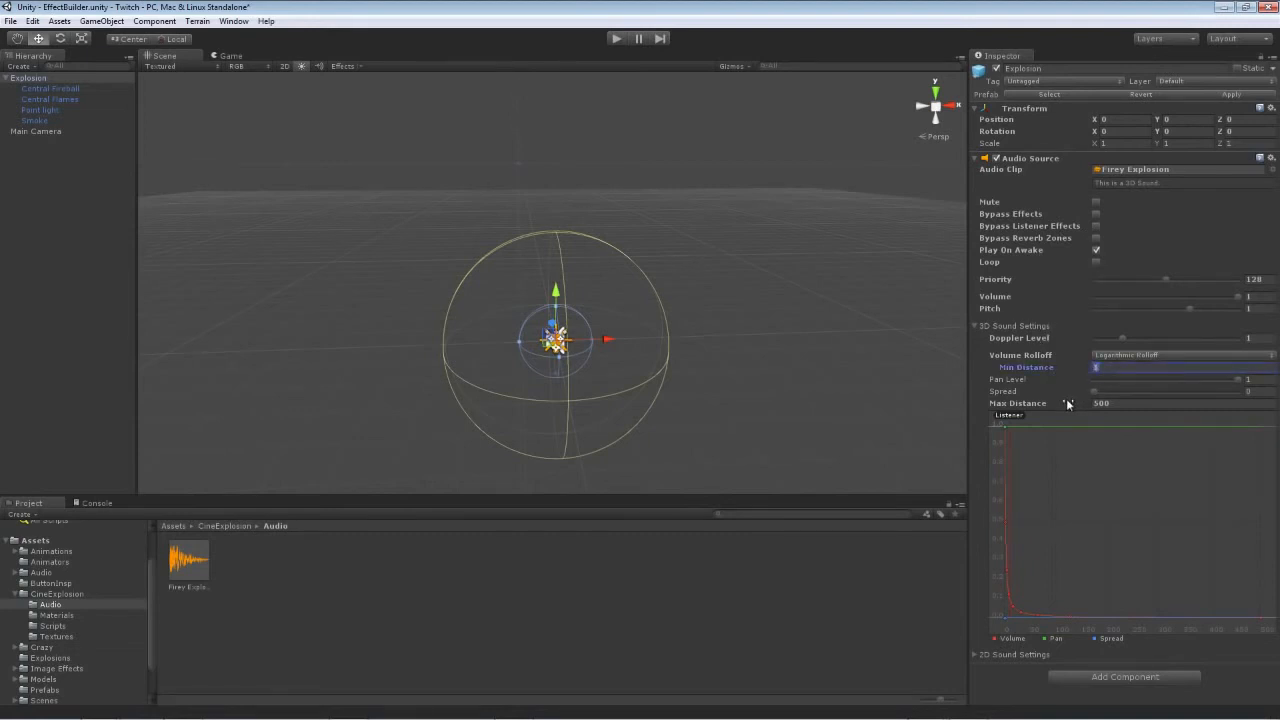
type("10")
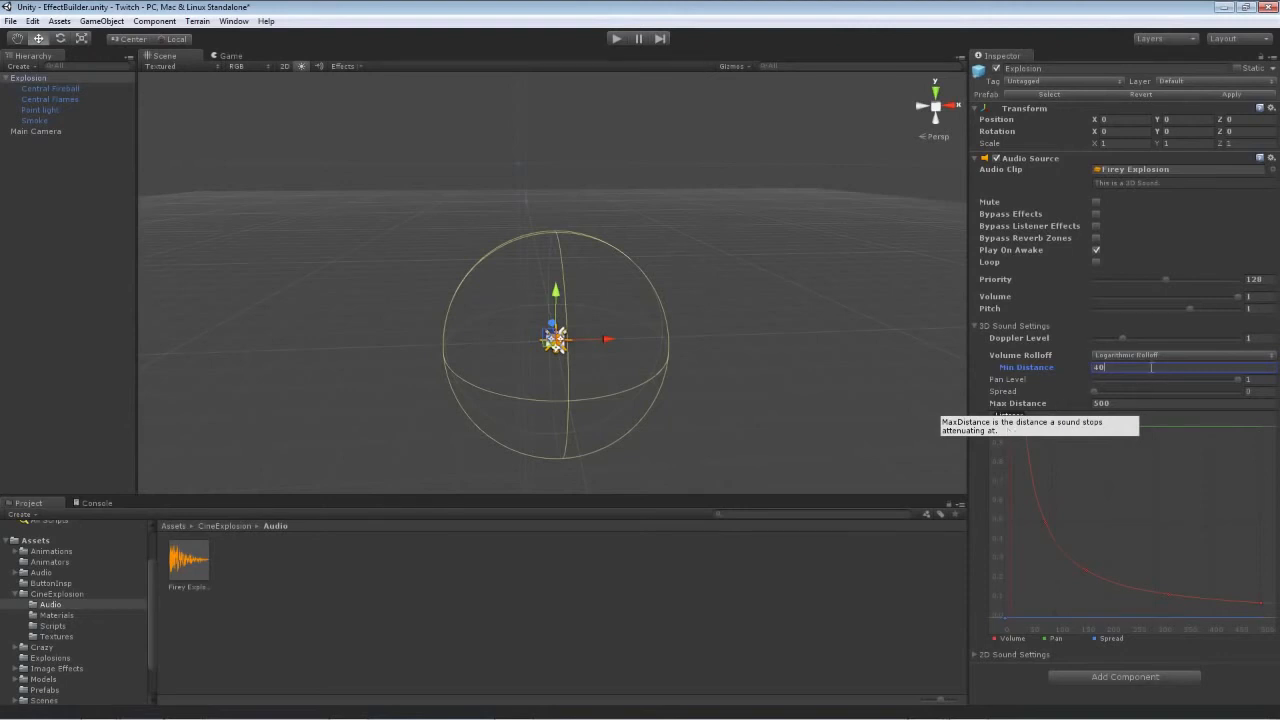
left_click(709, 593)
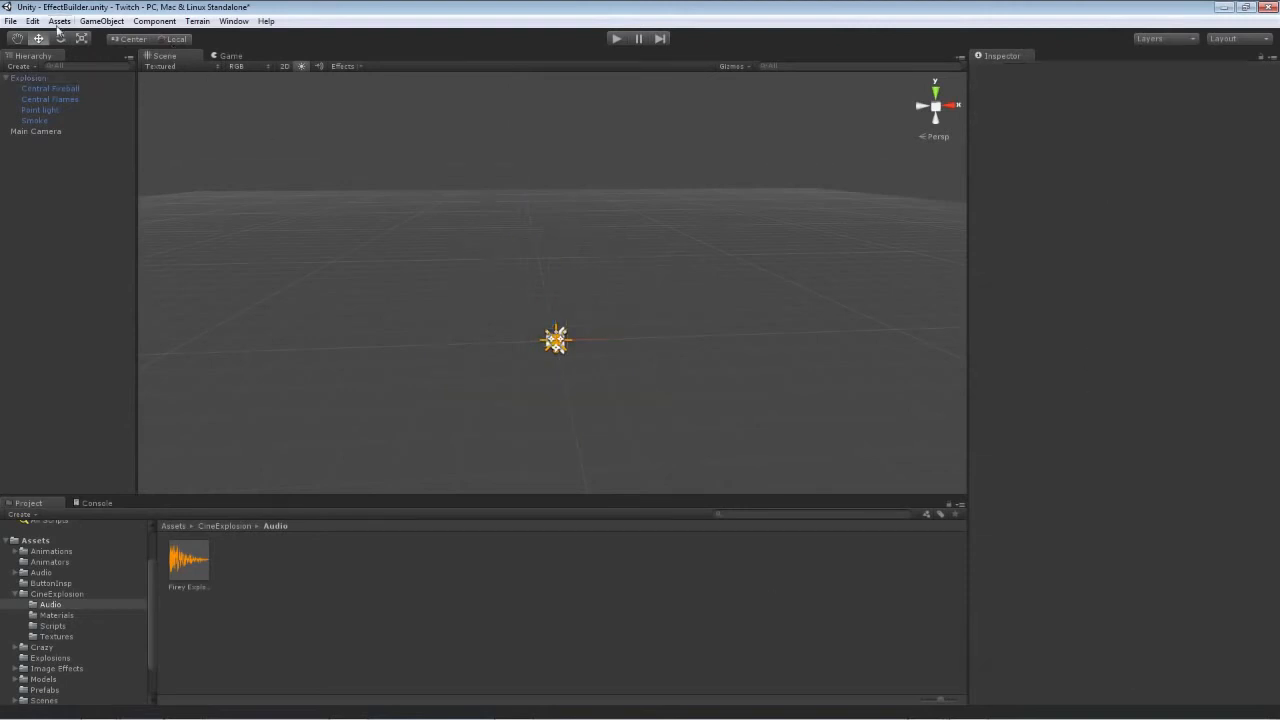
- Apply the audio source changes to the Explosion prefab, then save the scene and the project
left_click(29, 78)
left_click(1229, 96)
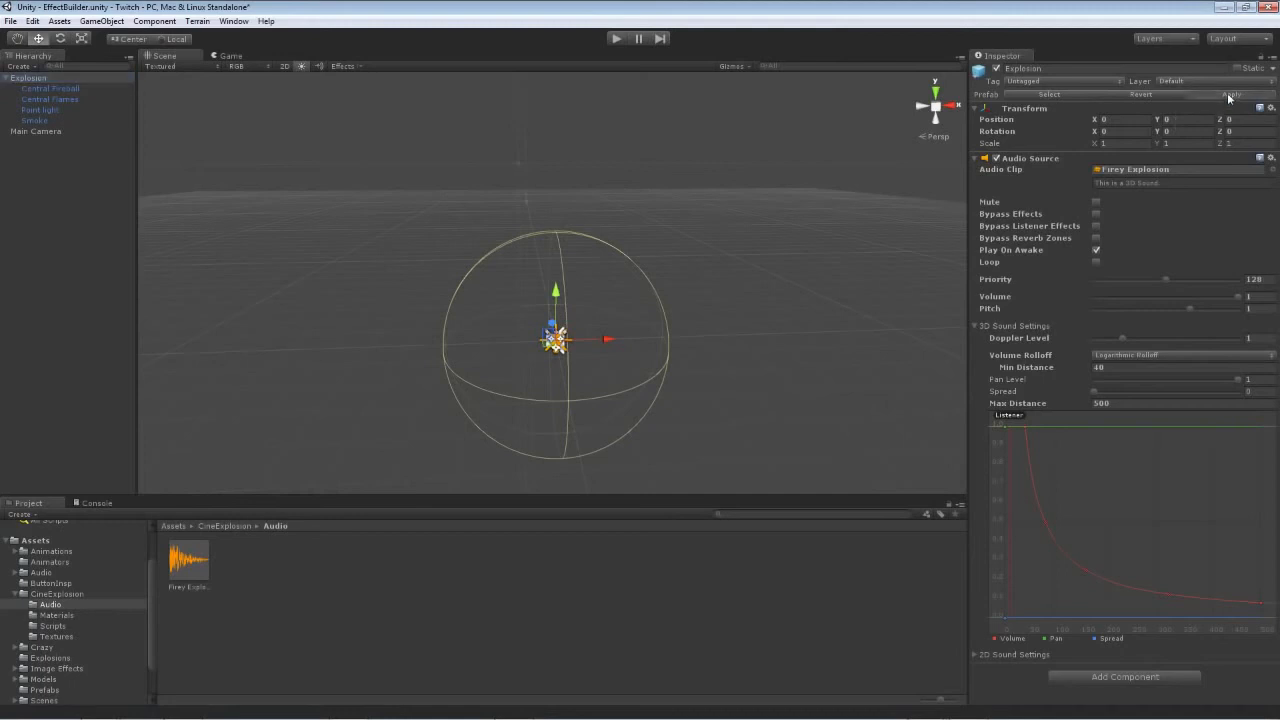
left_click(11, 21)
left_click(11, 21)
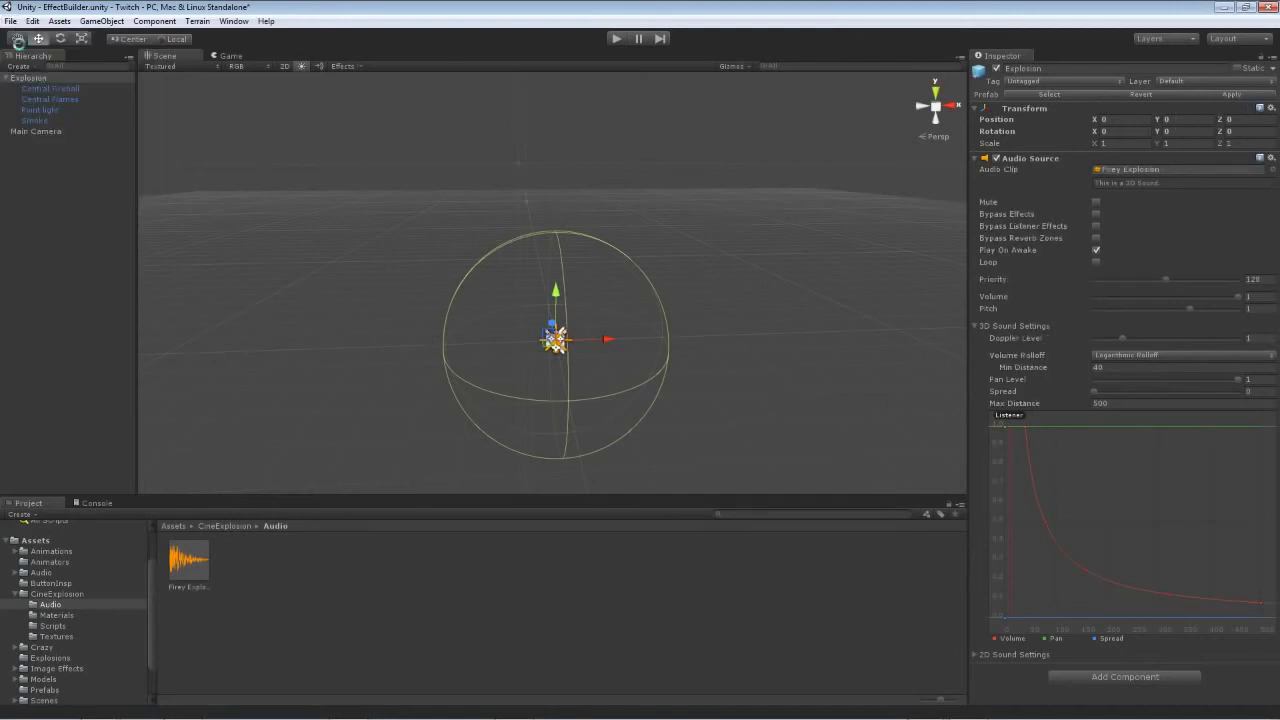
left_click(11, 21)
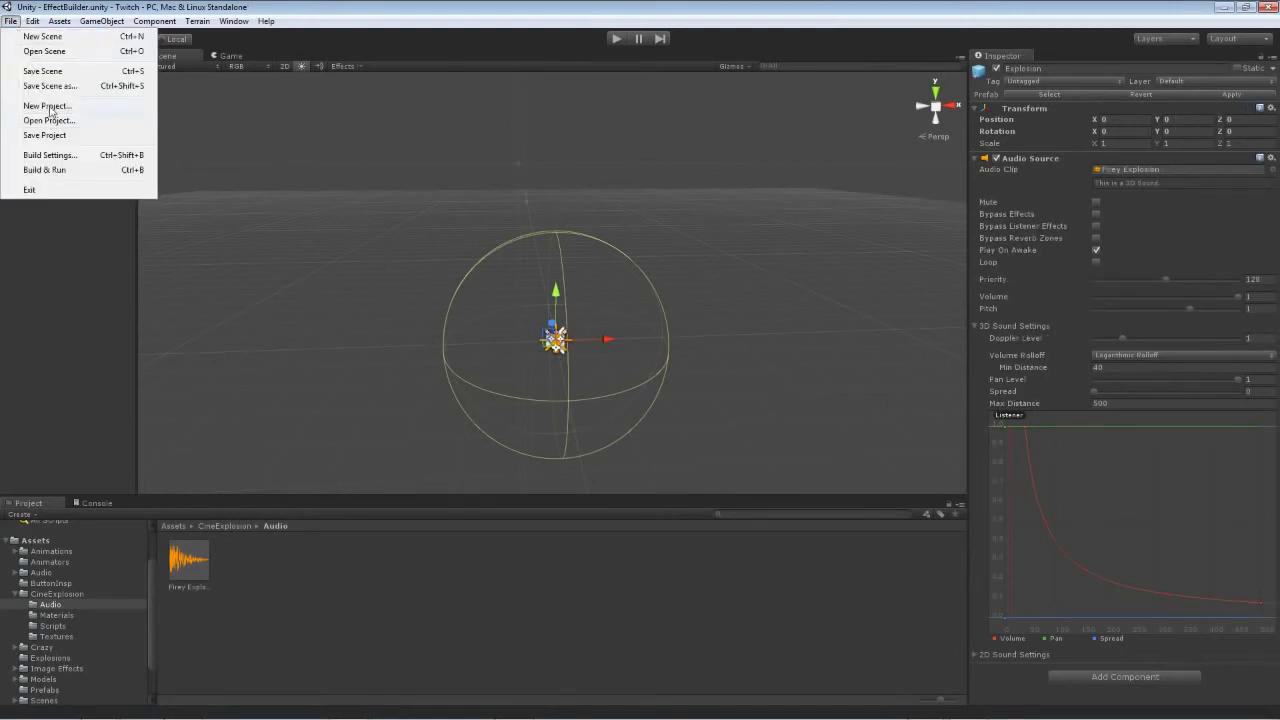
left_click(45, 135)
- Reopen the ExplosionsStart scene from the Scenes folder
left_click(11, 21)
left_click(36, 49)
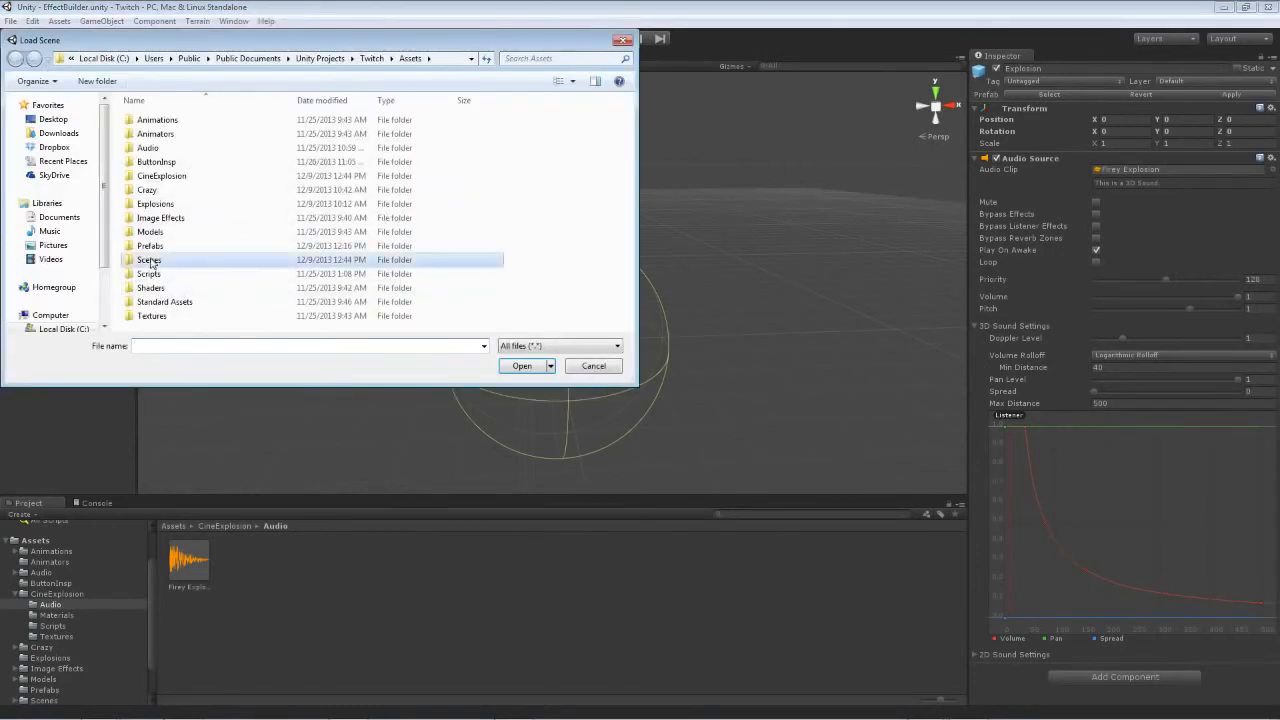
double_click(150, 260)
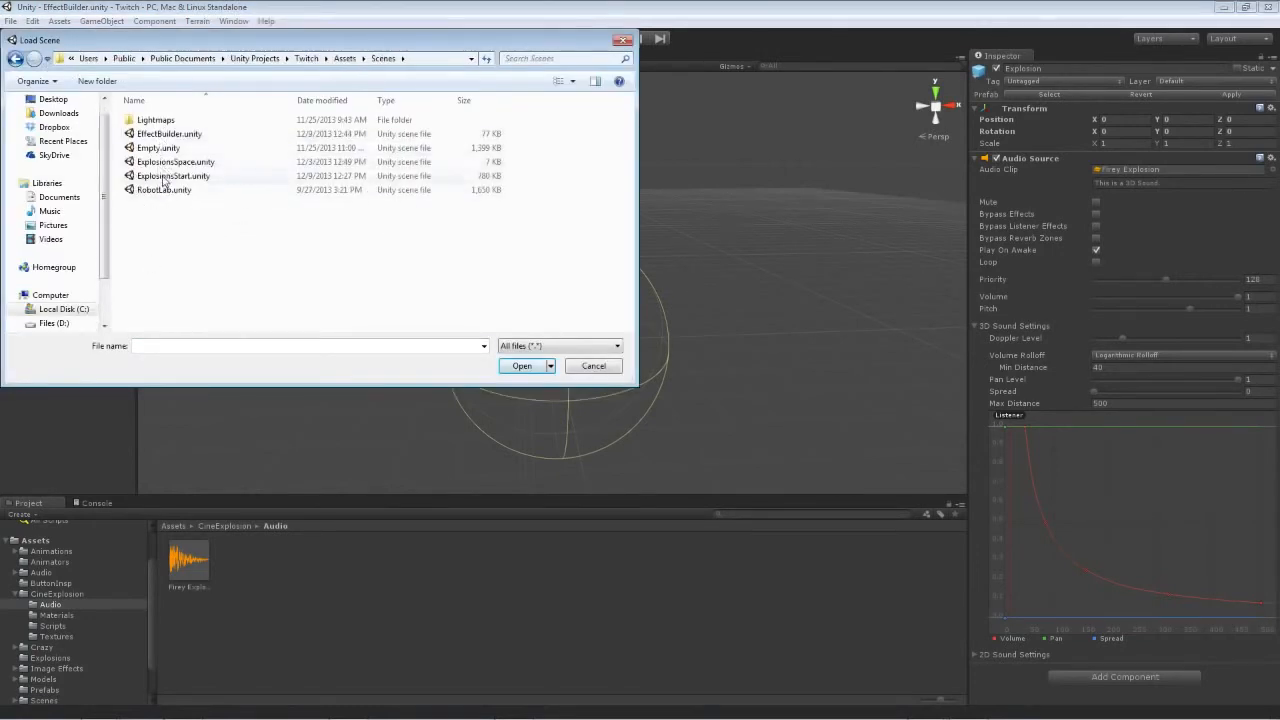
double_click(161, 175)
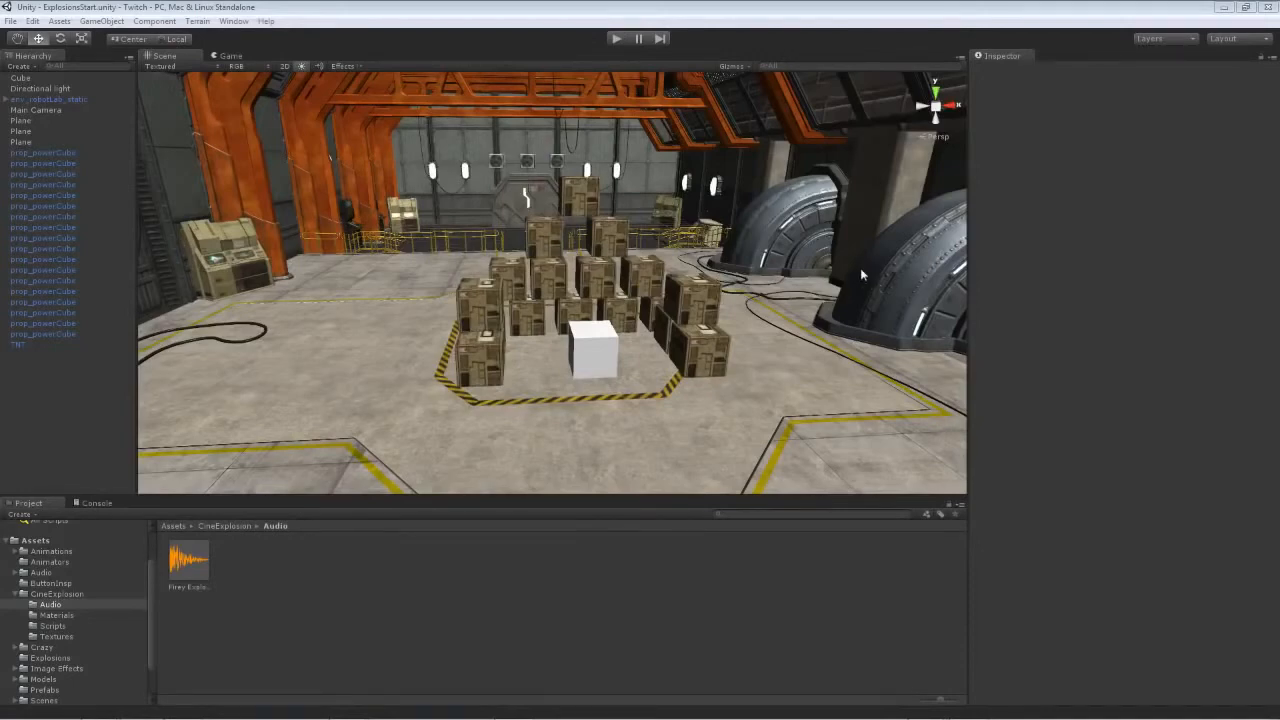
- Run the scene twice, setting off the explosion at the white cube each time to test the effect with its sound
left_click(617, 38)
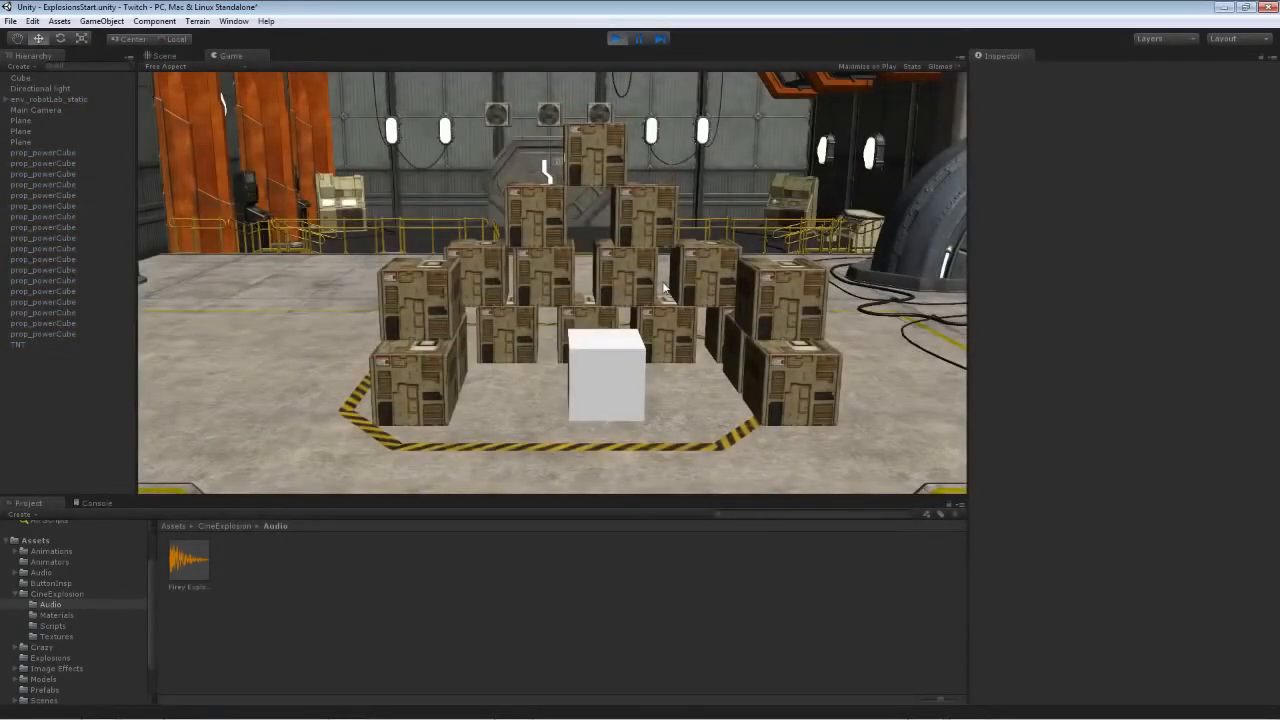
left_click(624, 360)
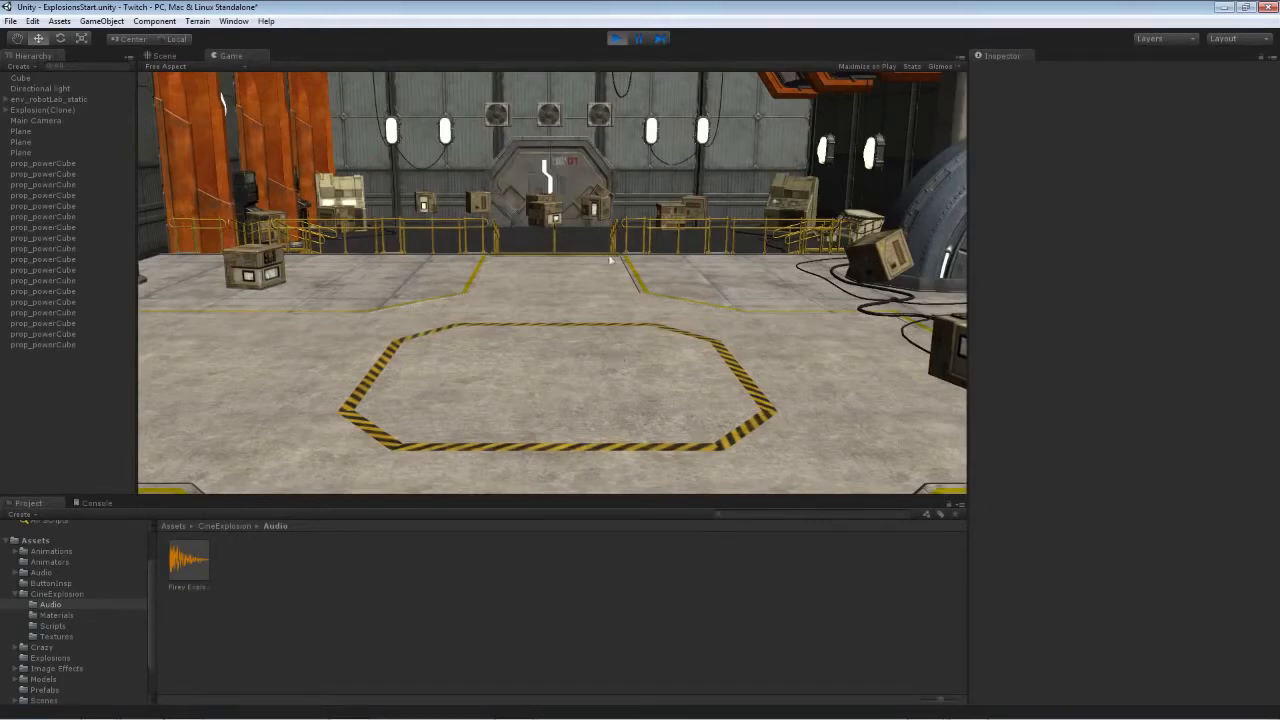
left_click(616, 38)
left_click(617, 41)
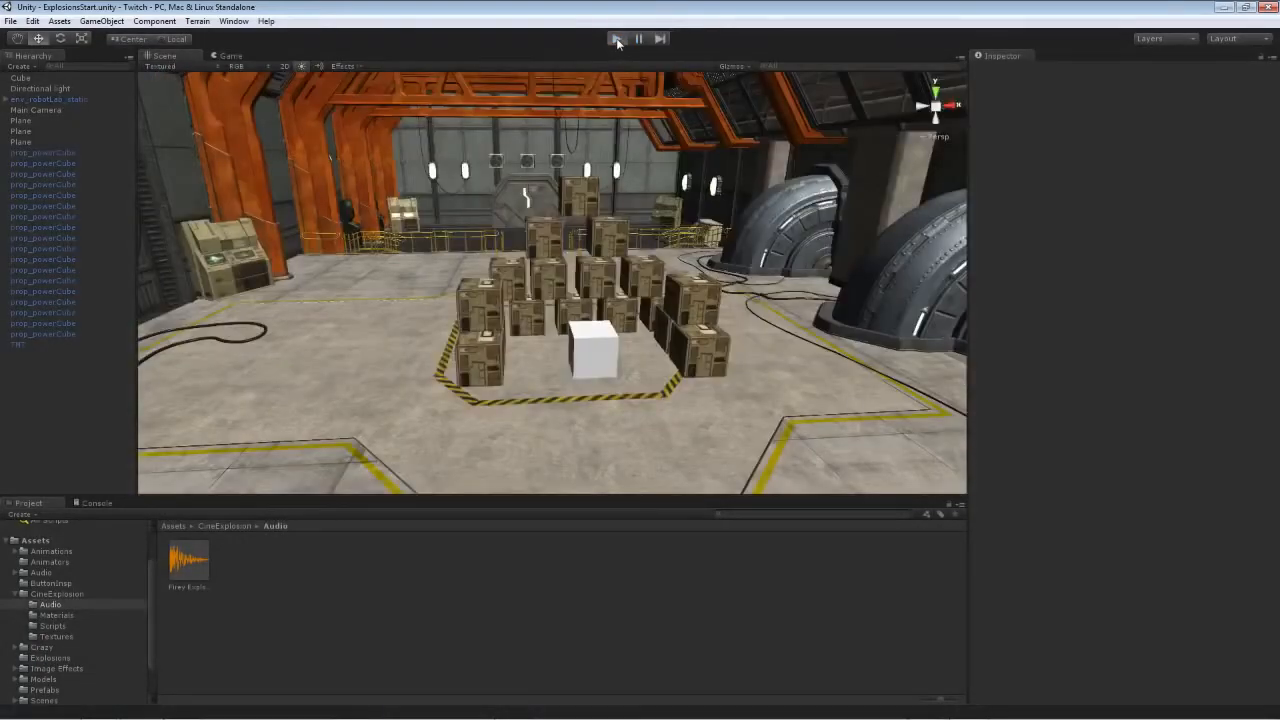
left_click(617, 362)
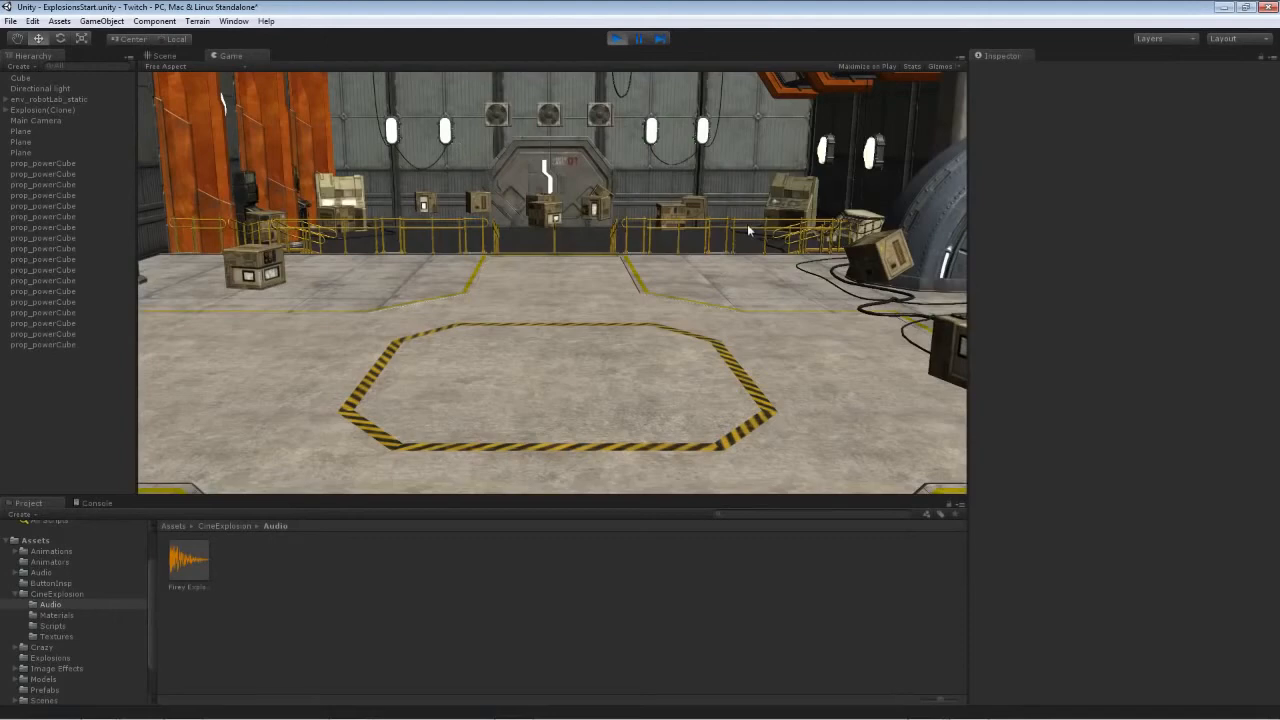
- Stop the running ExplosionsStart scene
left_click(616, 38)
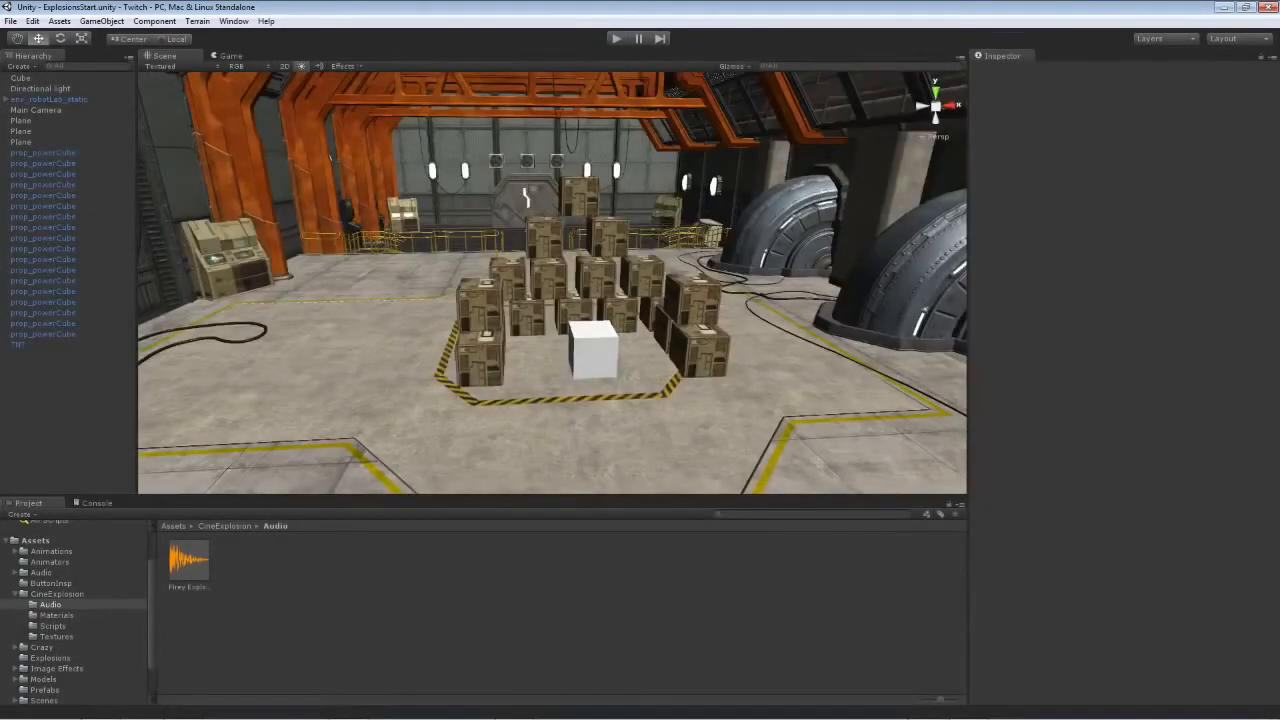
key("alt+Tab")
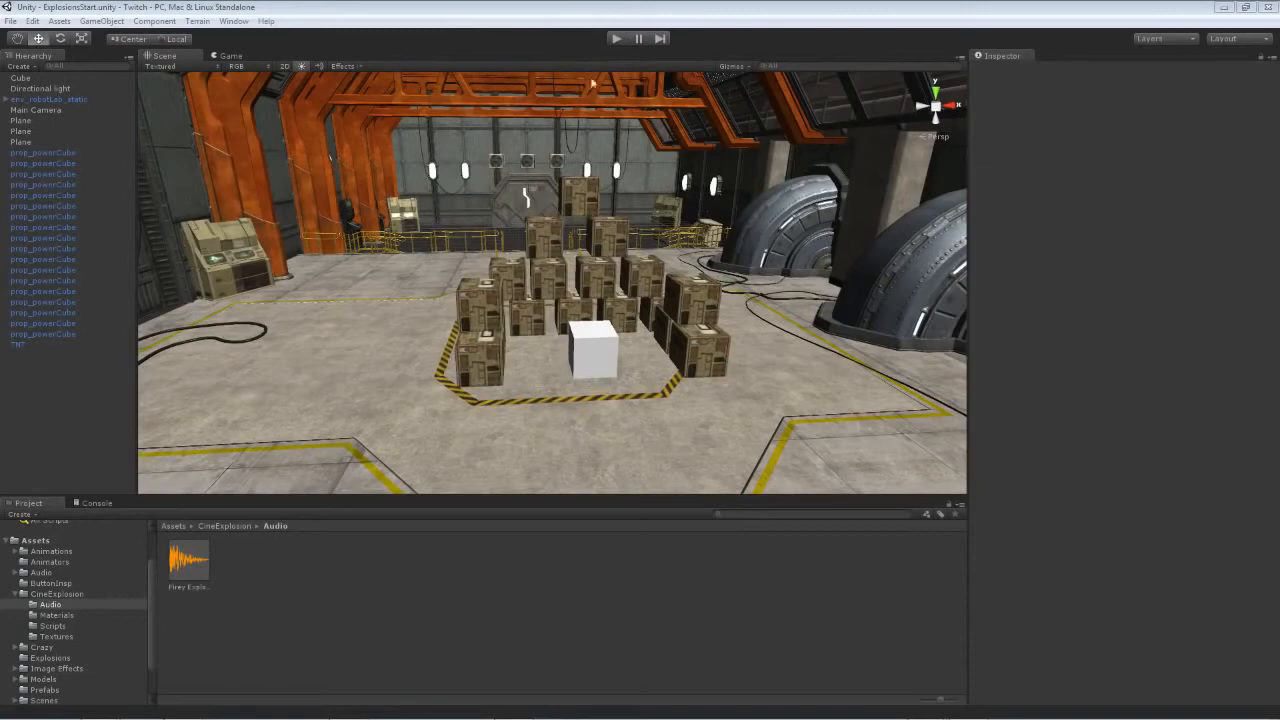
left_click(12, 21)
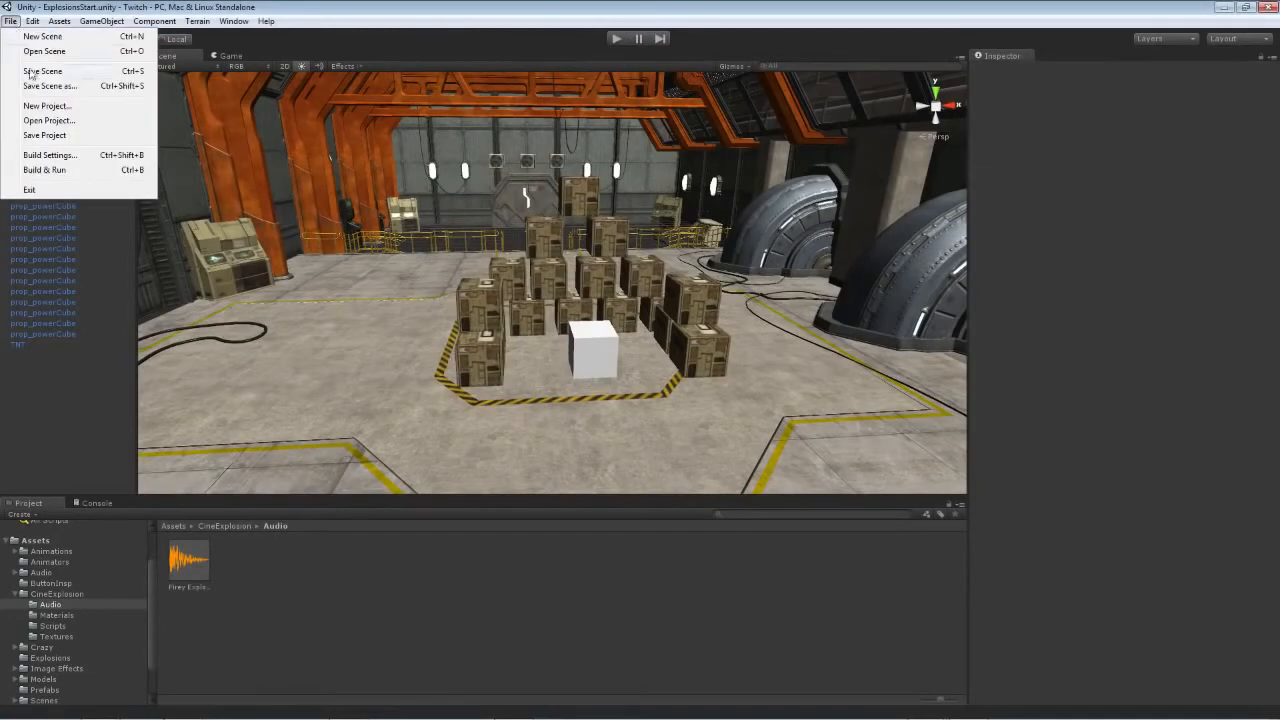
left_click(49, 120)
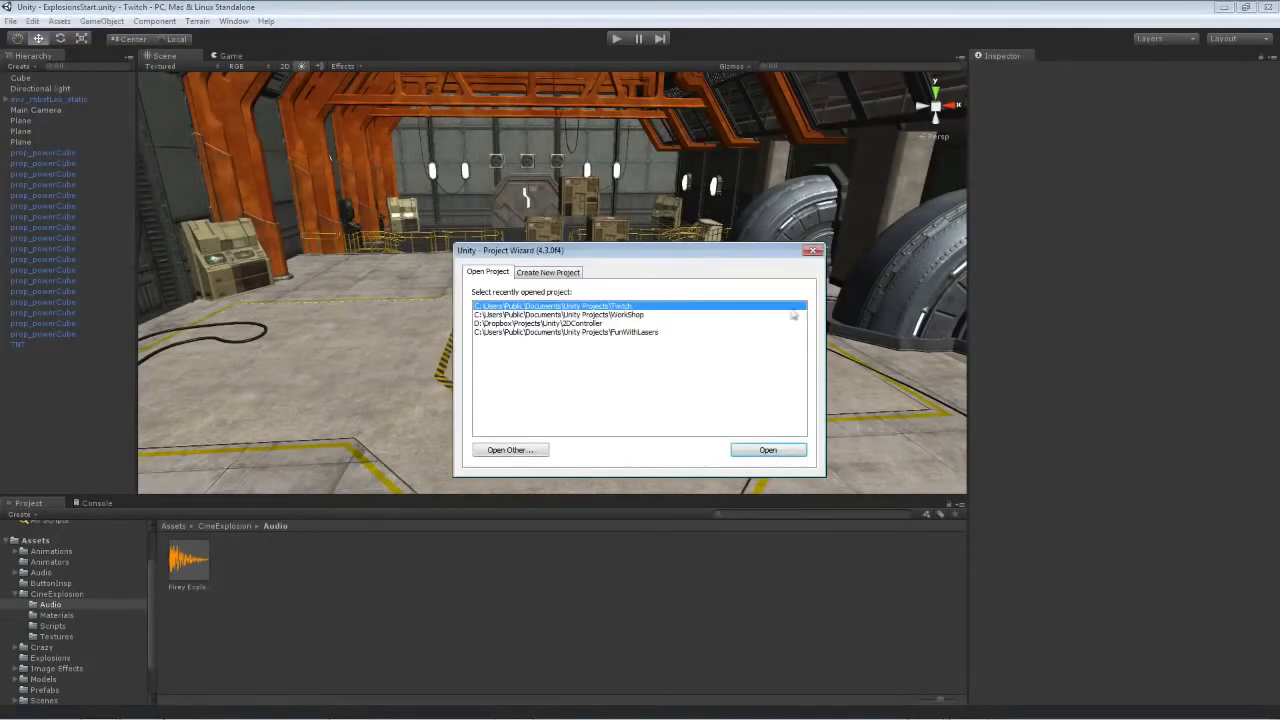
left_click(813, 250)
- Open the EffectBuilder scene from the project's Scenes folder
left_click(10, 21)
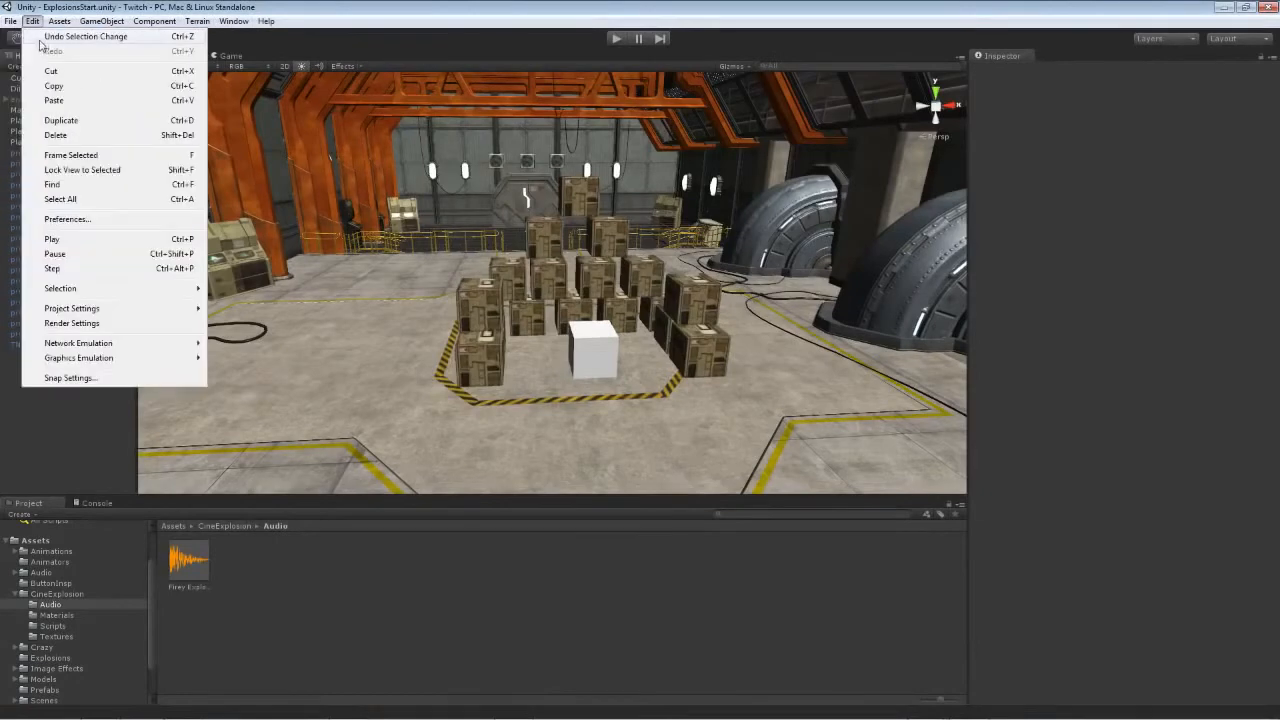
left_click(29, 49)
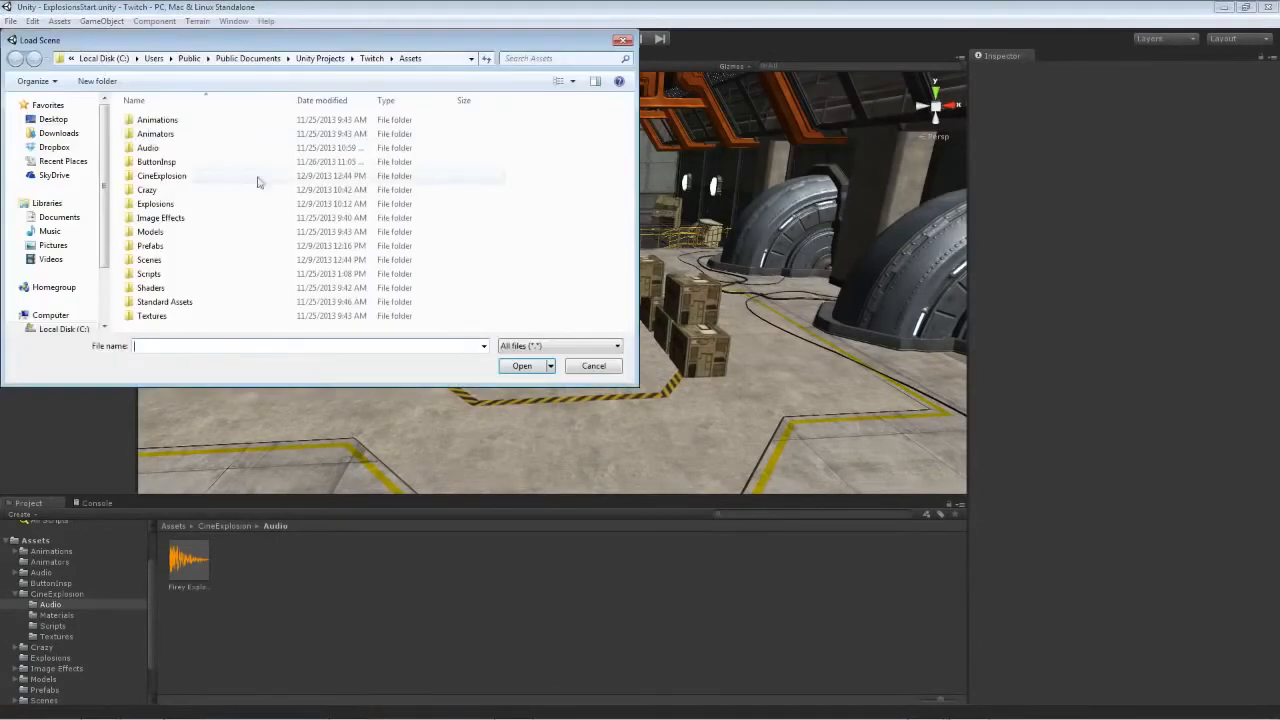
double_click(150, 260)
double_click(152, 136)
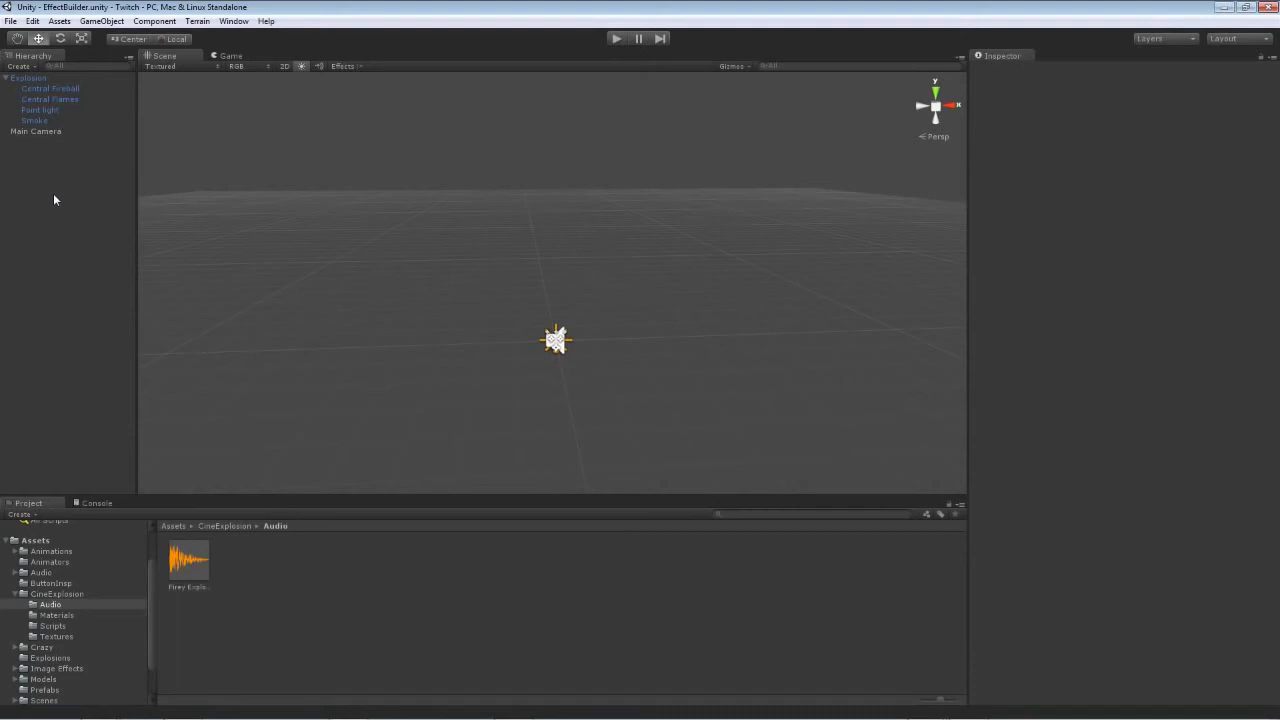
- Create a particle system named Streaks and make it a child of the Explosion object
left_click(60, 21)
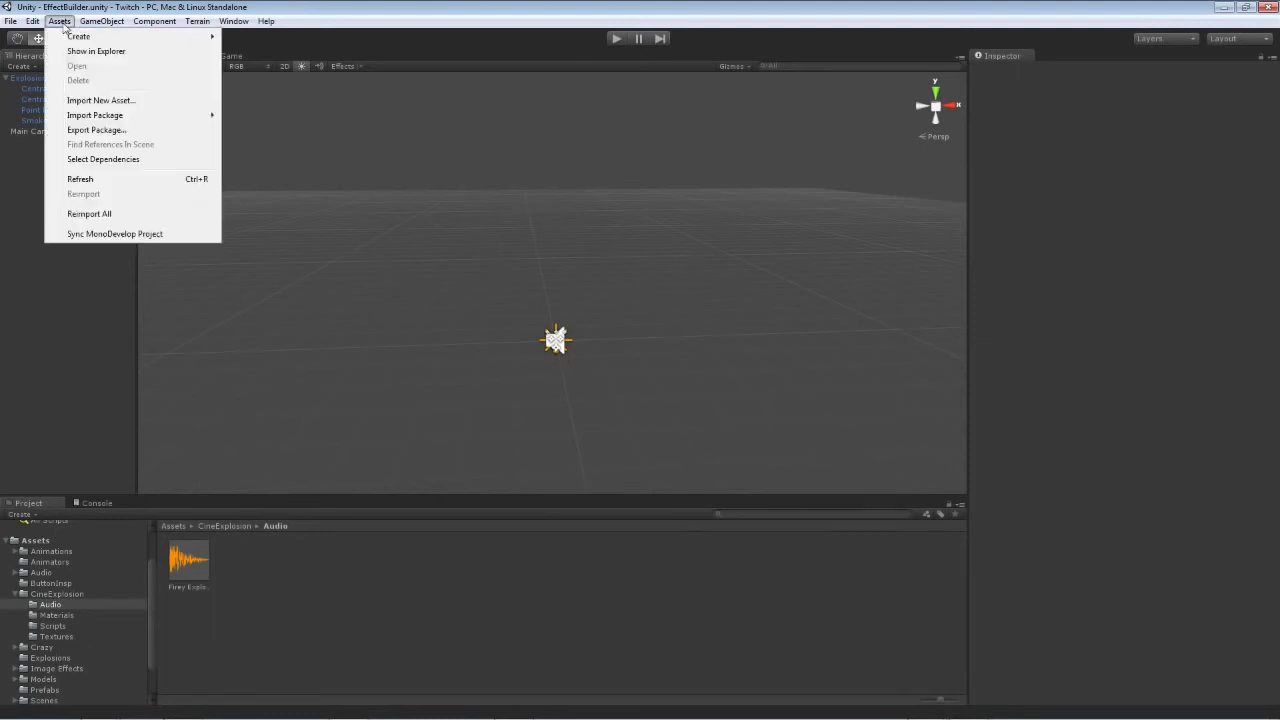
mouse_move(200, 47)
left_click(280, 47)
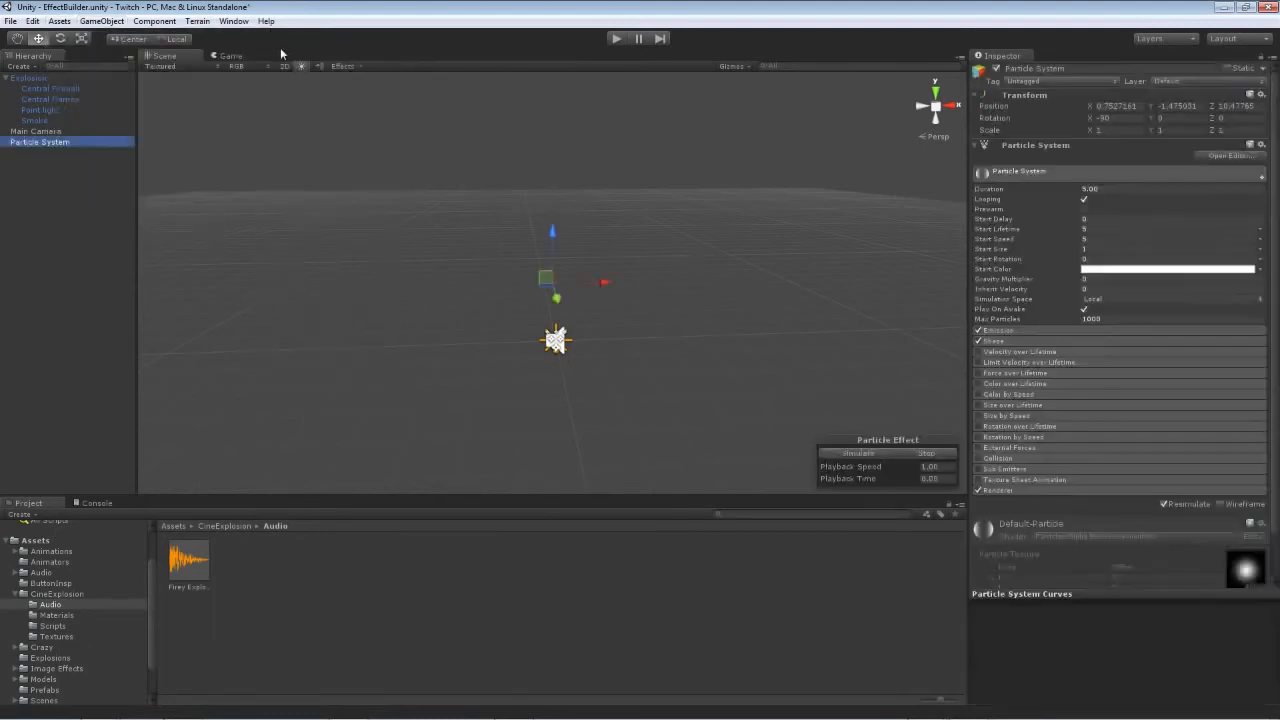
left_click(72, 142)
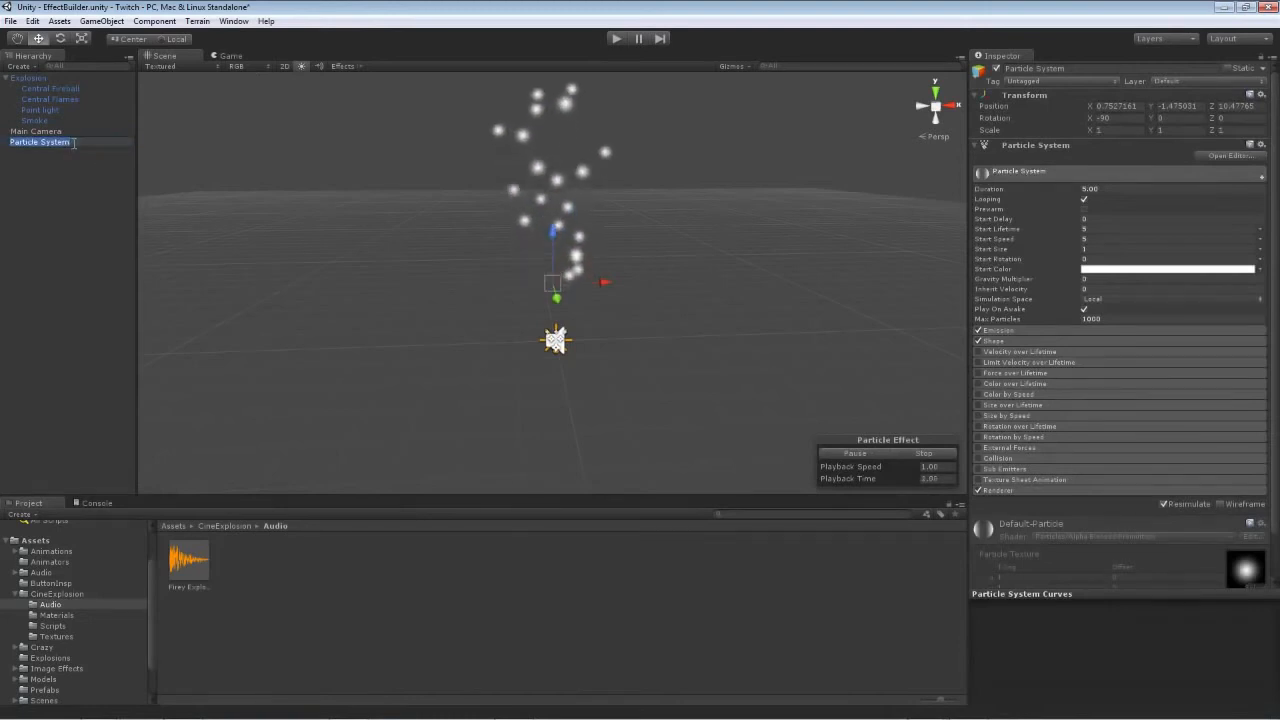
type("Streaks")
key("Return")
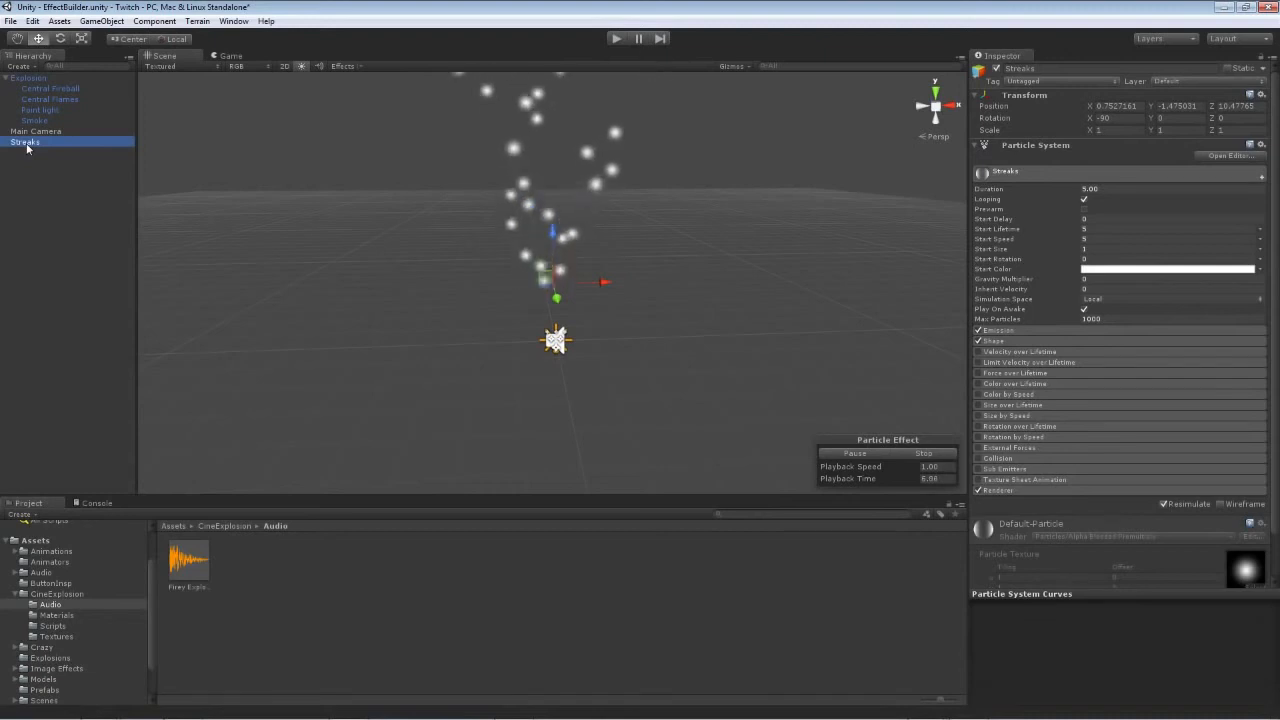
left_click_drag(25, 144, 34, 80)
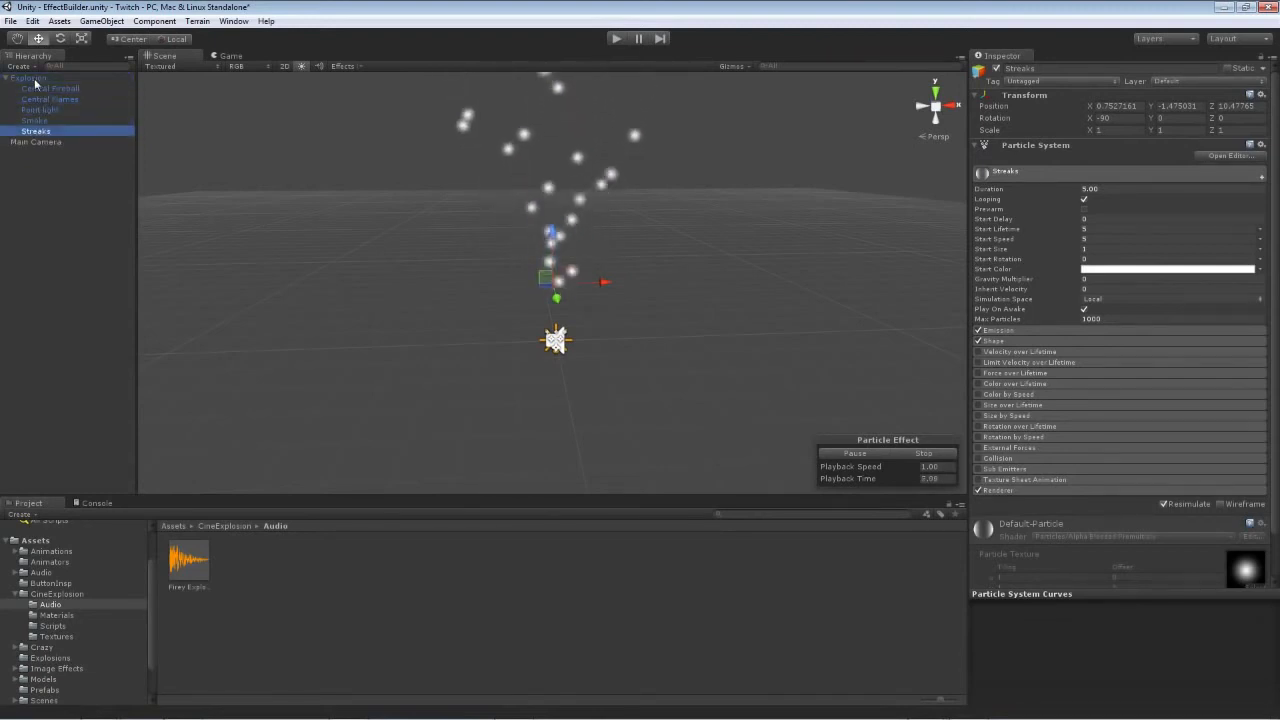
- Set the Streaks object's position to 0, 0, 0 within the Explosion
left_click(32, 78)
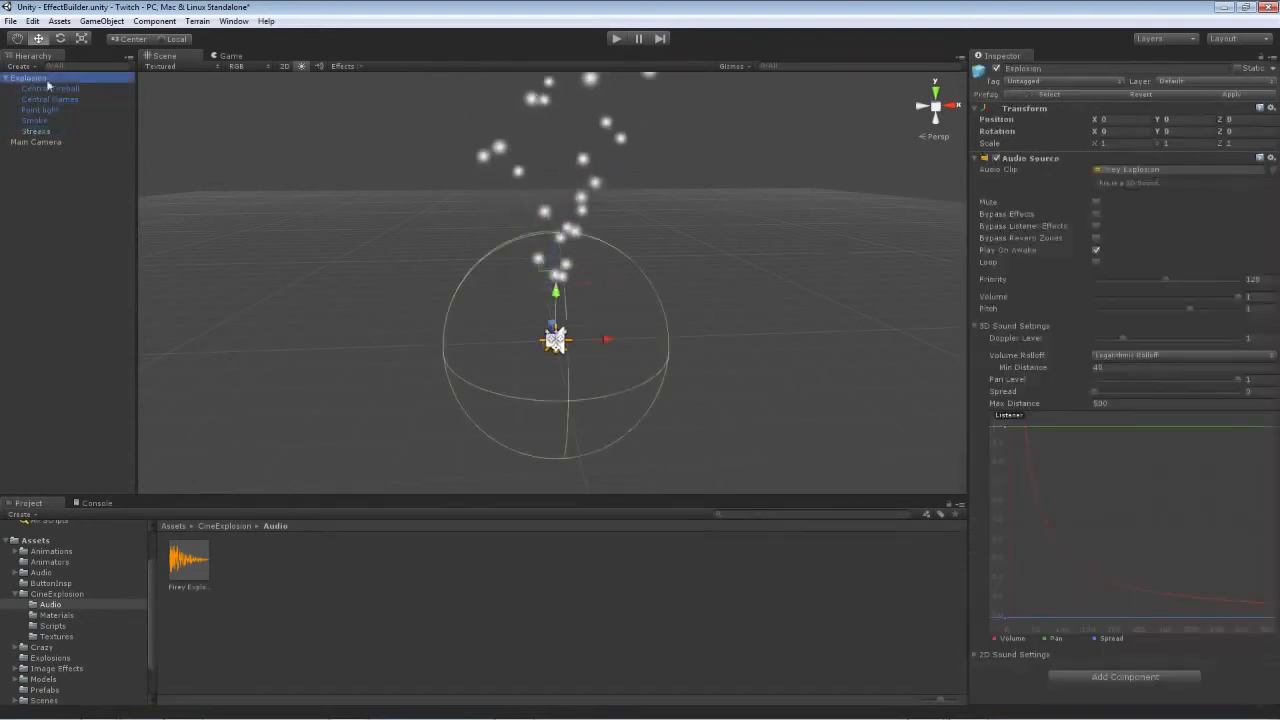
left_click(36, 131)
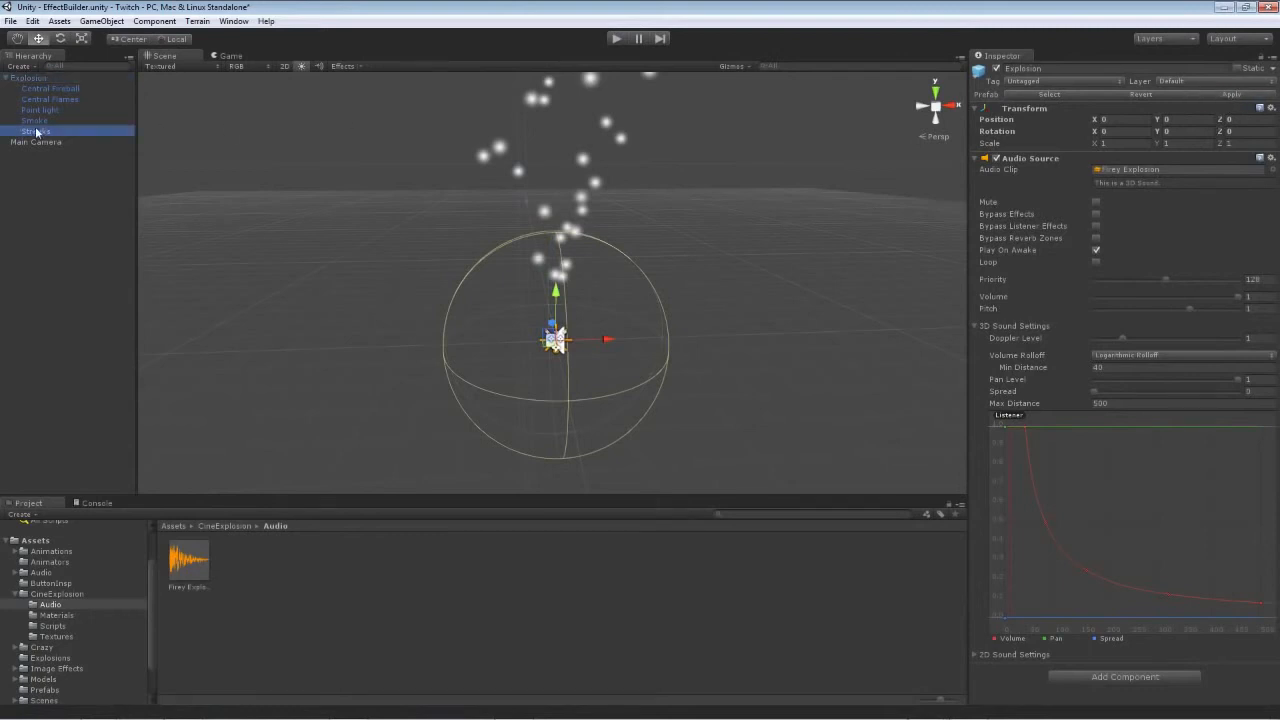
left_click(1130, 120)
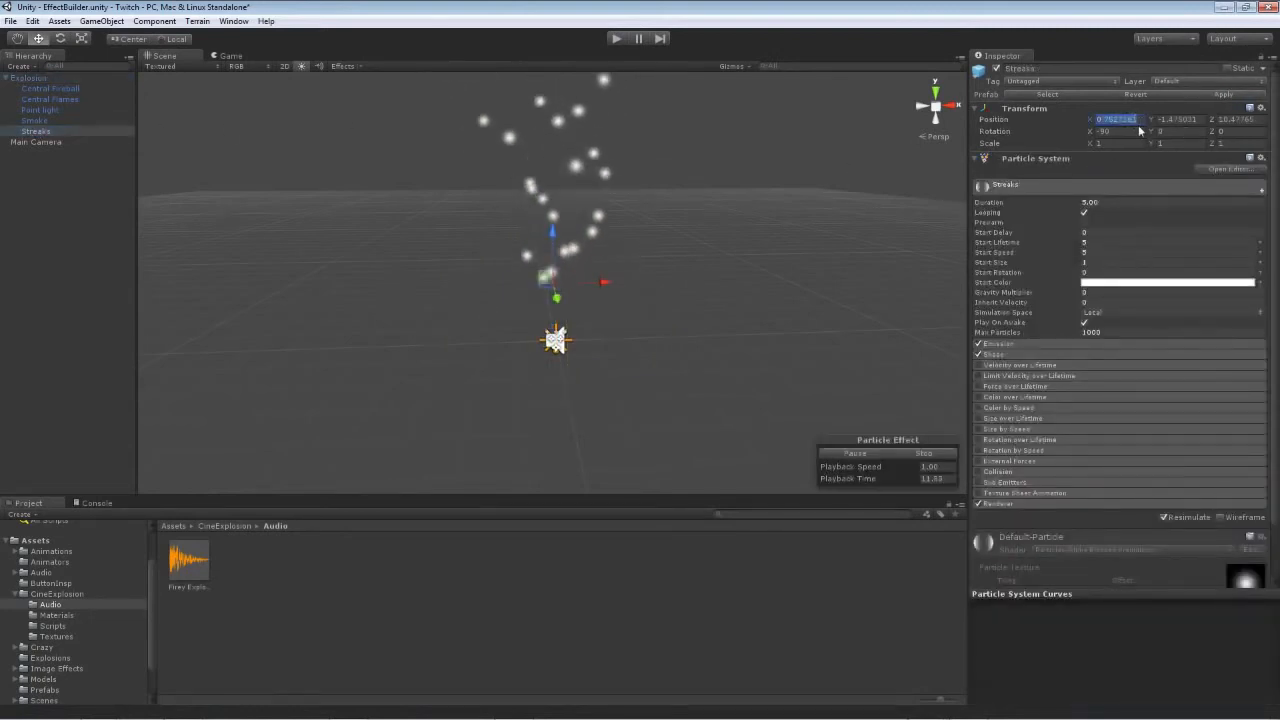
type("0")
key("Tab")
type("0")
key("Tab")
type("0")
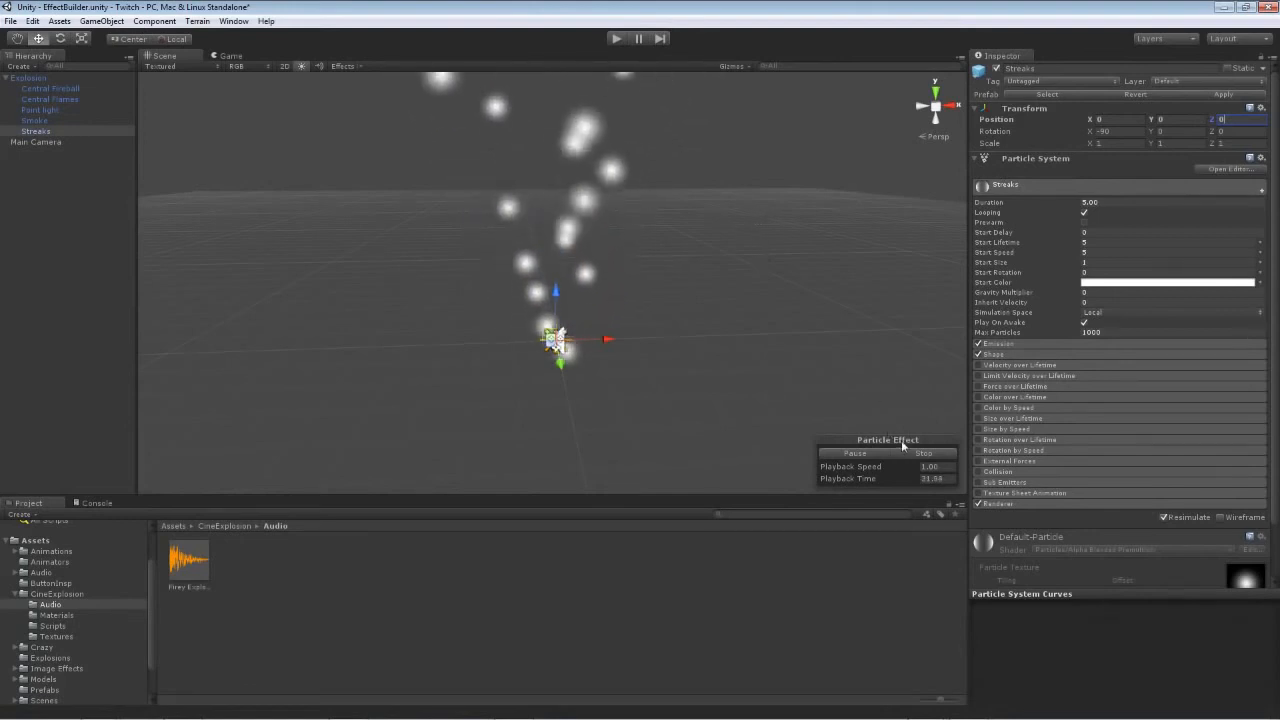
- Set the Streaks particle system's duration to 3 and turn off looping
left_click(1080, 203)
type("3")
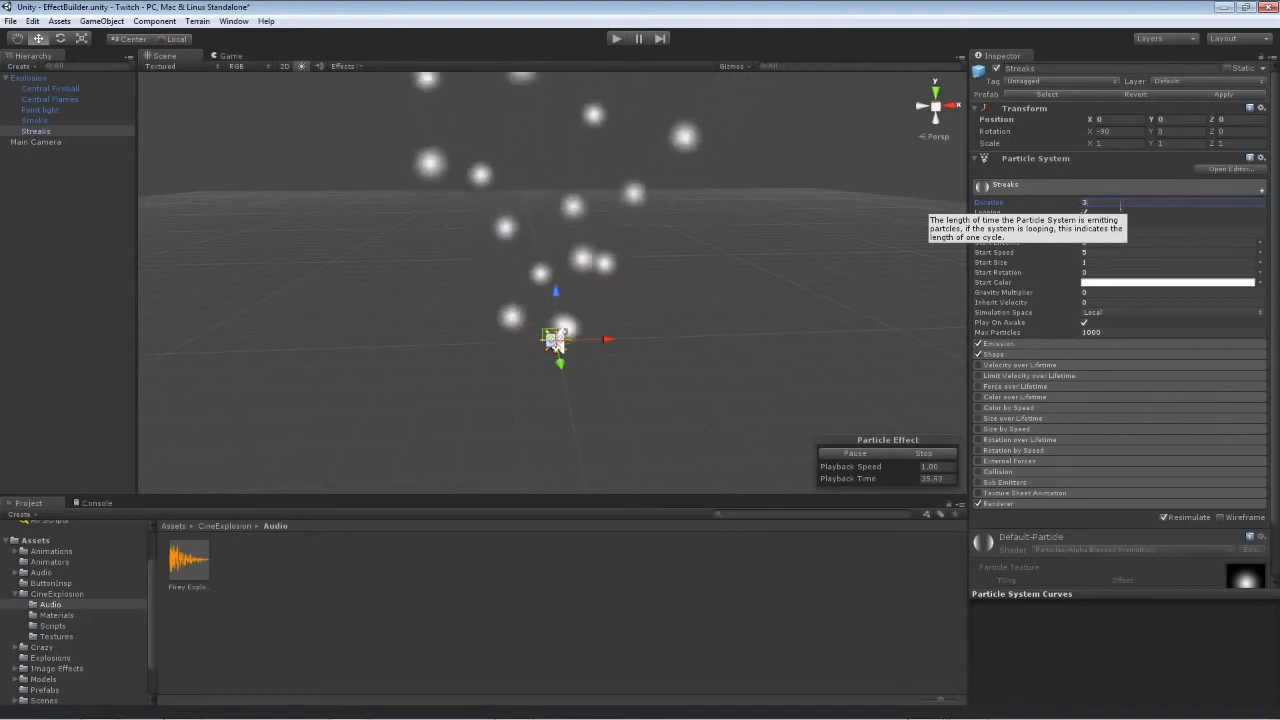
key("Return")
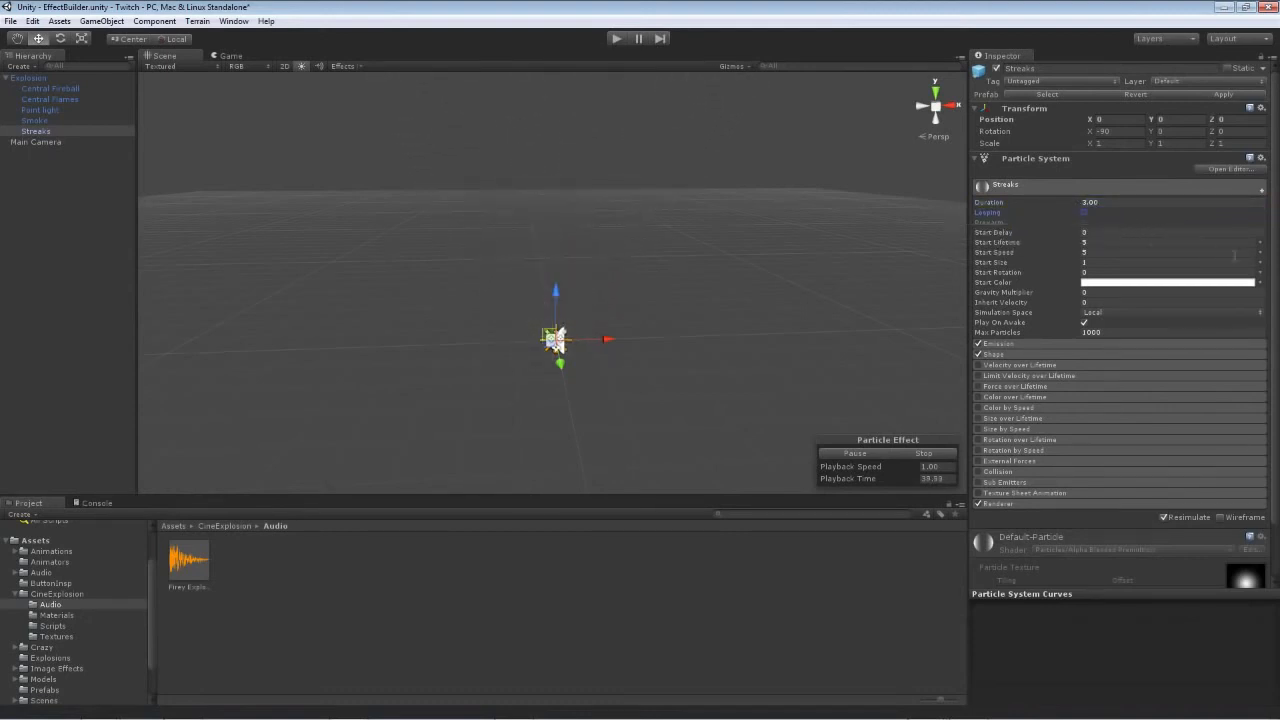
- Make the Streaks start lifetime random between the two constants 2 and 4
left_click(1260, 243)
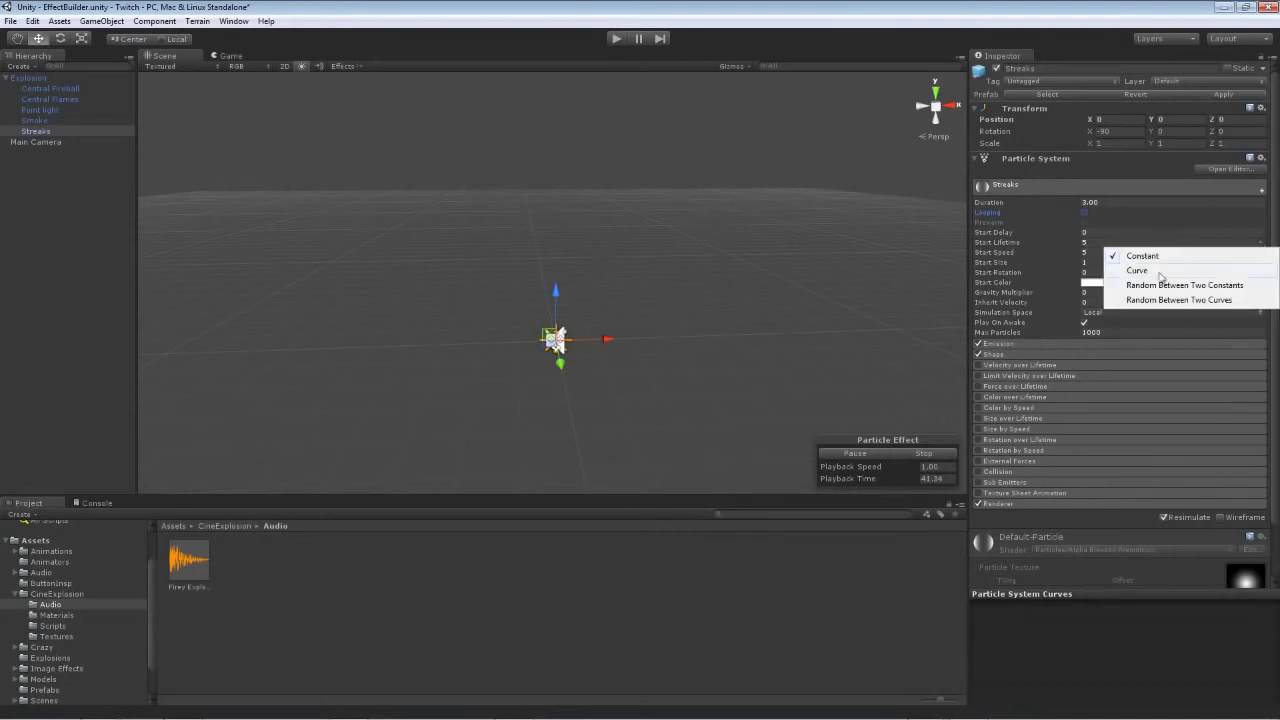
left_click(1162, 286)
type("2")
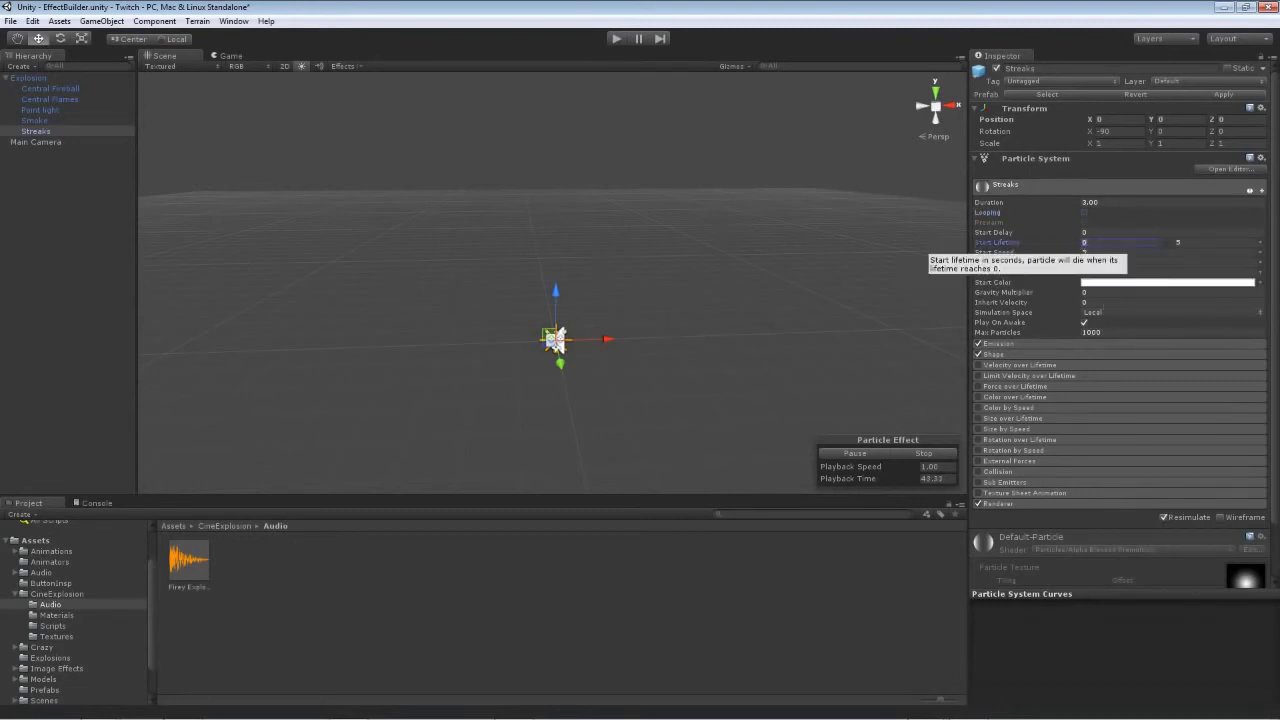
left_click(1178, 242)
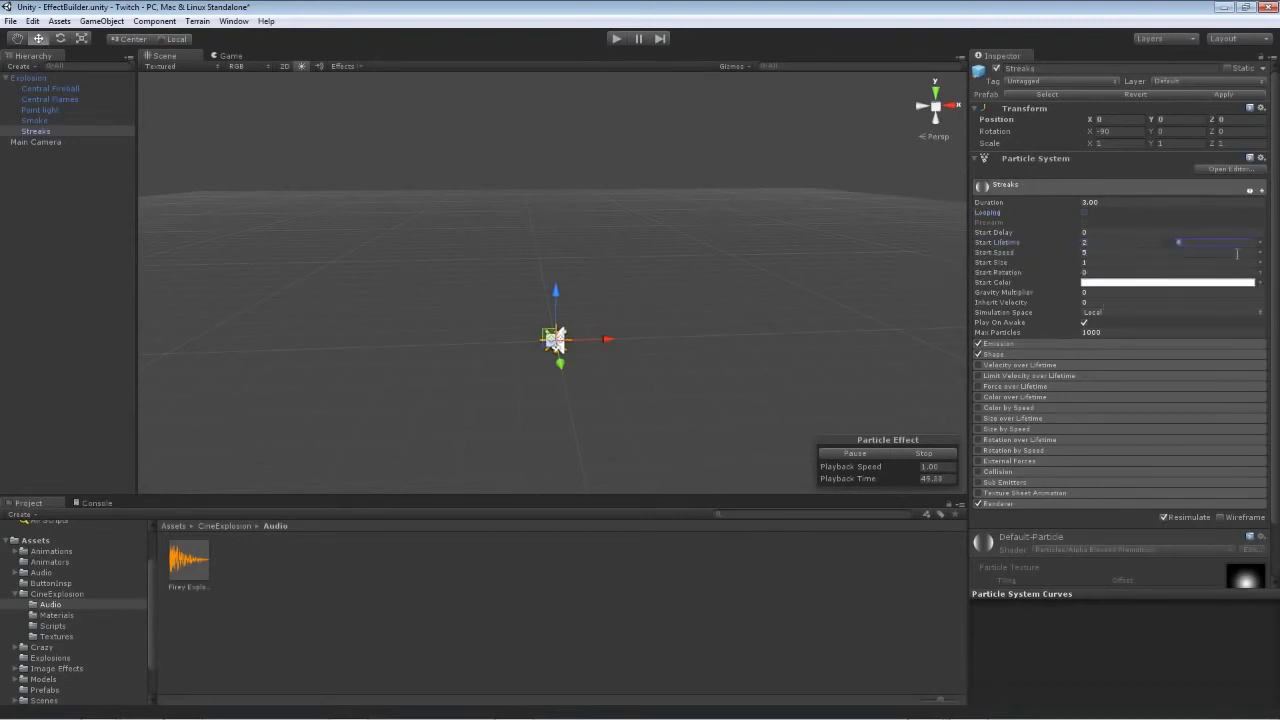
- Make the Streaks start speed random between the two constants 1 and 25
left_click(1260, 253)
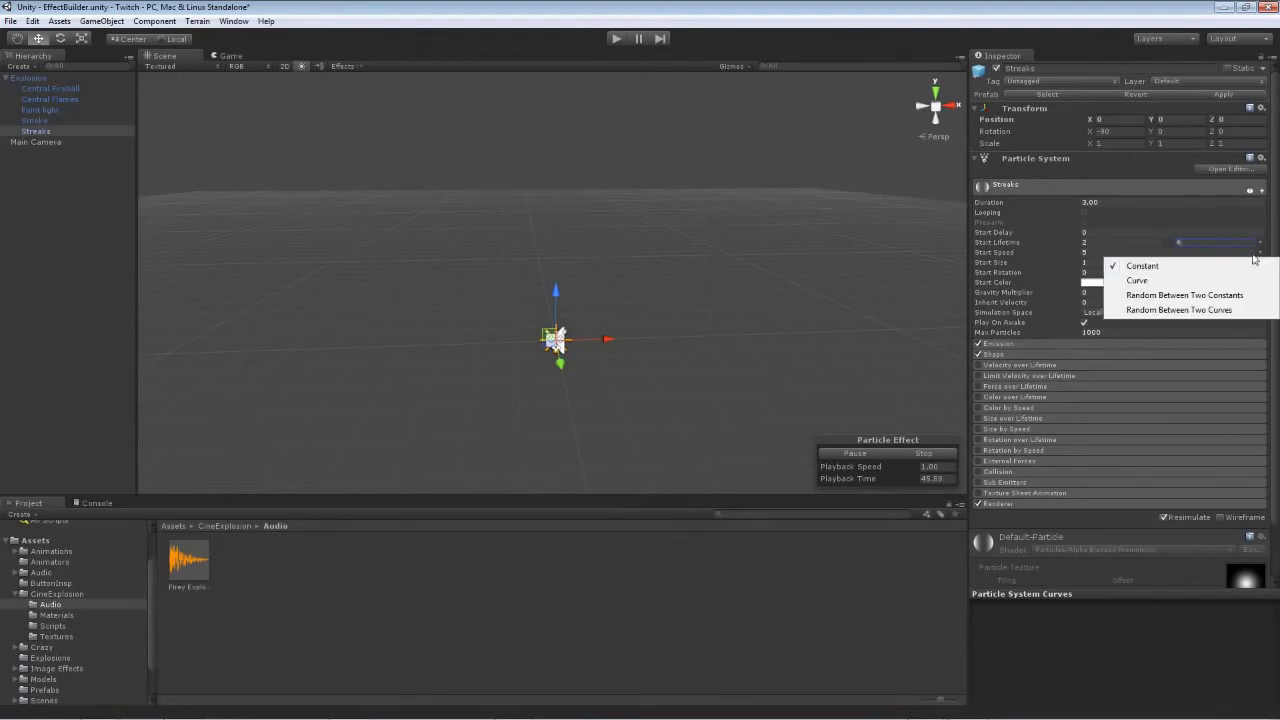
left_click(1145, 295)
left_click(1086, 253)
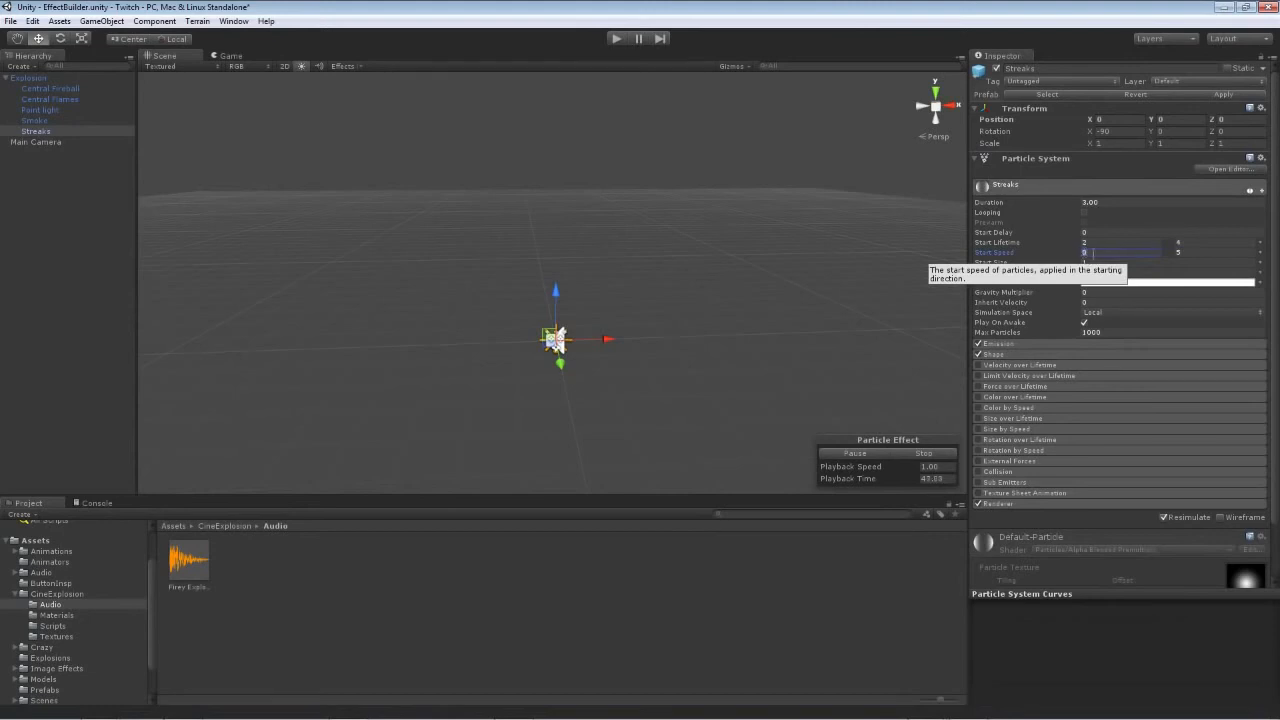
left_click(1205, 252)
type("25")
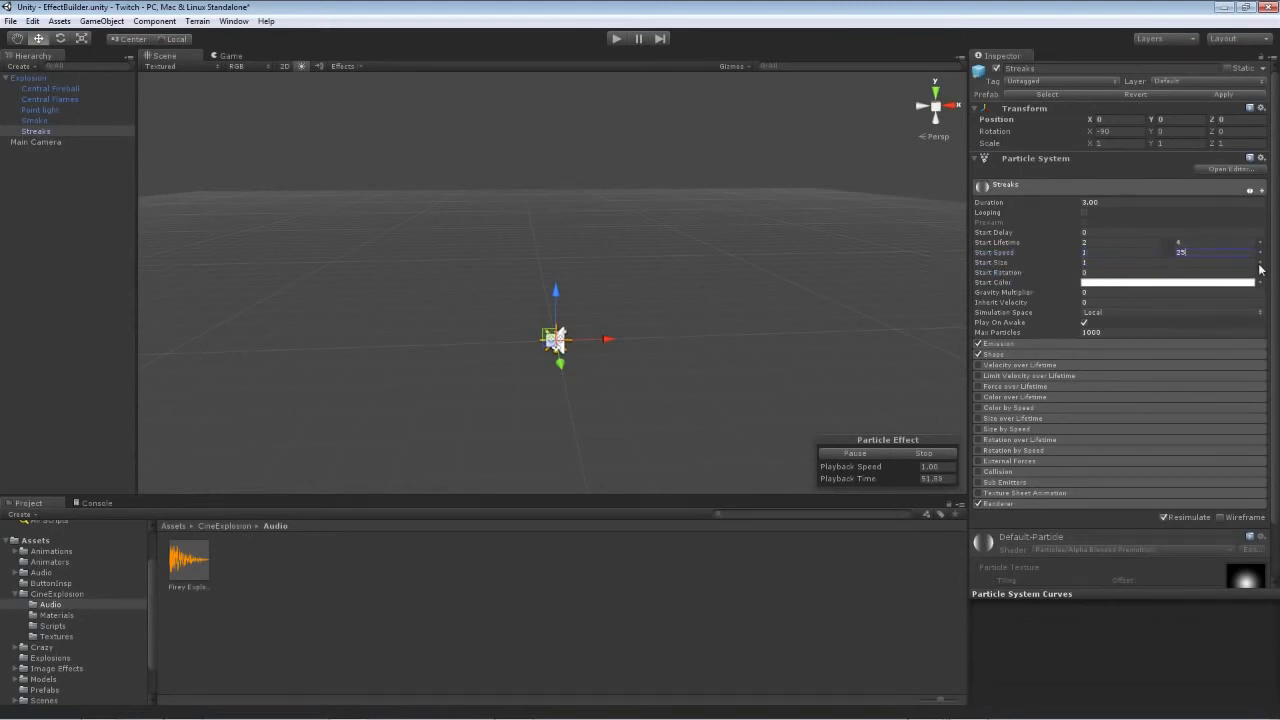
- Make the Streaks start rotation random between the two constants -180 and 180
left_click(1260, 272)
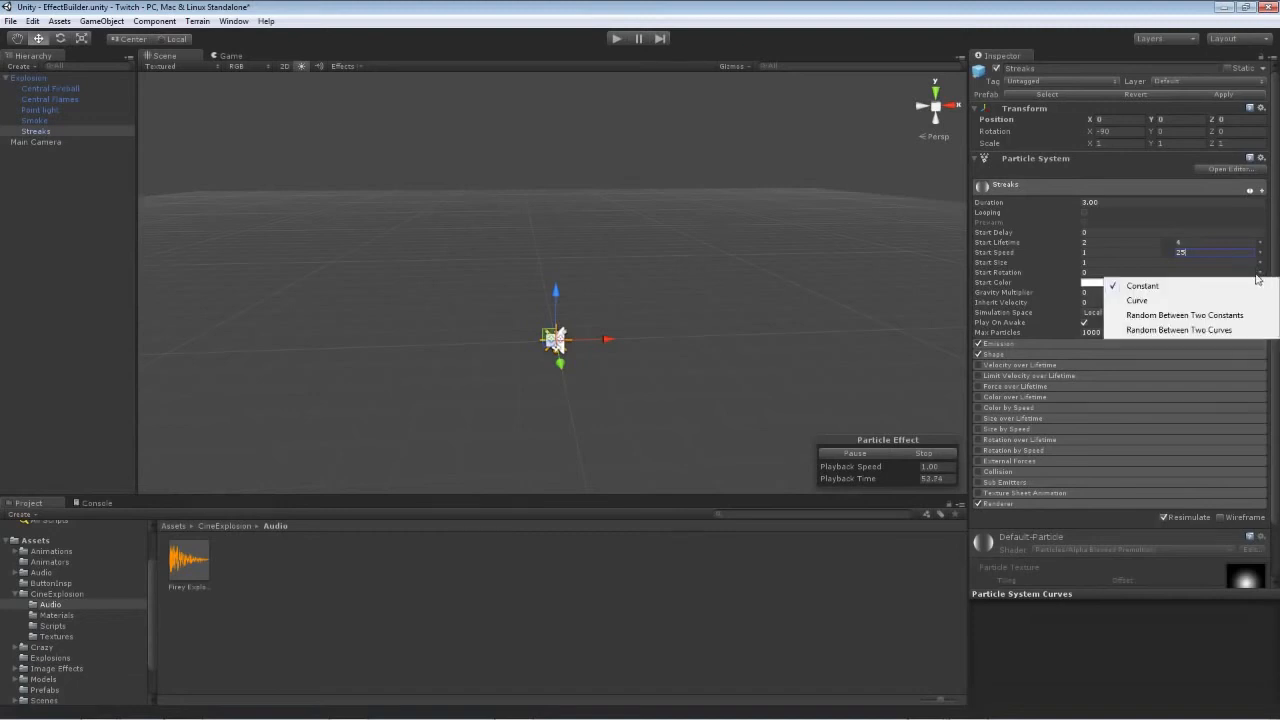
left_click(1144, 310)
left_click(1055, 273)
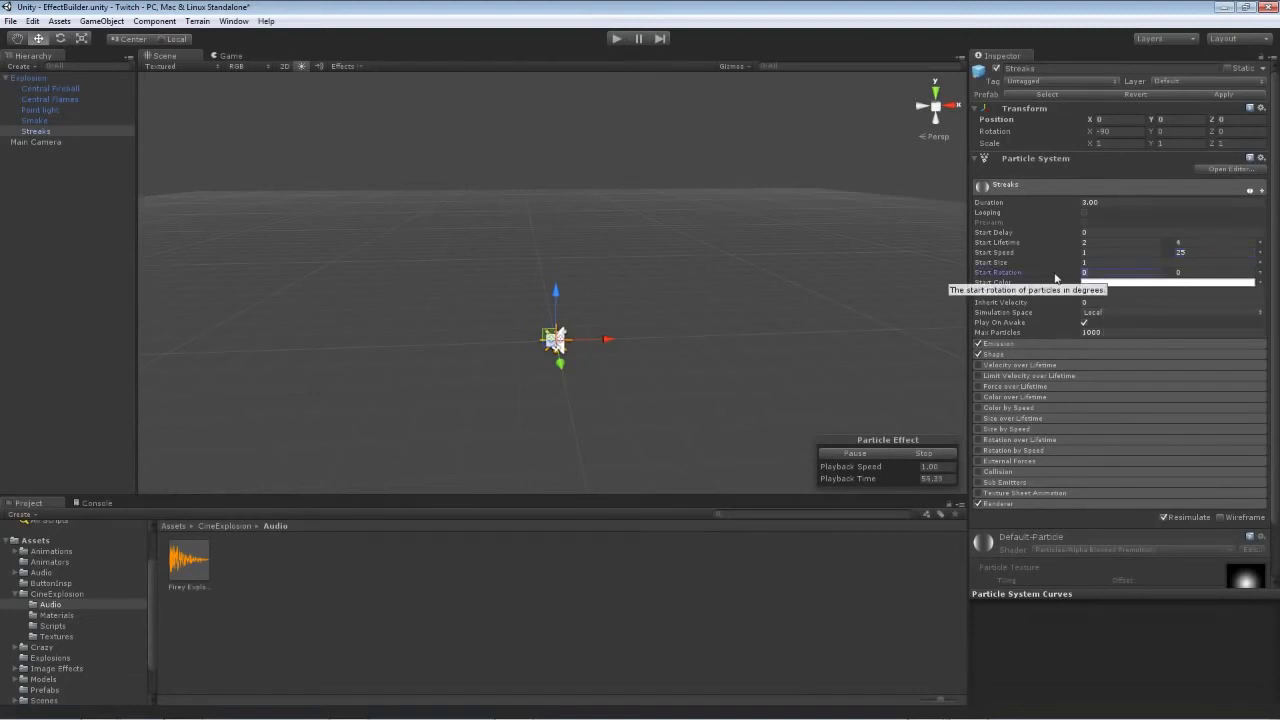
type("-180")
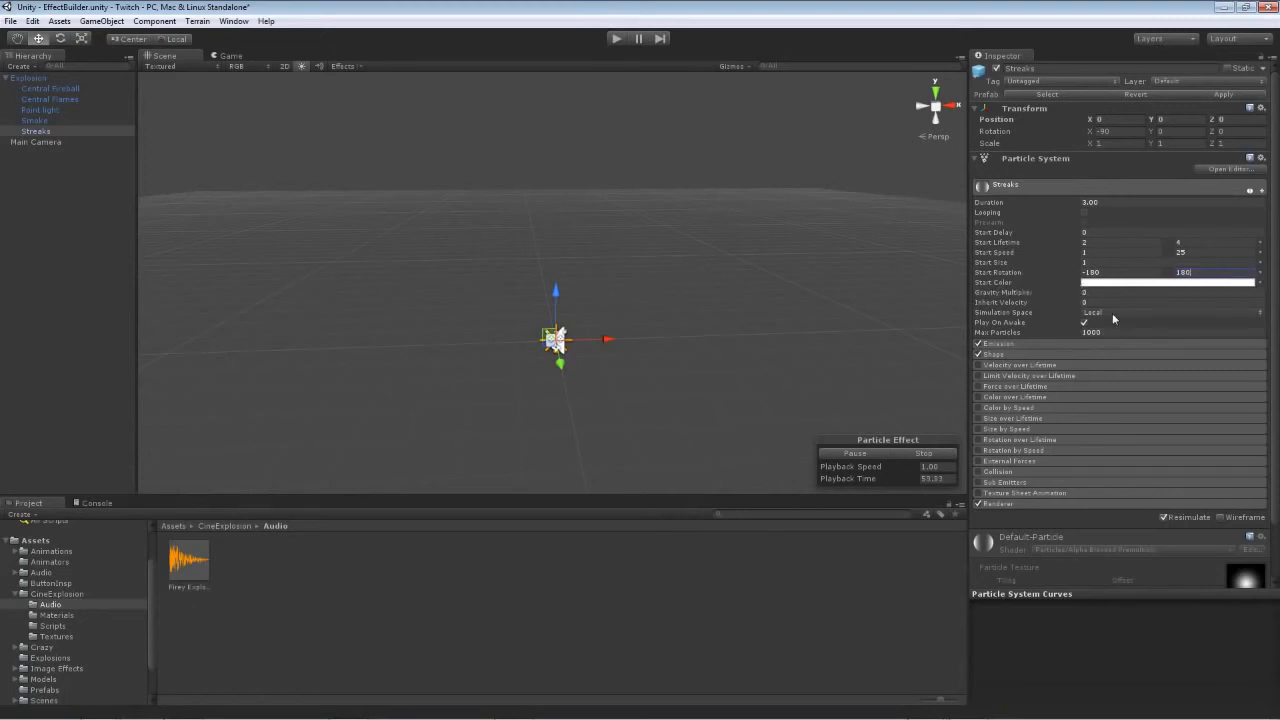
- Give Streaks a gravity multiplier of 1, World simulation space and a maximum of 50 particles
left_click(1080, 294)
type("1")
left_click(1128, 312)
left_click(1111, 328)
left_click(1084, 333)
type("50")
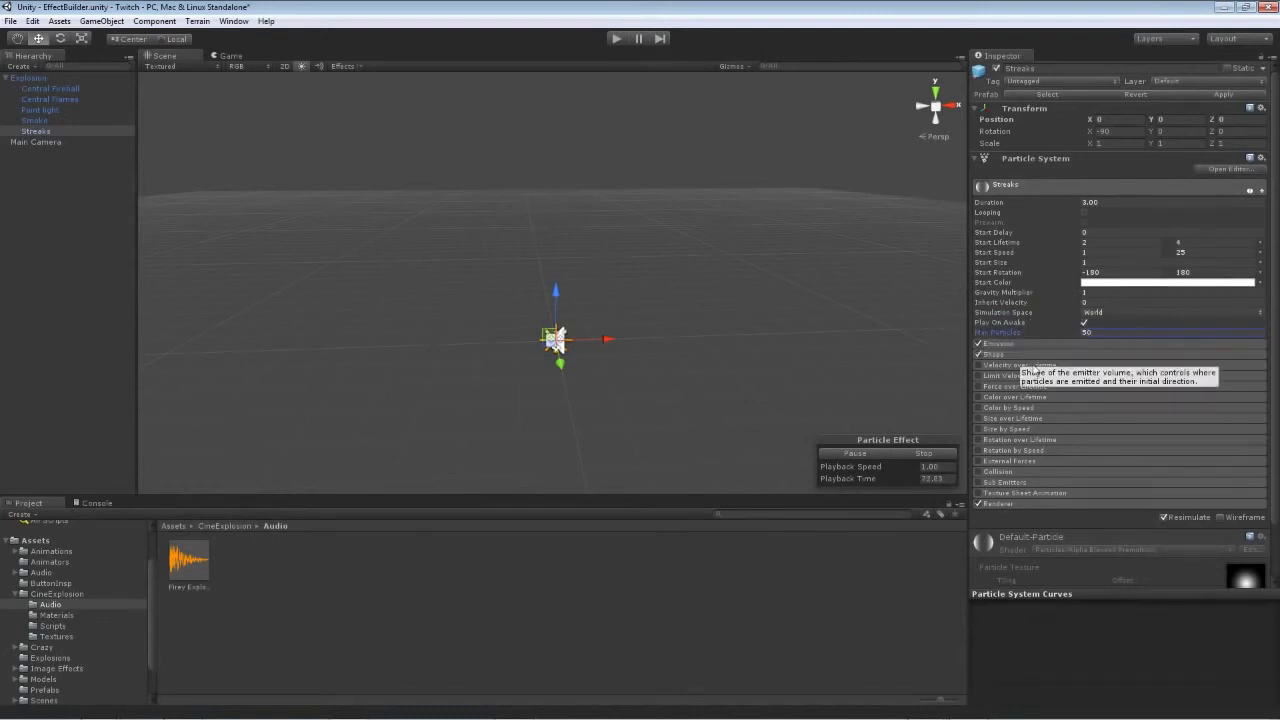
- Set the Streaks emission rate to 0 and add a burst of 30 particles at time 0.00
left_click(1032, 346)
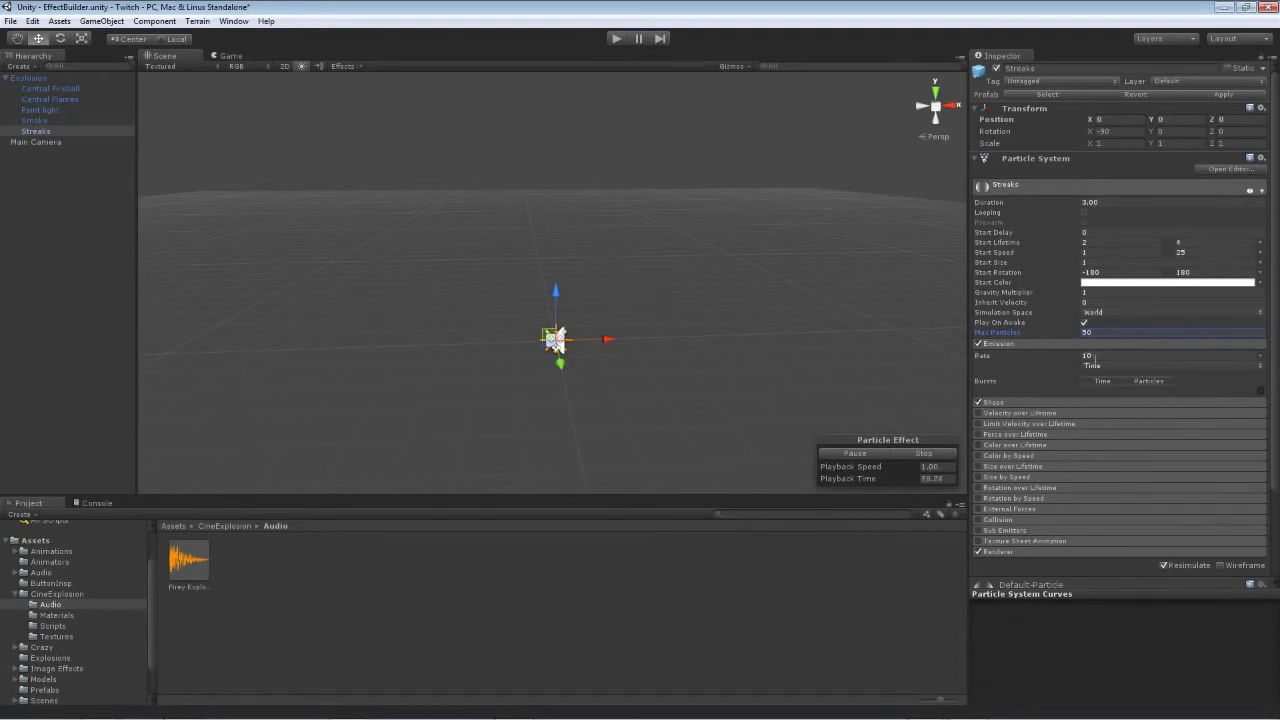
left_click(1109, 355)
left_click(1259, 394)
left_click(1145, 390)
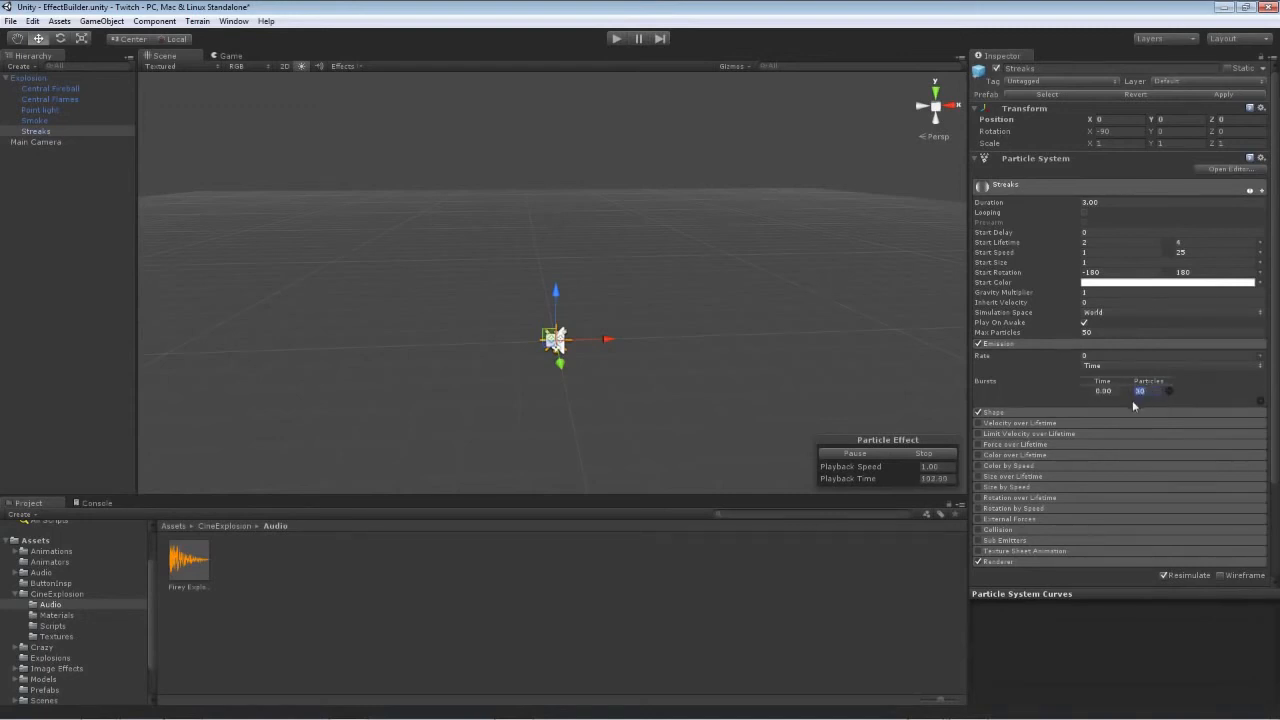
key("Return")
- Restart the Streaks particle simulation to preview the burst, then stop it
left_click(906, 455)
left_click(893, 455)
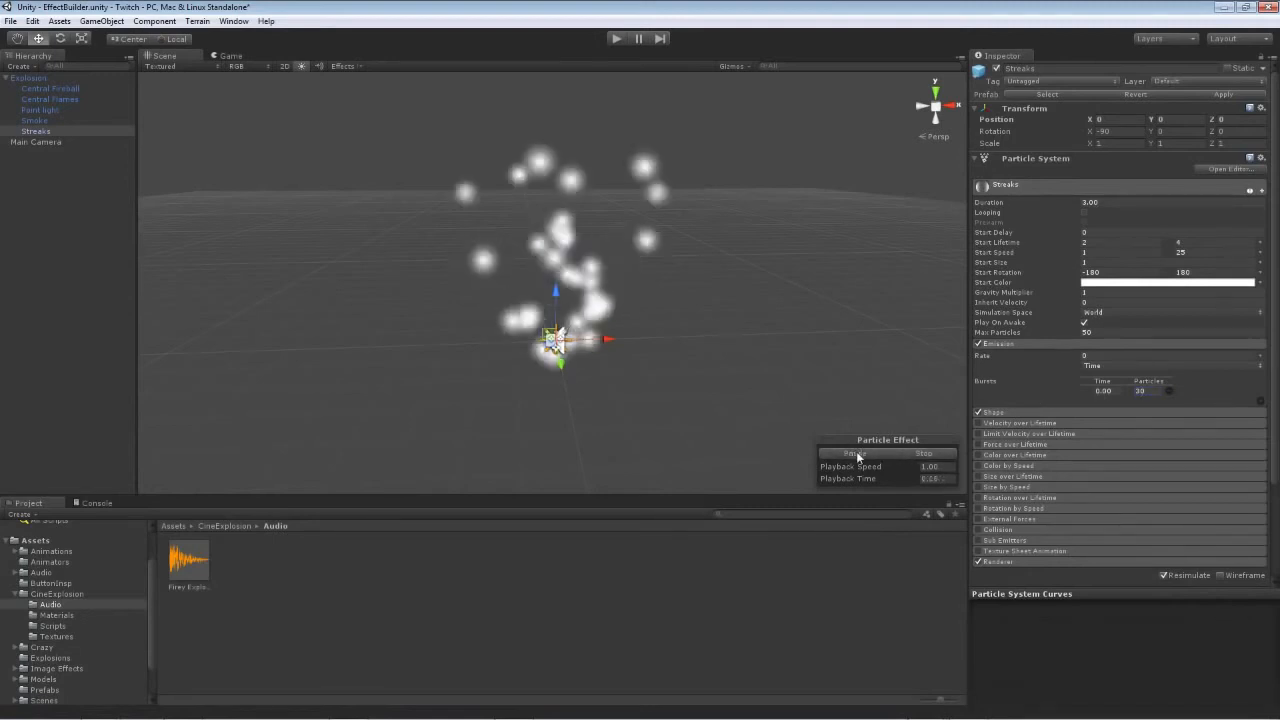
left_click(908, 452)
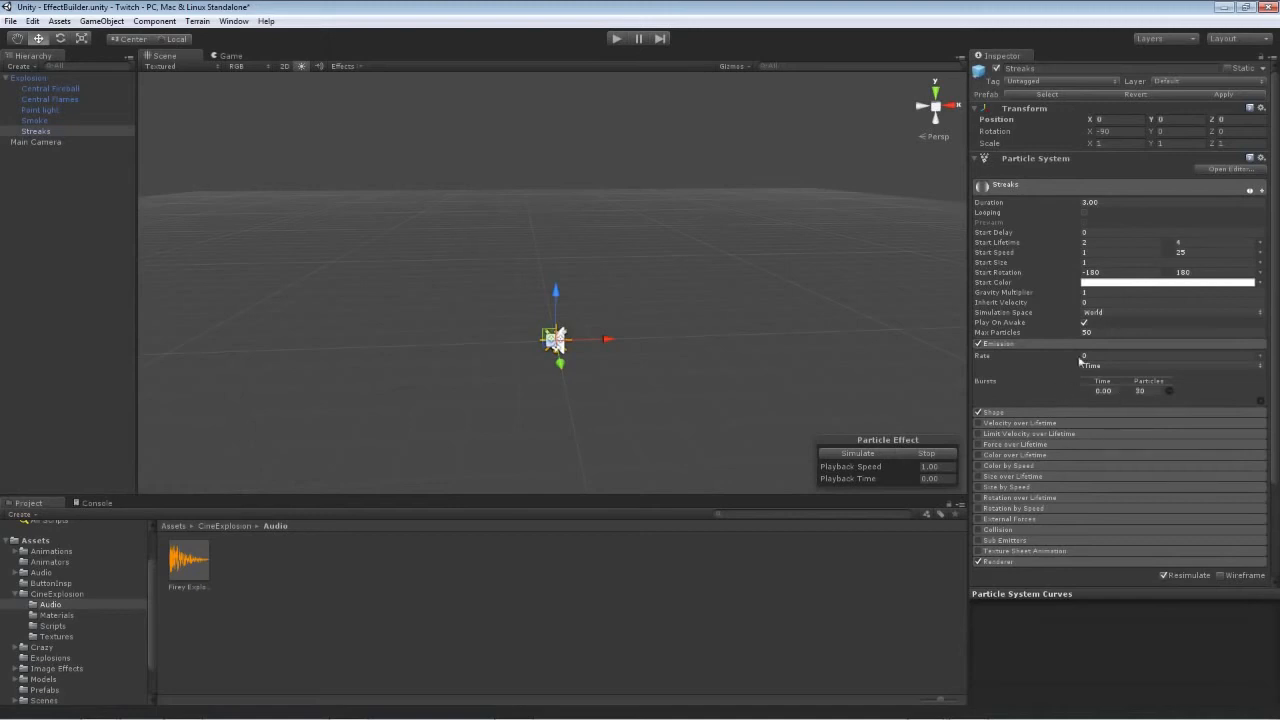
- Set the Streaks emission cone's angle to 45 and its radius to 0.01
left_click(1028, 343)
left_click(1028, 343)
left_click(1029, 344)
left_click(1021, 355)
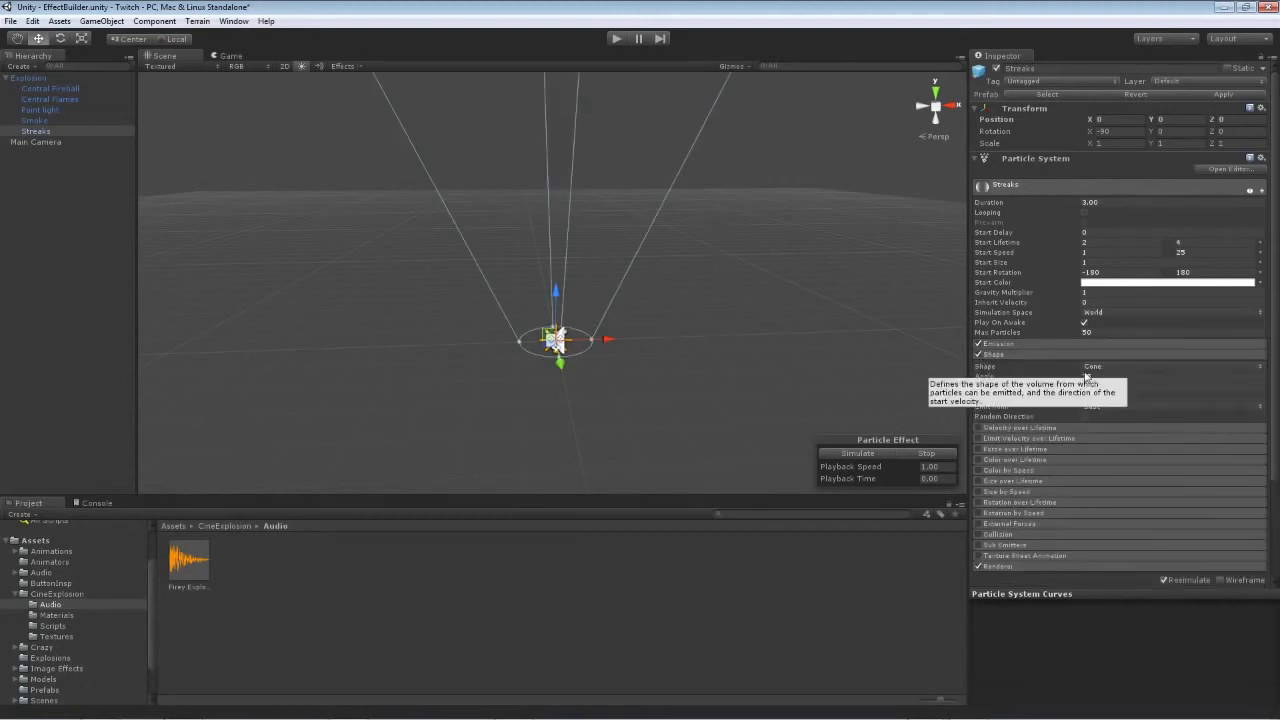
left_click(1090, 378)
type("45")
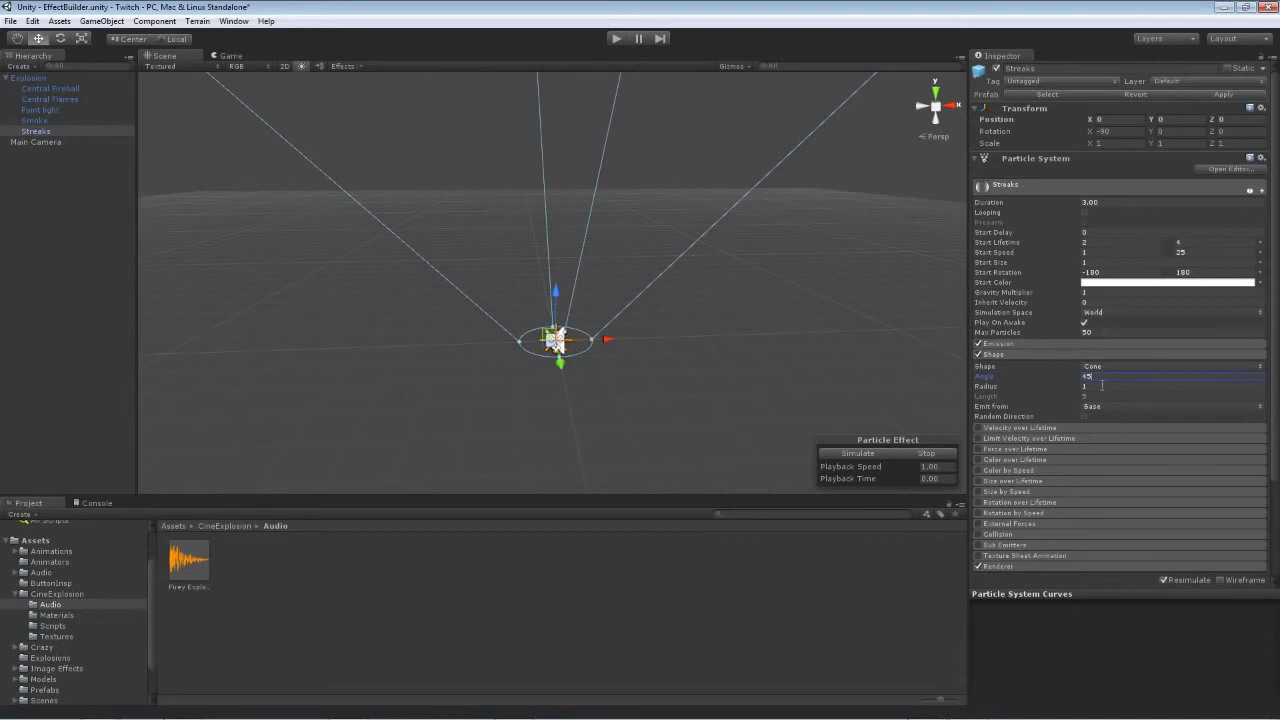
left_click(1101, 387)
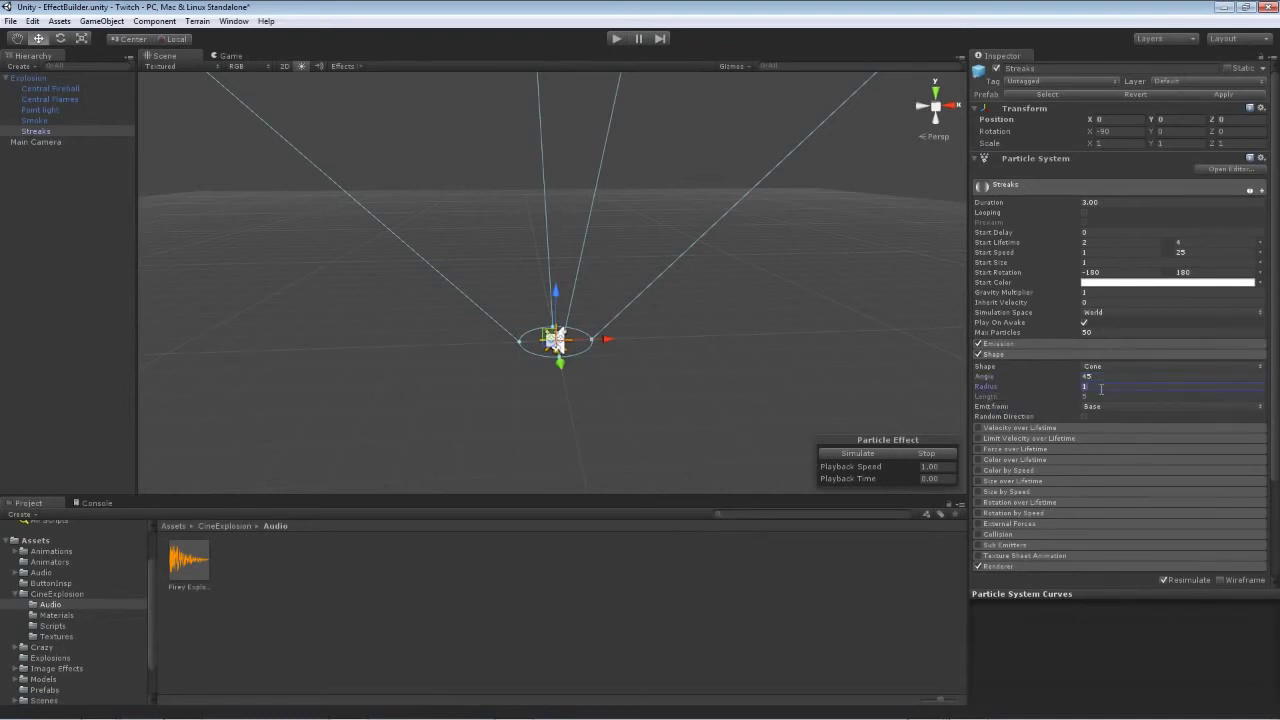
type("0.")
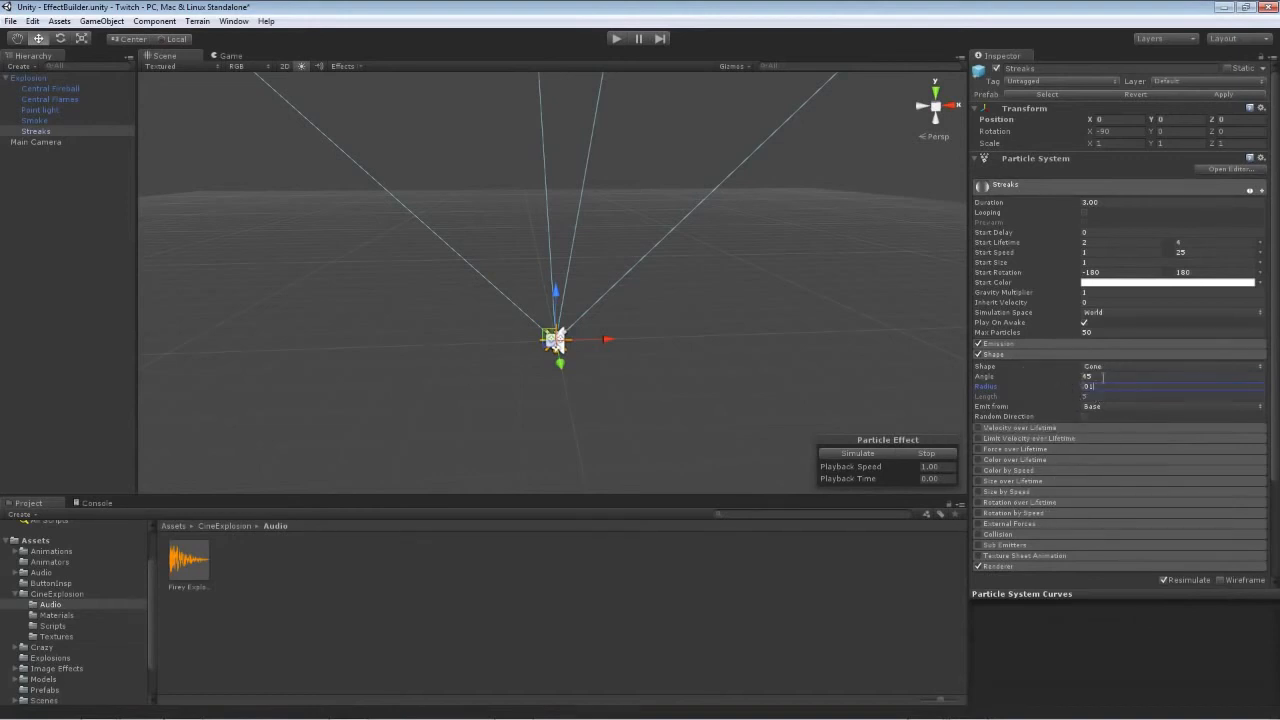
left_click(1063, 355)
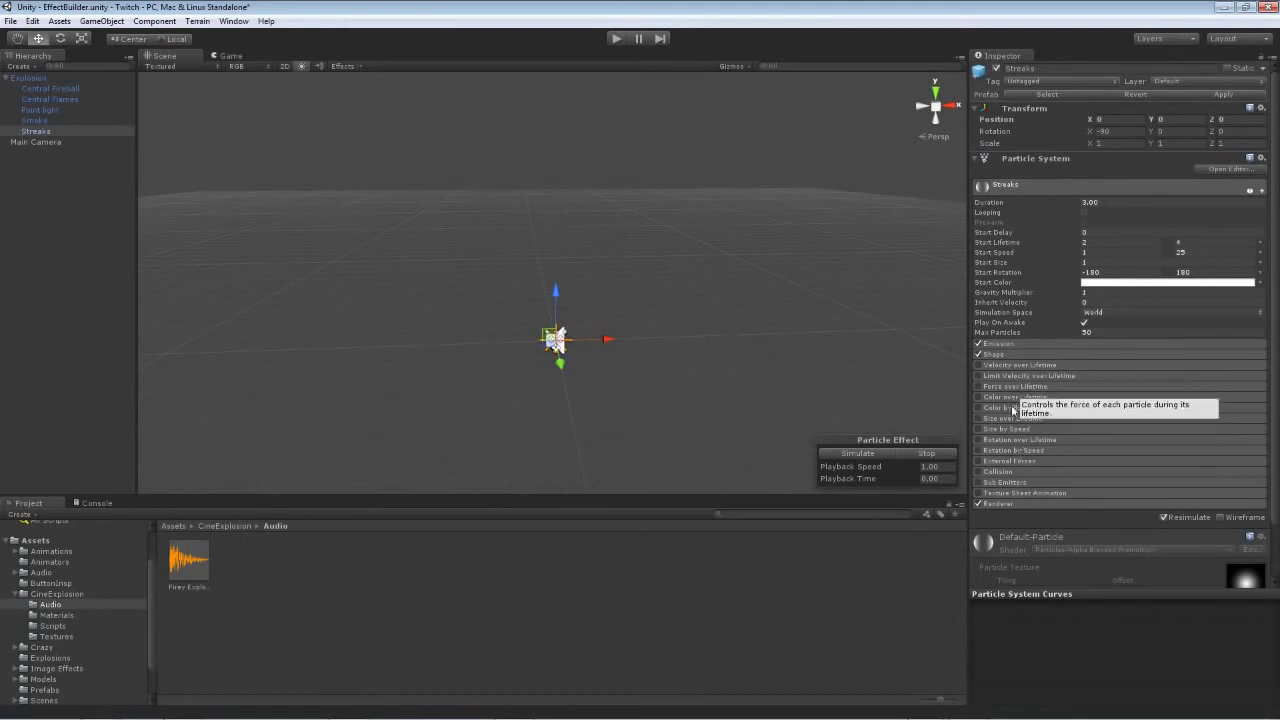
- Enable Color over Lifetime on Streaks, adding alpha keys at about 15% and 77.4% and making both ends of the gradient transparent
left_click(979, 397)
left_click(1100, 410)
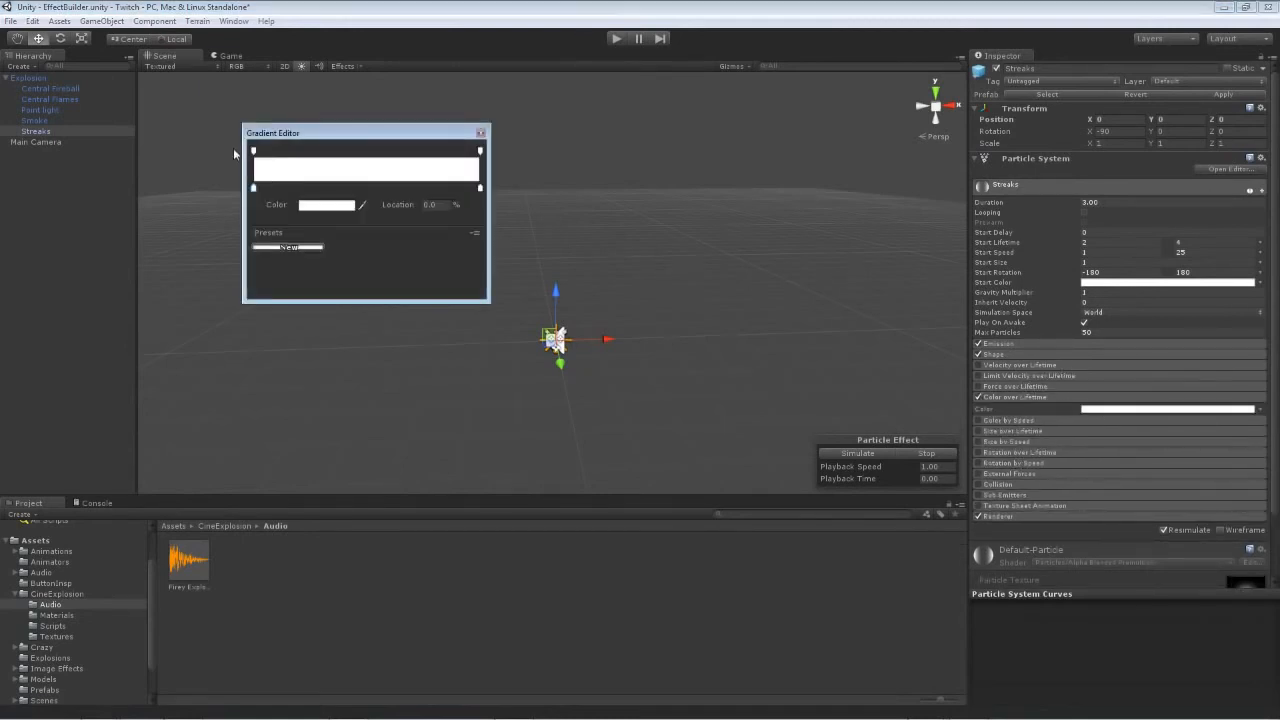
left_click(287, 151)
left_click(430, 152)
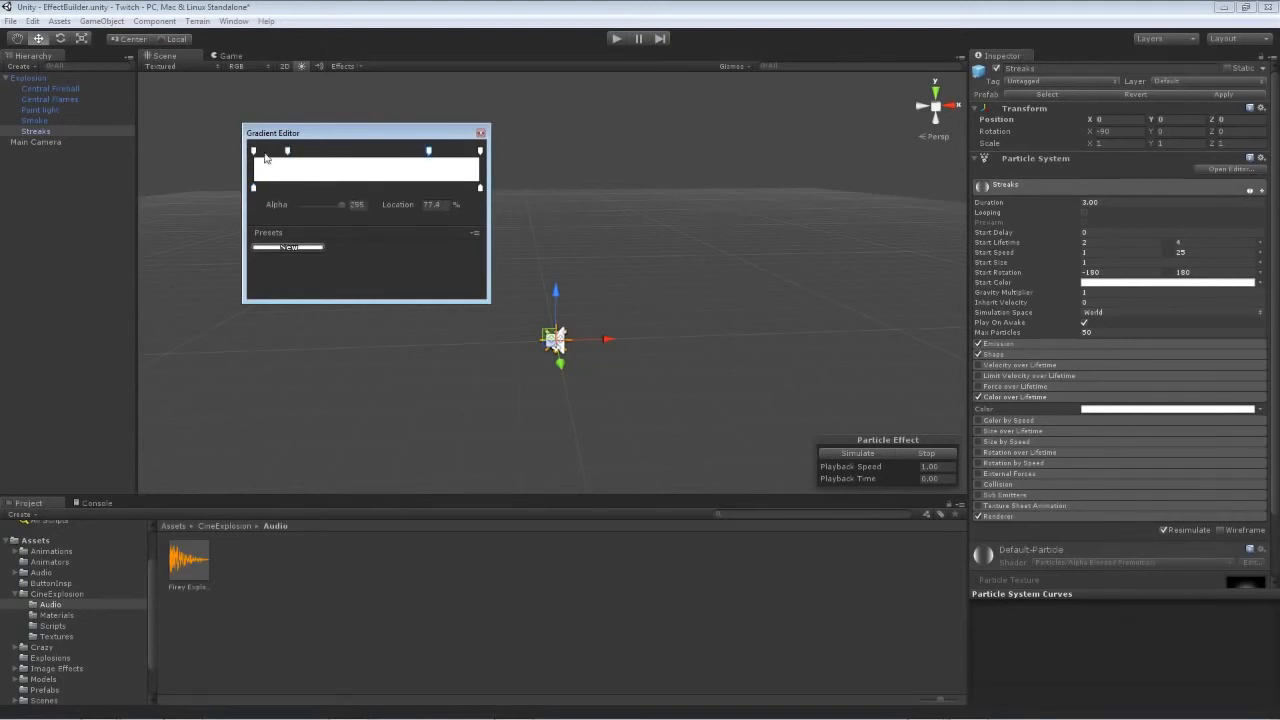
left_click(254, 152)
left_click_drag(341, 205, 283, 213)
left_click(480, 151)
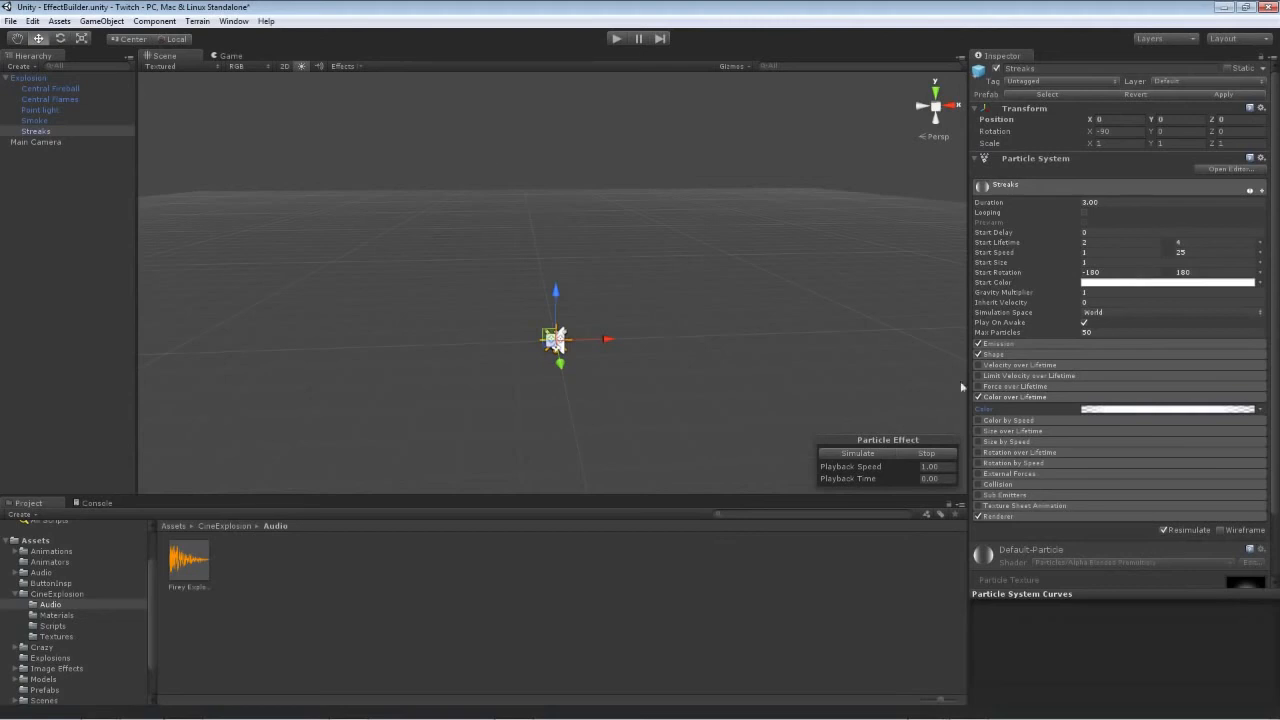
left_click(1012, 397)
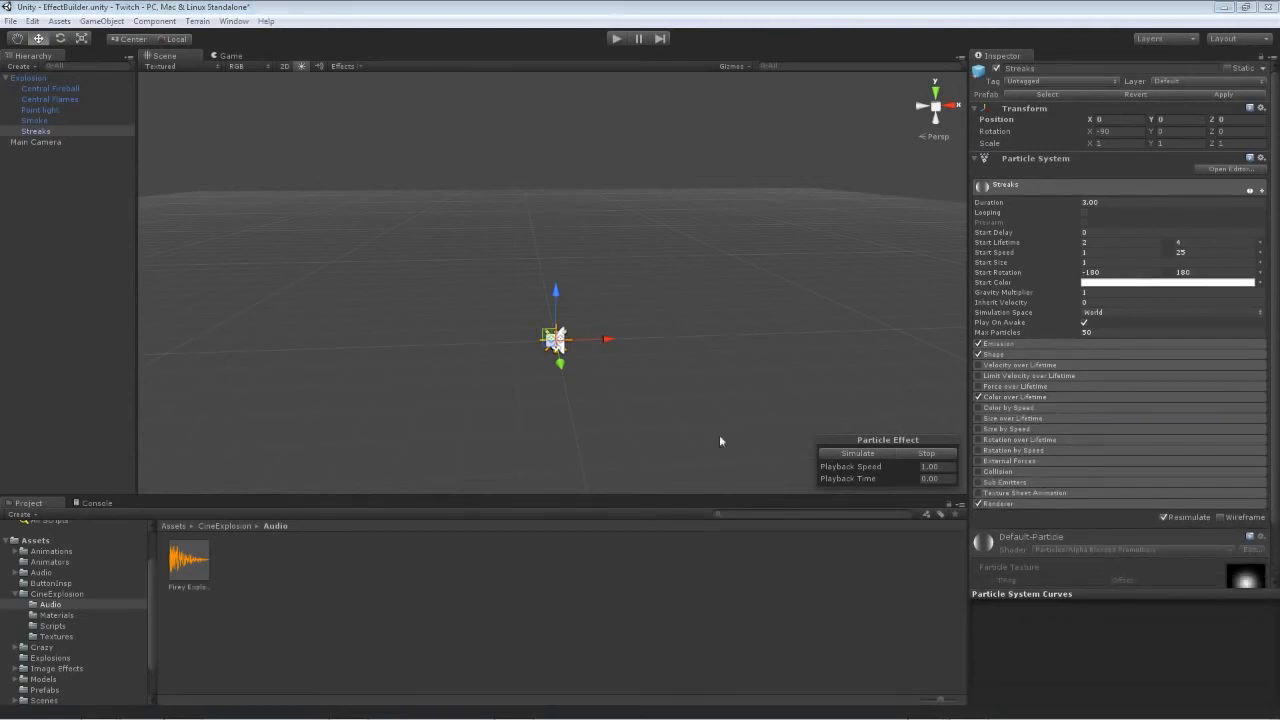
- Enable Size over Lifetime on Streaks and lower the size curve's start and end keys to 0
left_click(1026, 418)
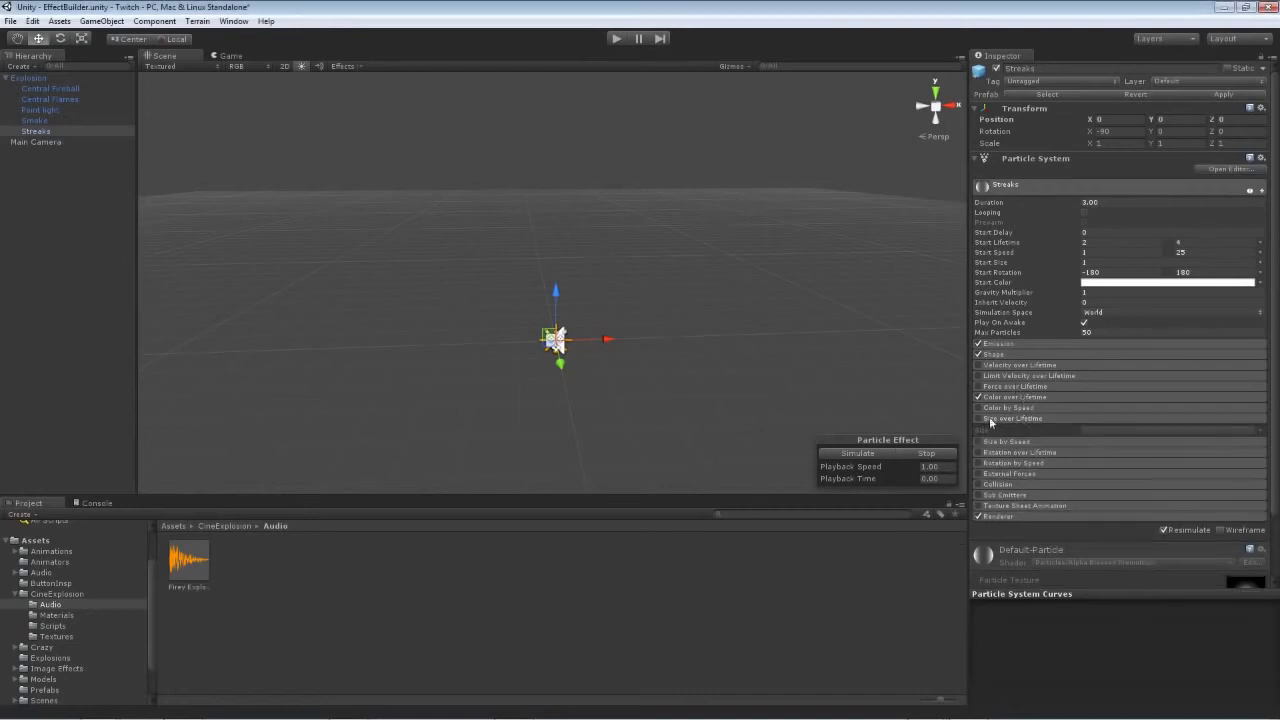
left_click(979, 418)
left_click(1118, 430)
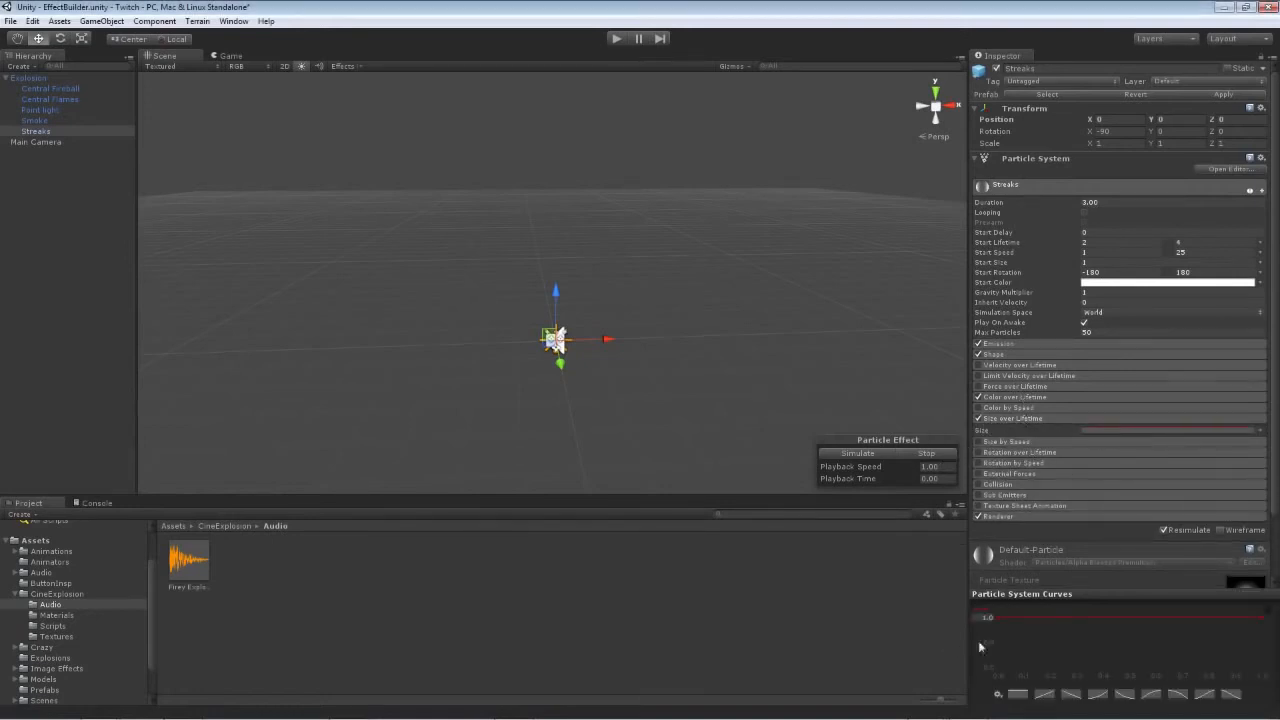
left_click_drag(996, 618, 997, 668)
left_click_drag(1260, 619, 1259, 667)
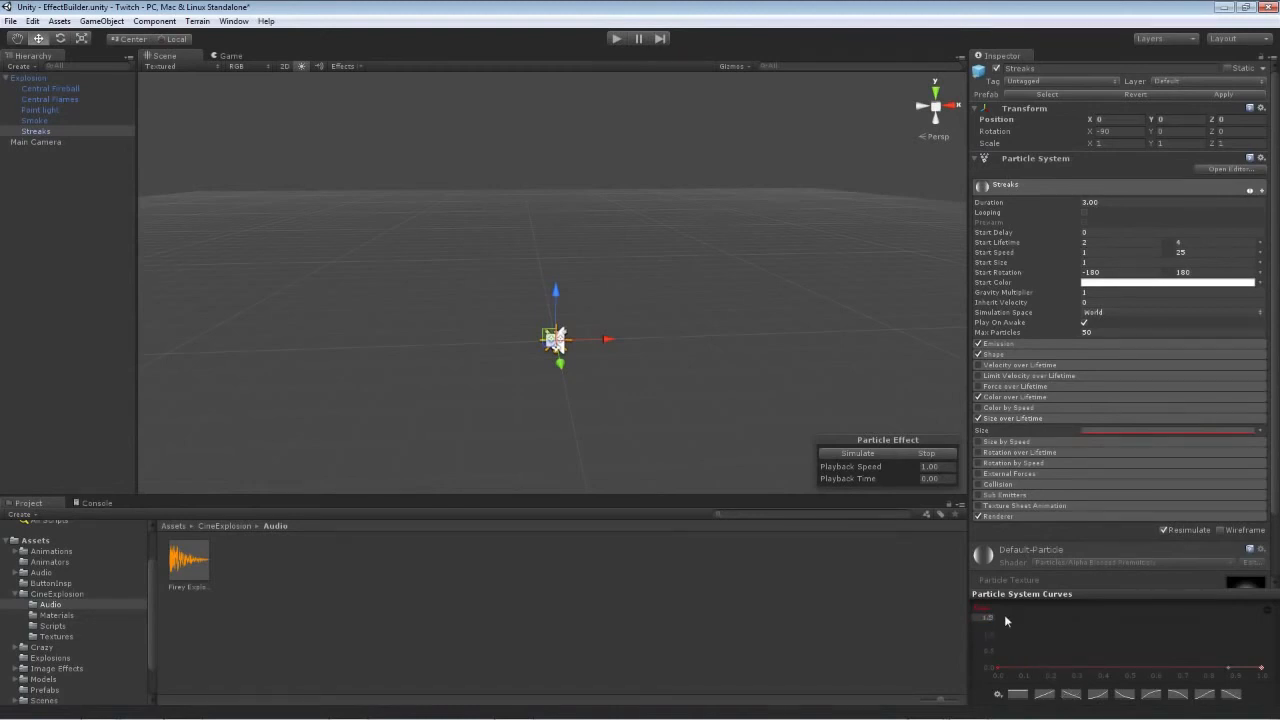
- Add size curve keys at about 0.2 and 0.8 of the lifetime, raising the first above 1.0 and the second slightly lower
double_click(1046, 663)
left_click_drag(1045, 662, 1047, 632)
double_click(1204, 658)
left_click_drag(1204, 658, 1204, 645)
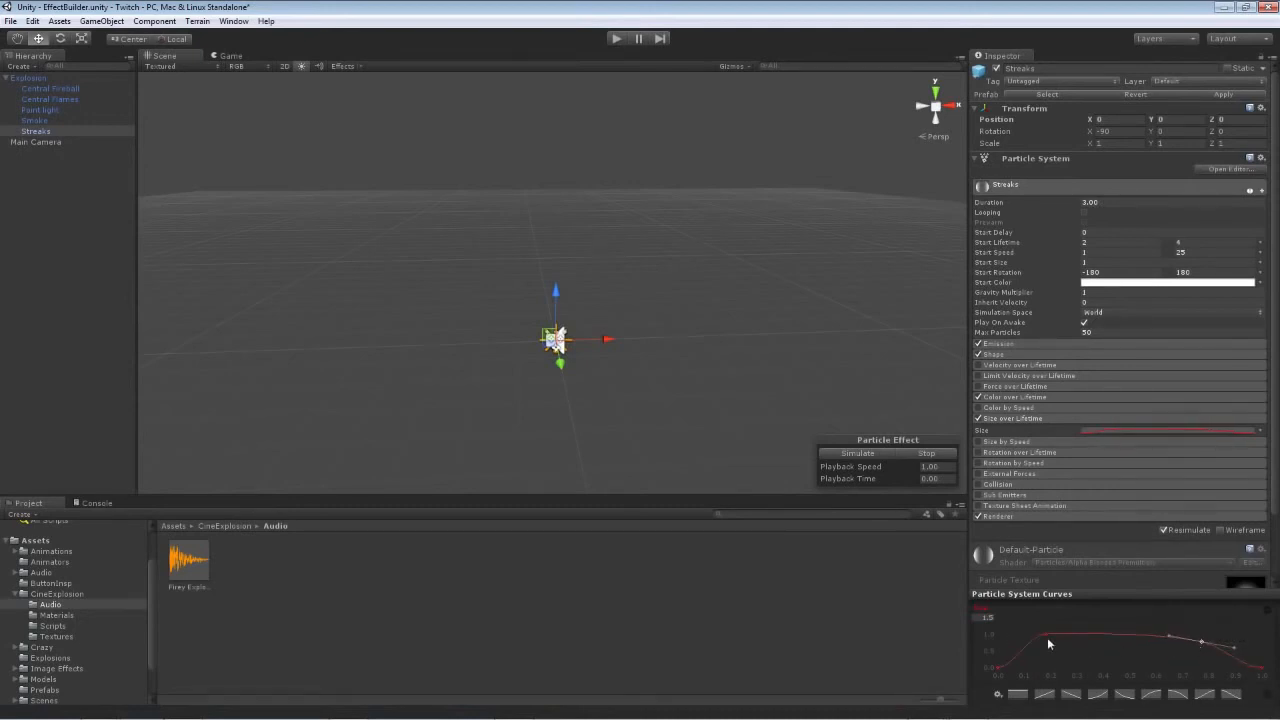
left_click_drag(1046, 635, 1047, 627)
left_click(1049, 418)
- Enable Rotation over Lifetime on Streaks with angular velocity random between the two constants -180 and 180
left_click(1044, 441)
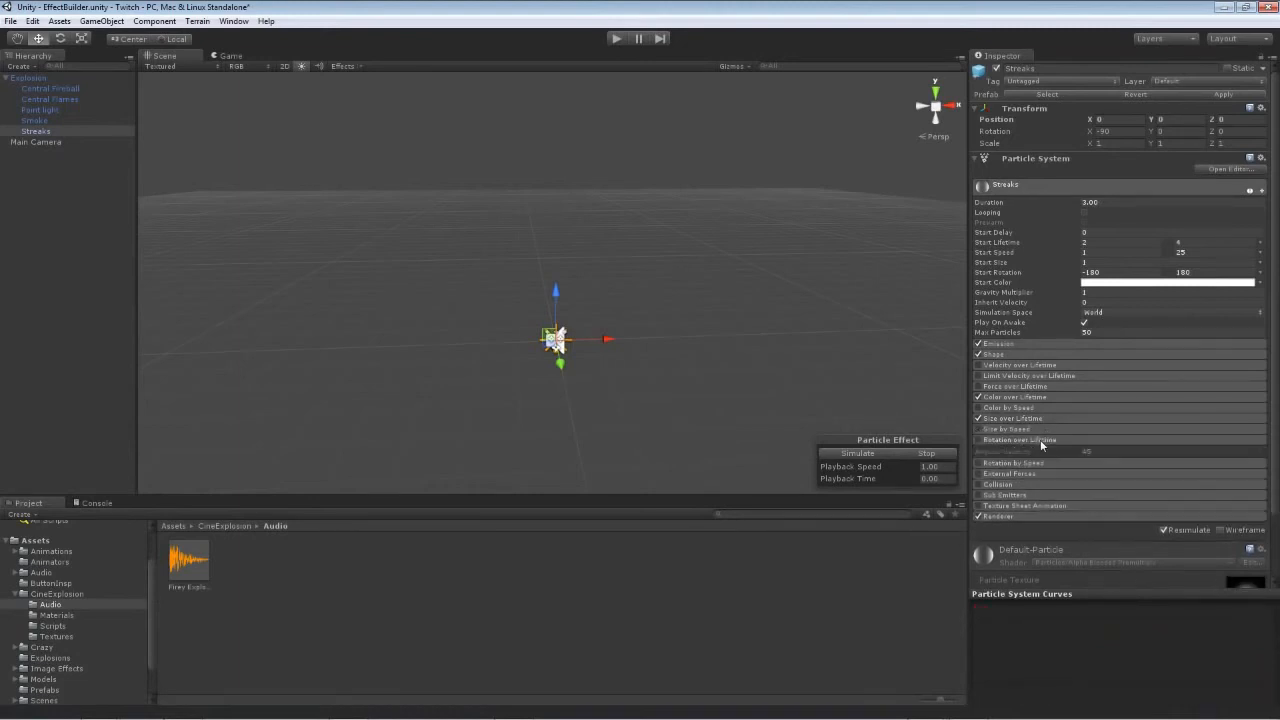
left_click(980, 440)
left_click(1259, 452)
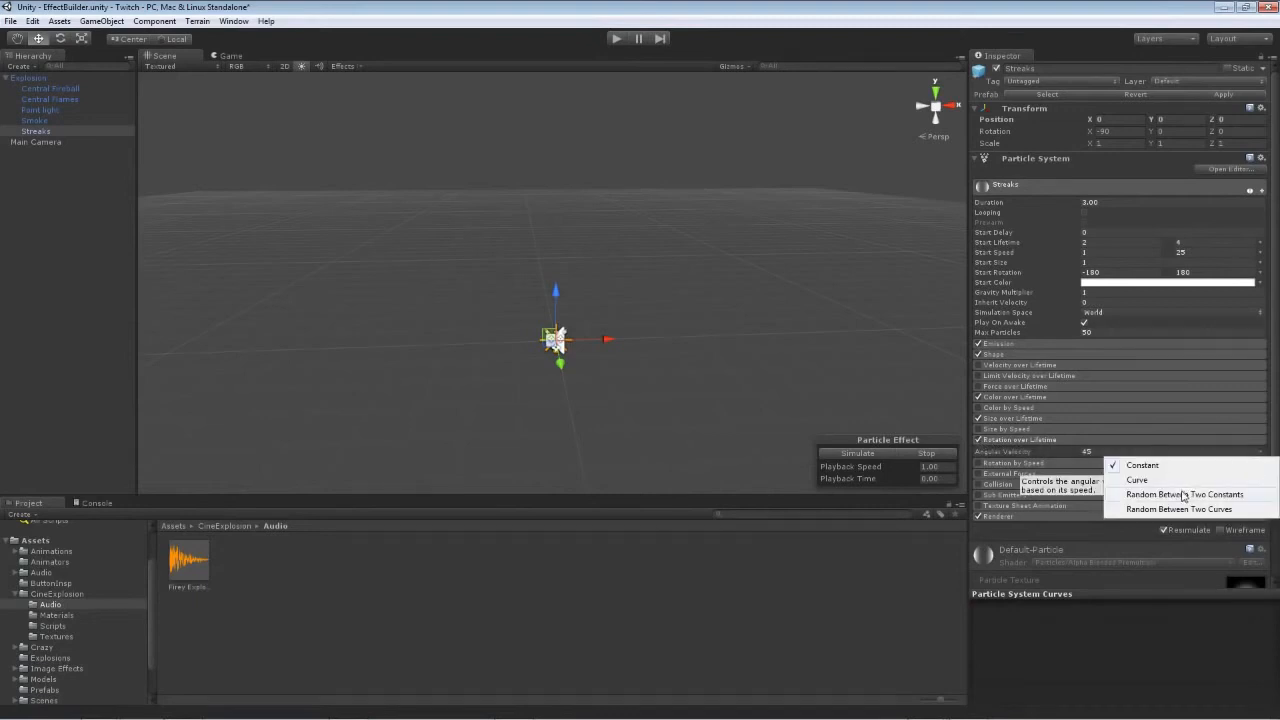
left_click(1183, 495)
left_click_drag(1105, 452, 1068, 453)
type("-180")
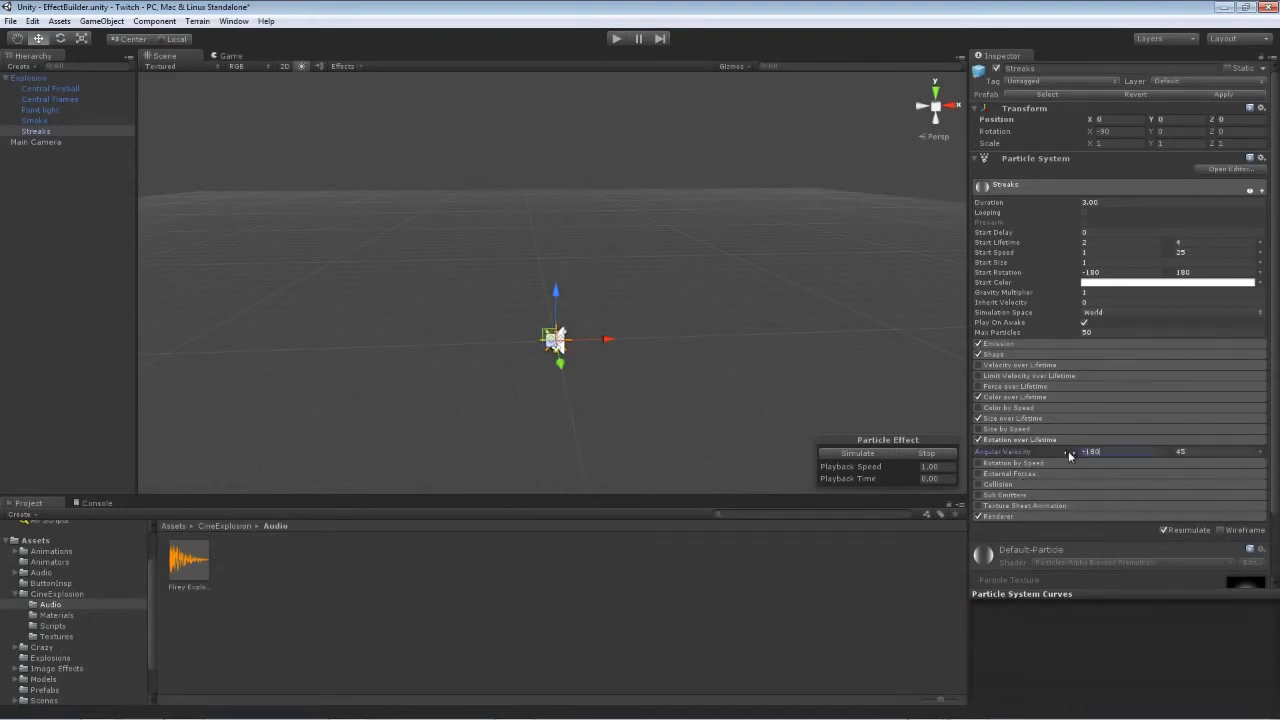
left_click(1171, 452)
- Enable Collision on Streaks and switch its collision mode to World
left_click(978, 484)
left_click(998, 484)
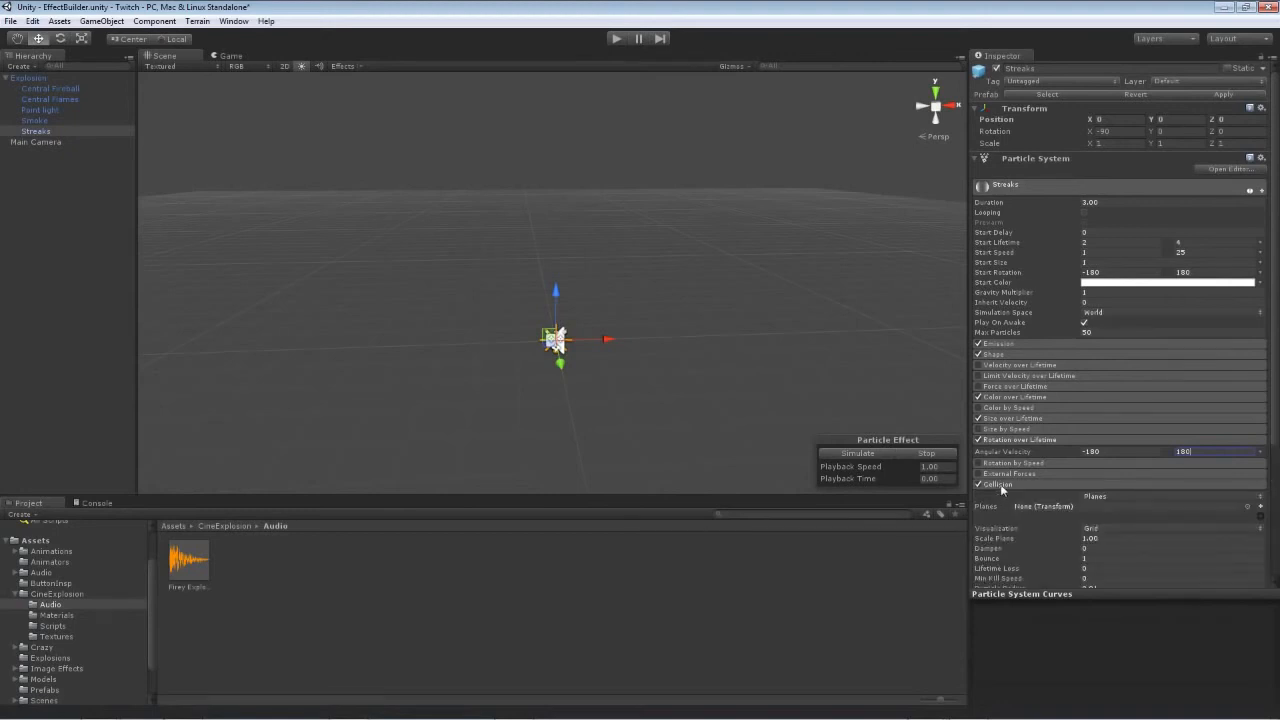
scroll(1268, 470, "down", 3)
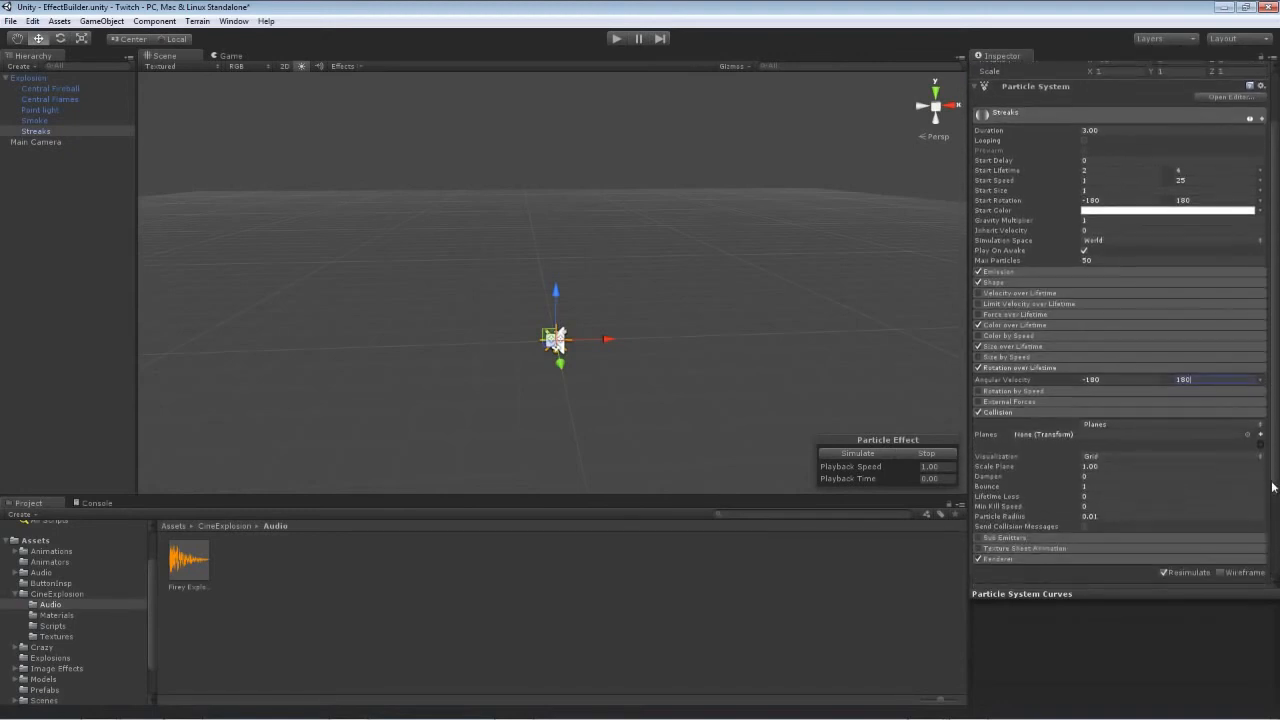
left_click(1110, 420)
left_click(1113, 447)
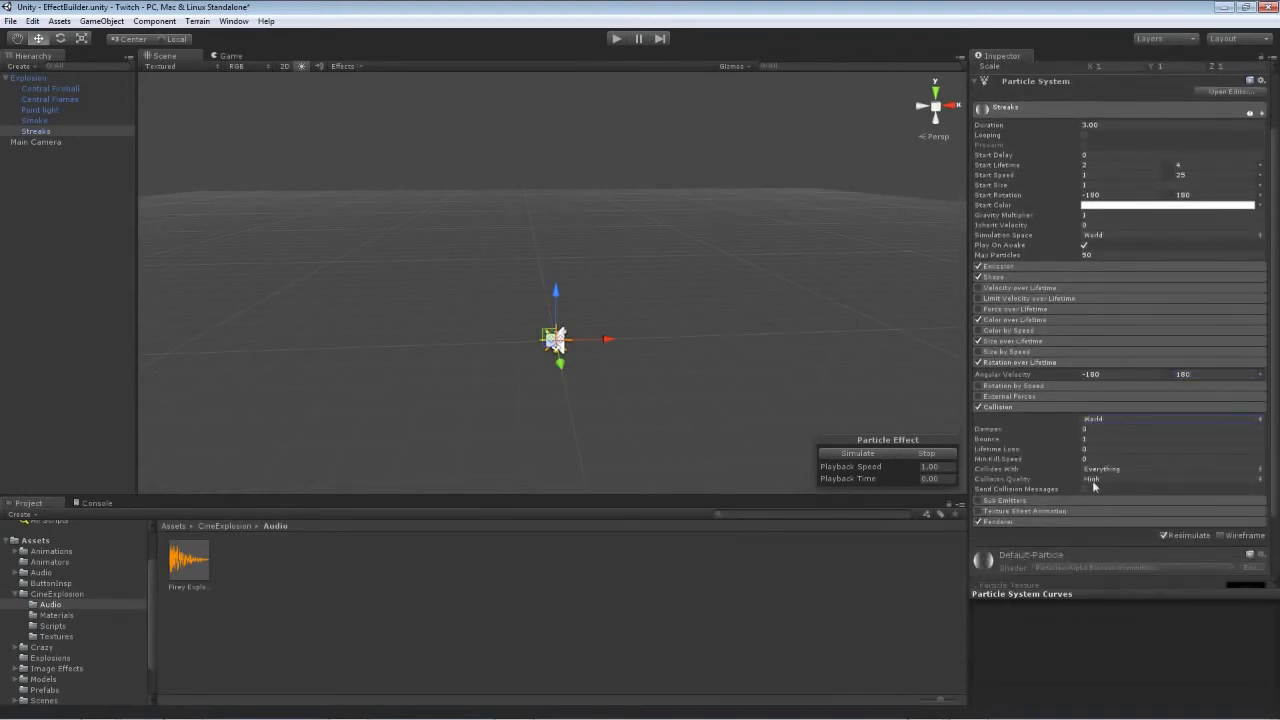
- Set the Streaks collision to Dampen 0.6, Bounce 0.2, Min Kill Speed 0.02 and Medium collision quality
left_click(1088, 428)
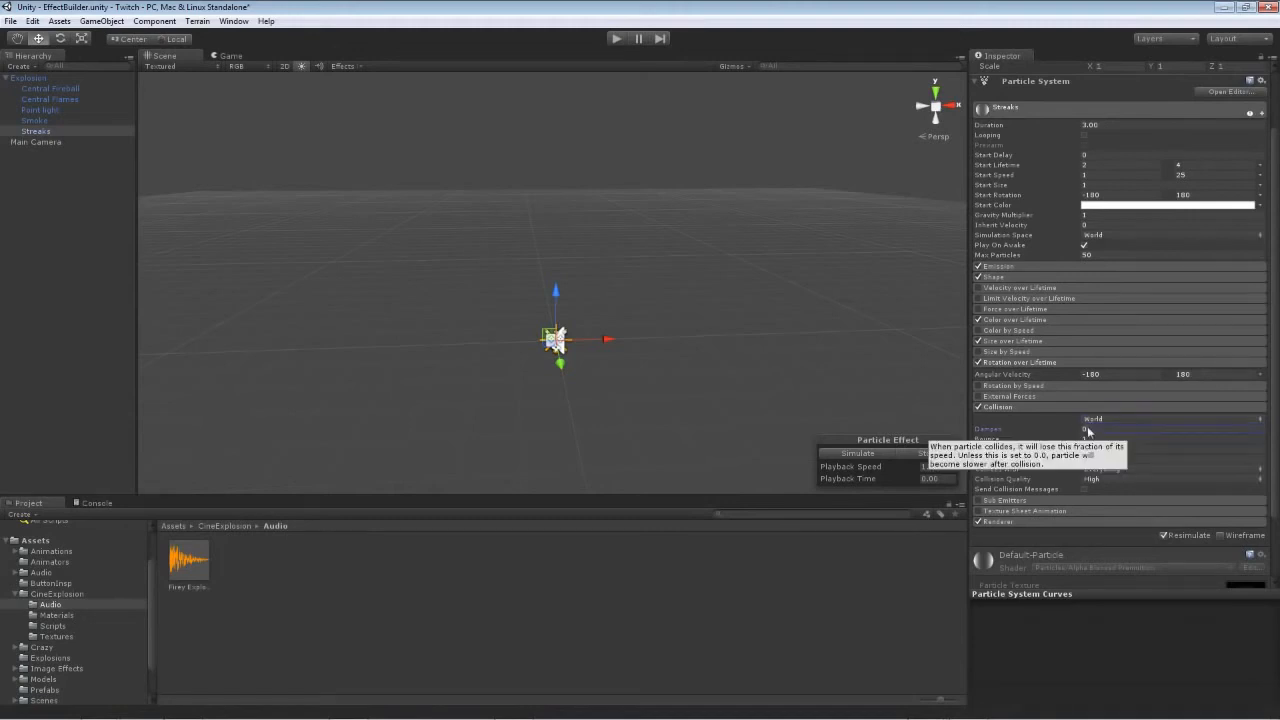
type("0.6")
left_click(1102, 437)
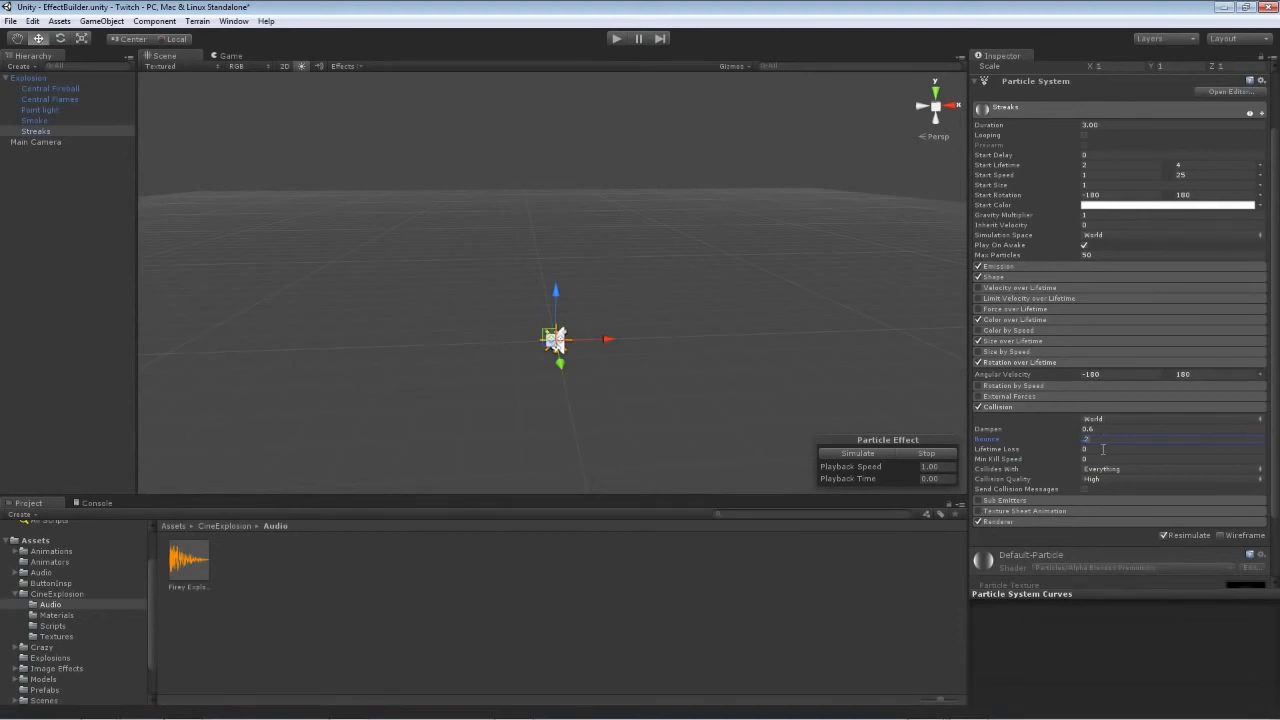
type("0.2")
left_click(1104, 457)
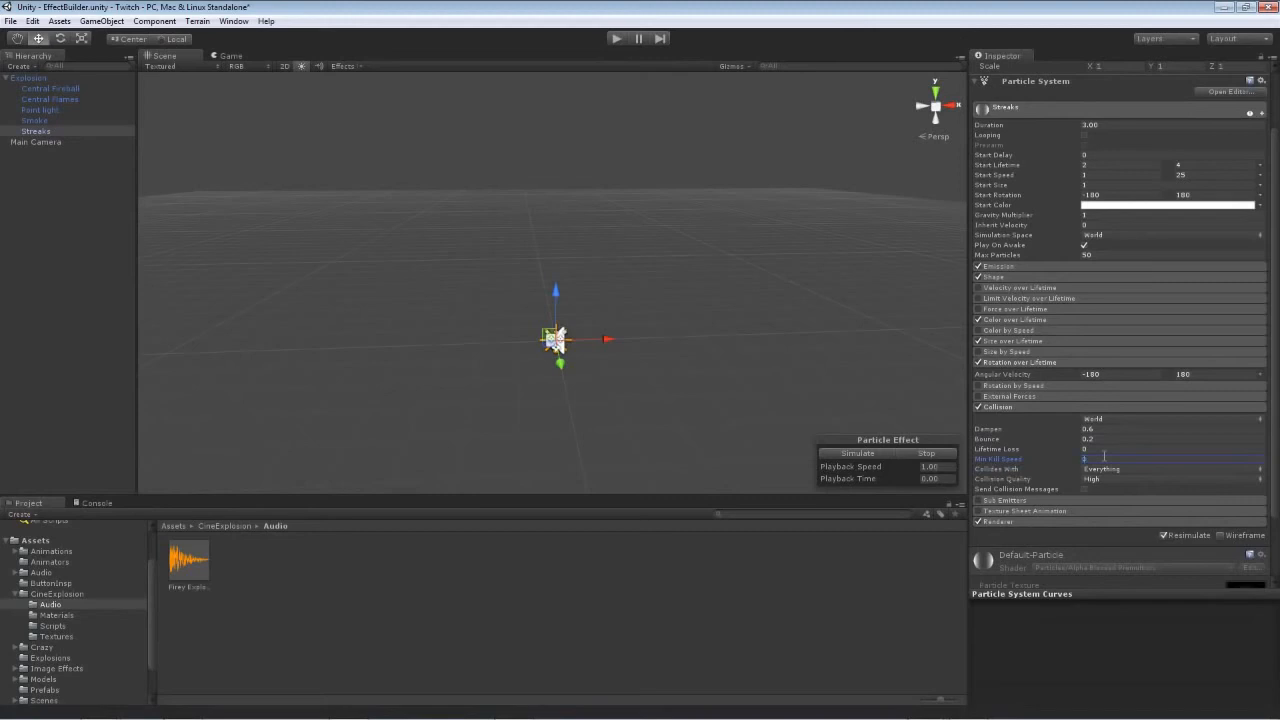
type(".02")
left_click(1098, 479)
left_click(1108, 506)
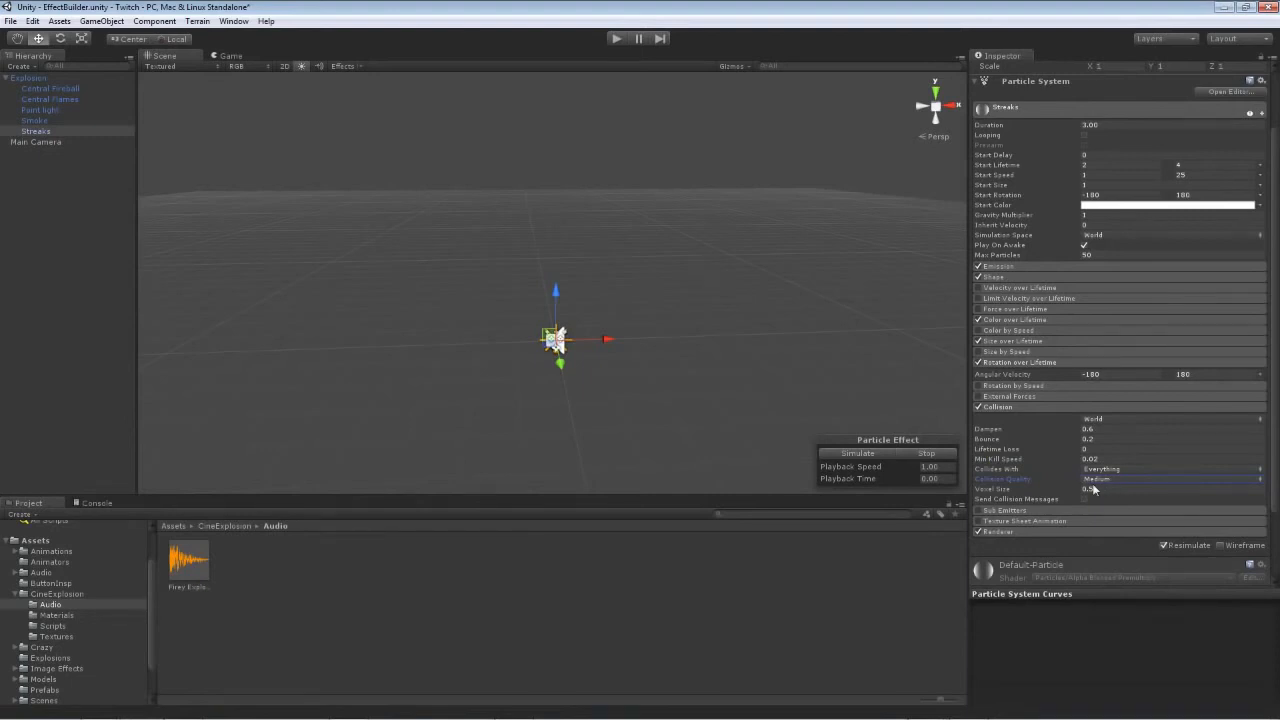
left_click(1024, 407)
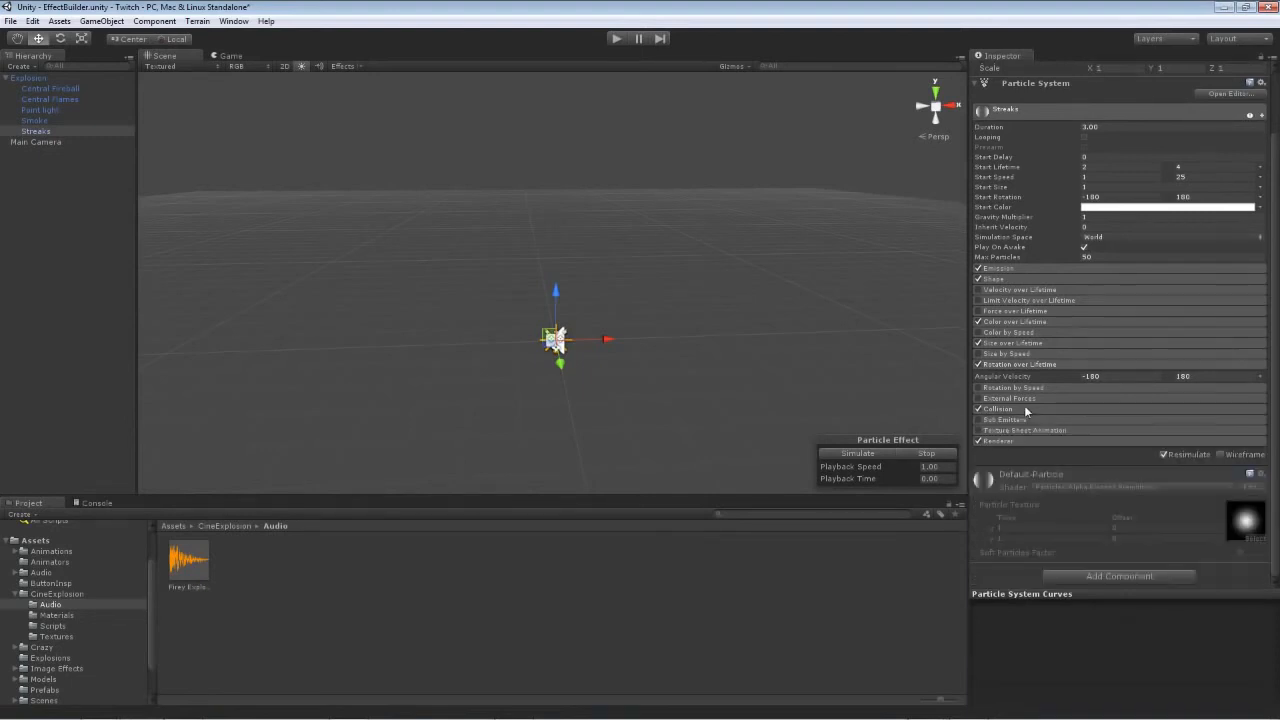
- Disable the Streaks renderer and run the particle simulation briefly to check it
left_click(979, 441)
left_click(852, 453)
left_click(921, 455)
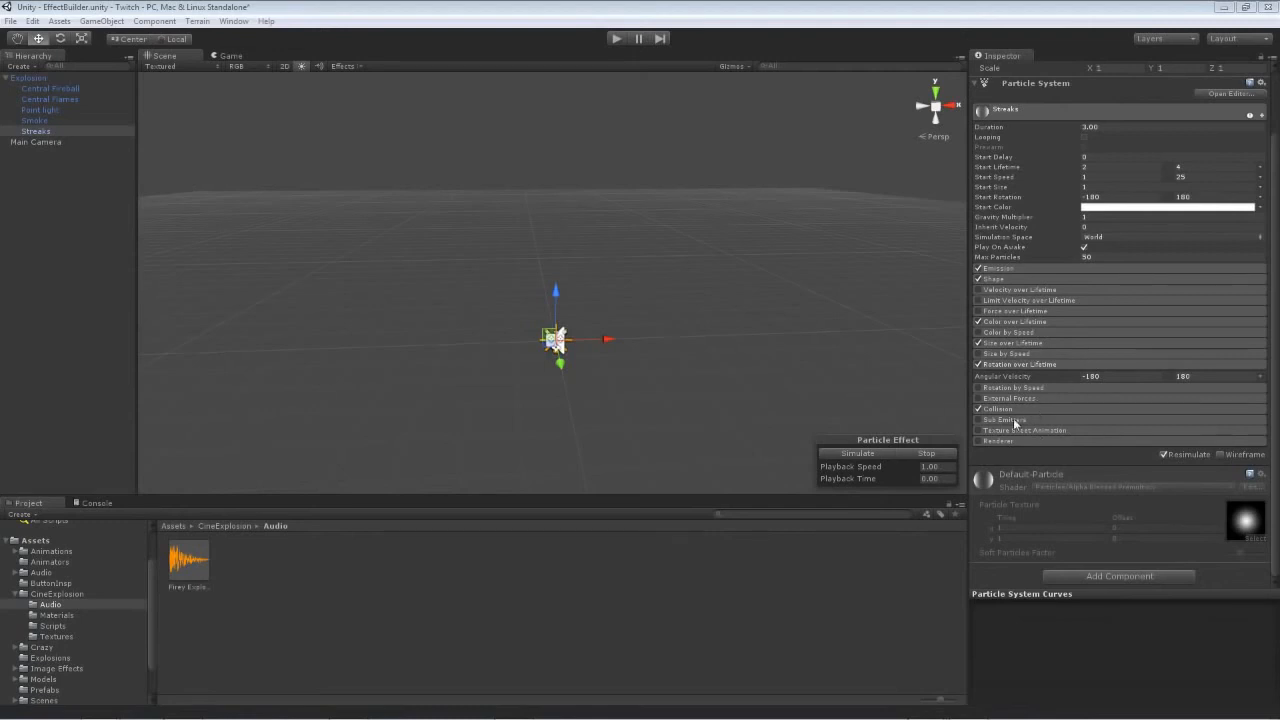
- Enable Sub Emitters on Streaks, create a new birth sub-emitter and stop the simulation
left_click(980, 420)
left_click(993, 421)
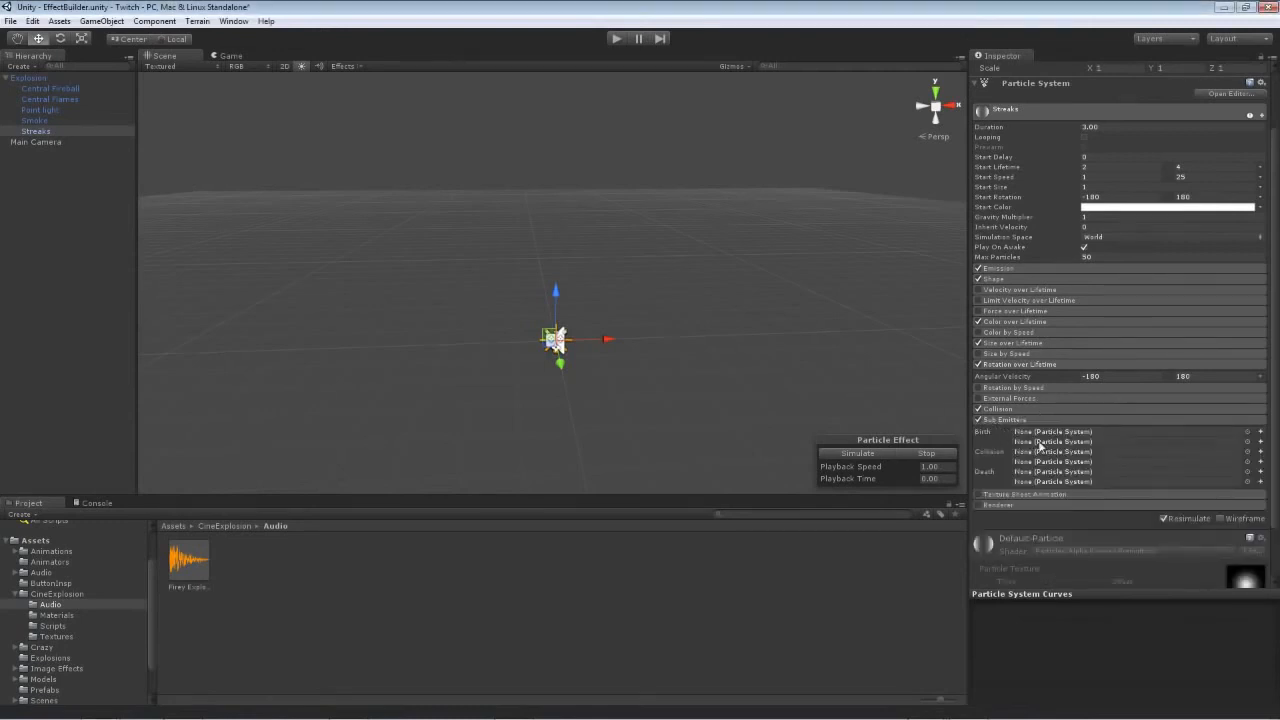
left_click(1260, 431)
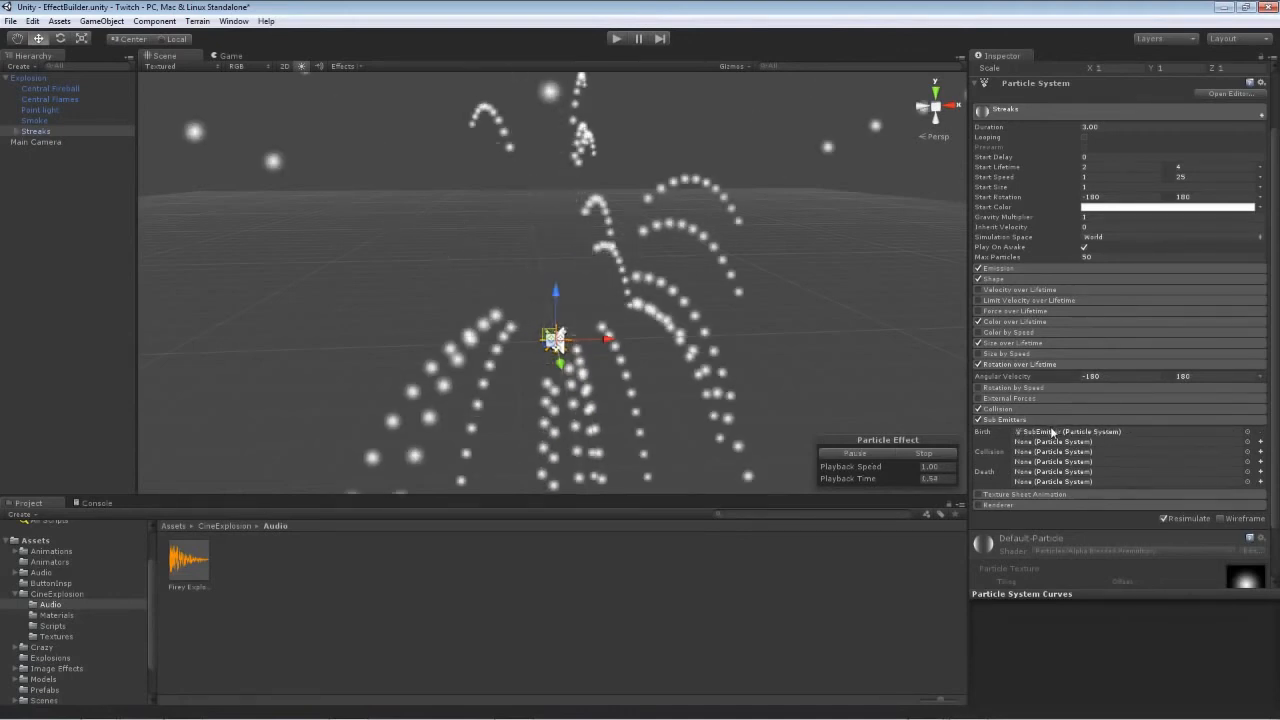
left_click(920, 454)
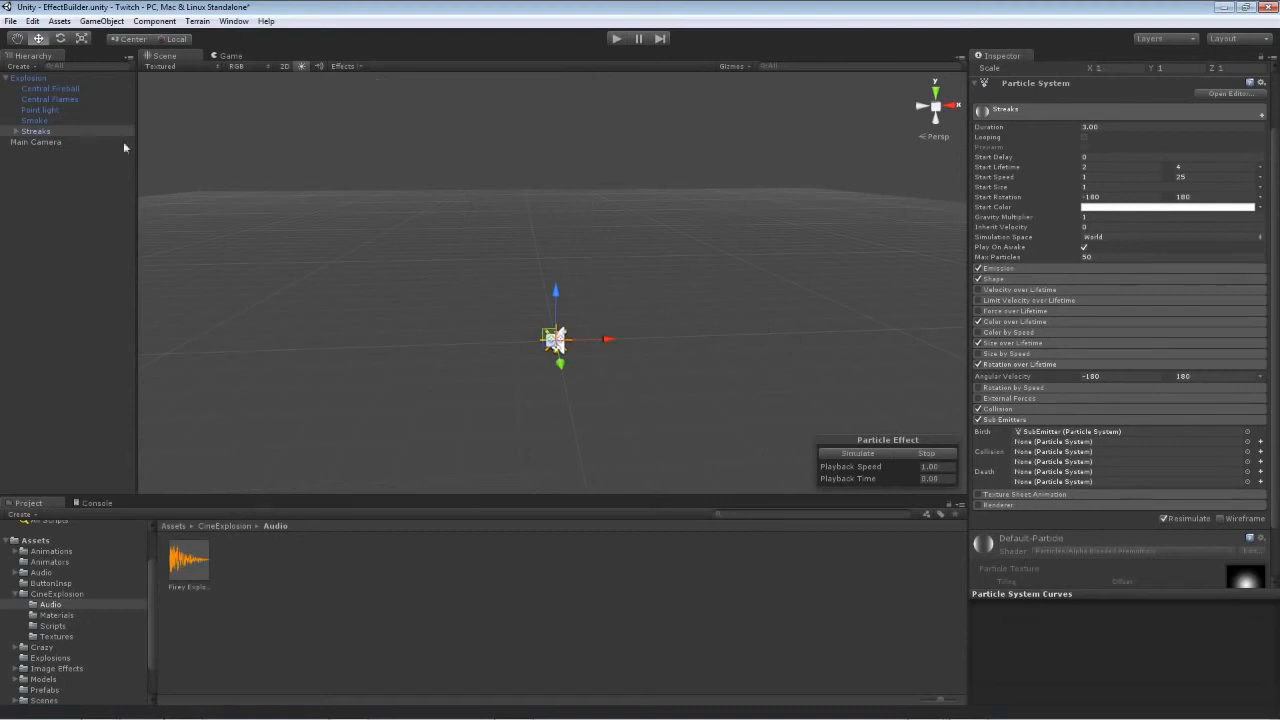
- Rename the new sub-emitter under Streaks to Flames
left_click(17, 131)
left_click(41, 145)
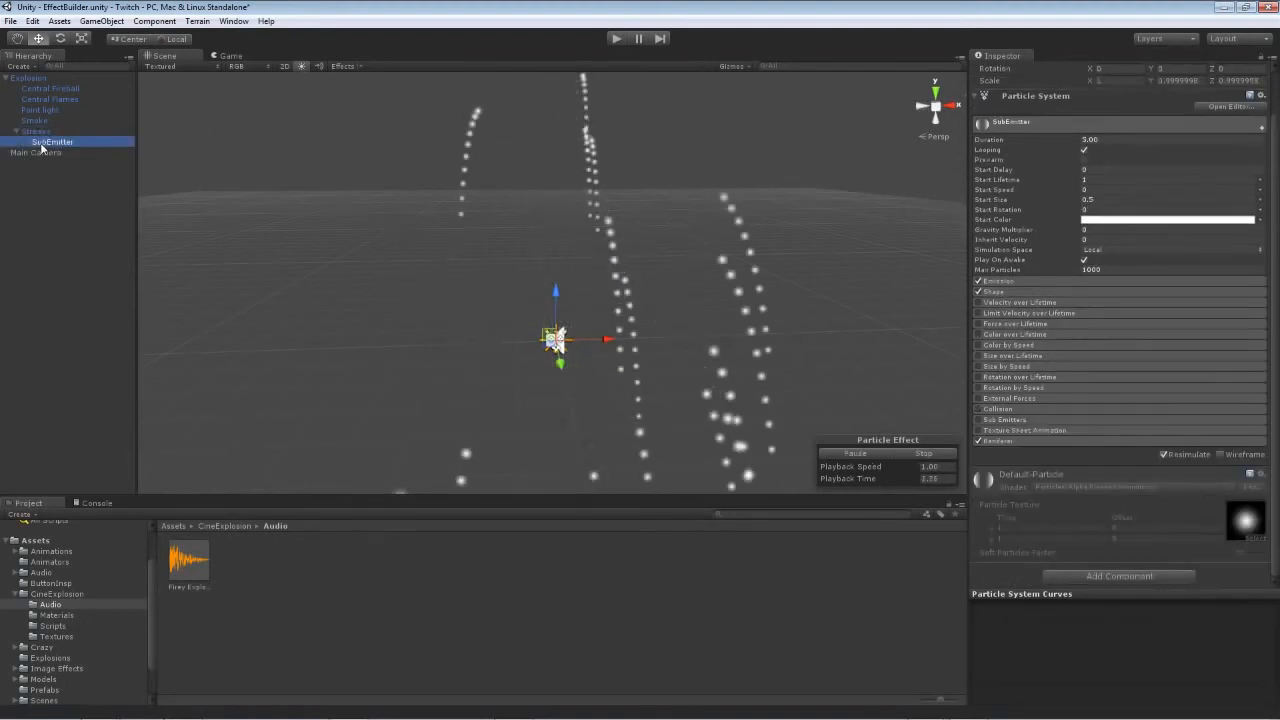
left_click(41, 145)
type("Flames")
key("Return")
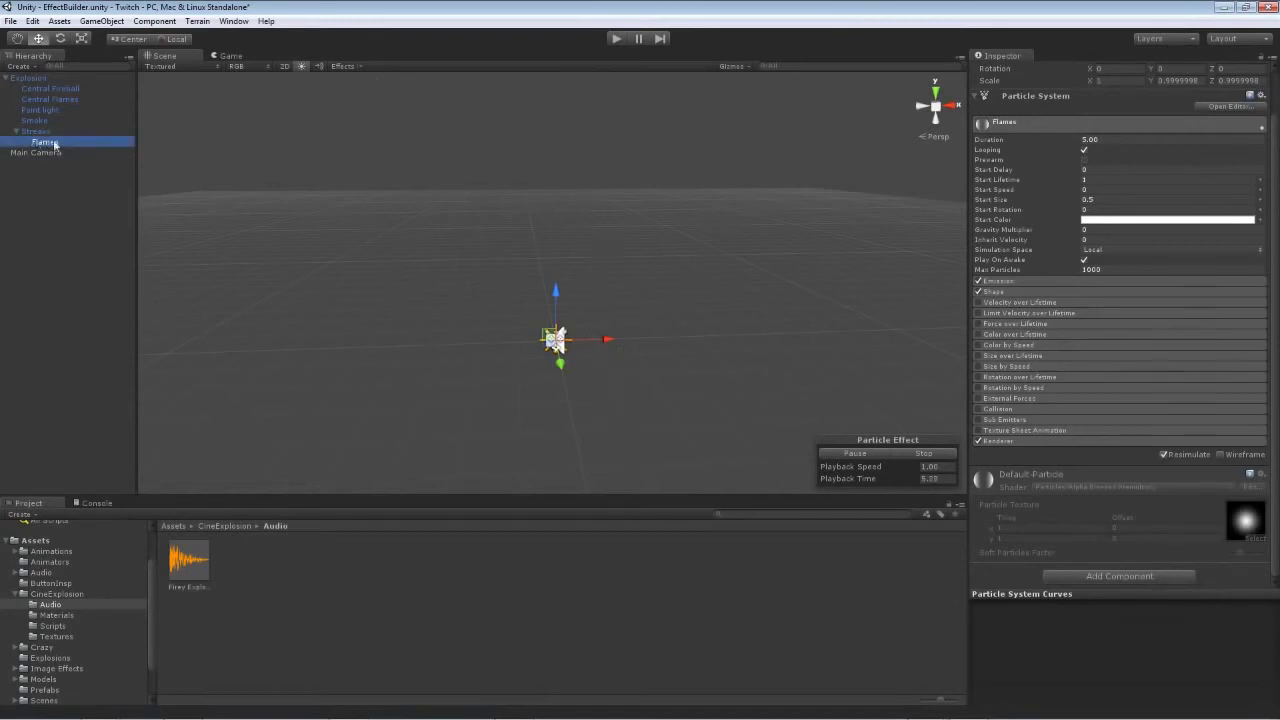
- Restart the Streaks simulation to preview the Flames trails, then stop it
left_click(33, 132)
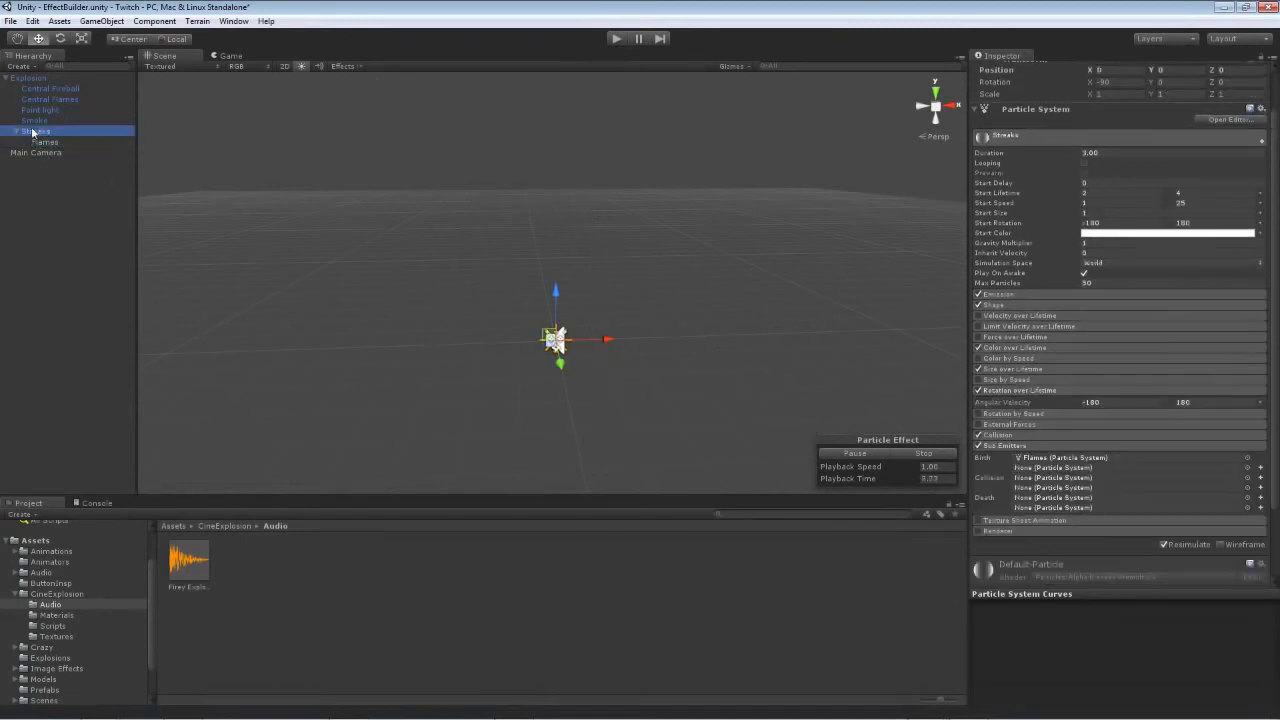
left_click(920, 454)
left_click(869, 455)
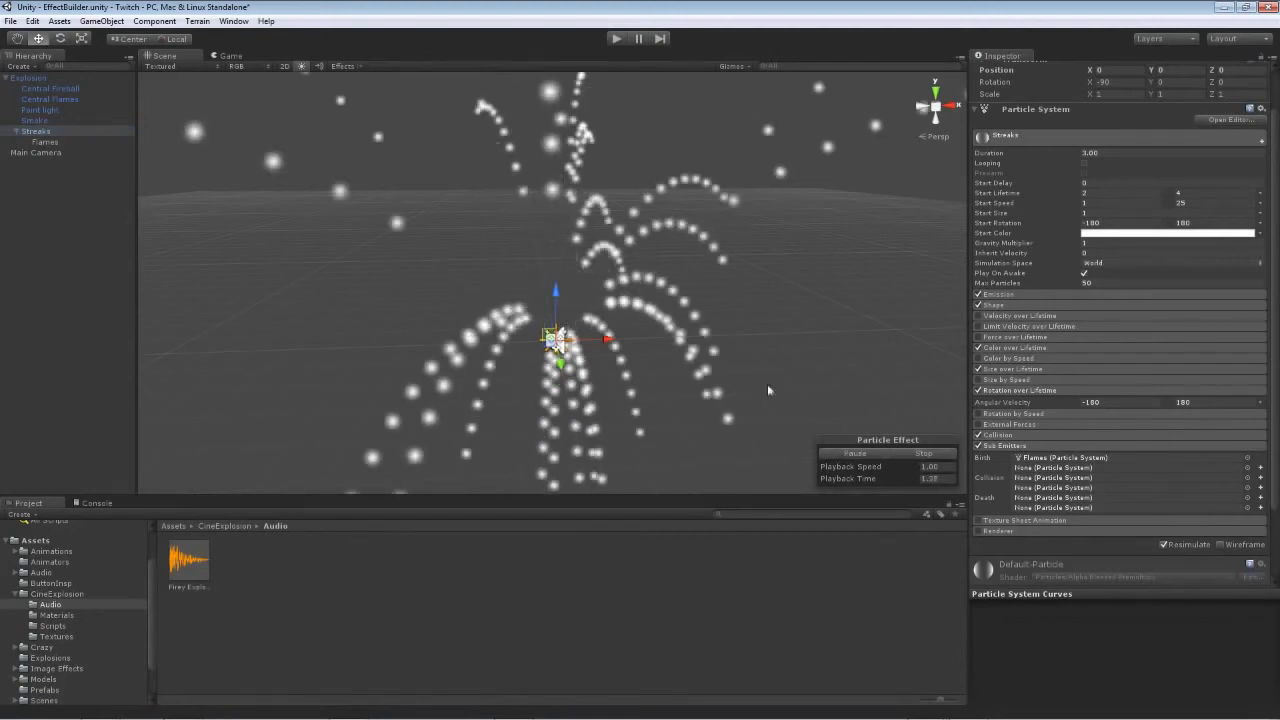
left_click(914, 456)
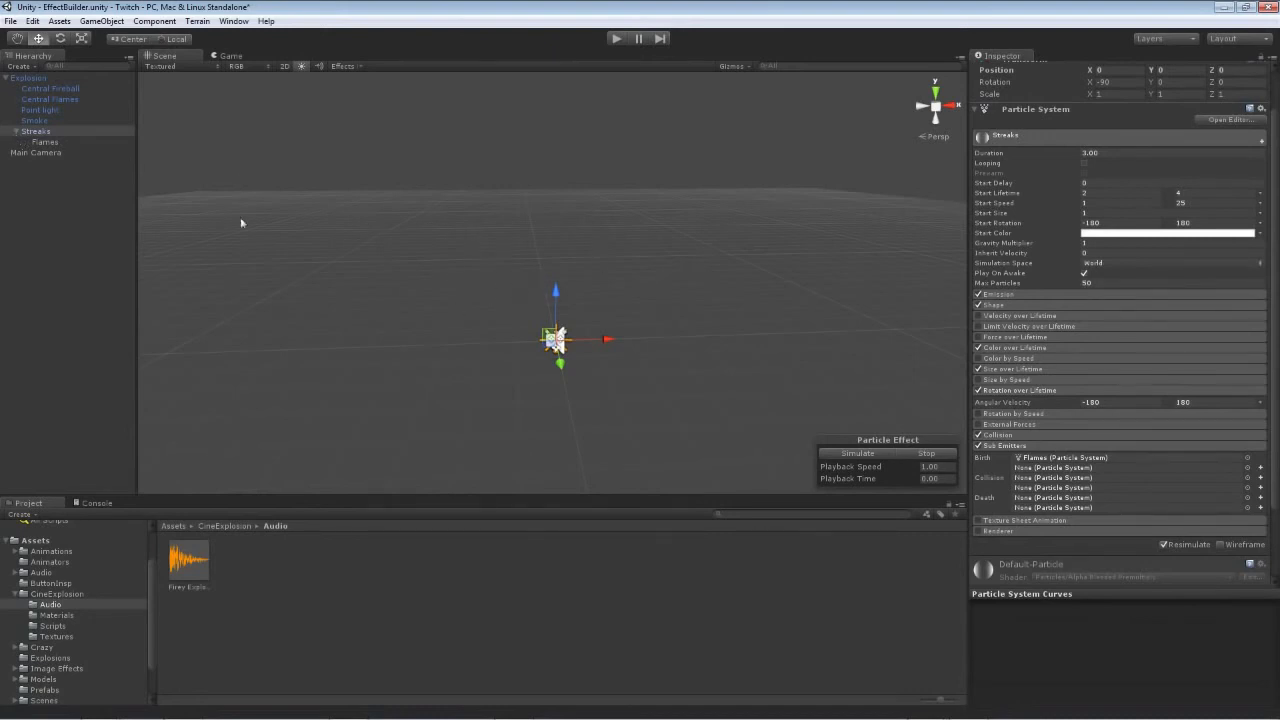
- Select the Flames sub-emitter under Streaks and stop its particle simulation
left_click(46, 144)
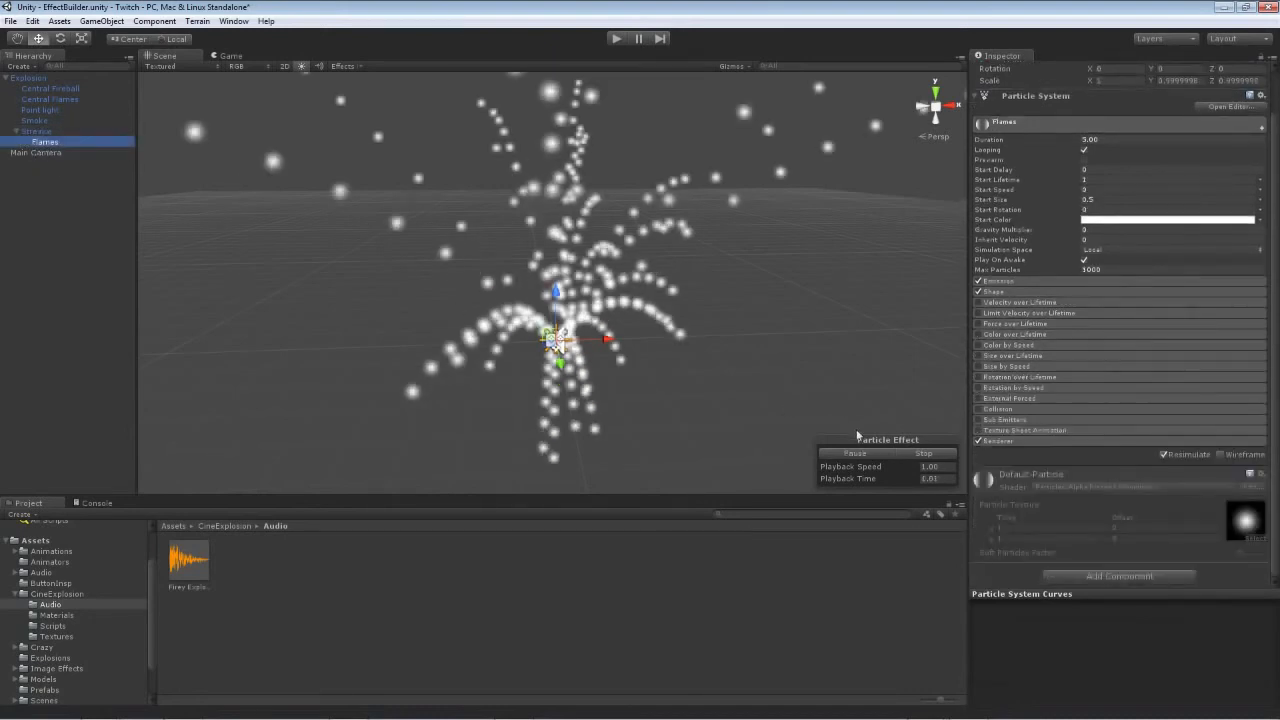
left_click(923, 456)
left_click(47, 142)
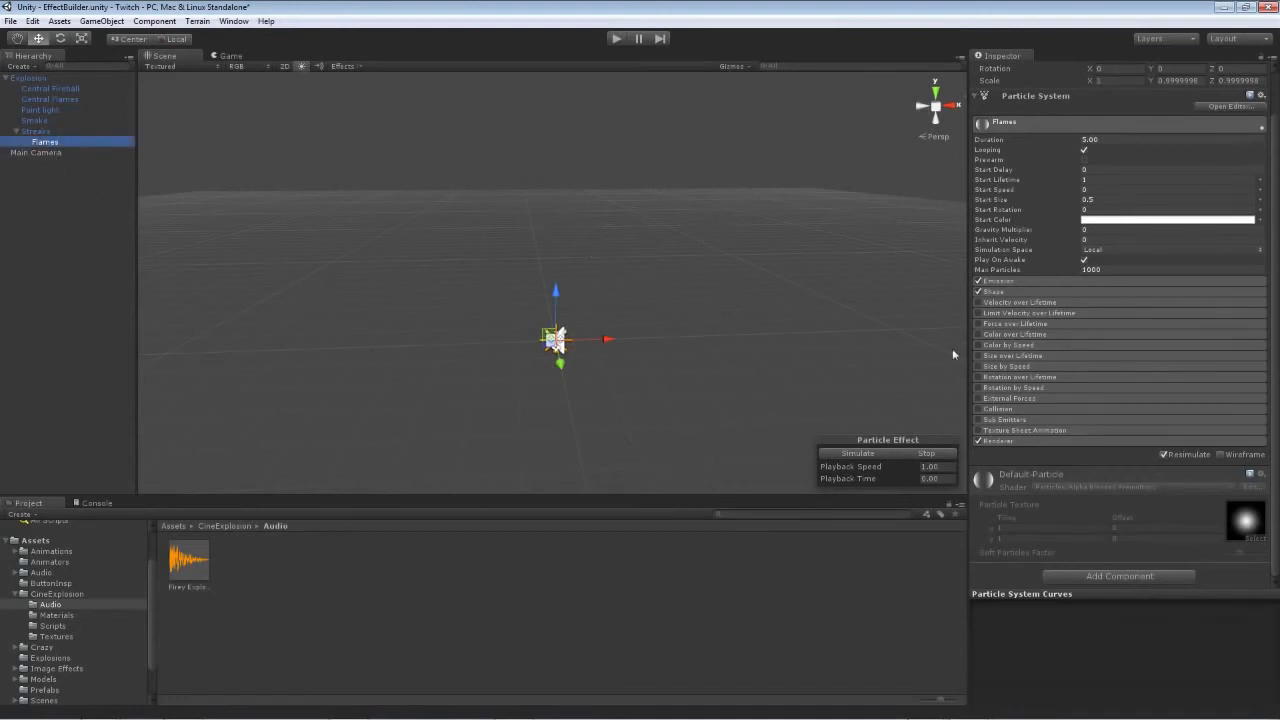
- Set the Flames sub-emitter's duration to 3 and turn off looping, keeping Flames selected
left_click(1106, 139)
type("3")
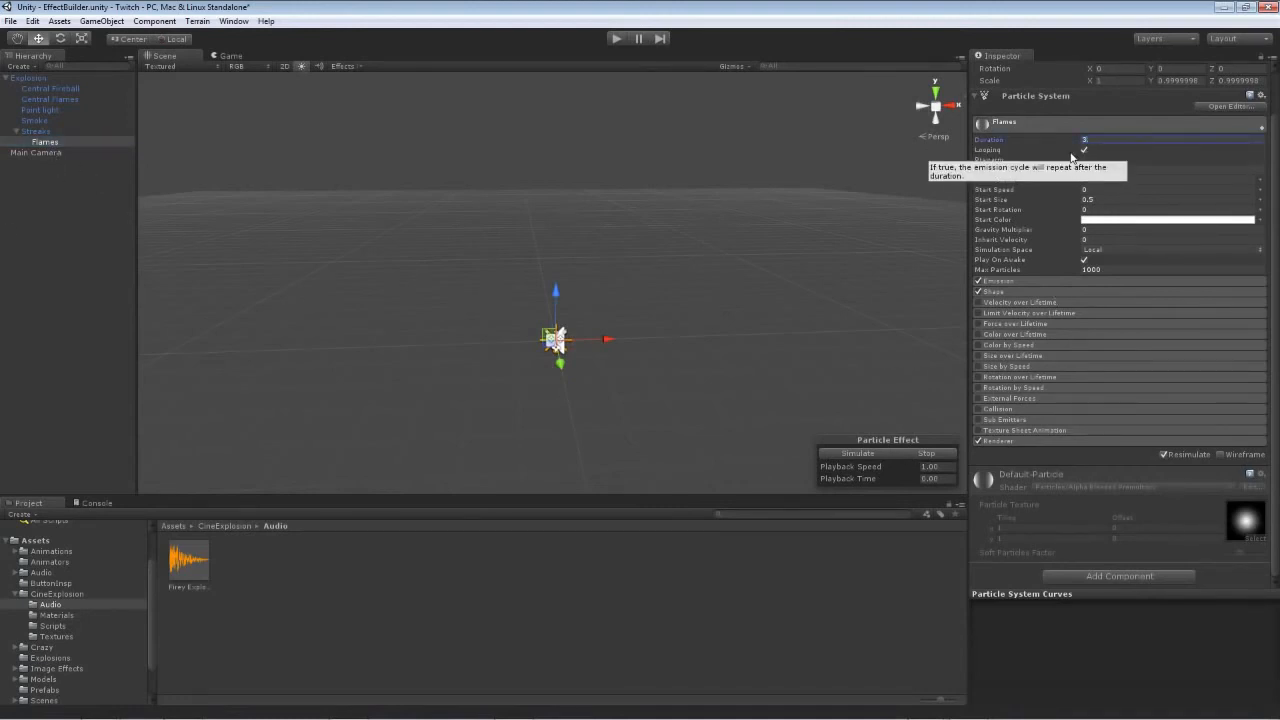
left_click(1084, 150)
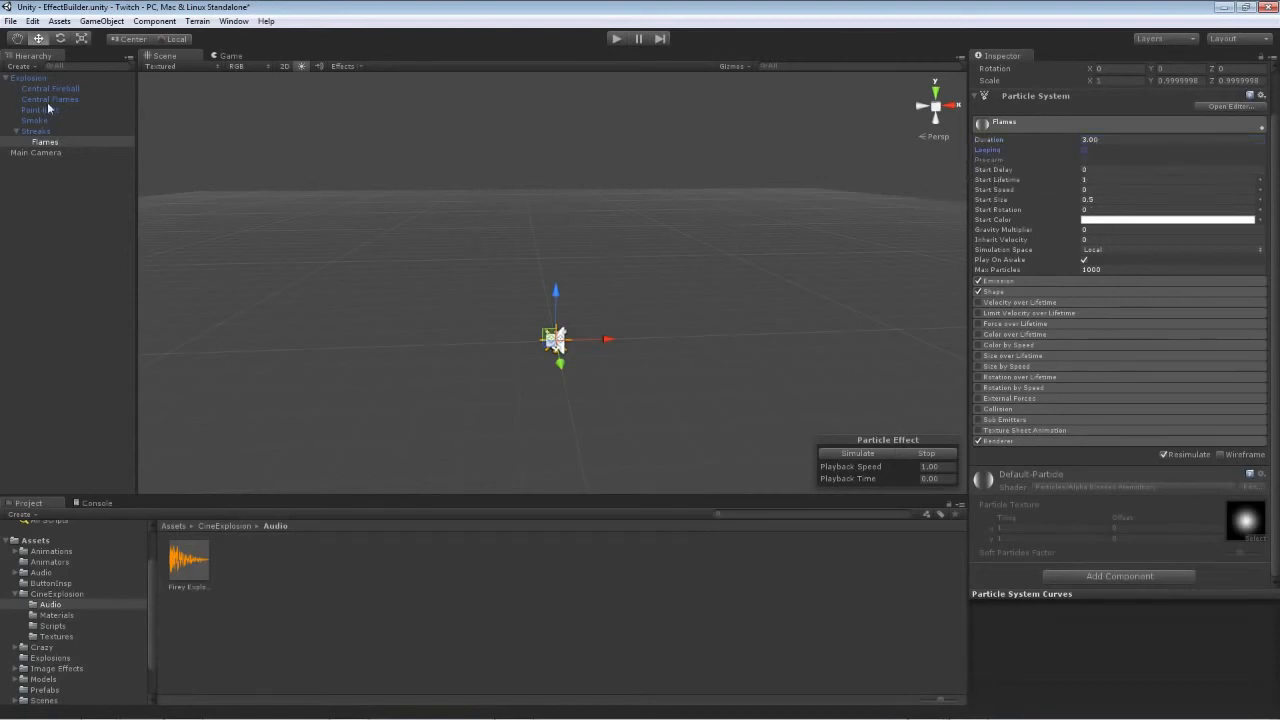
left_click(30, 78)
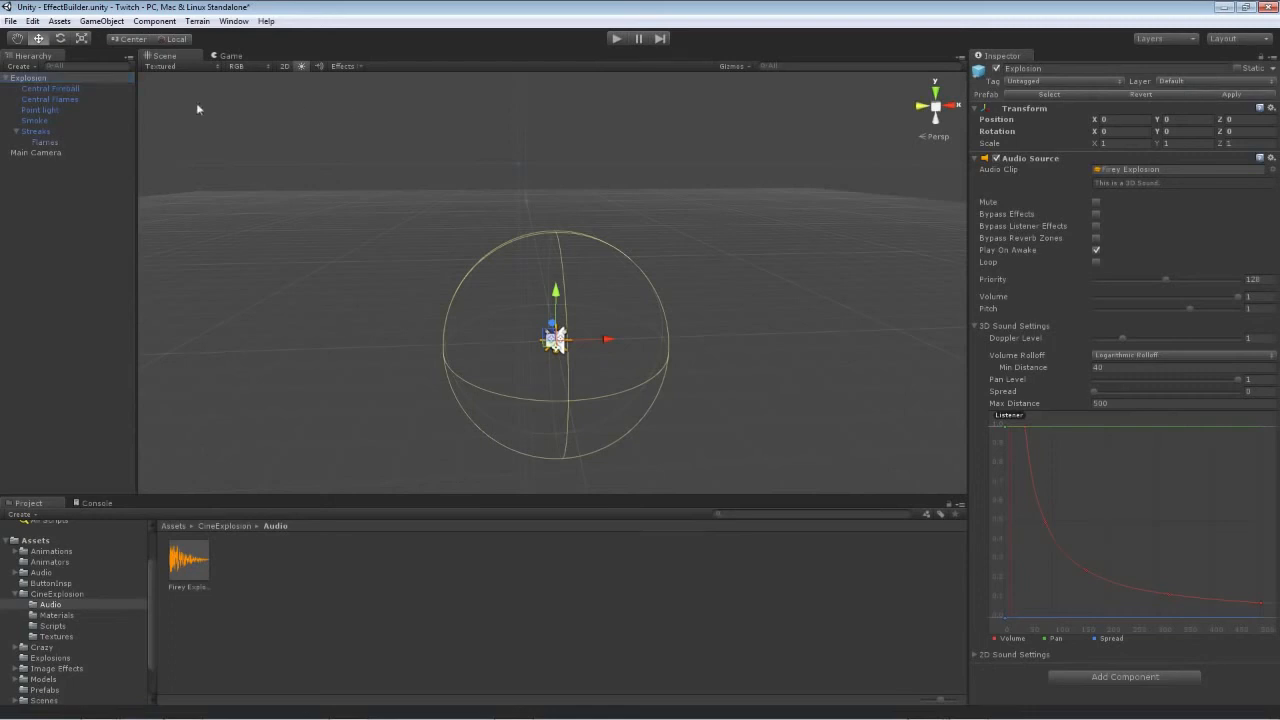
left_click(44, 143)
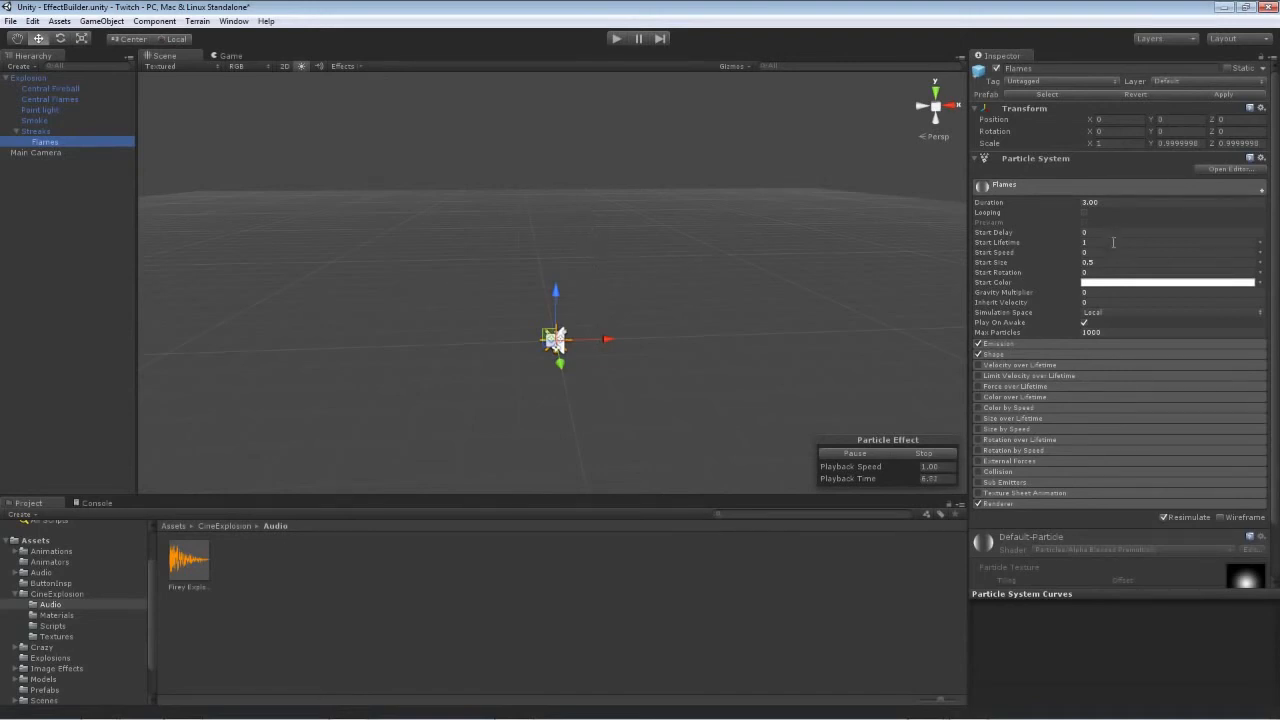
- Set the Flames start lifetime to 0.5 and randomize start size between constants 0.7 and 1.5
left_click(1102, 242)
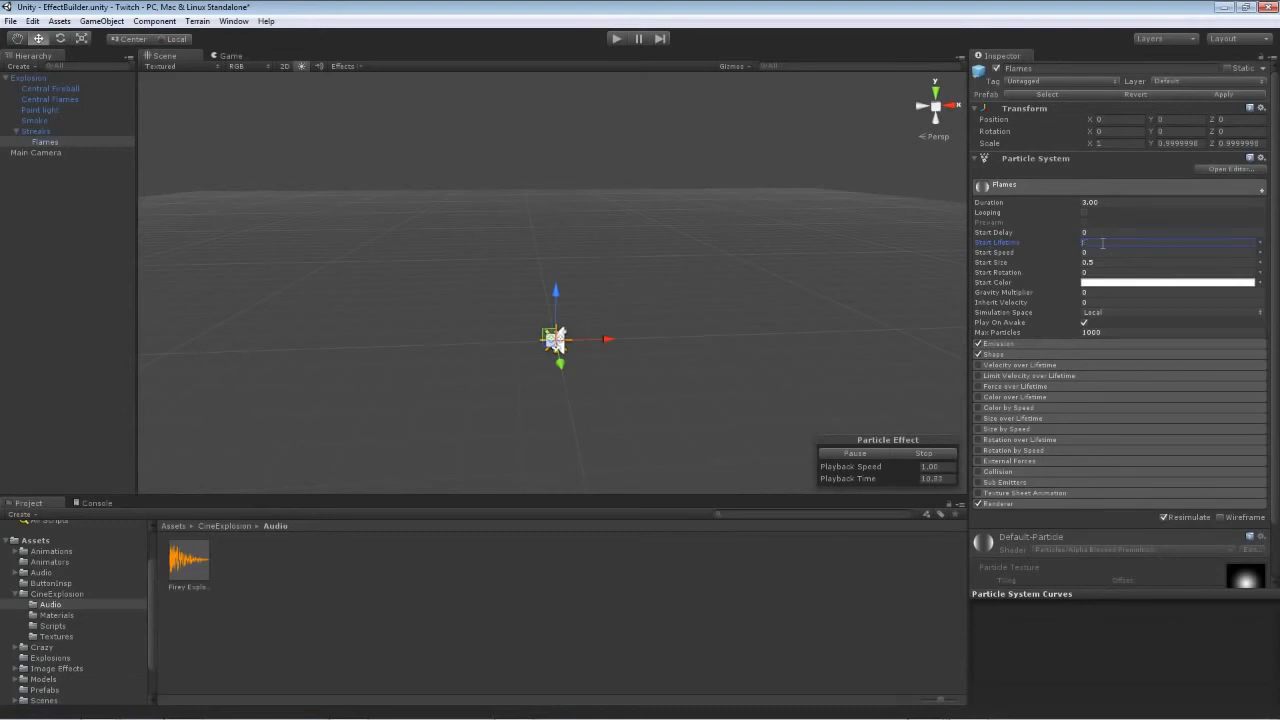
left_click(1102, 252)
left_click(1100, 262)
left_click(1264, 262)
left_click(1176, 305)
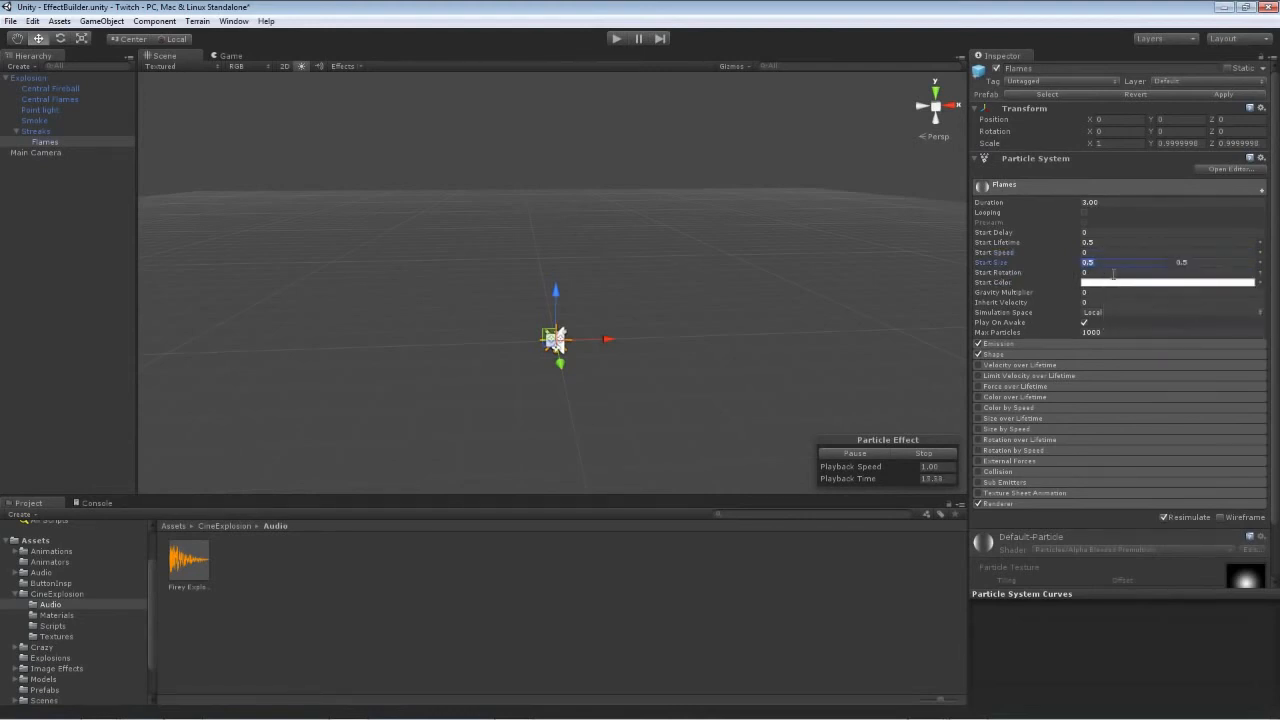
type("1")
left_click(1201, 263)
type("1.5")
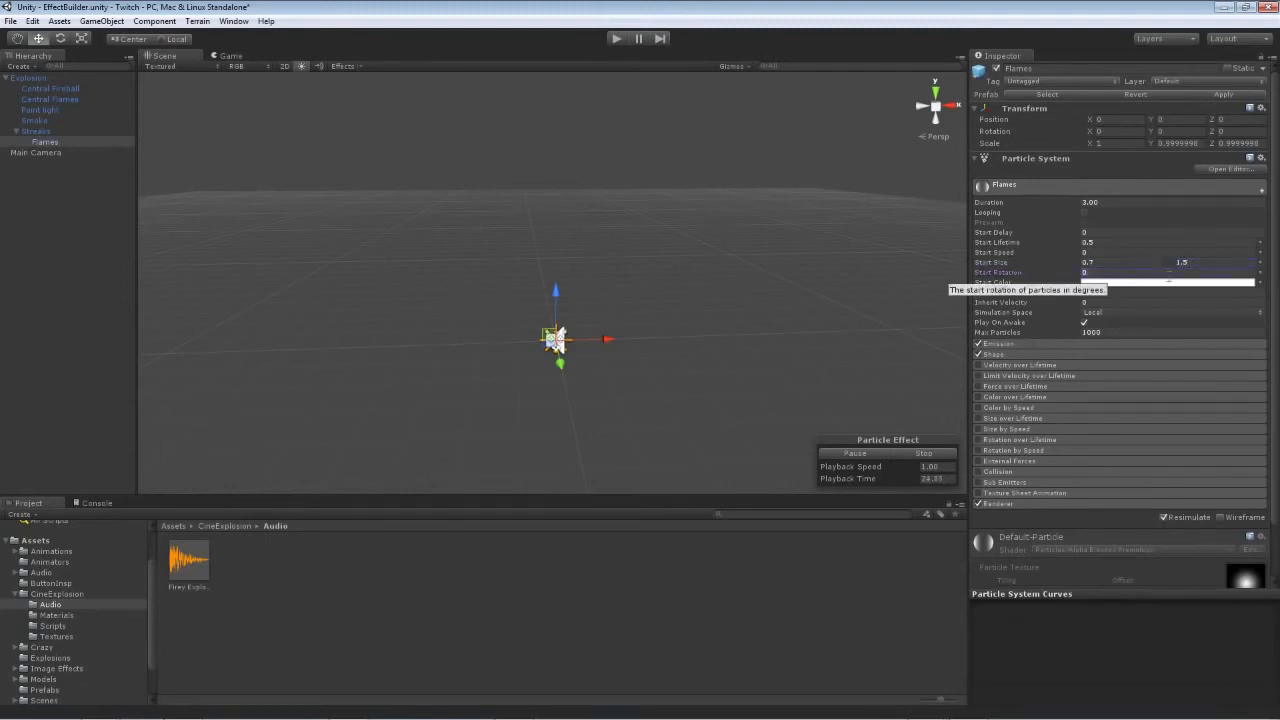
- Randomize the Flames start rotation between the two constants -180 and 180
left_click(1260, 272)
left_click(1195, 312)
left_click(1114, 271)
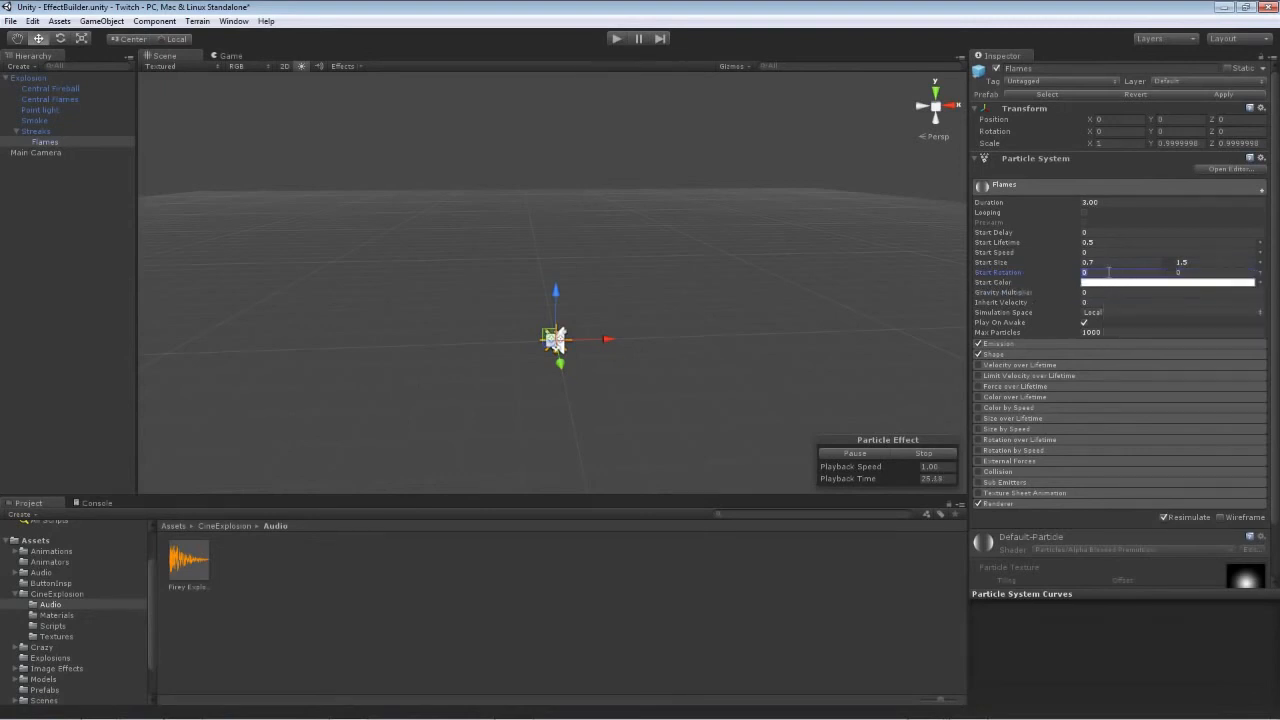
type("-8")
type("8")
key("Tab")
type("180")
- Set the Flames simulation space to World and limit max particles to 500
left_click(1100, 312)
left_click(1095, 336)
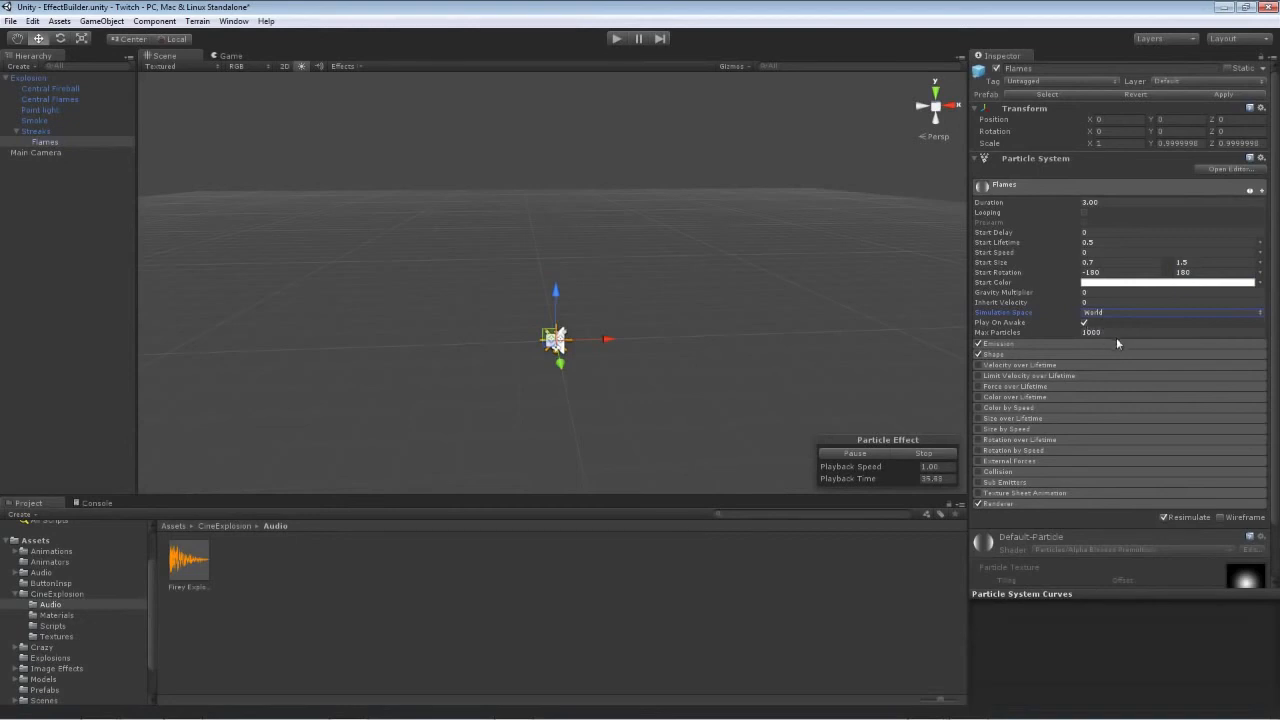
left_click(1086, 332)
type("500")
- Disable the Flames Emission module and change its emitter shape to a Cone with an angle of 60
left_click(979, 354)
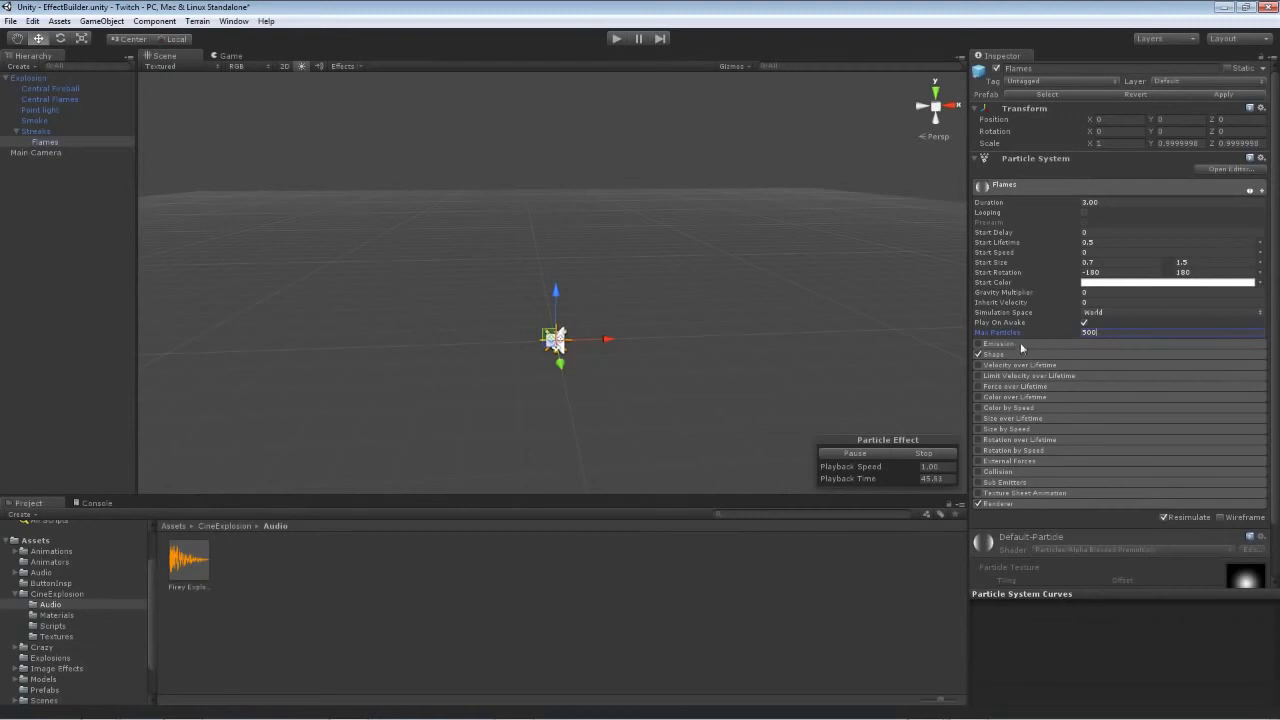
scroll(1010, 344, "down", 3)
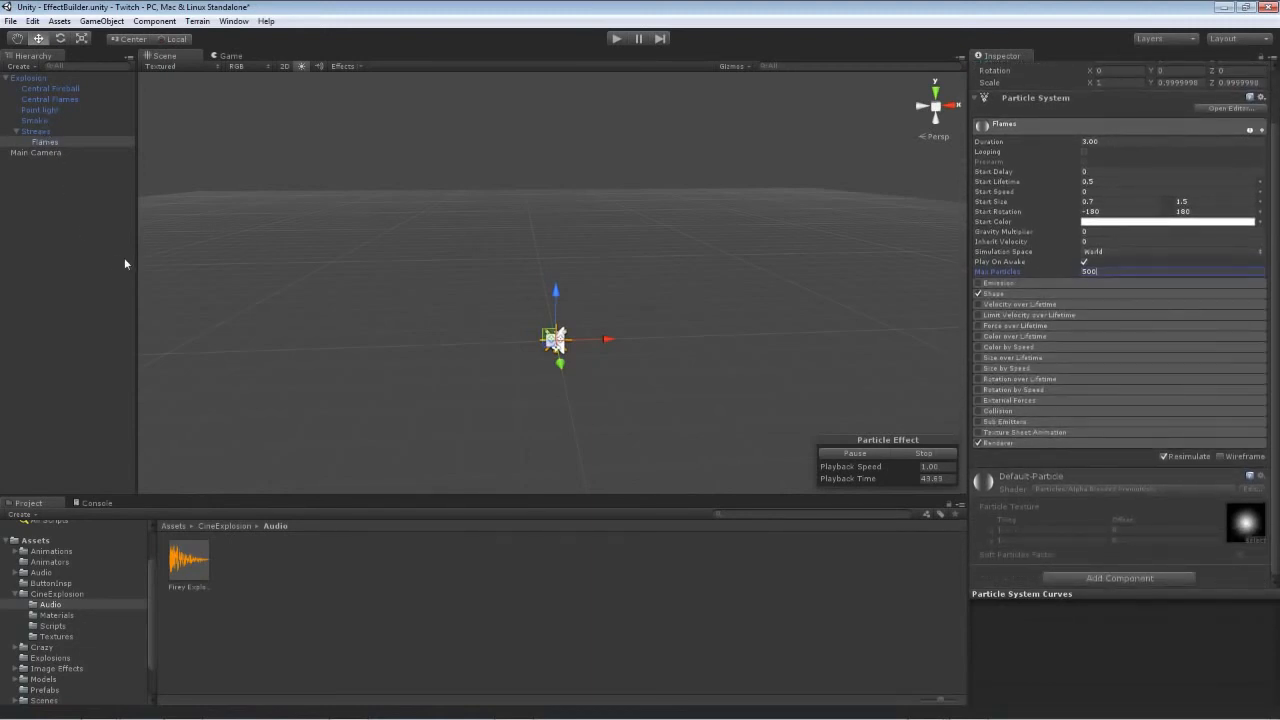
left_click(996, 294)
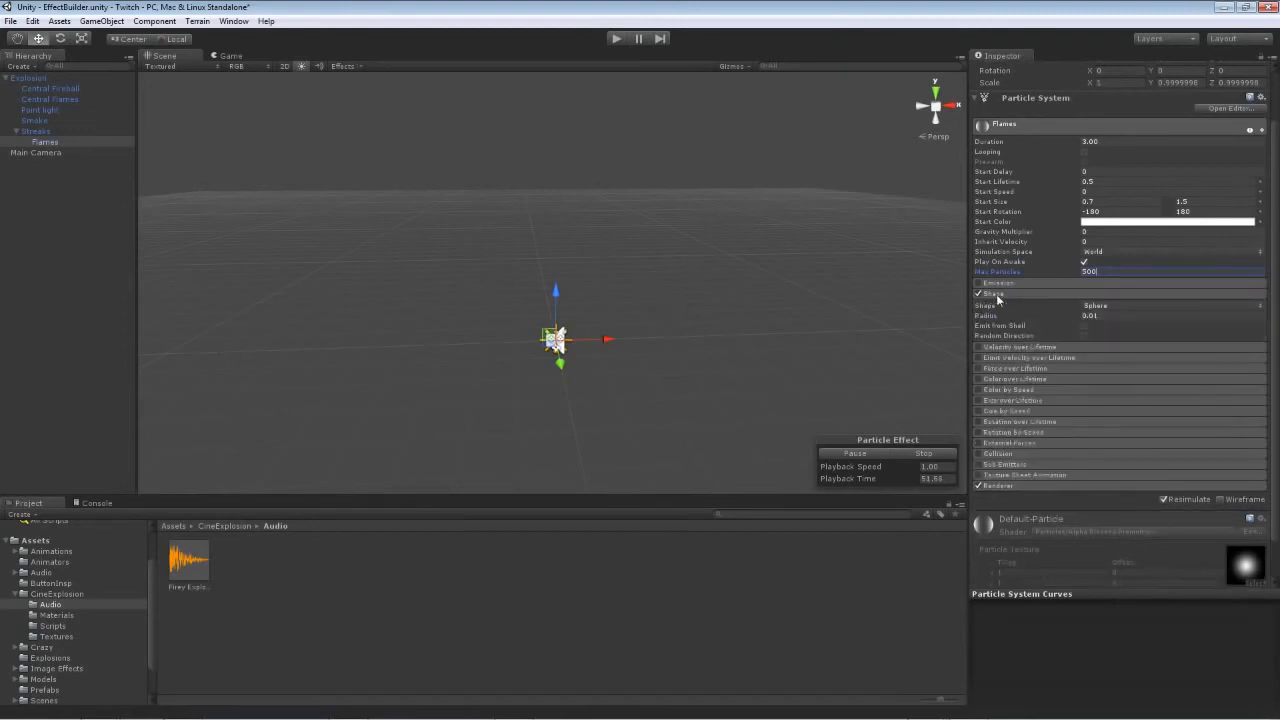
left_click(1097, 306)
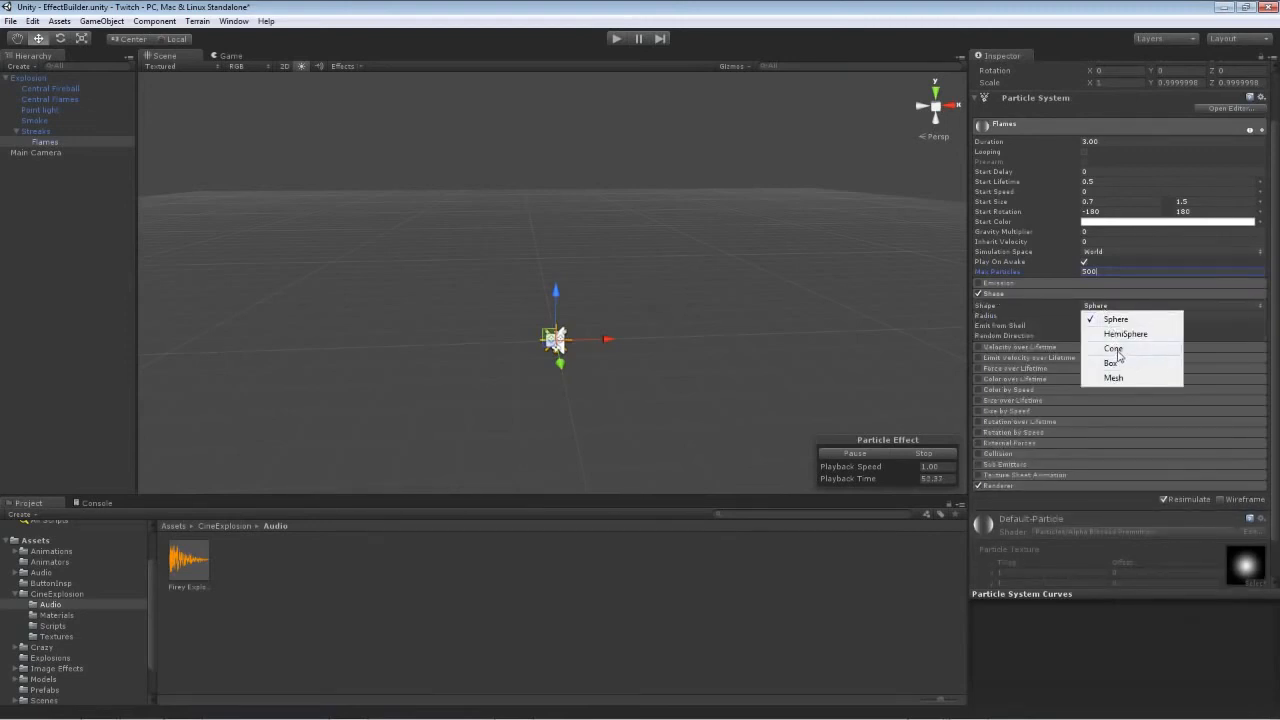
left_click(1117, 351)
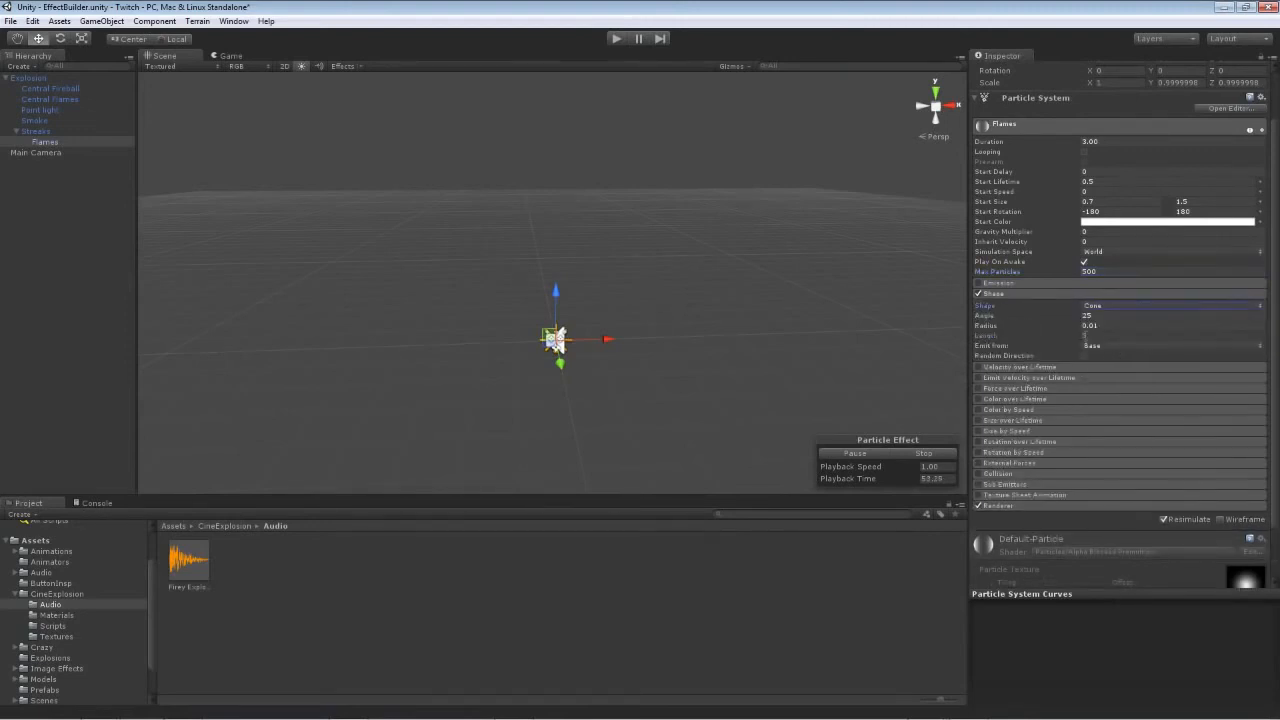
left_click_drag(1097, 316, 1075, 321)
type("60")
left_click_drag(1275, 258, 1278, 305)
left_click(1030, 235)
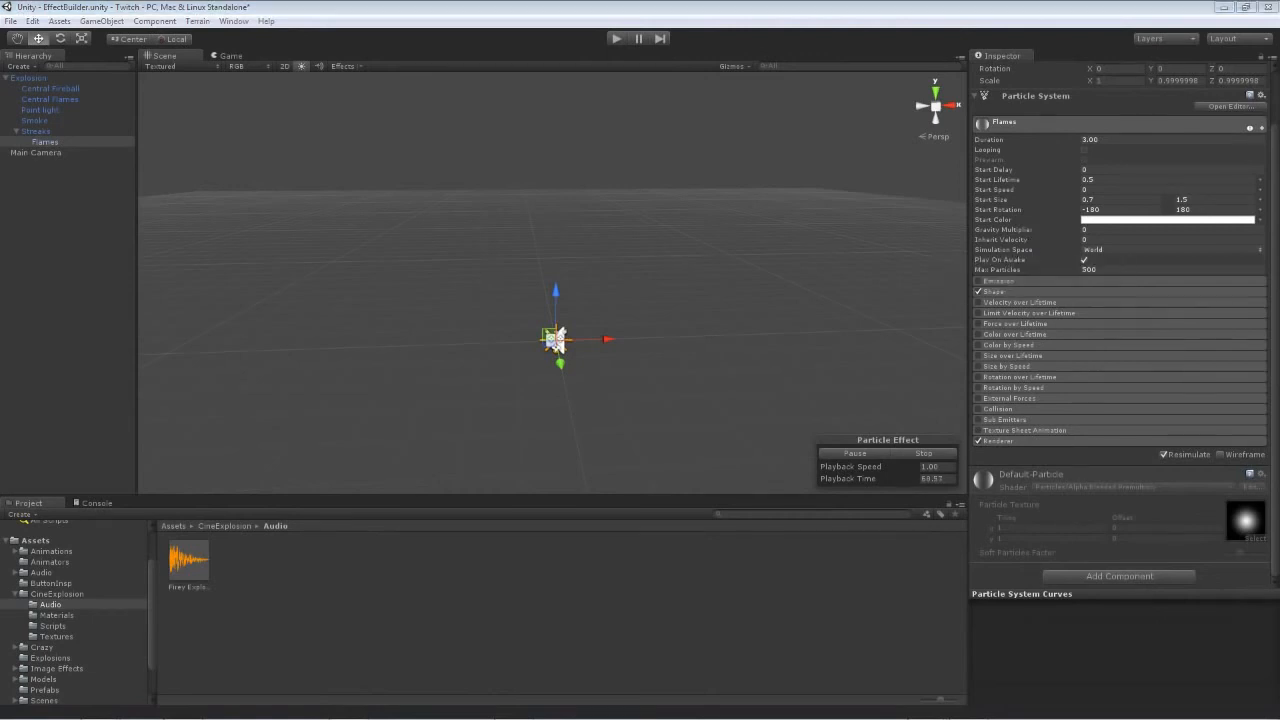
- Enable Velocity over Lifetime on Flames in World space, with a Y curve falling from its maximum to 0
left_click(978, 302)
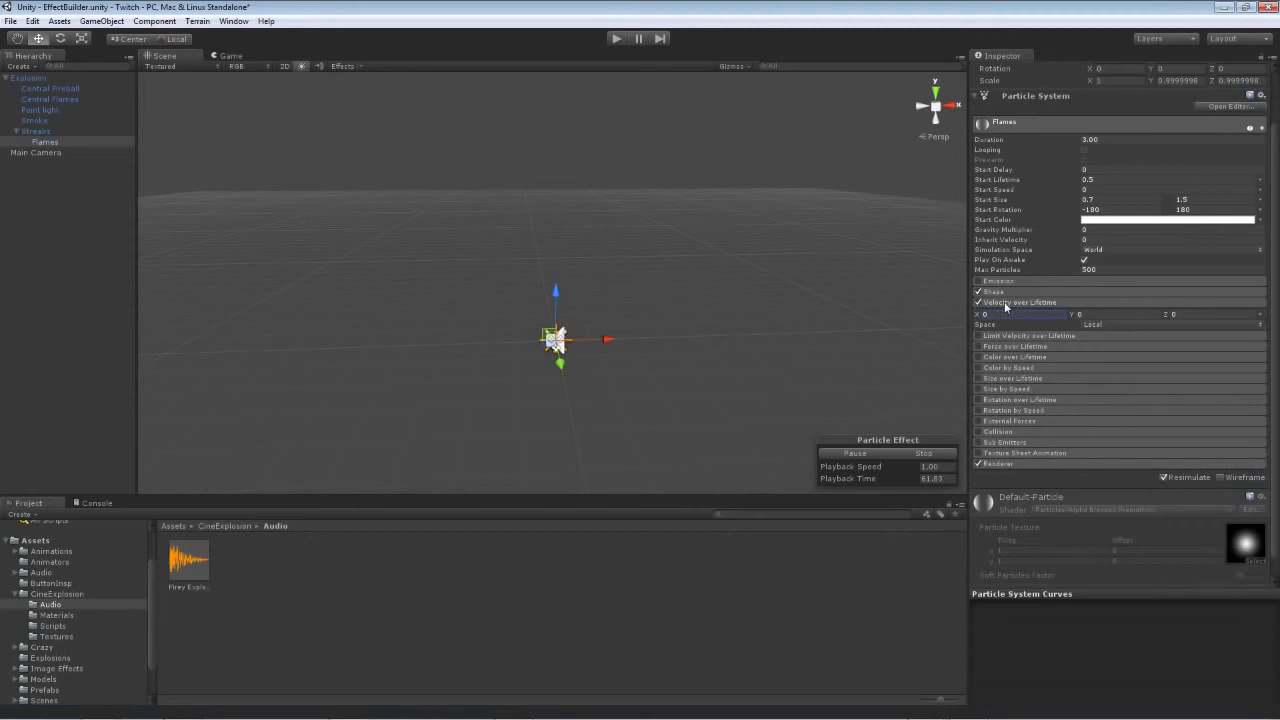
left_click(1220, 324)
left_click(1110, 348)
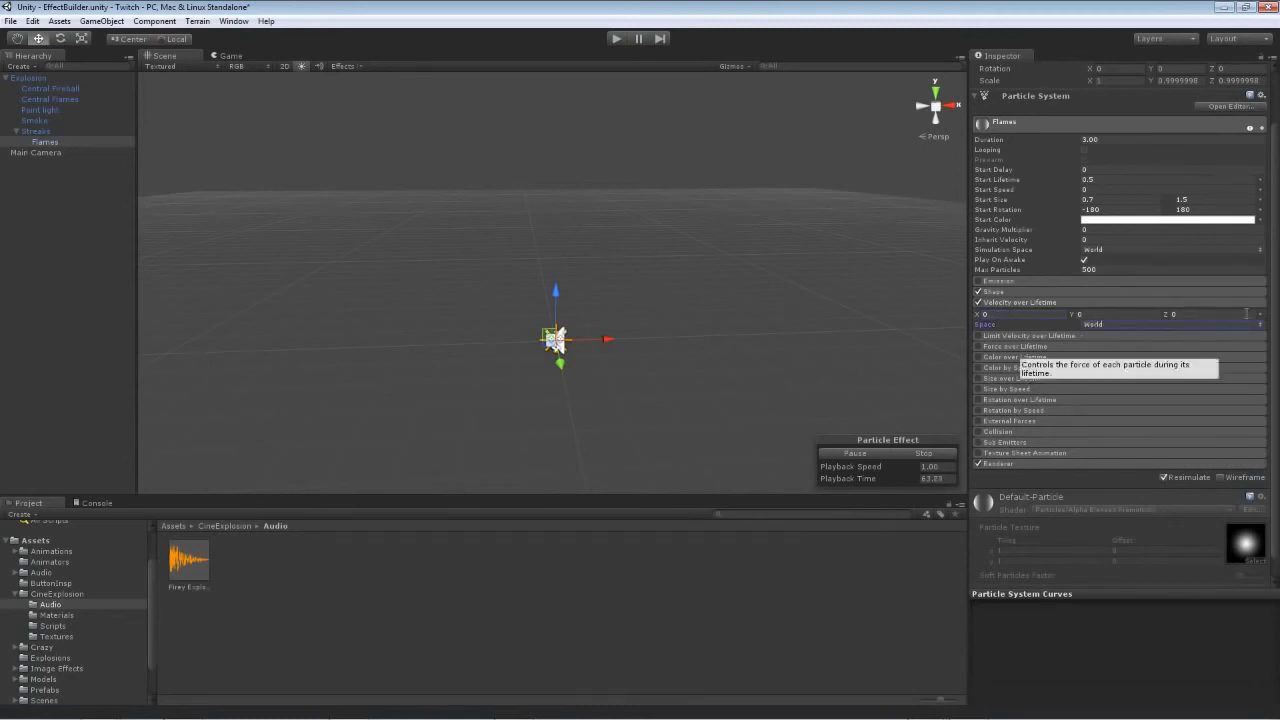
left_click(1259, 314)
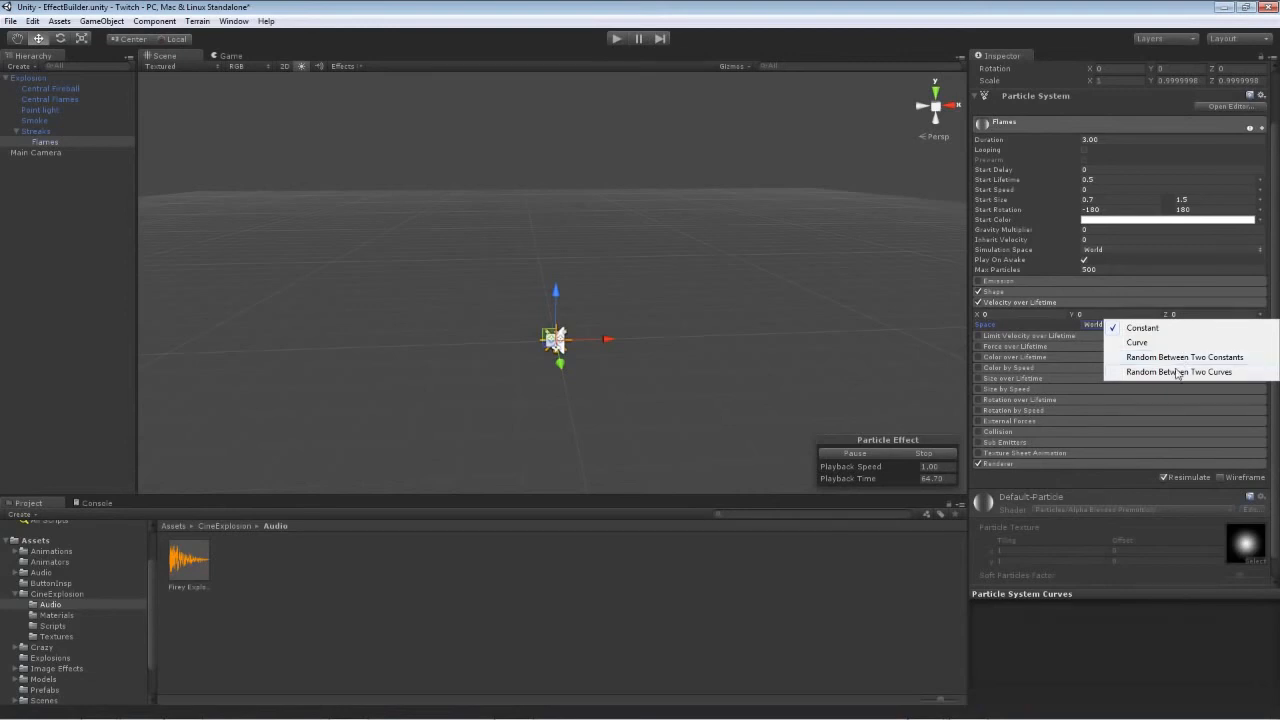
left_click(1160, 342)
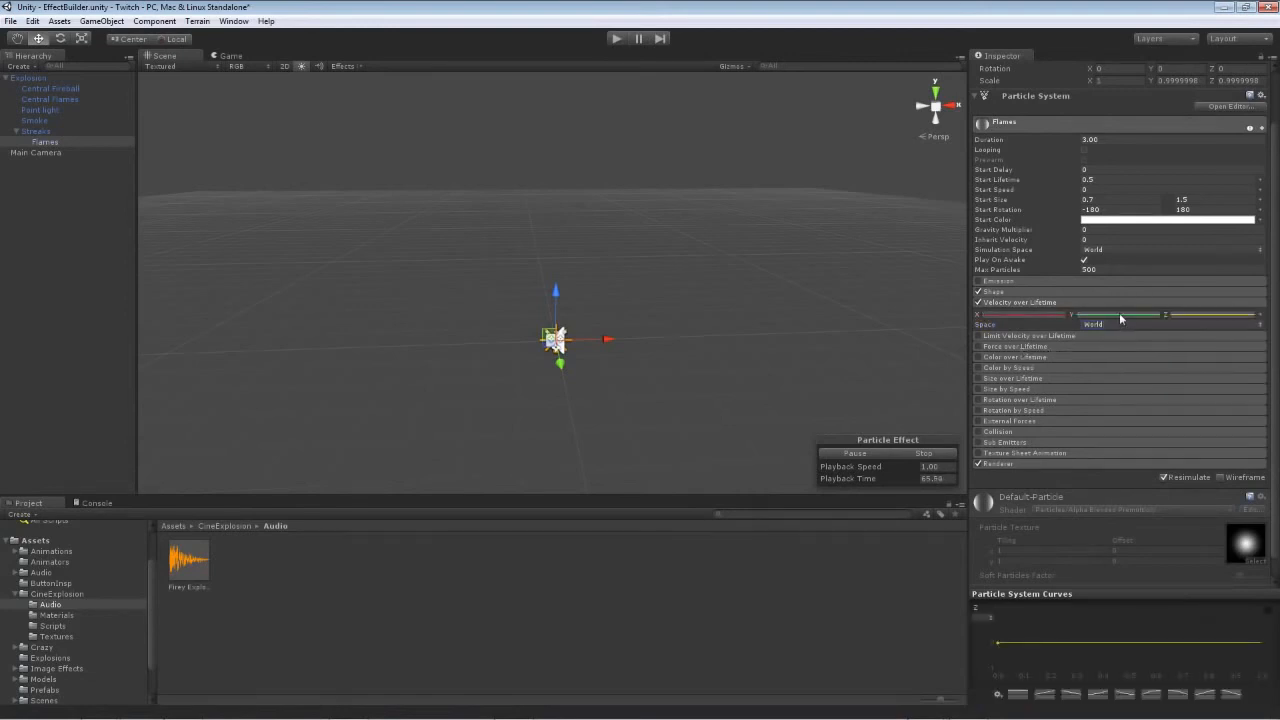
left_click(1119, 314)
left_click_drag(997, 641, 995, 617)
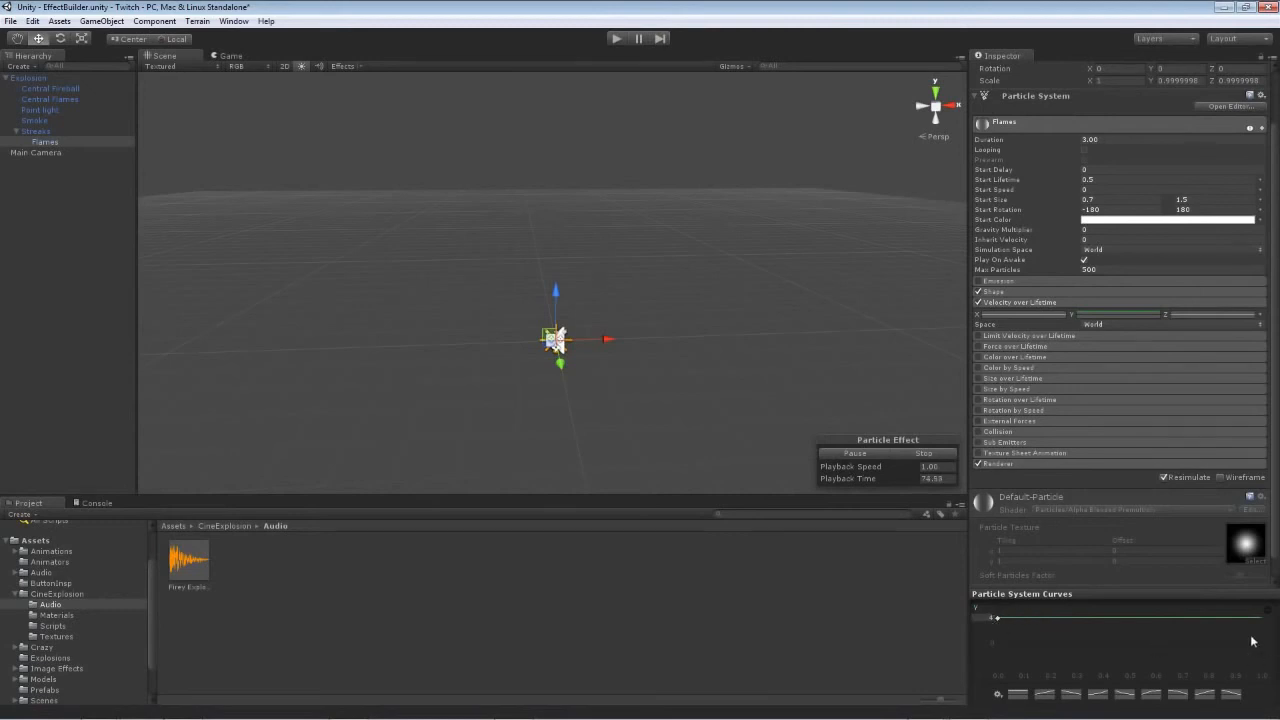
left_click_drag(1262, 617, 1263, 643)
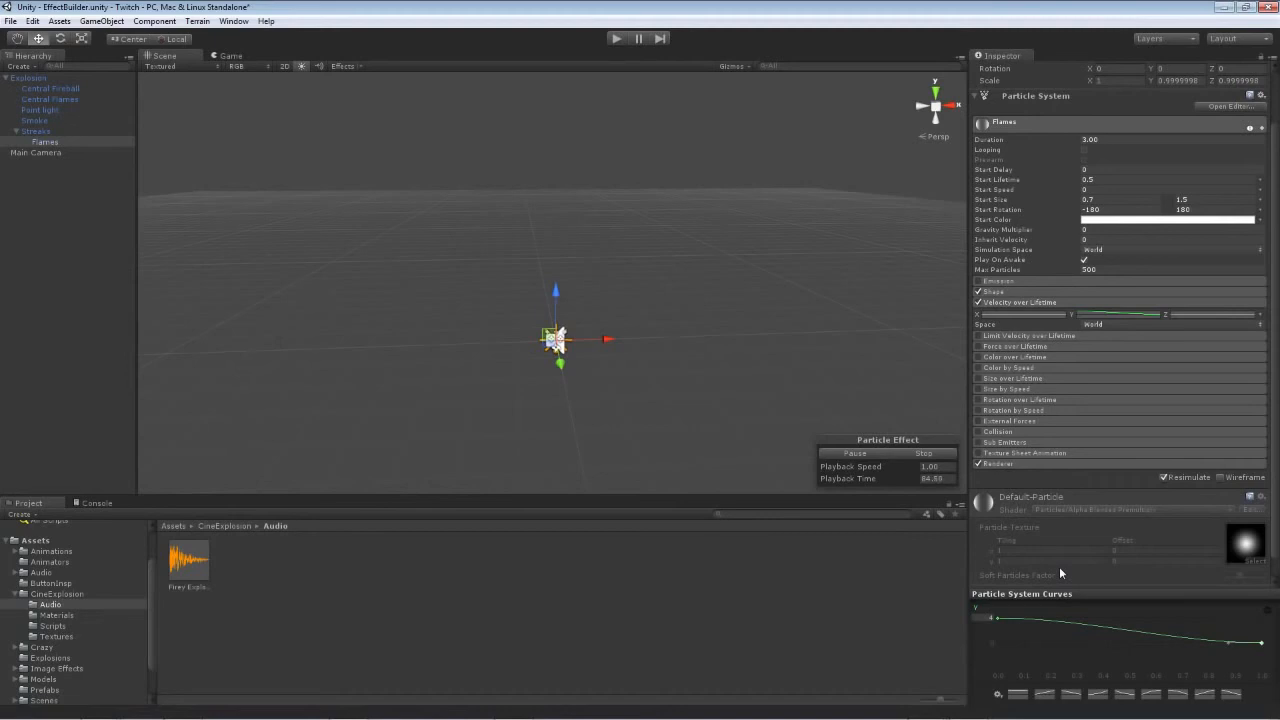
left_click(1008, 303)
- Enable Color over Lifetime on Flames and make its gradient fade in and out with alpha 0 at both ends
left_click(980, 336)
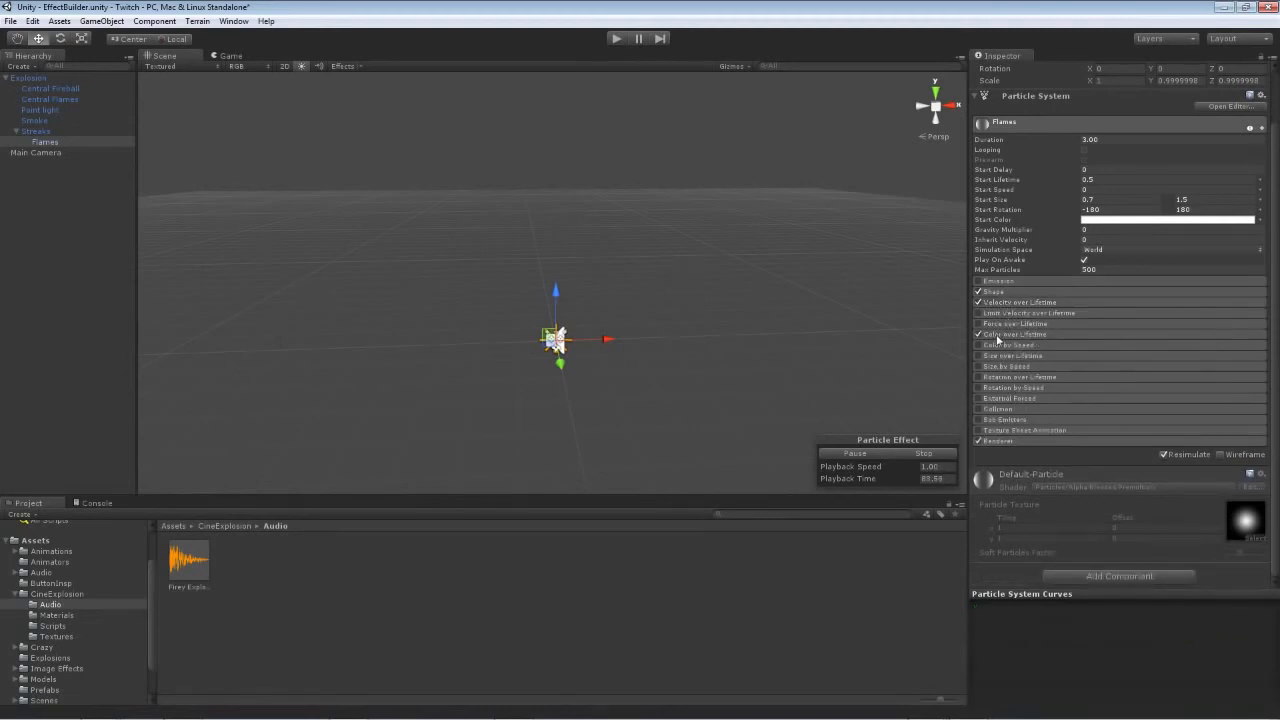
left_click(997, 336)
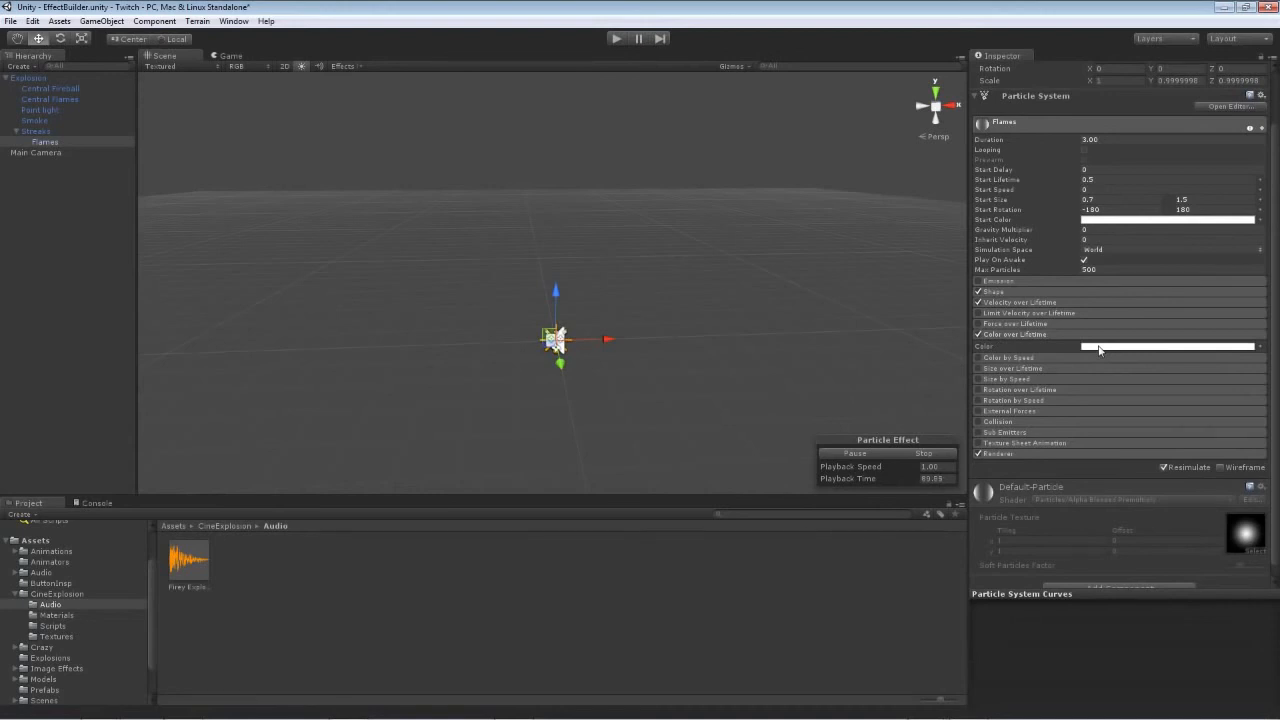
left_click(1099, 348)
left_click(279, 152)
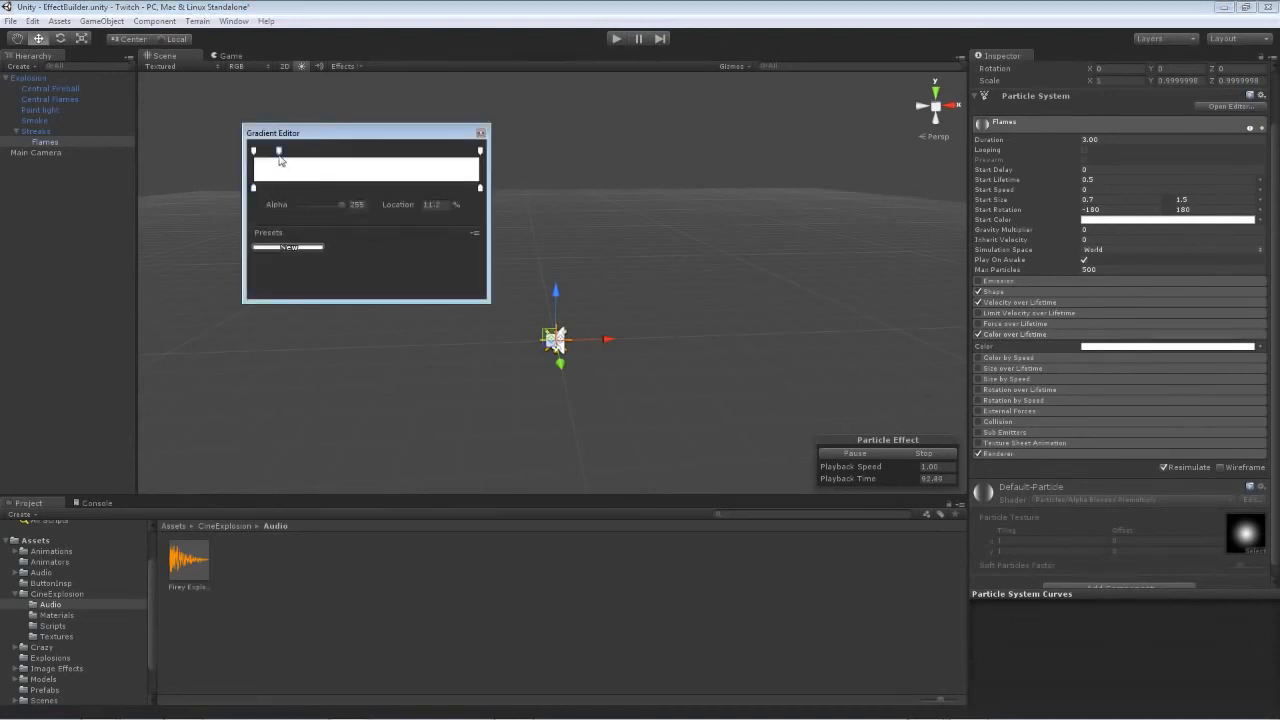
left_click(433, 151)
left_click_drag(280, 151, 285, 152)
left_click(480, 151)
left_click_drag(339, 205, 293, 206)
left_click(254, 151)
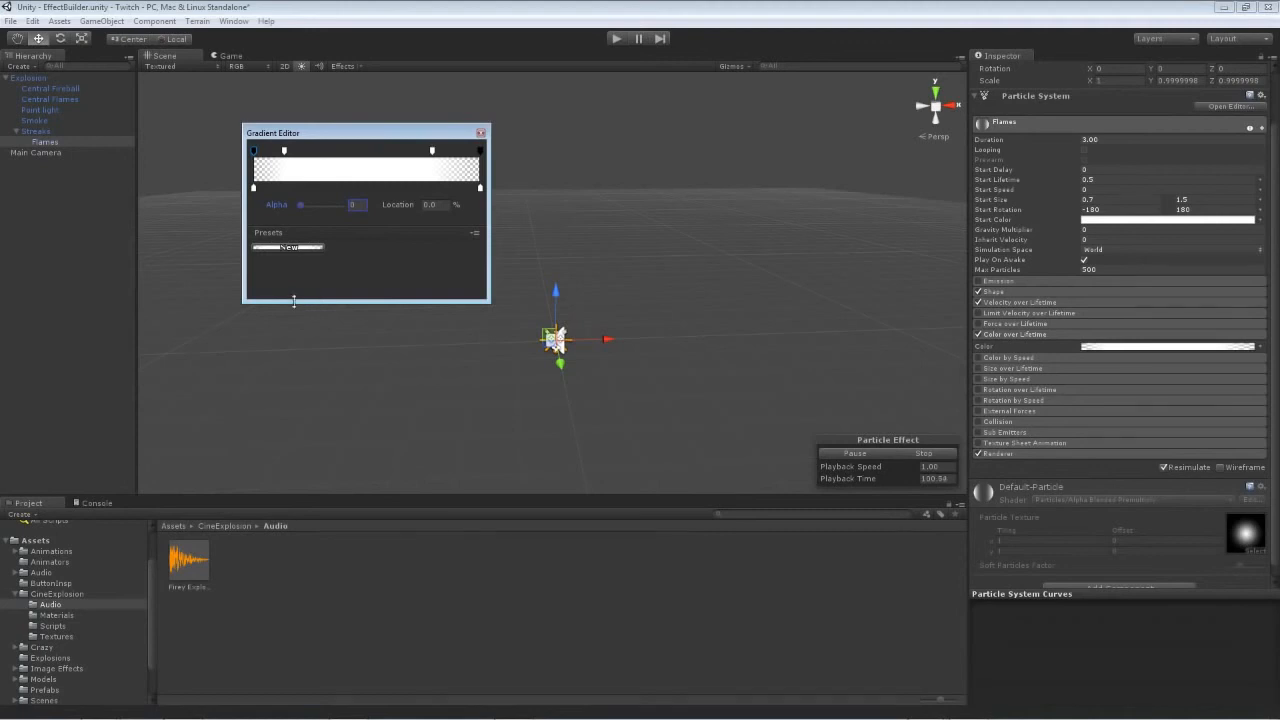
- Set the end color of the Flames Color over Lifetime gradient to red and close the gradient editor
left_click(480, 187)
left_click(338, 208)
left_click_drag(98, 105, 126, 29)
left_click(127, 8)
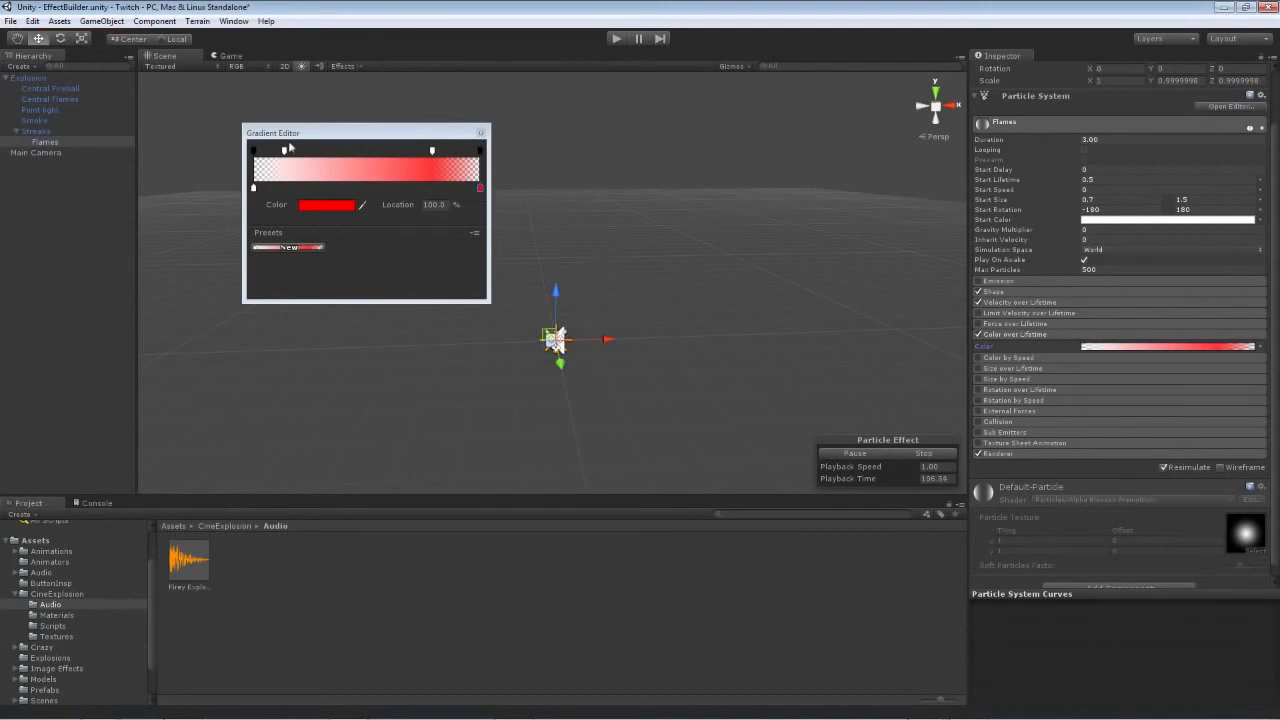
left_click(480, 133)
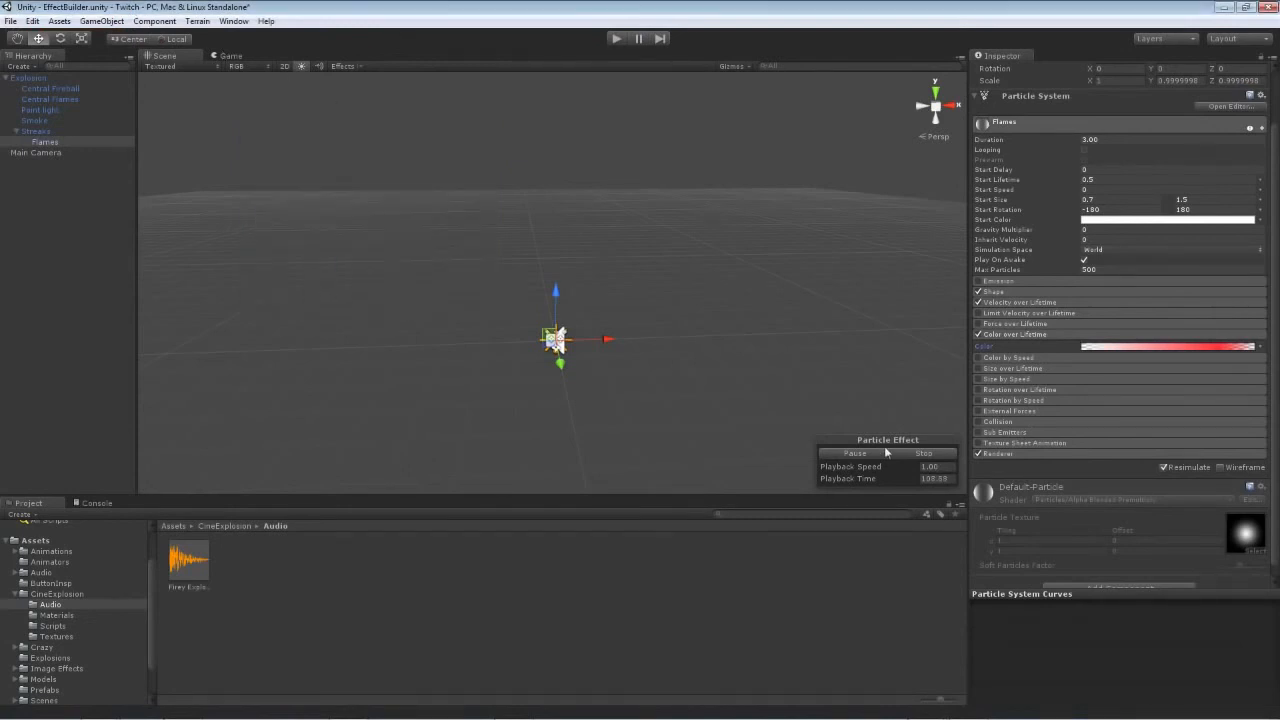
left_click(1042, 334)
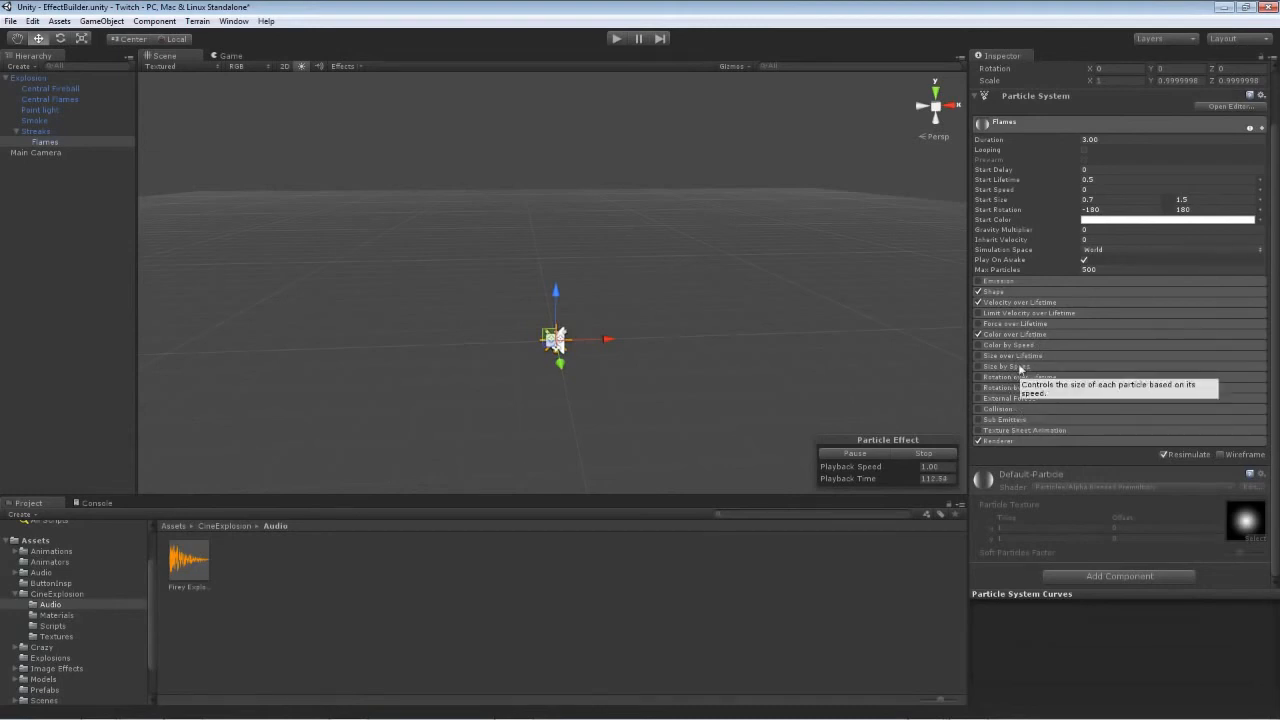
- Enable Size over Lifetime on Flames and shape its curve low at both ends, with two raised keys in the middle
left_click(1023, 356)
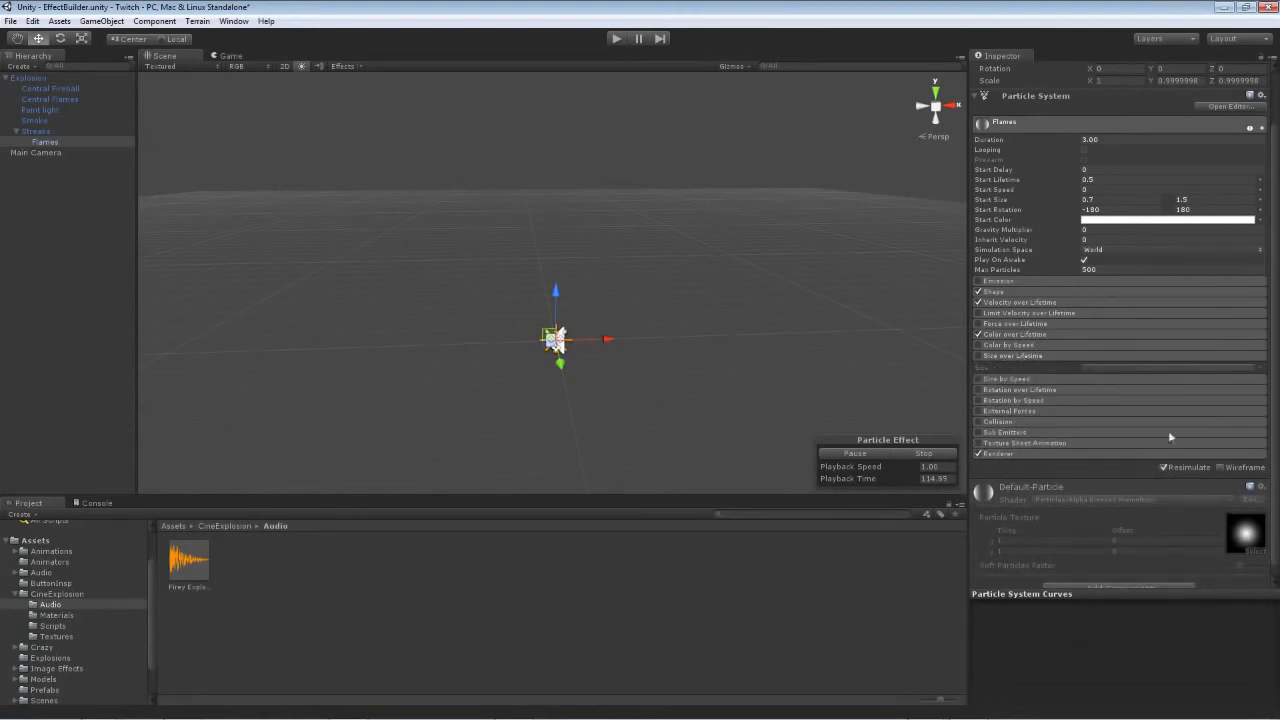
left_click(979, 355)
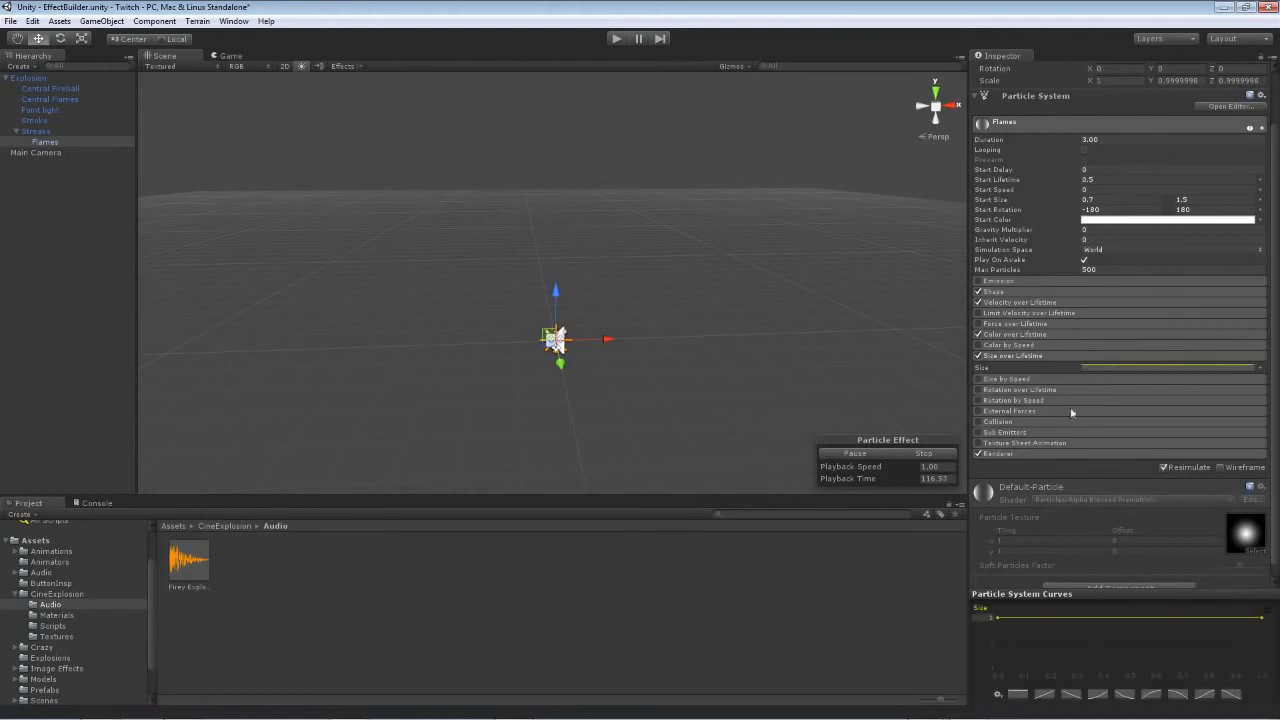
left_click_drag(999, 617, 1002, 645)
left_click_drag(1262, 617, 1256, 642)
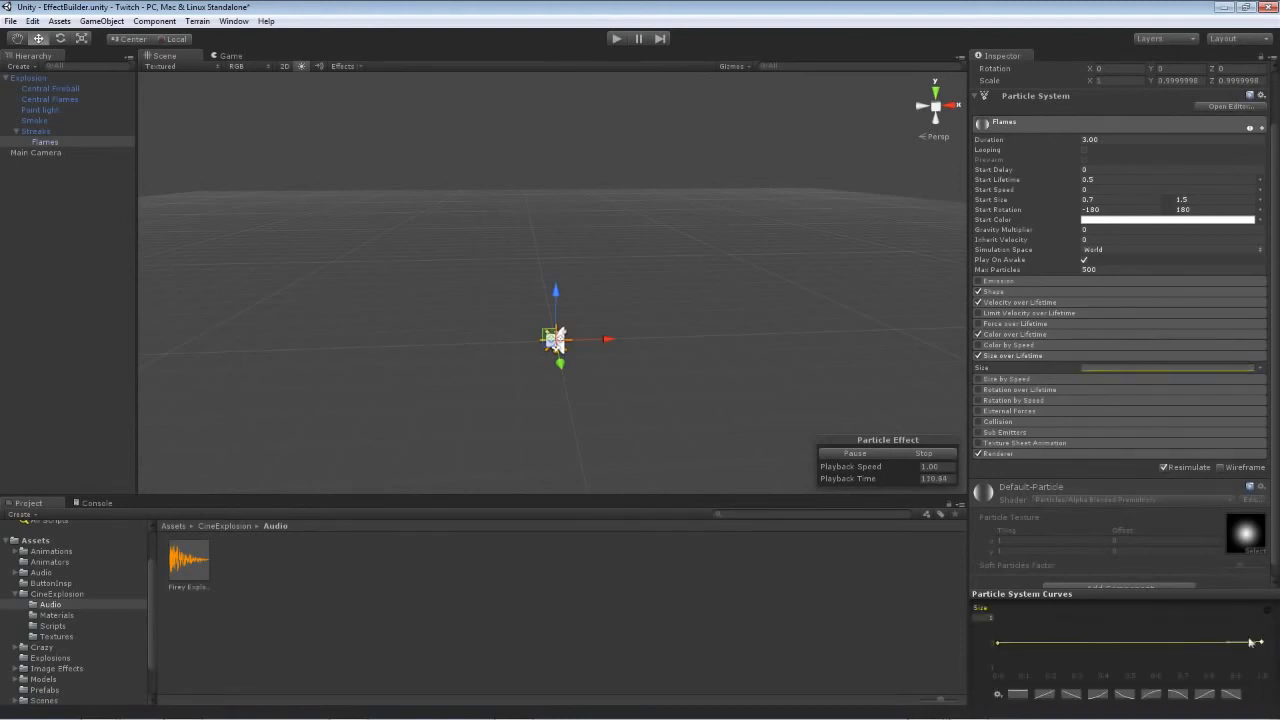
double_click(1063, 641)
left_click_drag(1063, 641, 1065, 622)
double_click(1188, 640)
left_click_drag(1188, 640, 1179, 626)
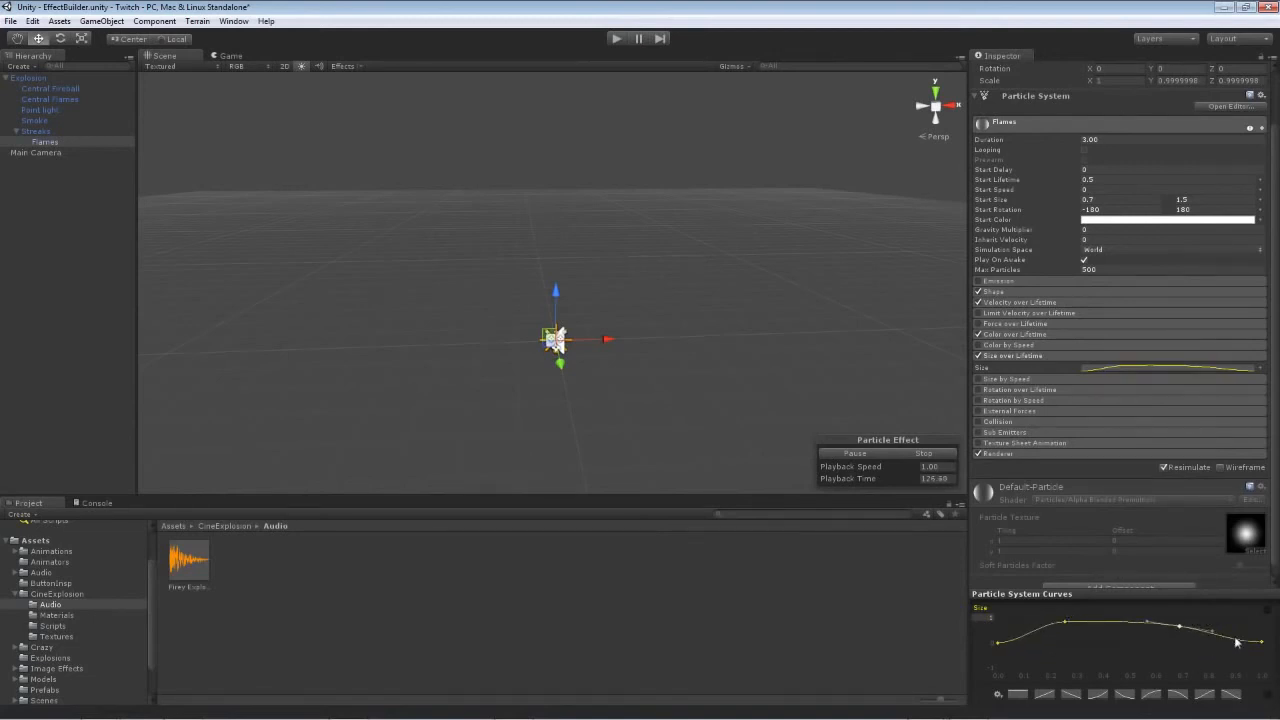
left_click(1058, 356)
- Enable Rotation over Lifetime on Flames with a random Angular Velocity between the constants -180 and 180
left_click(1038, 377)
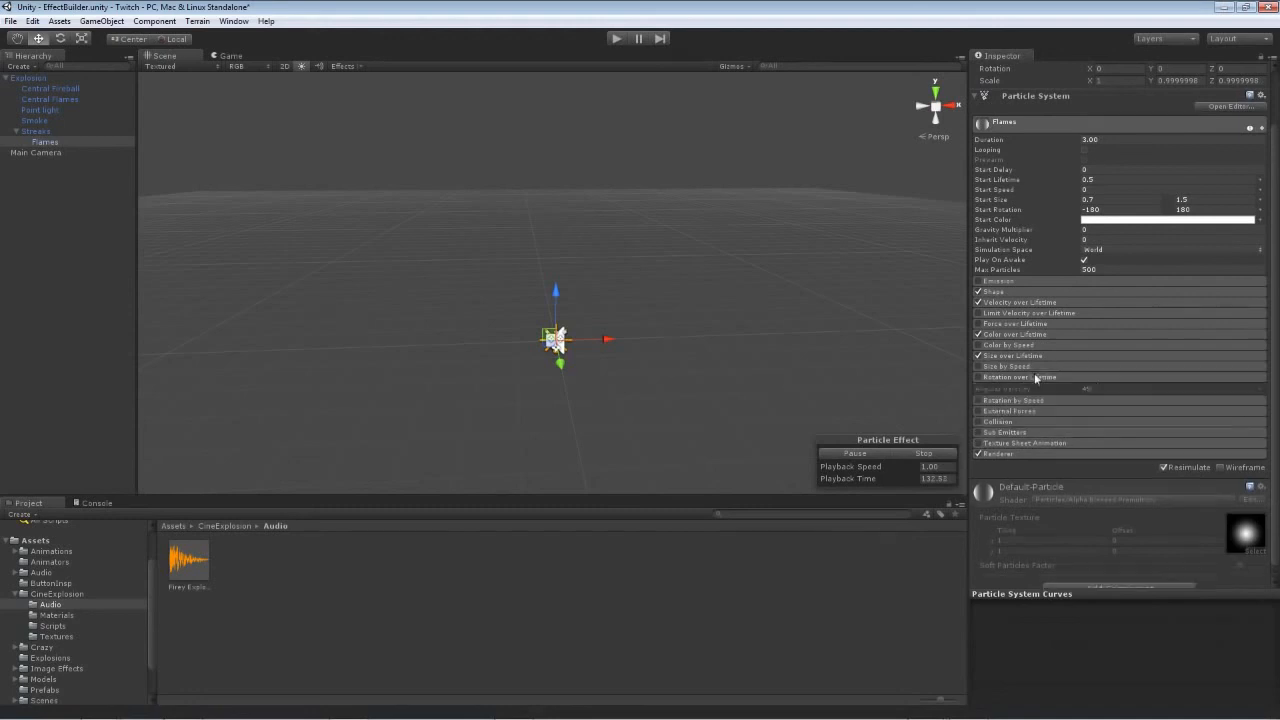
left_click(979, 377)
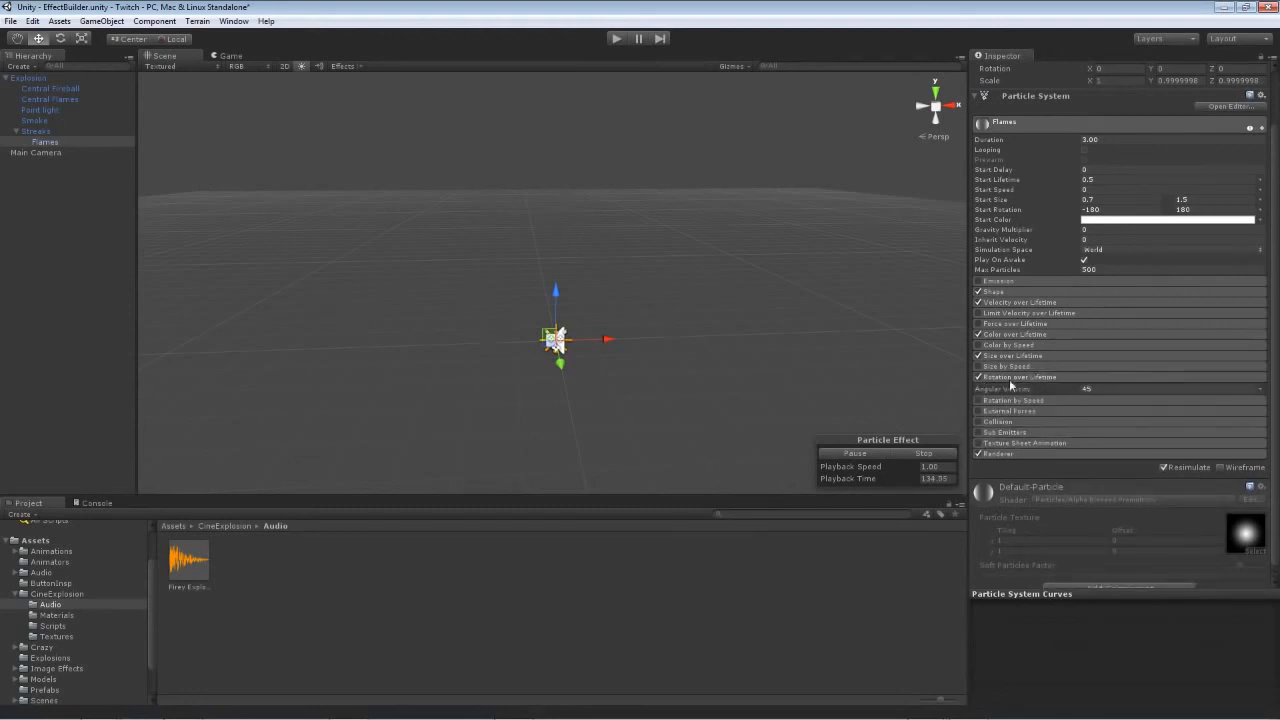
left_click(1262, 390)
left_click(1090, 431)
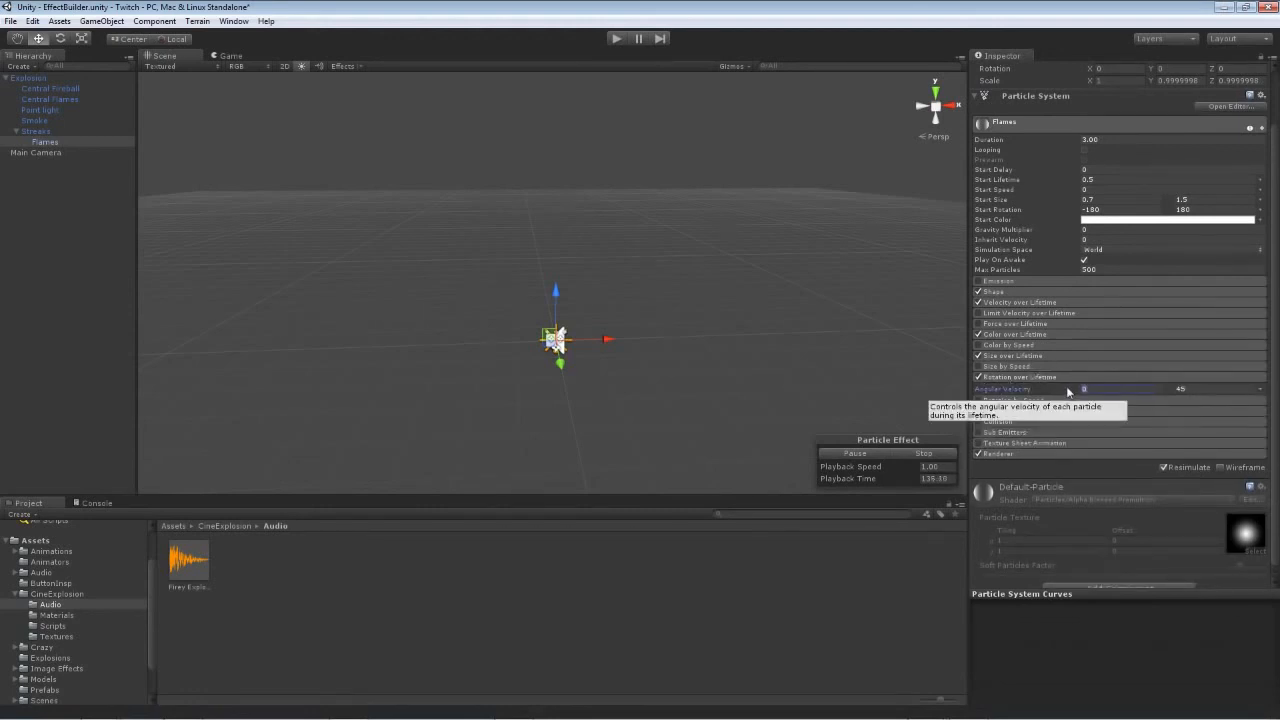
type("-180")
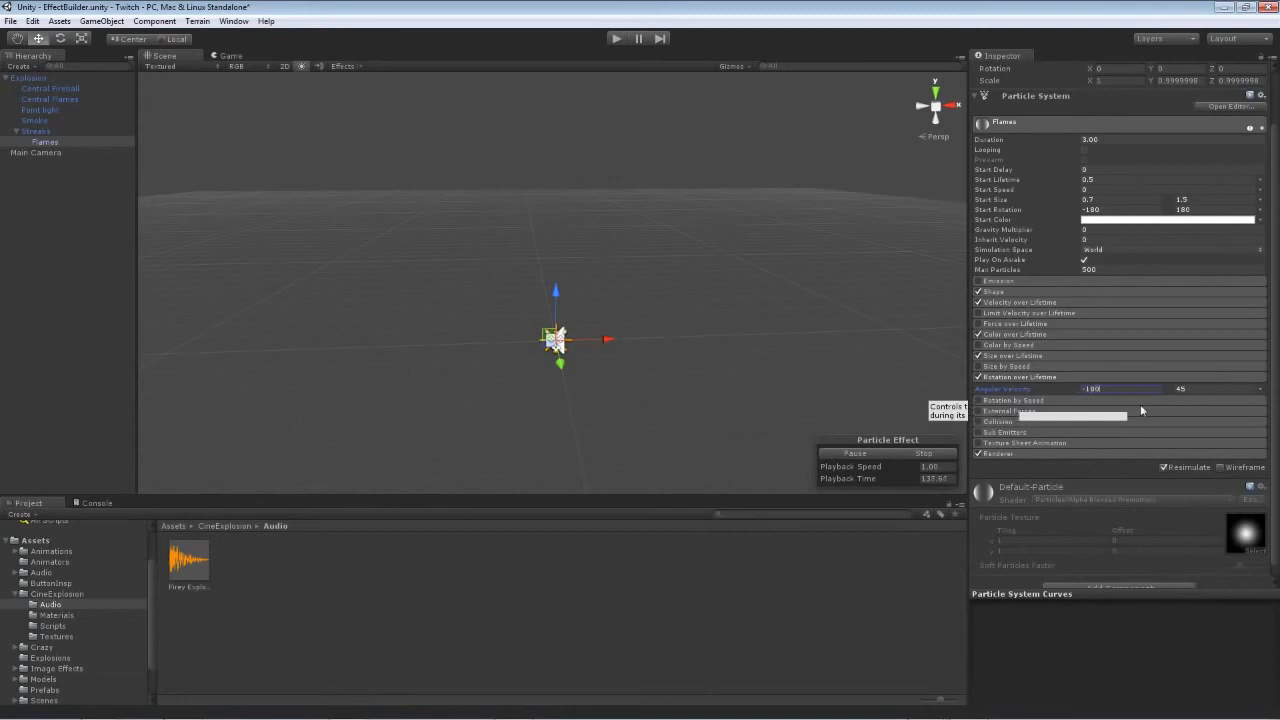
left_click(1190, 390)
key("BackSpace")
key("BackSpace")
type("180")
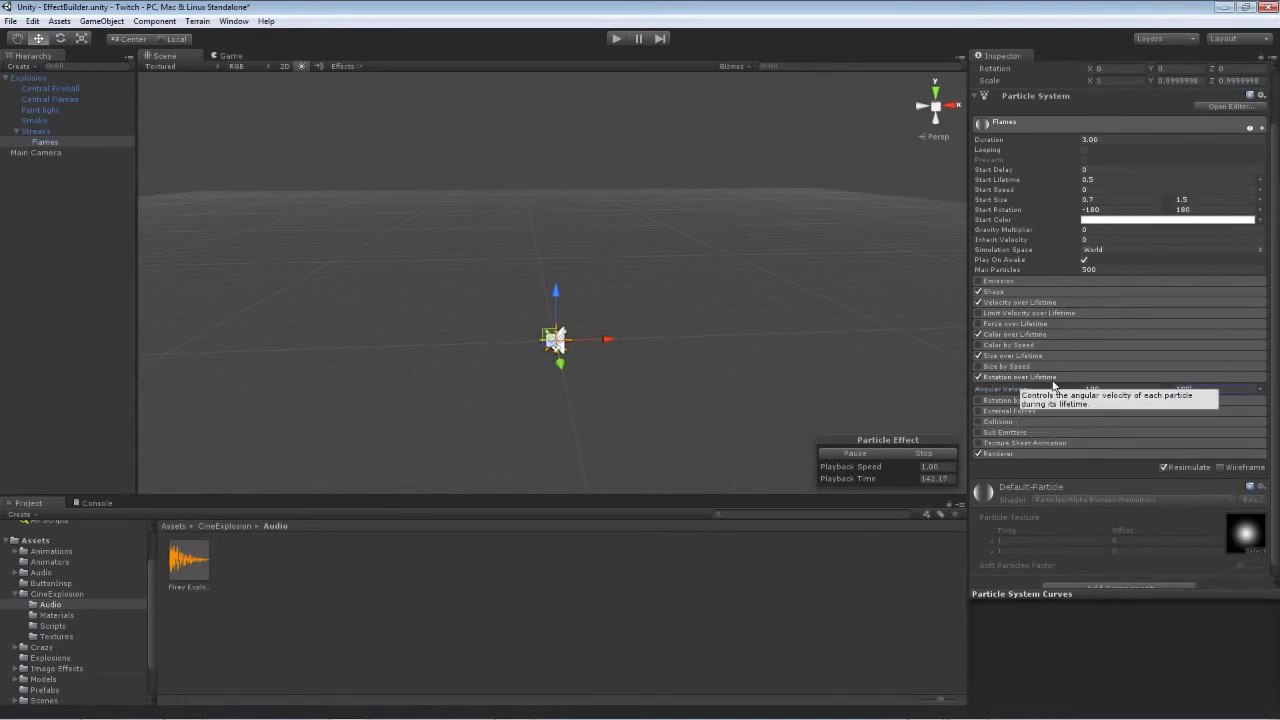
left_click(1054, 379)
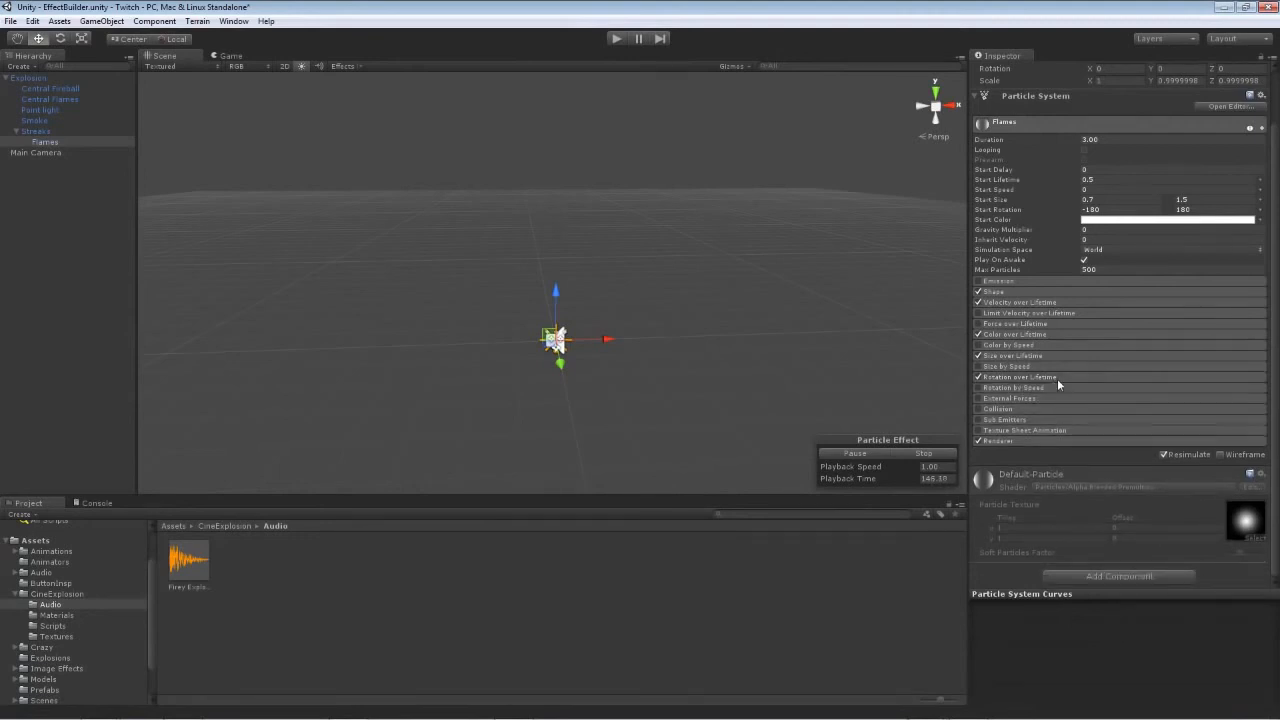
- Enable Texture Sheet Animation on Flames with tiles X 1 and Y 8, Single Row animation with a random row, and 2 cycles
left_click(979, 431)
left_click(1024, 431)
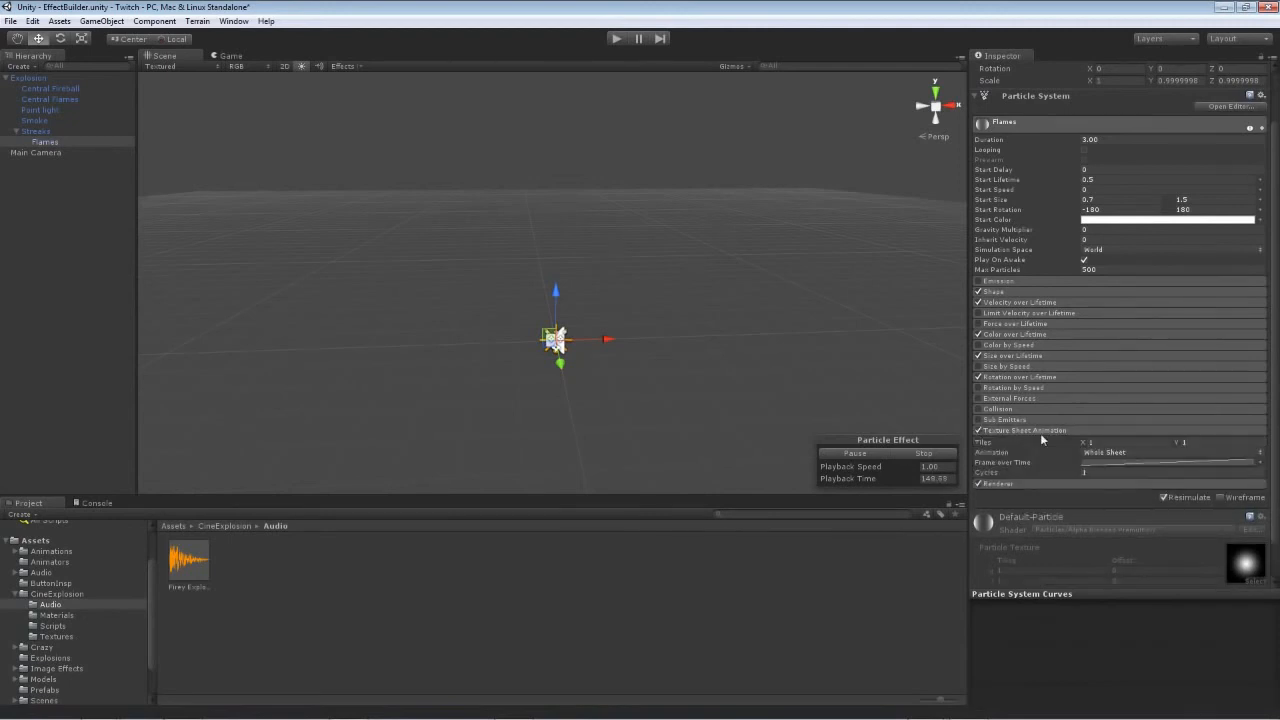
left_click(1156, 452)
left_click(1120, 478)
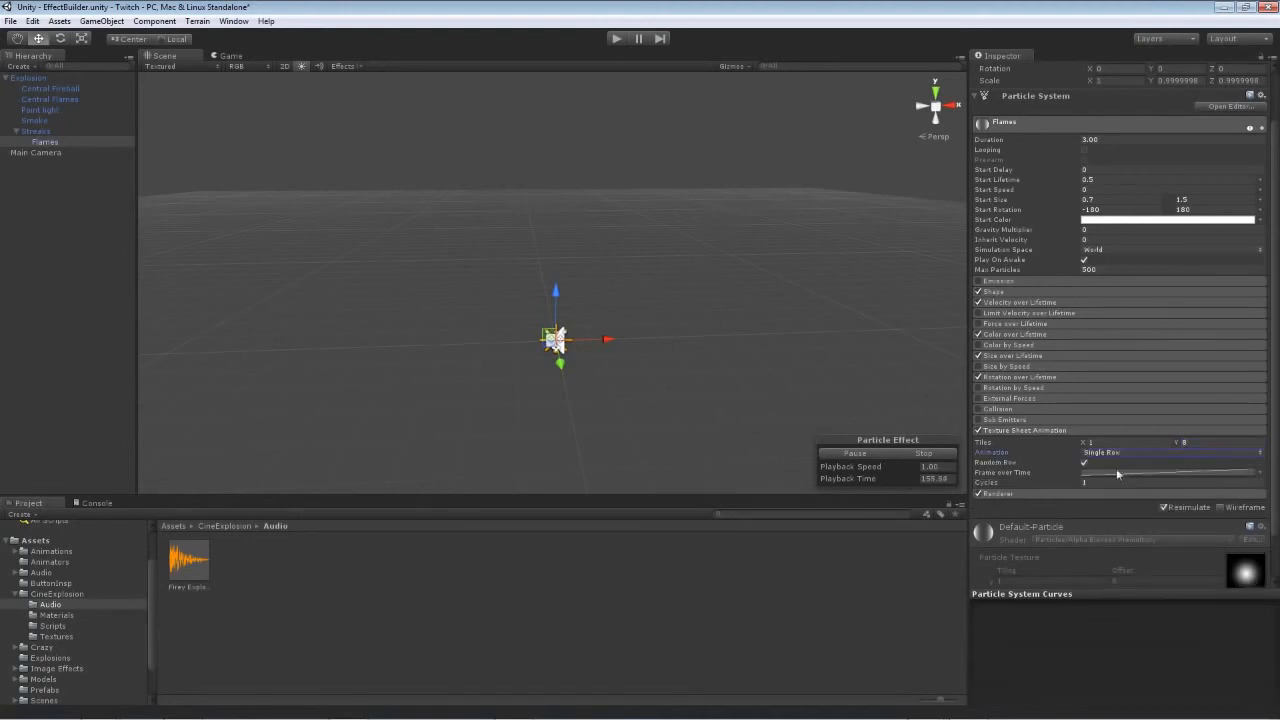
left_click(1087, 482)
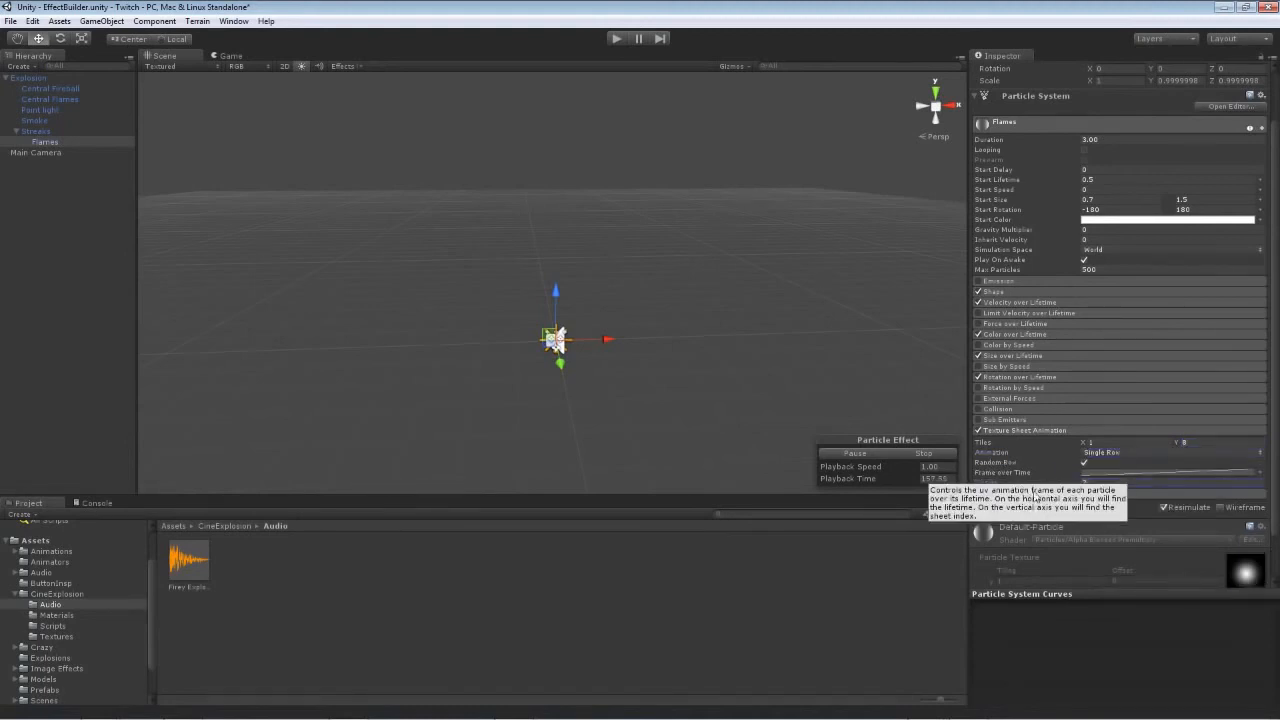
type("2")
left_click(1053, 430)
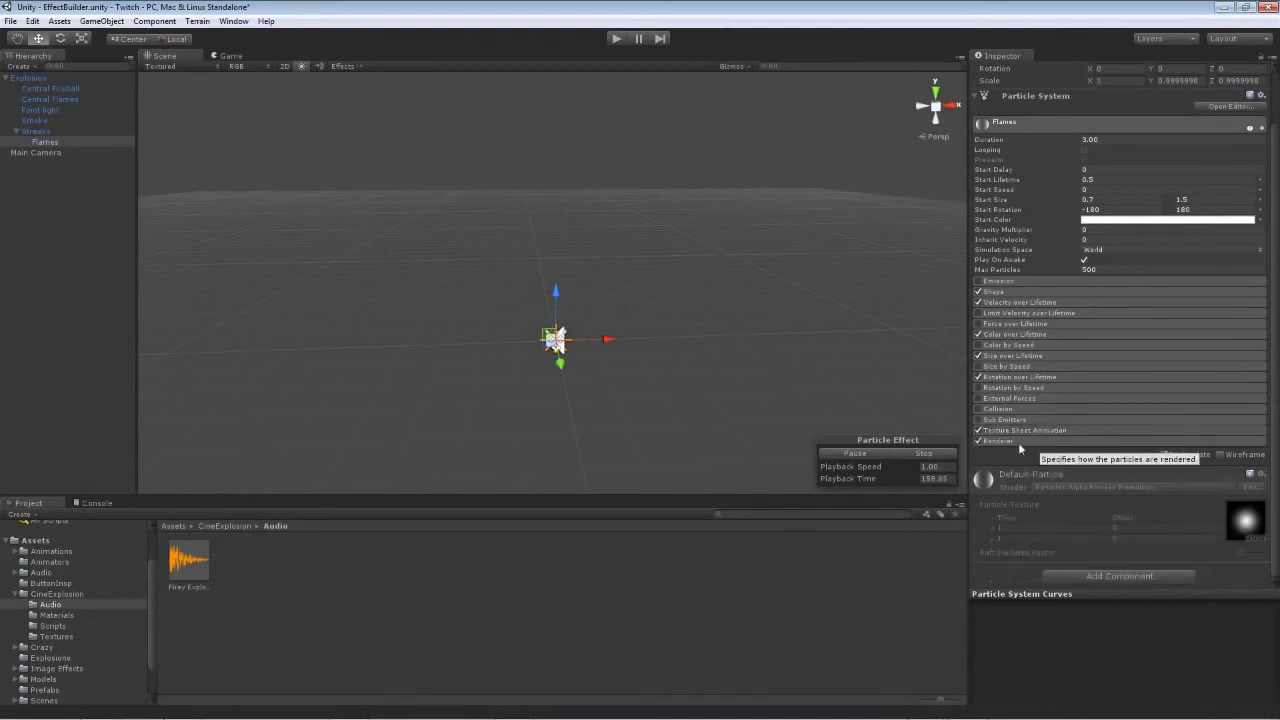
- Configure the Flames renderer with the Flame Licks material, By Distance sorting, and shadow casting and receiving turned off
left_click(1018, 442)
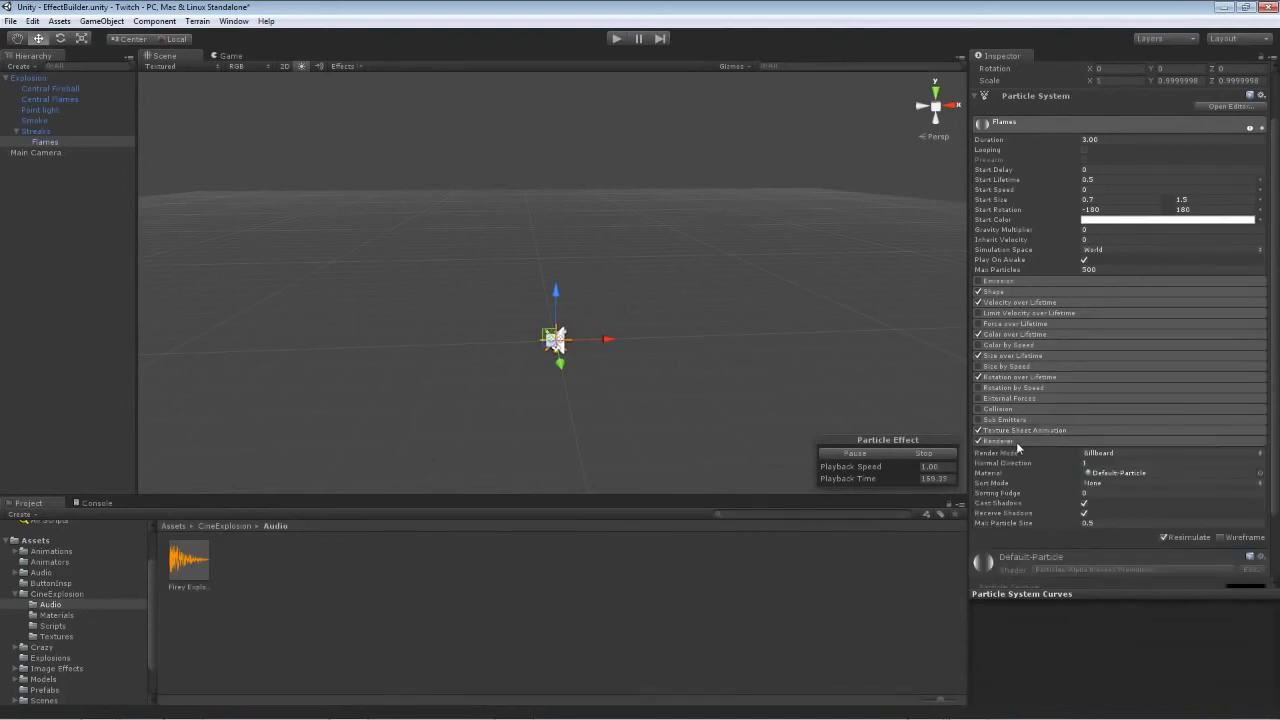
left_click(62, 616)
left_click_drag(231, 571, 1094, 473)
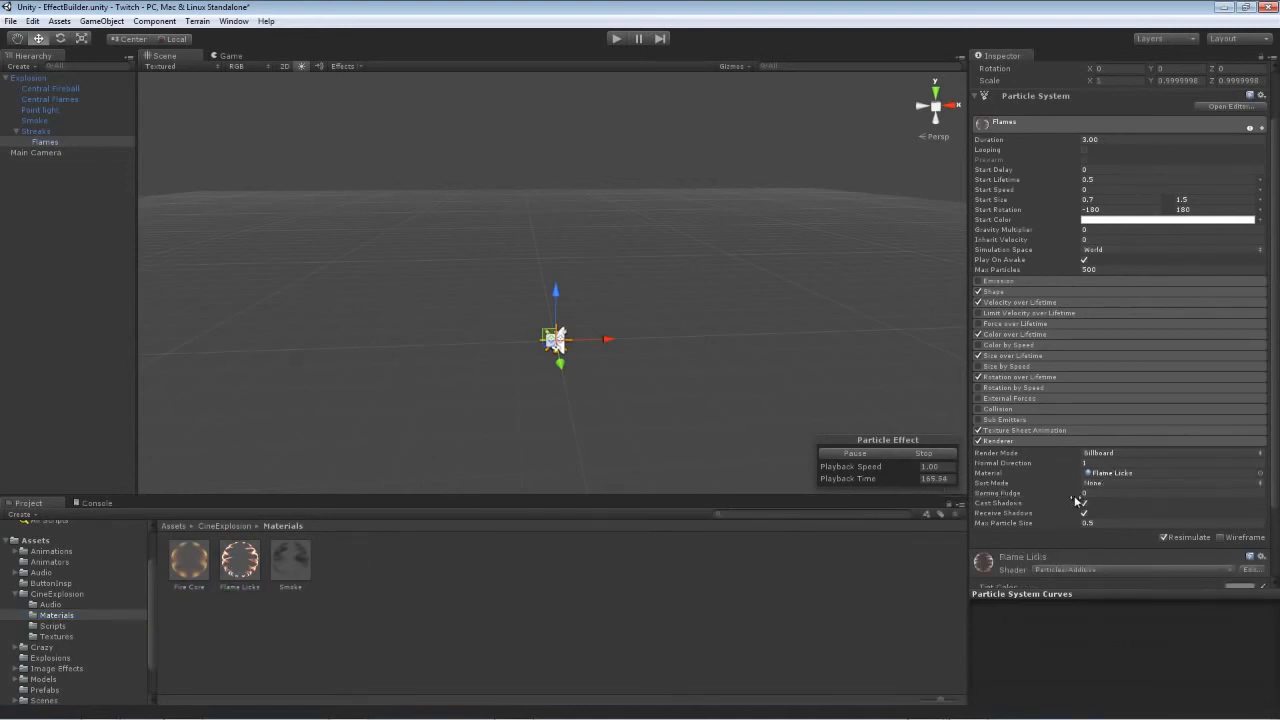
left_click(1096, 484)
left_click(1110, 511)
- Replay the particle simulation in the scene to check the flame trails, then stop it
left_click(37, 130)
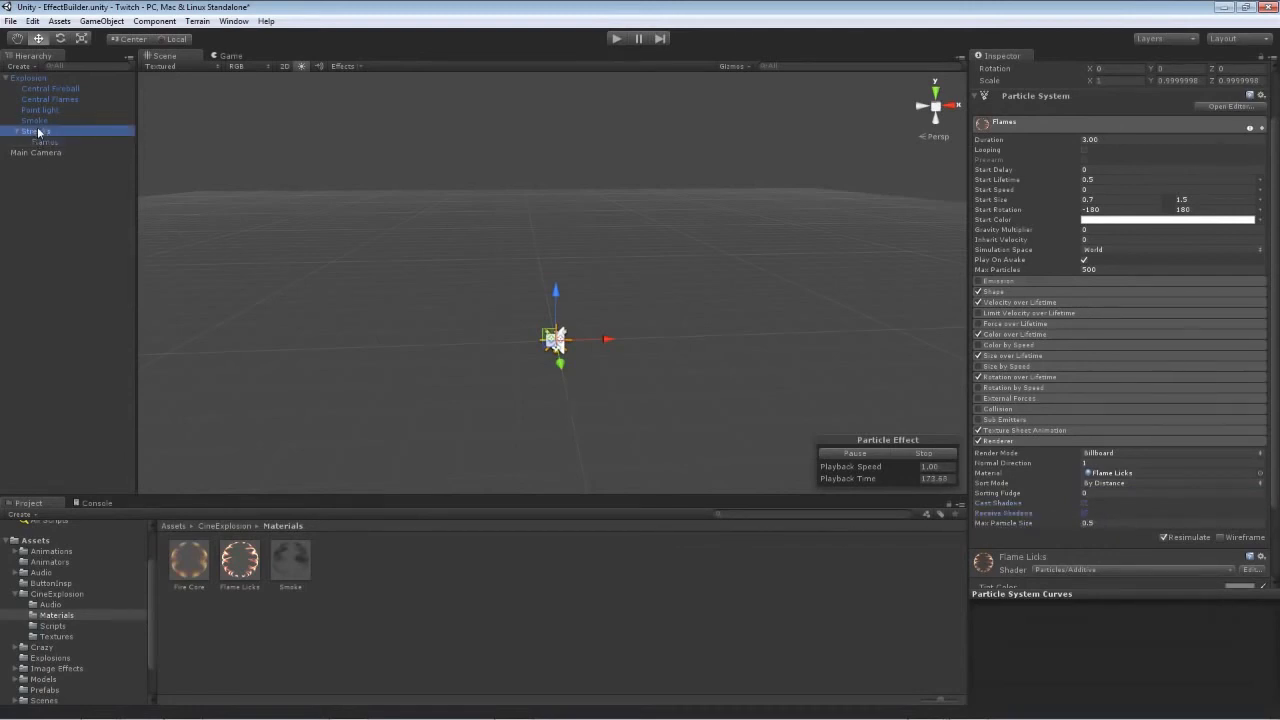
left_click(42, 141)
left_click(914, 452)
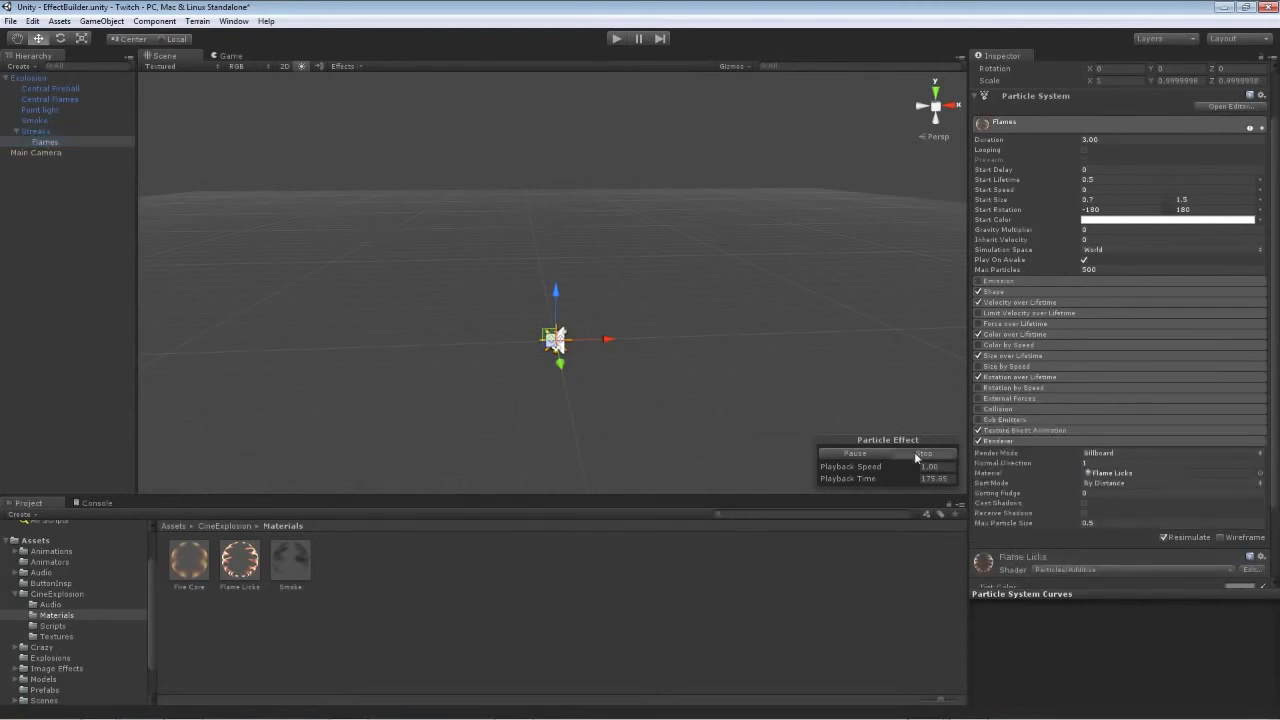
left_click(857, 453)
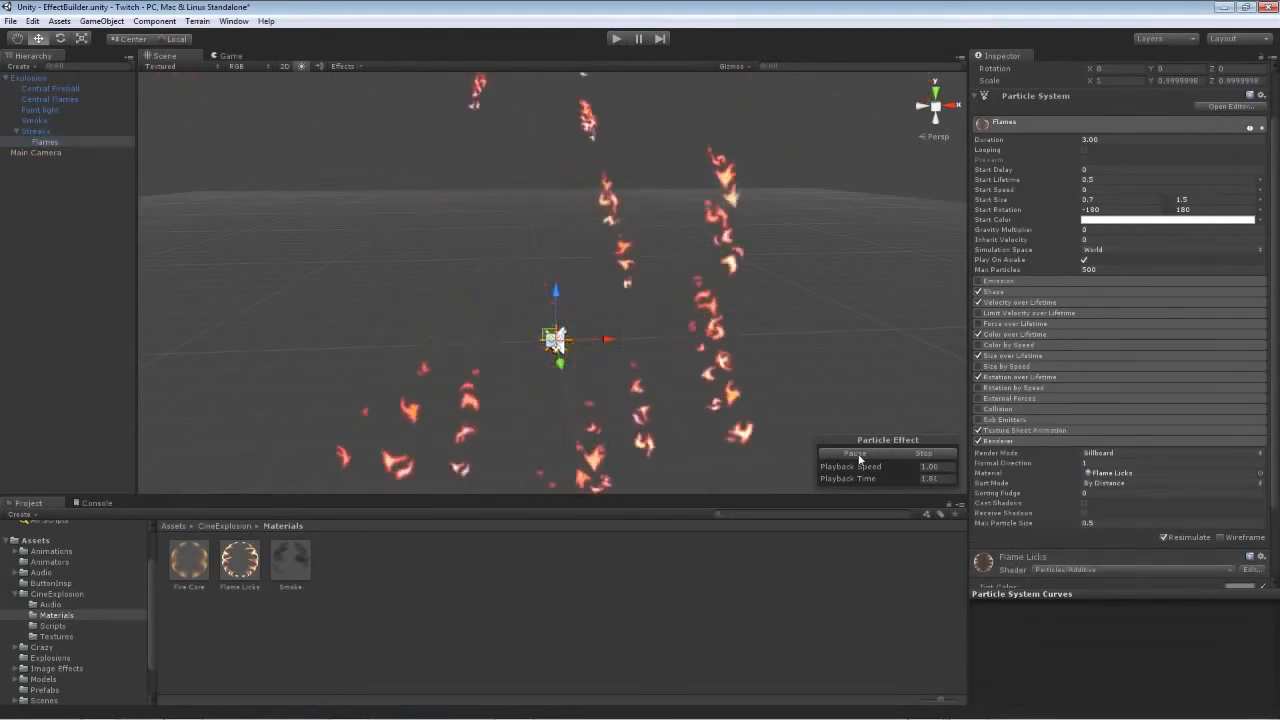
left_click(910, 454)
left_click(872, 454)
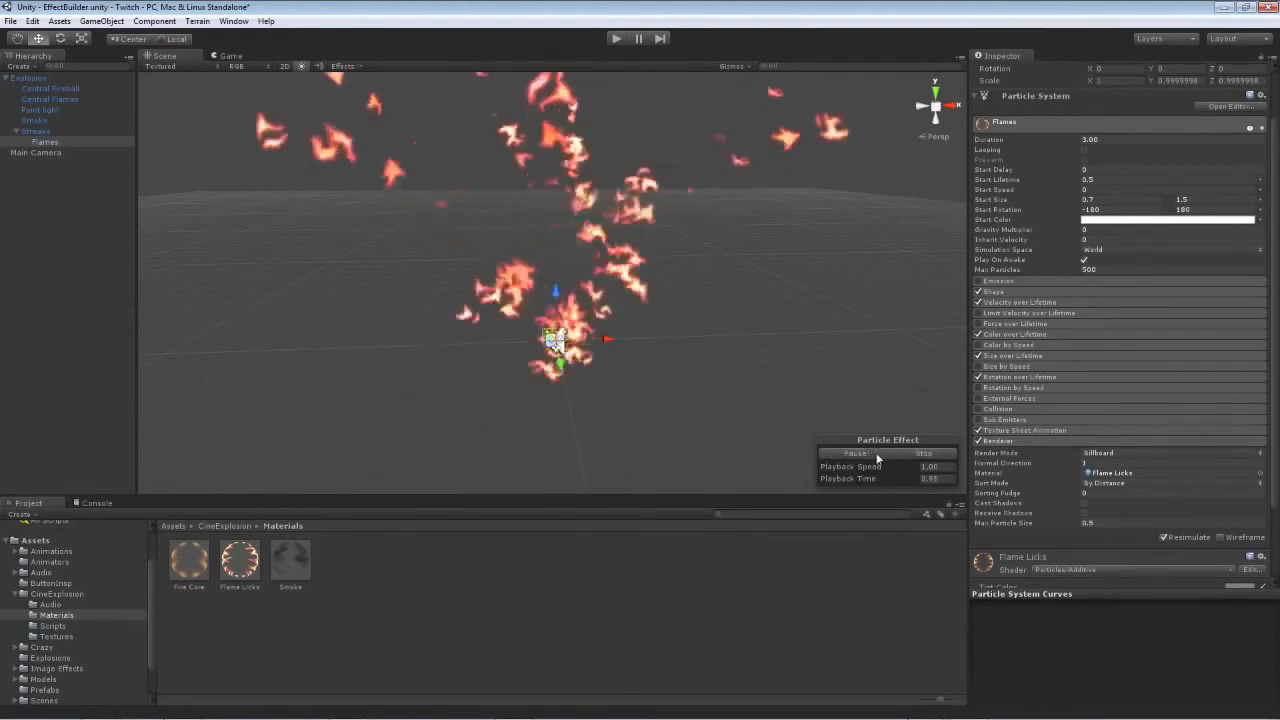
left_click(921, 455)
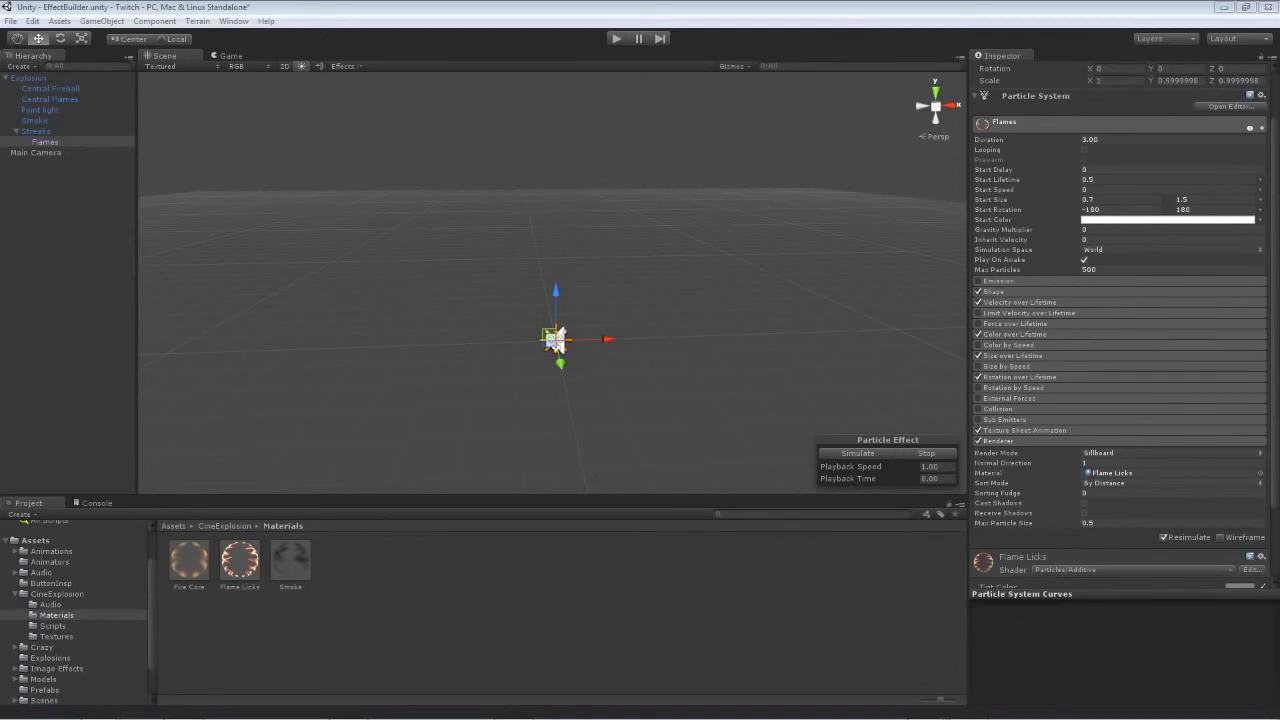
- Duplicate the Flames emitter under Streaks and rename the copy Smoke
right_click(49, 142)
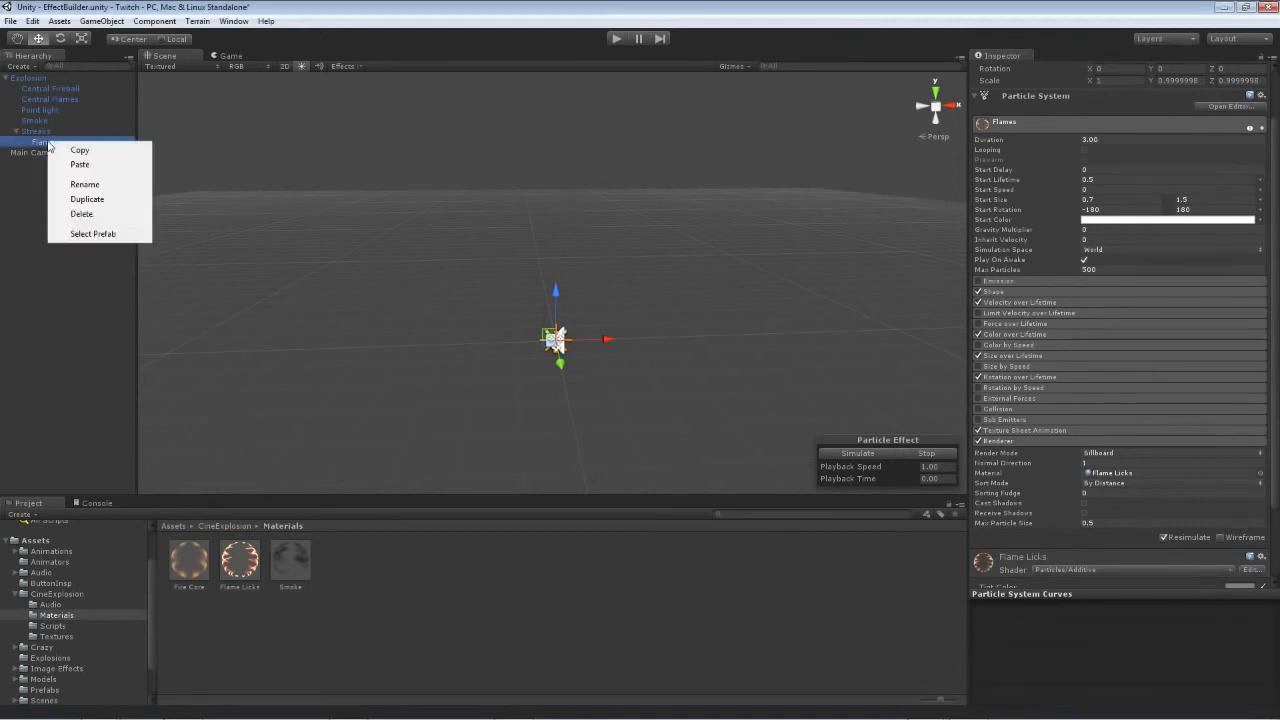
left_click(93, 197)
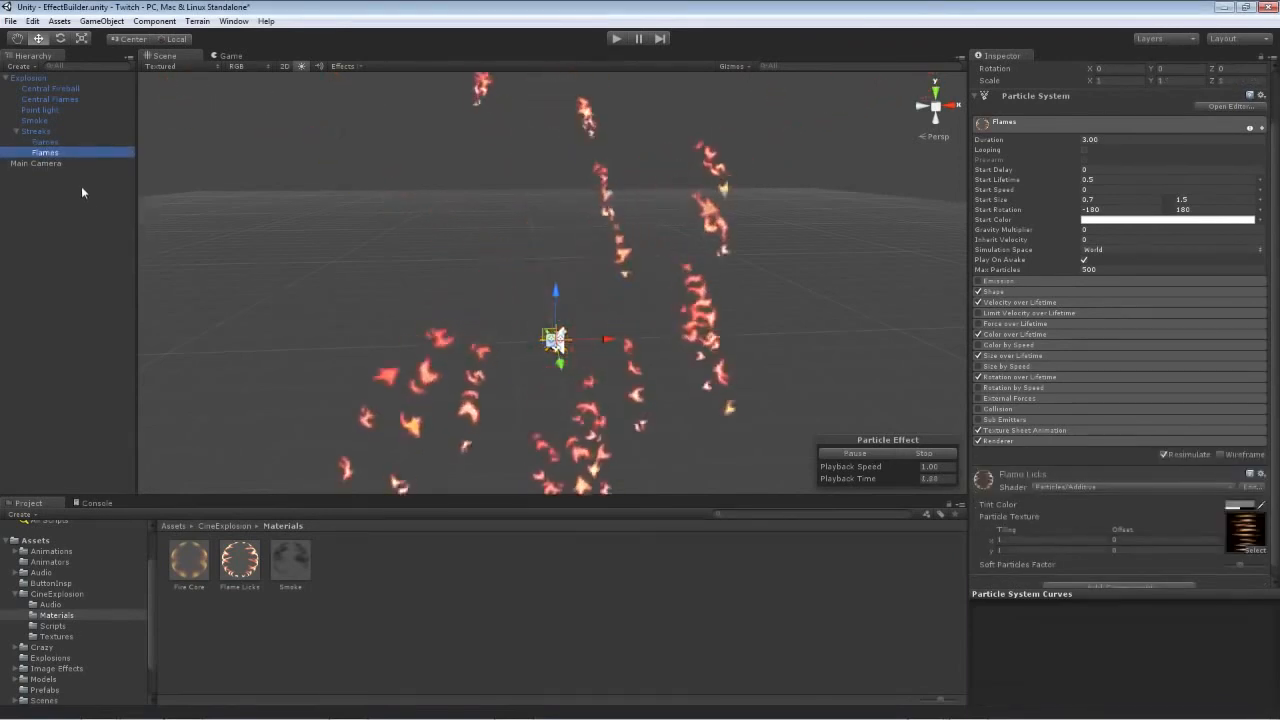
left_click(46, 152)
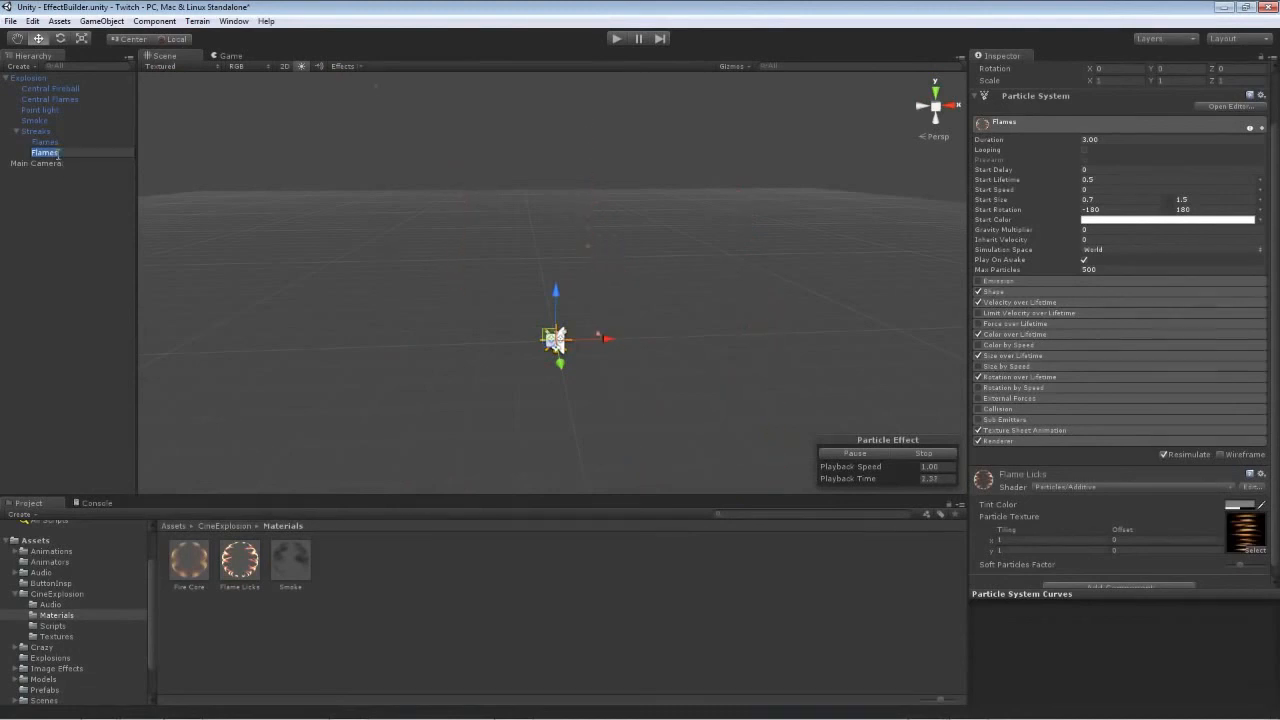
type("Smoke")
key("Return")
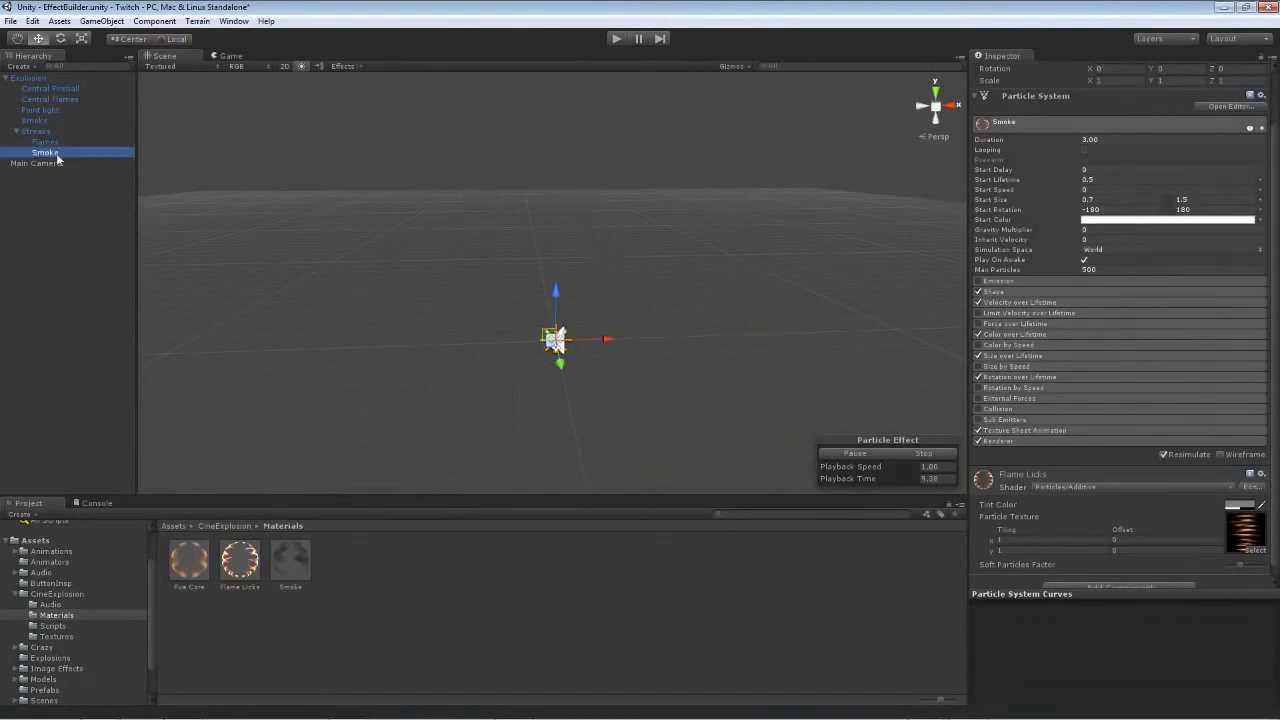
- Assign the new Smoke system to the second Birth slot of the Streaks sub emitters
left_click(36, 131)
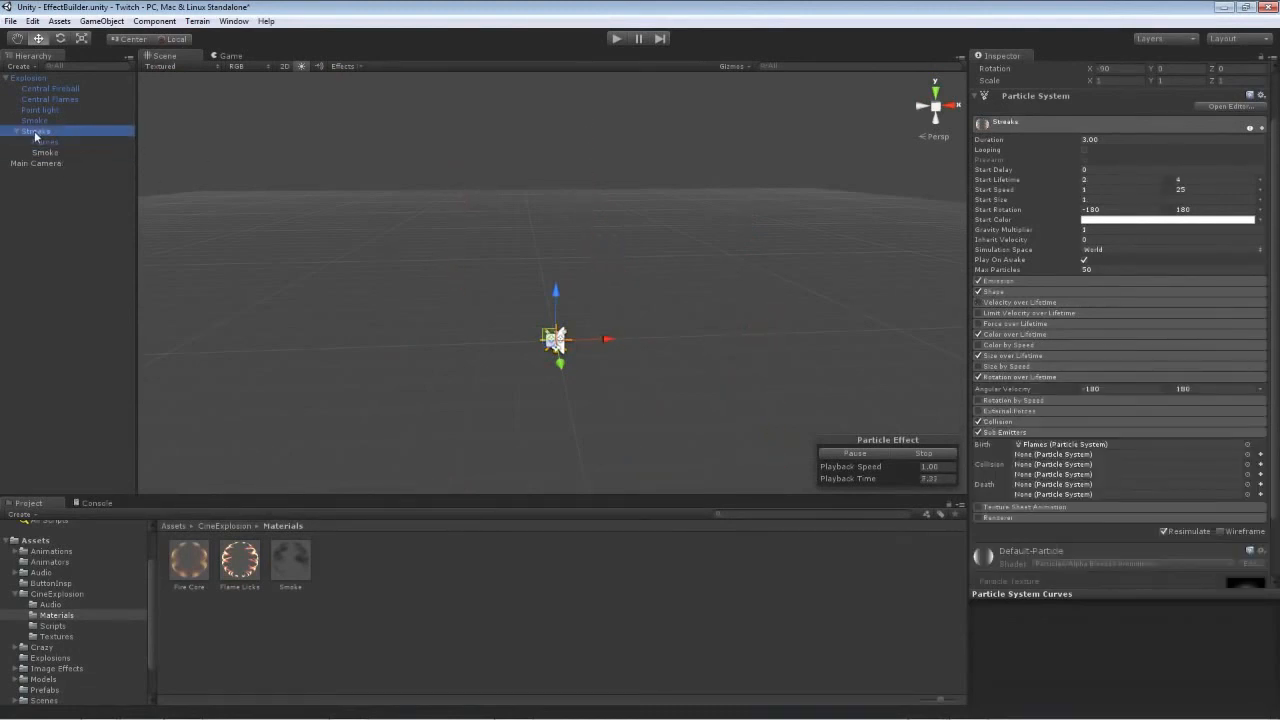
left_click_drag(45, 153, 1050, 458)
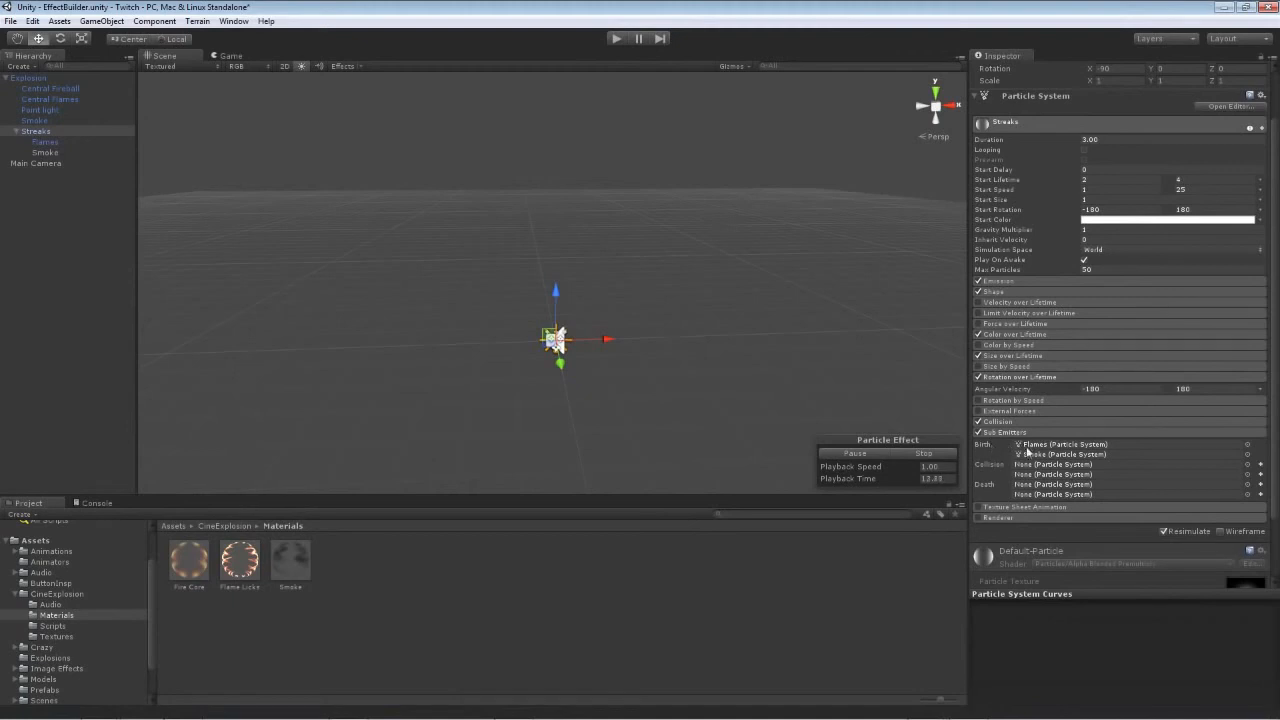
left_click(28, 79)
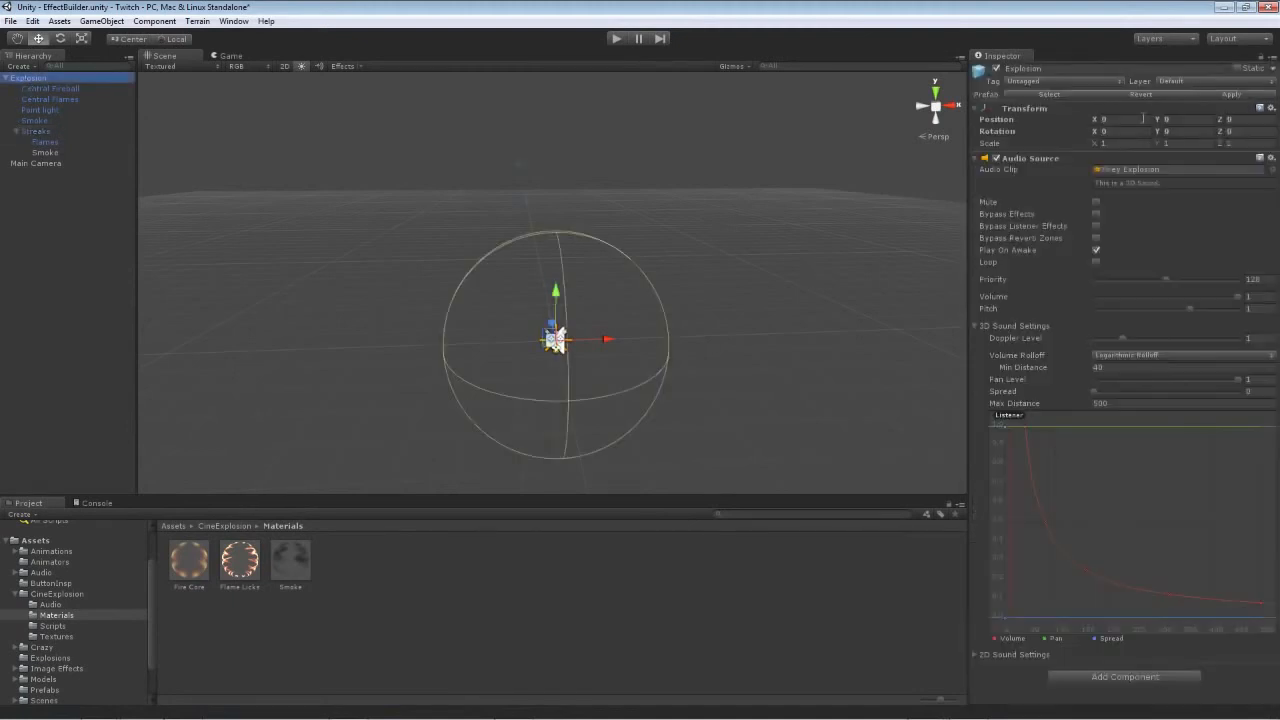
- Set the Start Lifetime of the Smoke under Streaks to a random value between the constants 2 and 3
left_click(55, 152)
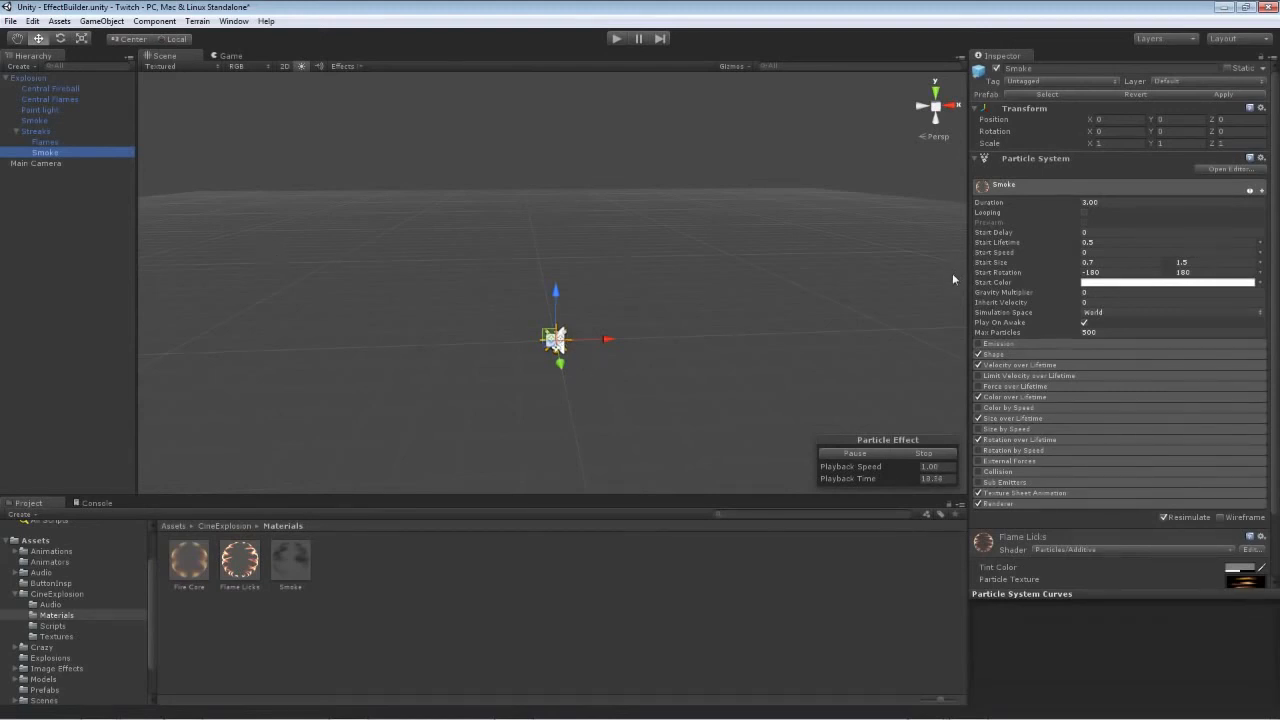
left_click(1260, 242)
left_click(1188, 284)
left_click(1082, 243)
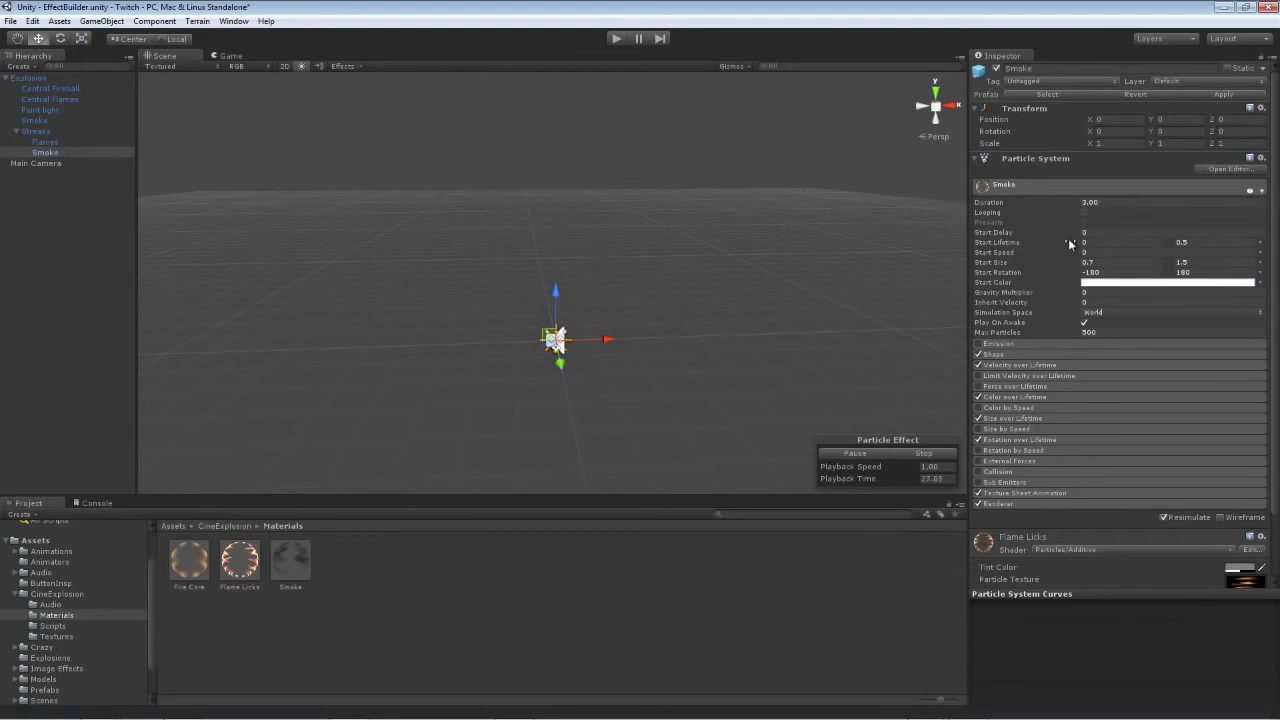
type("2")
left_click(1168, 242)
- Give the Streaks Smoke a random Start Speed between 0 and 3 and a random Start Size between 1 and 3
left_click(1260, 252)
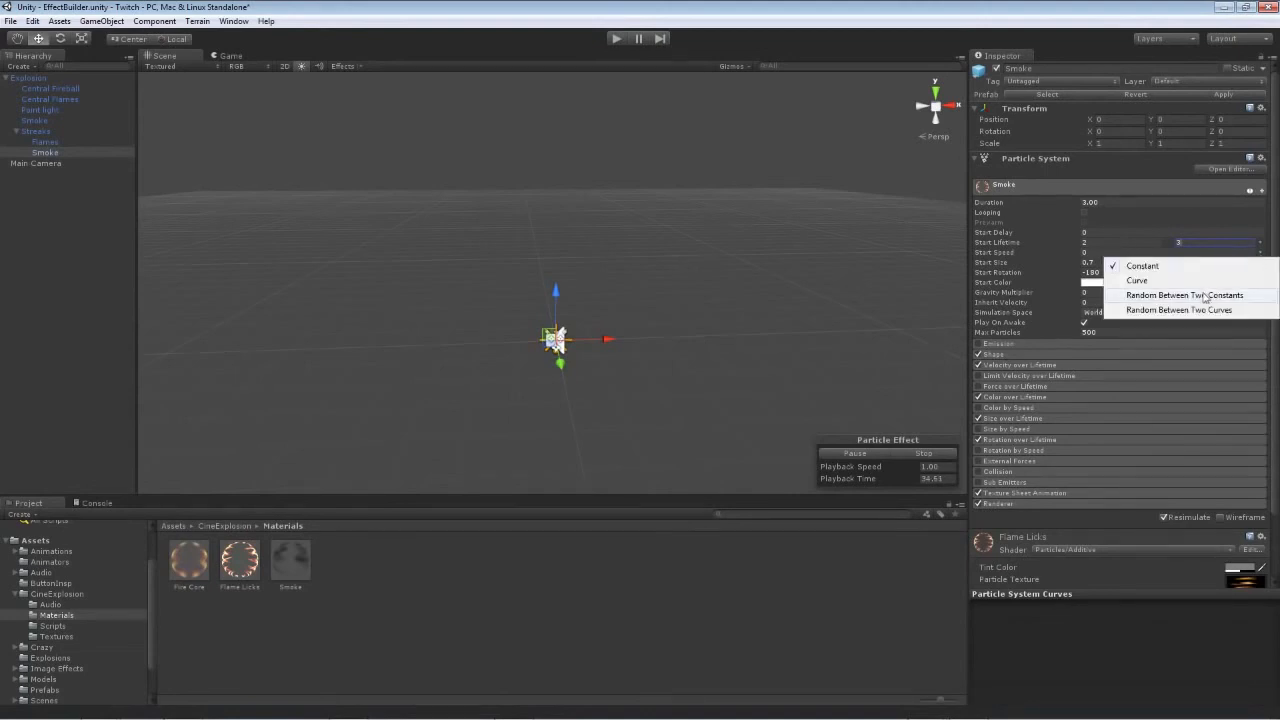
left_click(1205, 296)
left_click(1180, 254)
type("3")
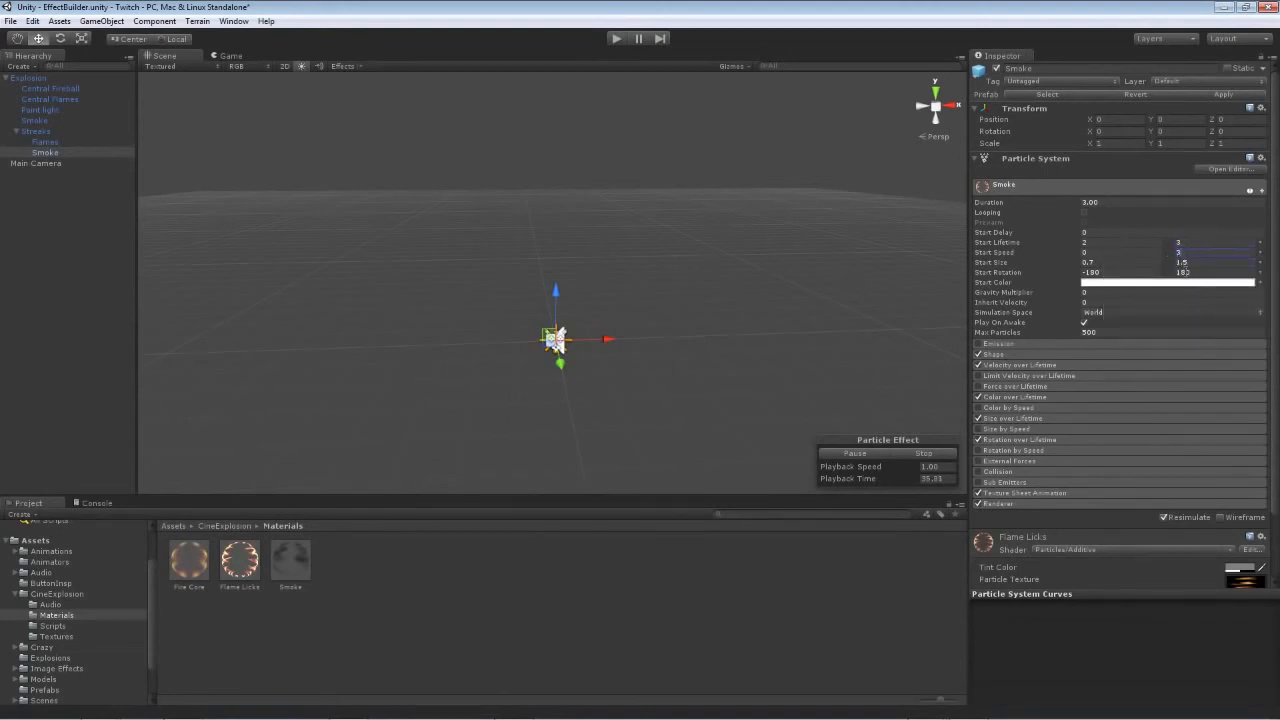
left_click(1086, 262)
type("1")
left_click(1184, 263)
type("3")
left_click(996, 355)
left_click(1024, 355)
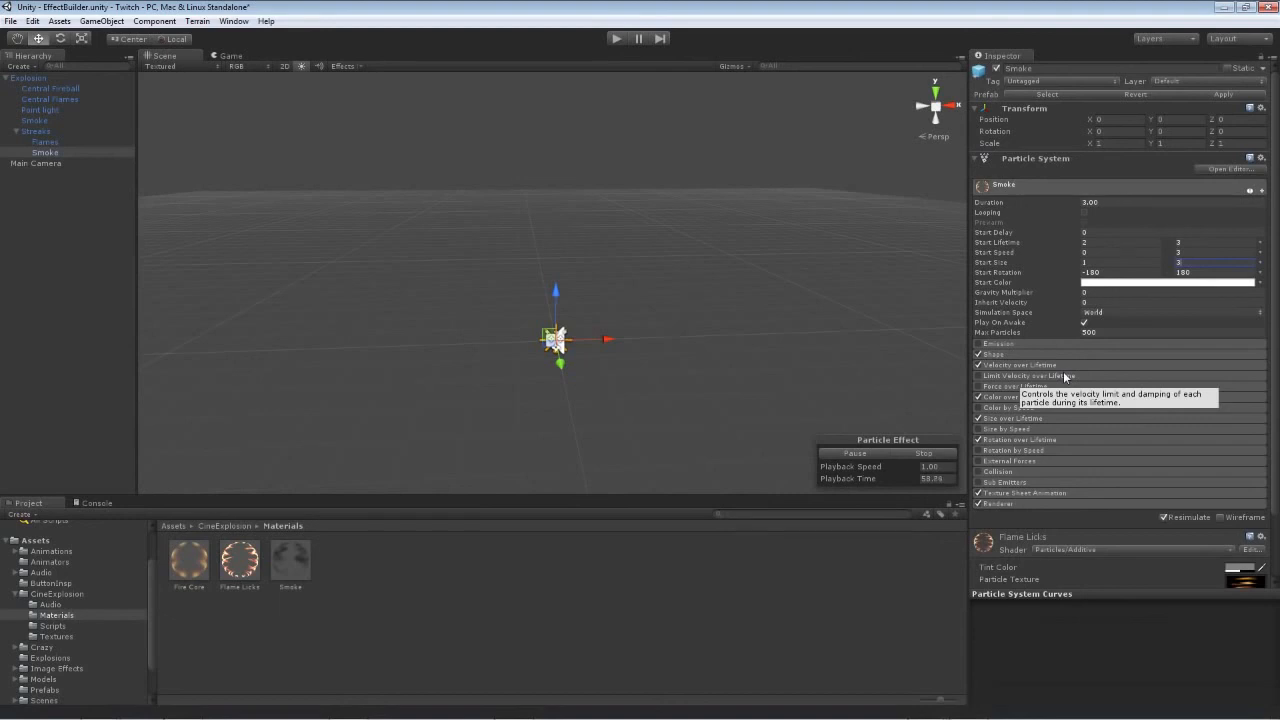
- Switch the Smoke's Velocity over Lifetime to Random Between Two Constants and set the first Y constant to 0.2
left_click(1063, 366)
left_click(1032, 364)
left_click(1032, 364)
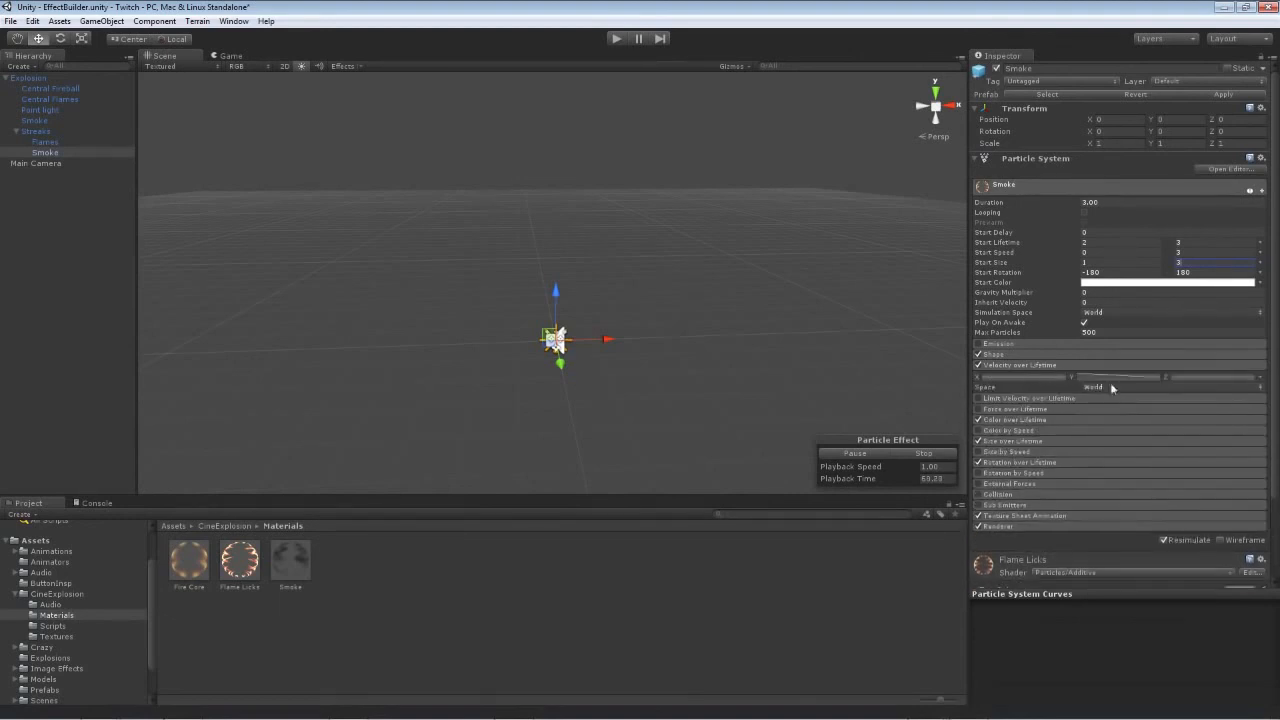
left_click(1260, 380)
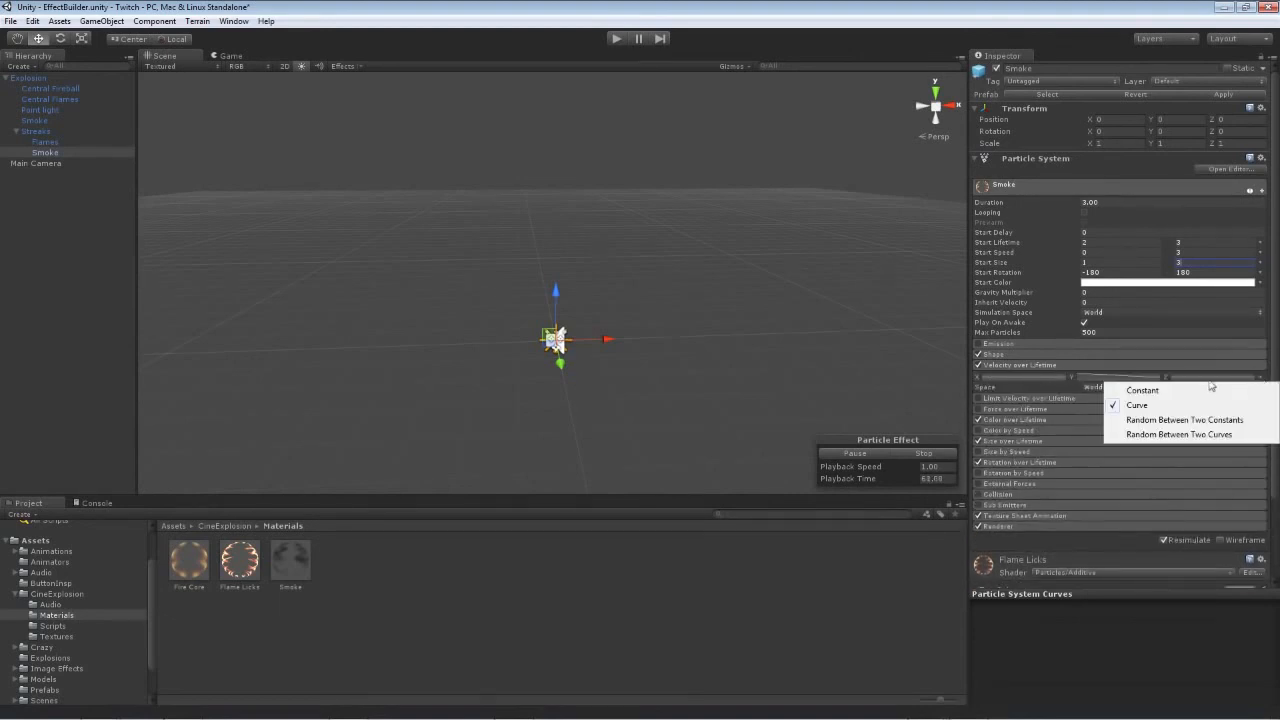
left_click(1150, 420)
left_click(1099, 379)
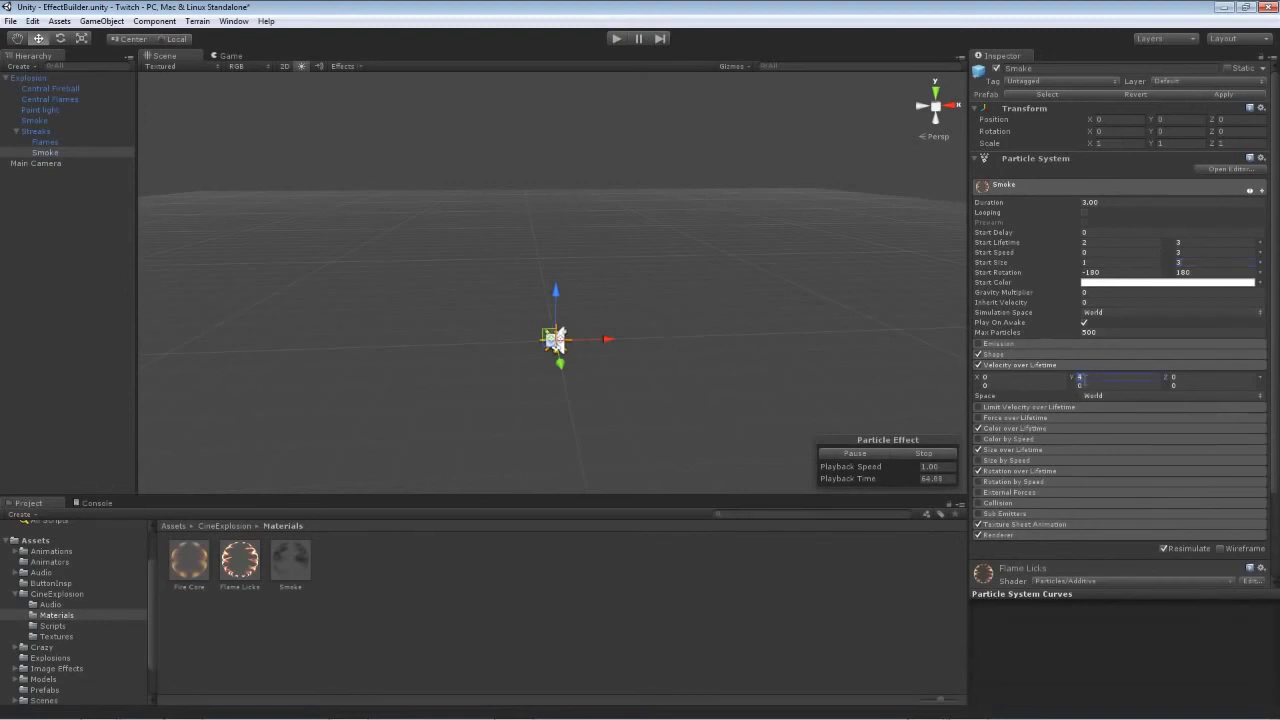
type("-5")
left_click(1081, 385)
left_click(1108, 377)
type("0.2")
left_click(1016, 365)
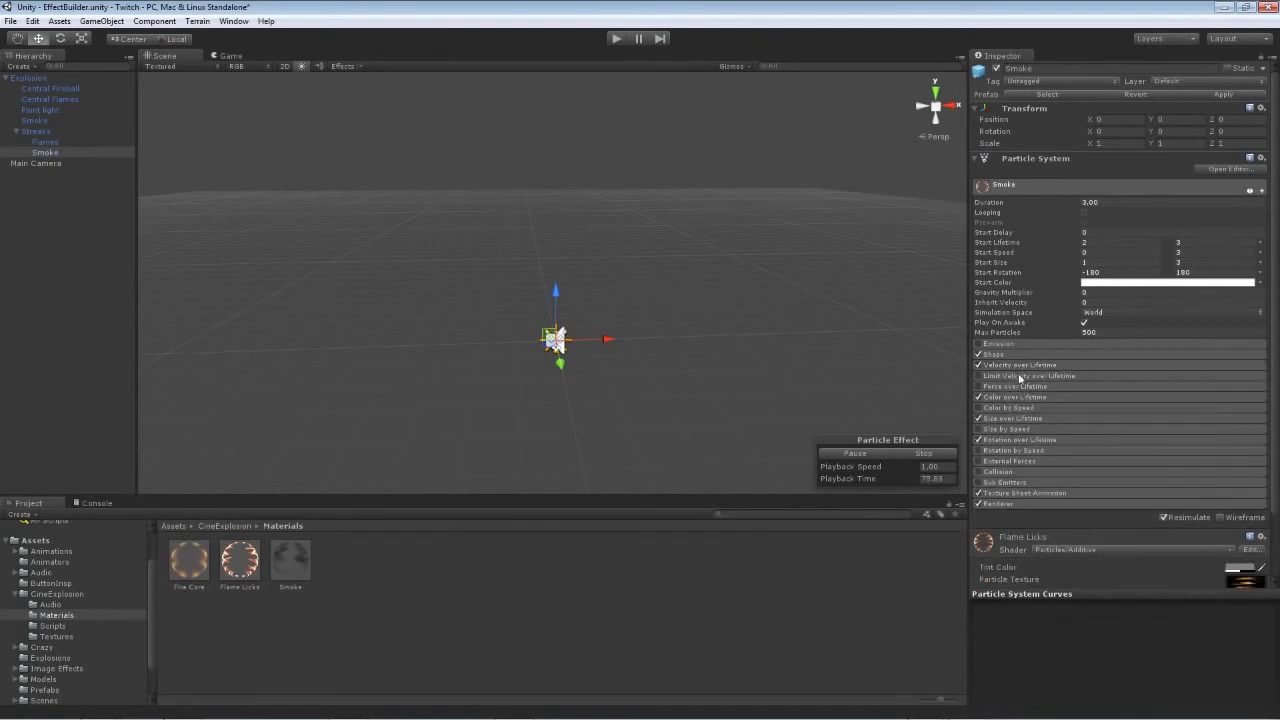
- Change the end color of the Streaks Smoke's Color over Lifetime gradient to white
left_click(1015, 397)
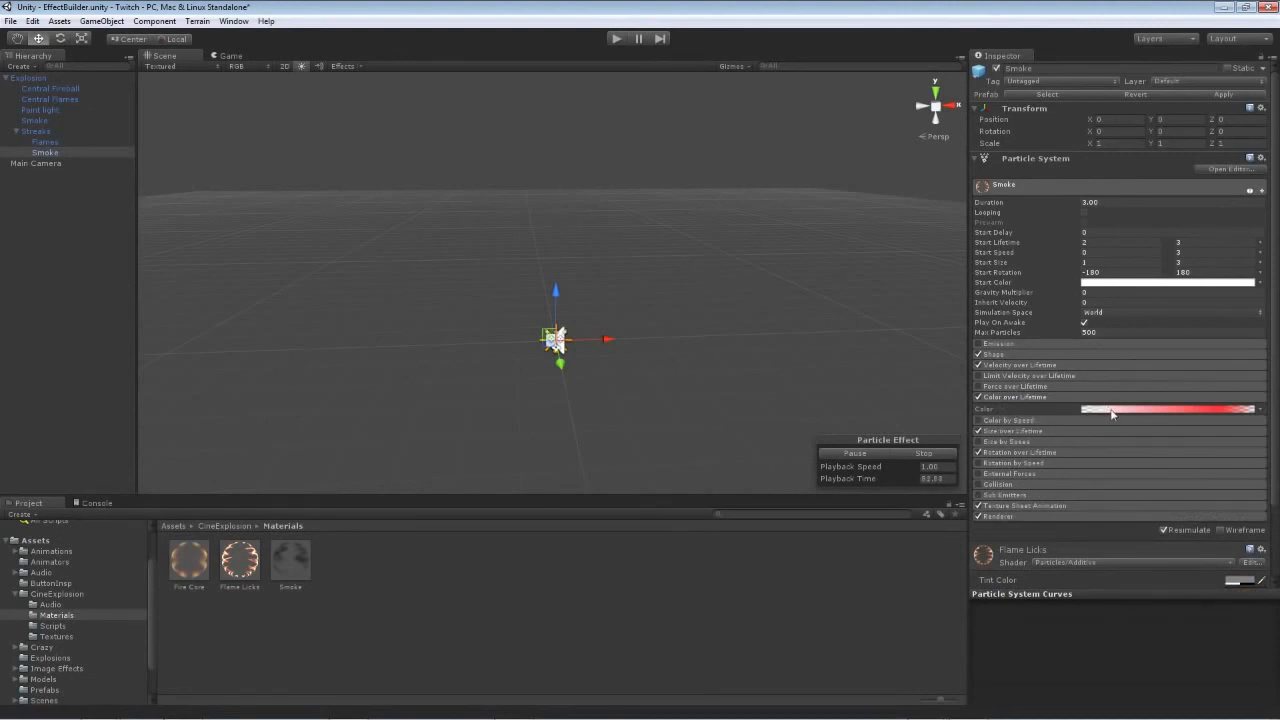
left_click(1112, 411)
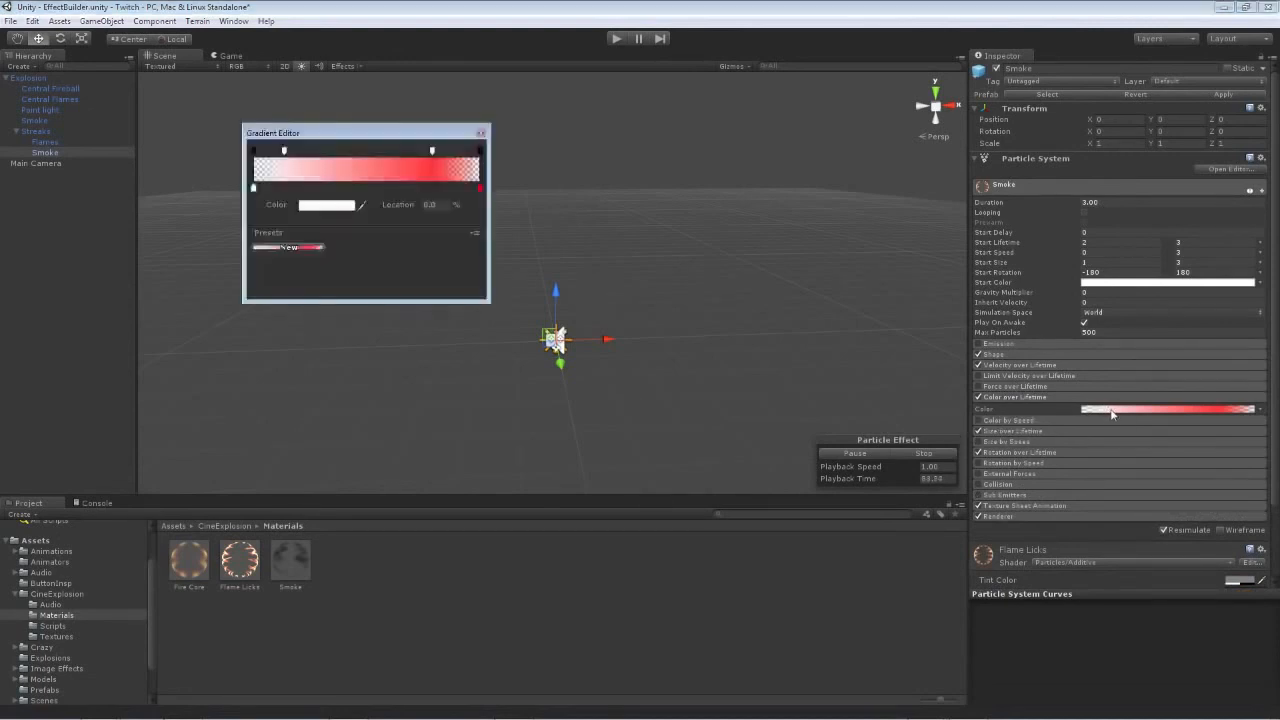
left_click(480, 189)
left_click(335, 204)
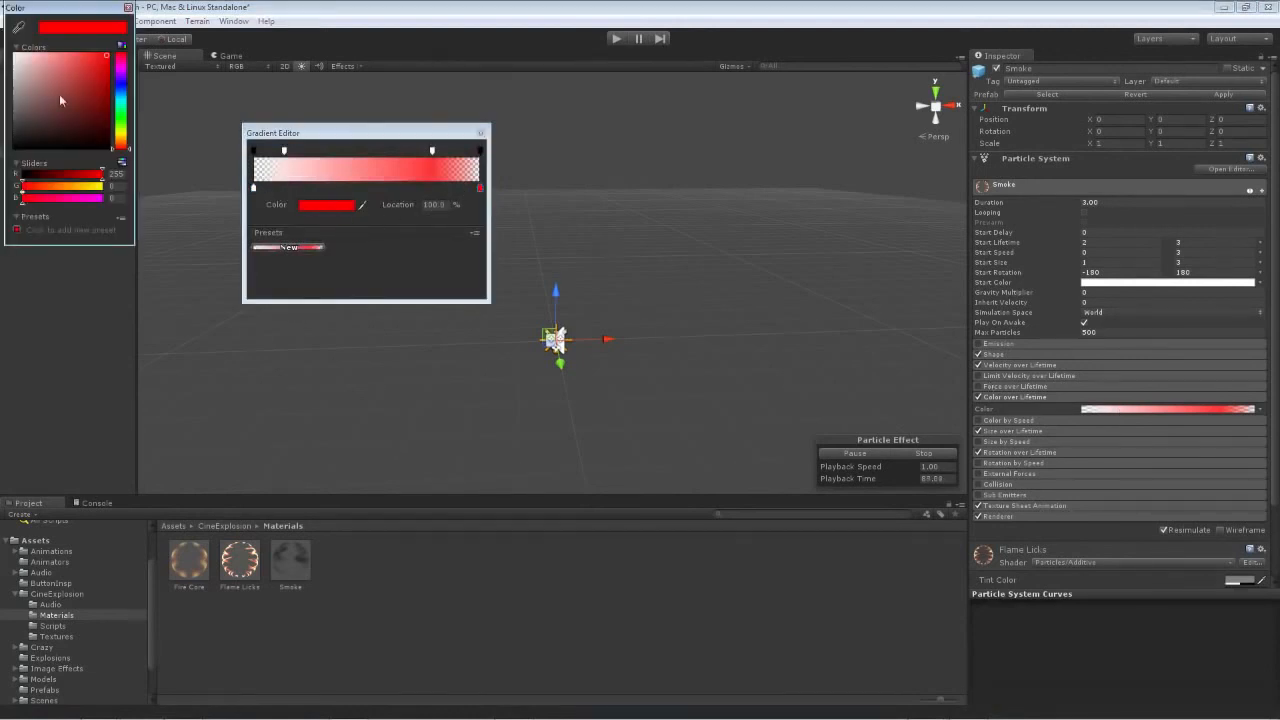
left_click_drag(59, 94, 14, 52)
left_click(128, 7)
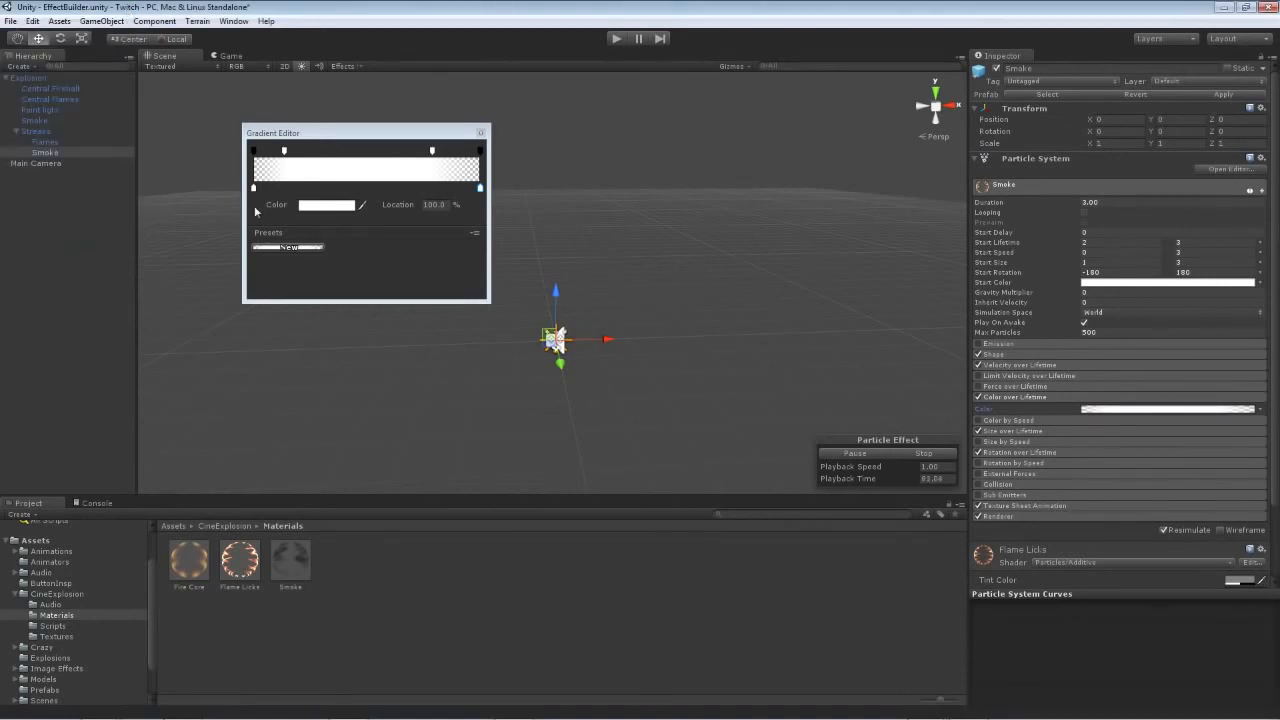
- Move the two opaque alpha keys of the Smoke's color gradient to about 6.5% and 35%
left_click_drag(284, 151, 267, 149)
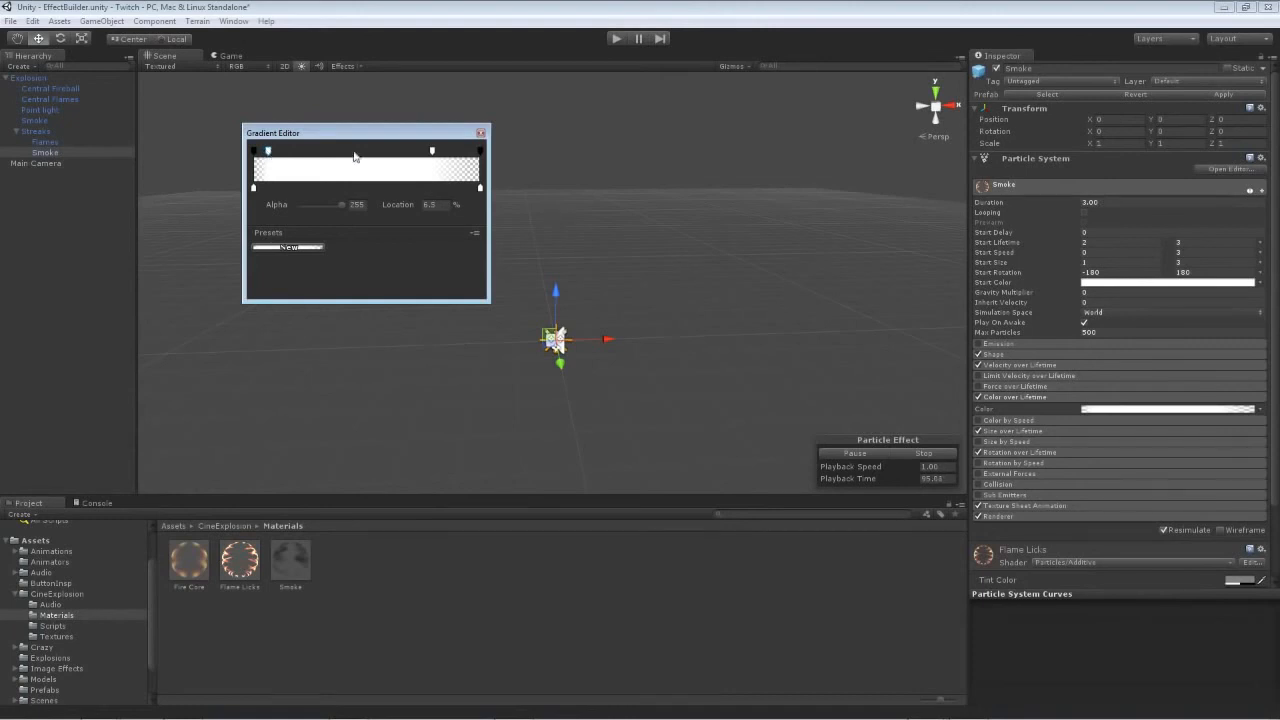
left_click_drag(432, 151, 334, 151)
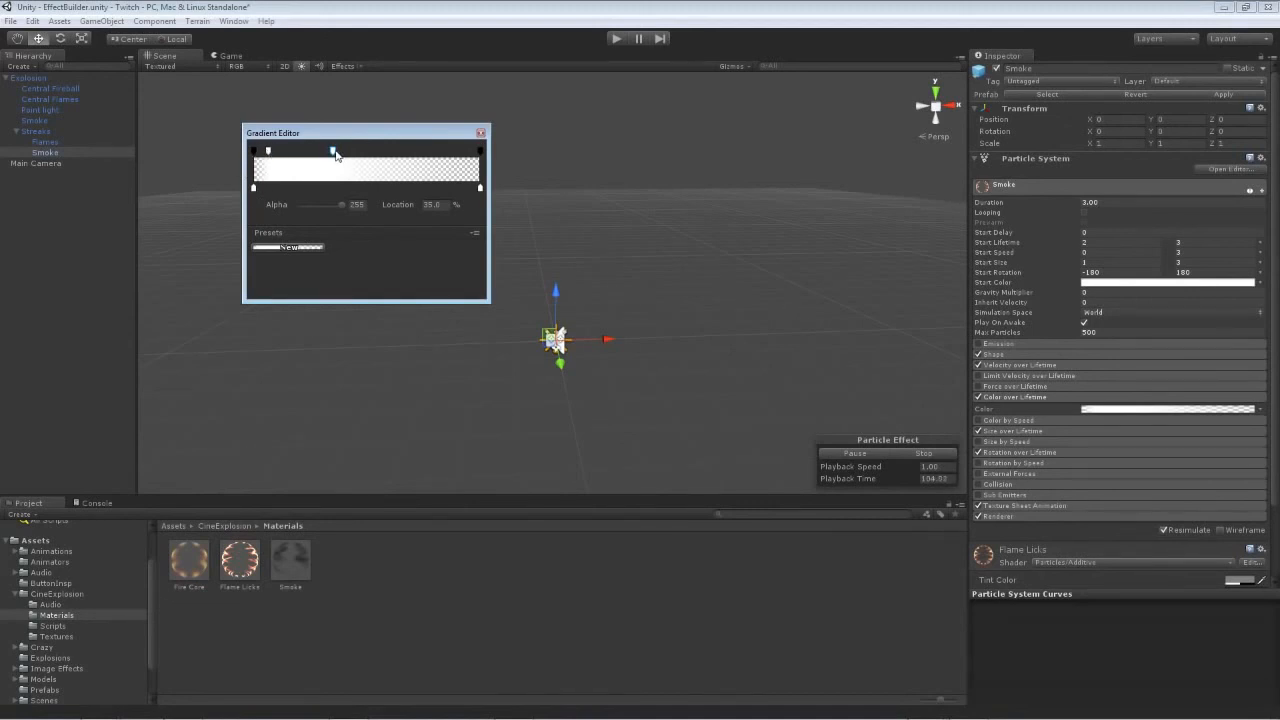
left_click(480, 133)
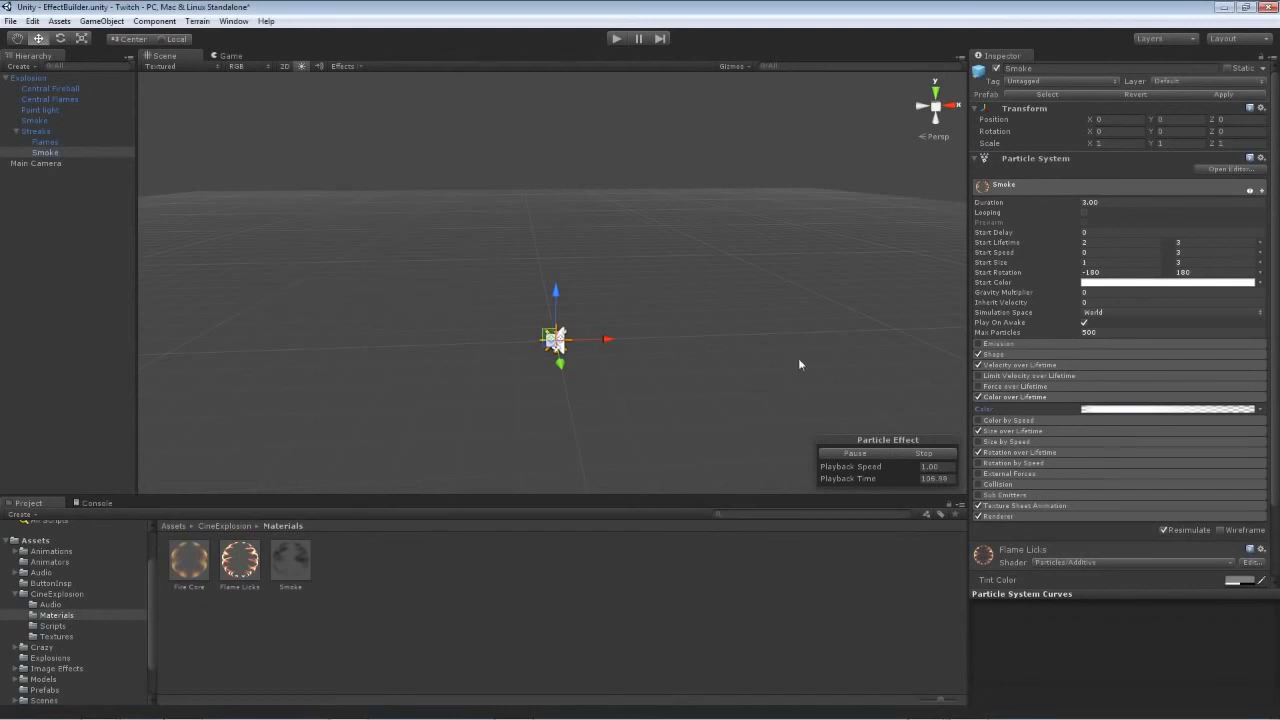
left_click(1008, 398)
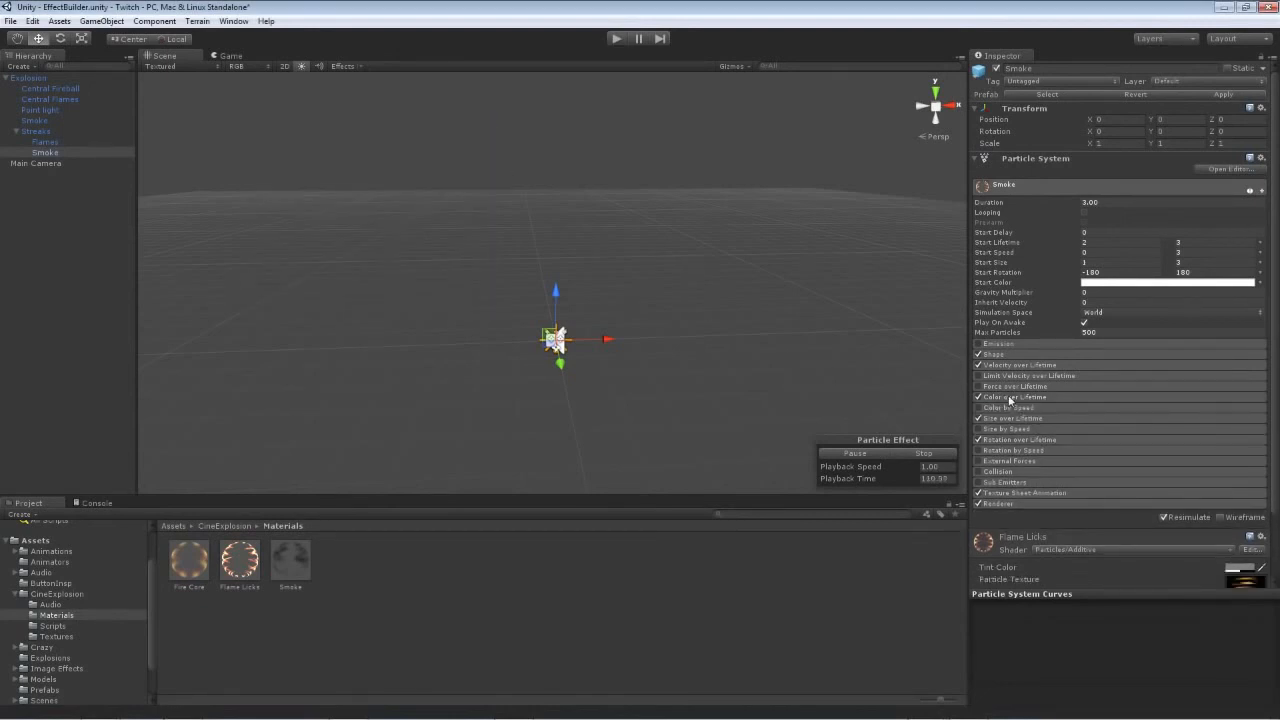
- Raise the start of the Smoke's Size over Lifetime curve to about 0.5 and delete the key near time 0.7
left_click(1009, 420)
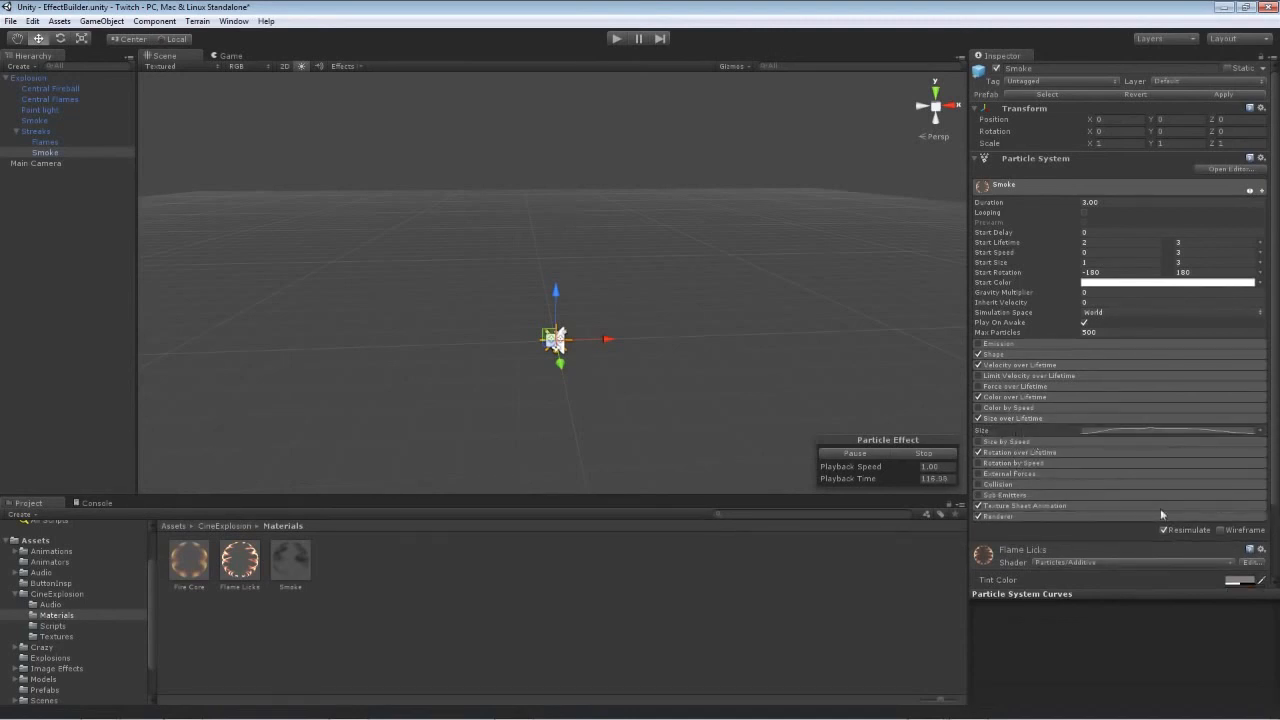
left_click(1110, 430)
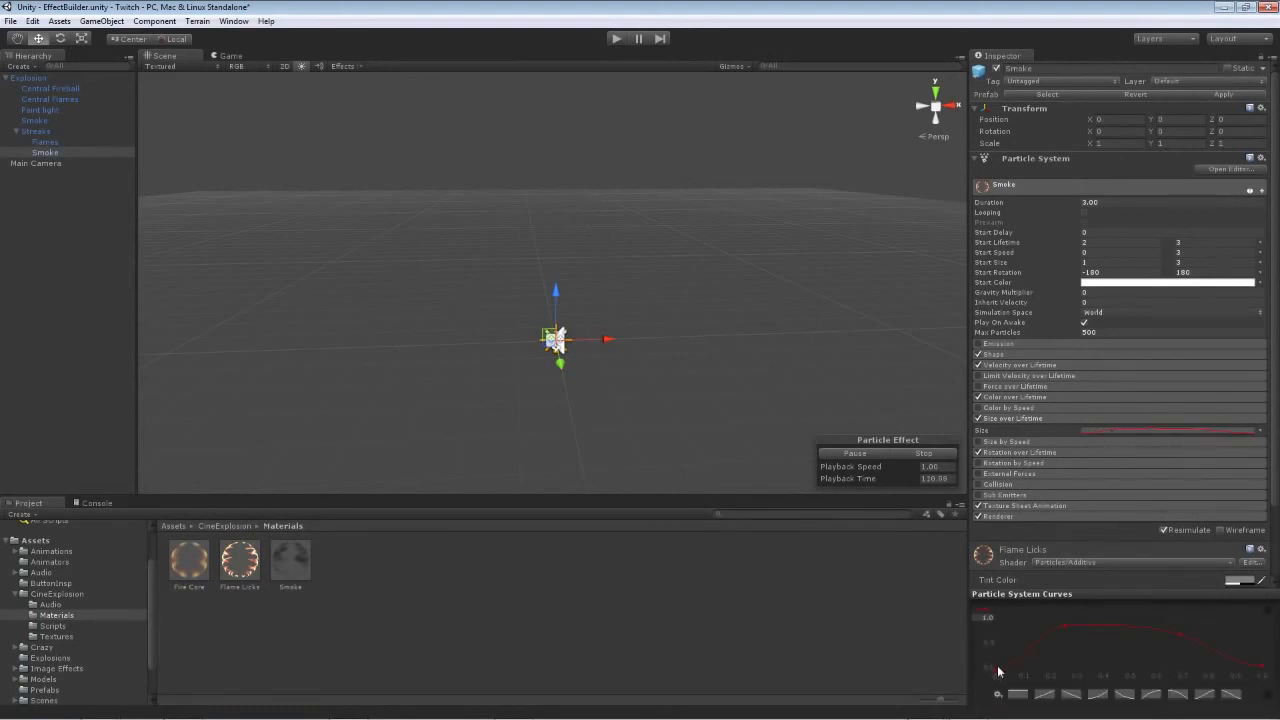
left_click_drag(997, 665, 998, 647)
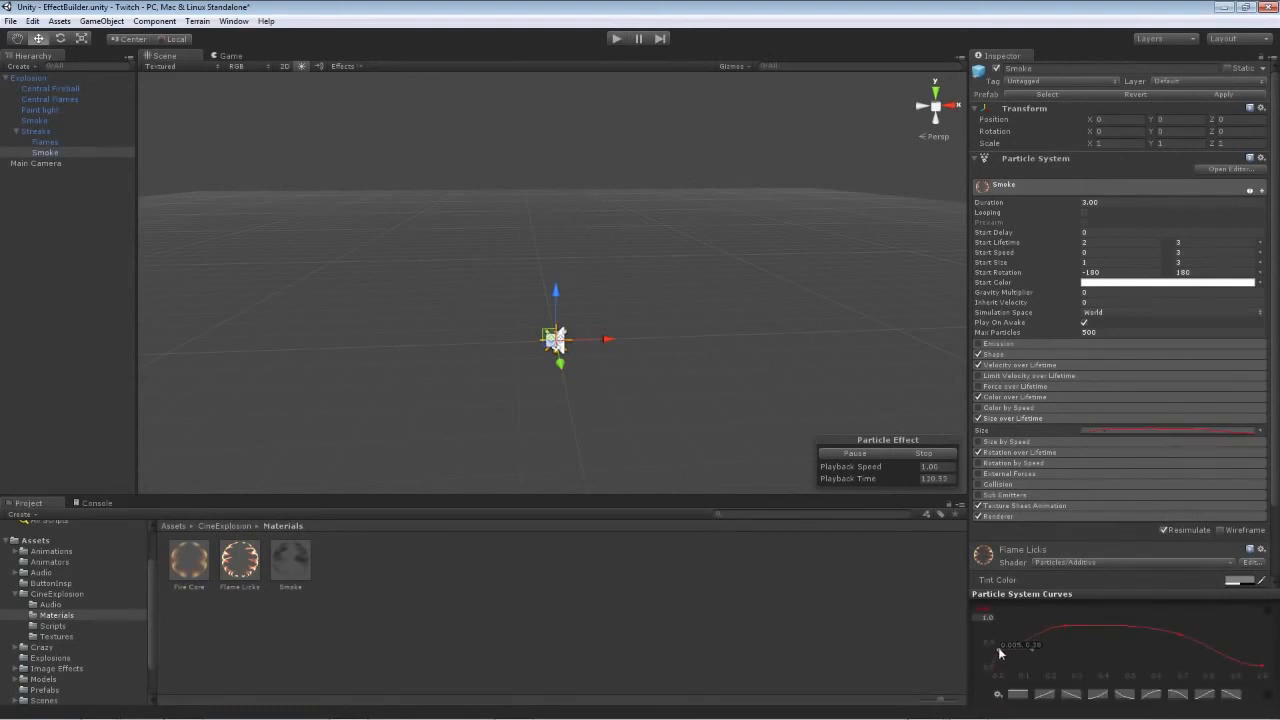
right_click(1179, 632)
left_click(1213, 506)
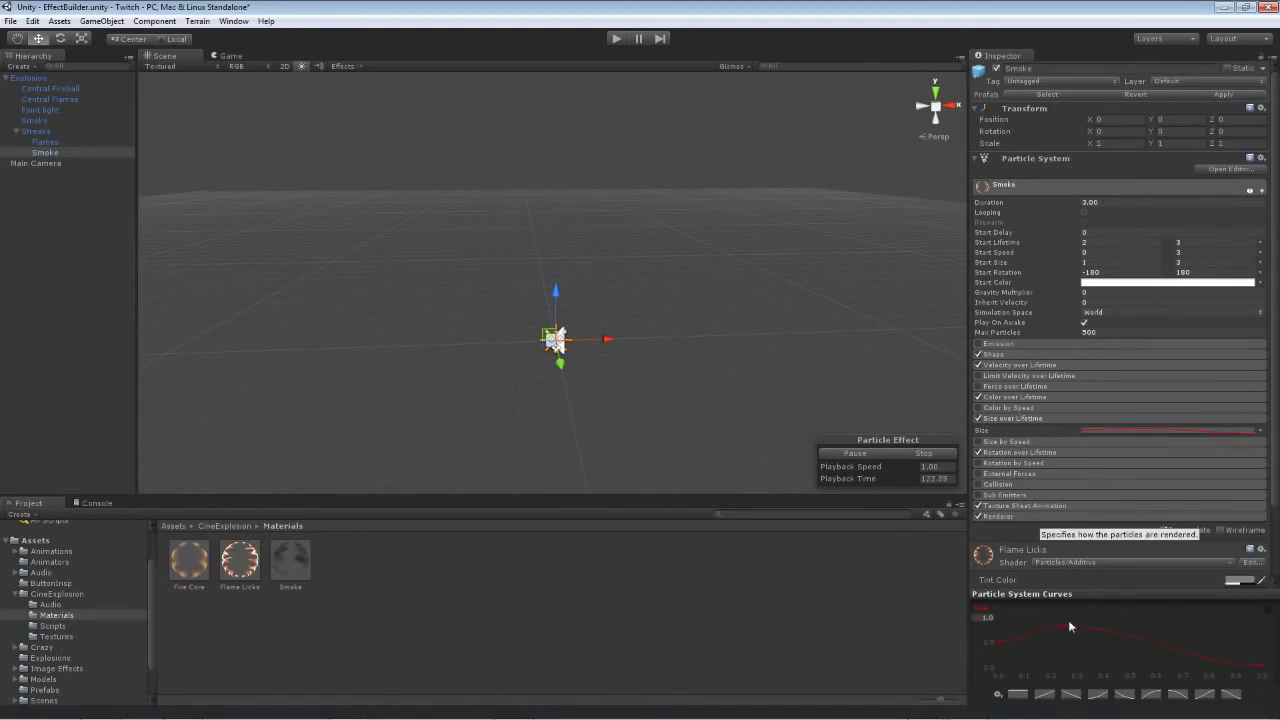
- Move the size curve's middle key to about time 0.4 near full size and raise its end key to 1.0
left_click_drag(1065, 623, 1104, 620)
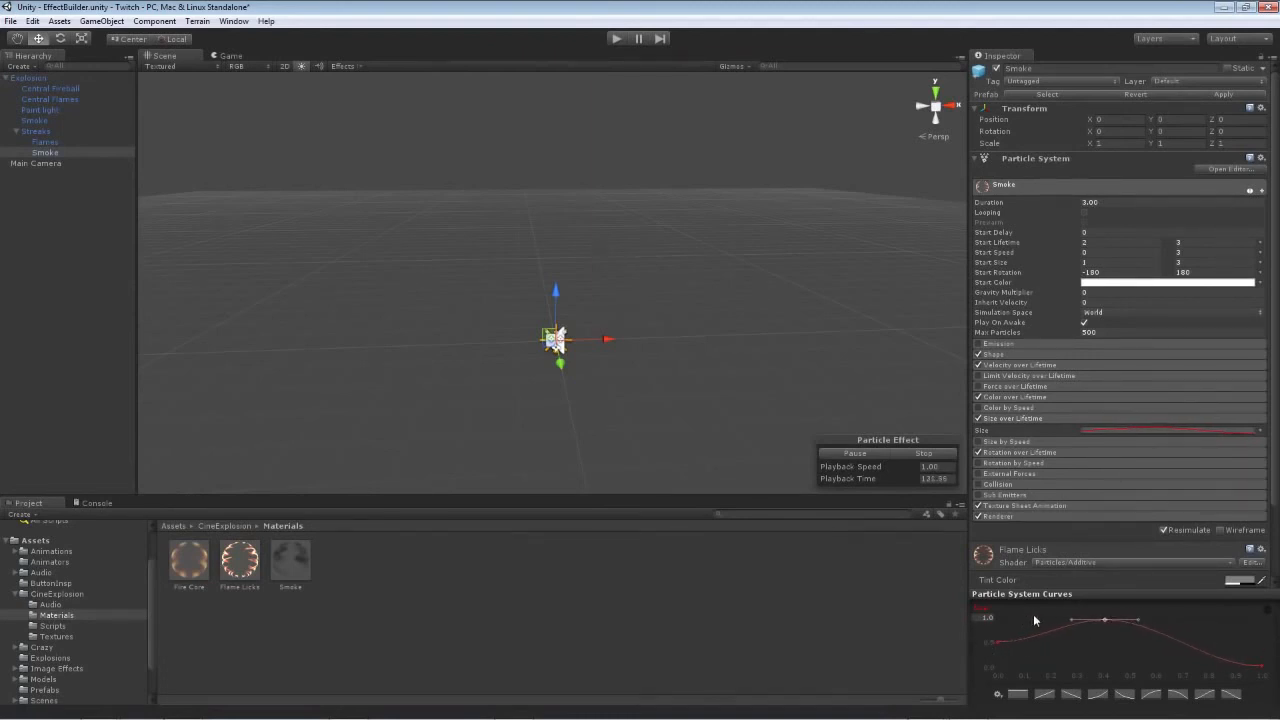
left_click(1262, 665)
left_click_drag(1264, 665, 1261, 617)
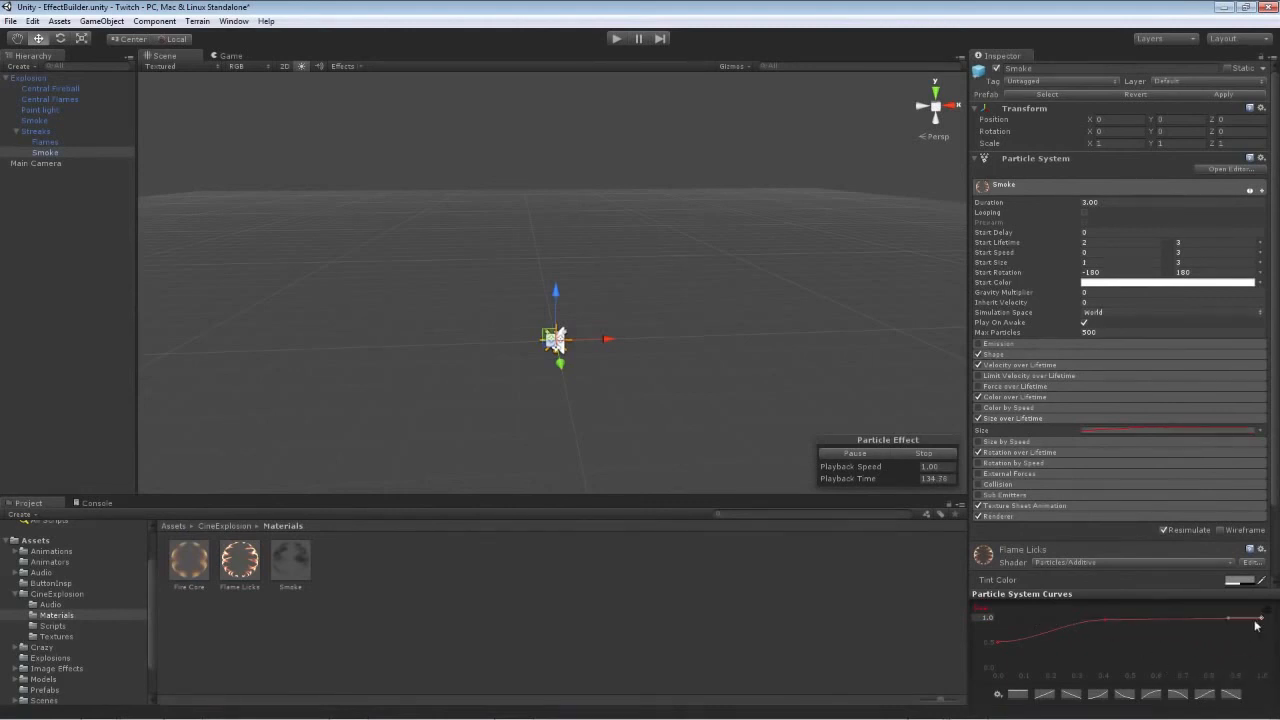
left_click(1105, 617)
left_click(1018, 418)
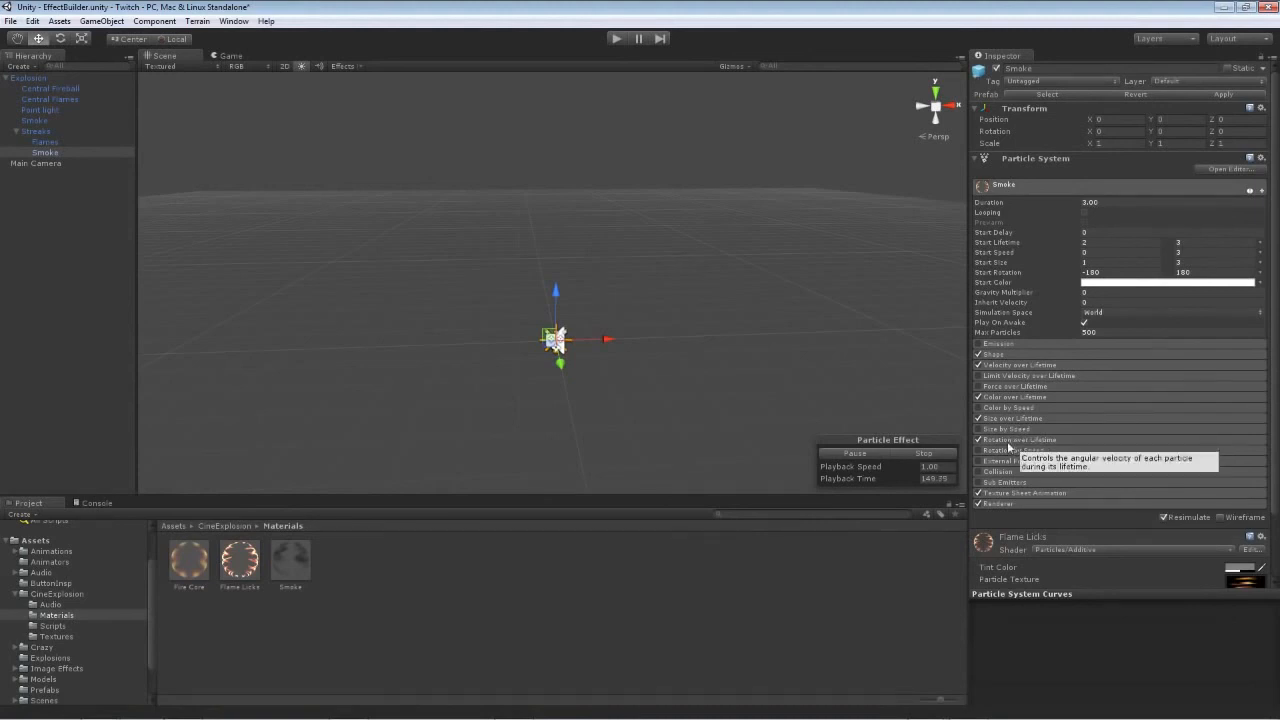
- Check the Smoke's Rotation over Lifetime and set the Y tiles of its Texture Sheet Animation to 4
left_click(1007, 440)
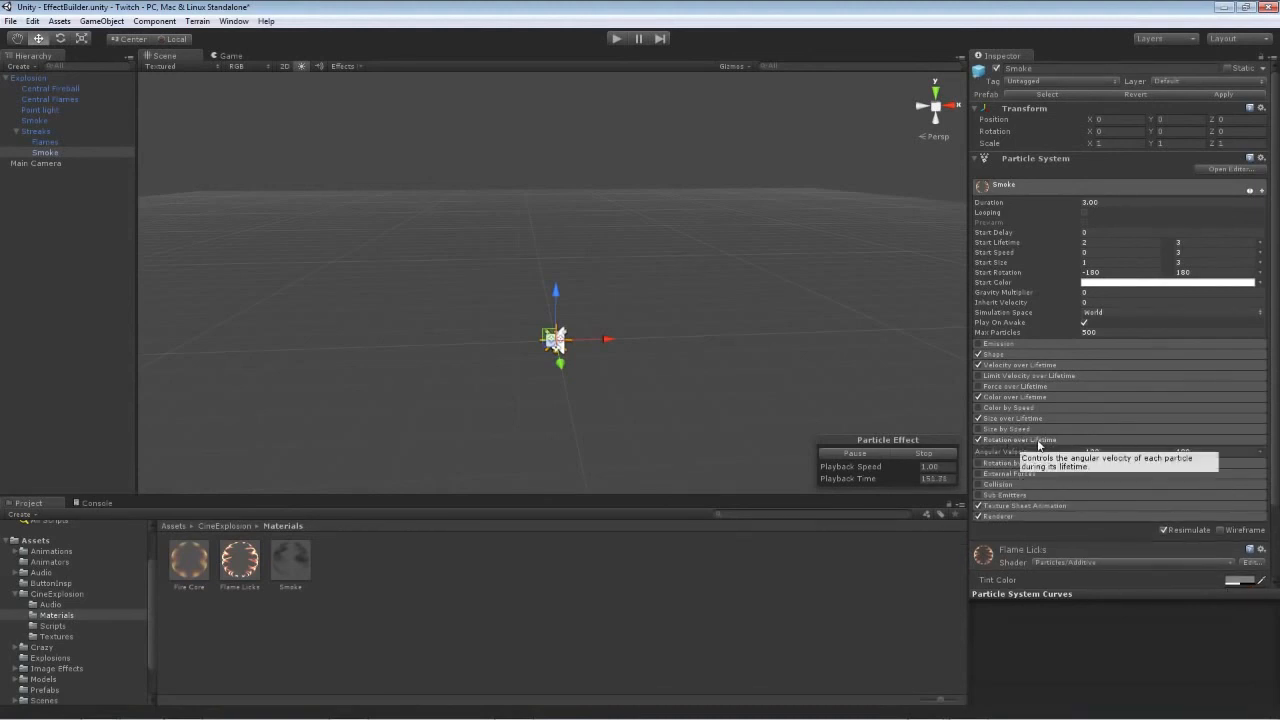
left_click(1038, 441)
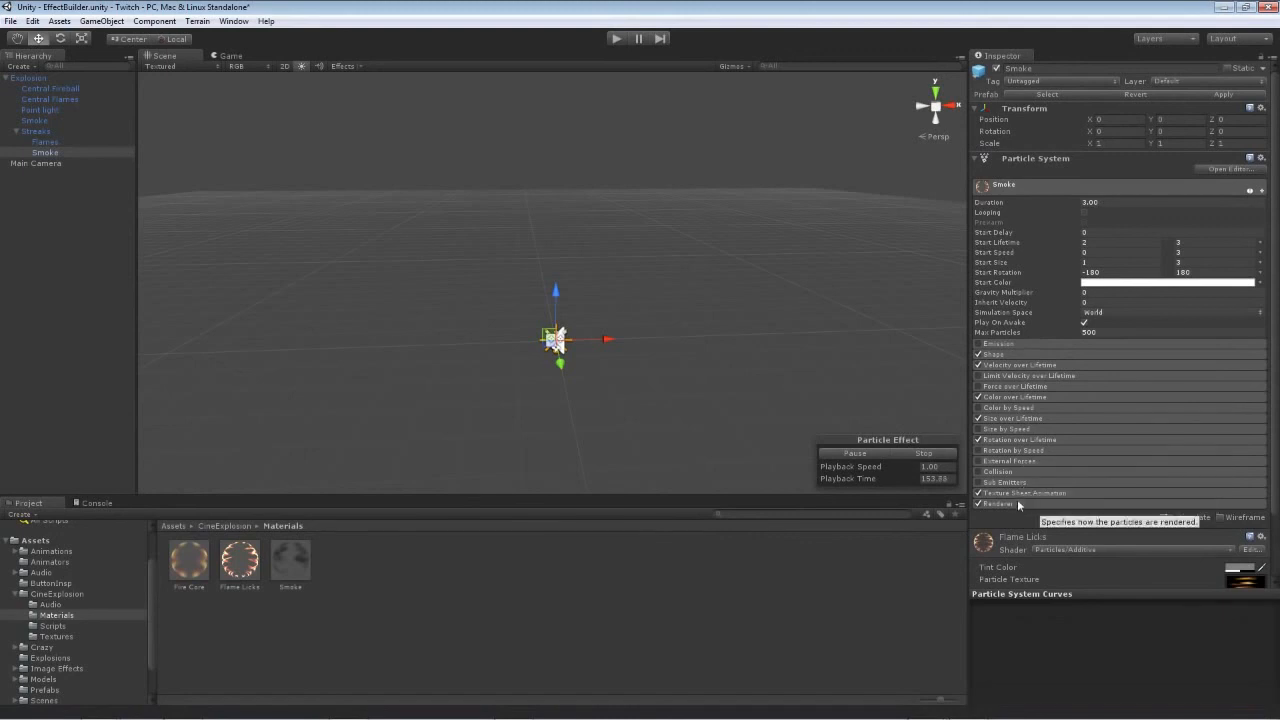
left_click(1020, 493)
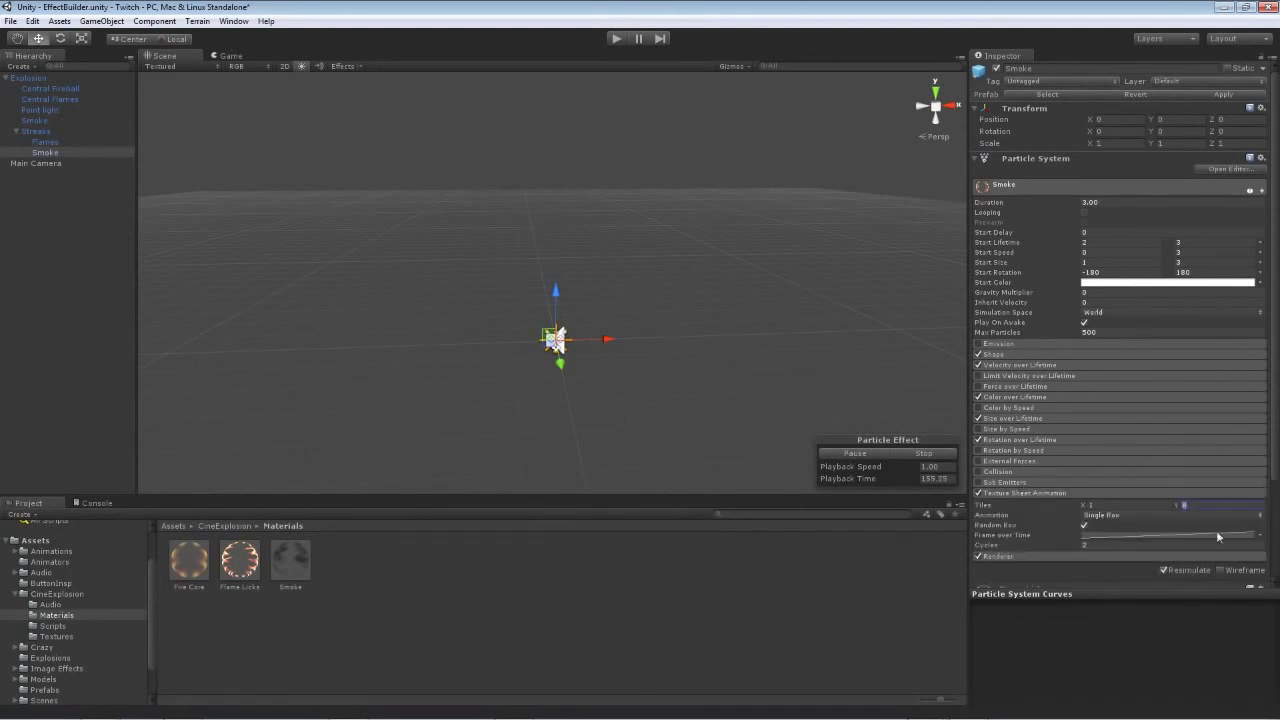
scroll(1272, 466, "down", 3)
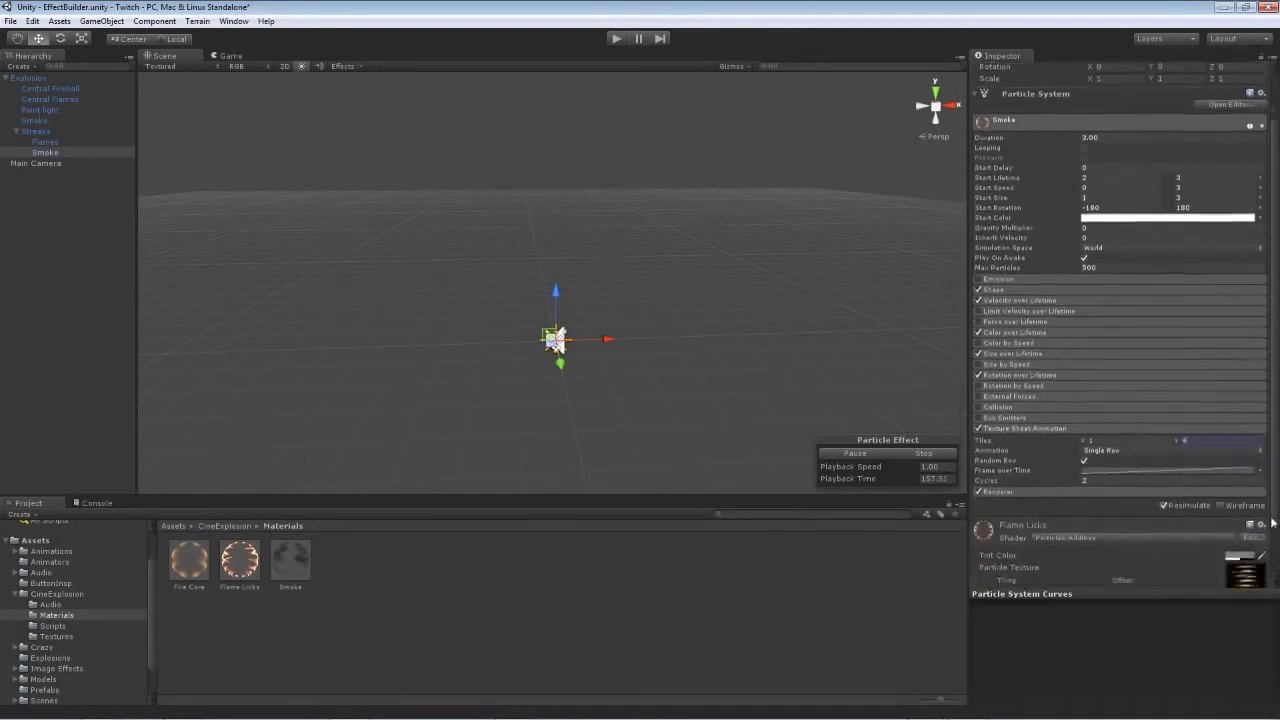
left_click(1010, 403)
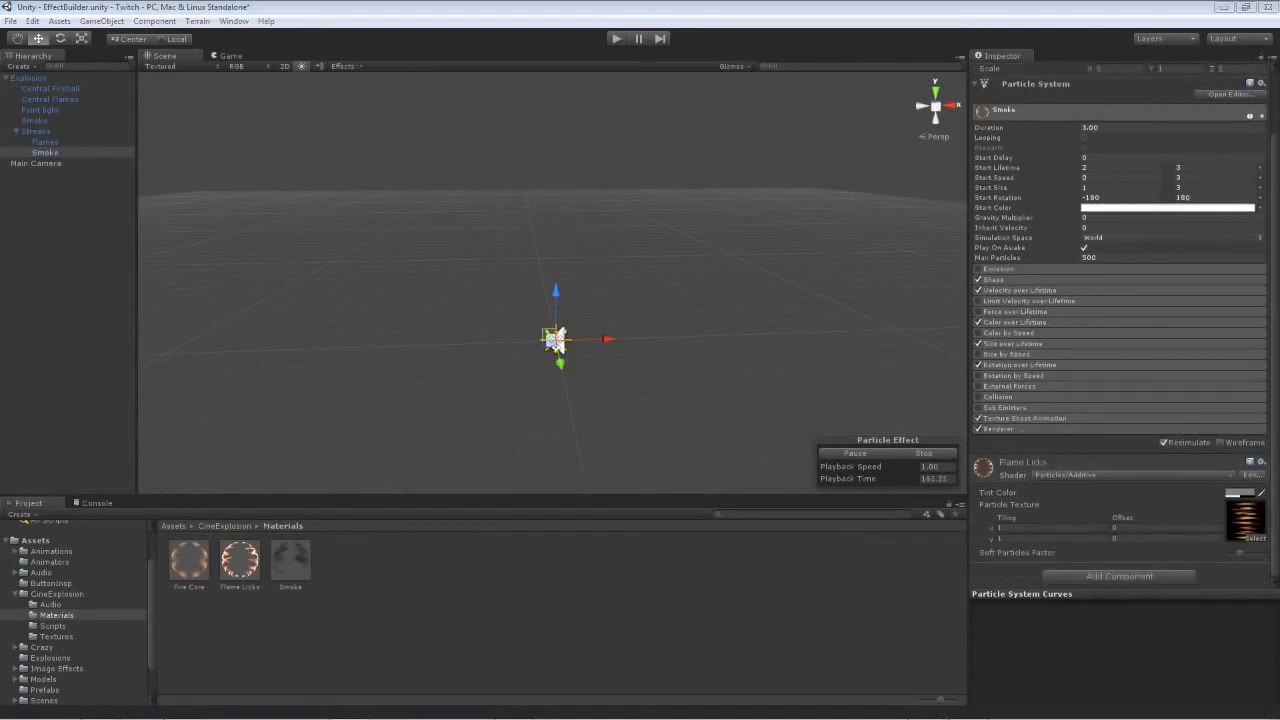
- Assign the Smoke material in the Renderer, set Sorting Fudge to 200 and enable Cast Shadows and Receive Shadows
left_click(1029, 429)
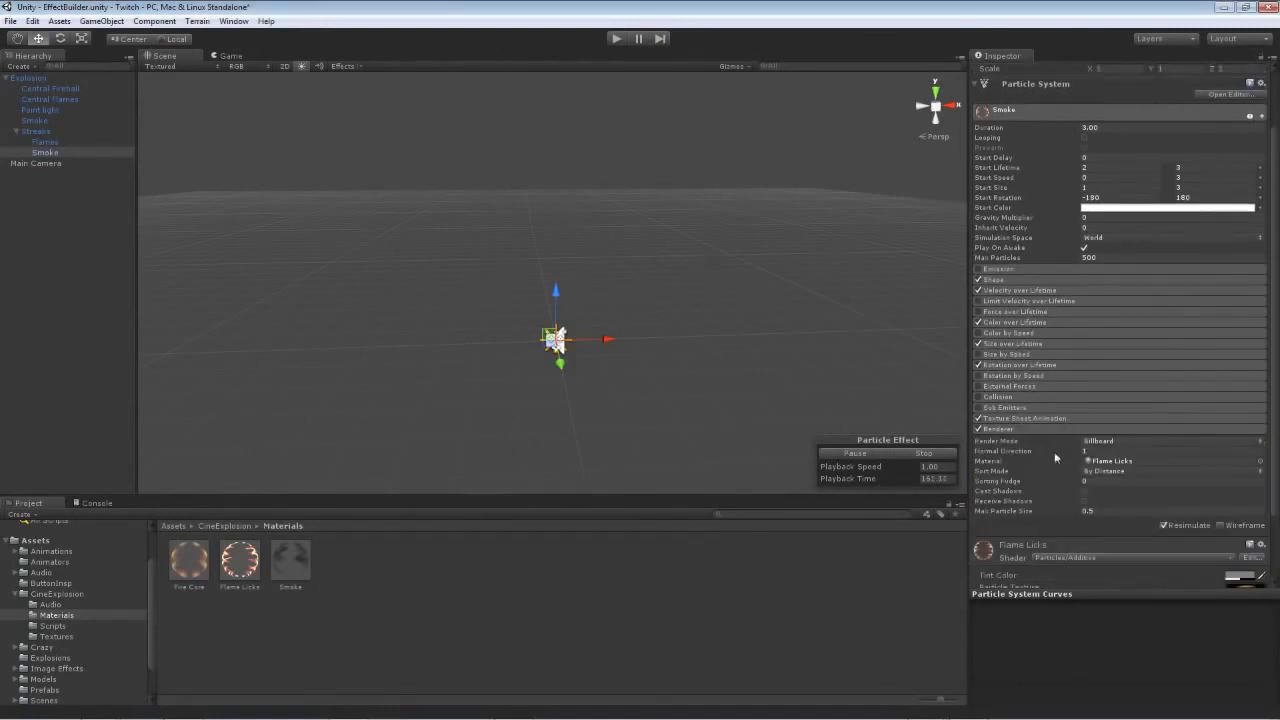
left_click_drag(290, 558, 1125, 462)
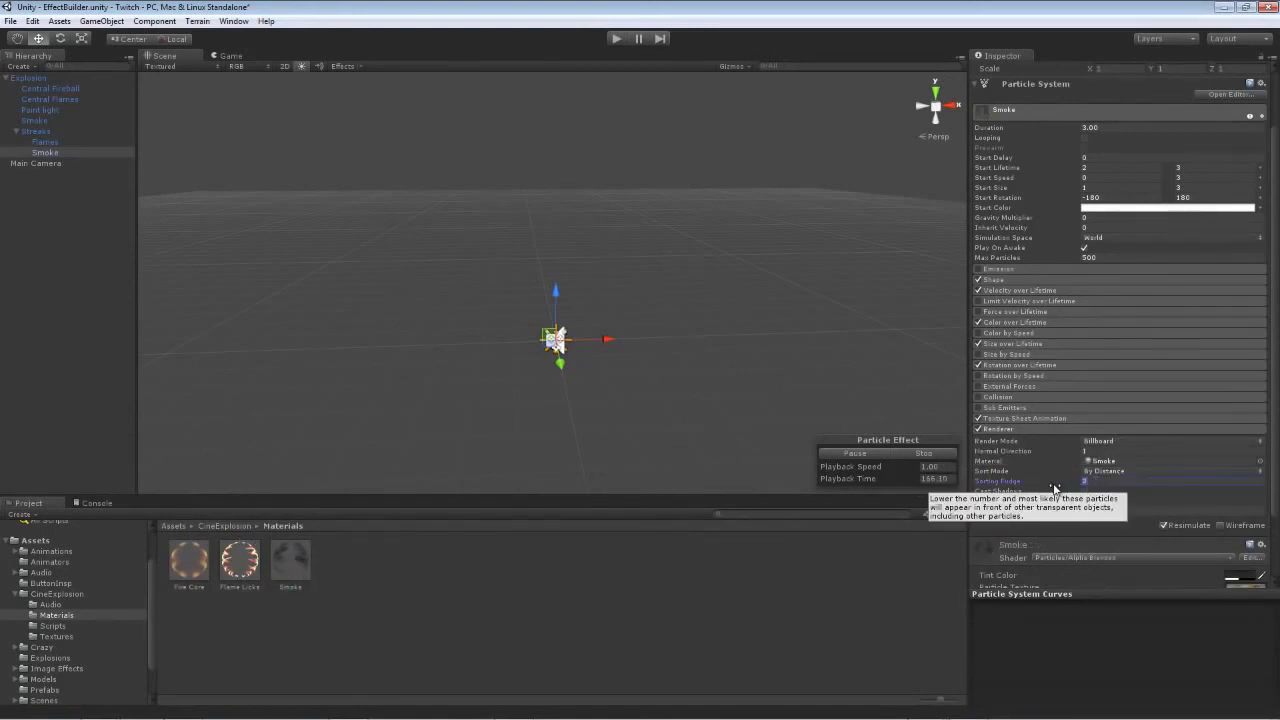
type("200")
key("Tab")
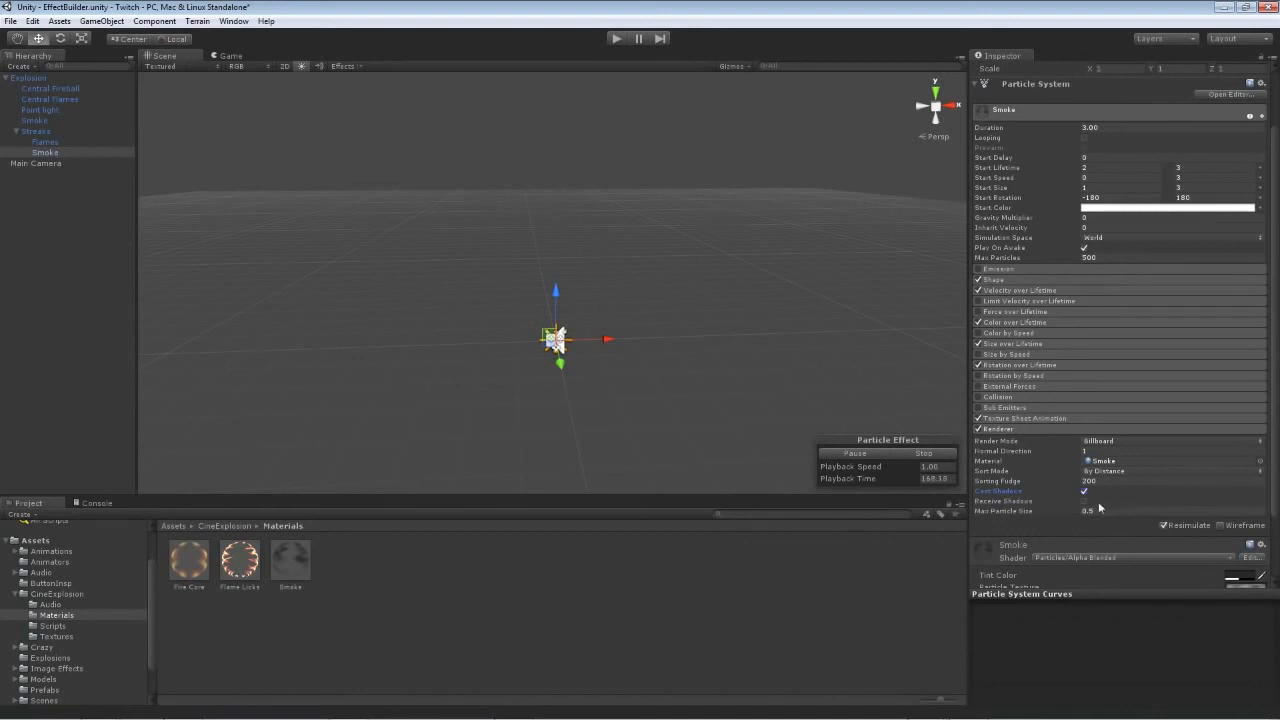
key("Tab")
key("space")
- Select the Explosion parent object, then save the scene and the project
left_click(30, 78)
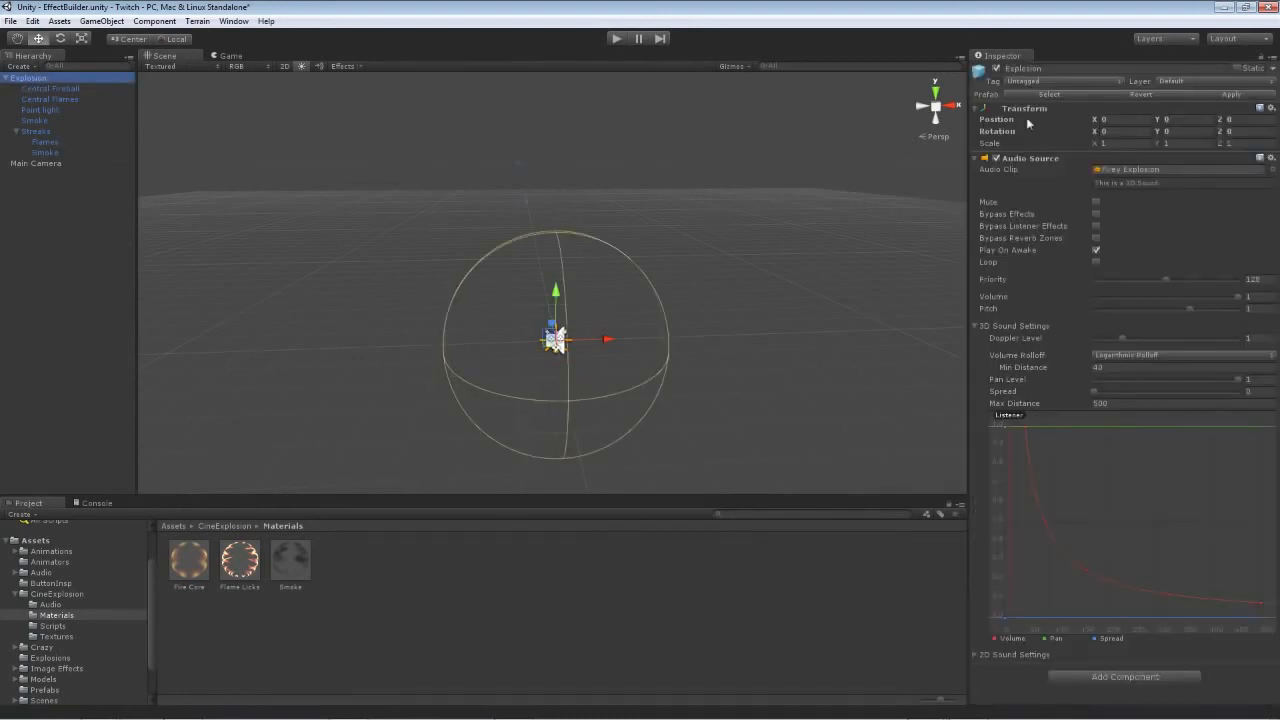
left_click(12, 21)
left_click(12, 22)
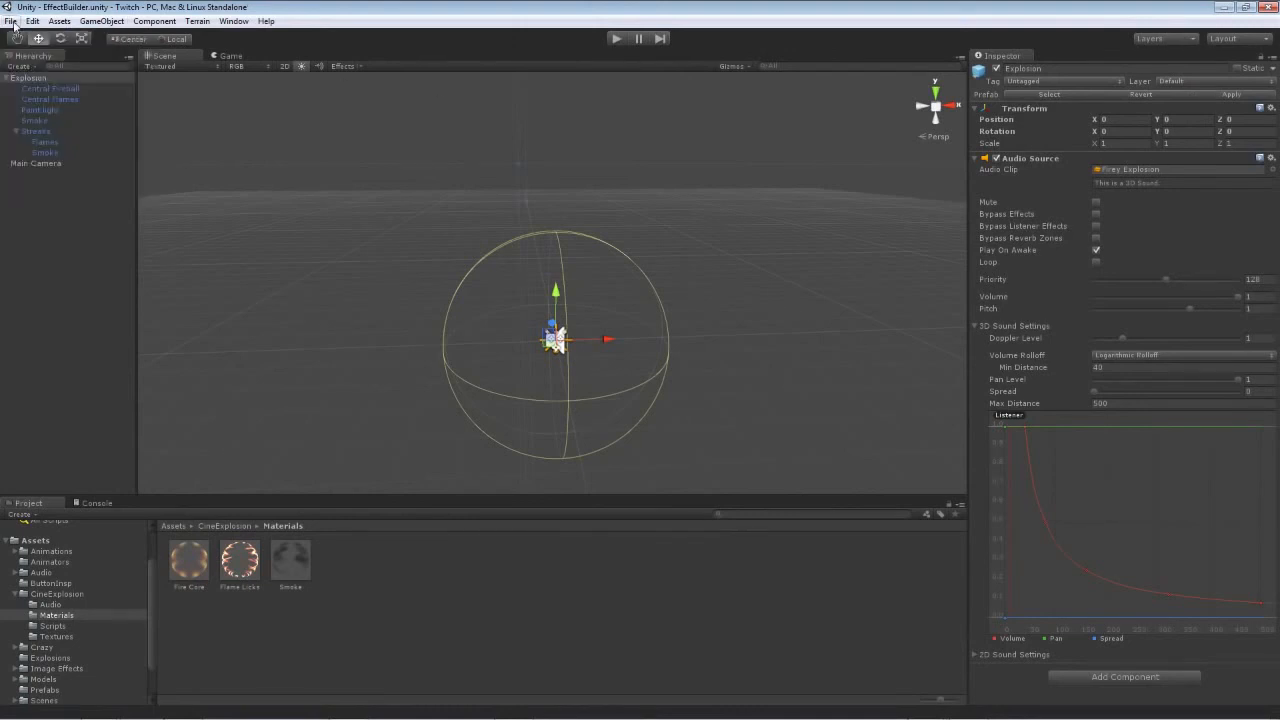
left_click(13, 22)
left_click(28, 137)
- Open the ExplosionsStart.unity scene from the Scenes folder
left_click(12, 21)
left_click(21, 57)
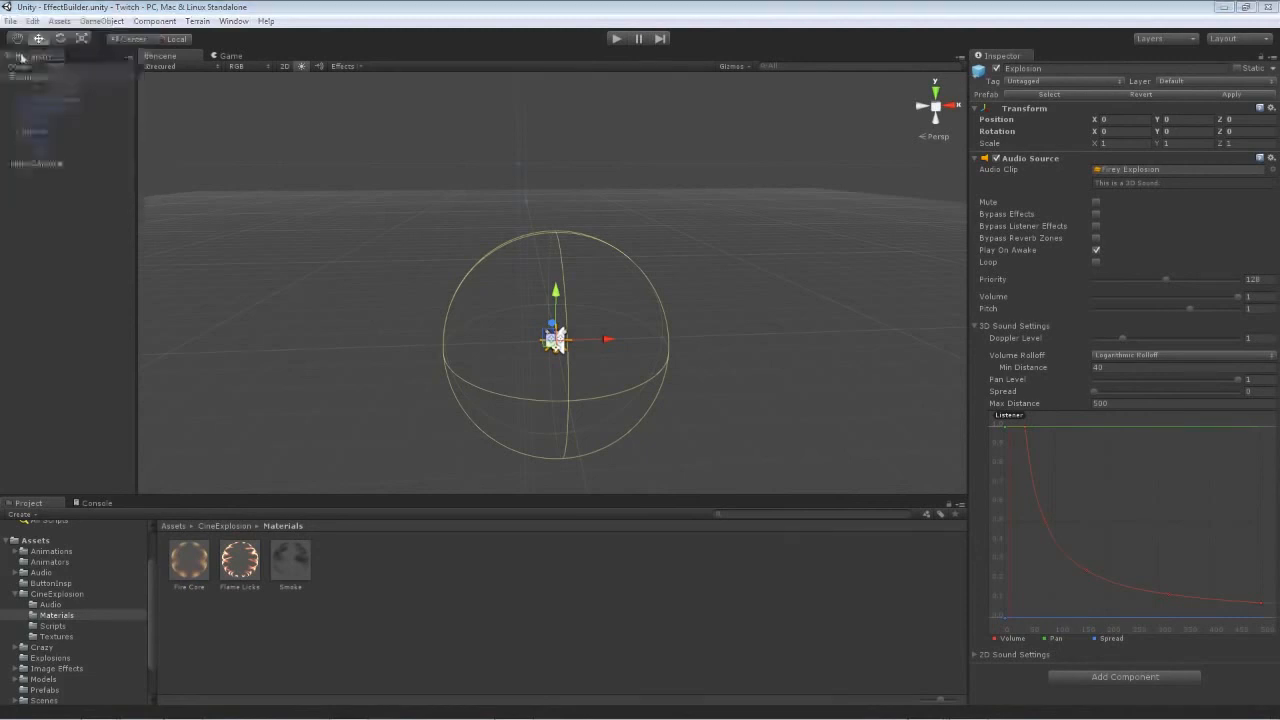
double_click(162, 262)
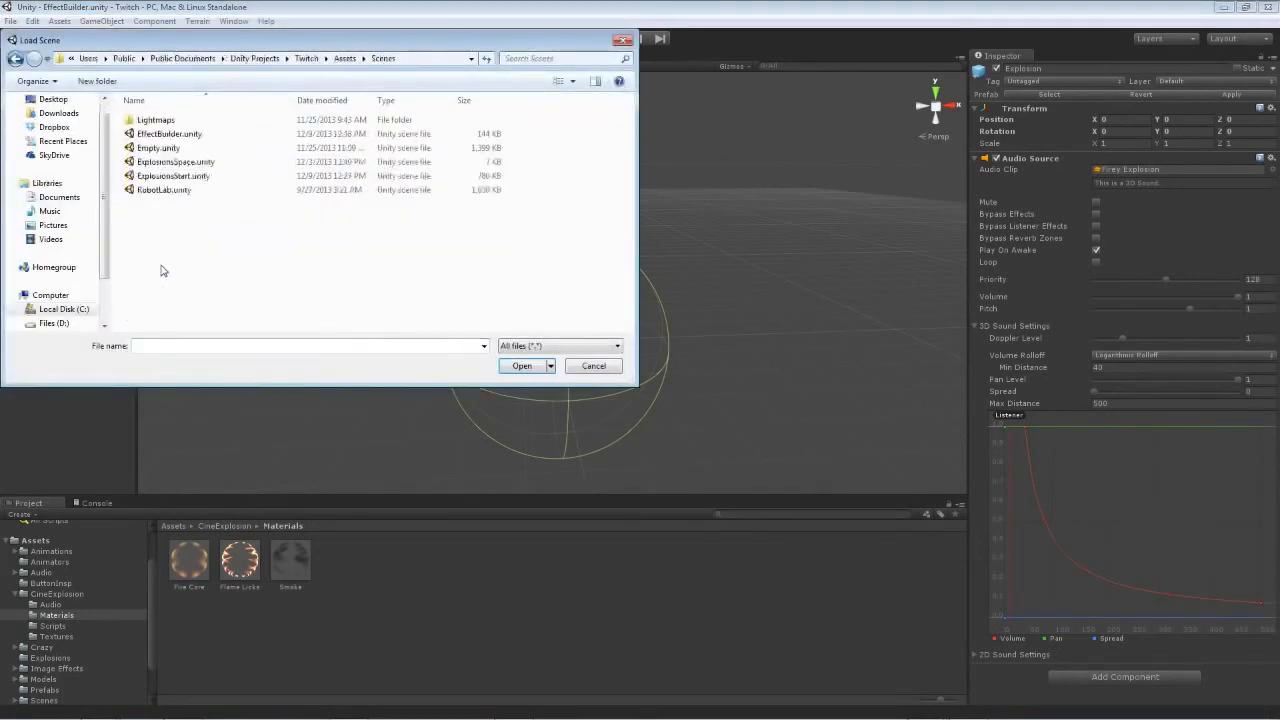
double_click(163, 176)
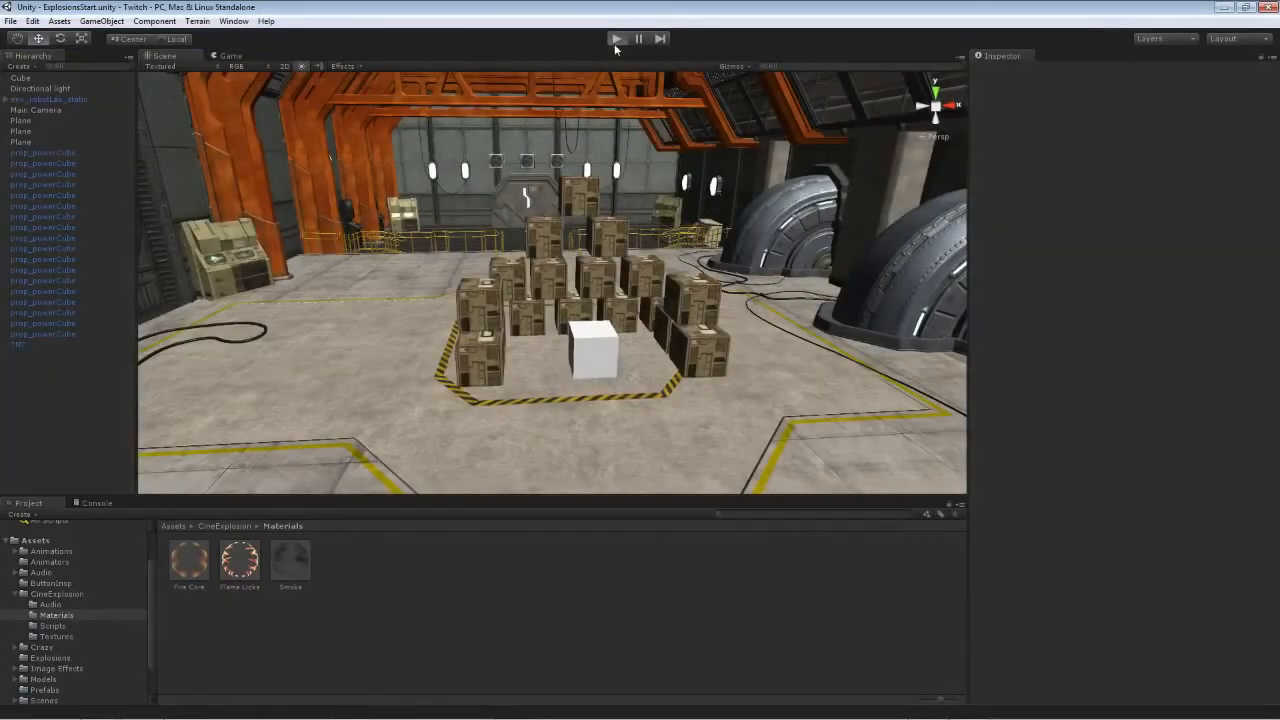
- Play the scene, detonate the white cube to check the explosion, and stop playback
left_click(616, 38)
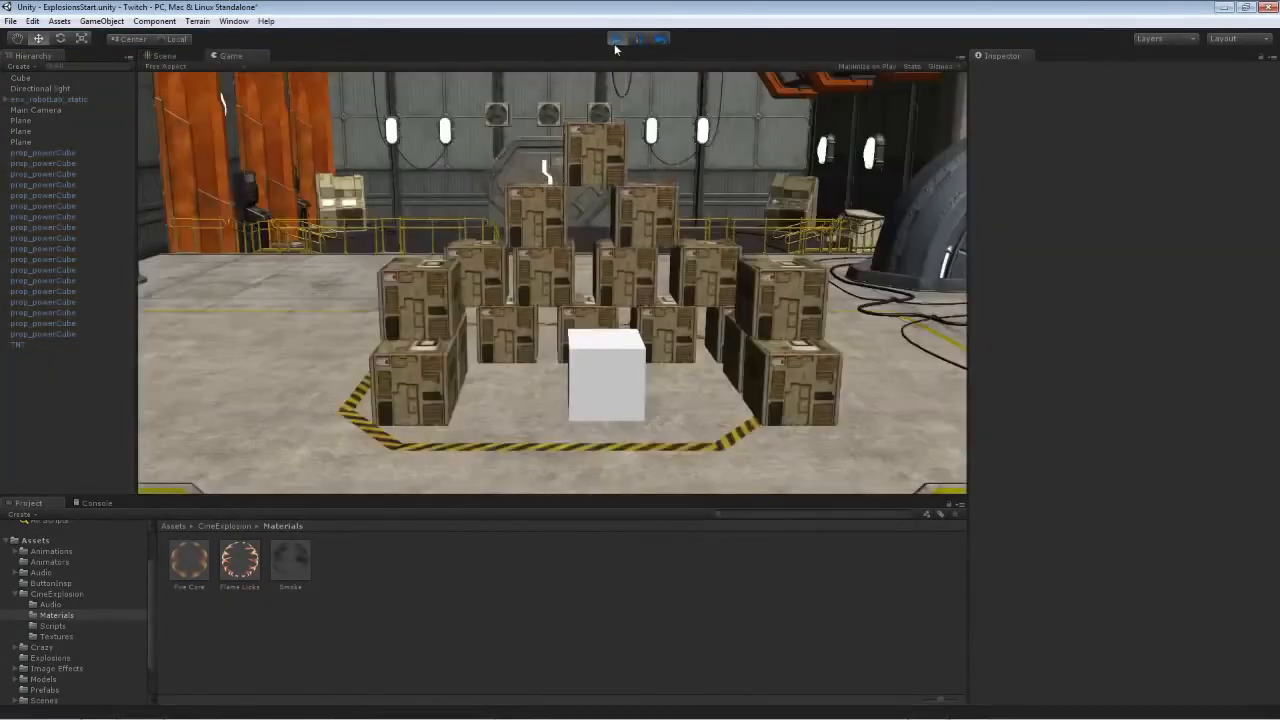
left_click(608, 356)
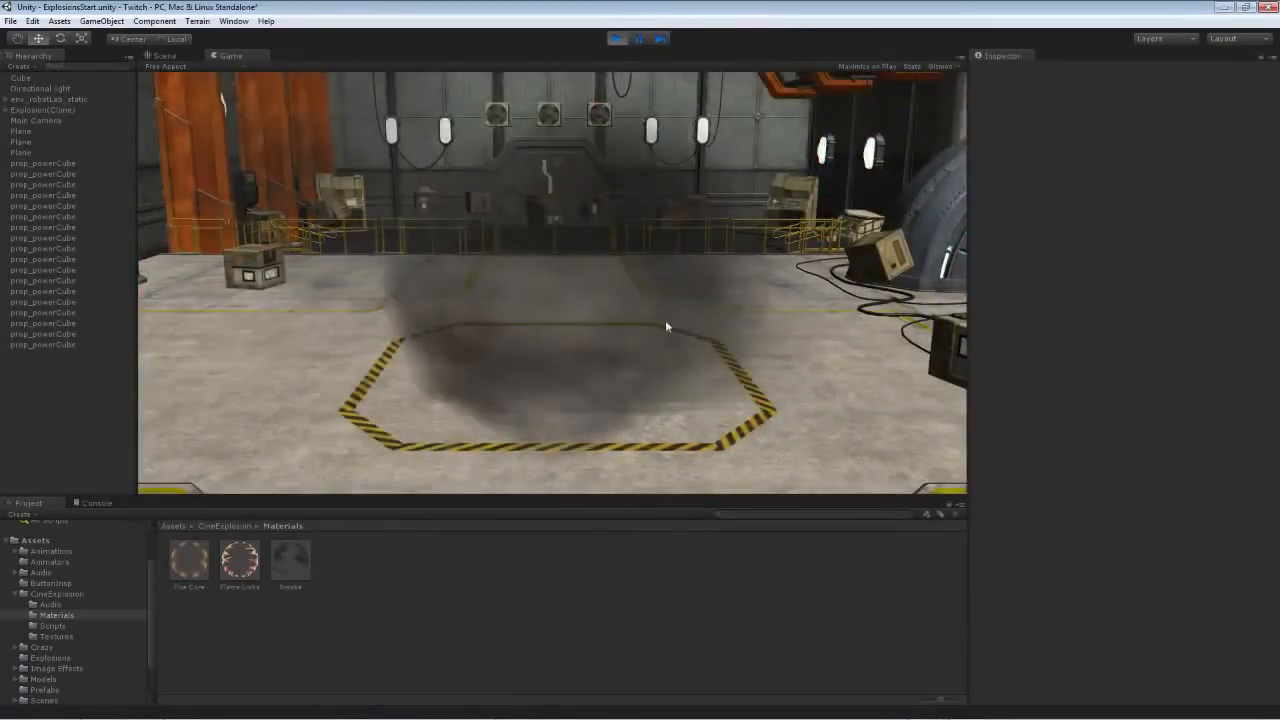
left_click(617, 39)
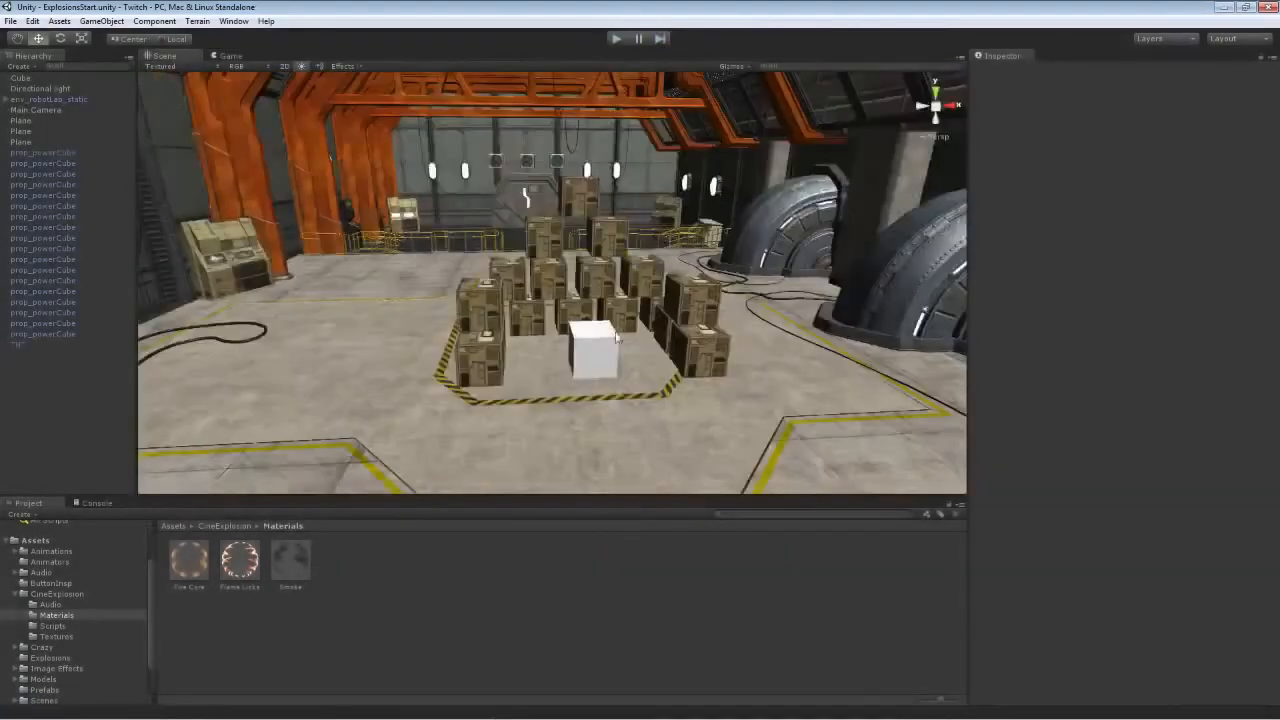
- Move the Main Camera back away from the crates to about Y 5.11, Z -18.02
right_click_drag(614, 331, 706, 372)
left_click(786, 166)
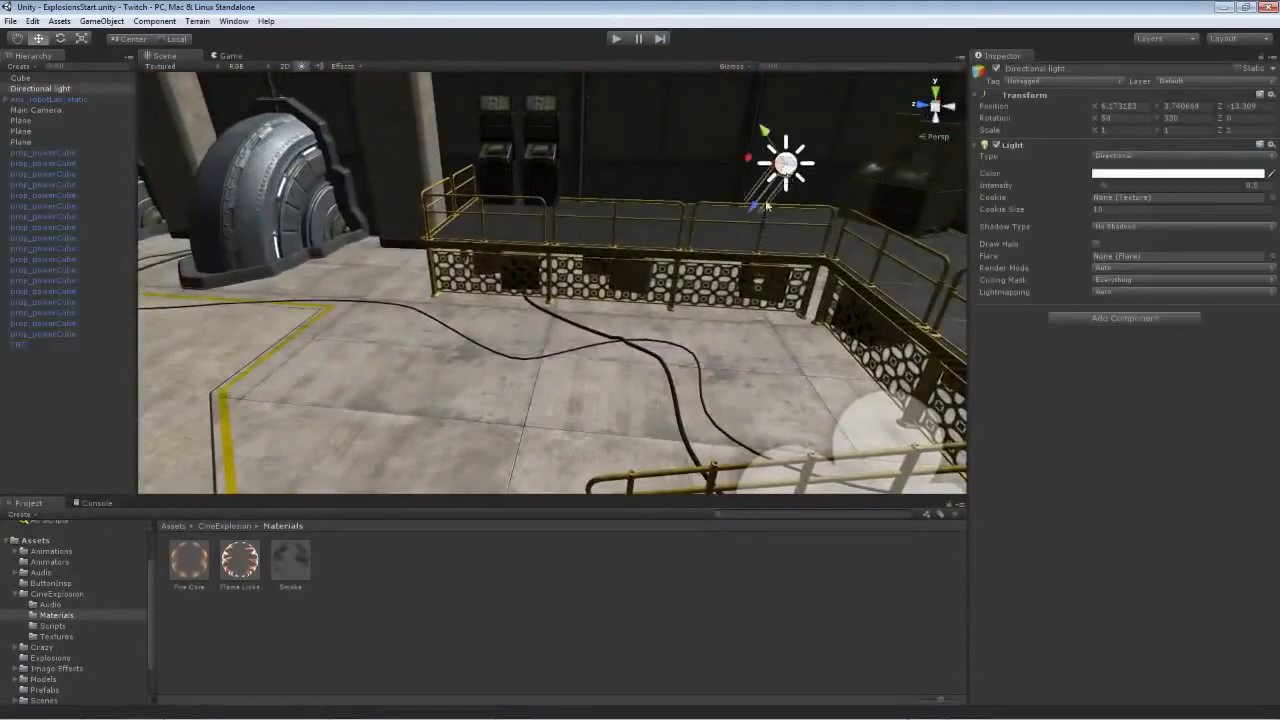
mouse_move(546, 318)
right_mouse_down()
mouse_move(663, 284)
mouse_move(629, 311)
mouse_move(555, 314)
right_mouse_up()
key("d")
key("s")
left_click(534, 316)
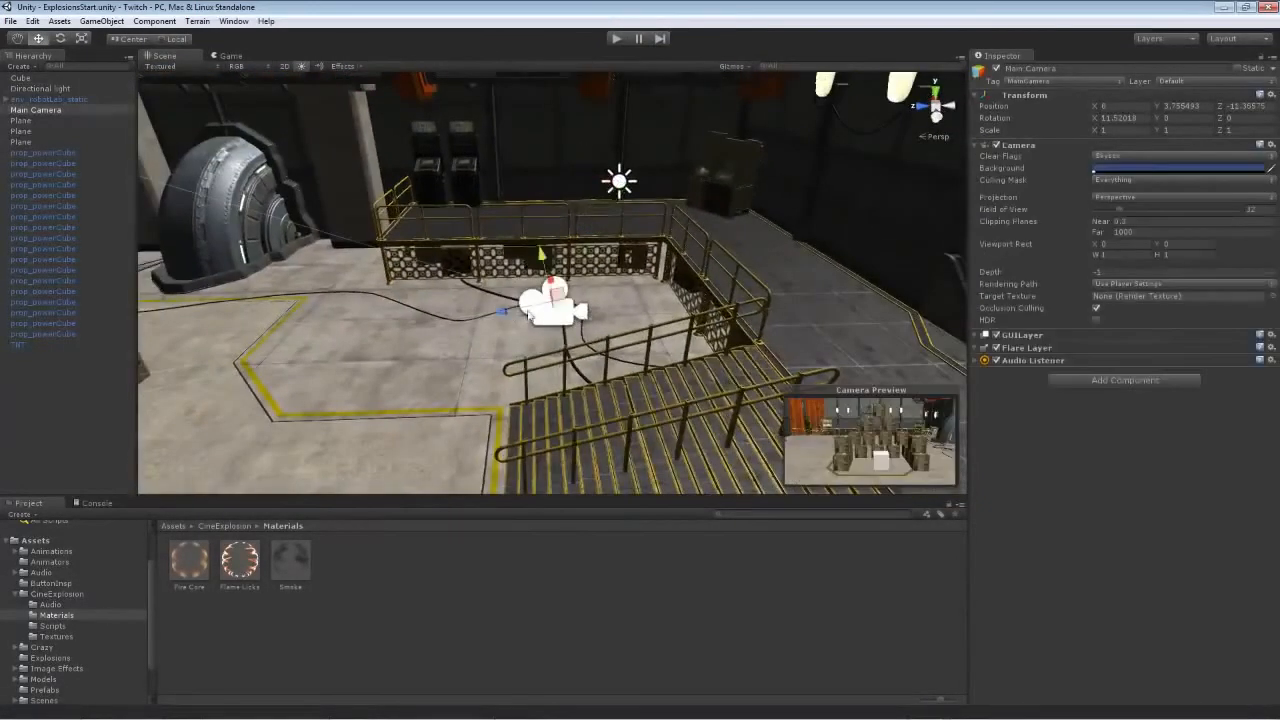
left_click_drag(506, 314, 1064, 213)
- Play the scene again and detonate the white cube to view the explosion from the more distant camera
left_click(624, 38)
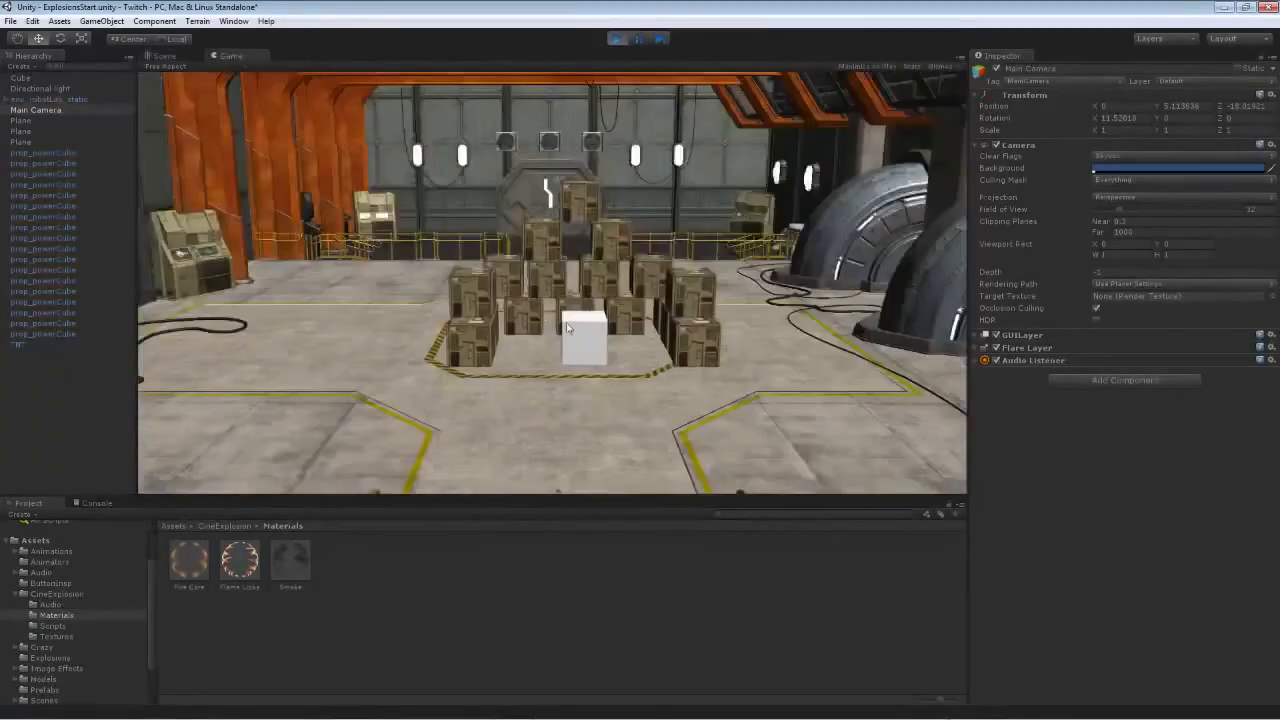
left_click(567, 327)
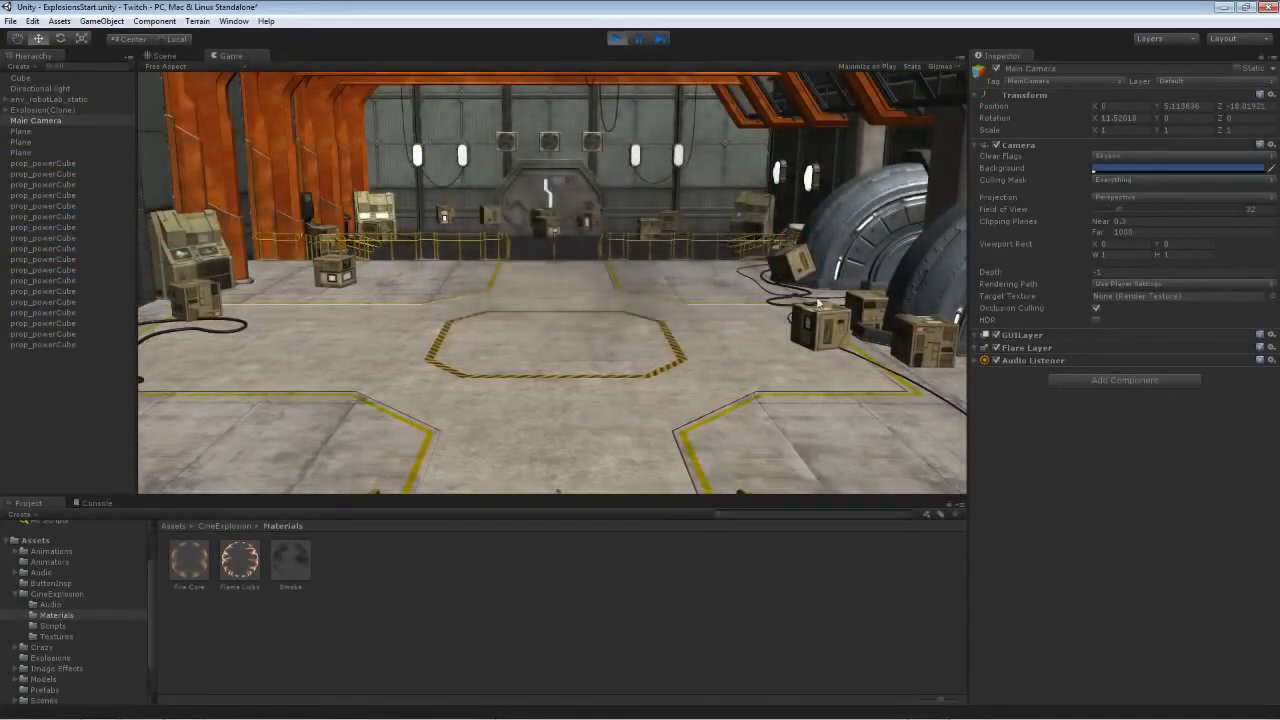
- Replay the scene several times, detonating the white cube to review the flames and smoke, and stop playback
left_click(616, 38)
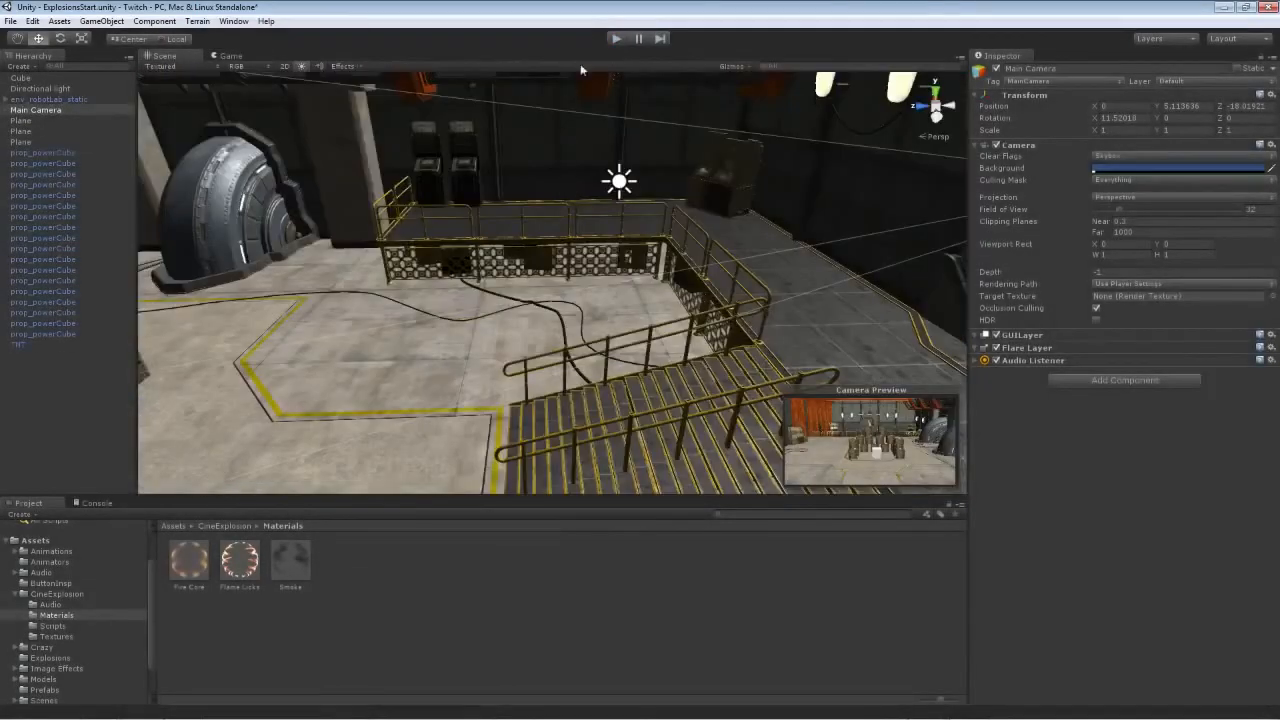
left_click(616, 38)
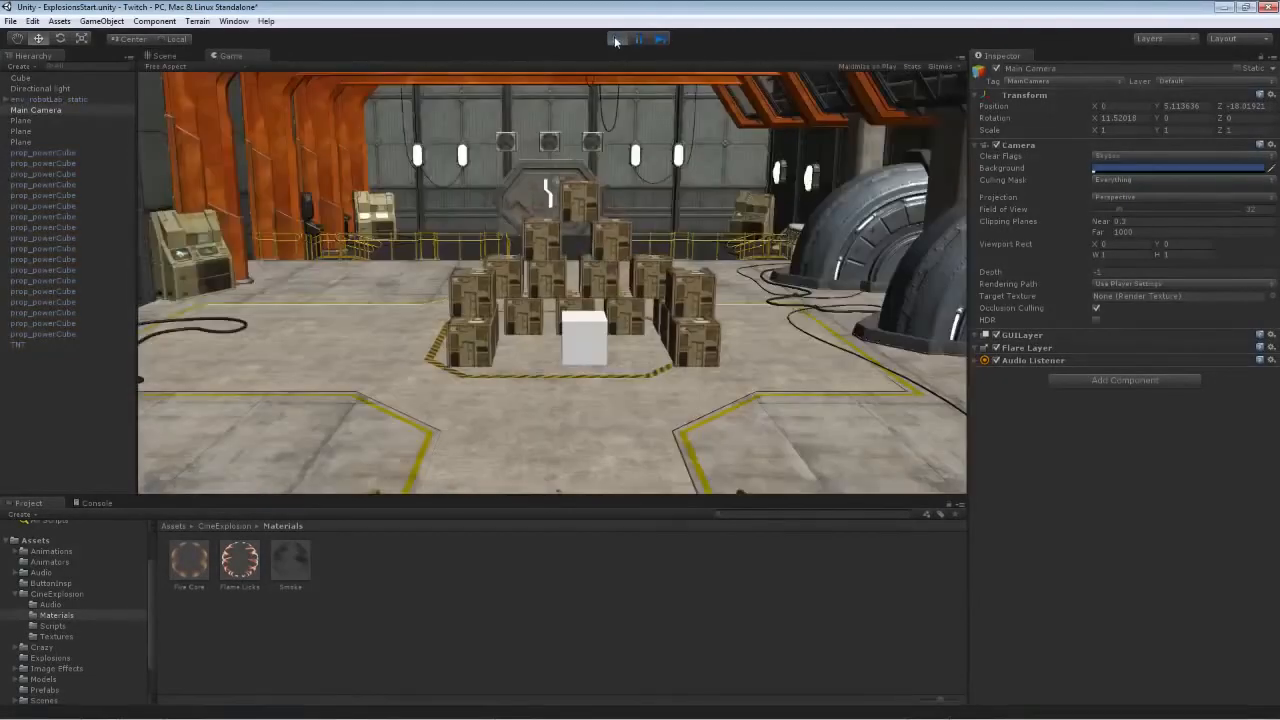
left_click(616, 38)
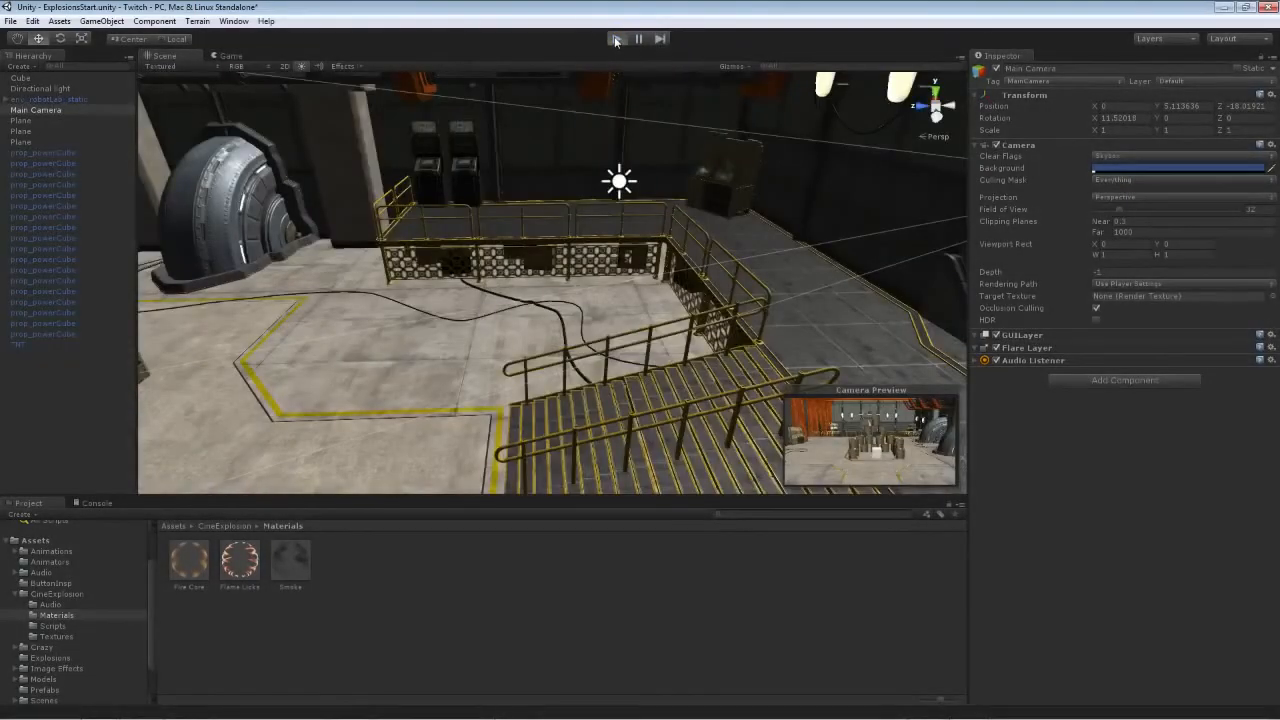
left_click(616, 39)
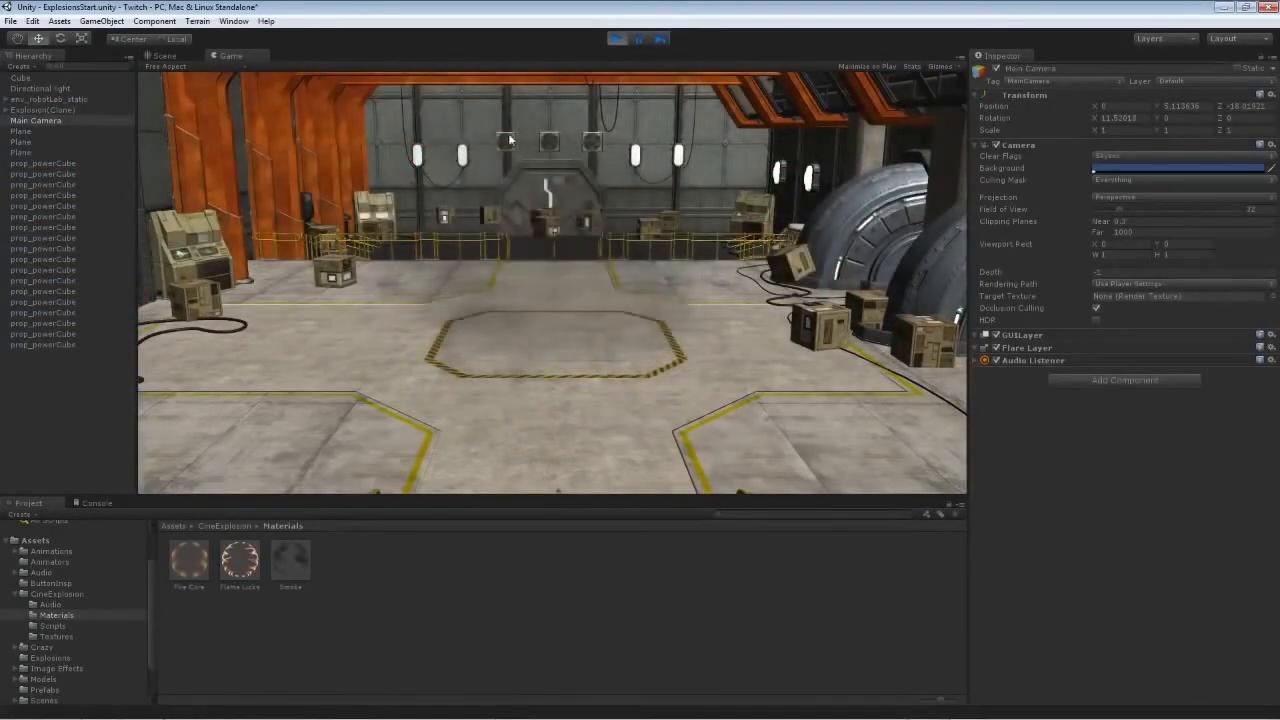
left_click(616, 39)
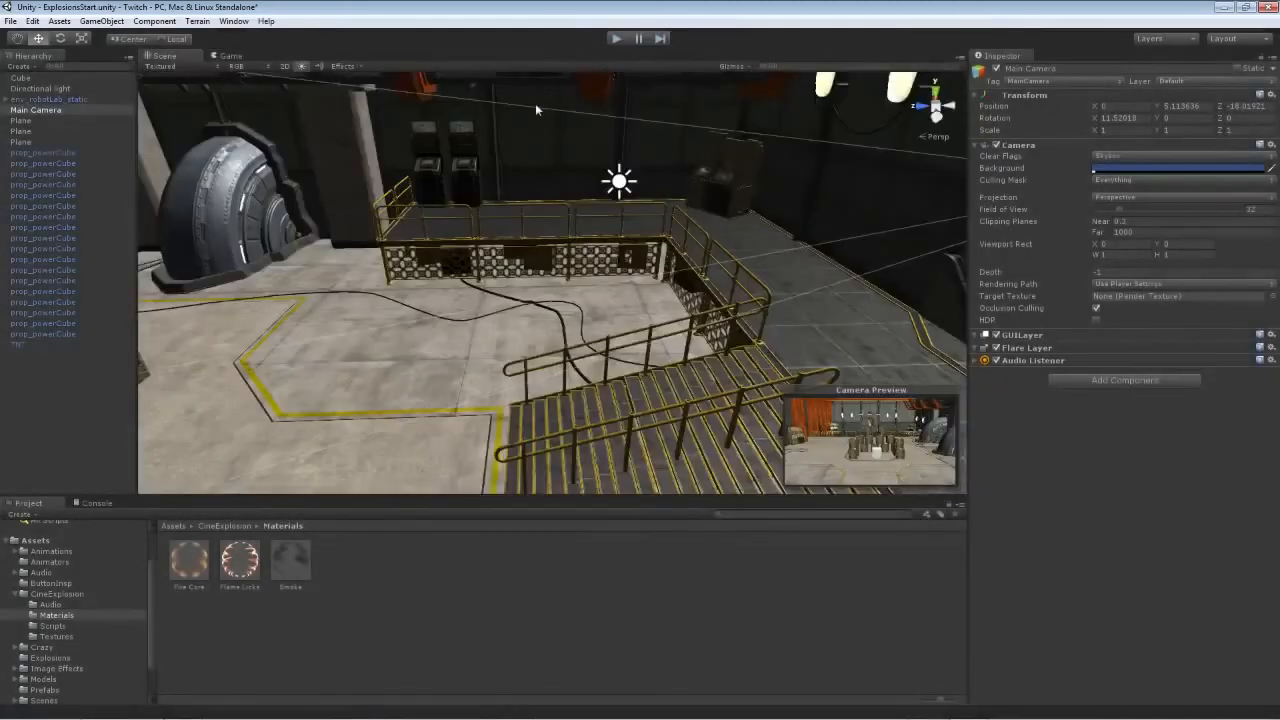
left_click(615, 39)
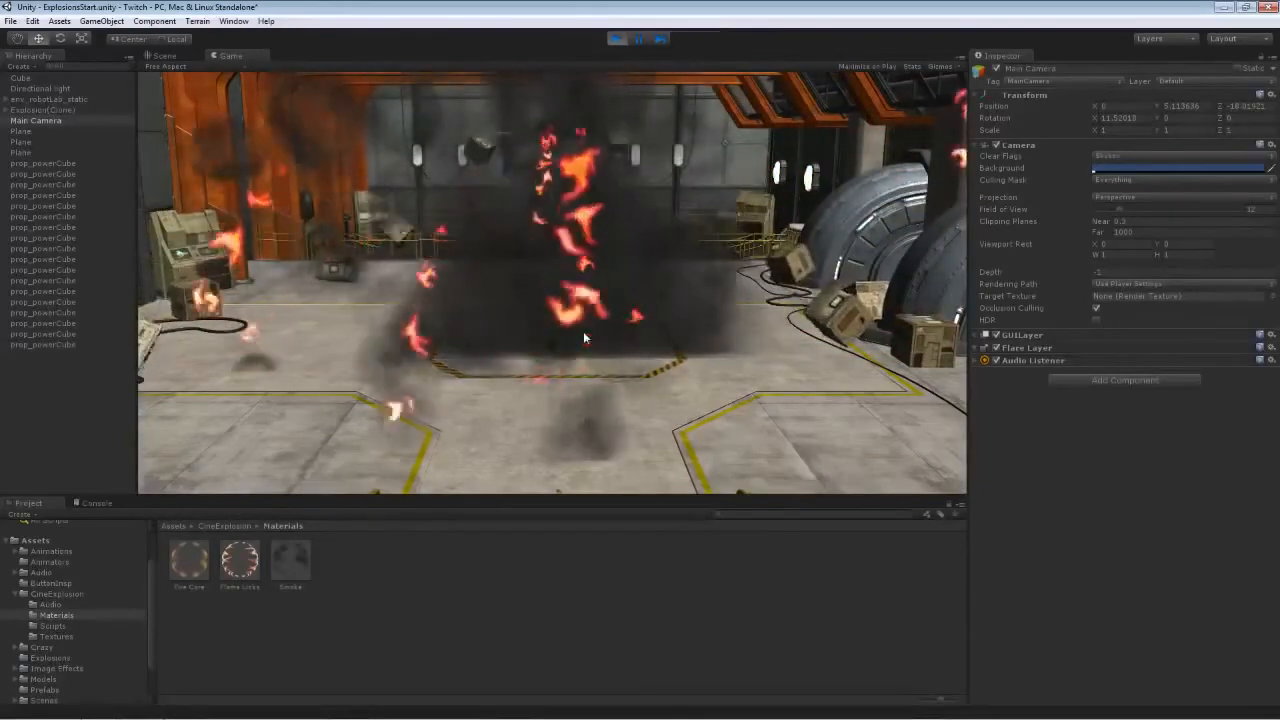
left_click(612, 39)
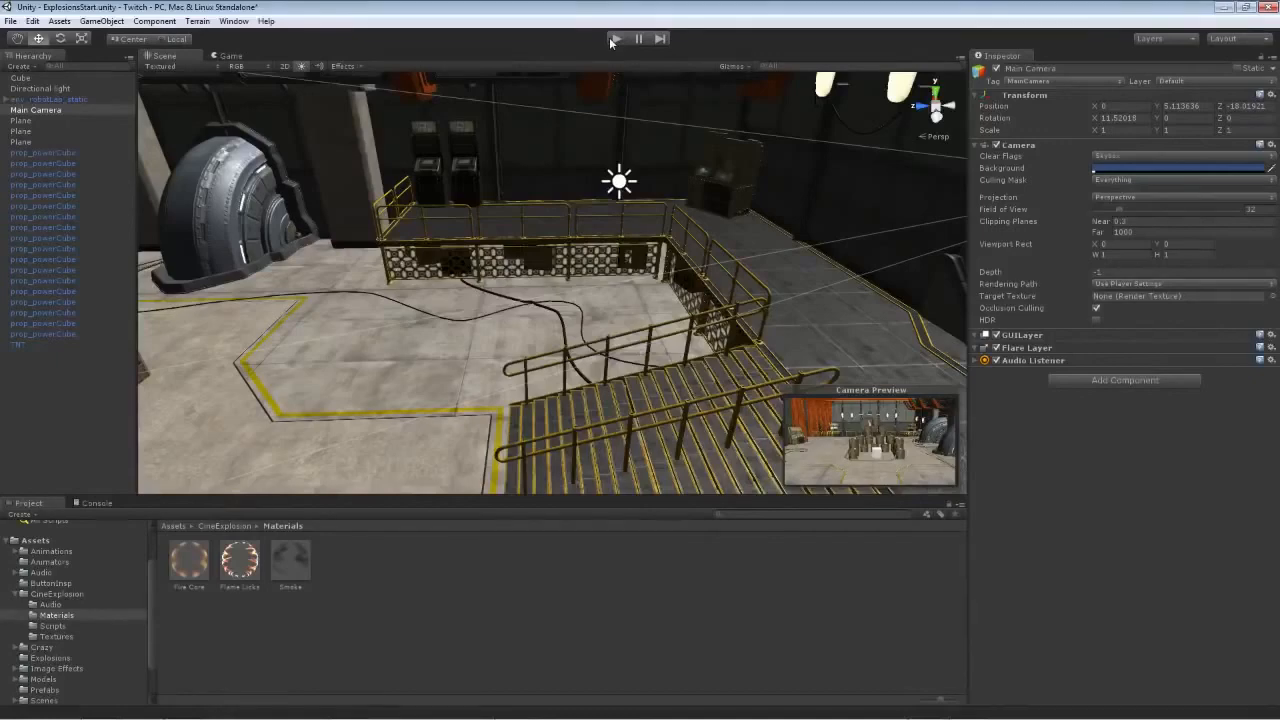
- Inspect the crate stack up close, detonate the white cube in one more playback, and stop the scene
right_click_drag(582, 168, 292, 229)
key("w")
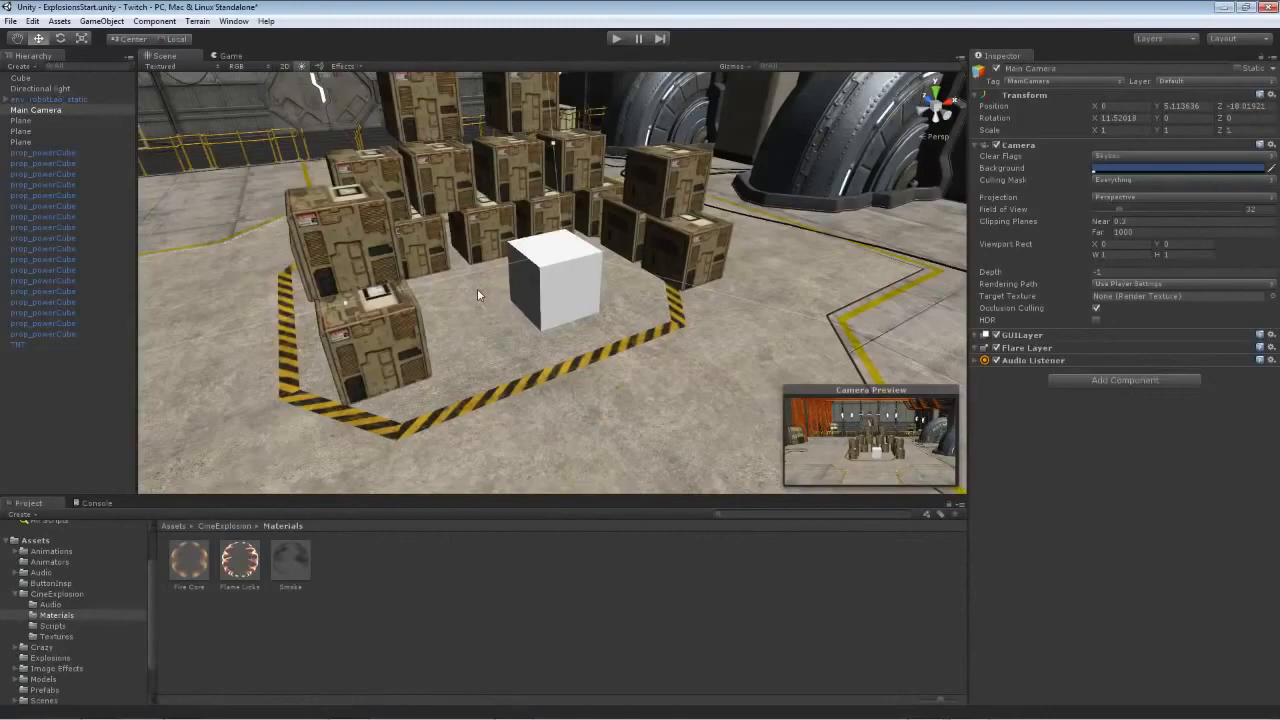
left_click(616, 38)
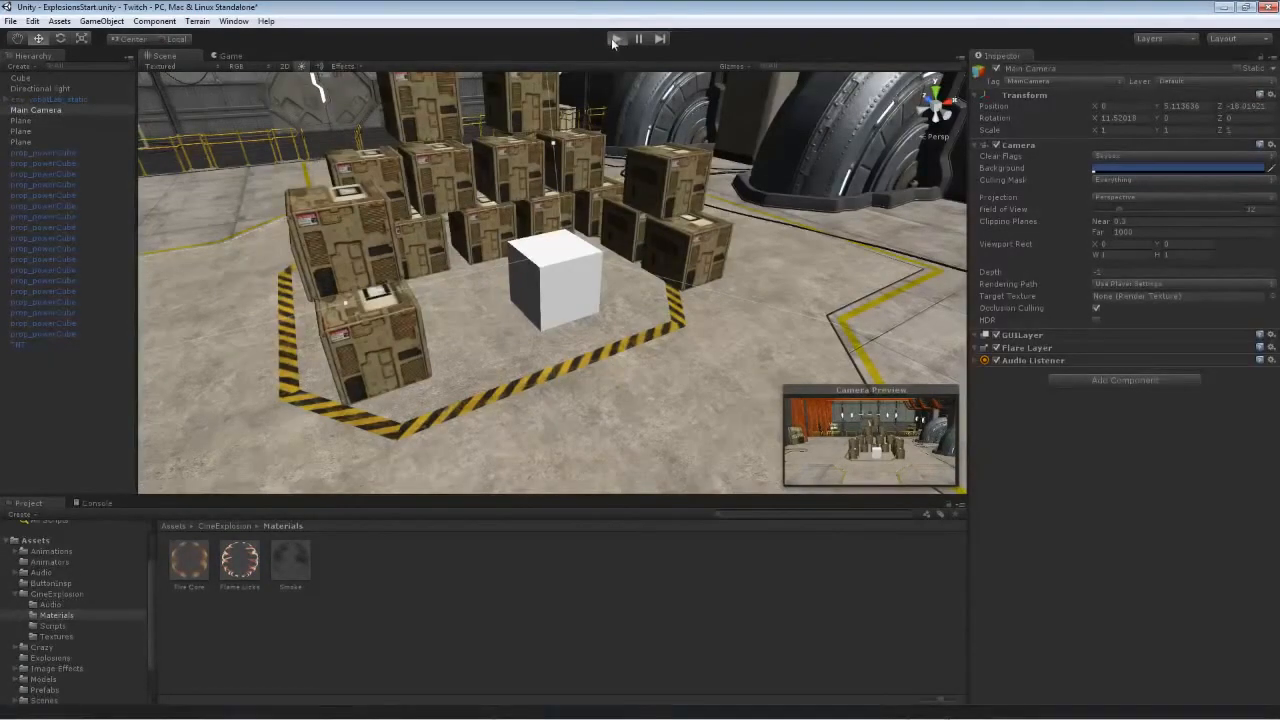
left_click(590, 328)
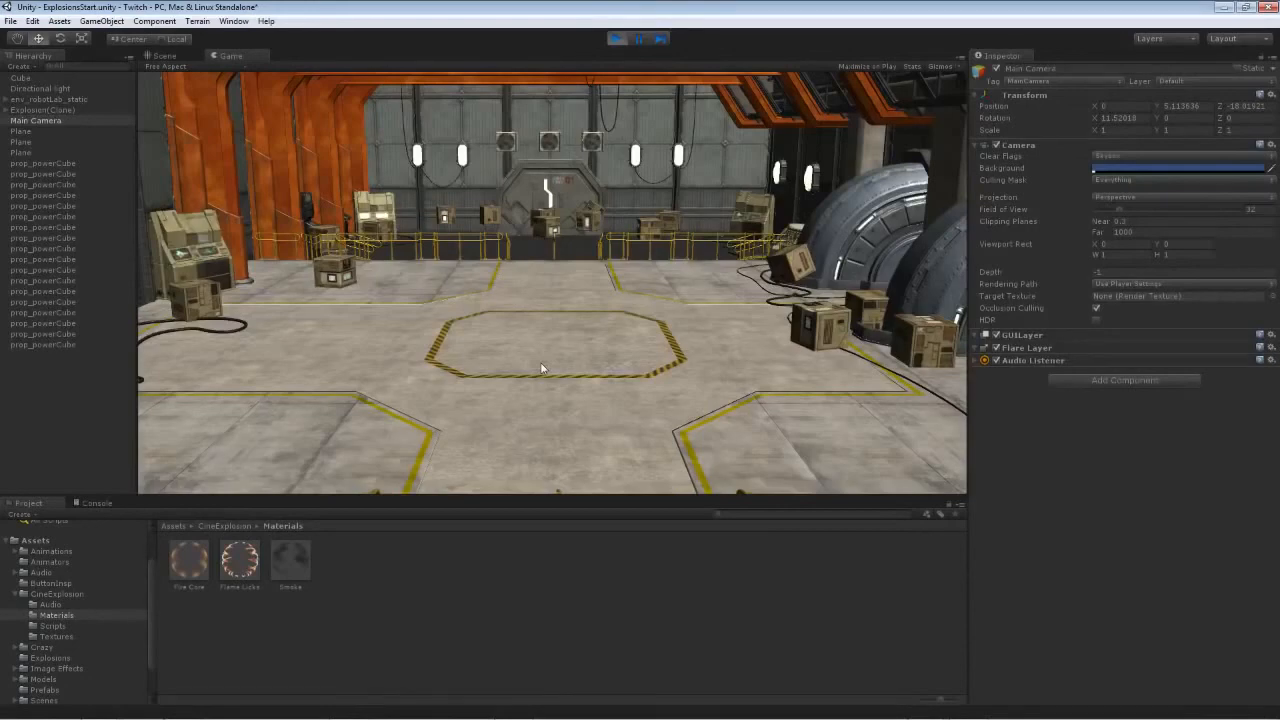
left_click(618, 43)
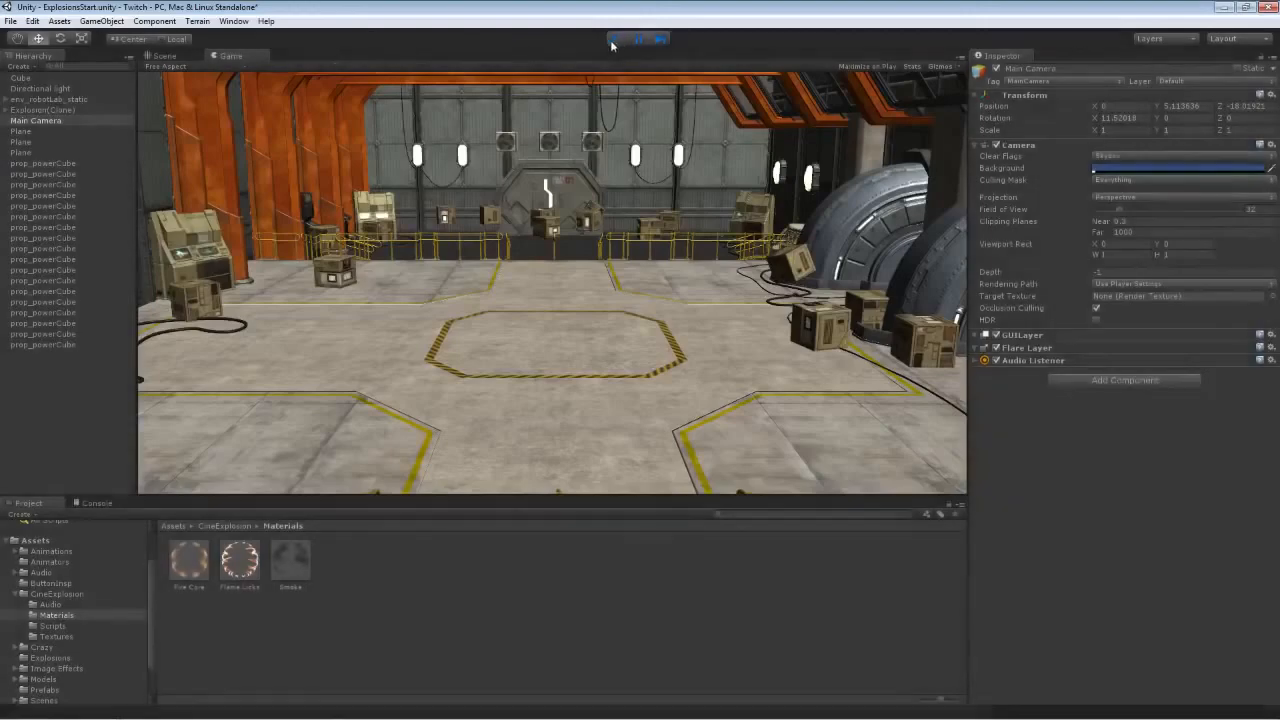
- Save the ExplosionsStart scene and open ExplosionsSpace.unity from the Scenes folder
left_click(10, 21)
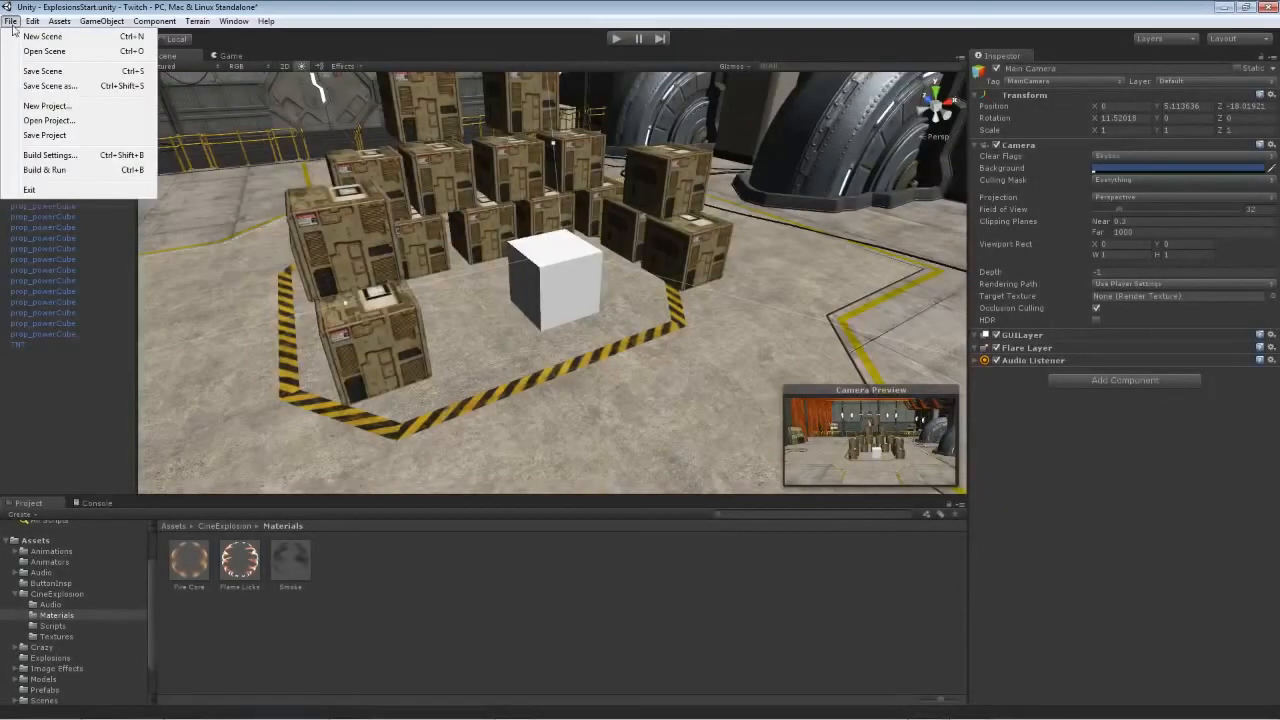
left_click(54, 71)
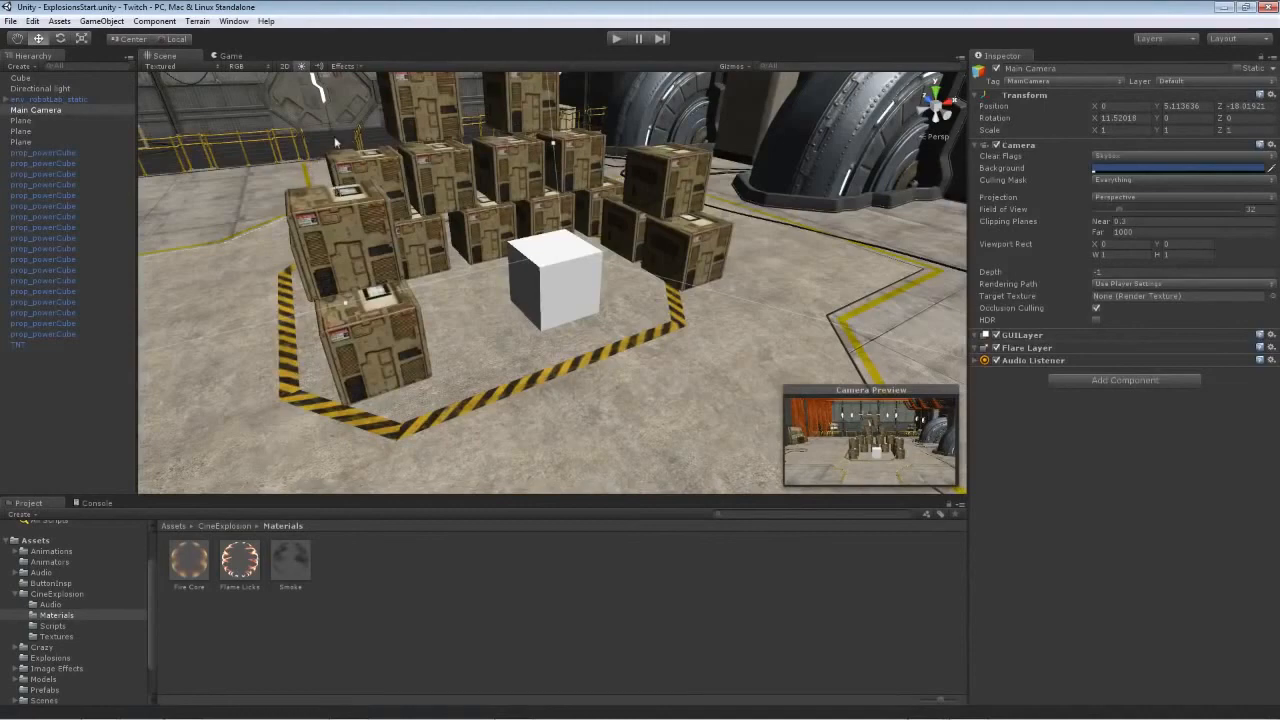
left_click(11, 21)
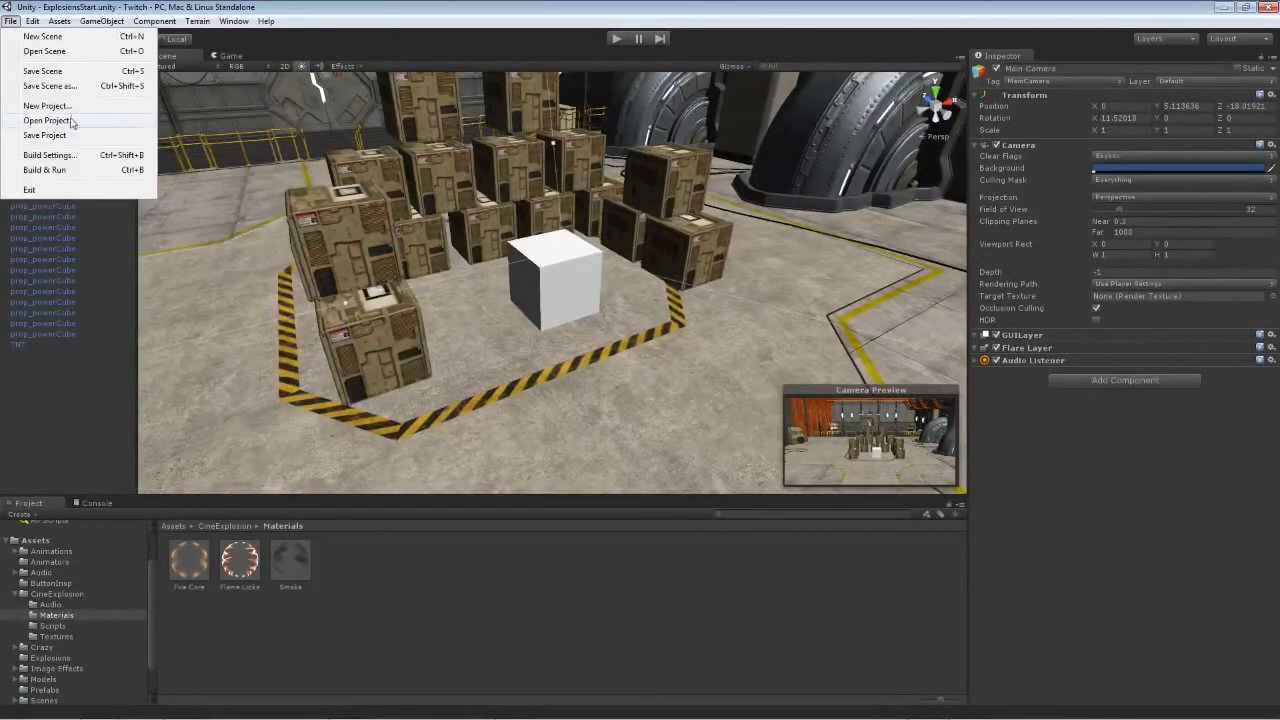
left_click(50, 52)
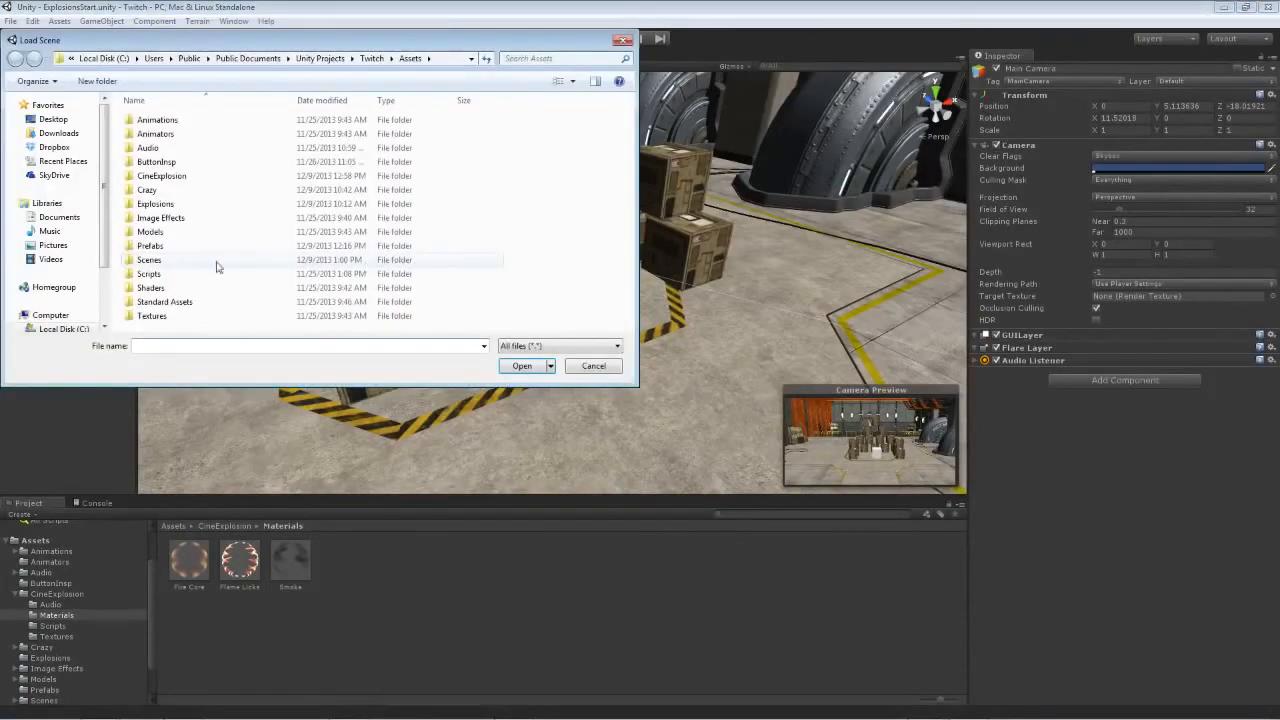
double_click(217, 265)
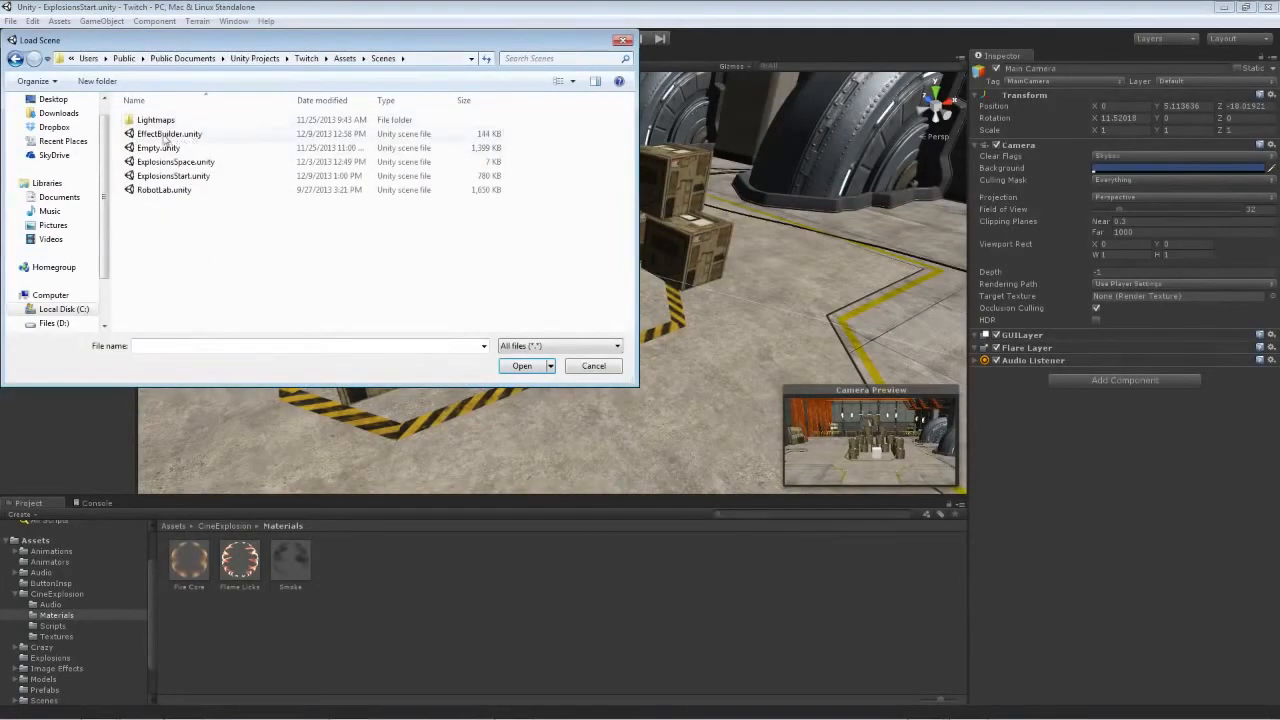
double_click(178, 162)
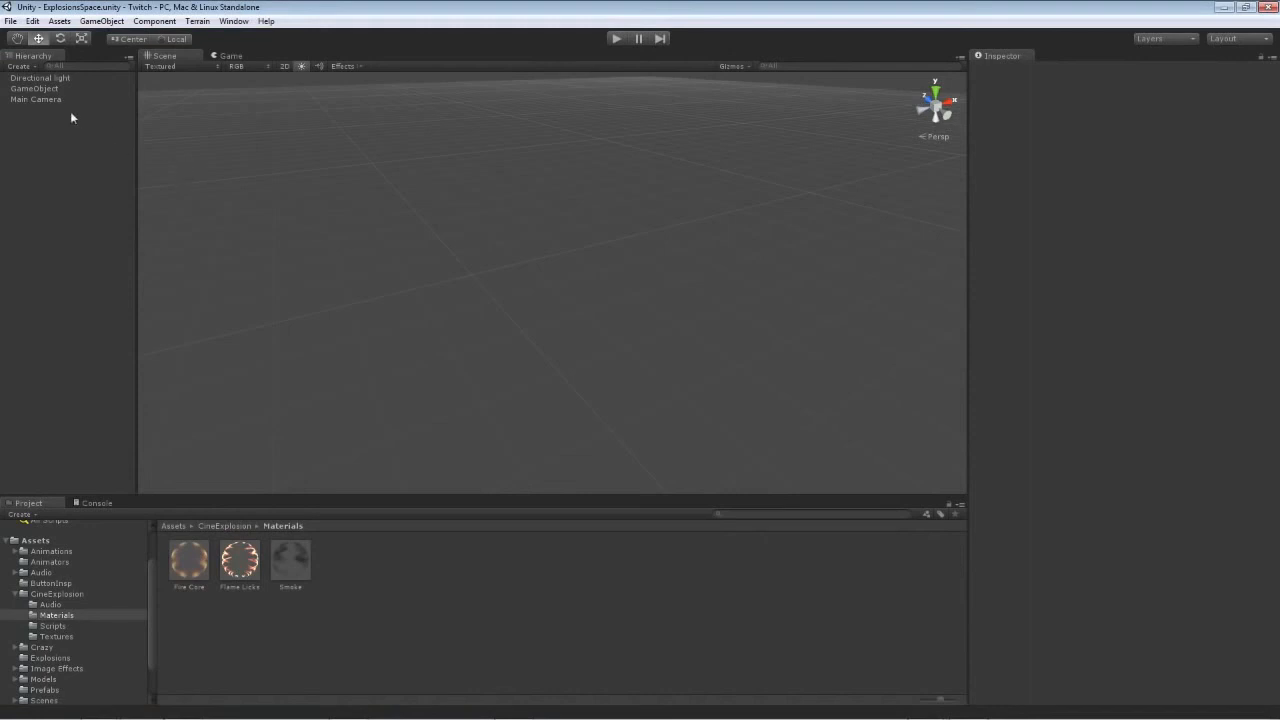
- Assign the CineExplosion folder's Explosion prefab to Explode in GameObject's Detonate Script and briefly test-play the scene
left_click(42, 89)
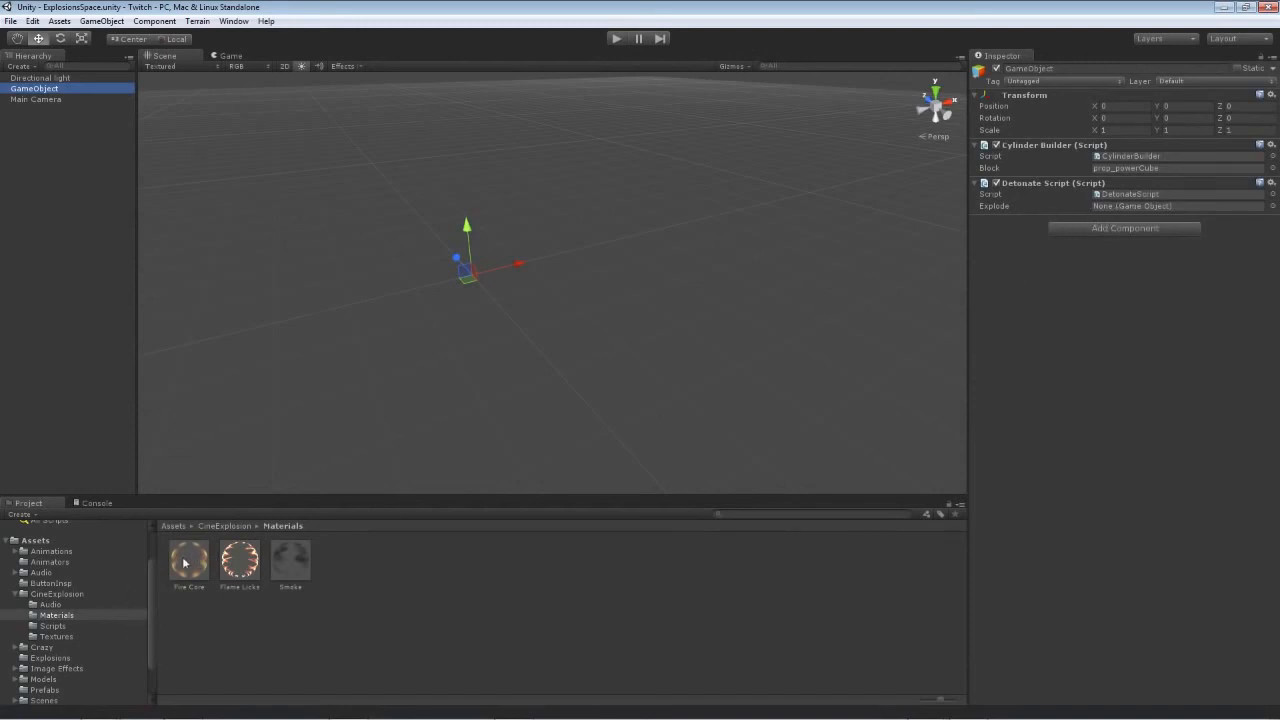
left_click(57, 594)
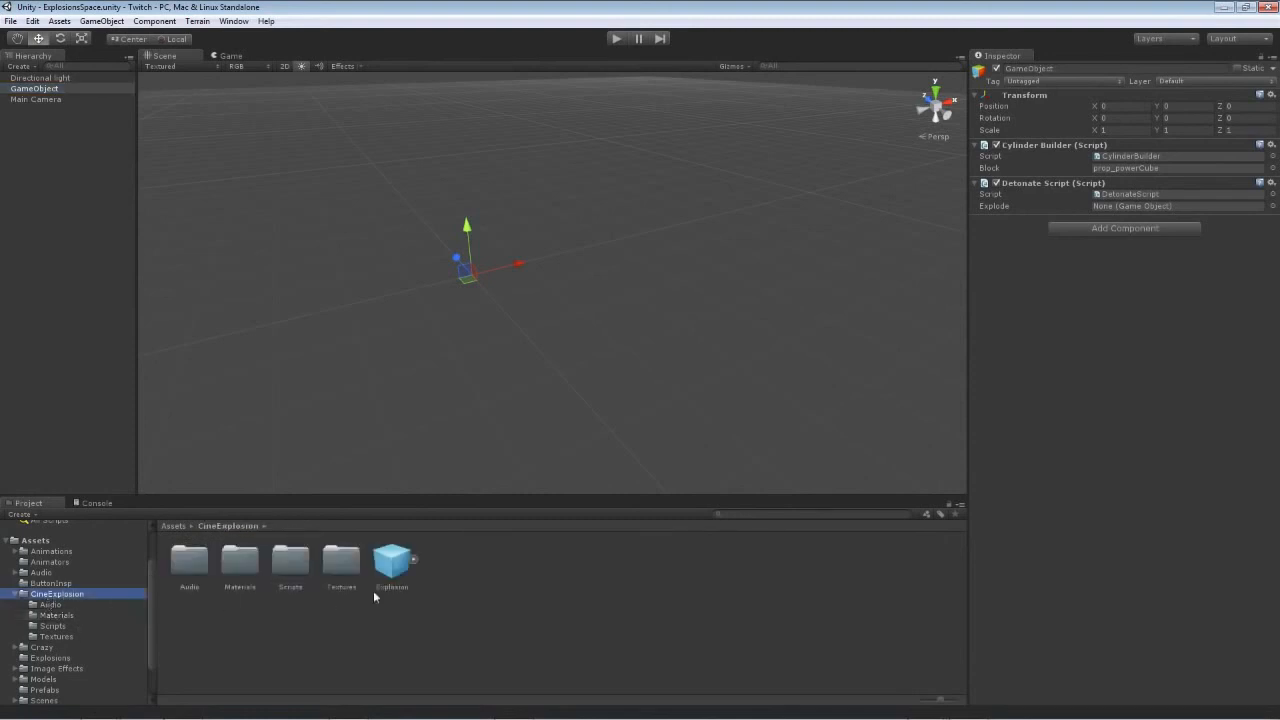
left_click_drag(385, 575, 1130, 206)
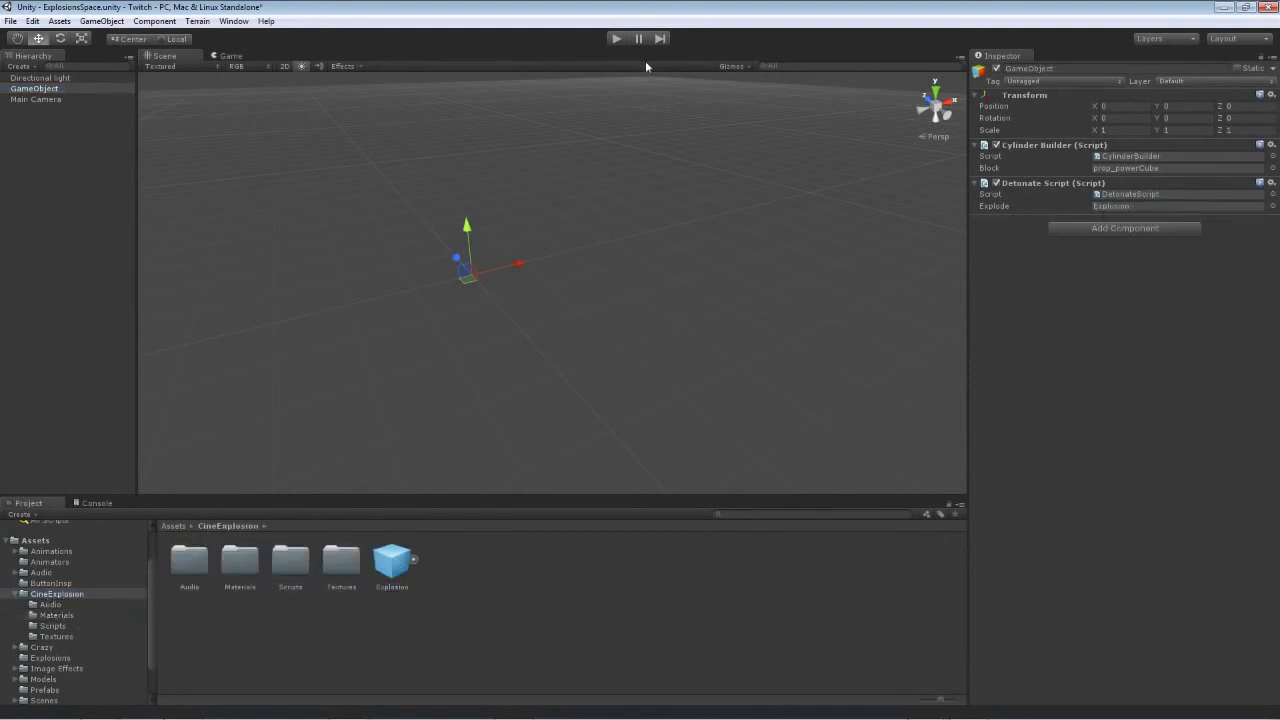
left_click(619, 38)
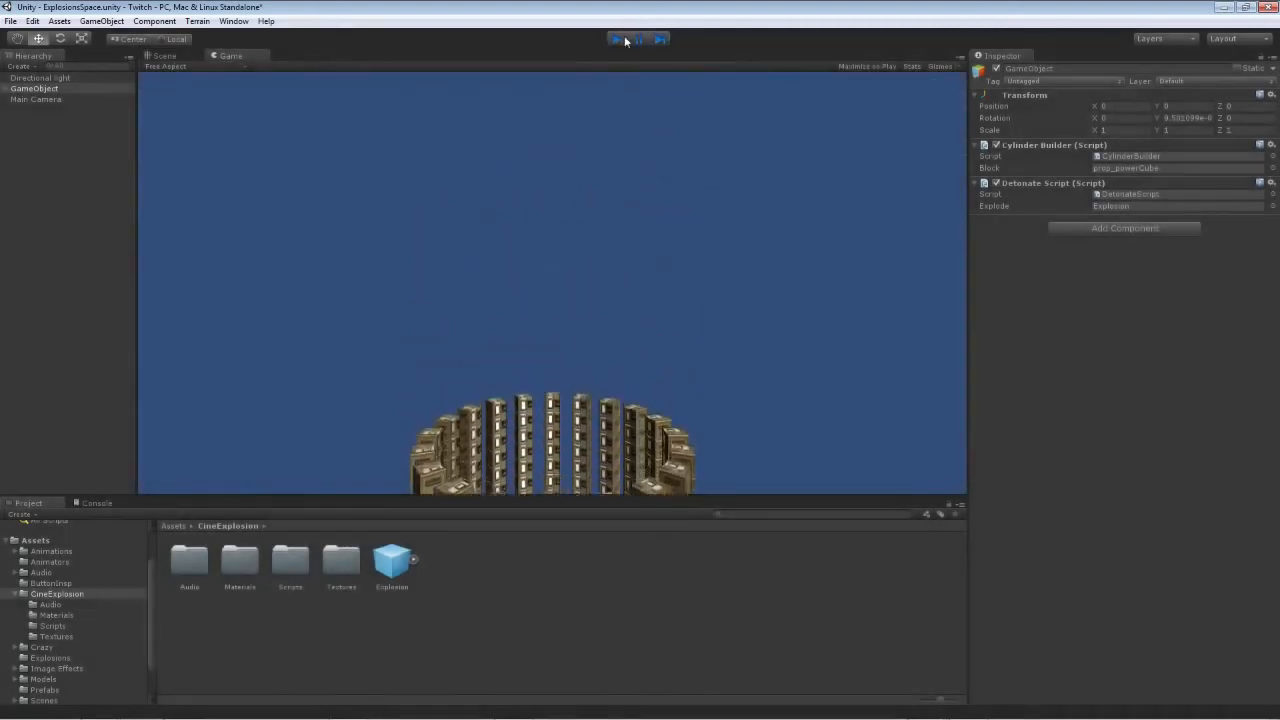
left_click(621, 40)
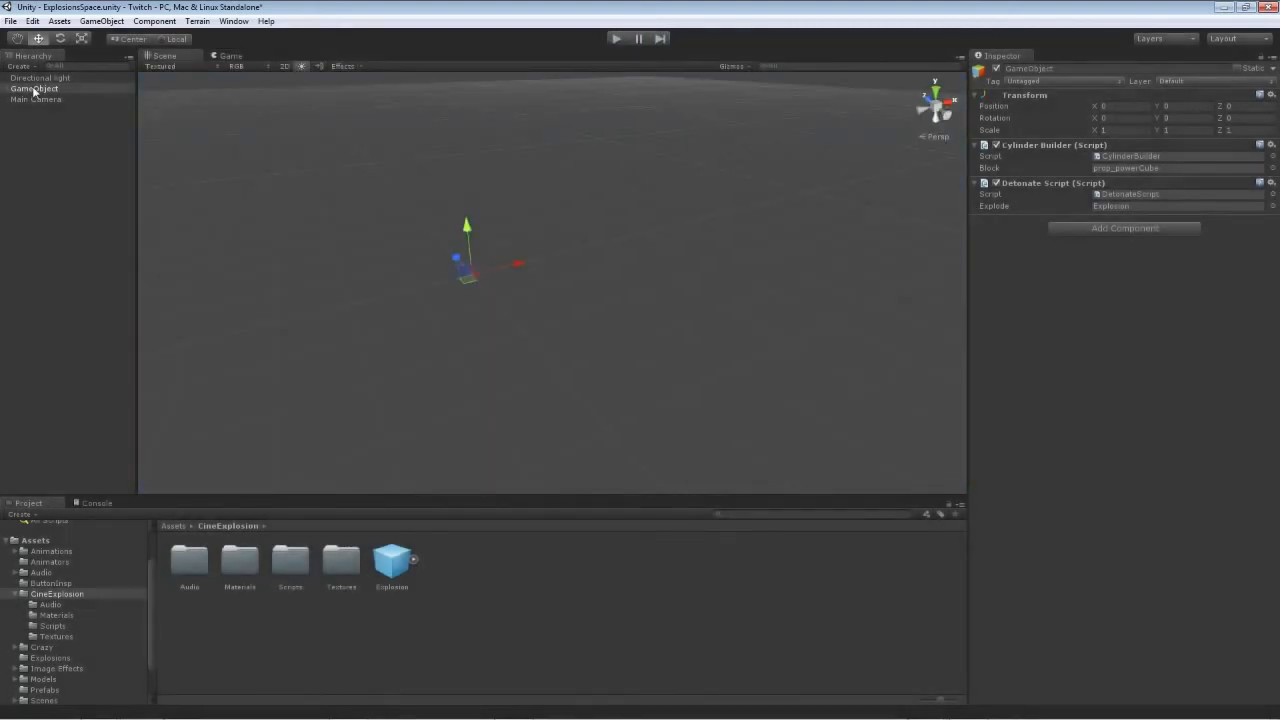
- Turn off Use Gravity on the prop_powerCube prefab's Rigidbody and test-play the scene
left_click(44, 690)
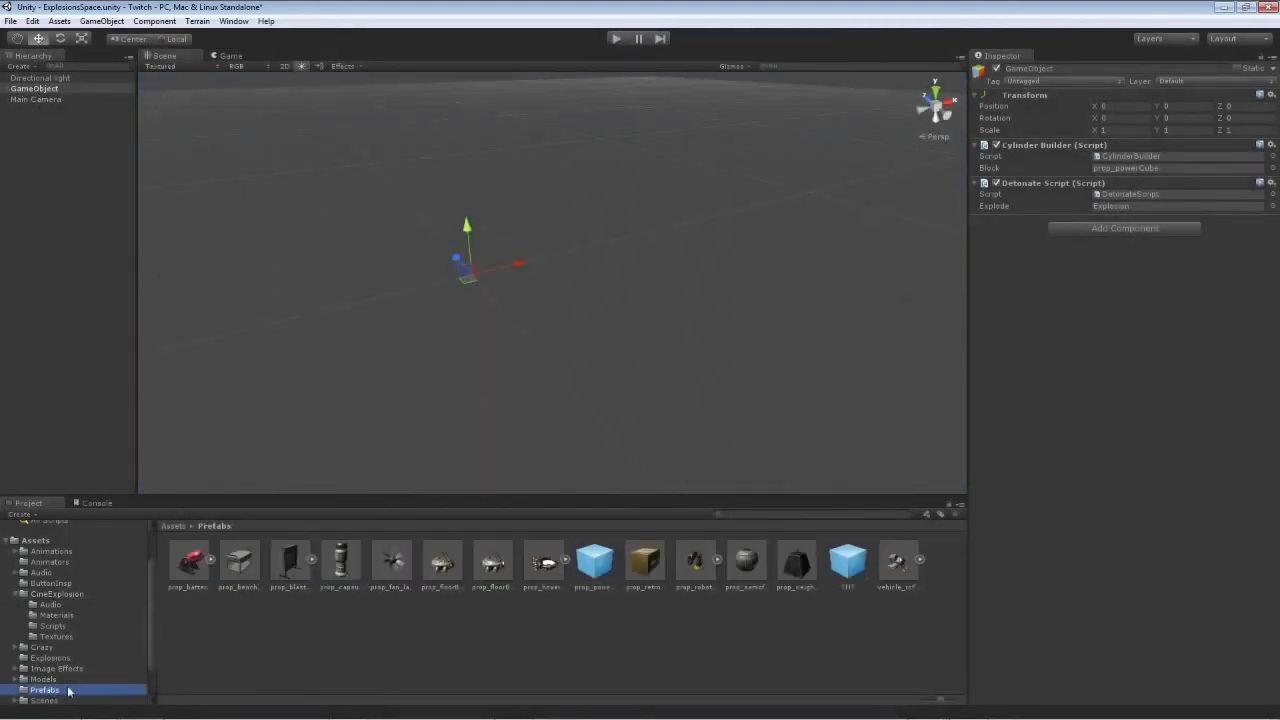
left_click(594, 560)
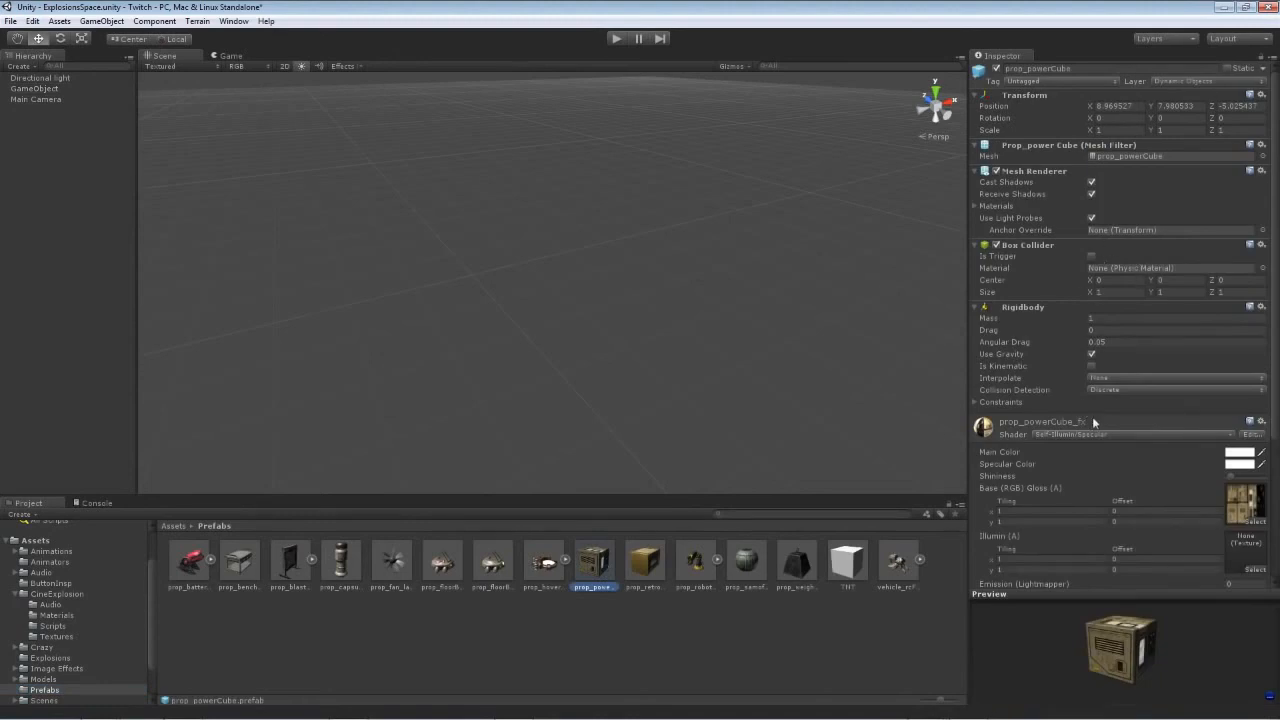
left_click(1091, 354)
left_click(616, 39)
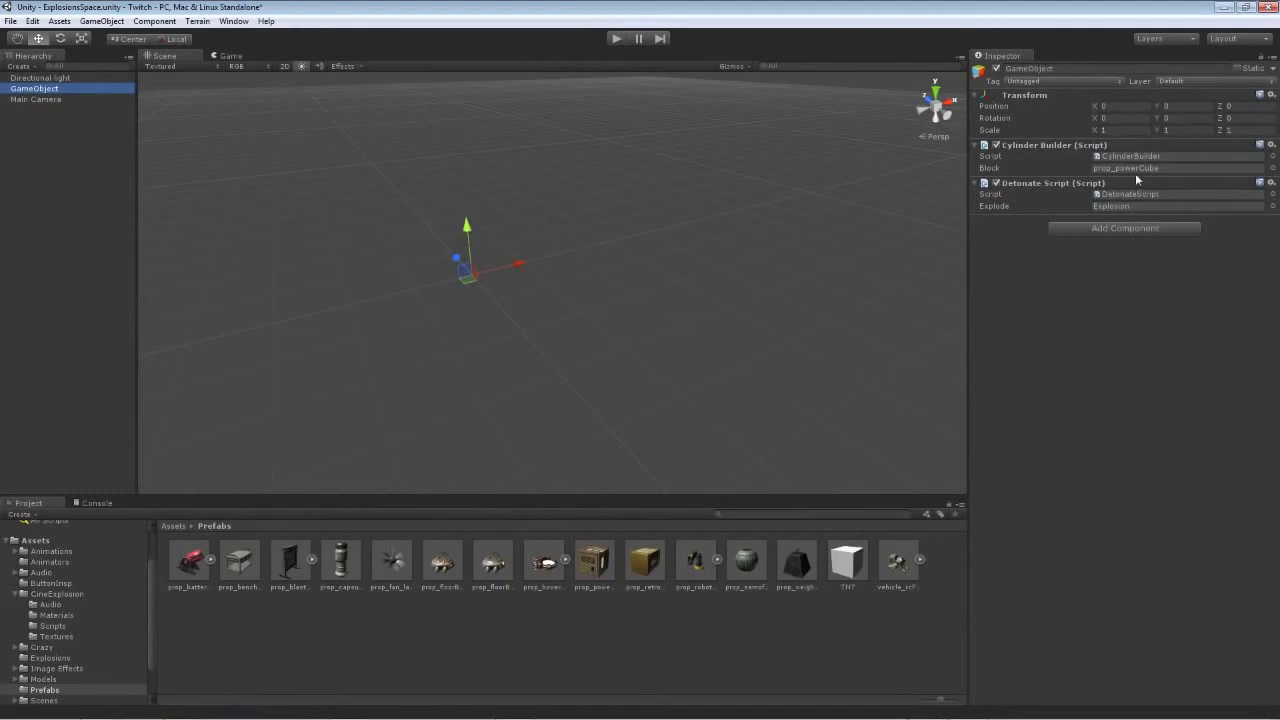
- Uncomment the Instantiate(explode, location, ...) line at the end of Detonate() in DetonateScript.cs and close the code editor
double_click(1134, 193)
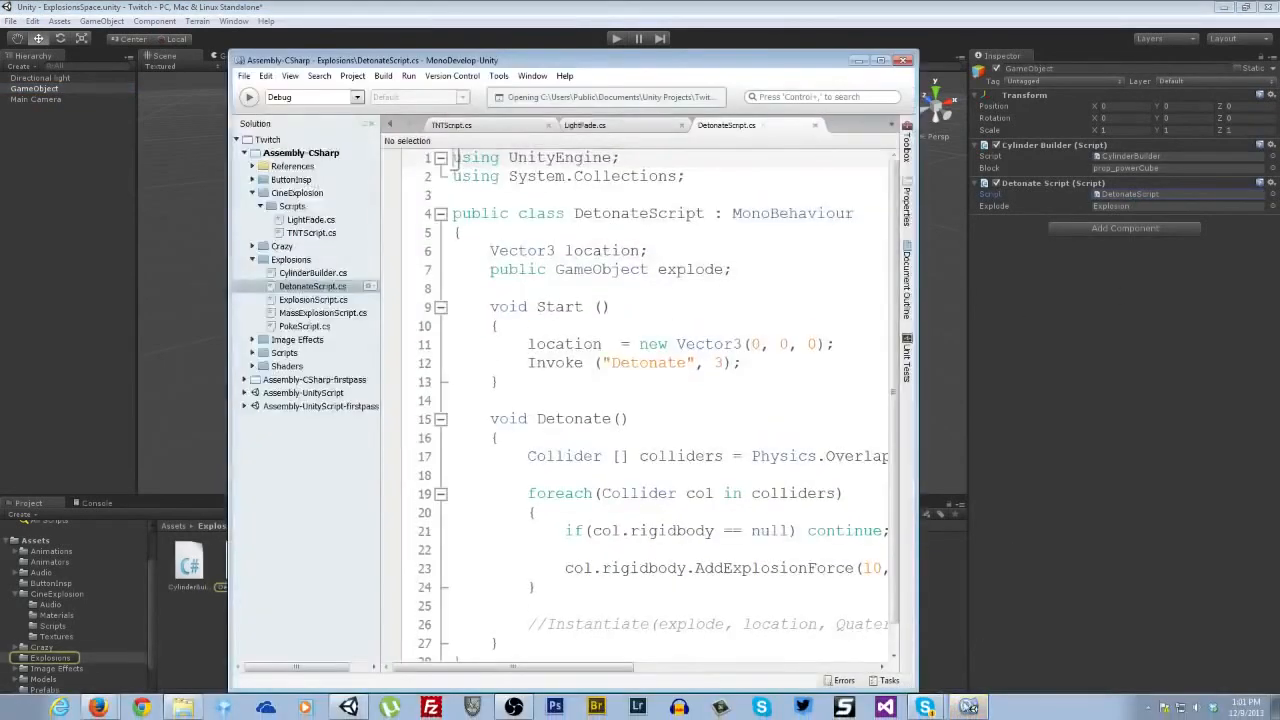
left_click(623, 480)
scroll(623, 480, "down", 1)
left_click(548, 595)
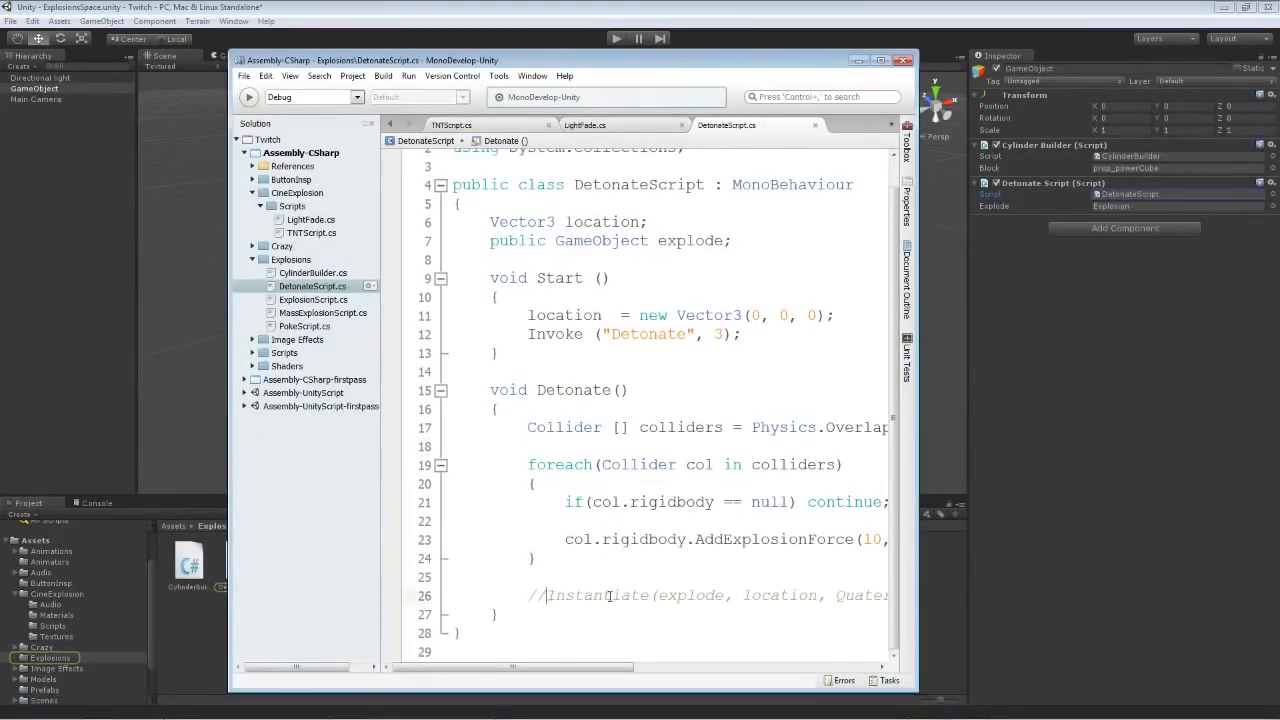
key("BackSpace")
key("BackSpace")
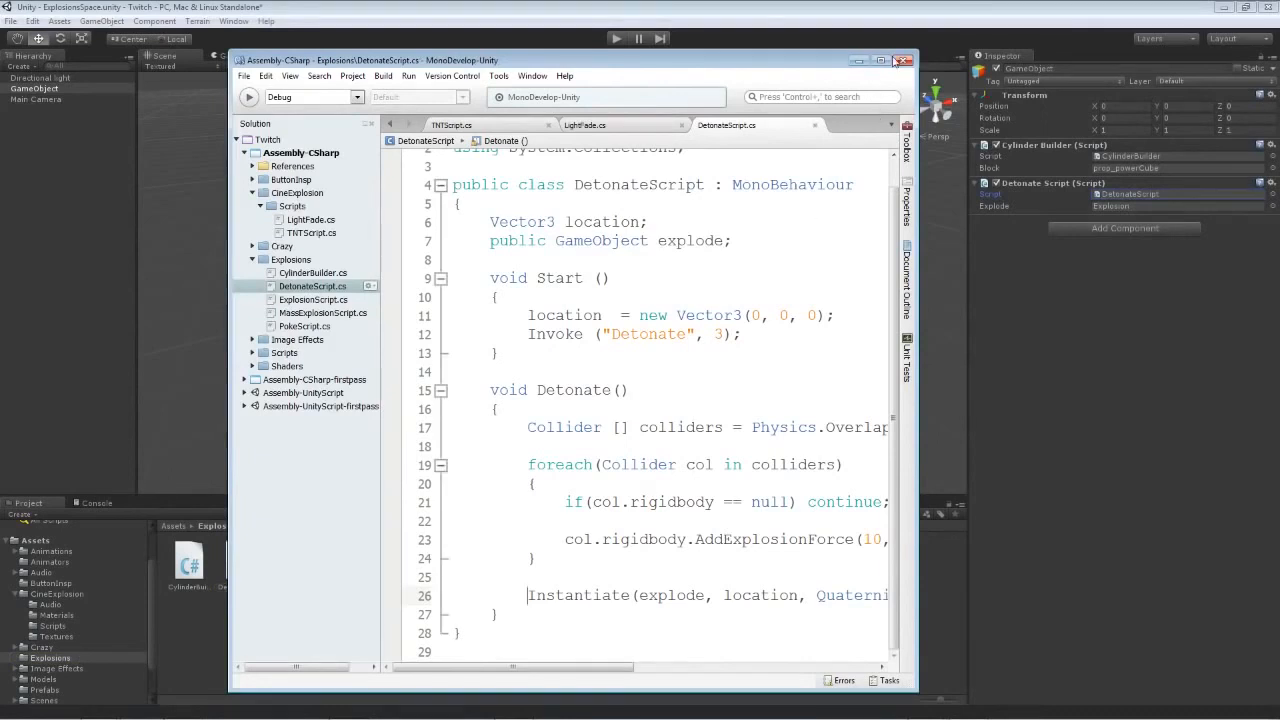
left_click(902, 61)
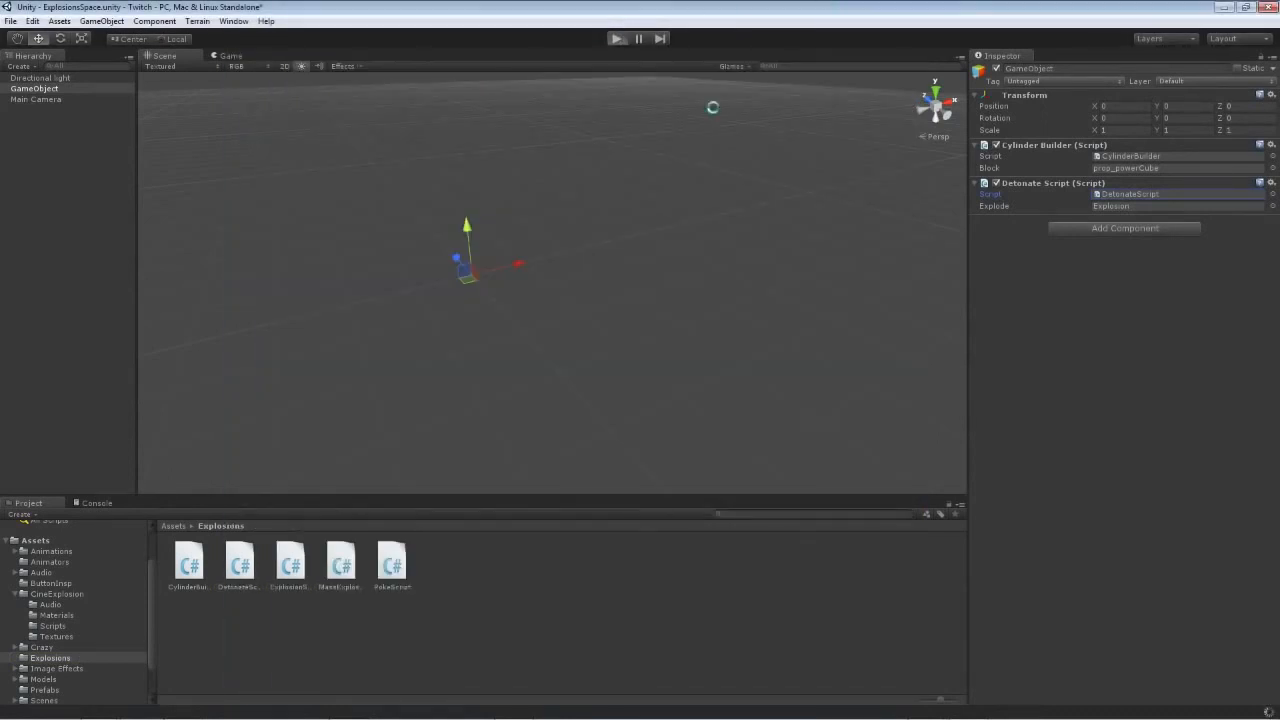
- Play the ExplosionsSpace scene to watch the crate cylinder explode, stop it, and select the Explosion prefab in CineExplosion
key("ctrl+p")
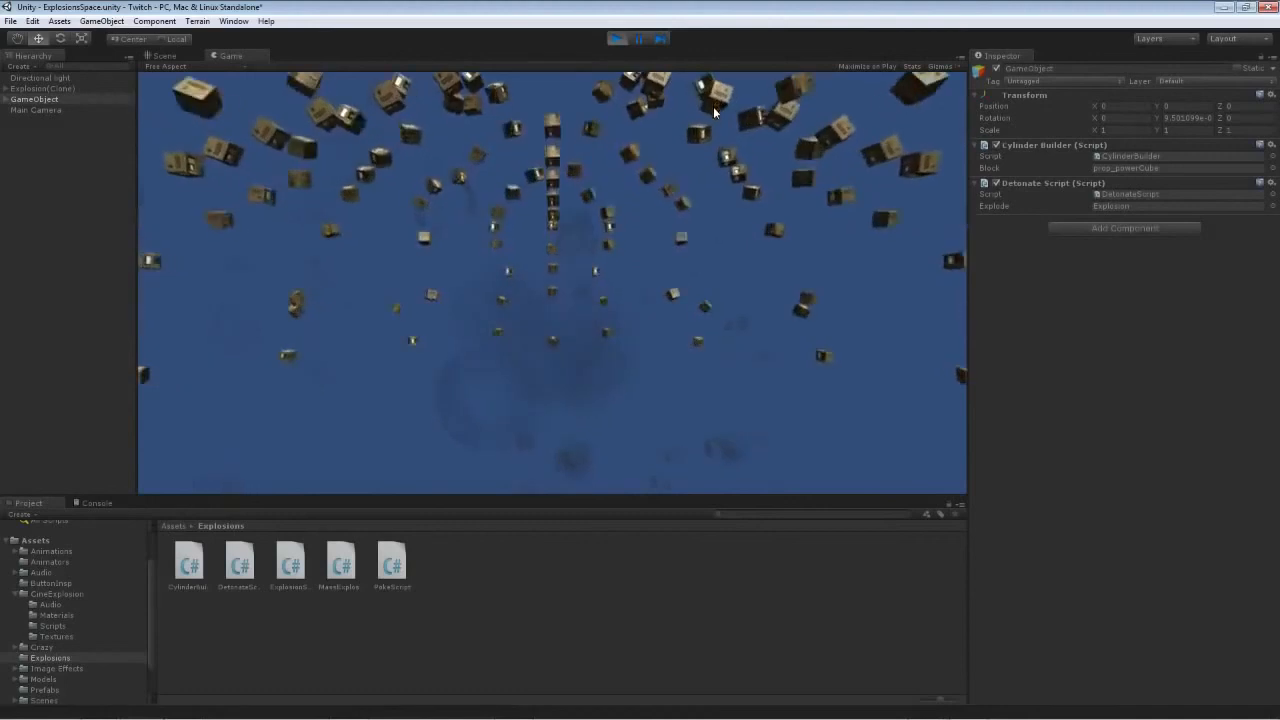
left_click(615, 39)
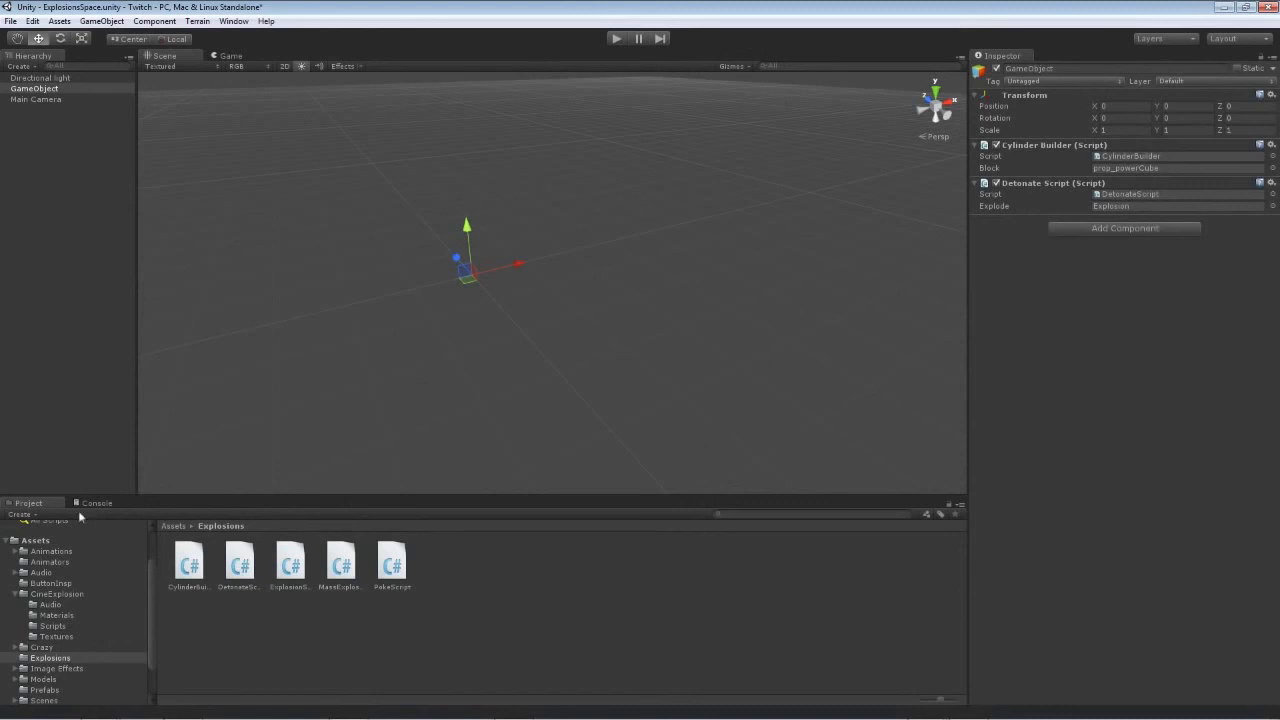
left_click(41, 595)
left_click(392, 566)
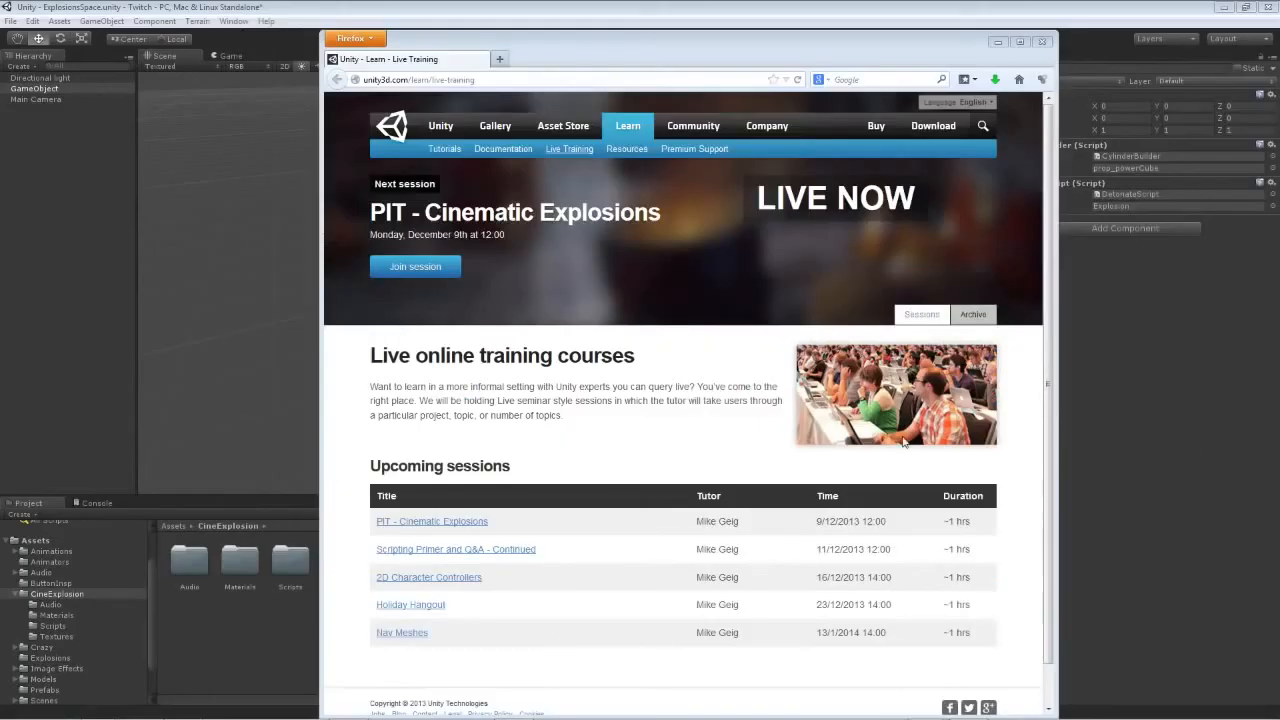
- In Firefox, load unity3d.com/learn in a maximized window and open the Tutorials section
left_click(481, 80)
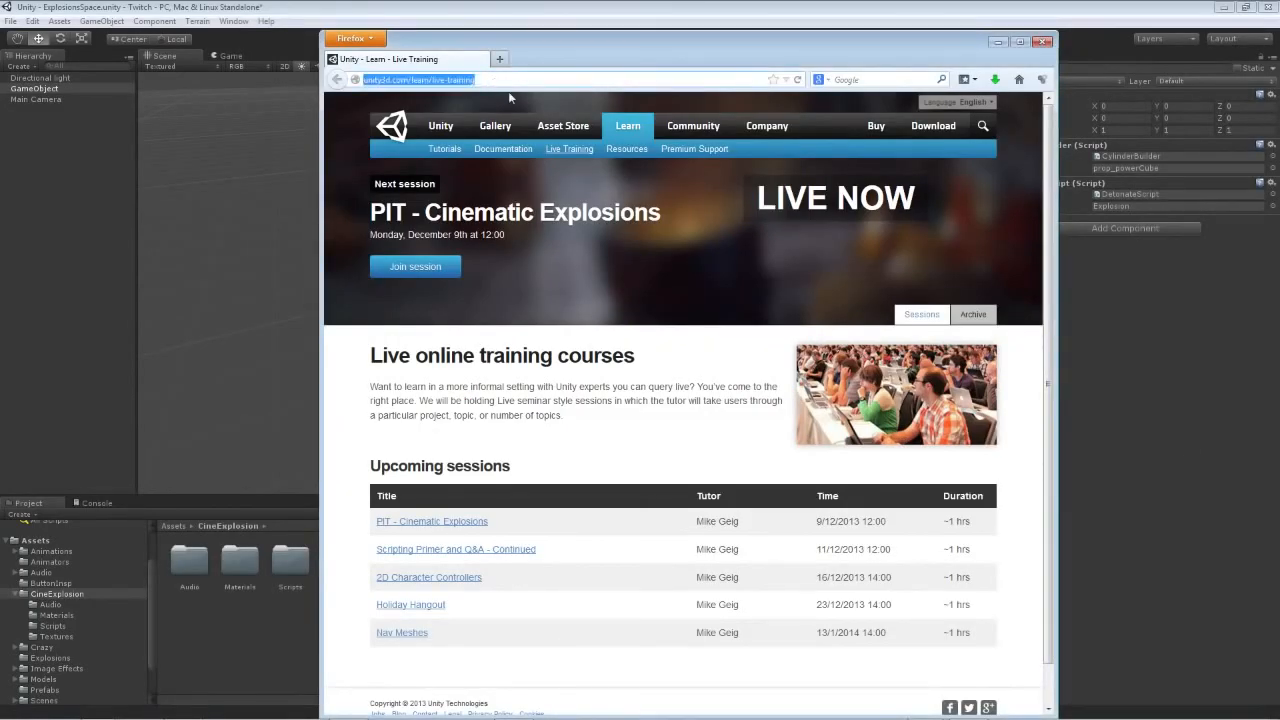
left_click(433, 80)
left_click_drag(435, 80, 620, 82)
key("BackSpace")
key("Return")
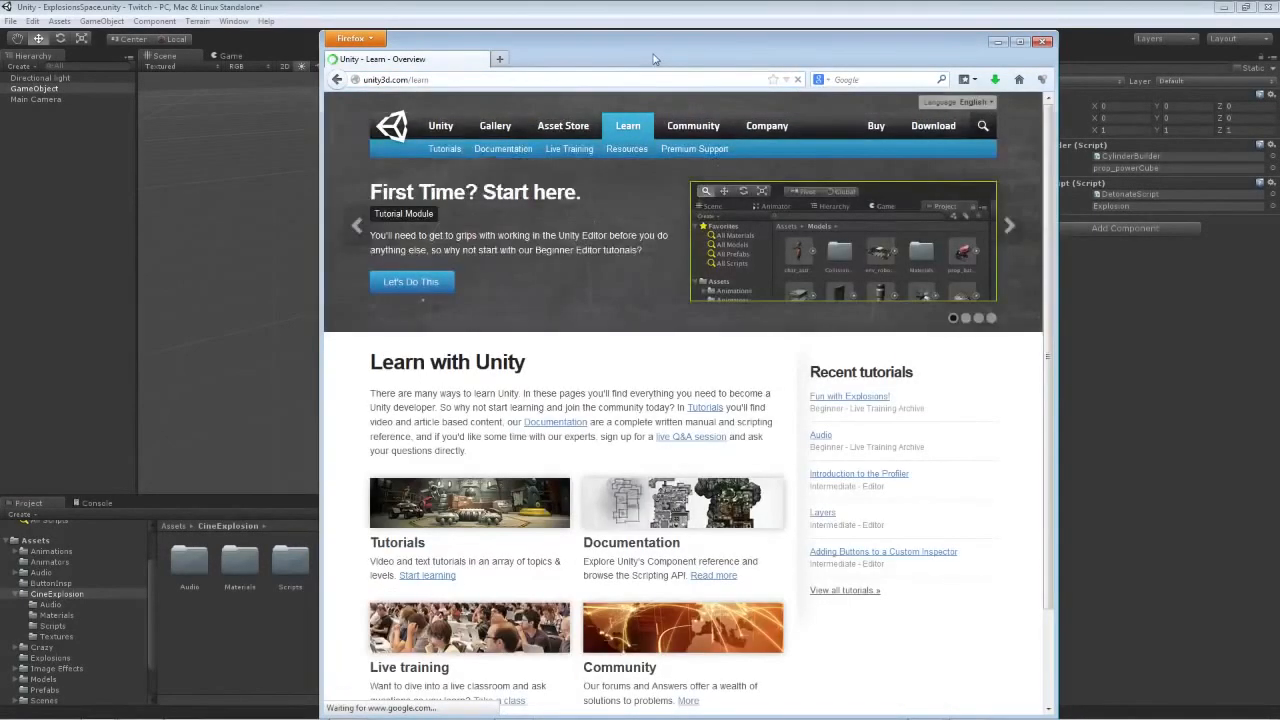
double_click(654, 64)
left_click(376, 488)
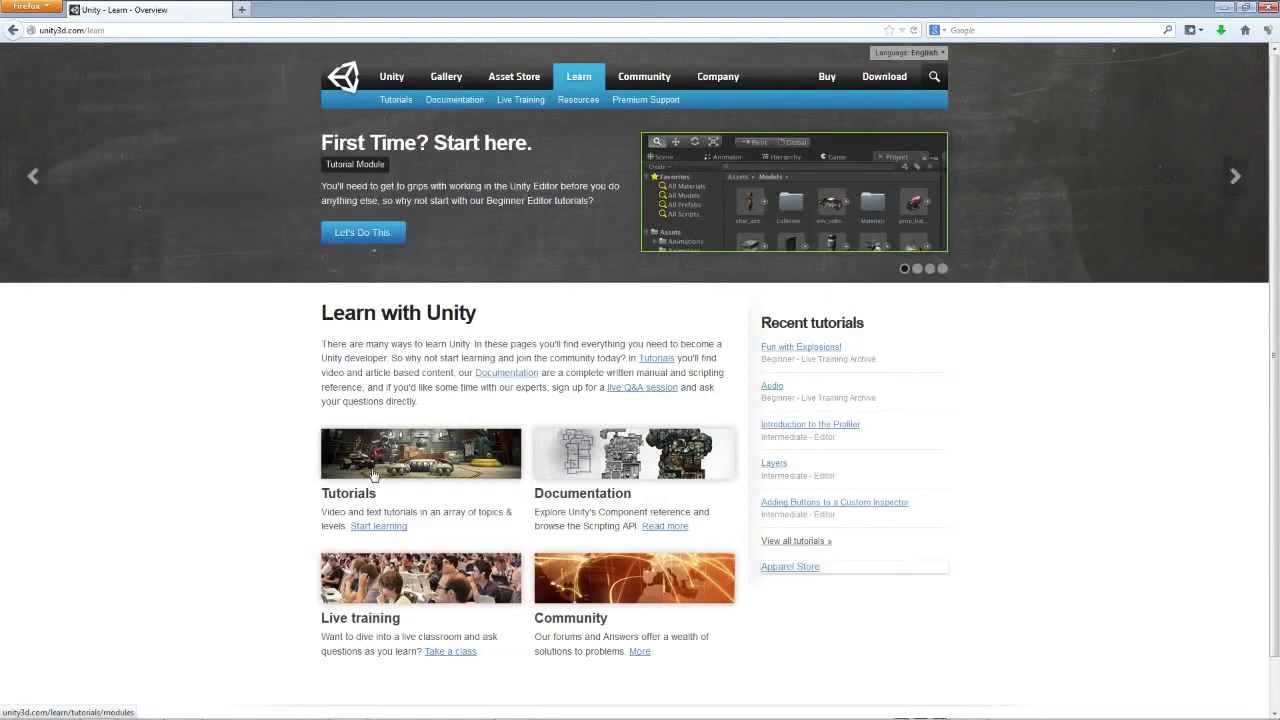
- Look through the tutorial modules, and go back to the Learn overview to open the Live training section
scroll(266, 449, "down", 5)
key("alt+Left")
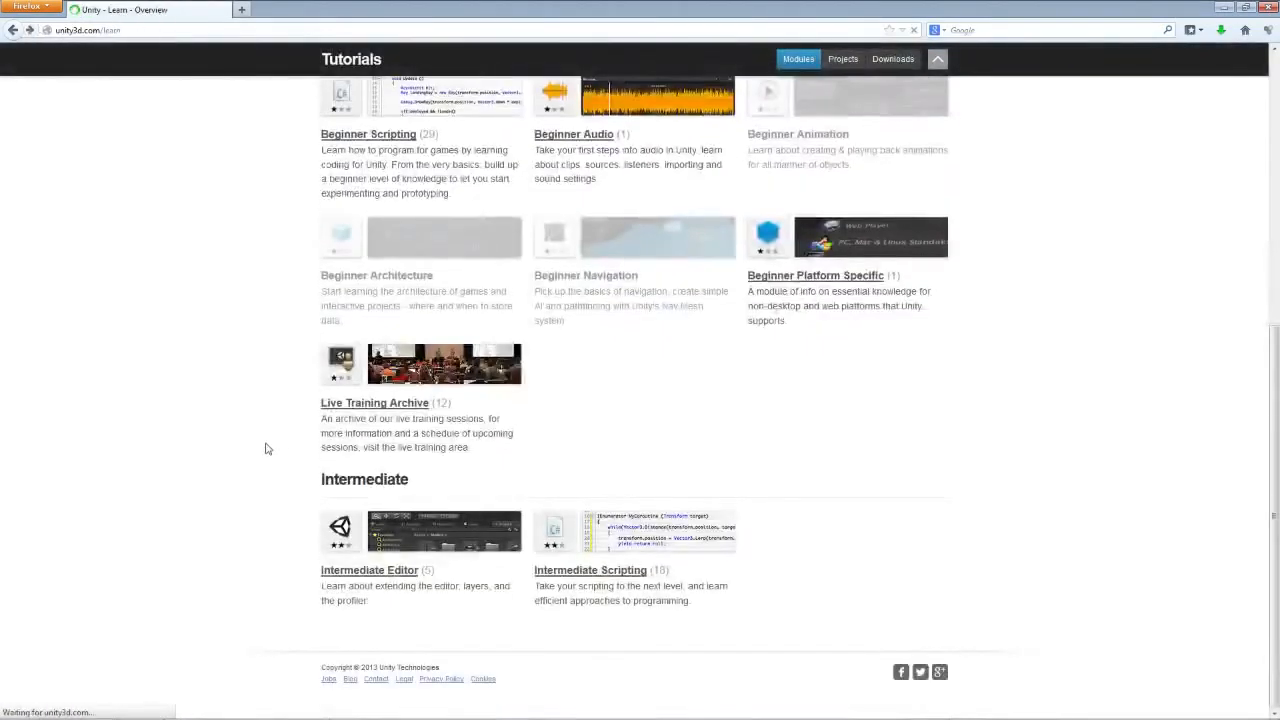
scroll(266, 449, "down", 1)
left_click(418, 537)
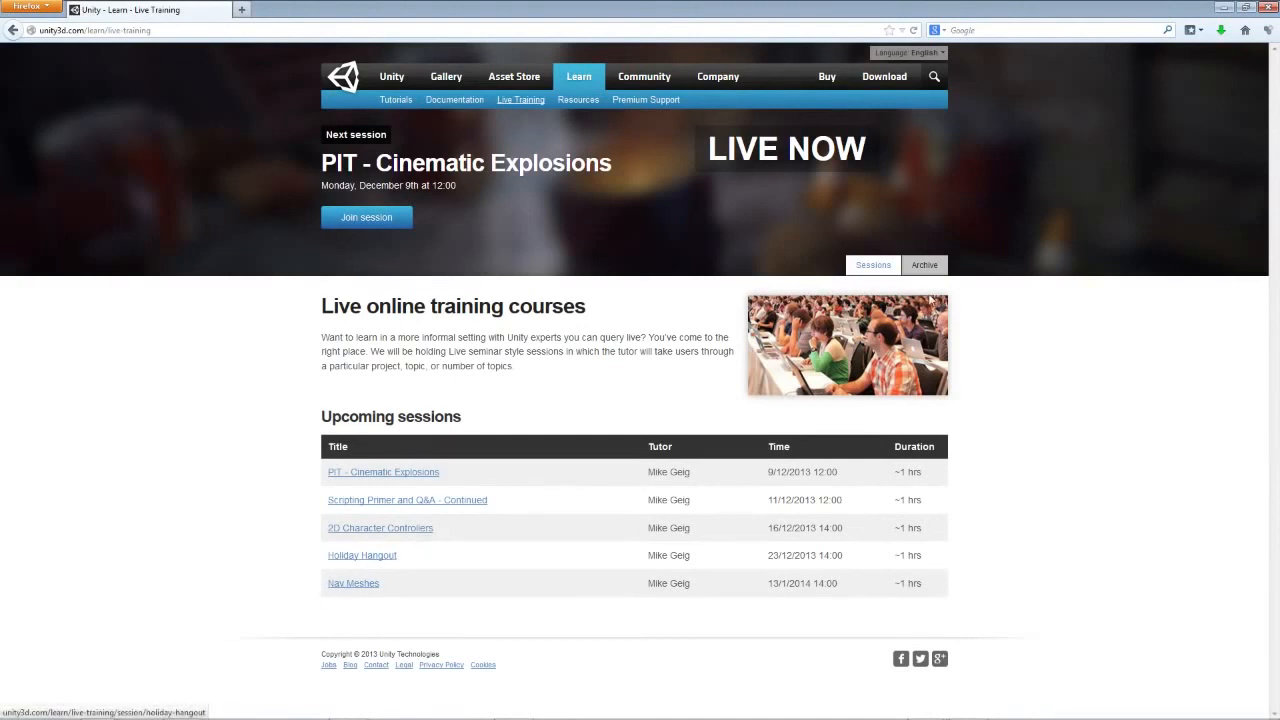
- Look through the Live training archive's list of past sessions, and close Firefox to return to Unity
left_click(924, 268)
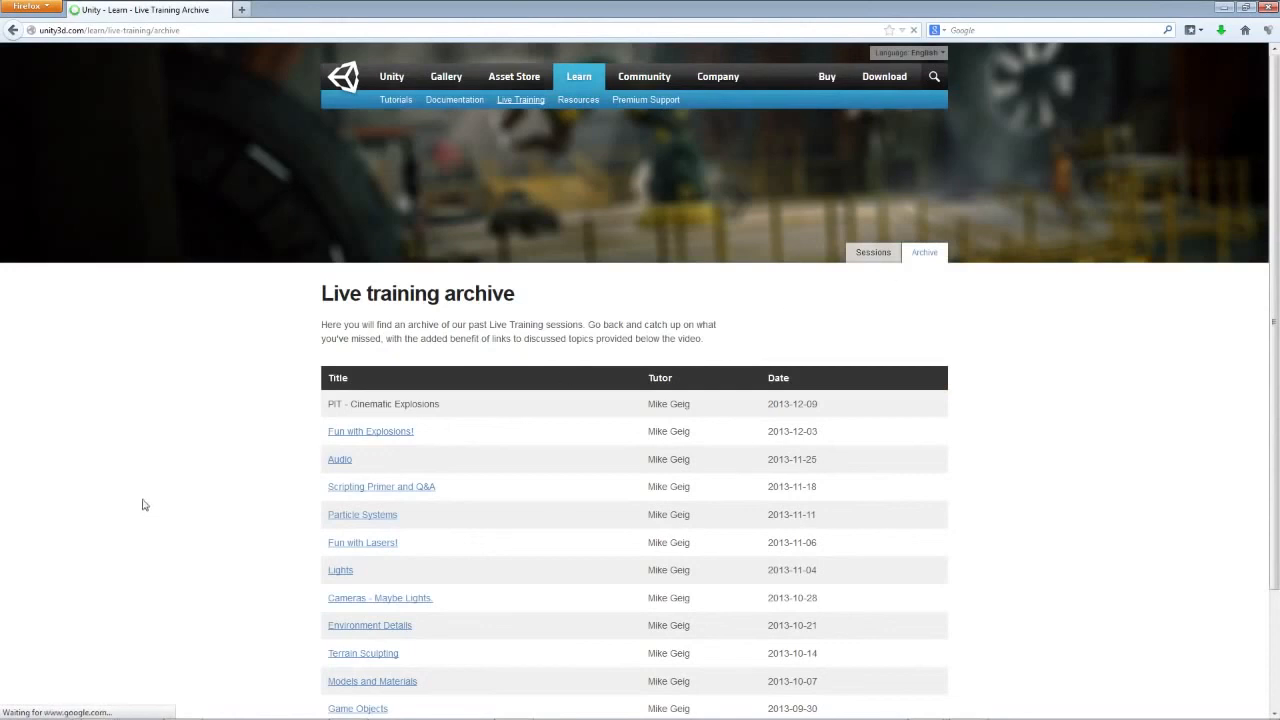
scroll(318, 453, "down", 3)
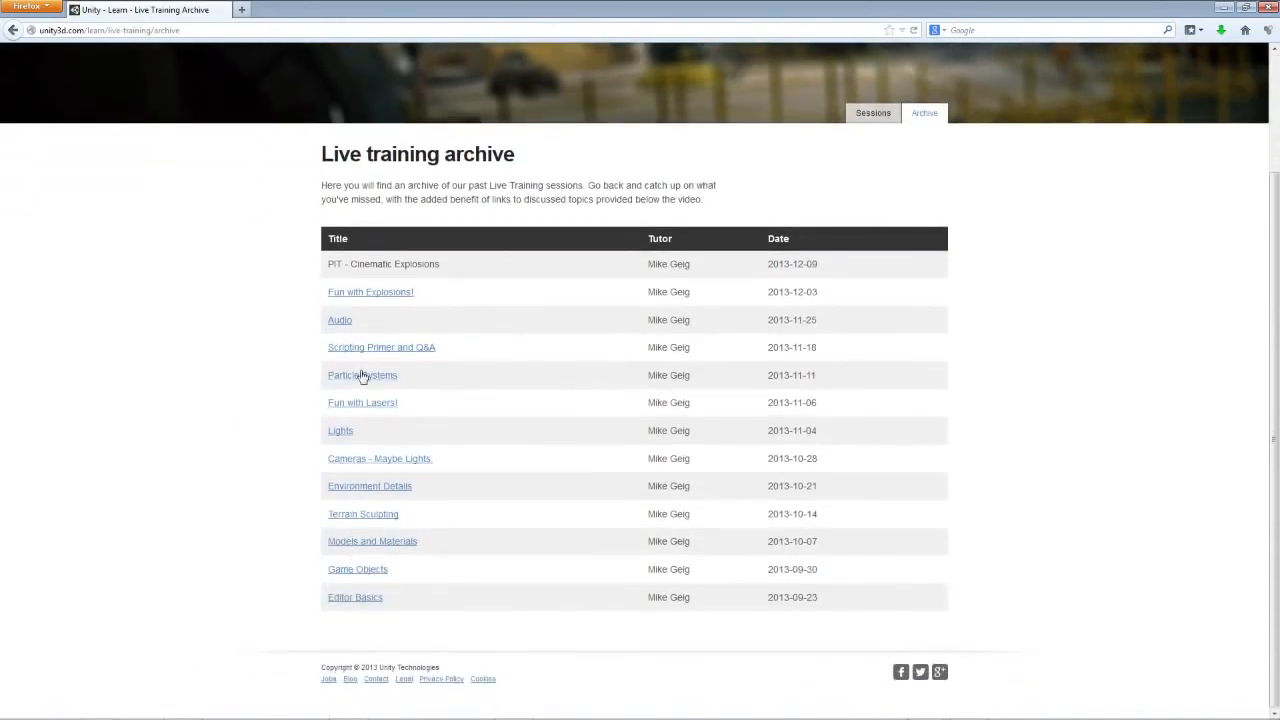
scroll(236, 433, "up", 3)
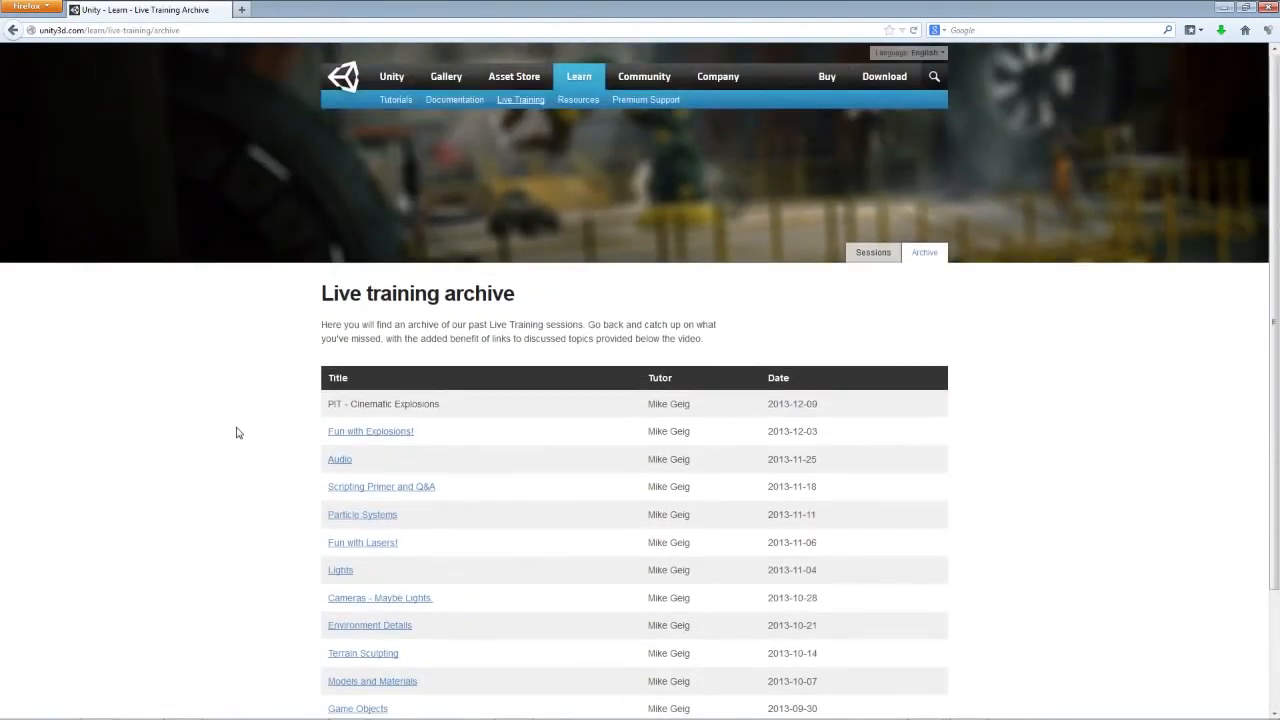
left_click(1267, 7)
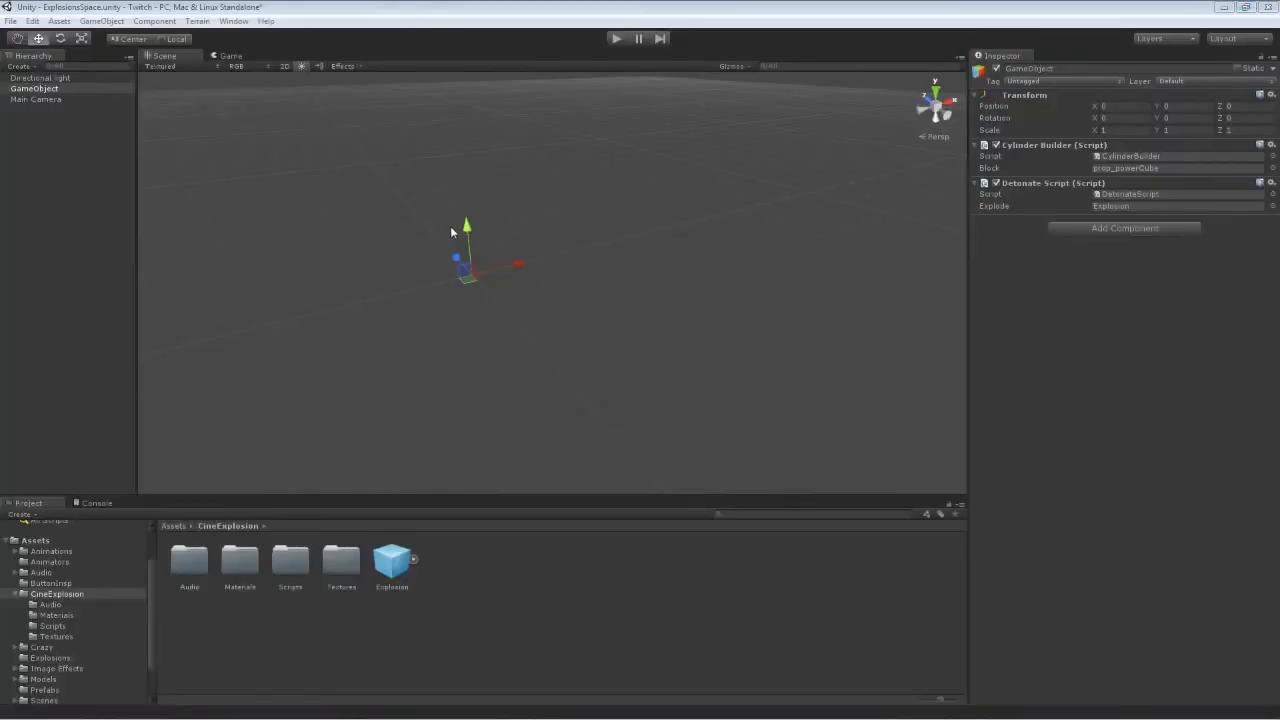